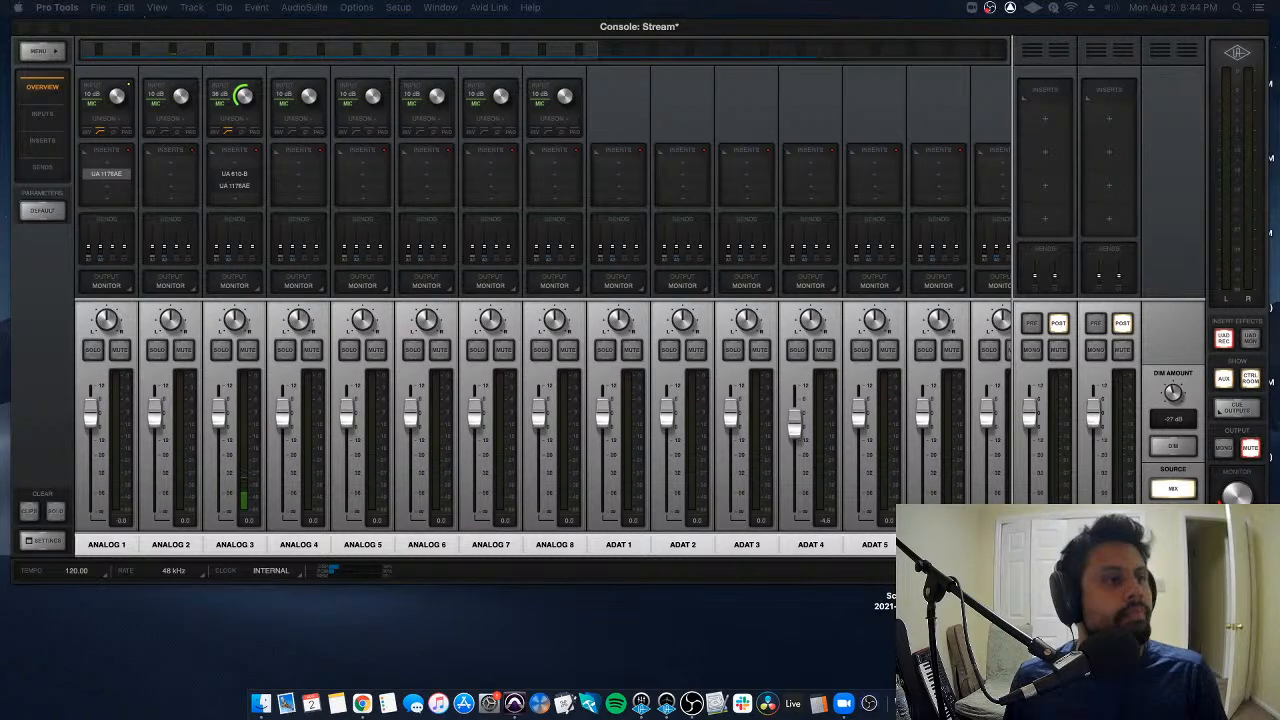
pyautogui.press('super+Tab')
pyautogui.press('super+Tab')
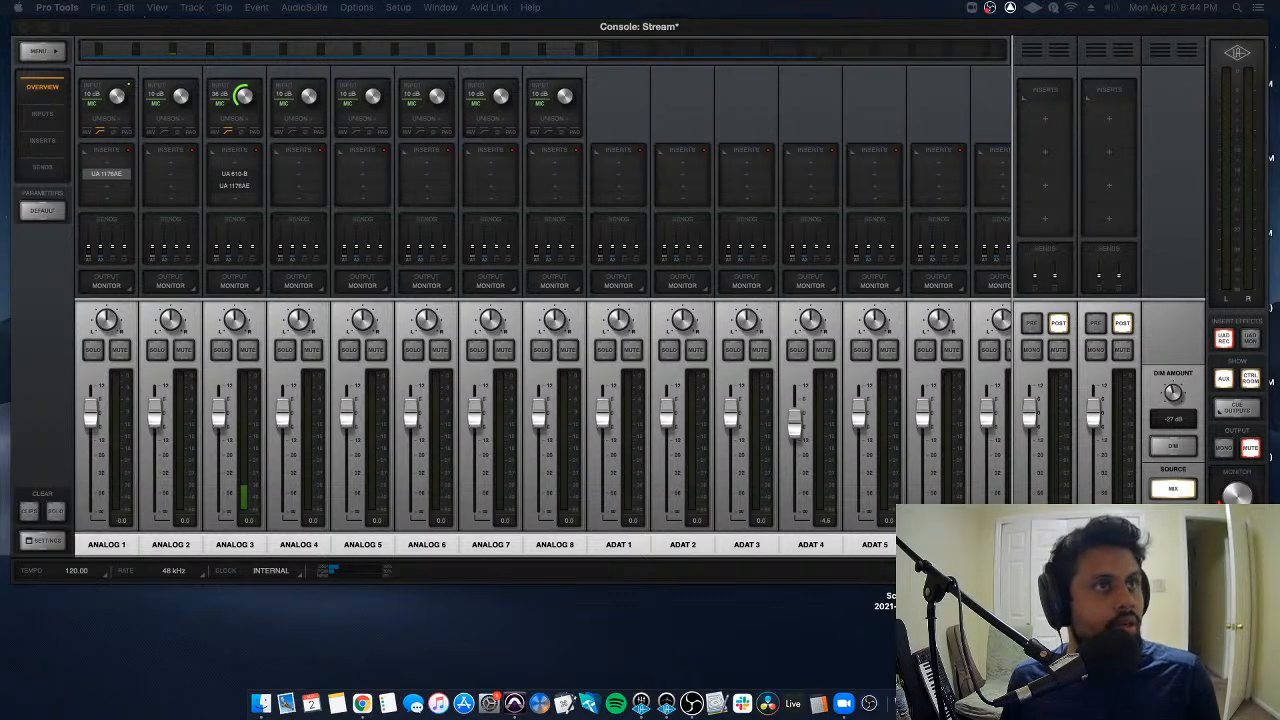
pyautogui.press('super+Tab')
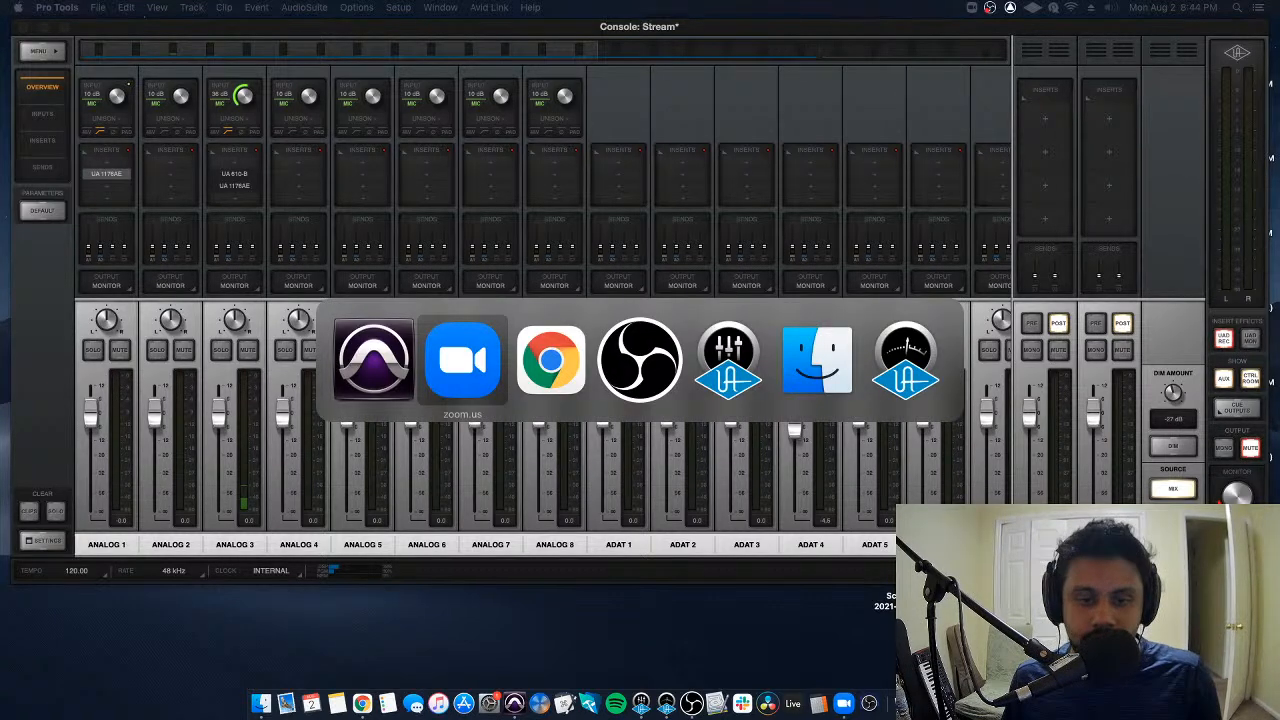
pyautogui.press('super+Tab')
pyautogui.press('super+Tab')
pyautogui.press('super+Tab')
pyautogui.press('super+Tab')
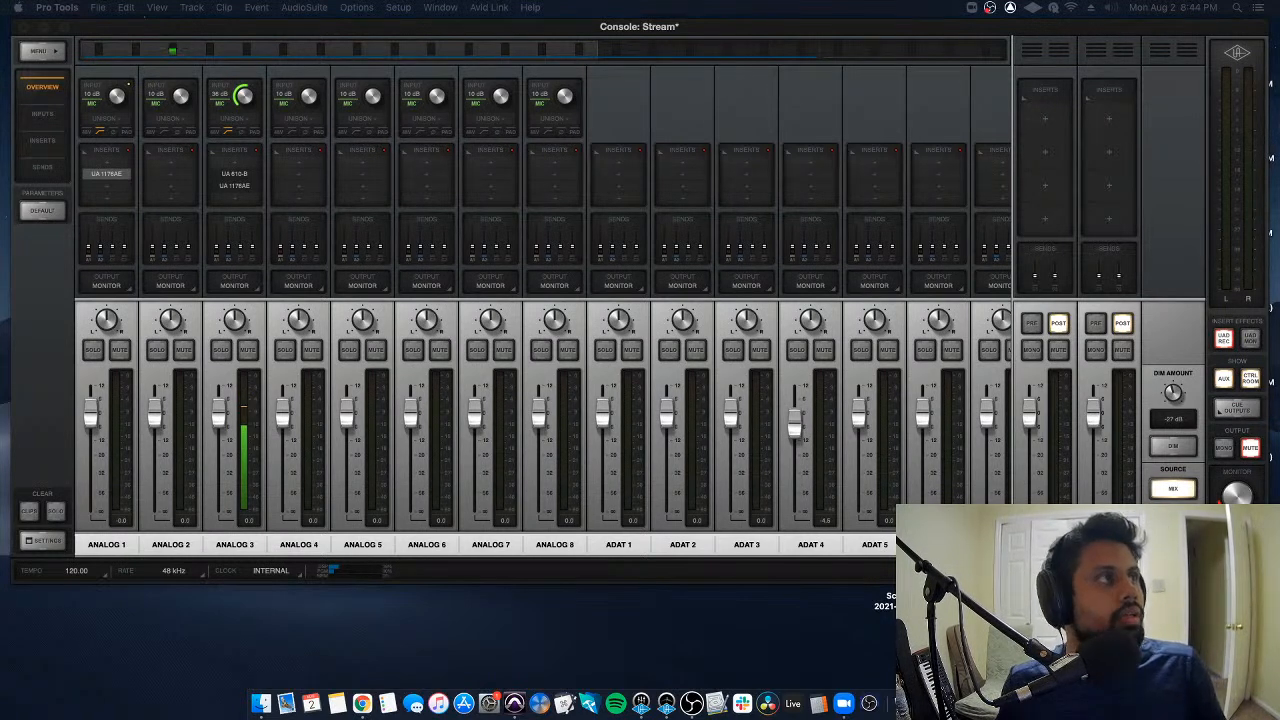
pyautogui.press('super+Tab')
pyautogui.press('super+Tab')
pyautogui.press('super+Tab')
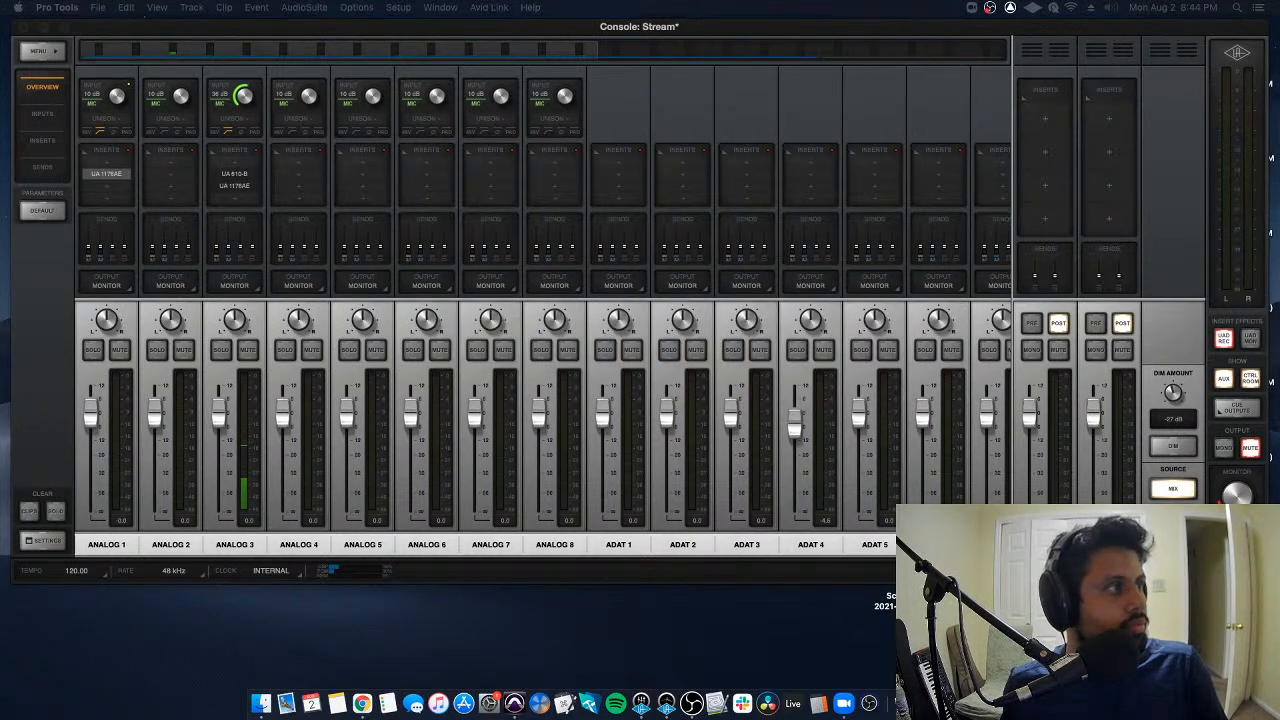
pyautogui.press('super+Tab')
pyautogui.press('super+Tab')
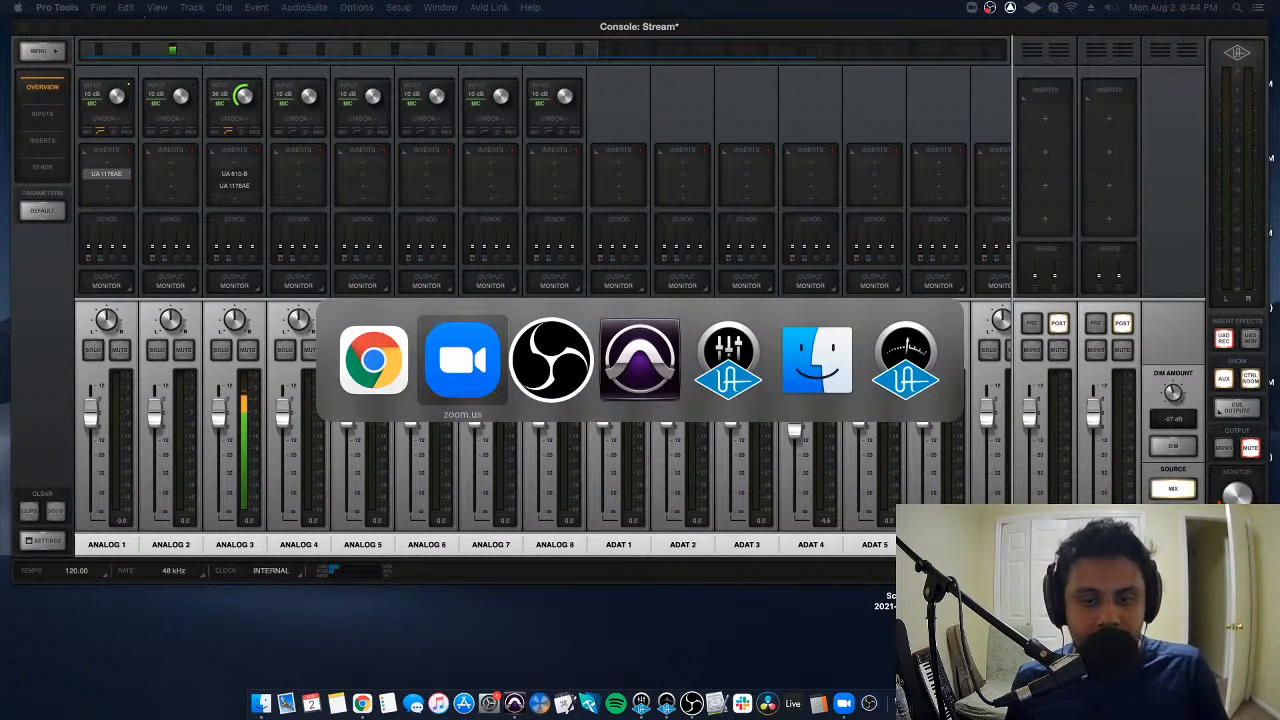
pyautogui.press('super+Tab')
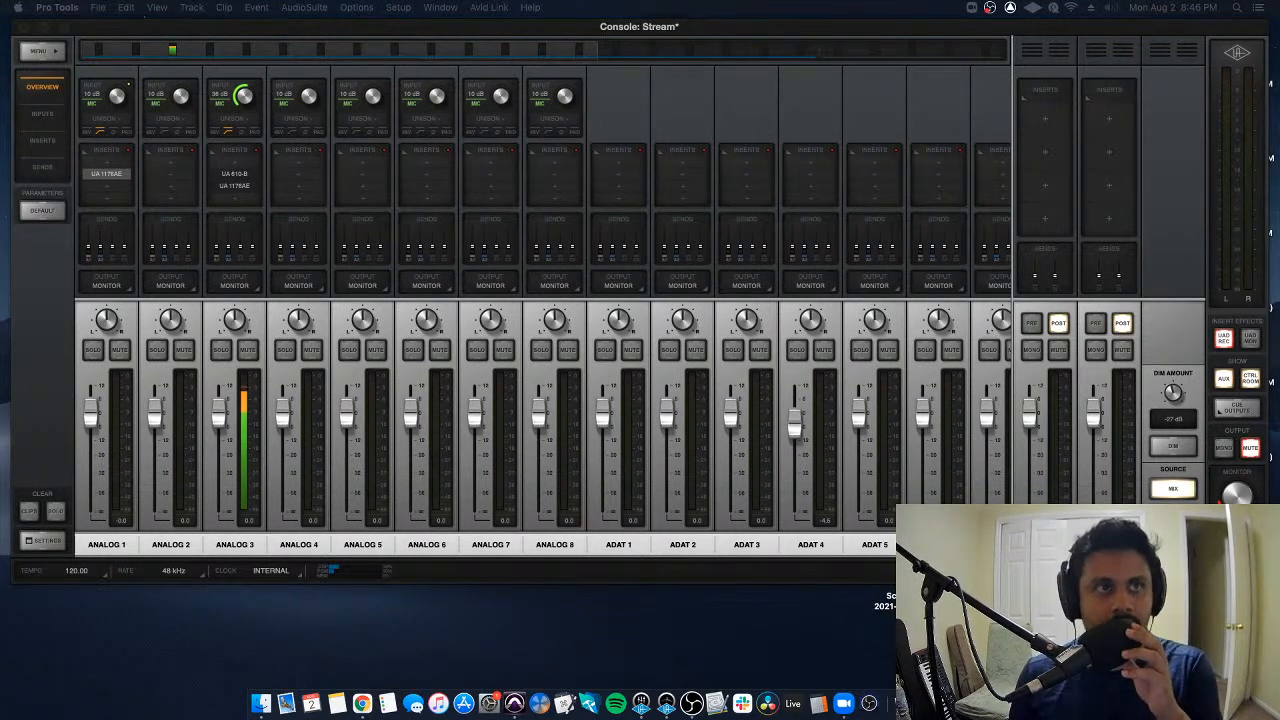
# - Switch to Pro Tools and open the dashboard for creating a new session
pyautogui.click(261, 704)
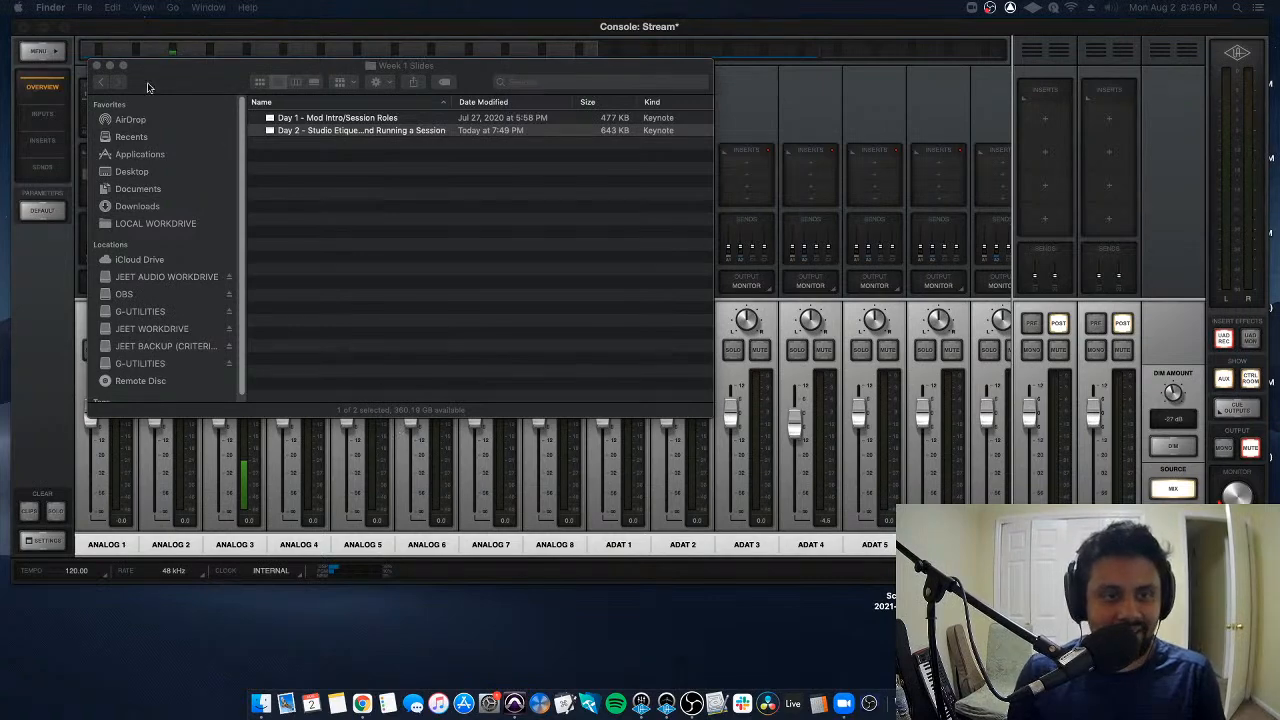
pyautogui.click(514, 703)
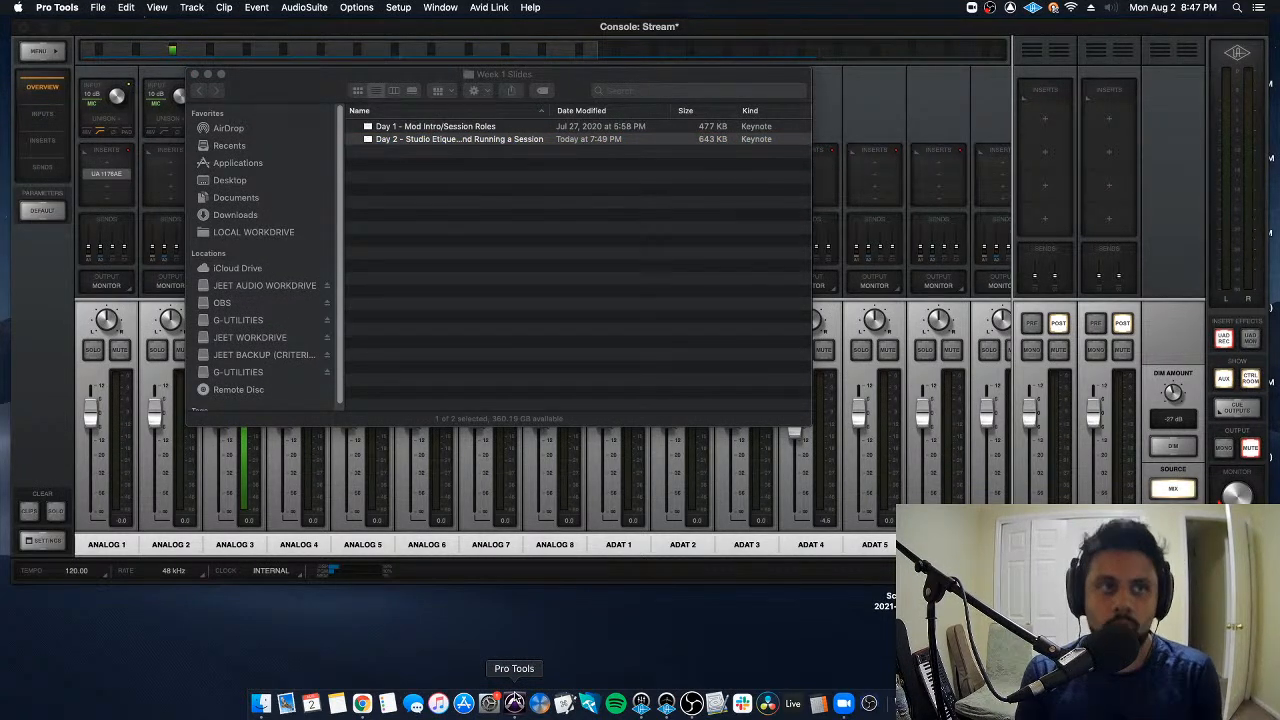
pyautogui.press('super+Tab')
pyautogui.press('super+Tab')
pyautogui.press('super+Tab')
pyautogui.press('super+Tab')
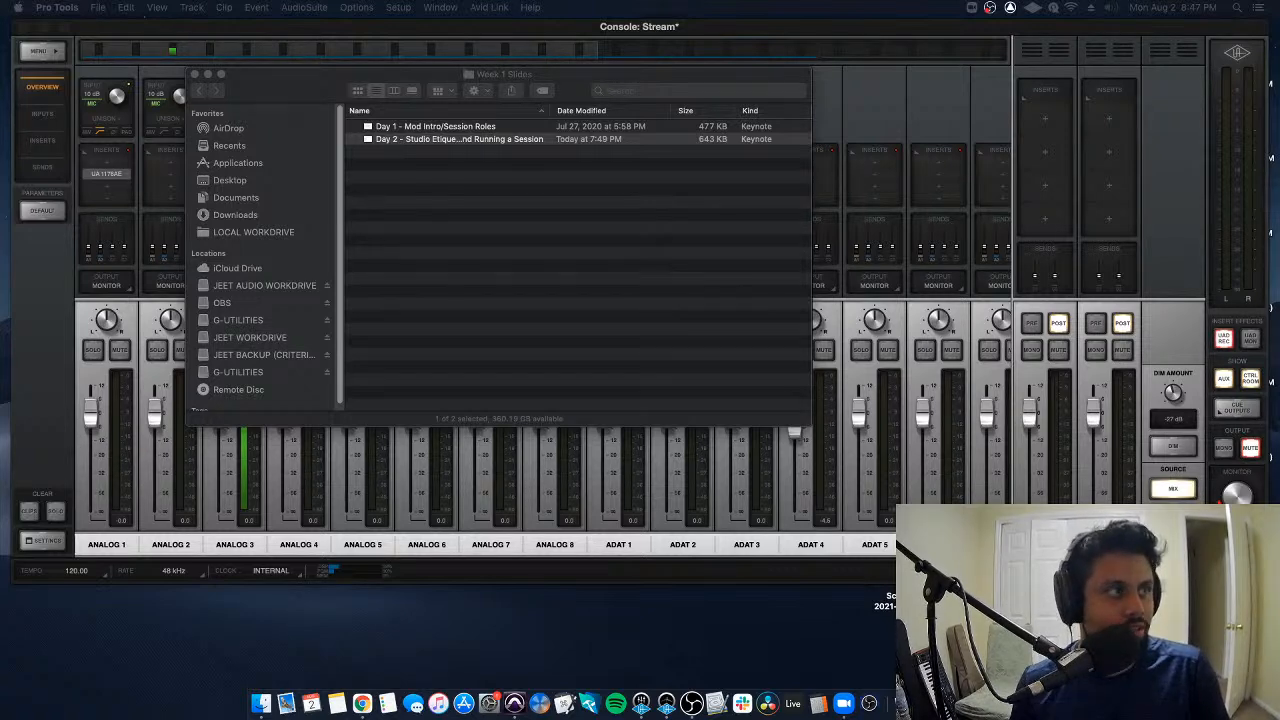
pyautogui.press('super+Tab')
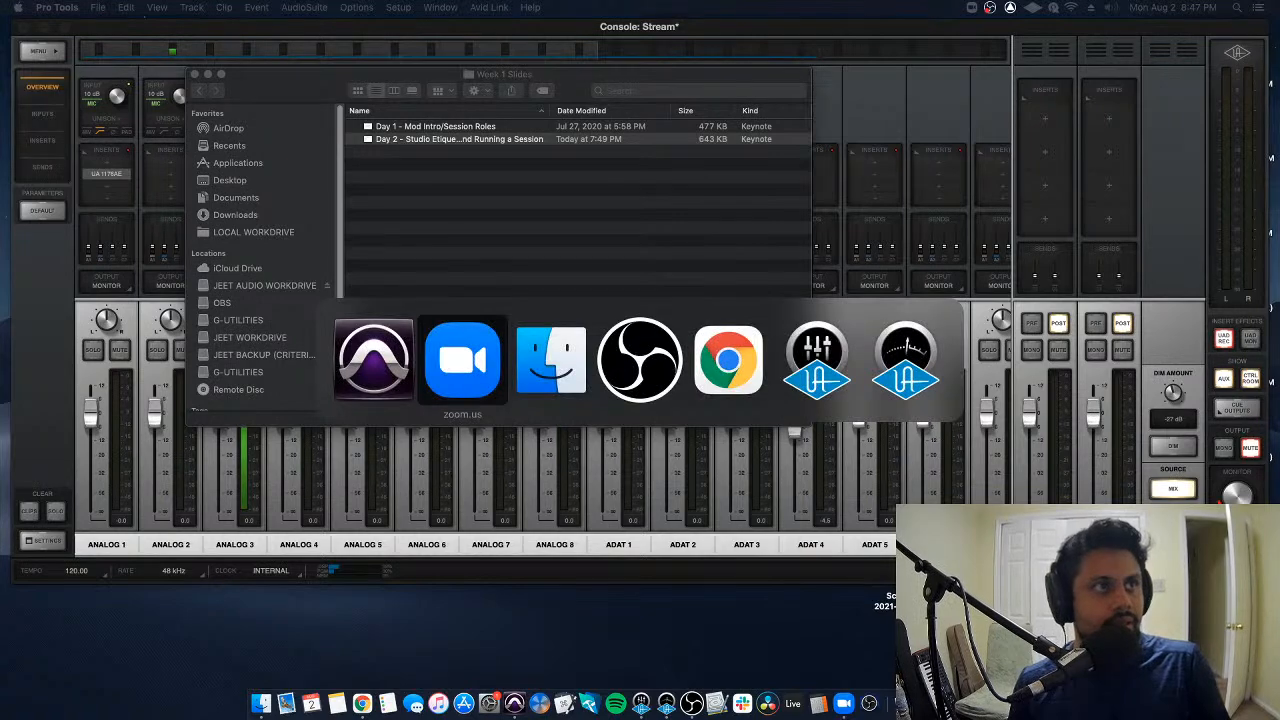
pyautogui.press('super+Tab')
pyautogui.press('super+Tab')
pyautogui.press('super+Tab')
pyautogui.press('super+Tab')
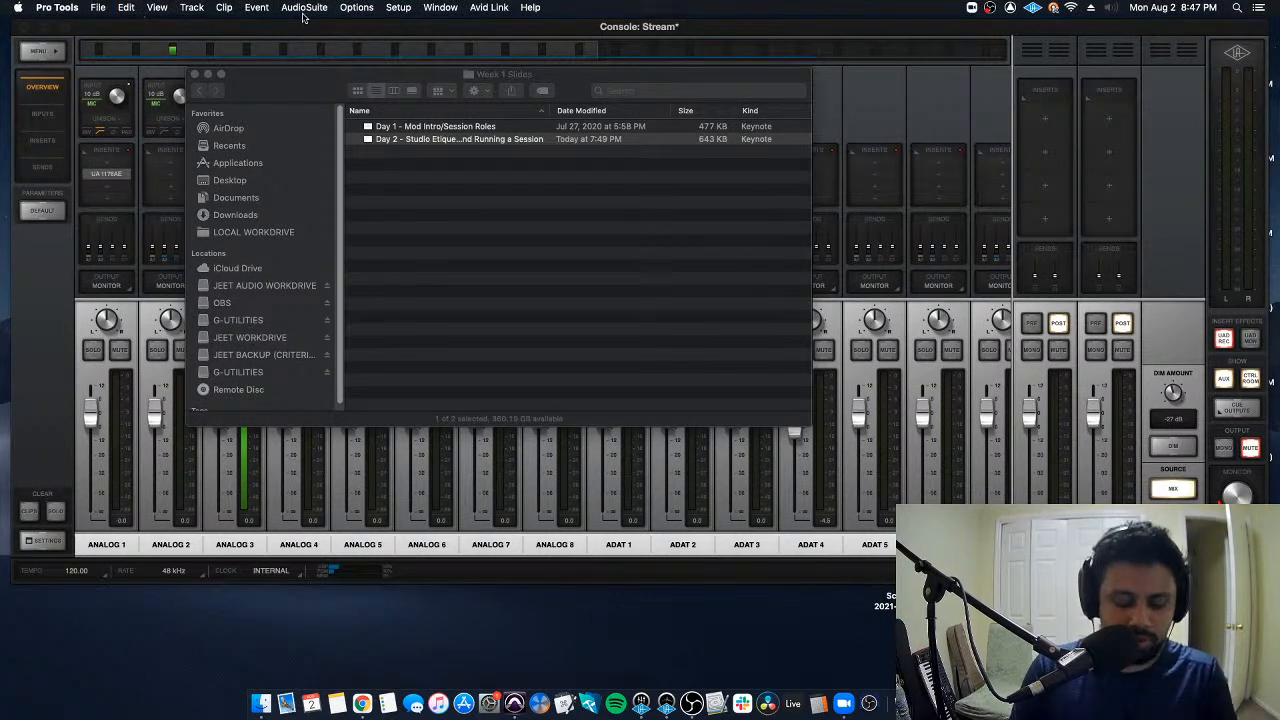
pyautogui.press('super+n')
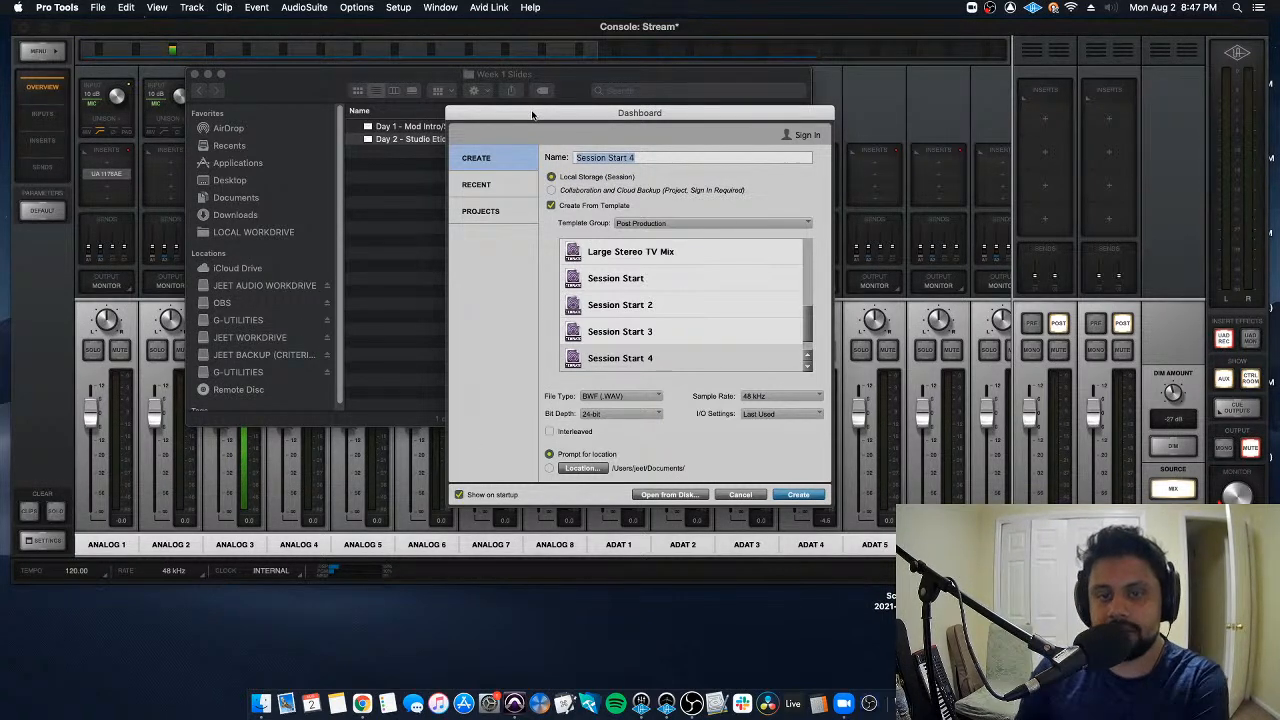
pyautogui.press('super+Tab')
pyautogui.press('super+Tab')
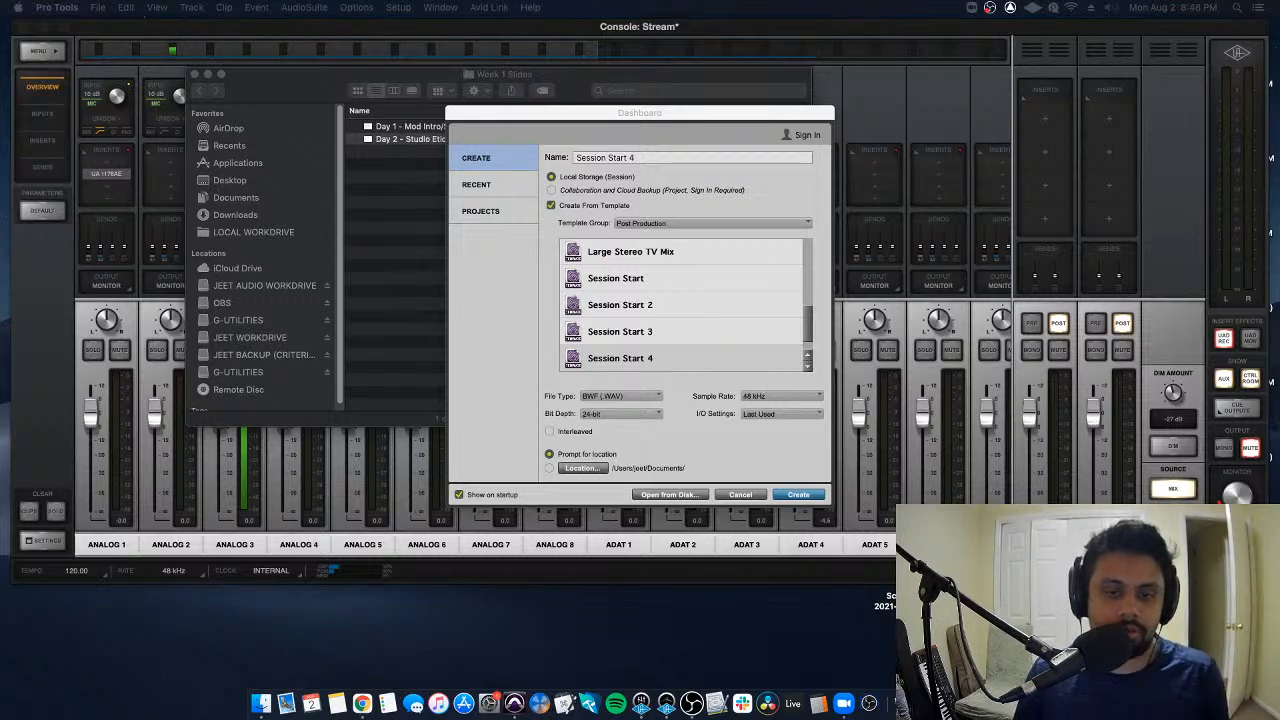
pyautogui.press('super+Tab')
pyautogui.press('super+Tab')
pyautogui.press('super+Tab')
pyautogui.press('super+Tab')
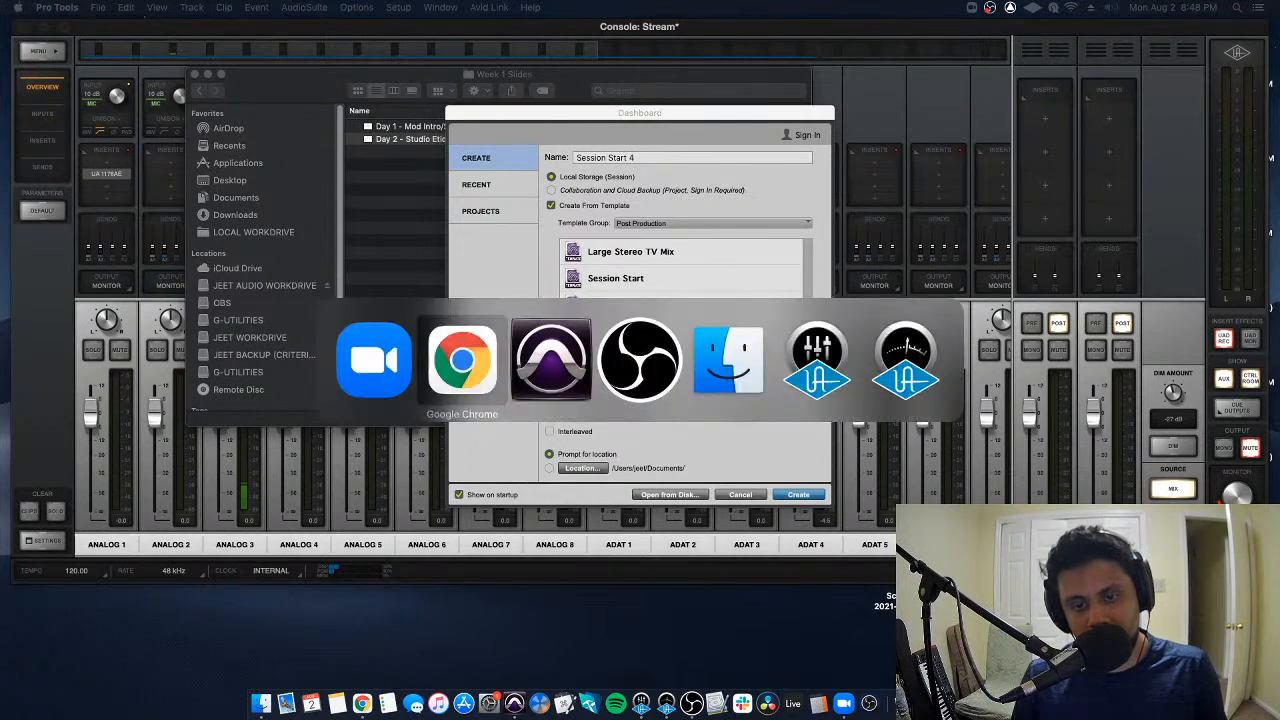
pyautogui.press('super+Tab')
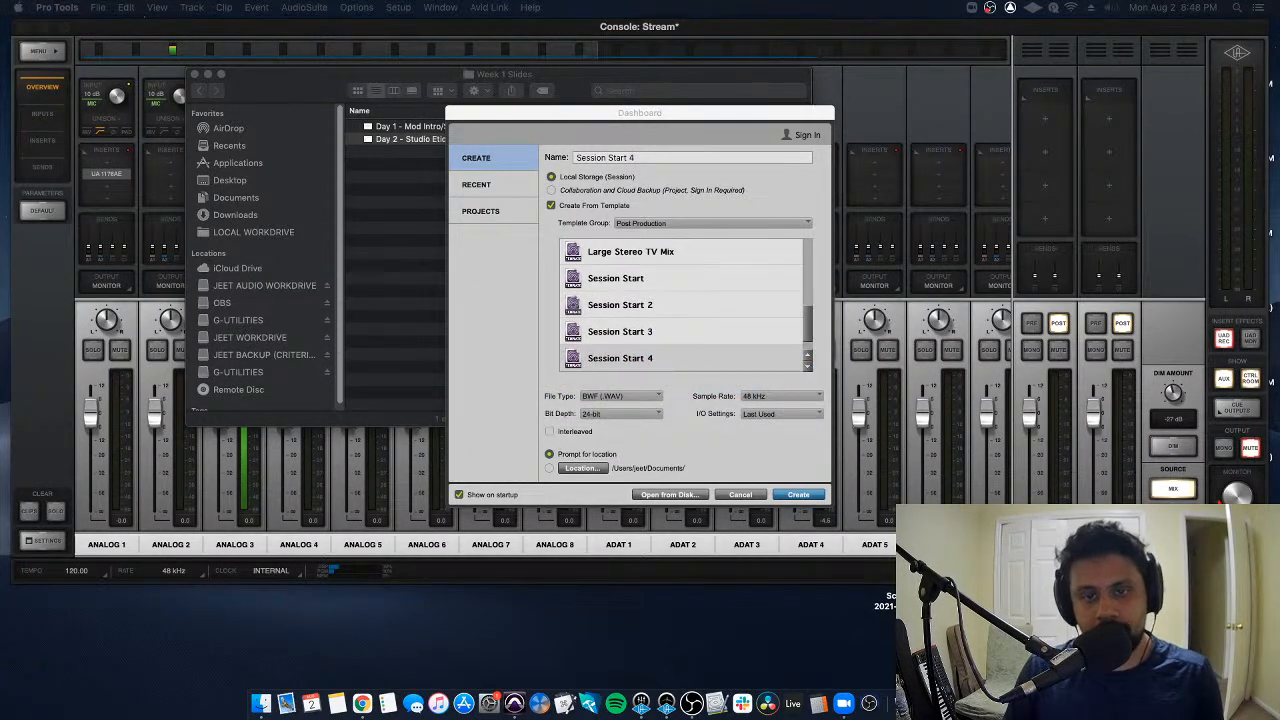
pyautogui.press('super+Tab')
pyautogui.press('super+Tab')
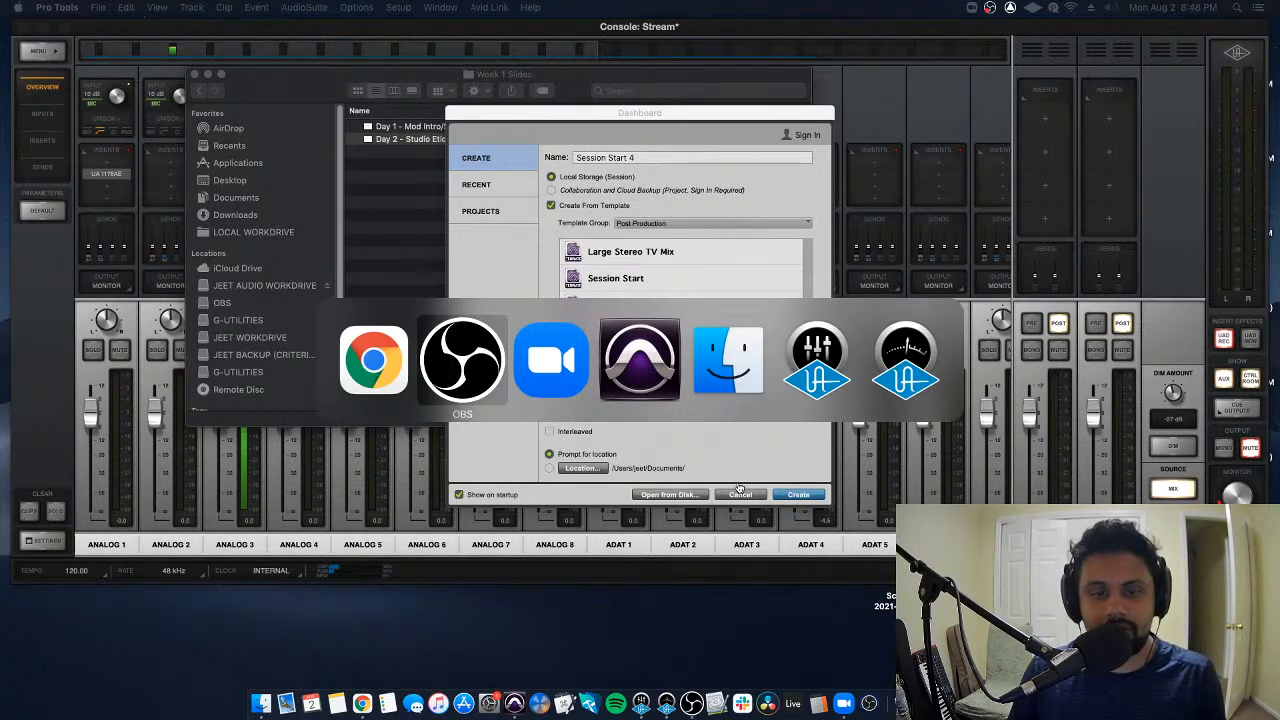
pyautogui.click(604, 117)
pyautogui.moveTo(684, 155); pyautogui.dragTo(568, 153)
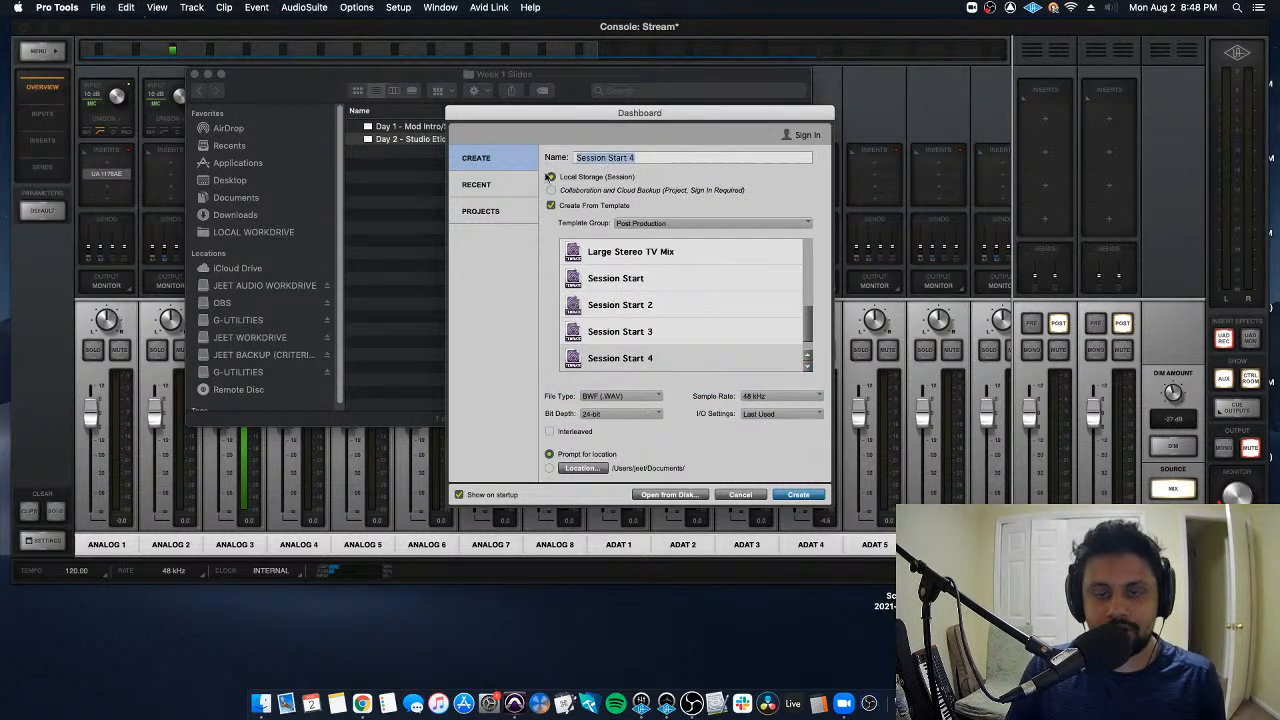
pyautogui.press('super+Tab')
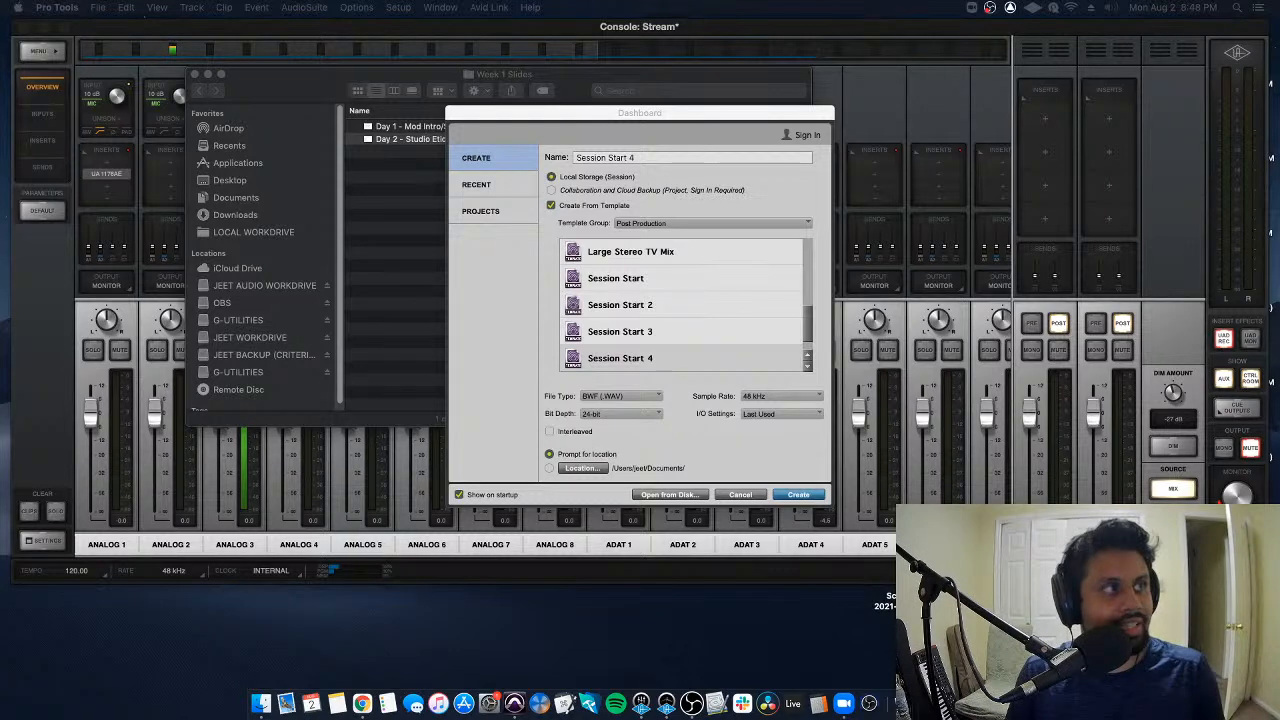
pyautogui.press('super+Tab')
pyautogui.press('super+Tab')
pyautogui.press('super+Tab')
pyautogui.press('super+Tab')
pyautogui.press('super+Tab')
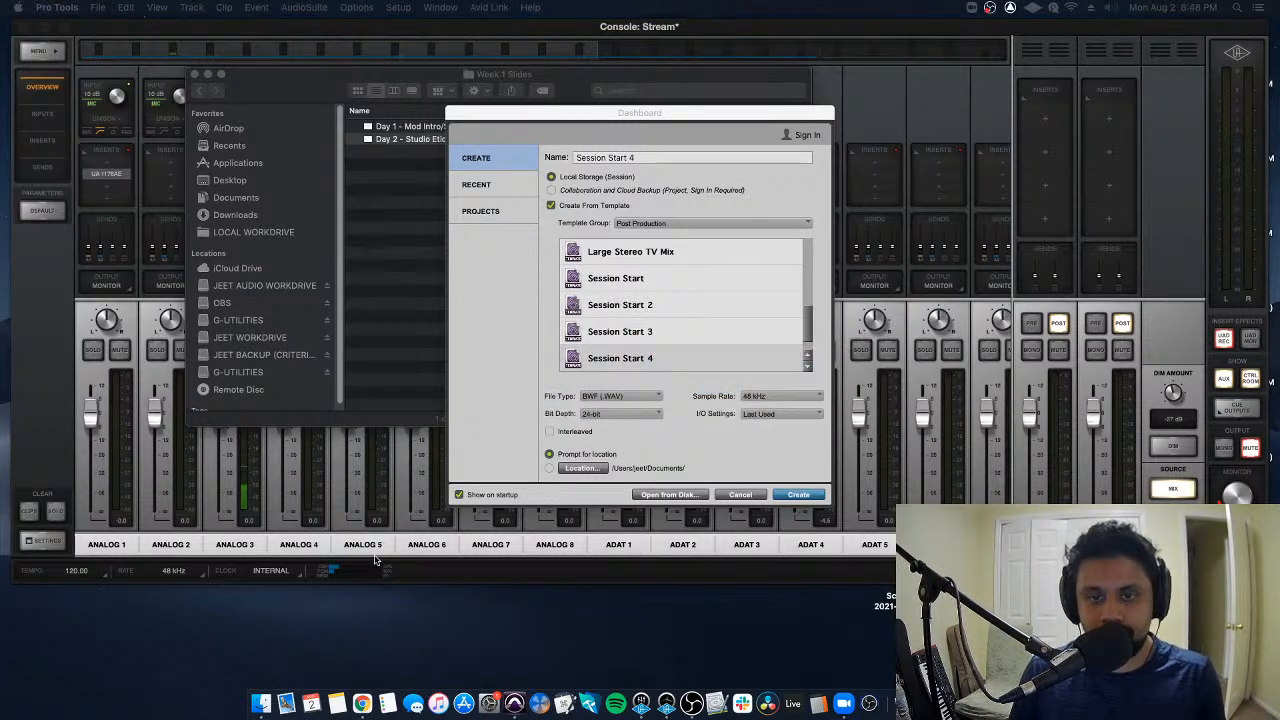
# - Replace the new session's name with "Intro Class PT"
pyautogui.click(657, 160)
pyautogui.moveTo(668, 160); pyautogui.dragTo(555, 160)
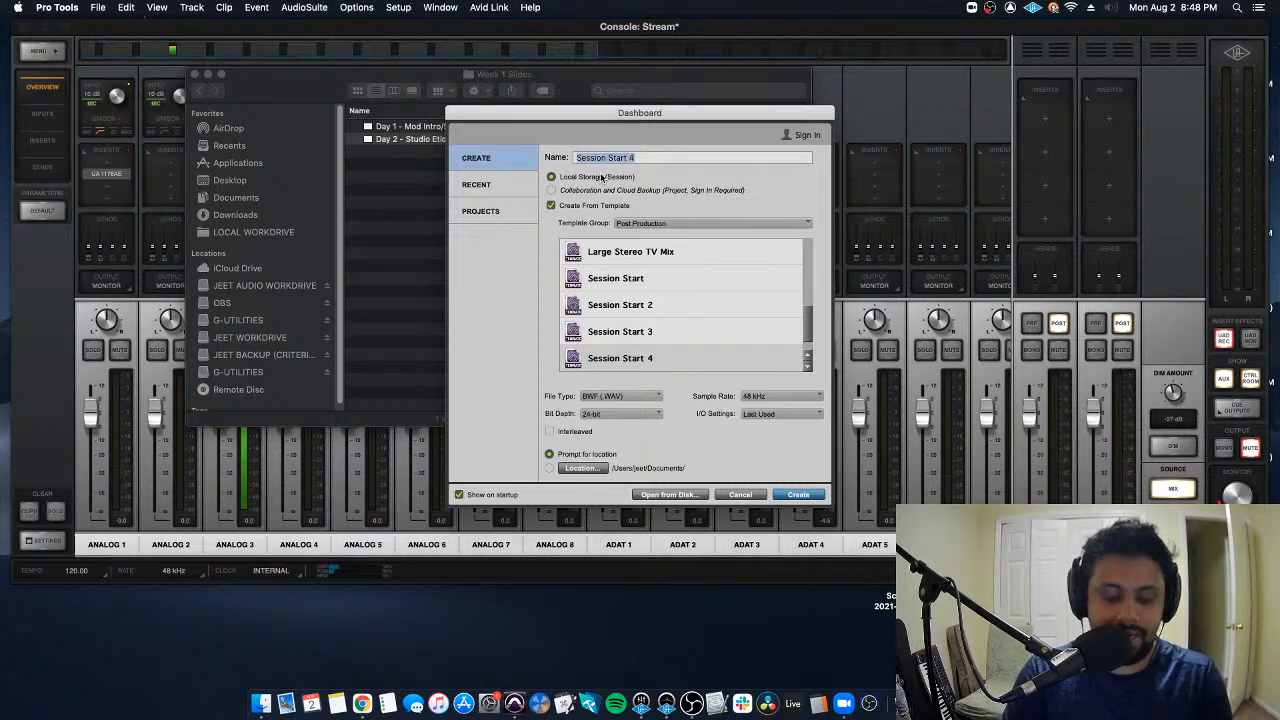
pyautogui.press('BackSpace')
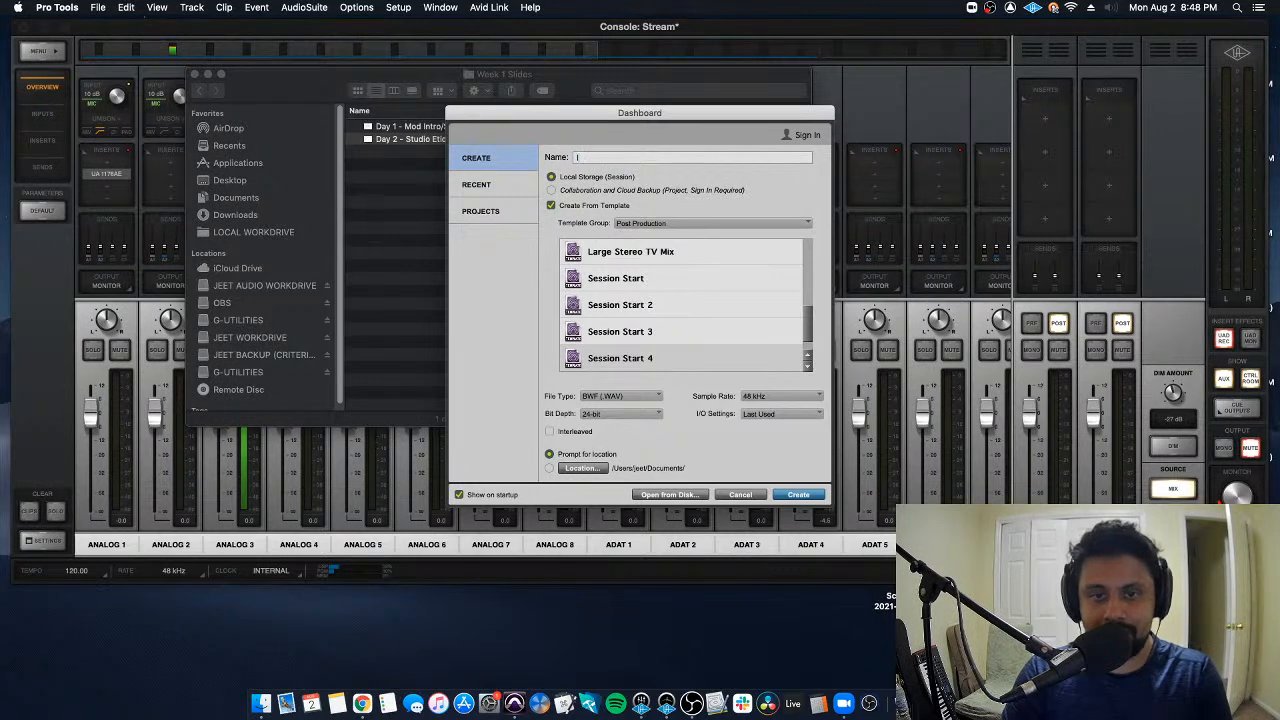
pyautogui.write('Intro Class')
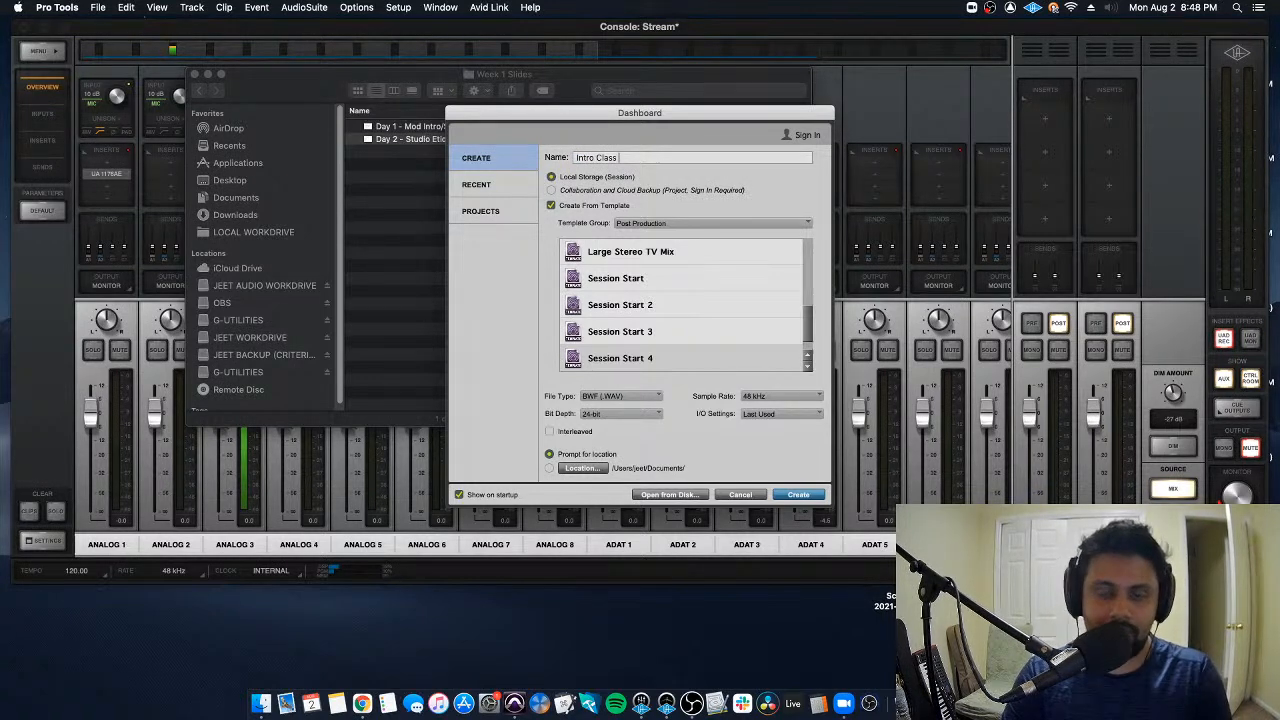
pyautogui.write(' PT')
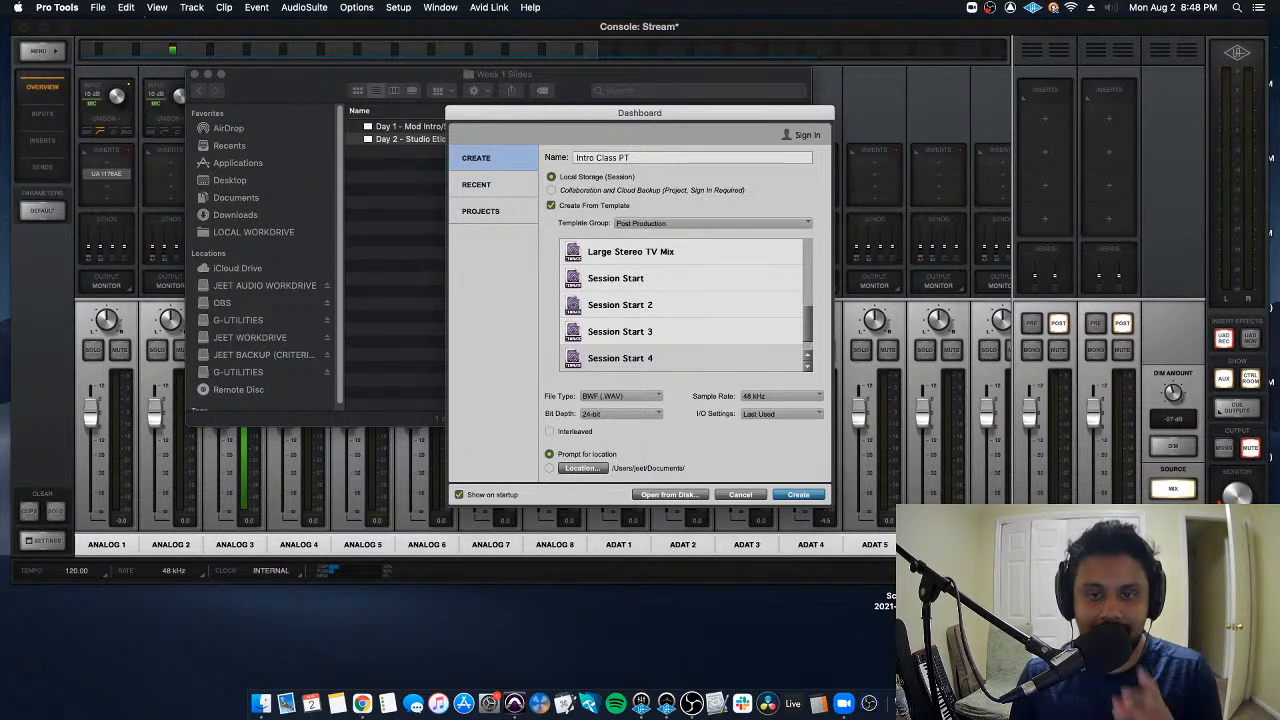
pyautogui.moveTo(650, 157); pyautogui.dragTo(564, 157)
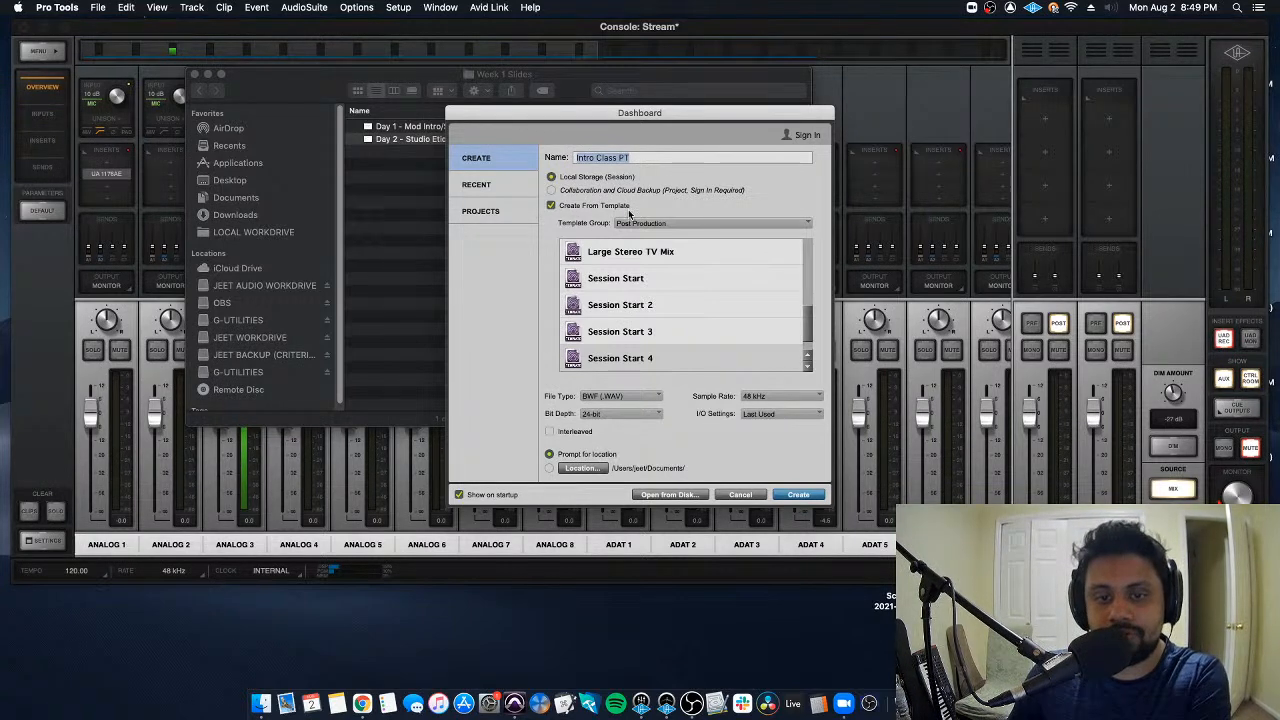
# - Browse the Post Production templates and select the Session Start 4 template
pyautogui.scroll(-1, 657, 277)
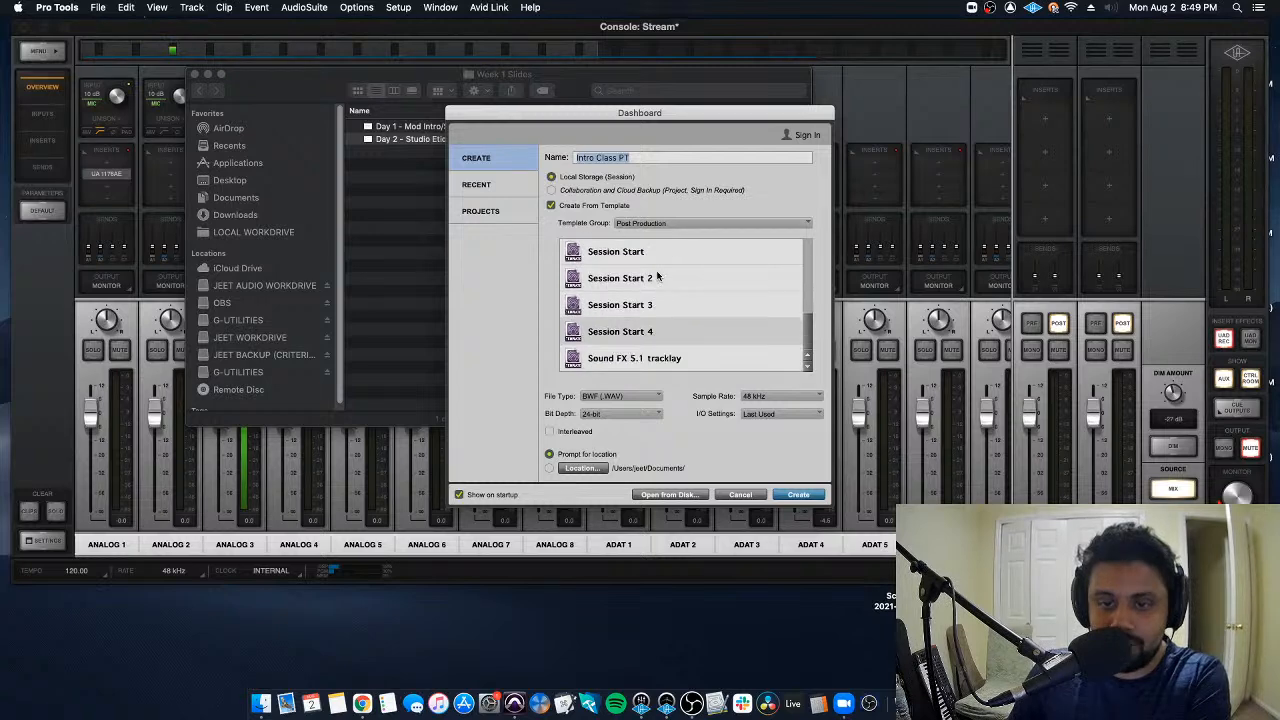
pyautogui.scroll(10, 657, 277)
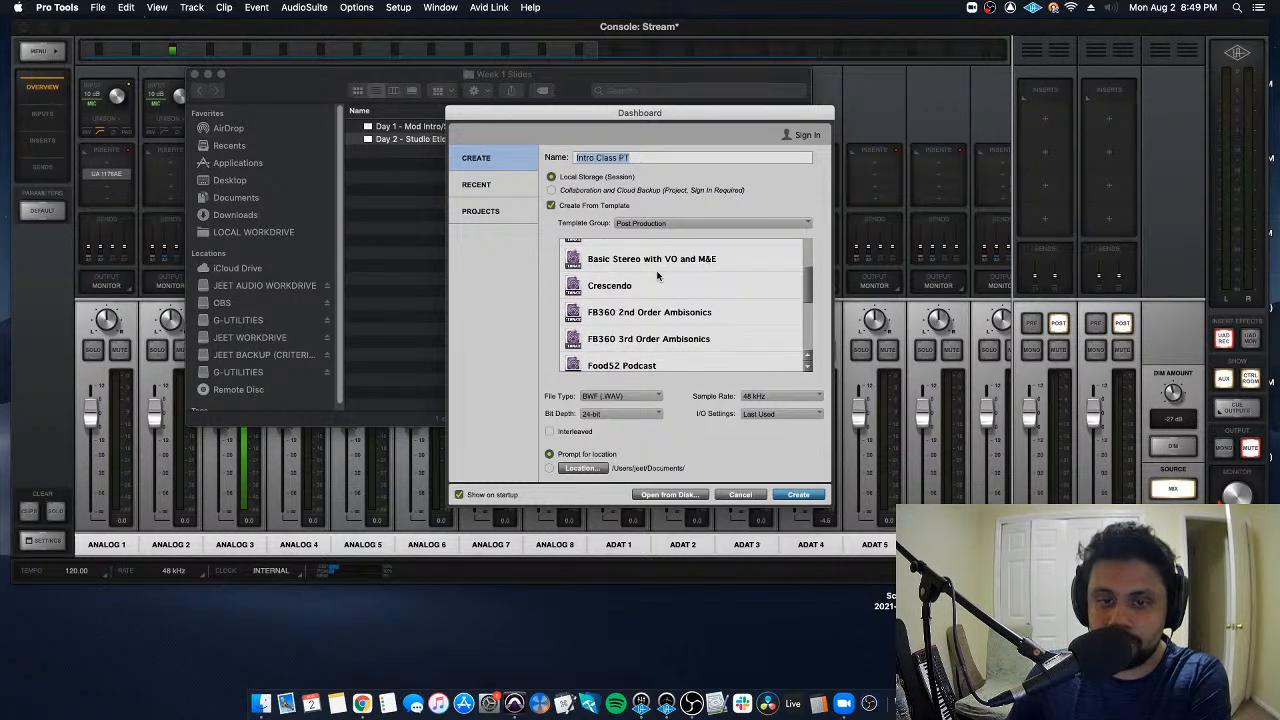
pyautogui.scroll(-10, 657, 277)
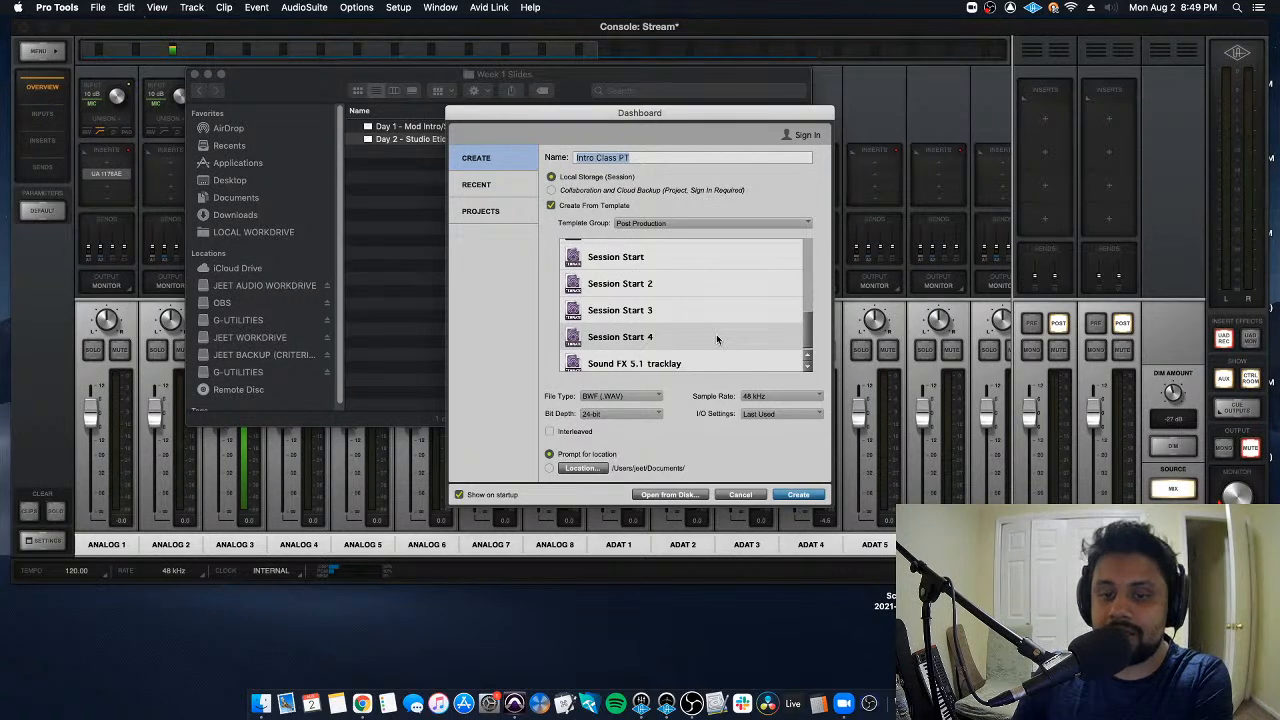
pyautogui.scroll(1, 716, 336)
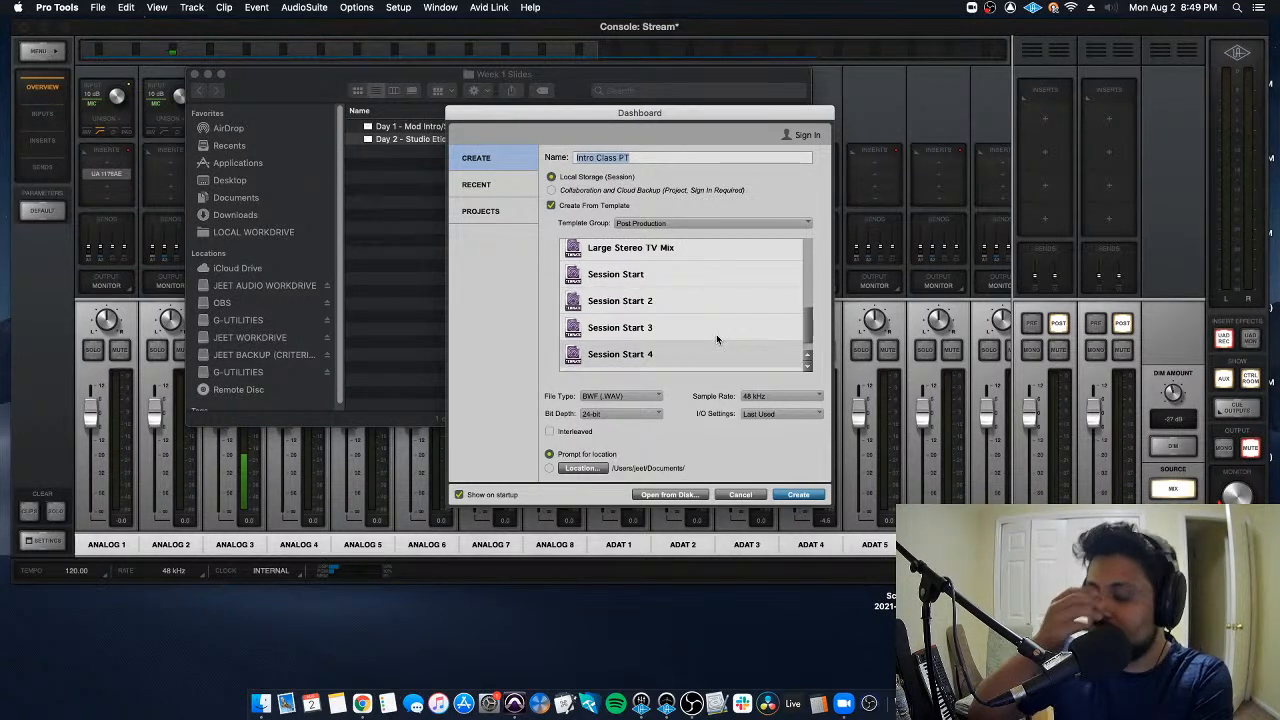
pyautogui.scroll(2, 716, 339)
pyautogui.scroll(1, 716, 339)
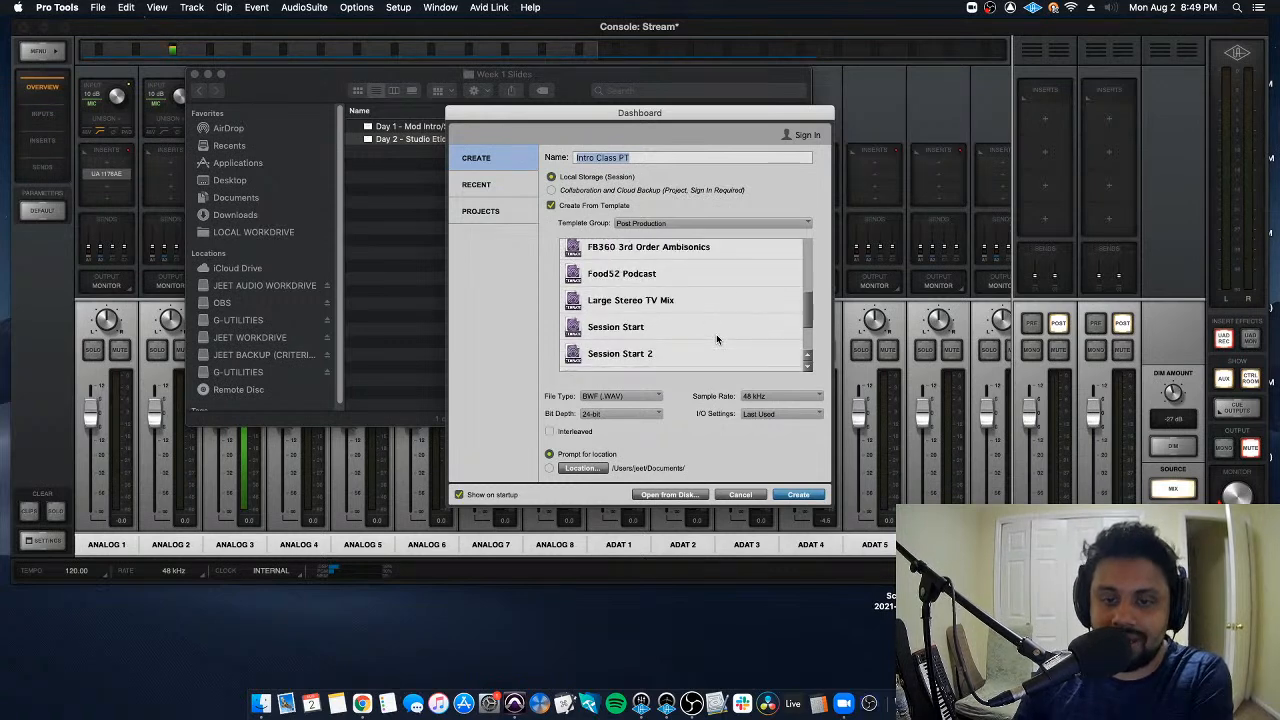
pyautogui.click(700, 270)
pyautogui.scroll(-2, 706, 352)
pyautogui.click(707, 353)
pyautogui.scroll(-1, 704, 354)
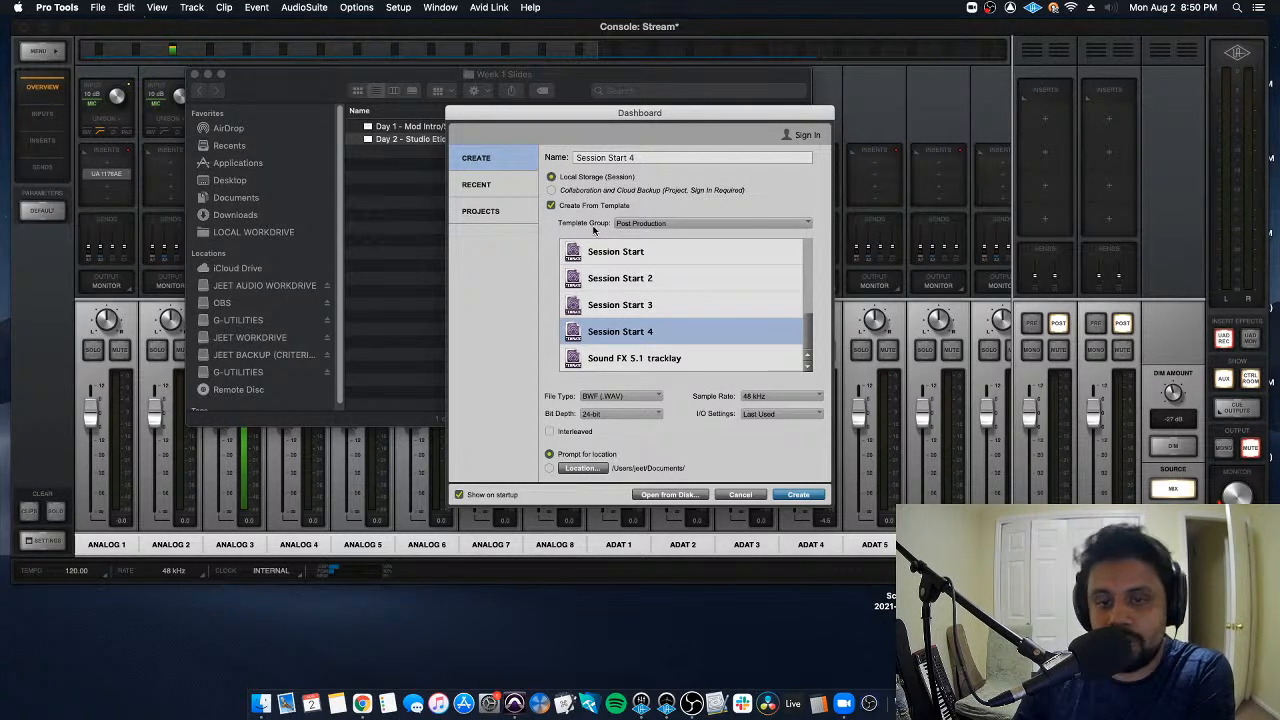
# - Change the template group to Music, browse its genre templates and select Electronica followed by Drum and Bass
pyautogui.click(657, 224)
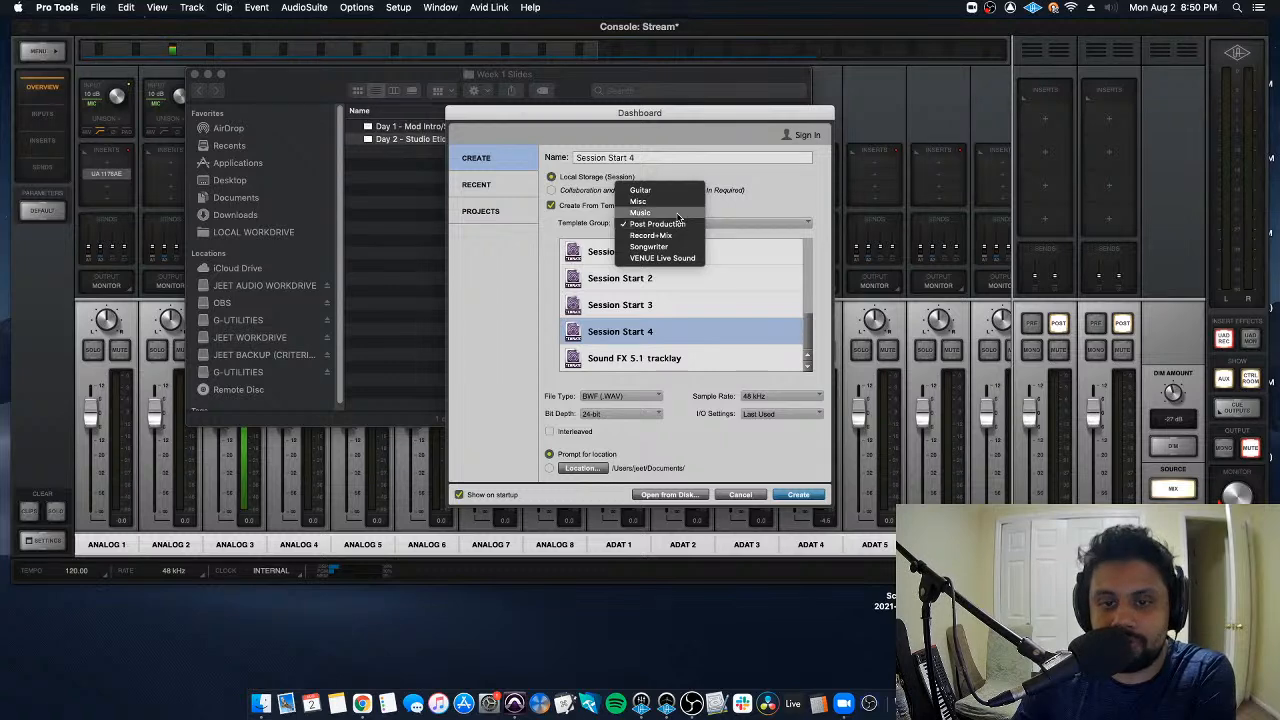
pyautogui.click(677, 213)
pyautogui.scroll(-5, 673, 320)
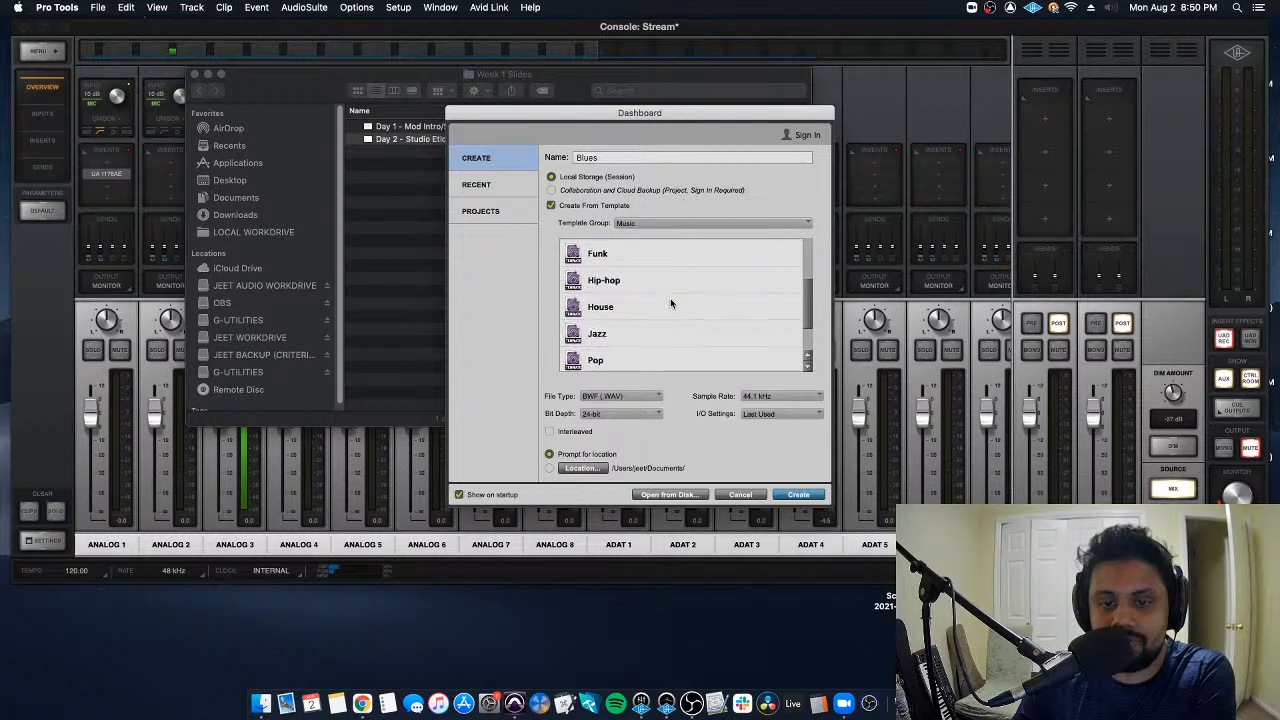
pyautogui.scroll(5, 673, 349)
pyautogui.click(663, 321)
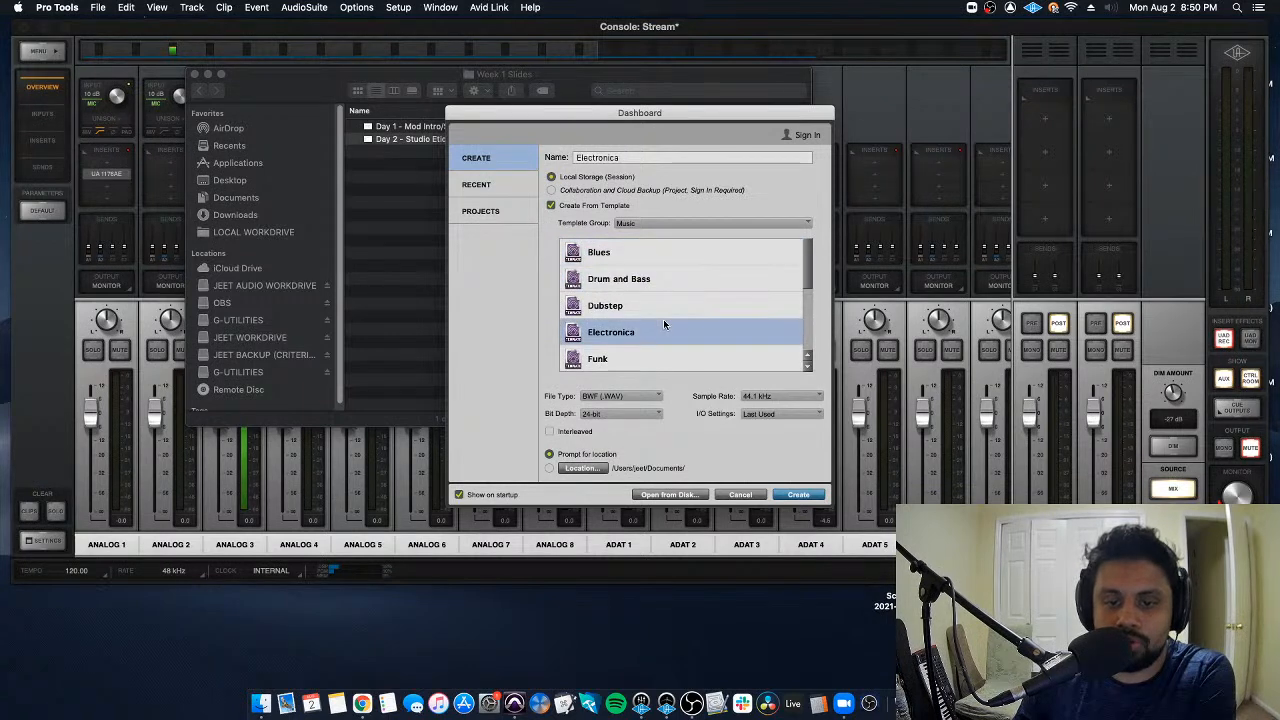
pyautogui.click(671, 281)
# - Change the template group to Guitar and try to create a session from the Rock Guitar template
pyautogui.click(680, 222)
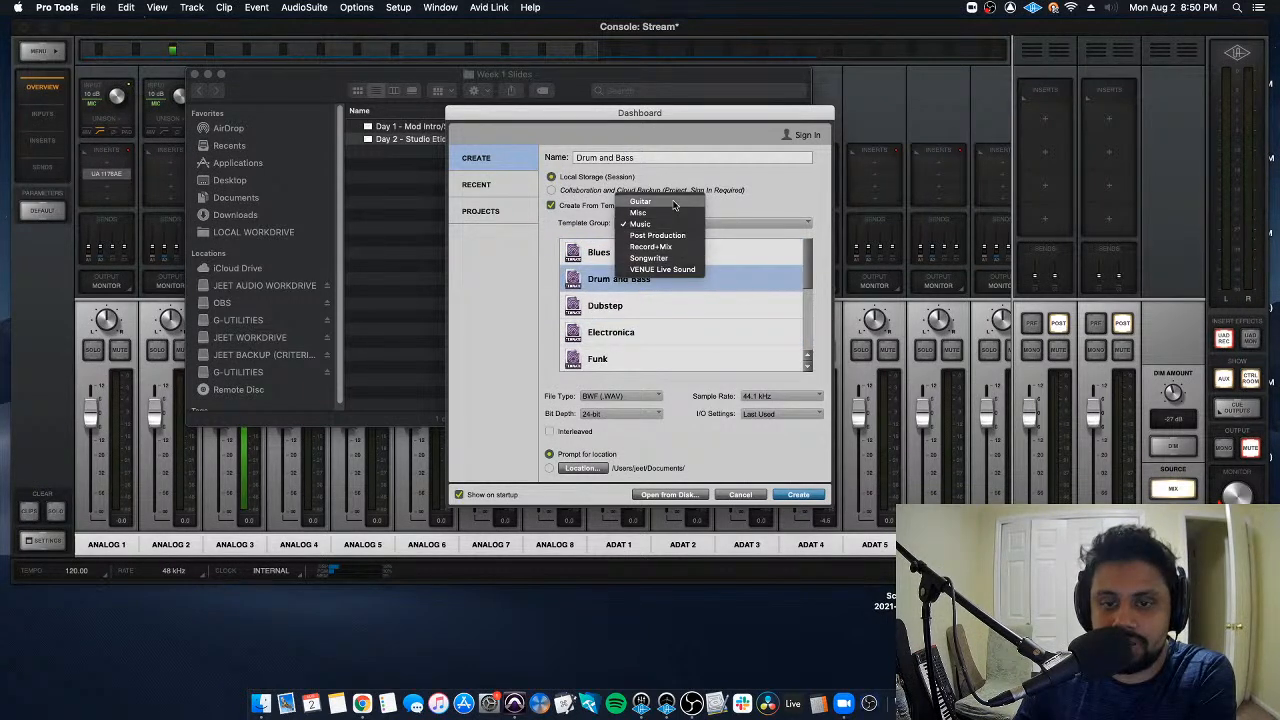
pyautogui.click(680, 201)
pyautogui.scroll(-3, 677, 265)
pyautogui.doubleClick(694, 328)
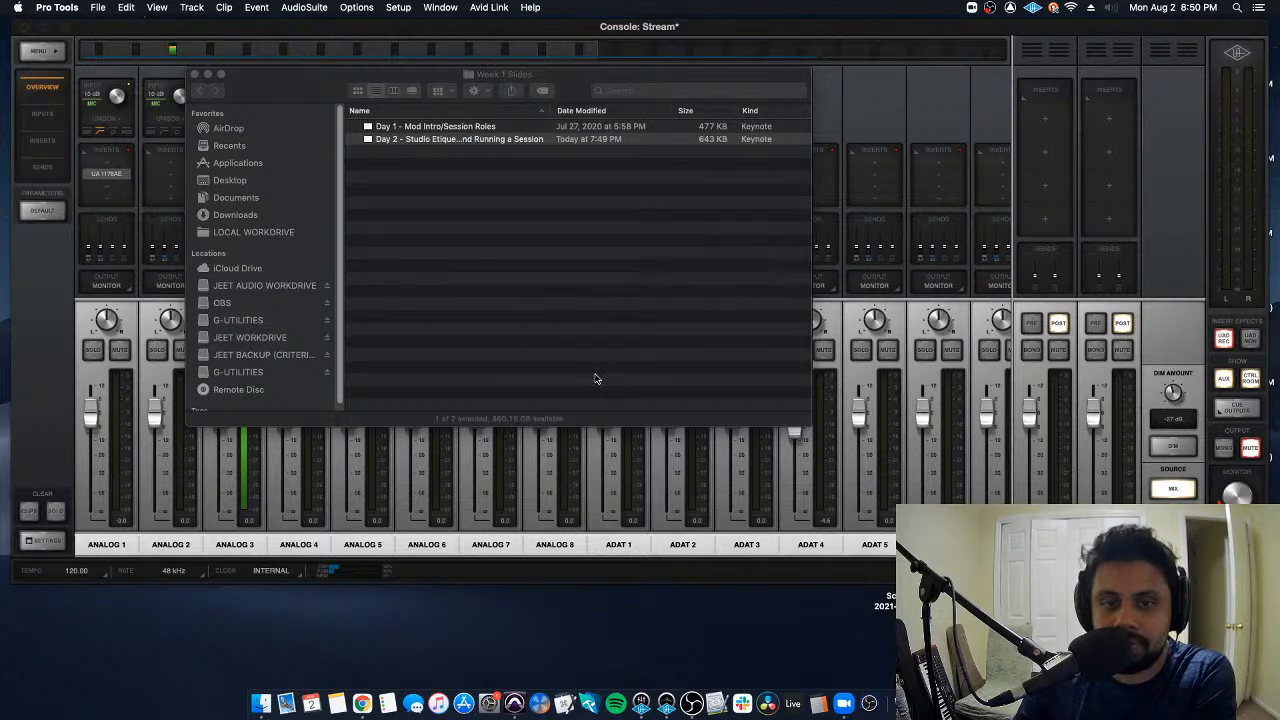
pyautogui.click(829, 433)
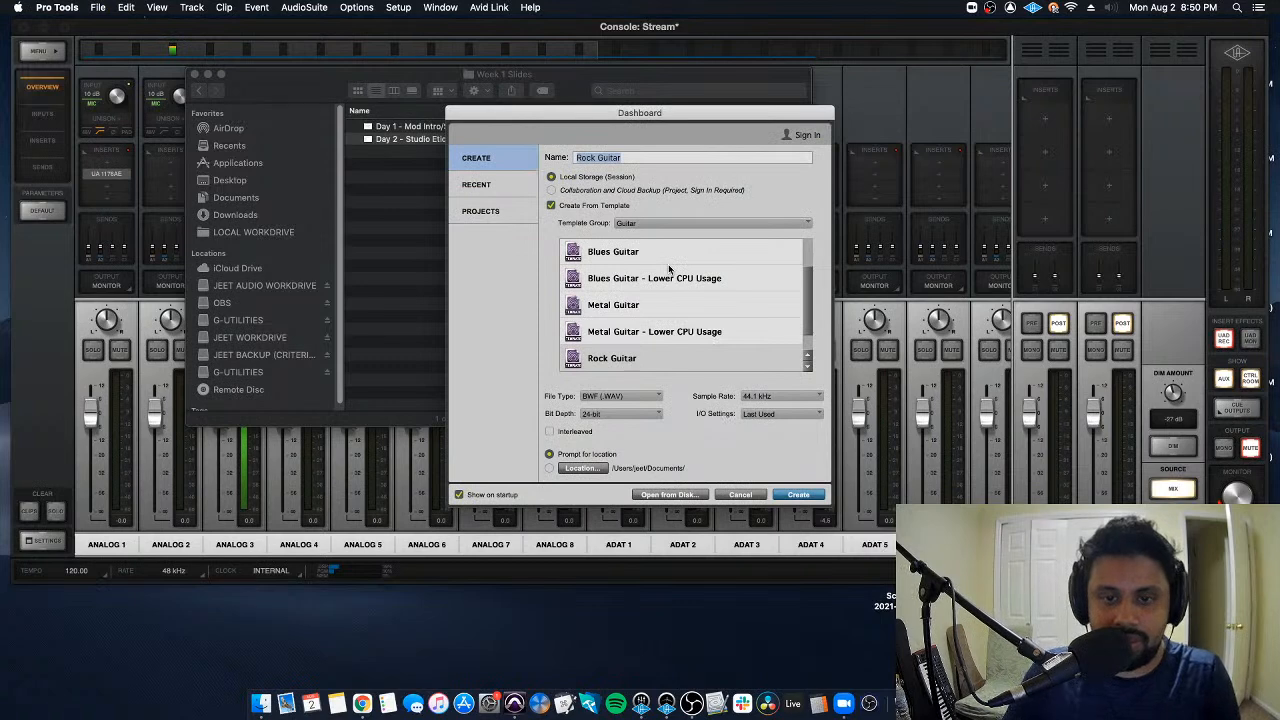
# - Turn off creating from a template and name the new session "Intro Class PT"
pyautogui.click(565, 207)
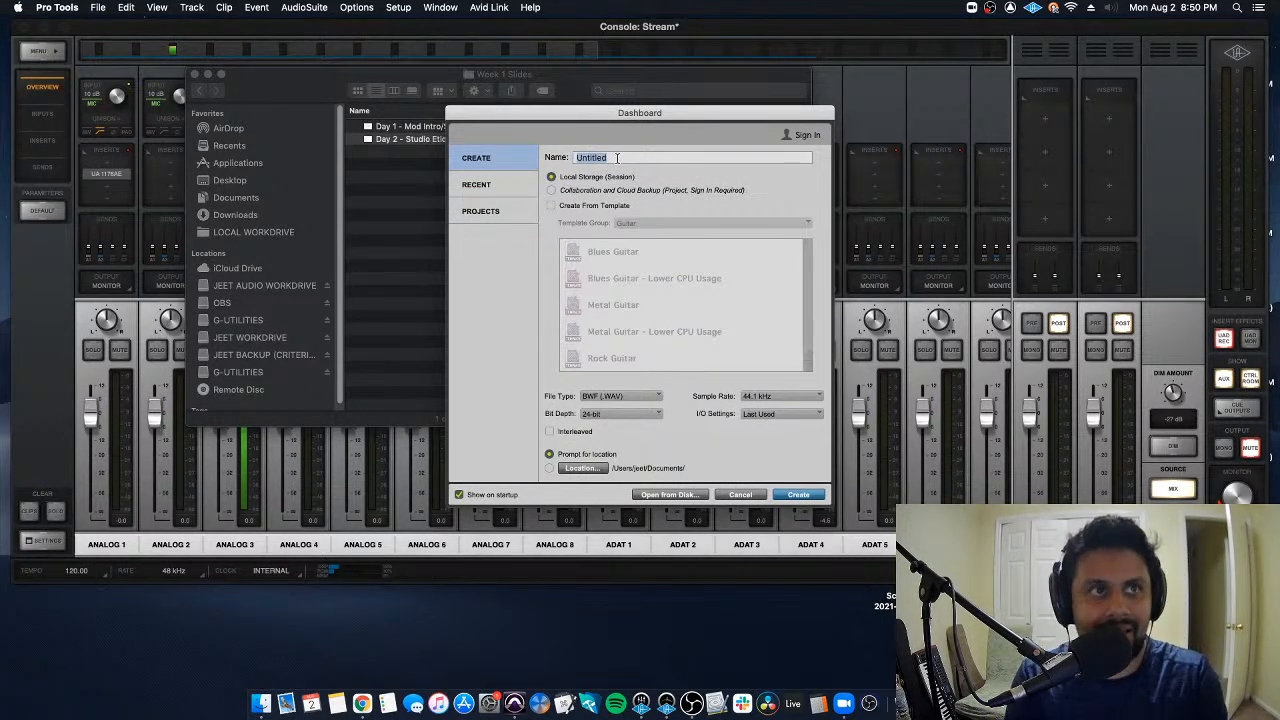
pyautogui.write('Intro')
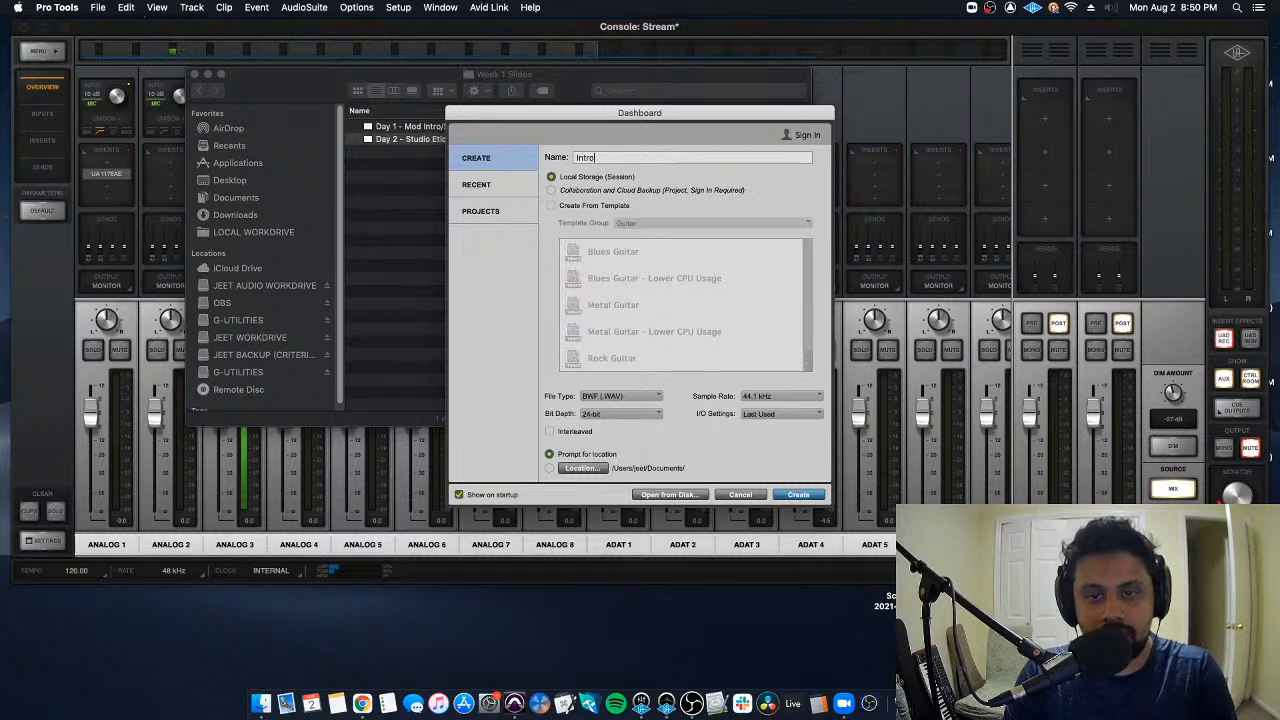
pyautogui.write(' Class P1')
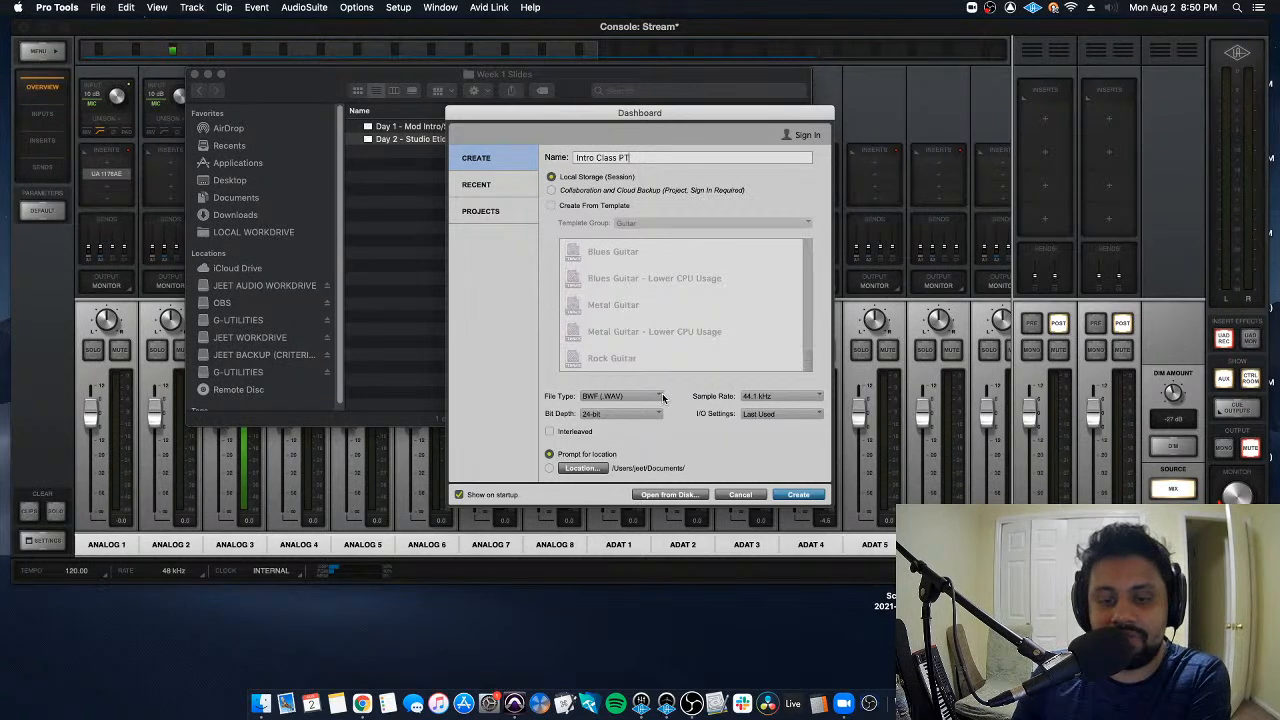
# - Review the audio file type options for the session, keeping BWF (.WAV)
pyautogui.click(659, 397)
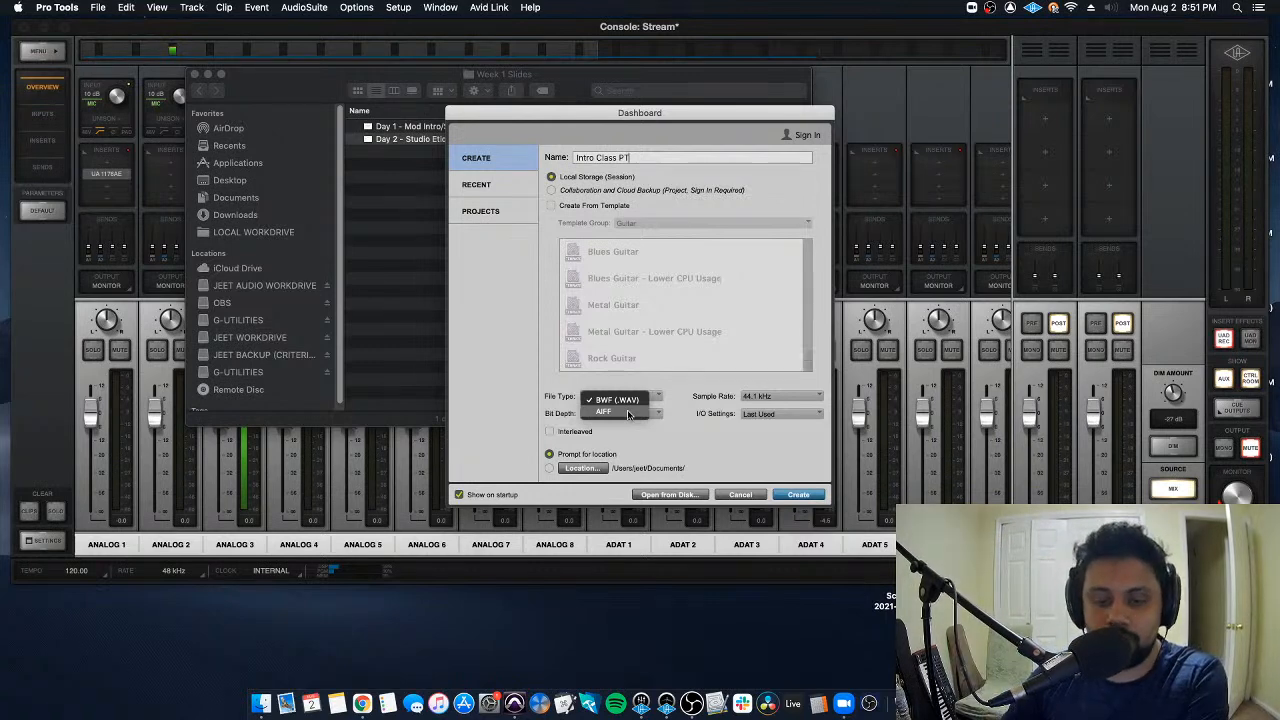
pyautogui.click(640, 399)
pyautogui.click(657, 397)
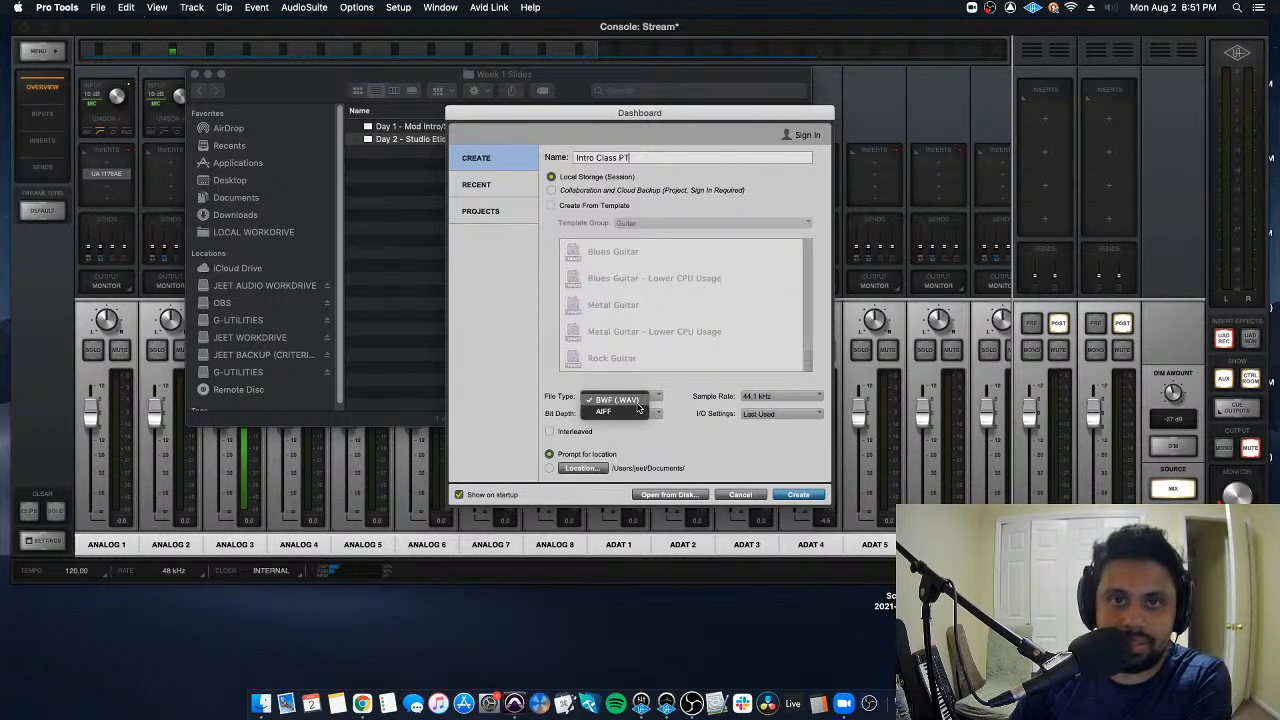
pyautogui.click(684, 397)
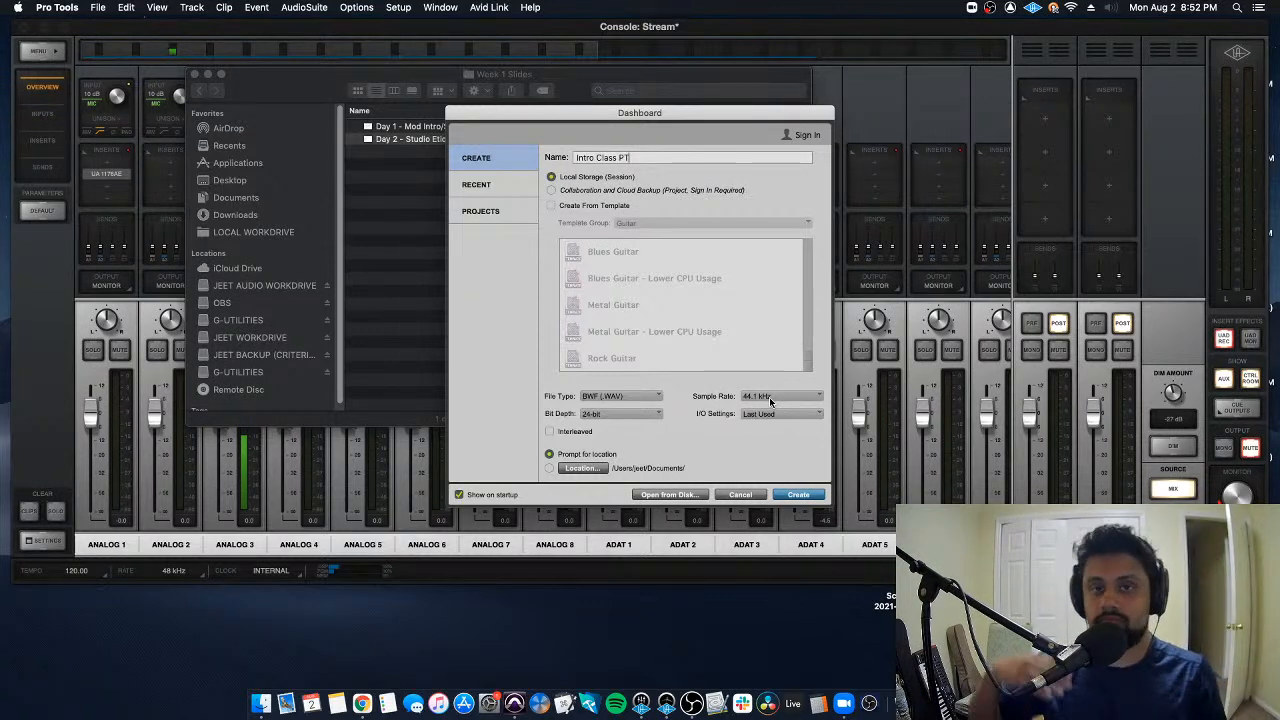
# - Look through the available sample rates and bit depths without changing either setting
pyautogui.click(792, 396)
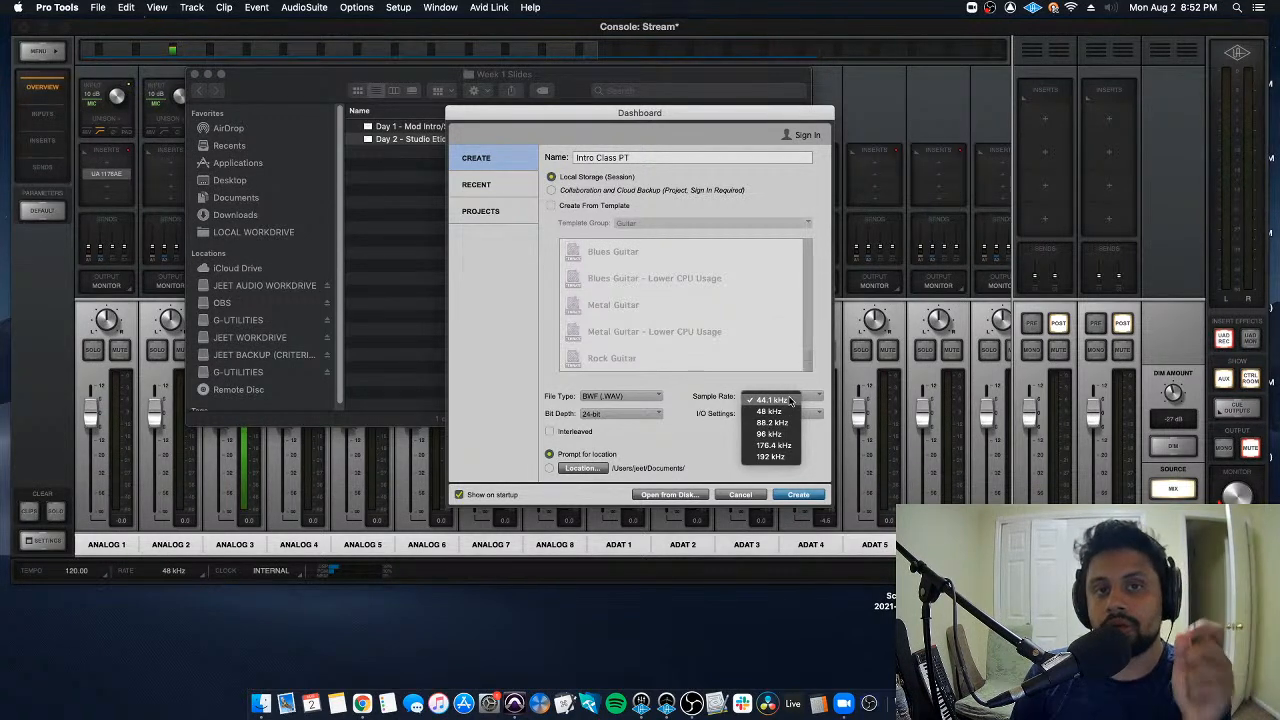
pyautogui.click(788, 400)
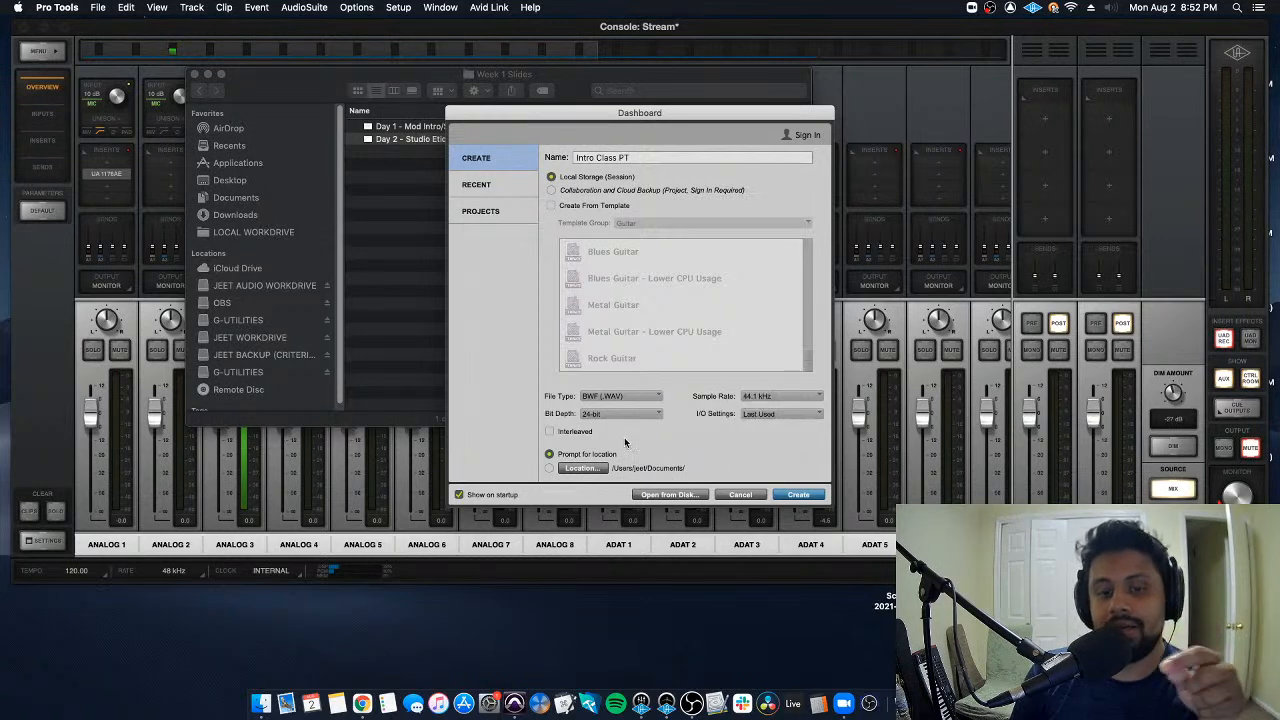
pyautogui.click(605, 414)
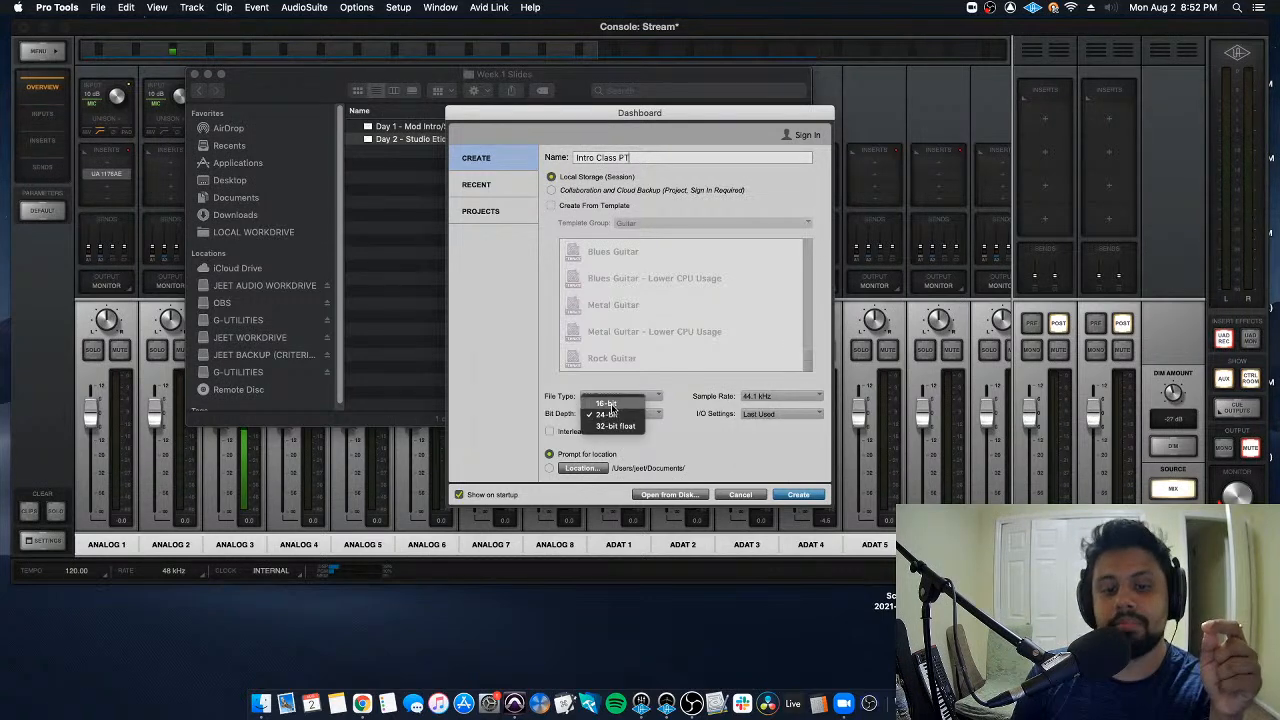
pyautogui.click(711, 387)
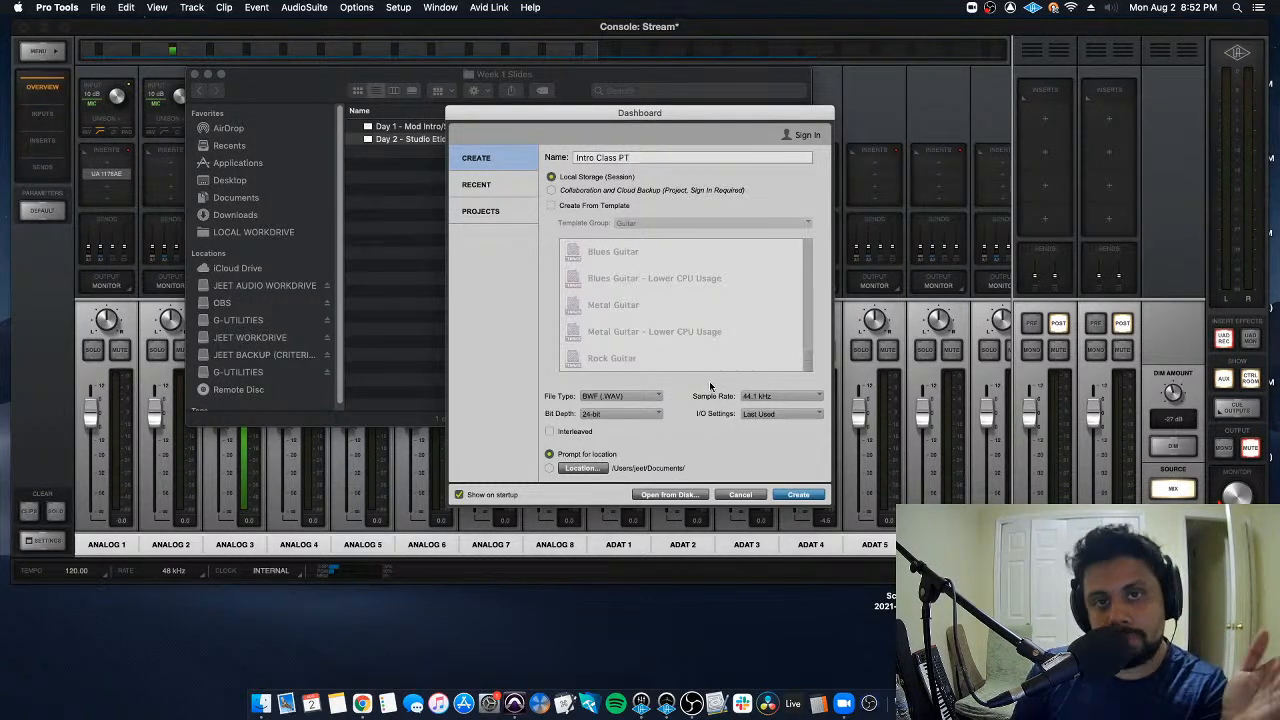
# - Alternate the session's sample rate between 48 kHz and 44.1 kHz for comparison, finishing on 48 kHz
pyautogui.click(783, 397)
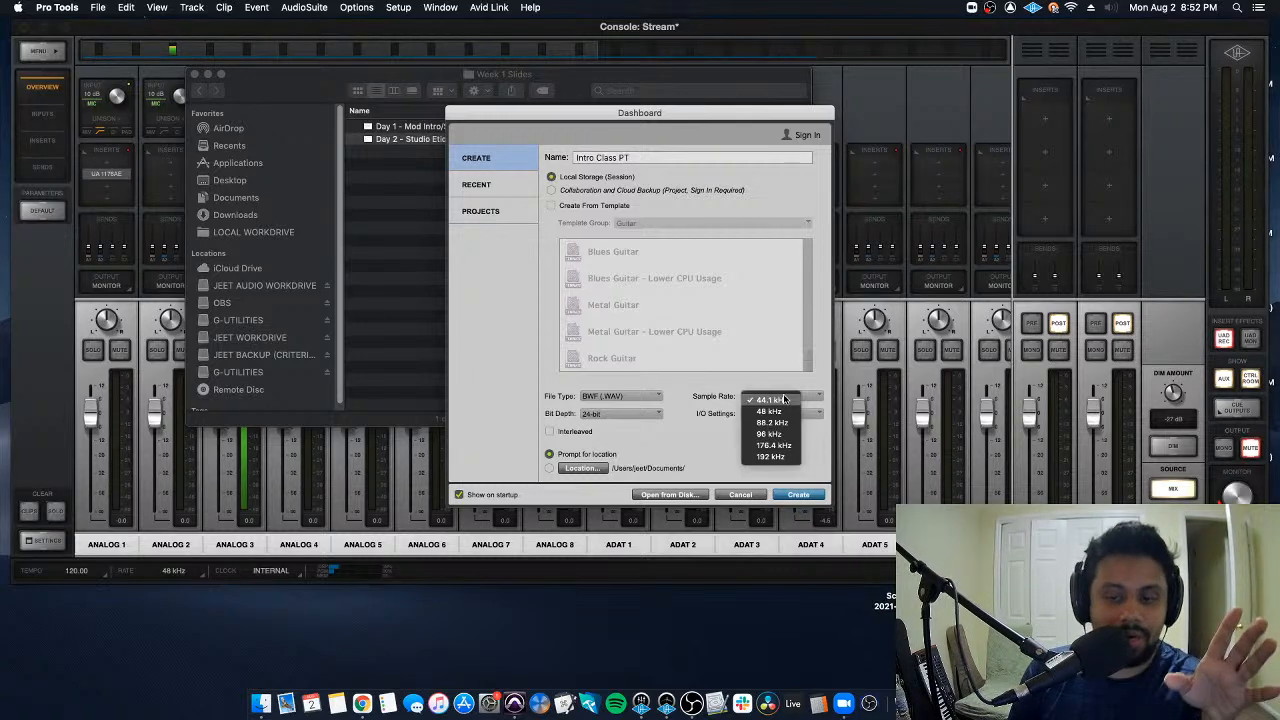
pyautogui.click(774, 411)
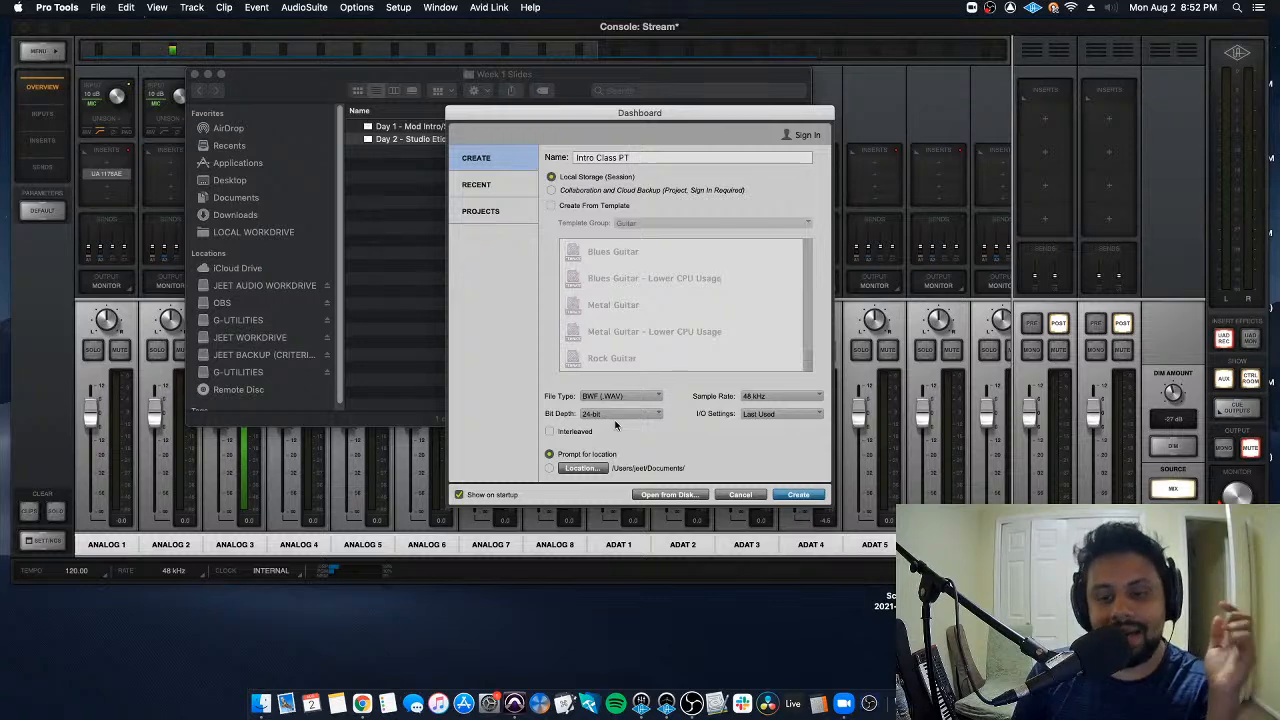
pyautogui.click(799, 399)
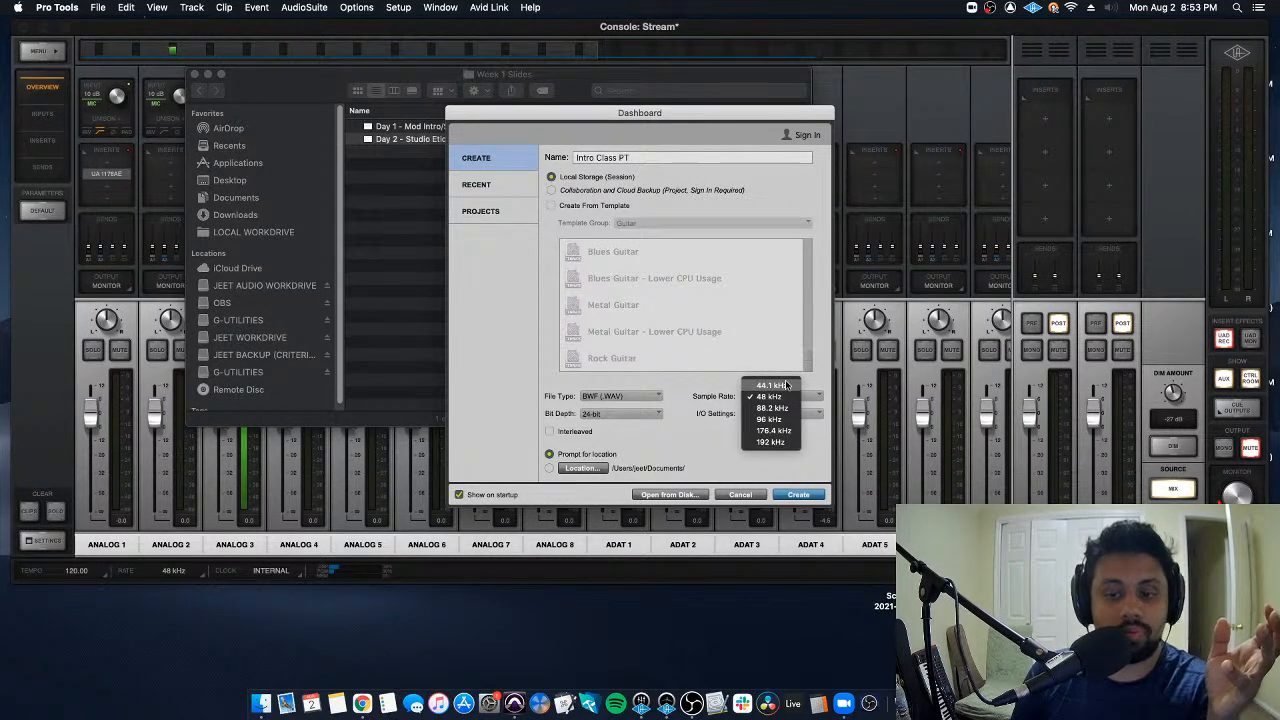
pyautogui.click(786, 385)
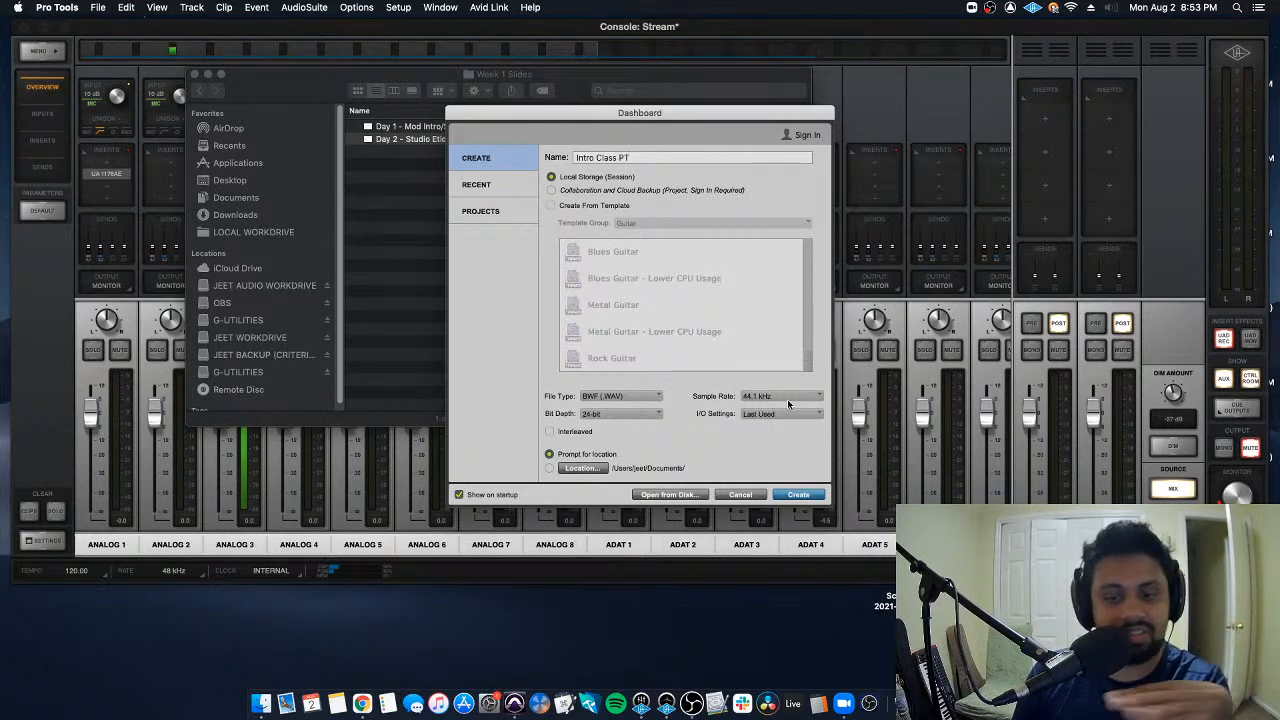
pyautogui.click(787, 399)
pyautogui.click(787, 407)
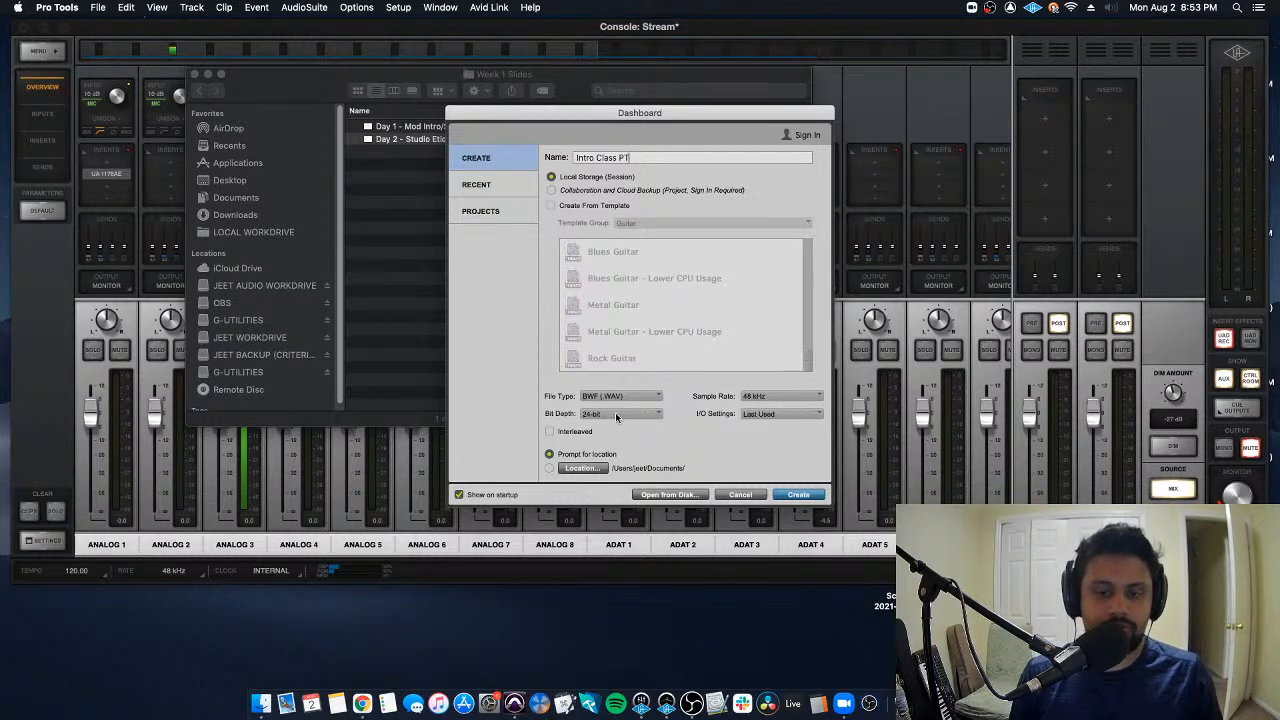
pyautogui.click(770, 397)
pyautogui.click(786, 381)
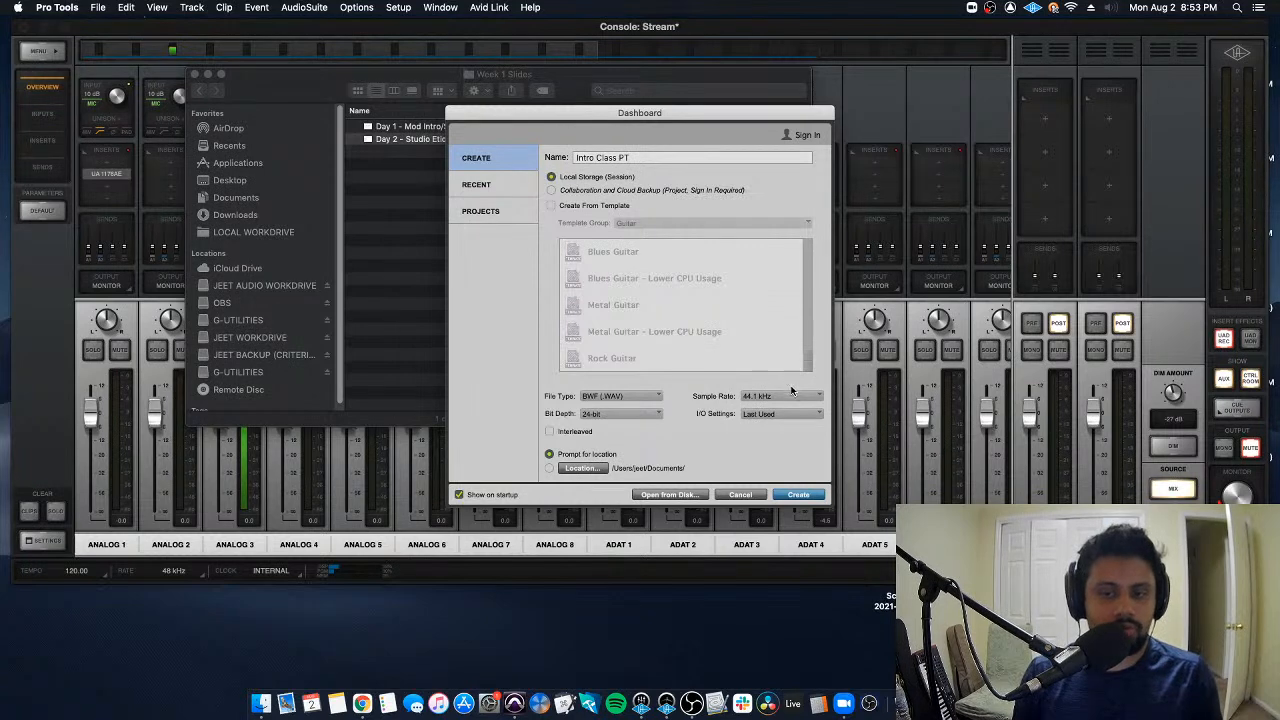
pyautogui.click(767, 400)
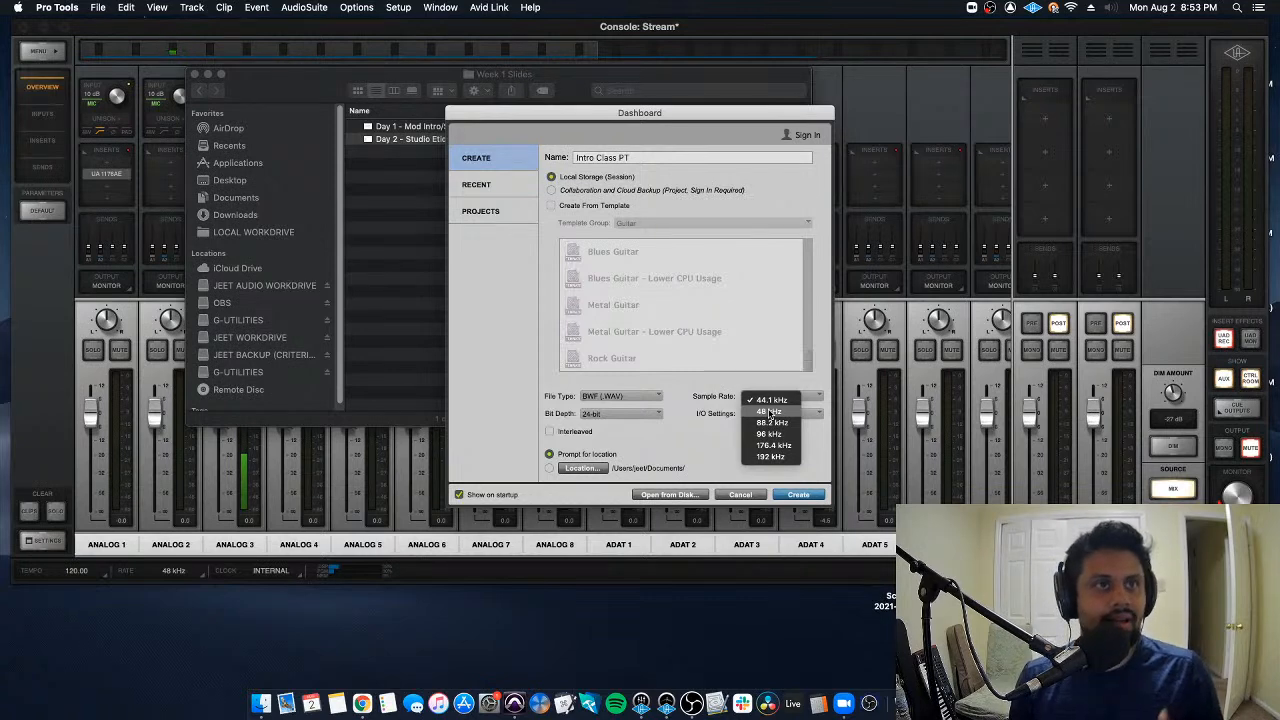
pyautogui.click(769, 412)
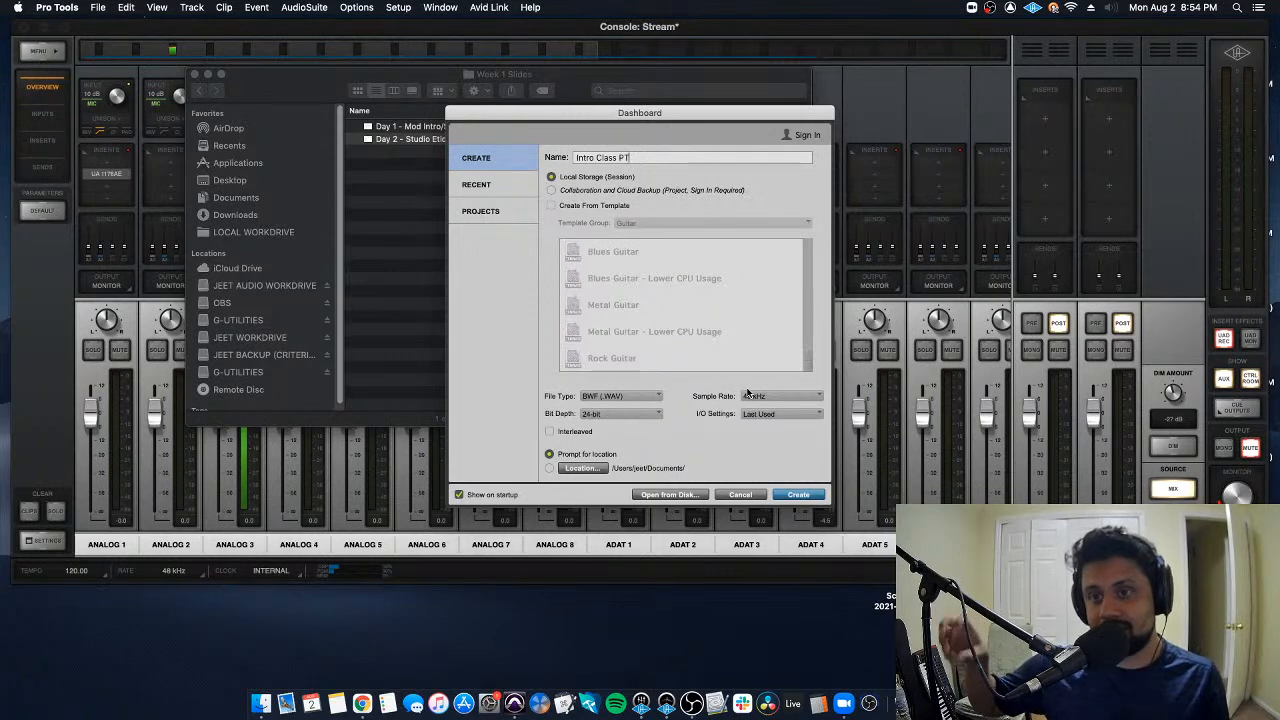
# - Return to Pro Tools from the Console mixer and recheck the sample rate and bit depth choices, keeping 48 kHz and 24-bit
pyautogui.click(700, 96)
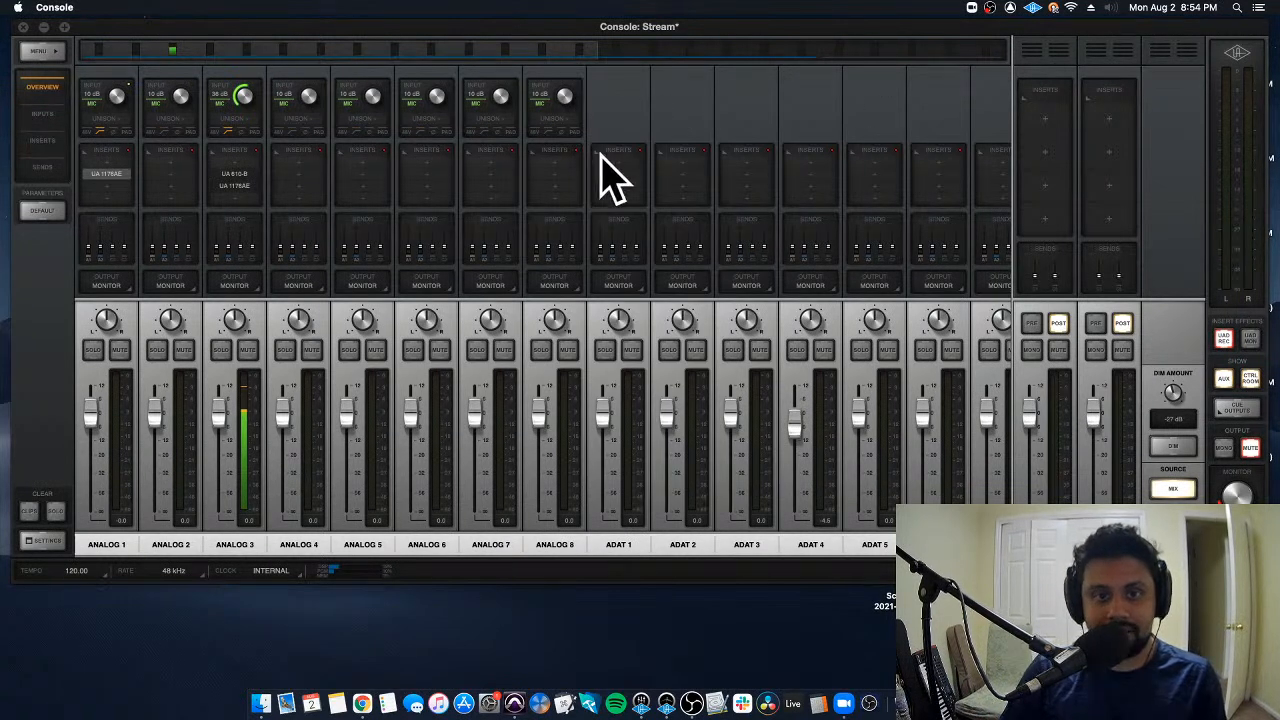
pyautogui.press('super+Tab')
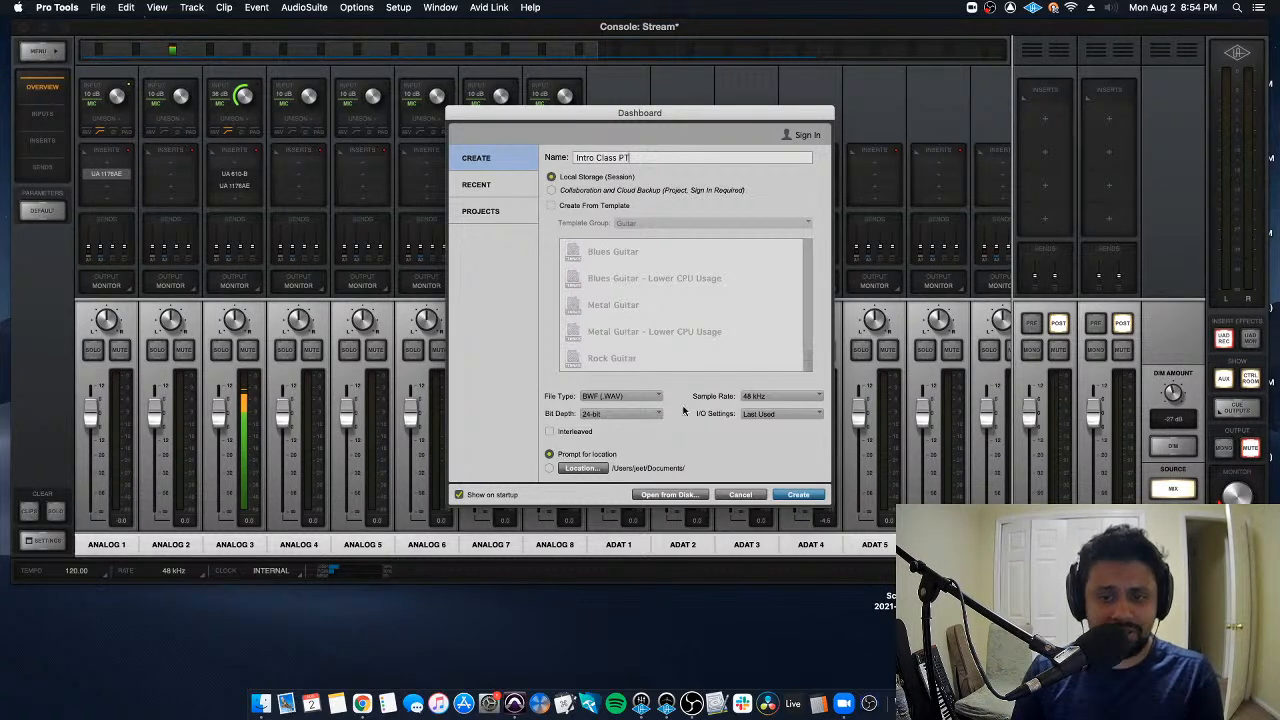
pyautogui.click(780, 398)
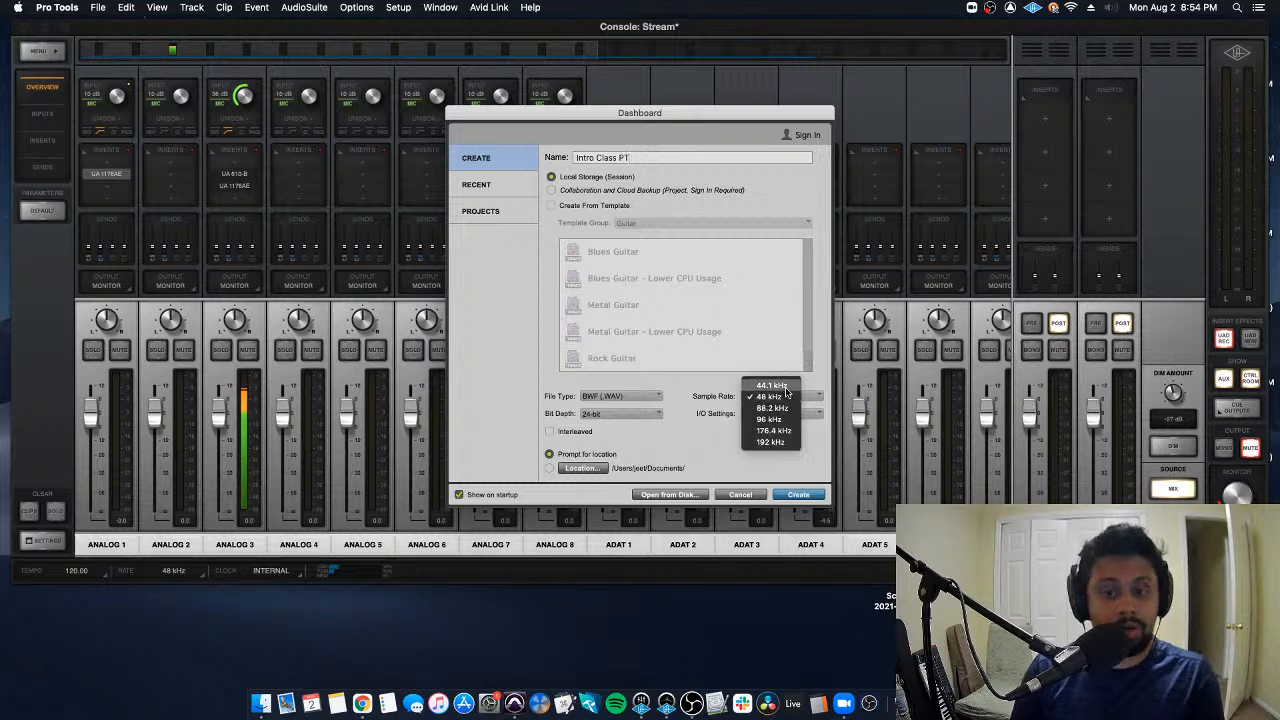
pyautogui.click(680, 425)
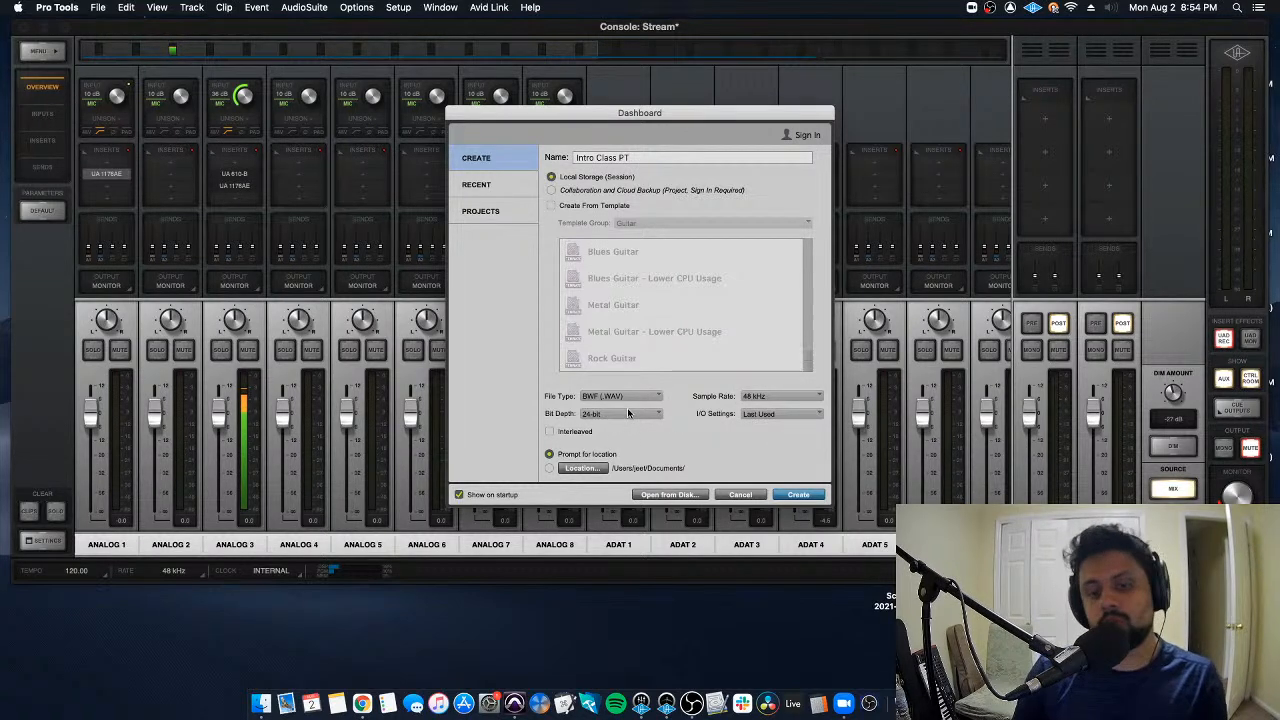
pyautogui.click(628, 413)
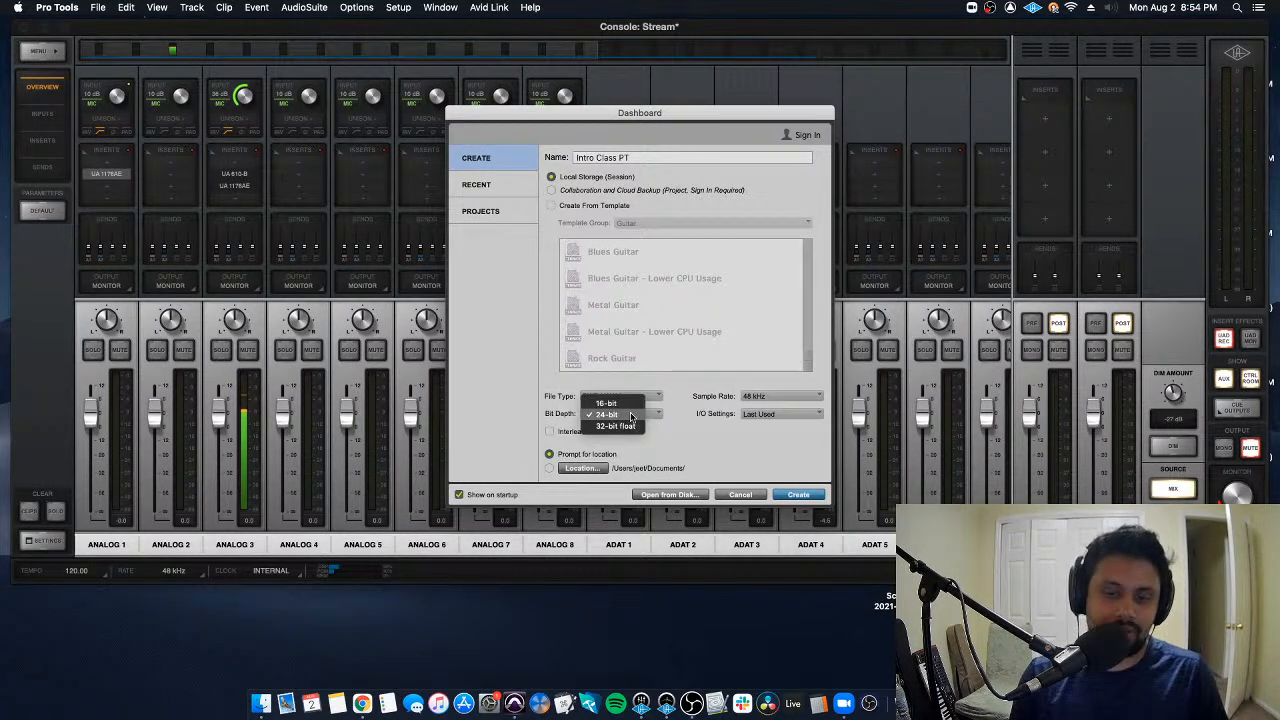
pyautogui.click(630, 414)
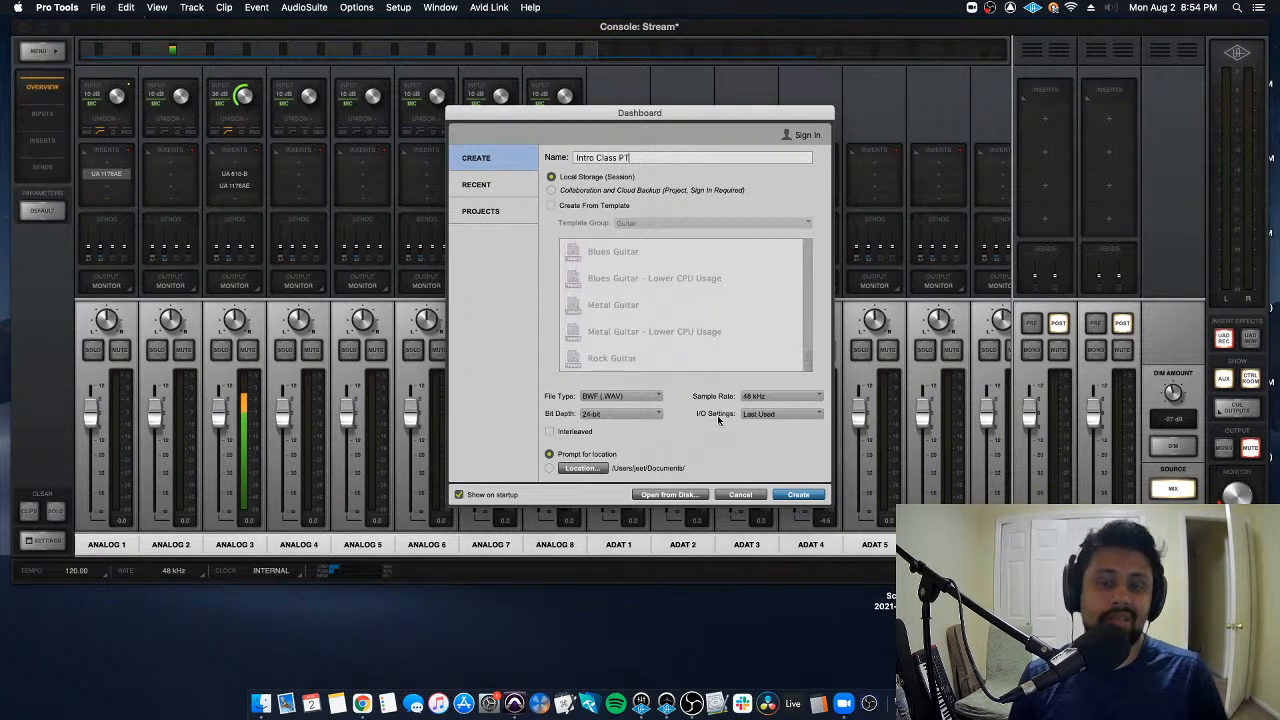
# - Set the session's I/O settings to Stereo Mix, and view the Console mixer briefly before returning to Pro Tools
pyautogui.click(762, 414)
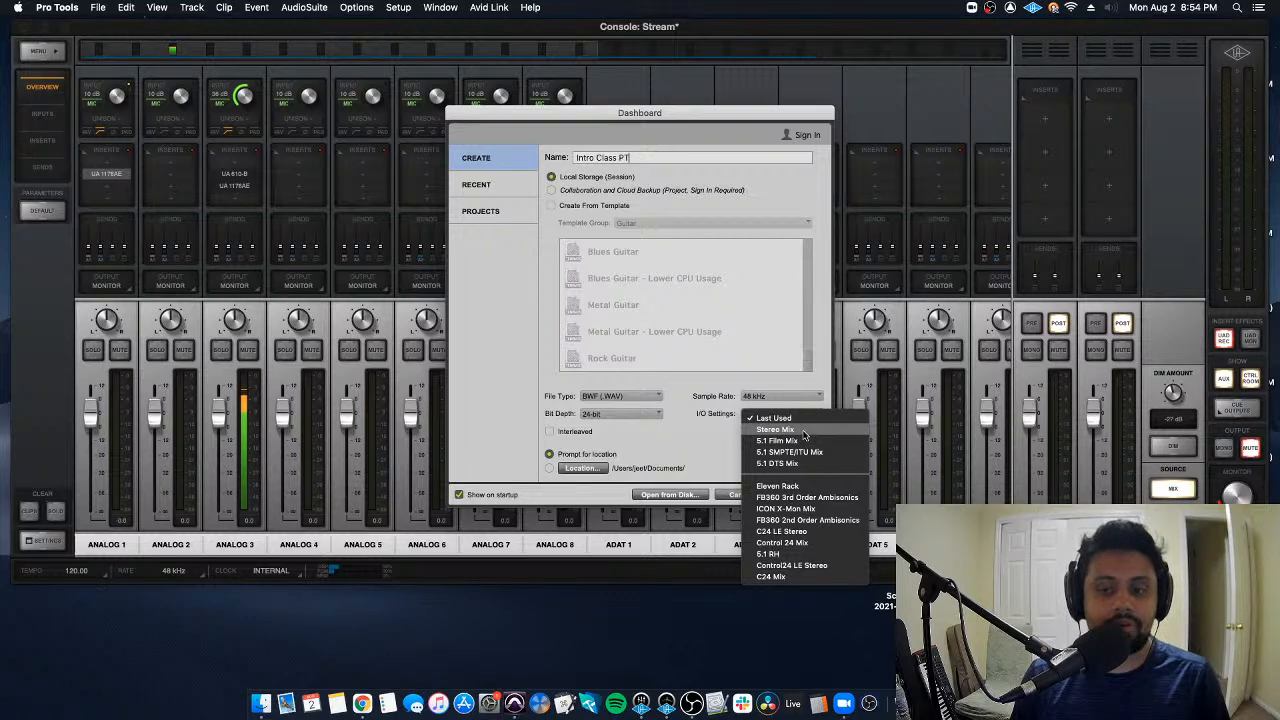
pyautogui.click(803, 433)
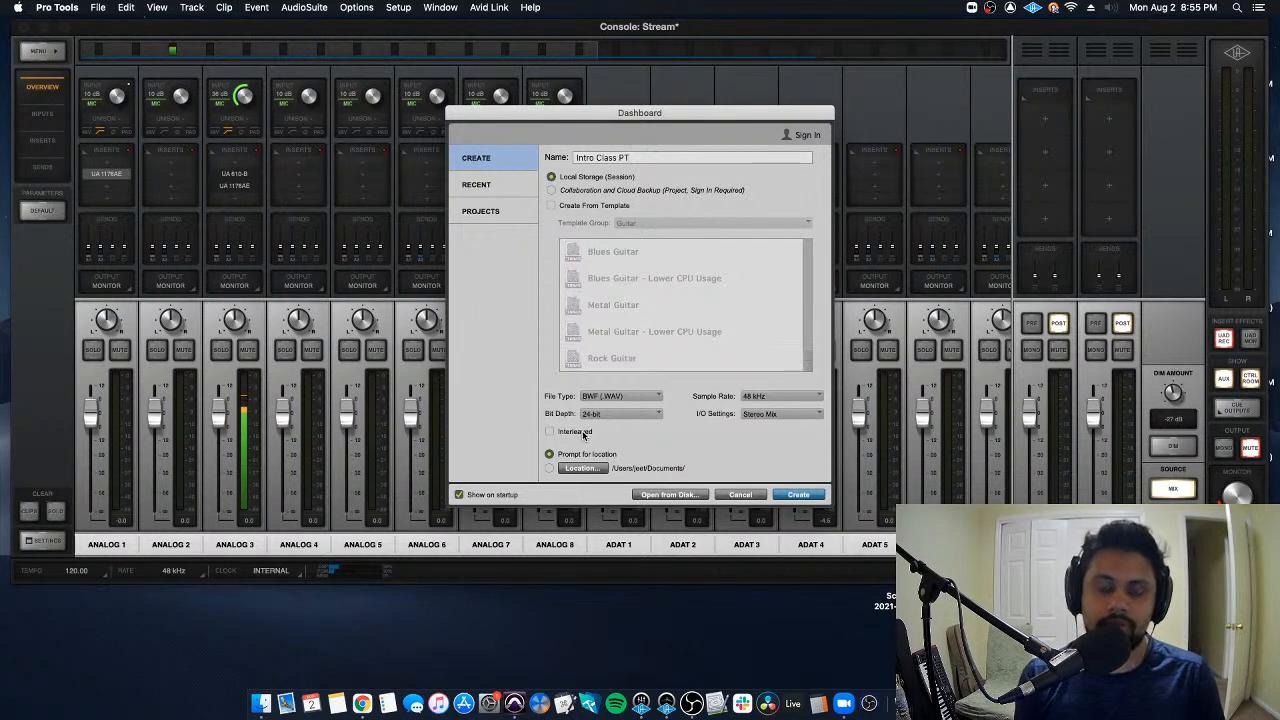
pyautogui.click(256, 424)
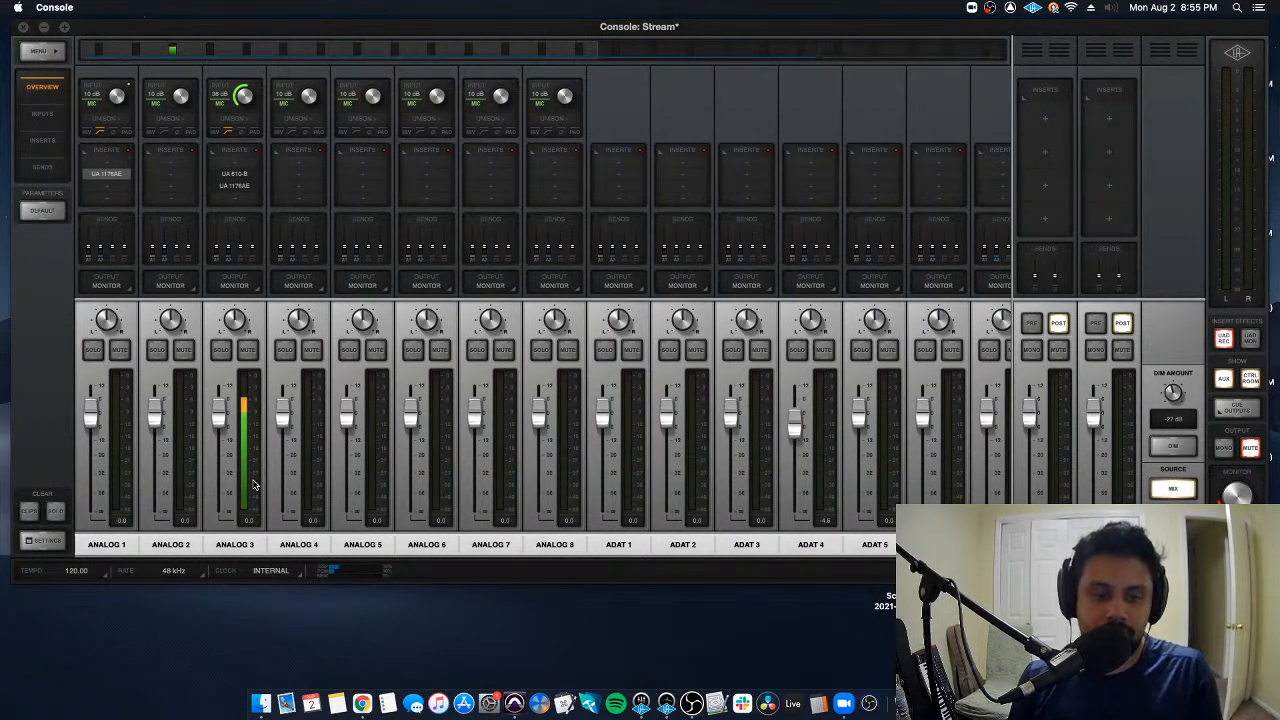
pyautogui.press('super+Tab')
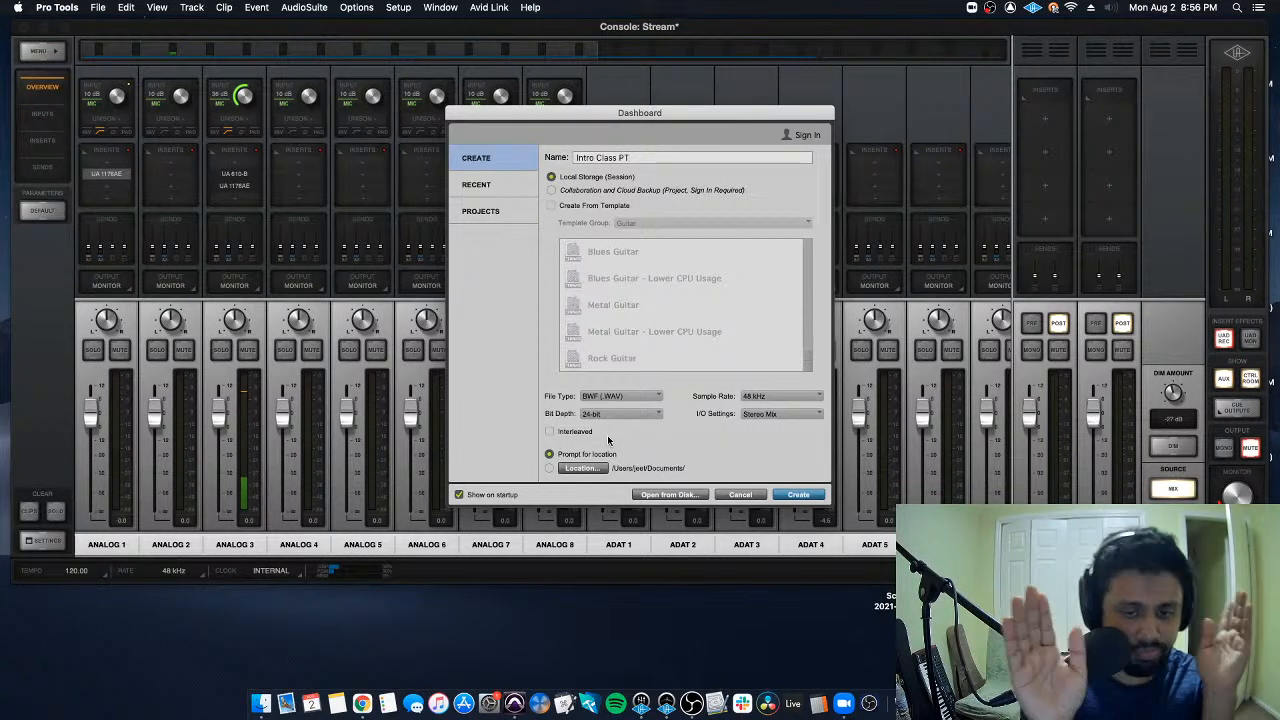
# - Toggle the Interleaved option for the session's audio files and leave it enabled
pyautogui.click(573, 430)
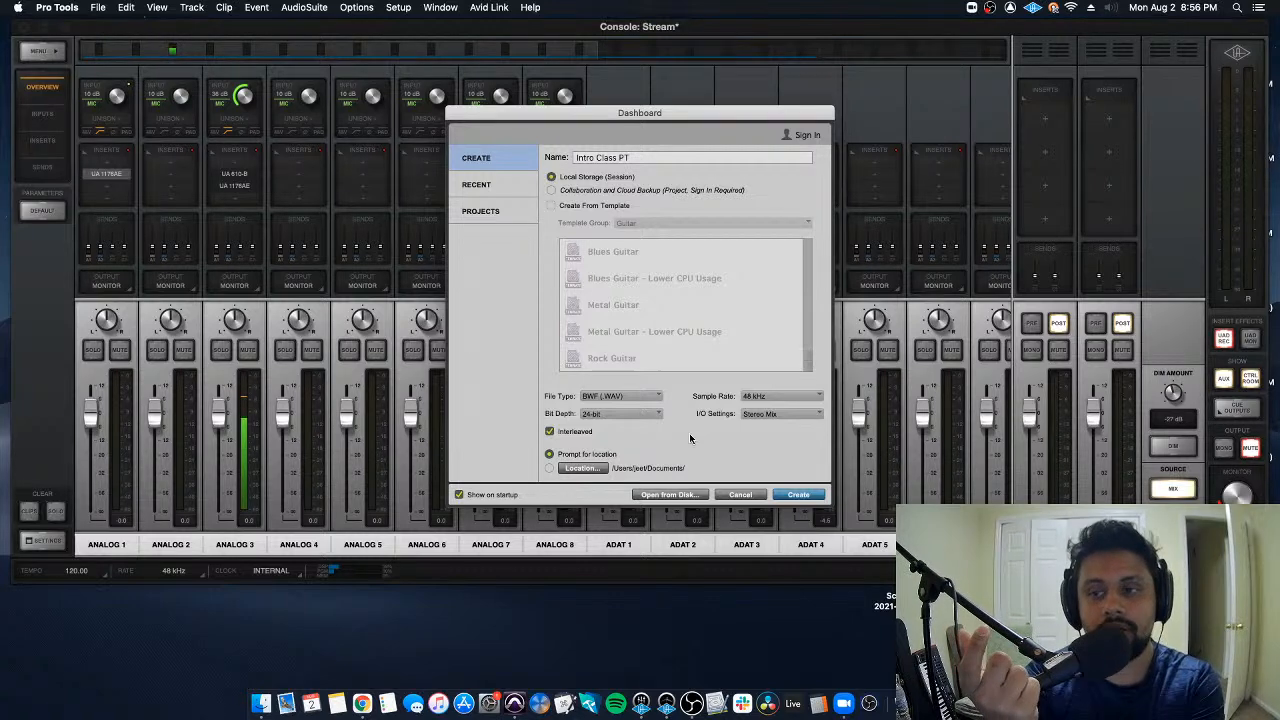
pyautogui.click(571, 433)
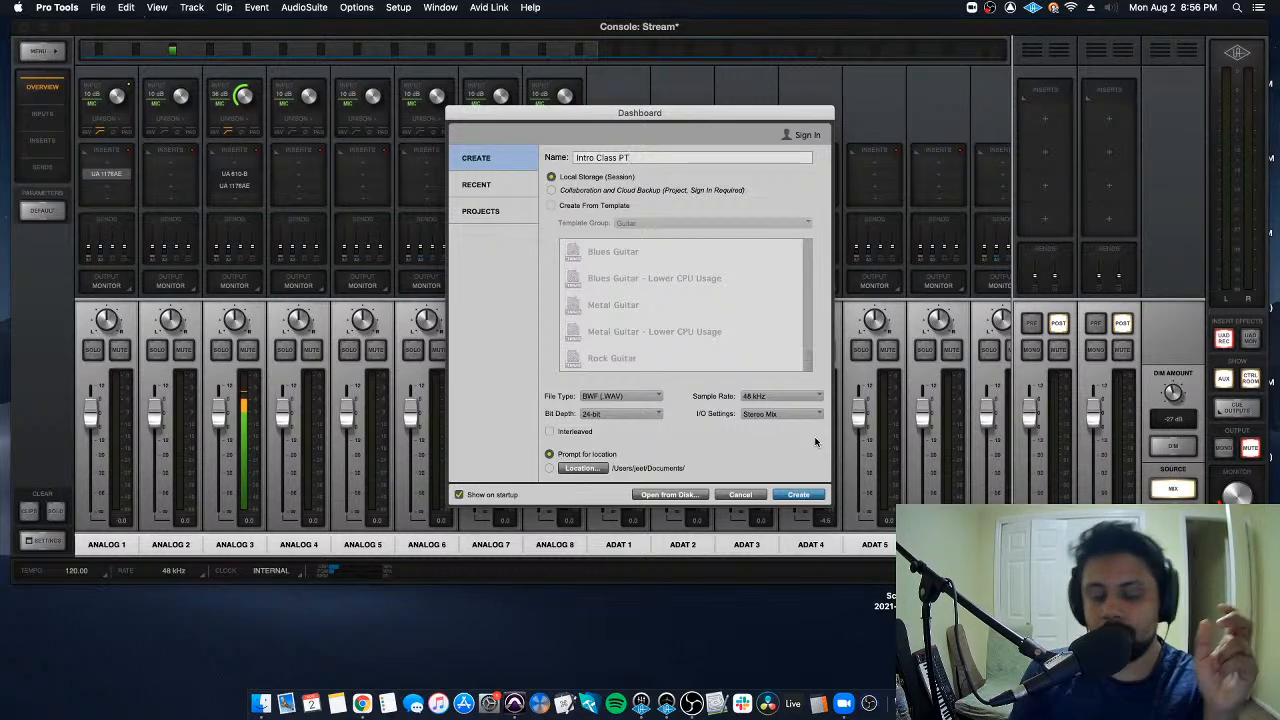
pyautogui.click(571, 430)
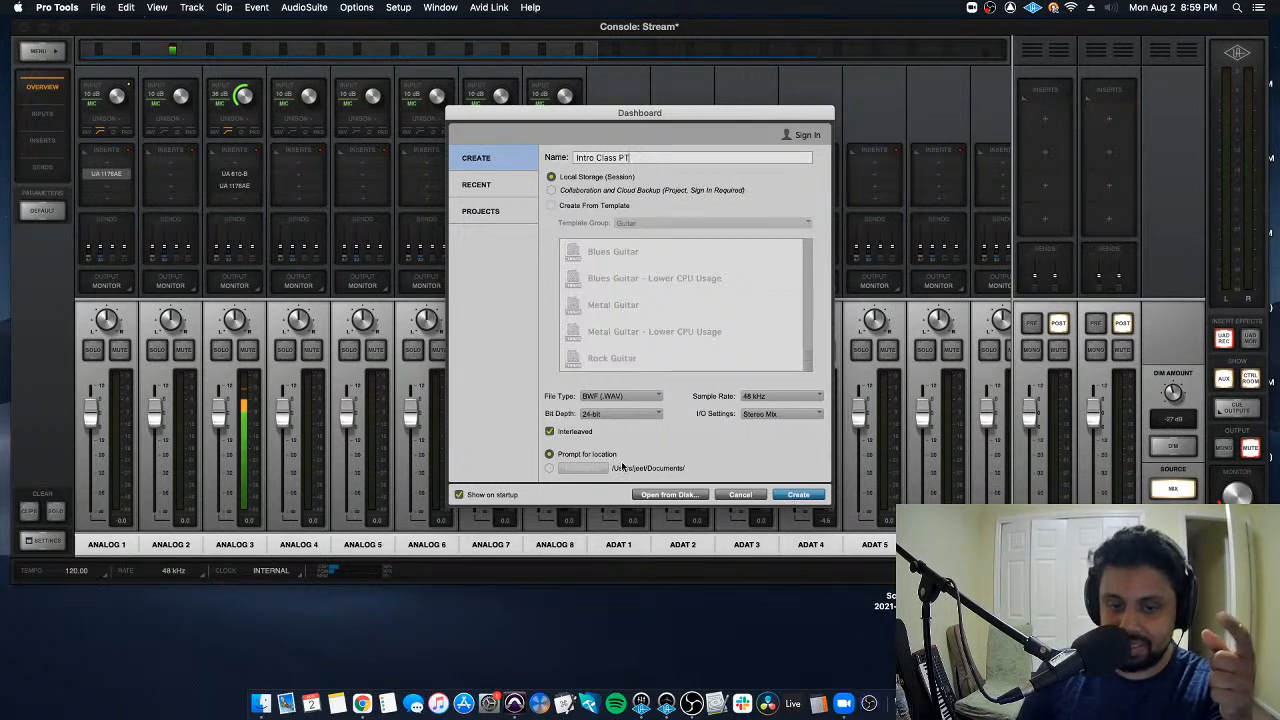
# - Try the fixed save location option, cancel its folder chooser and restore prompting for the location
pyautogui.click(549, 468)
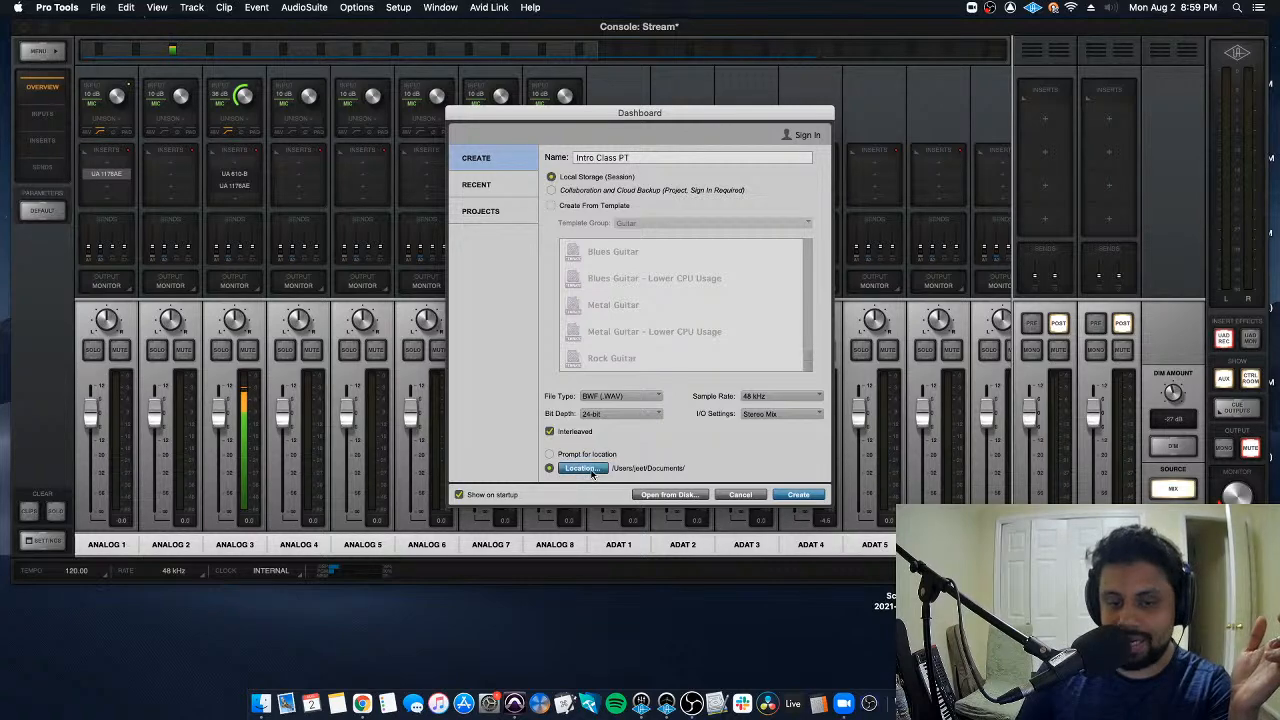
pyautogui.click(582, 468)
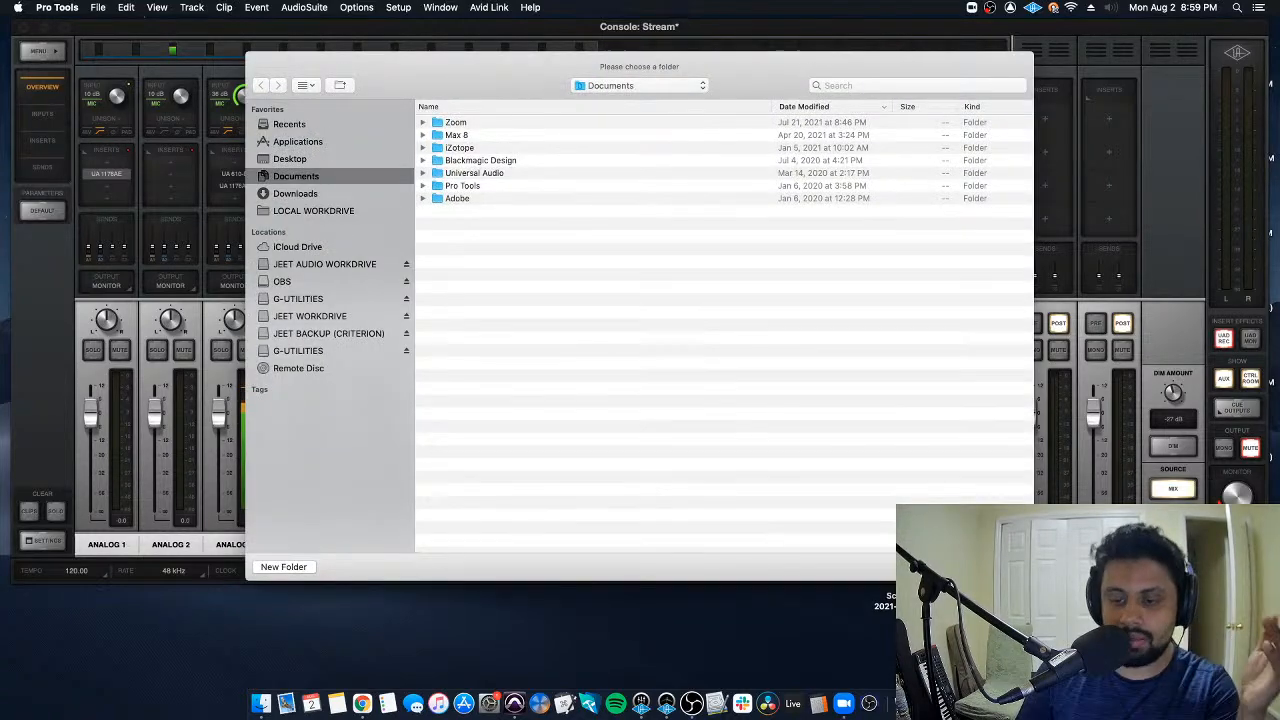
pyautogui.click(944, 567)
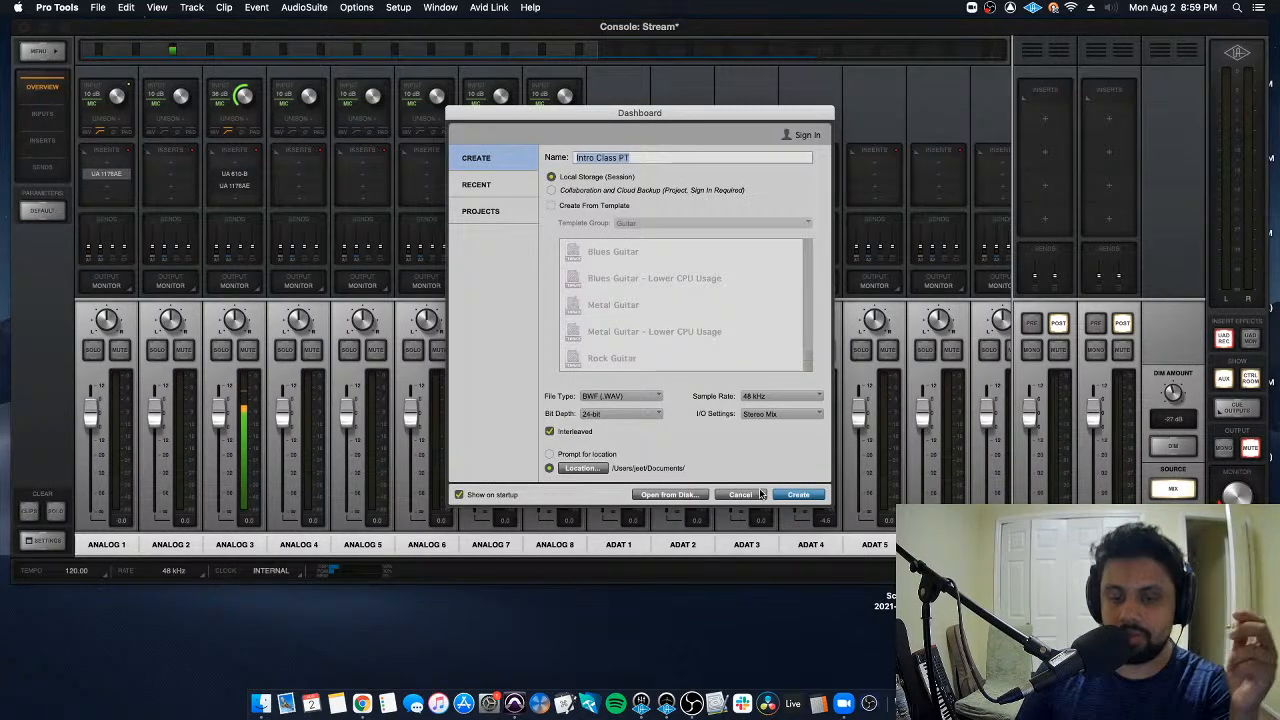
pyautogui.click(578, 454)
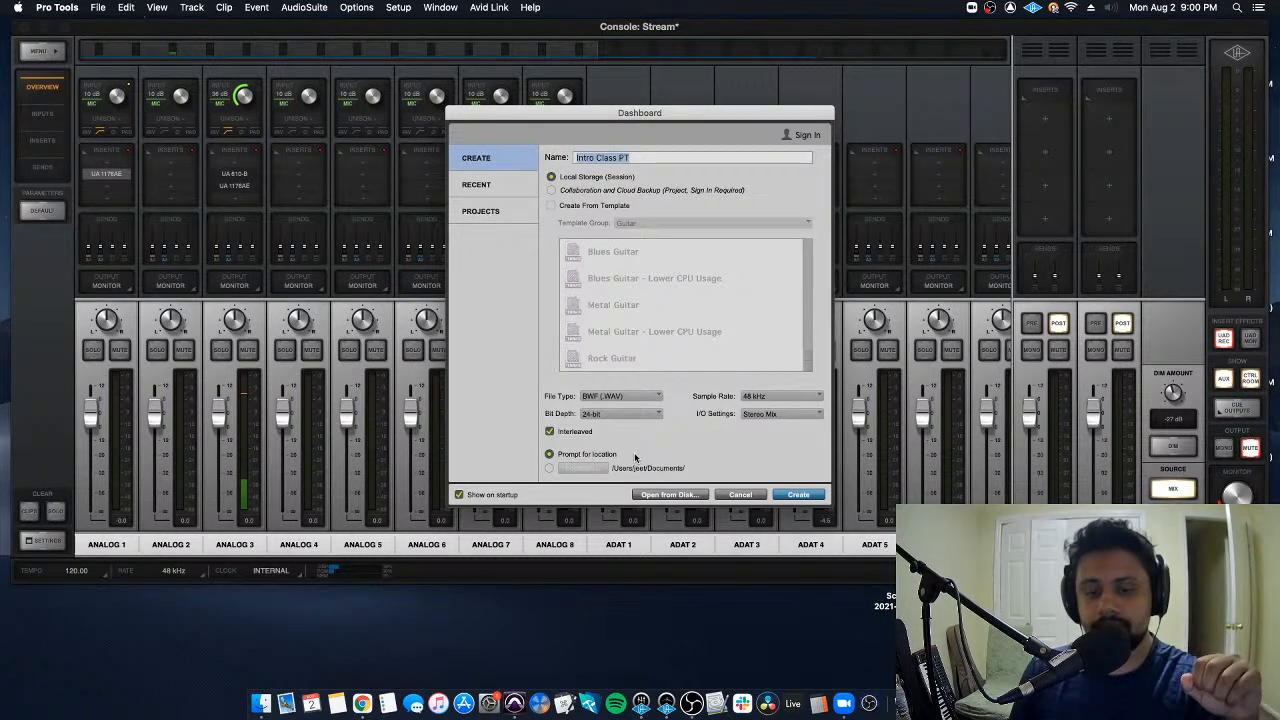
# - Create the Intro Class PT session from the dashboard and choose the external work drive as its save location
pyautogui.click(800, 494)
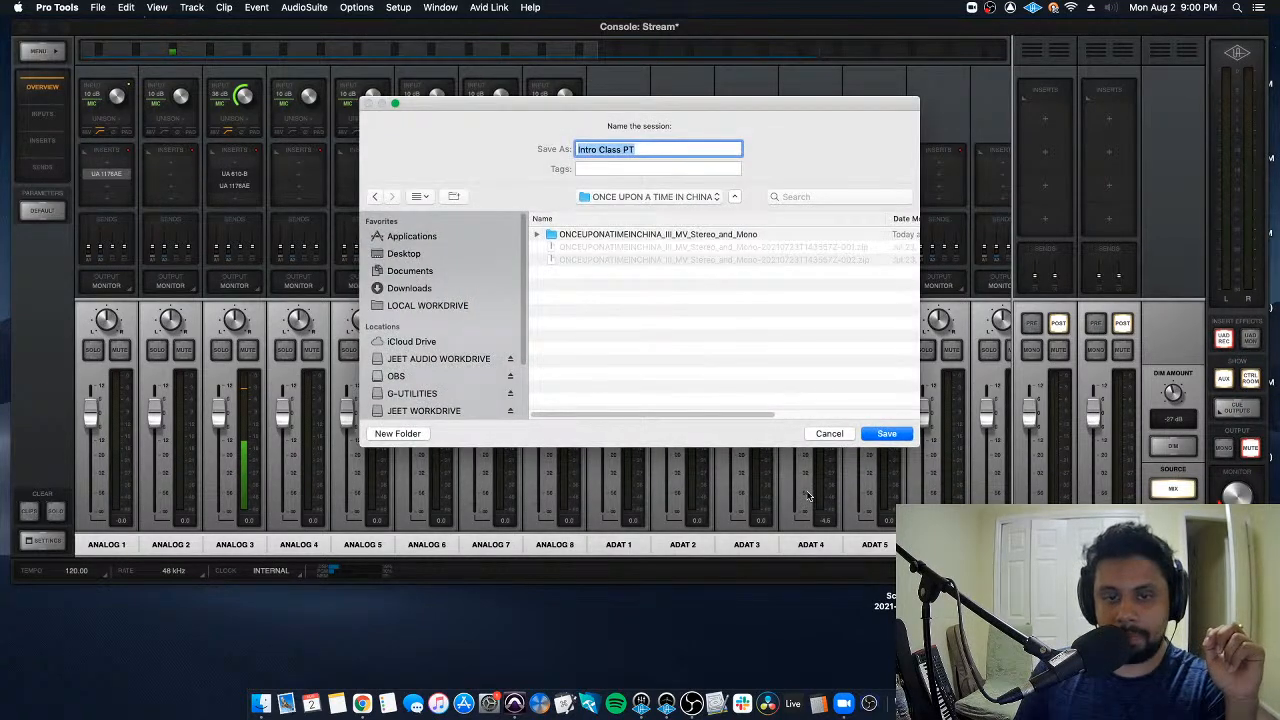
pyautogui.click(455, 409)
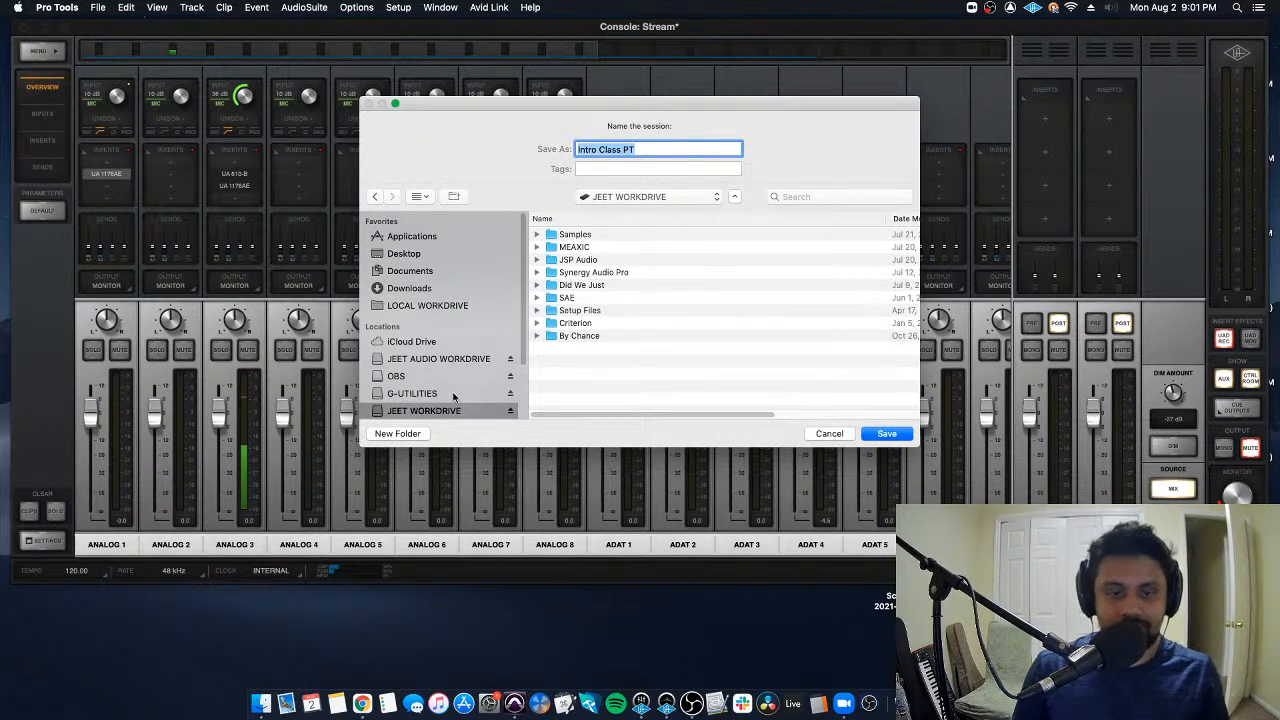
pyautogui.scroll(-2, 440, 415)
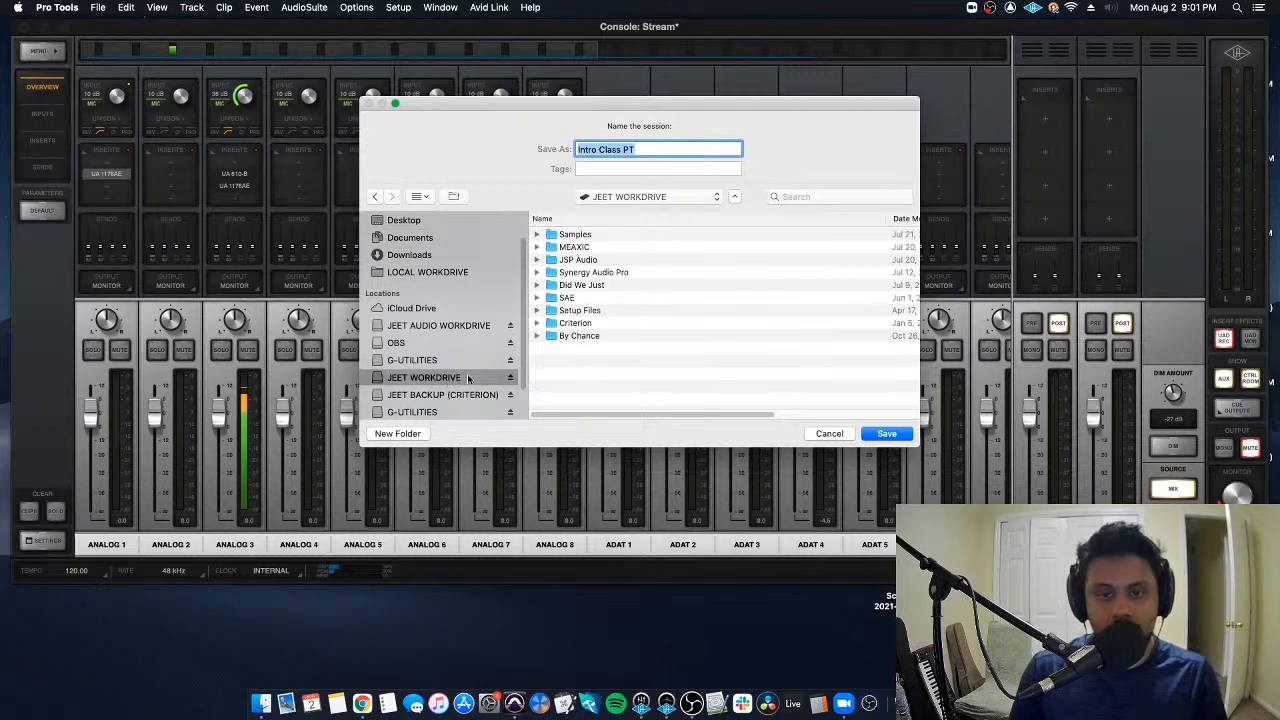
# - Look through the project folders on the work drive and open the SAE folder as the save location
pyautogui.click(596, 323)
pyautogui.click(602, 374)
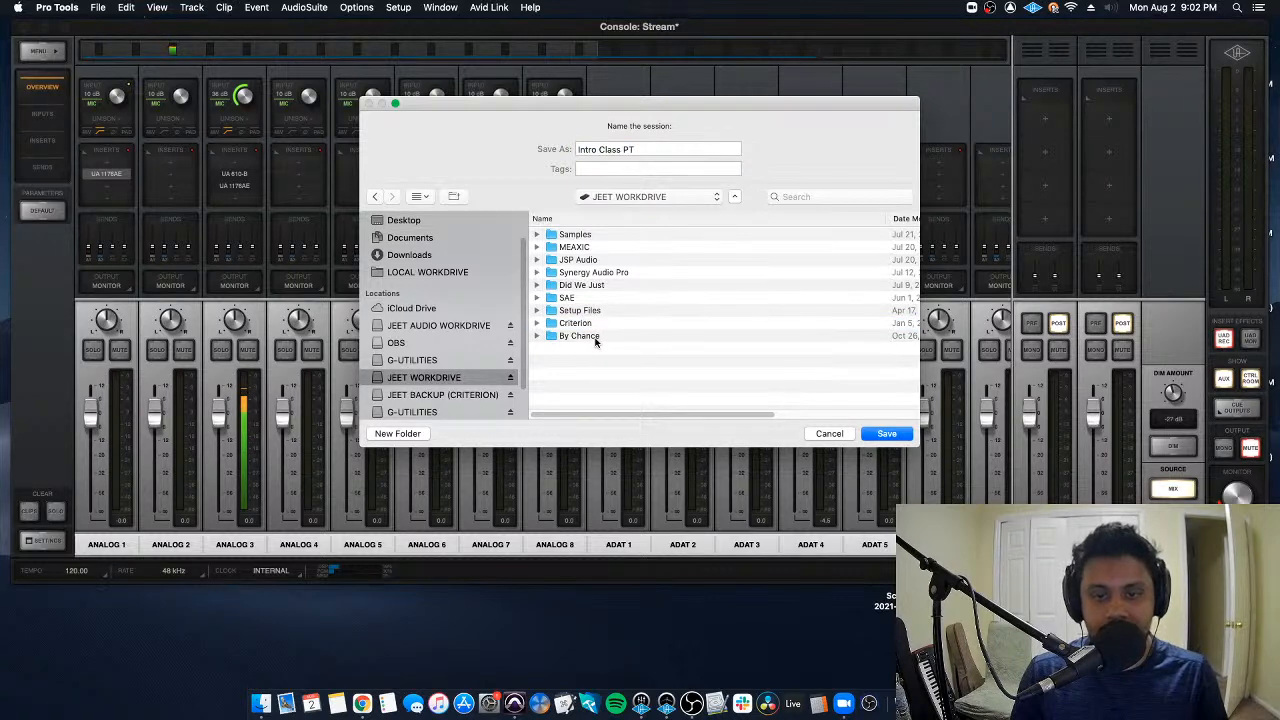
pyautogui.click(596, 338)
pyautogui.click(596, 287)
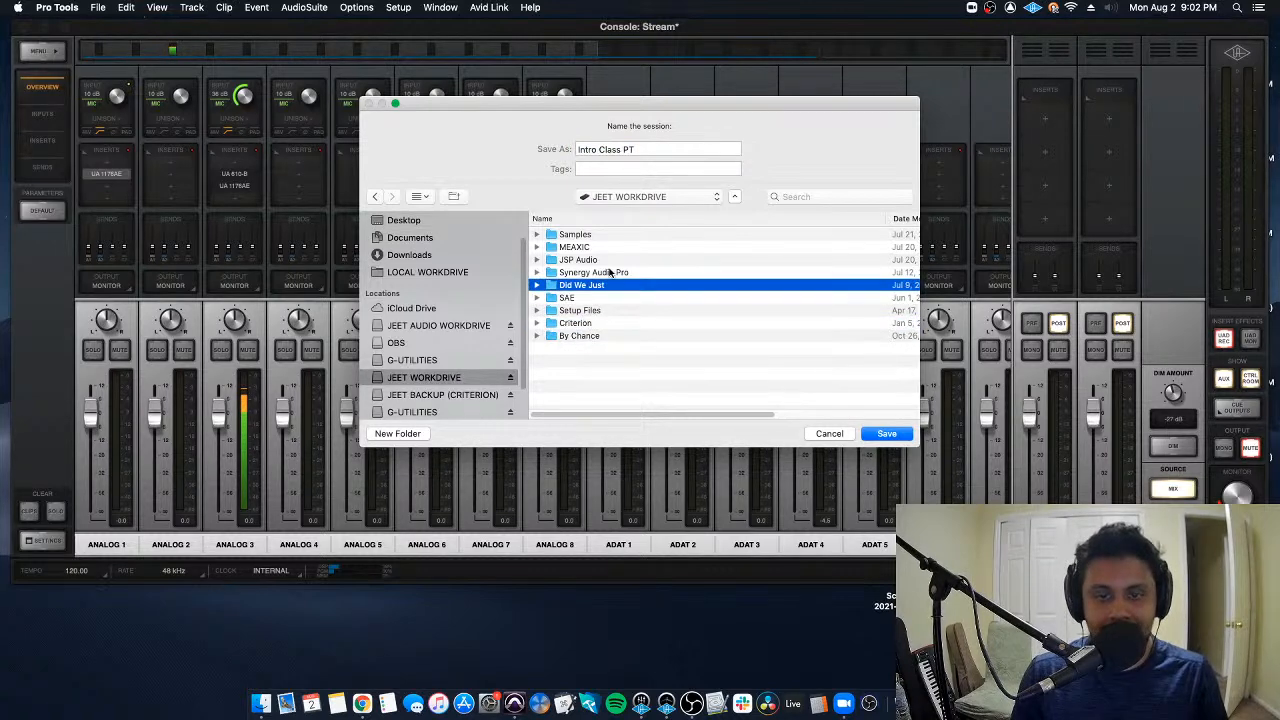
pyautogui.click(610, 272)
pyautogui.click(614, 257)
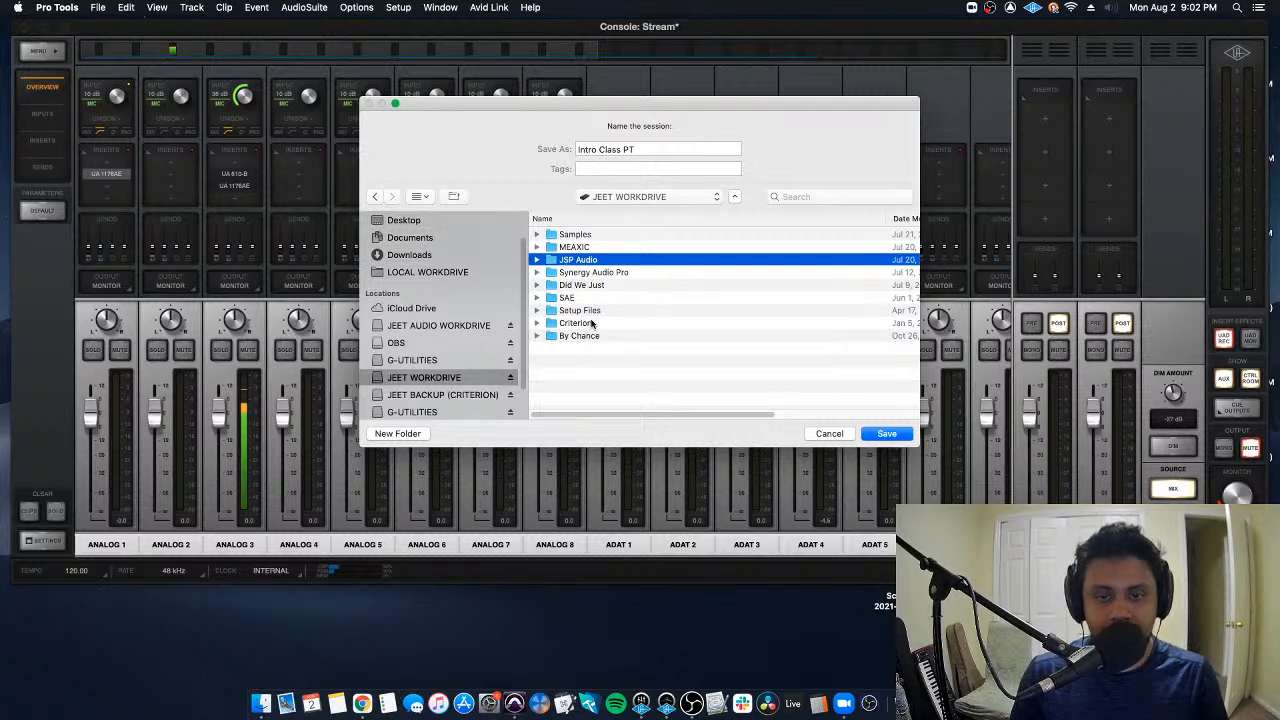
pyautogui.click(567, 298)
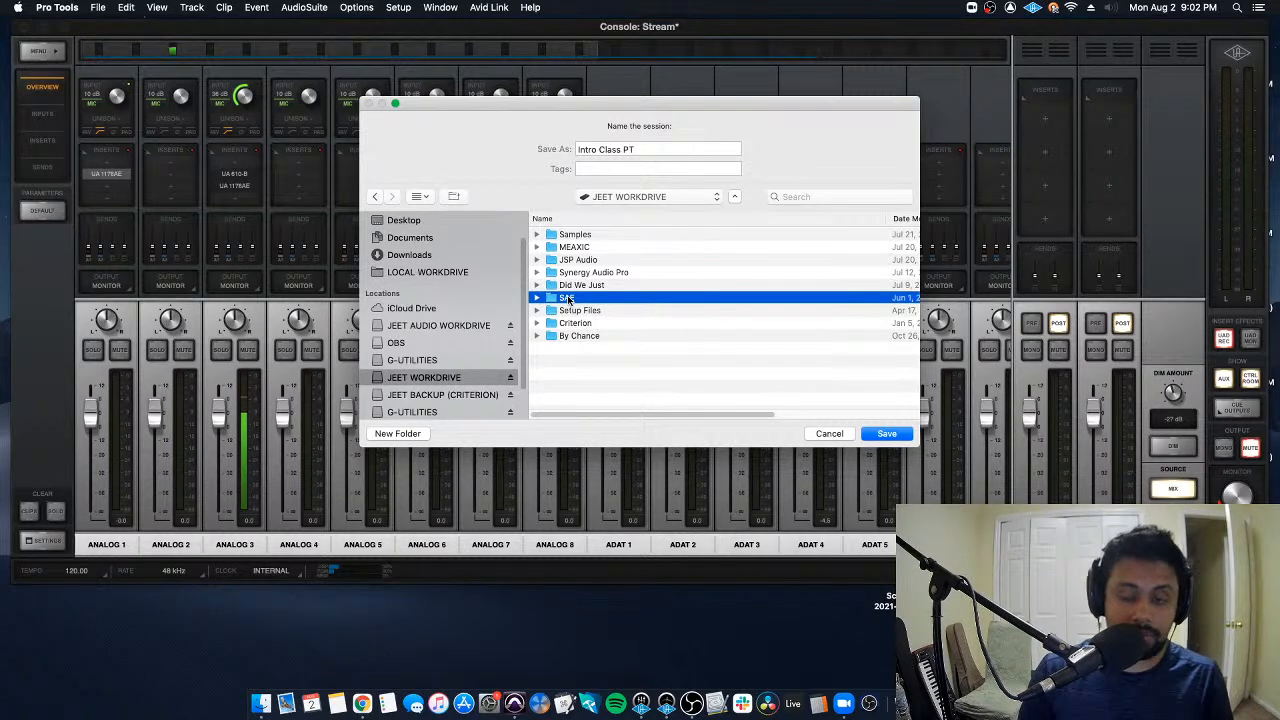
pyautogui.doubleClick(567, 298)
pyautogui.click(567, 298)
pyautogui.click(586, 365)
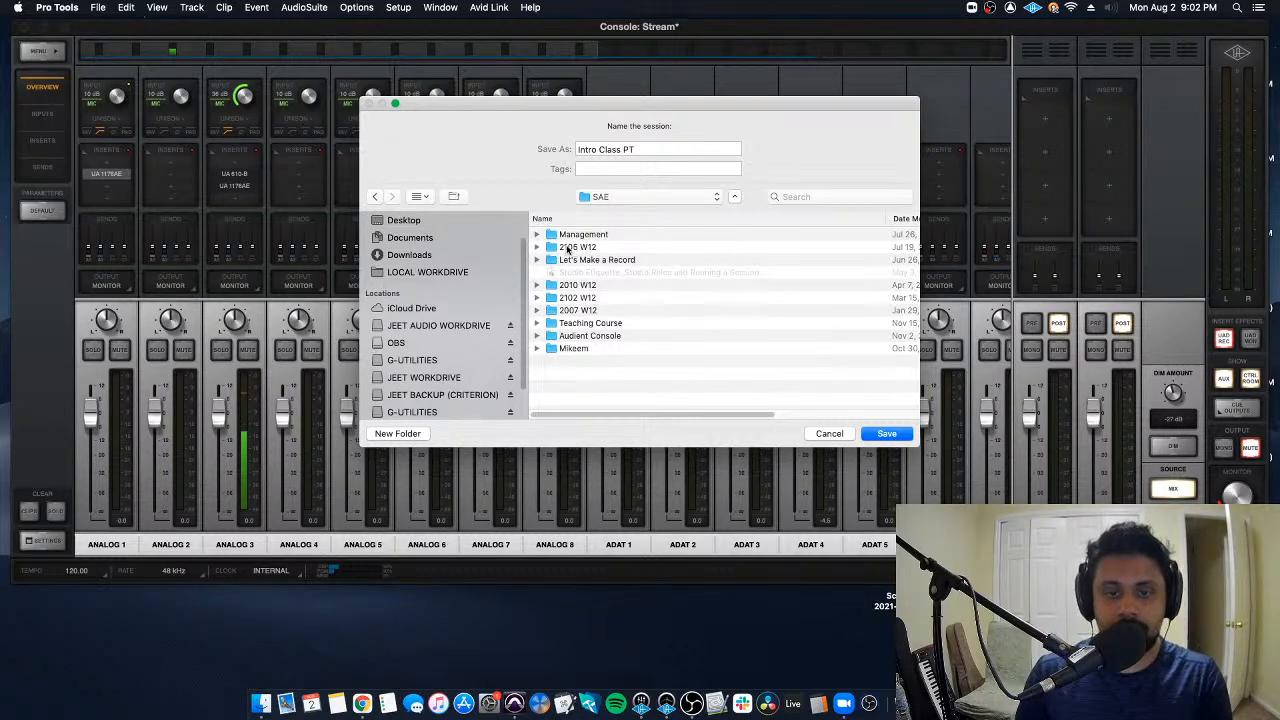
# - Create a new folder named 2108 W12 inside the SAE folder
pyautogui.click(398, 433)
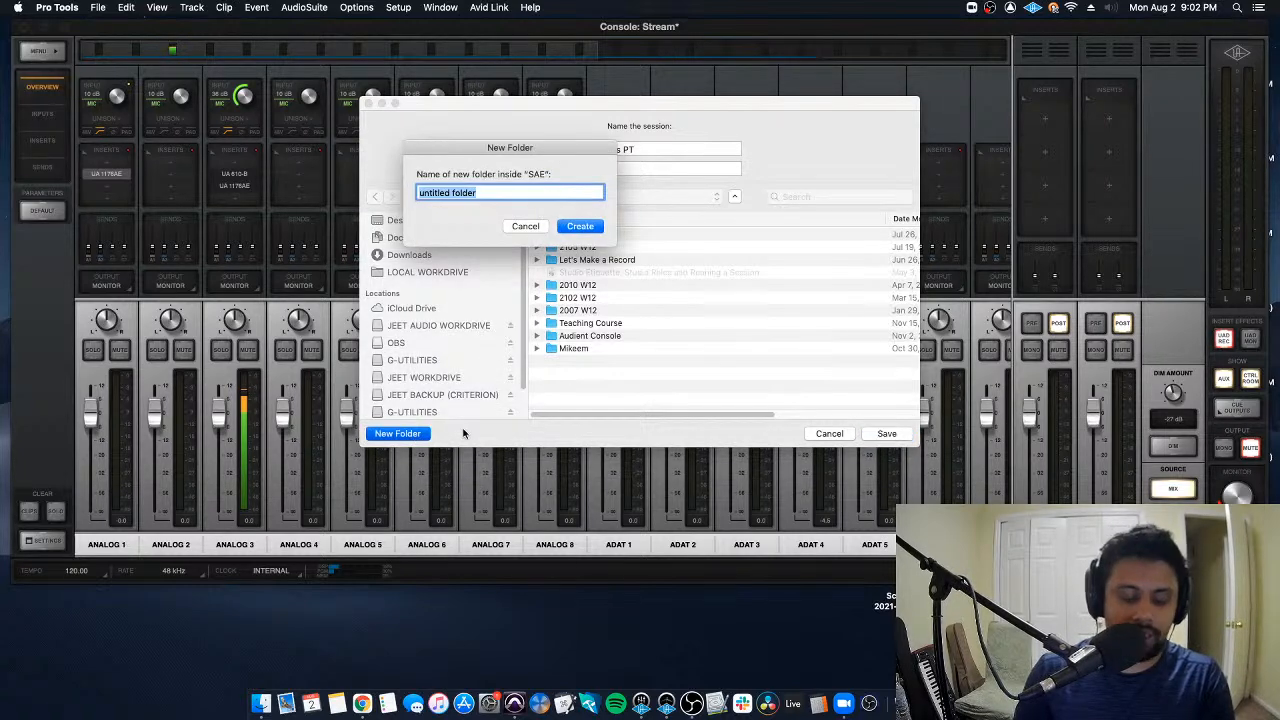
pyautogui.write('210')
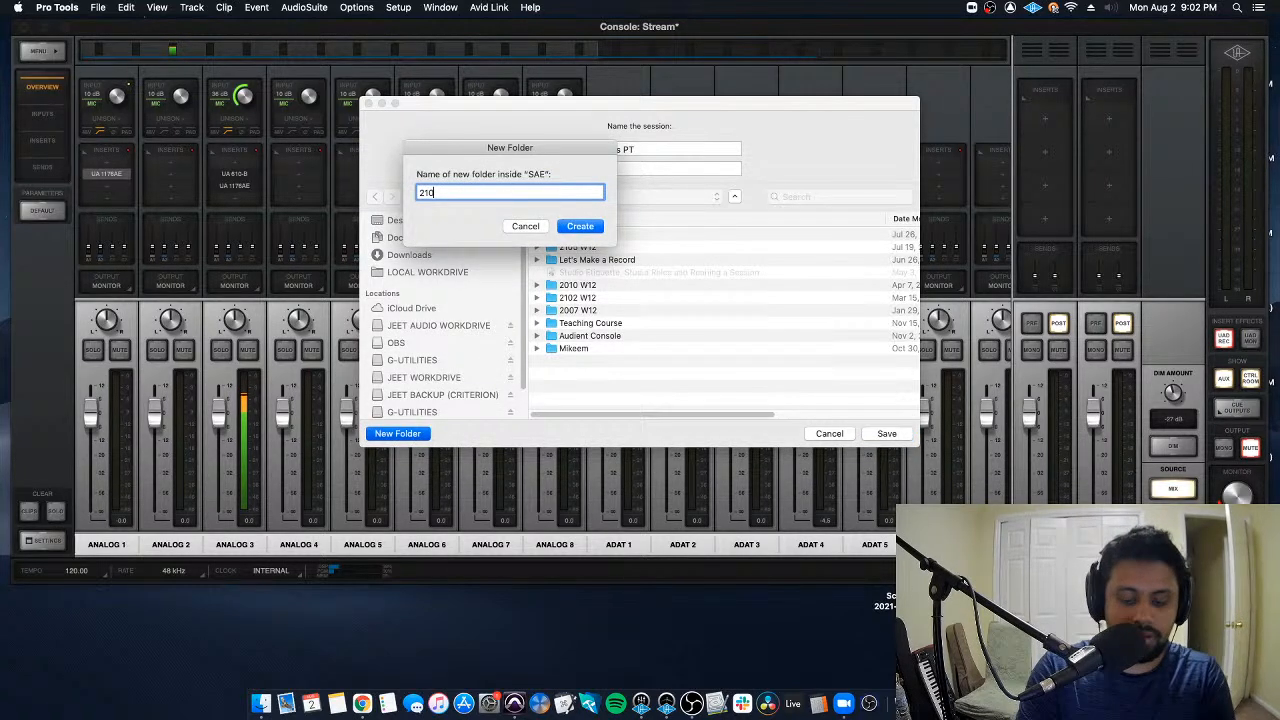
pyautogui.write('8 W12')
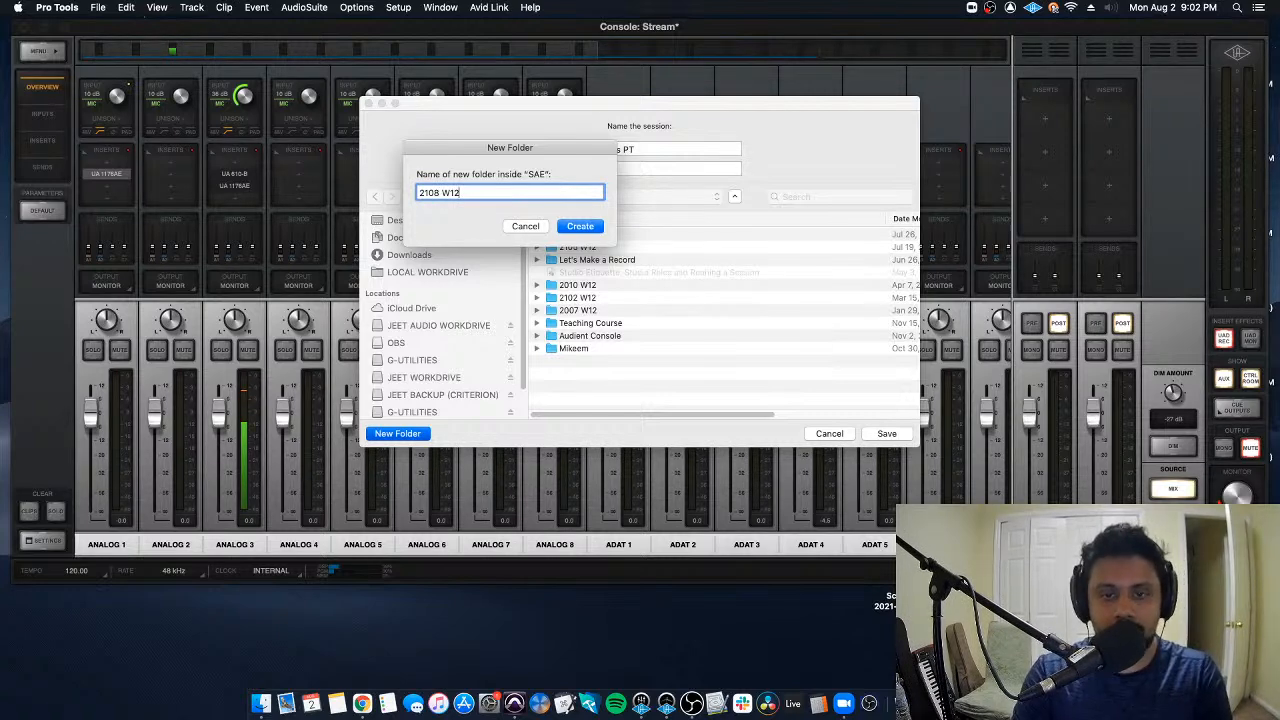
pyautogui.click(588, 229)
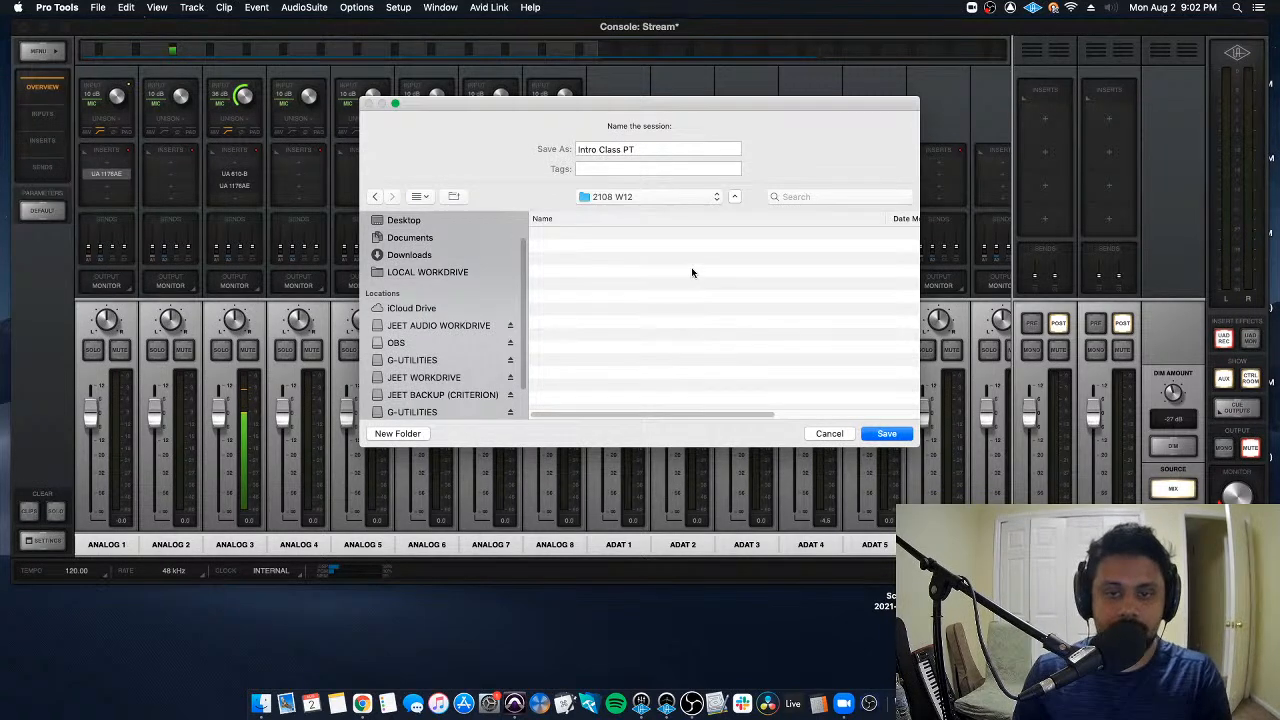
# - Create a new folder named Pro Tools Sessions inside the 2108 W12 folder
pyautogui.click(397, 433)
pyautogui.write('Pro Tools Sessions')
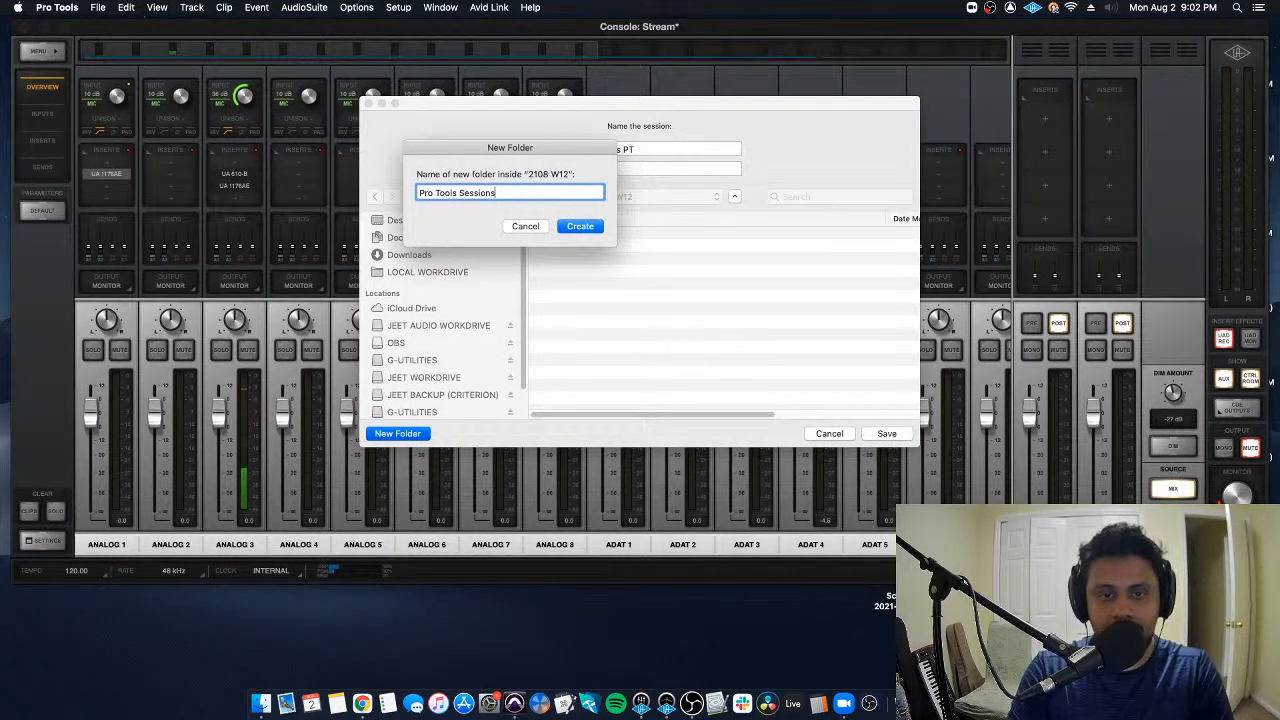
pyautogui.press('Return')
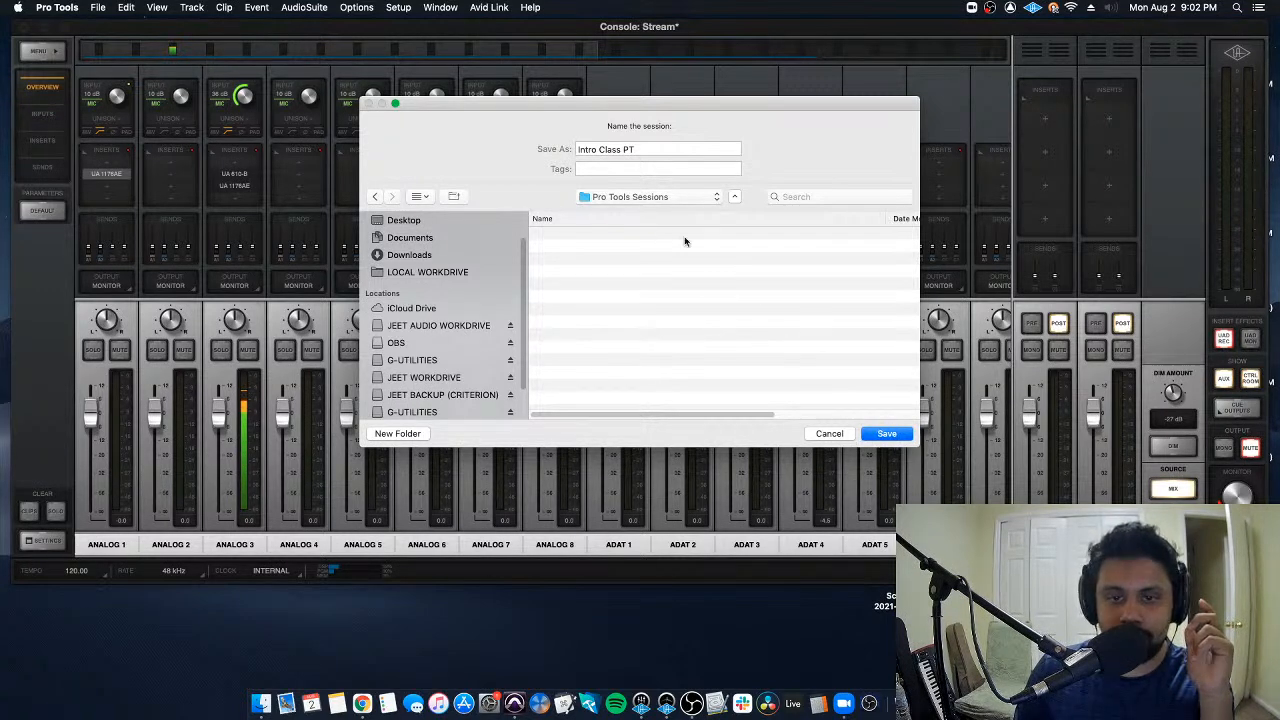
# - Show the save location in columns, browse to SAE, 2108 W12, Pro Tools Sessions on the work drive, and save the Intro Class PT session there
pyautogui.click(420, 197)
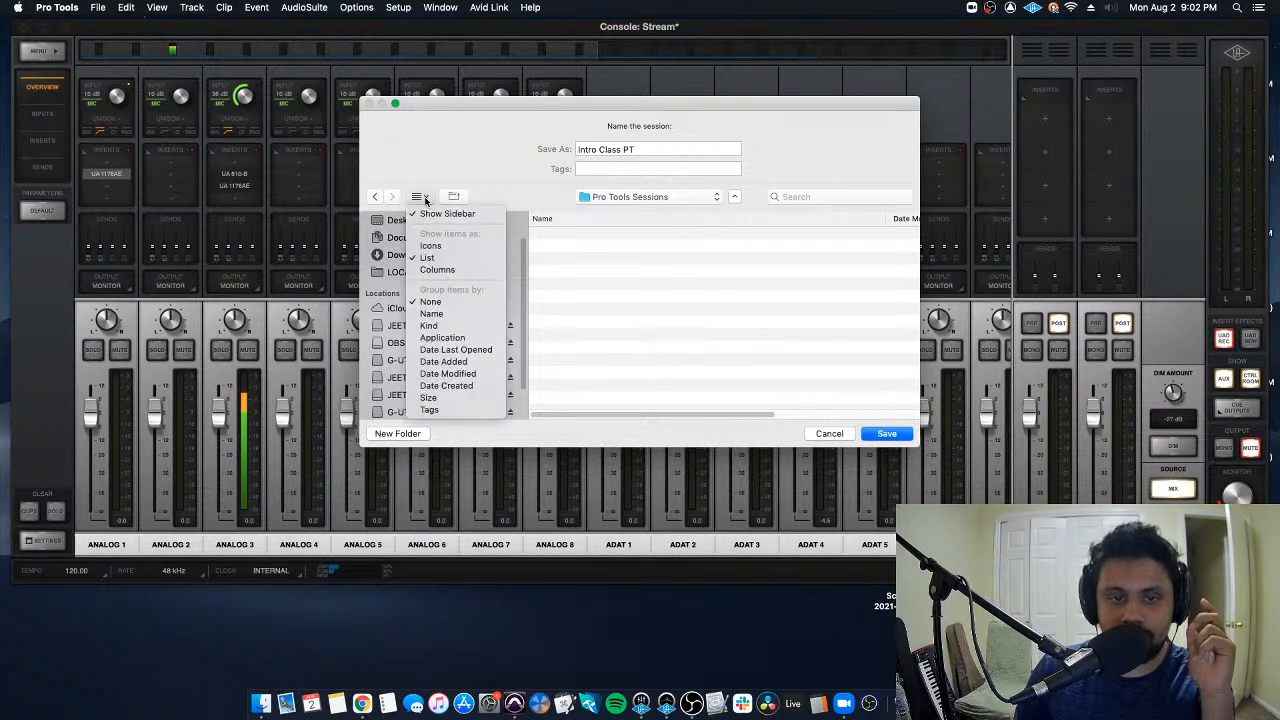
pyautogui.click(440, 270)
pyautogui.click(440, 385)
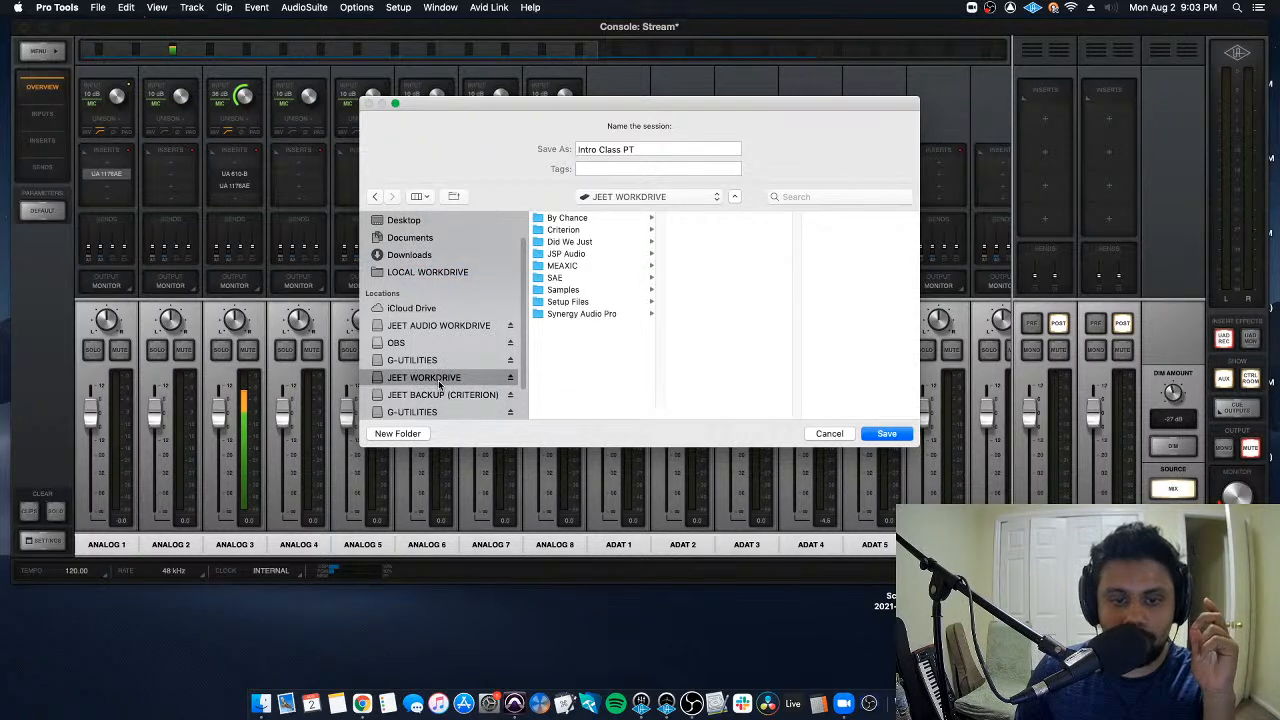
pyautogui.click(588, 280)
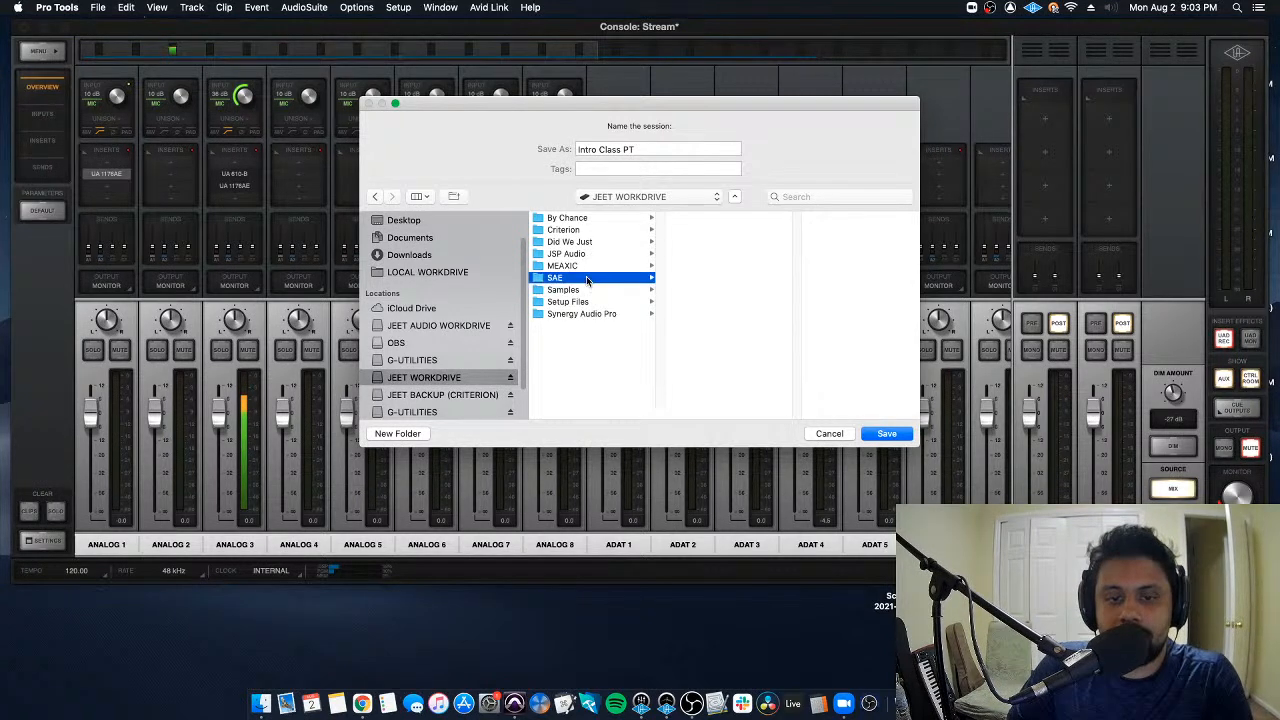
pyautogui.click(716, 266)
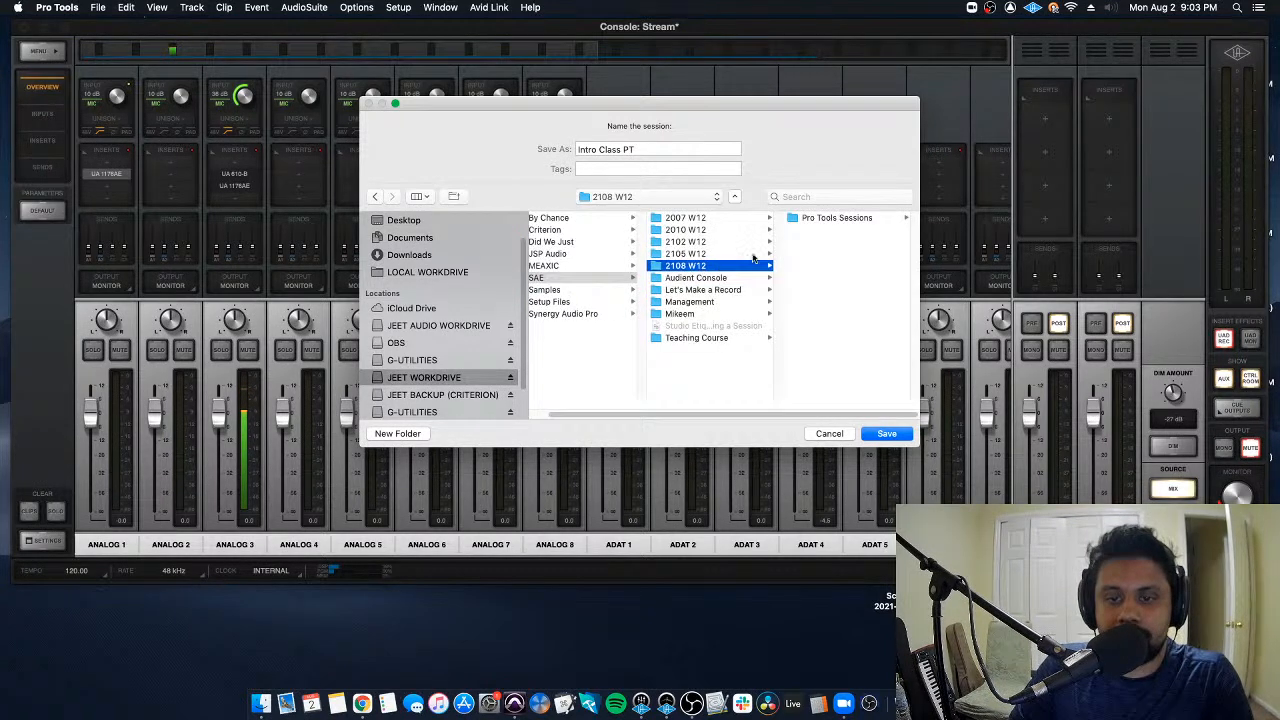
pyautogui.click(805, 218)
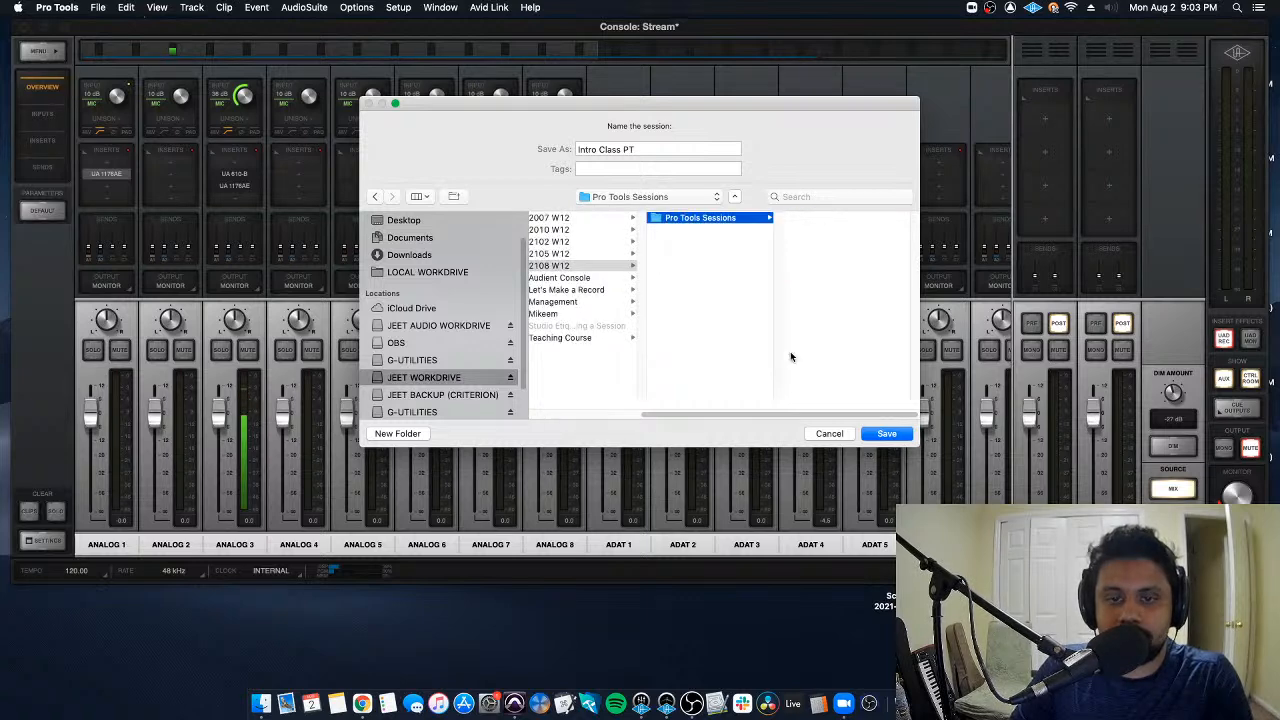
pyautogui.click(893, 435)
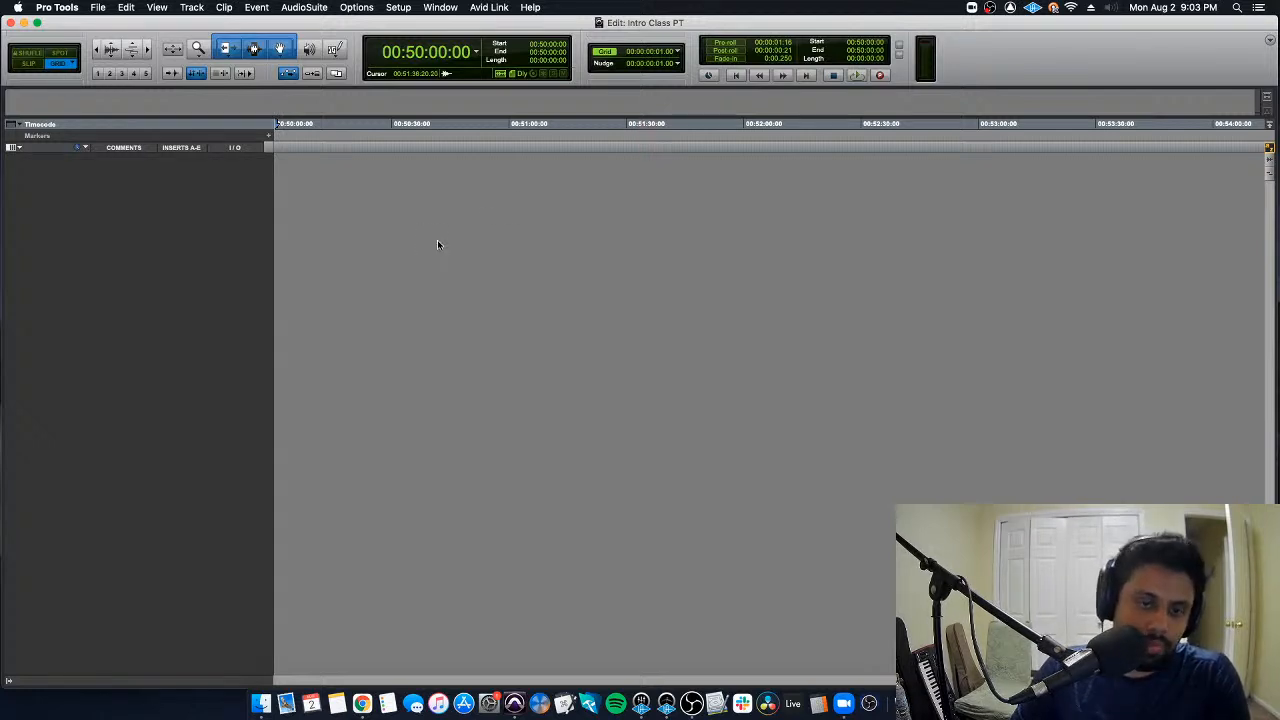
# - Switch to Finder and open the Pro Tools Sessions folder within SAE and 2108 W12 on the external work drive
pyautogui.click(262, 703)
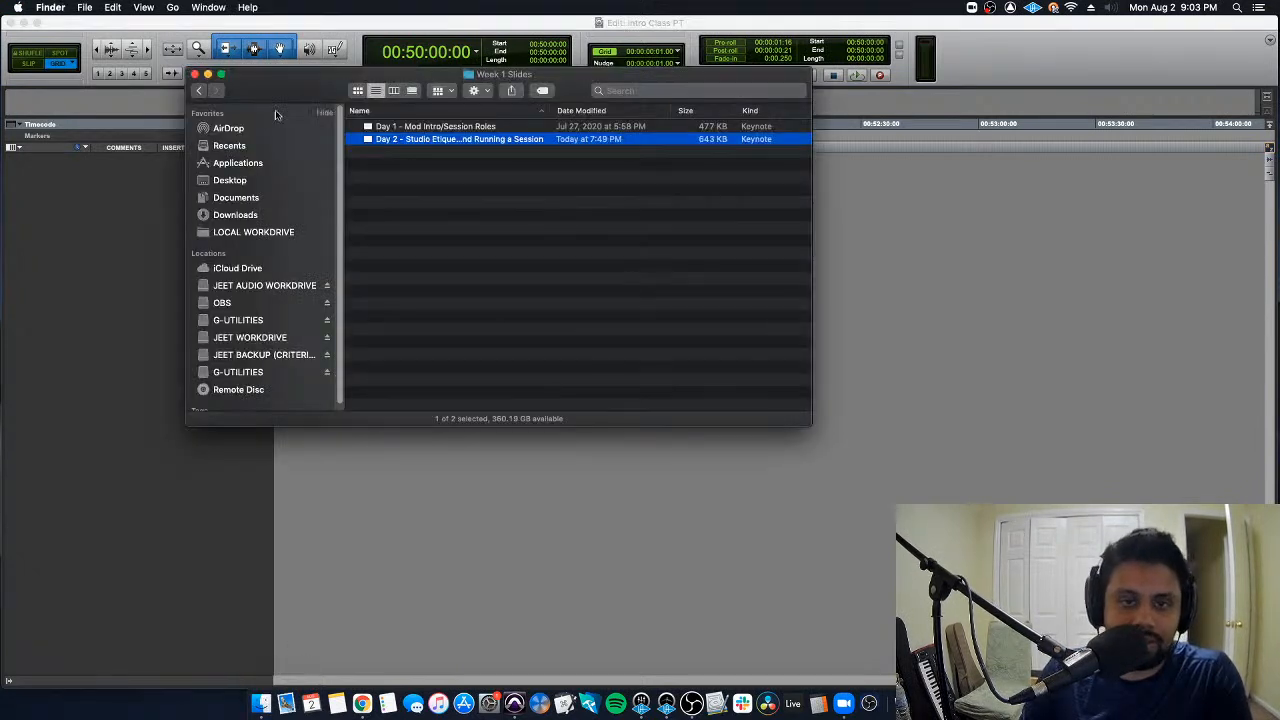
pyautogui.moveTo(293, 96); pyautogui.dragTo(367, 117)
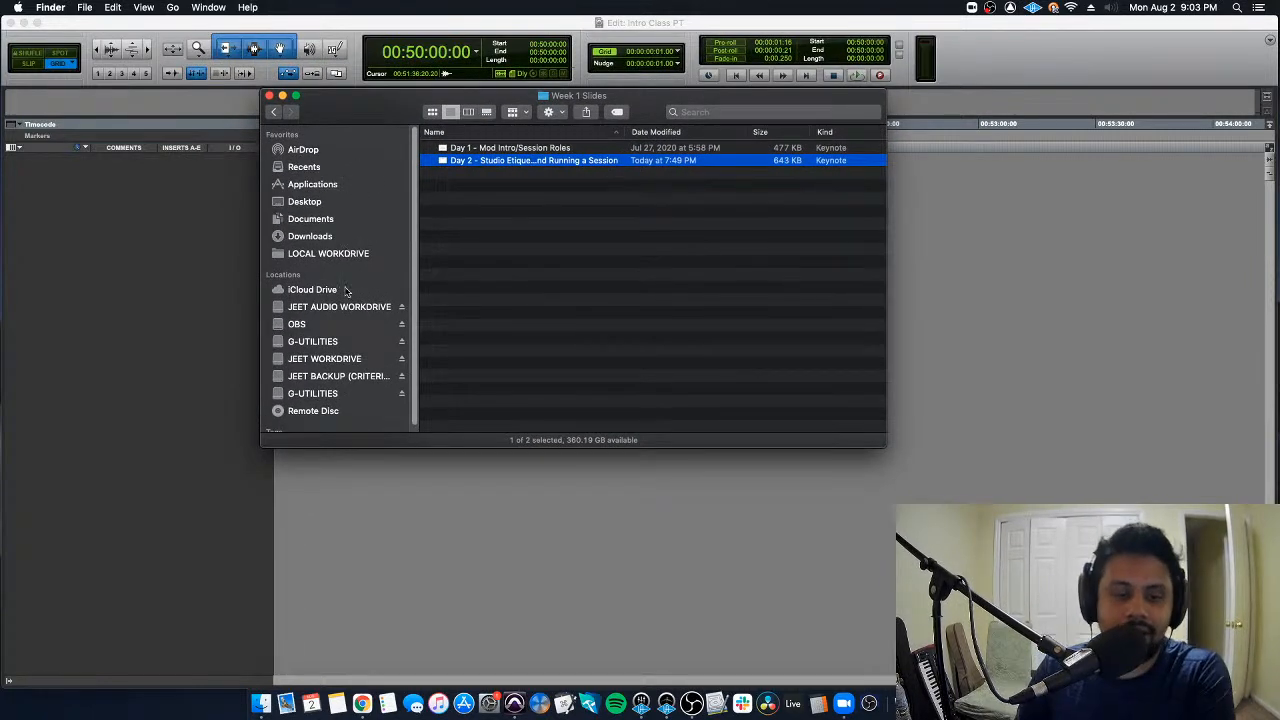
pyautogui.click(353, 359)
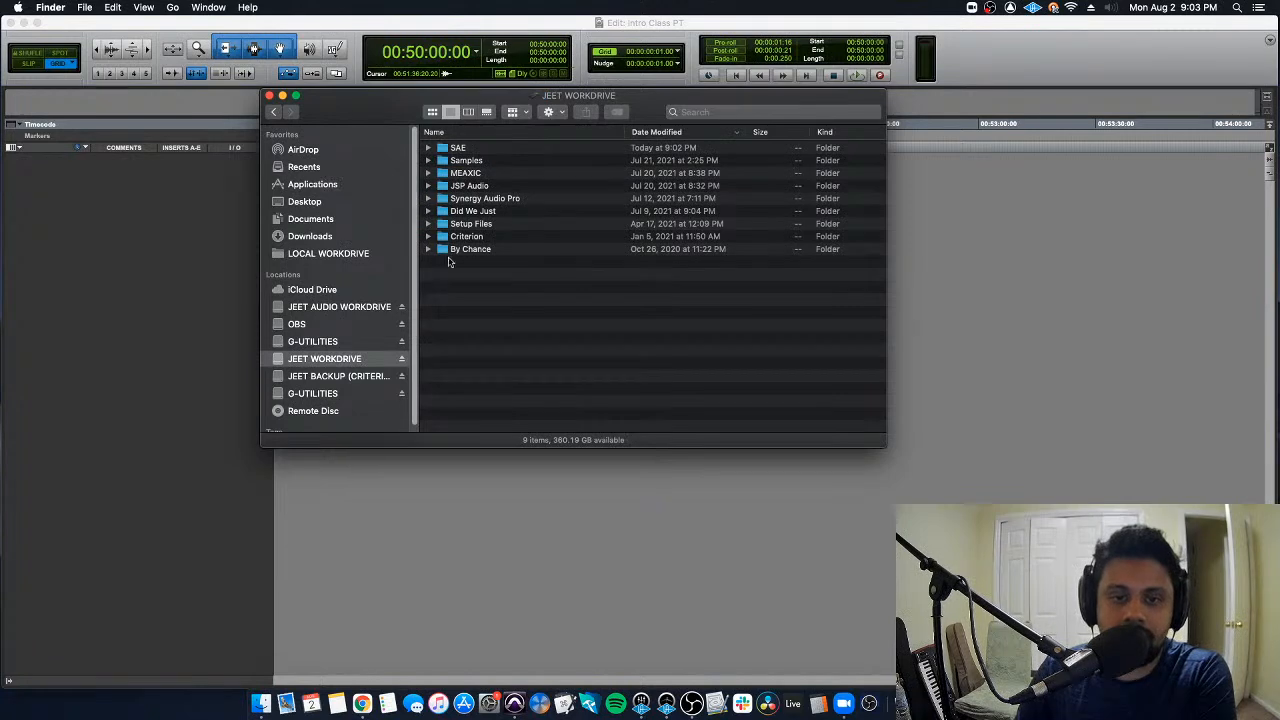
pyautogui.doubleClick(458, 148)
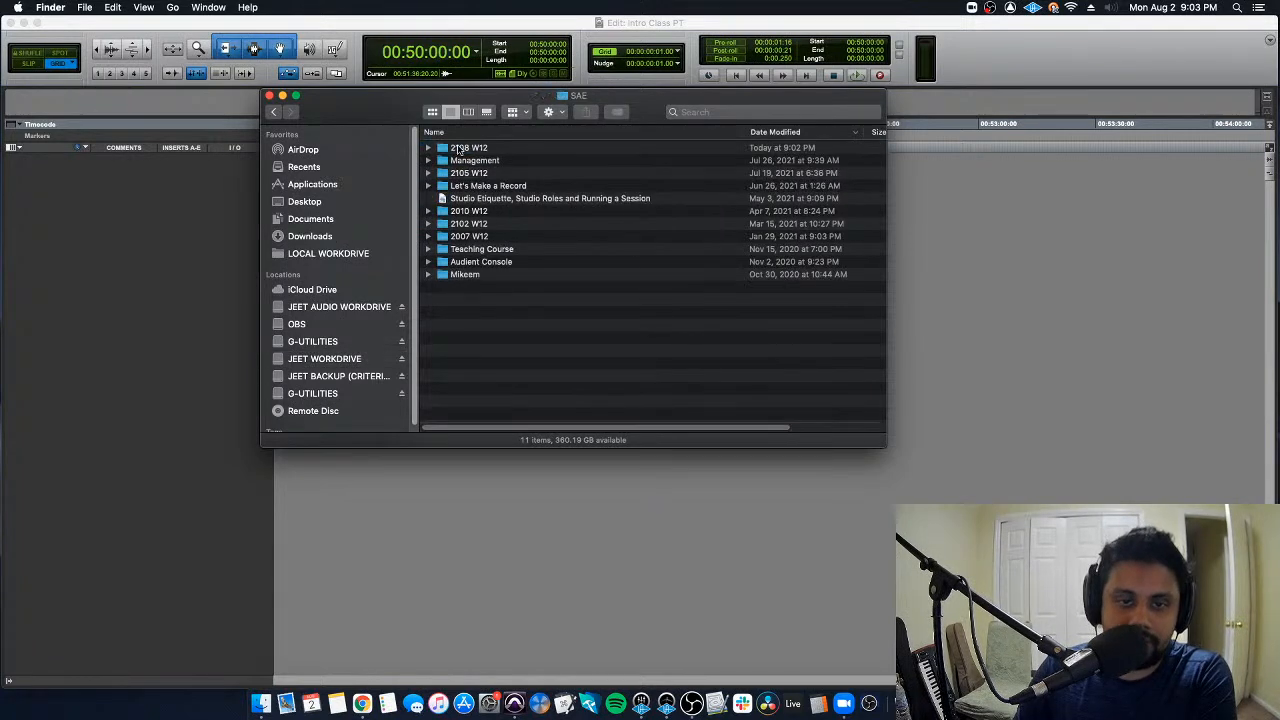
pyautogui.doubleClick(507, 150)
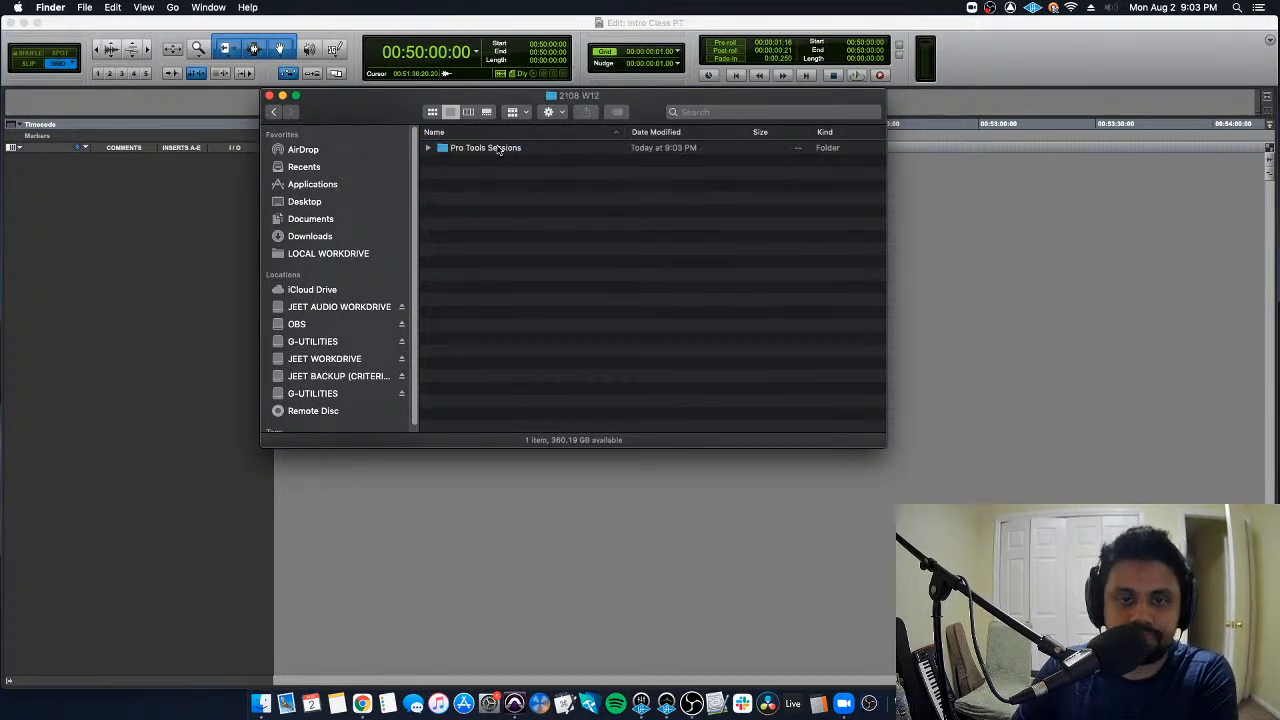
pyautogui.doubleClick(502, 149)
pyautogui.click(487, 196)
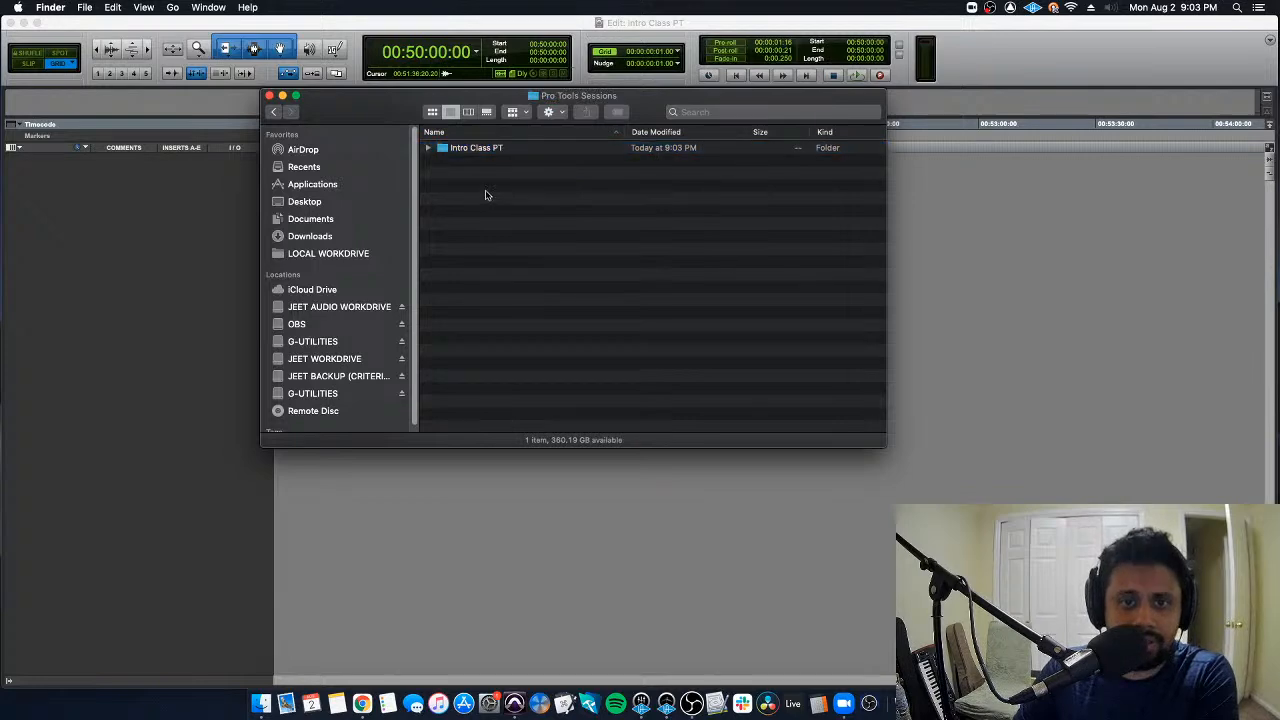
pyautogui.moveTo(365, 112); pyautogui.dragTo(400, 111)
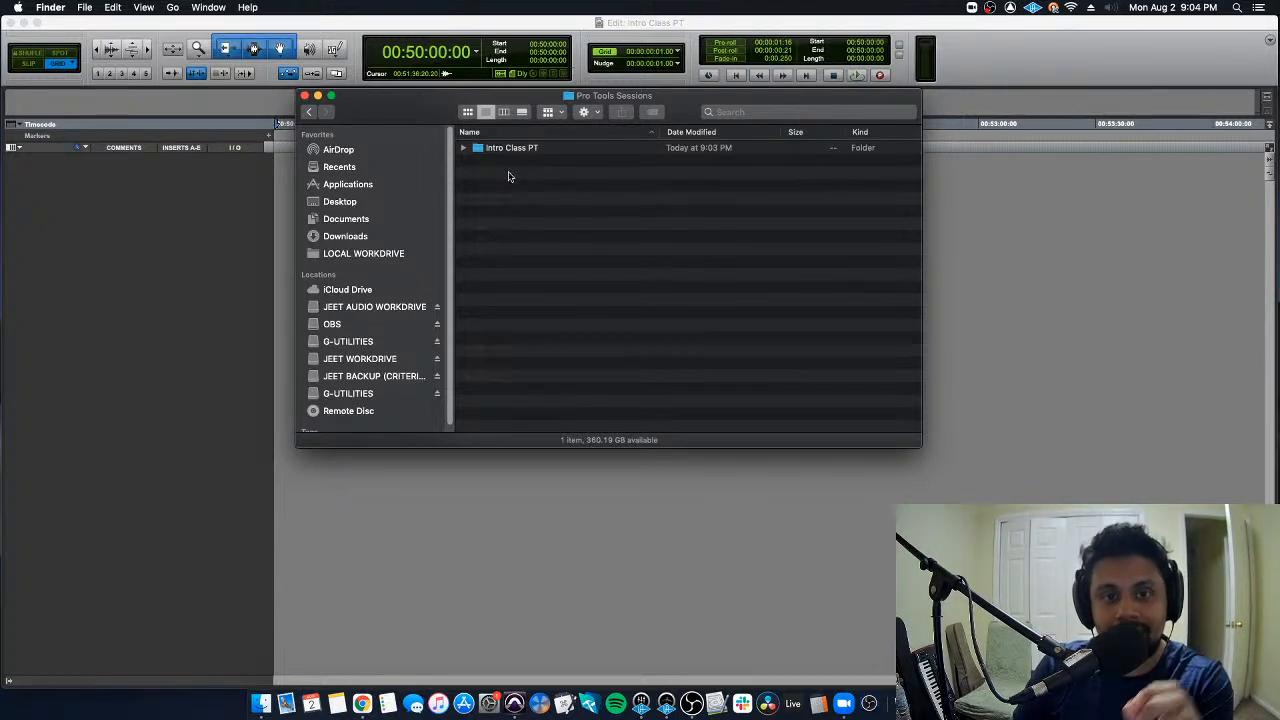
# - Expand the Intro Class PT folder and review its Audio Files, Bounced Files, Clip Groups and session file
pyautogui.click(514, 149)
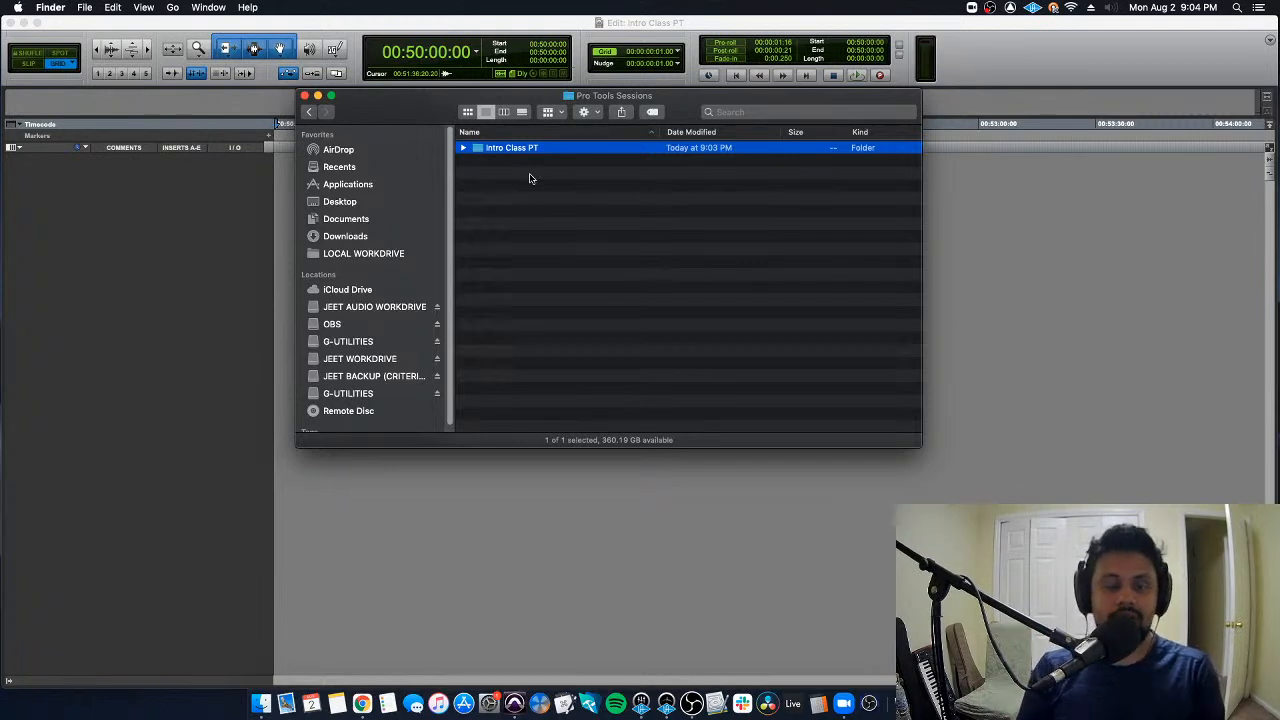
pyautogui.click(463, 149)
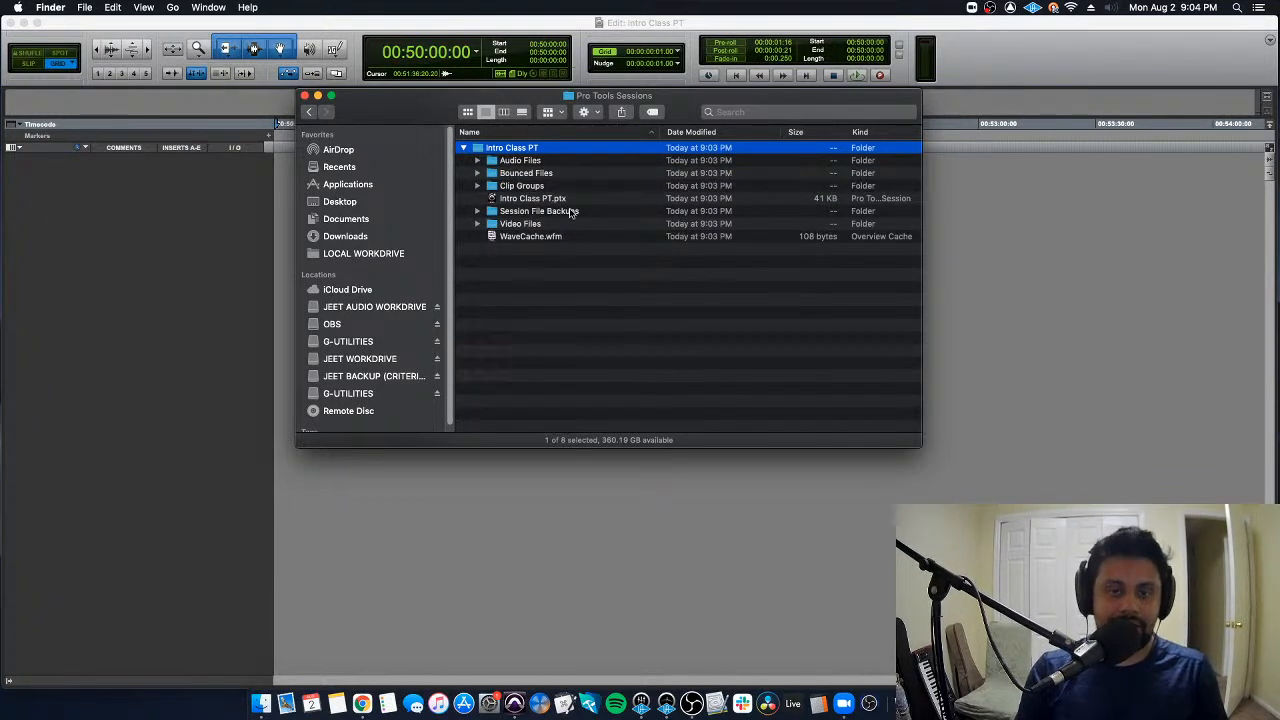
pyautogui.click(535, 162)
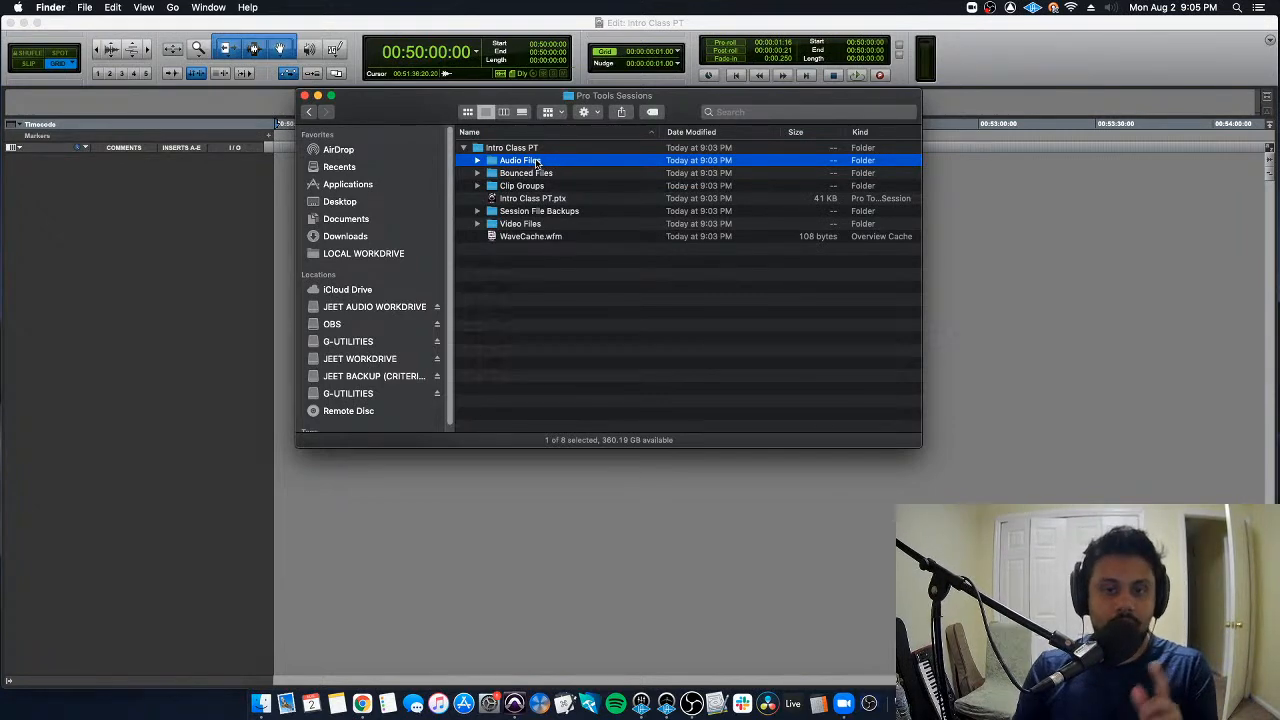
pyautogui.click(565, 175)
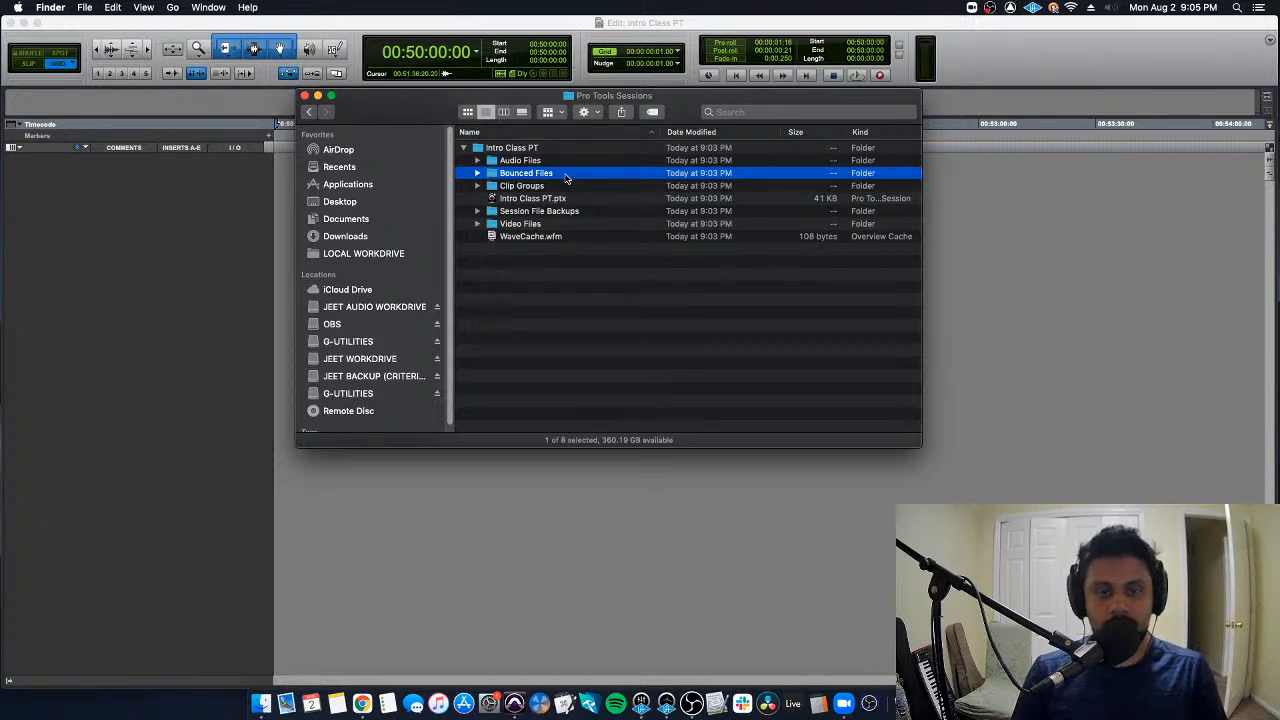
pyautogui.click(563, 186)
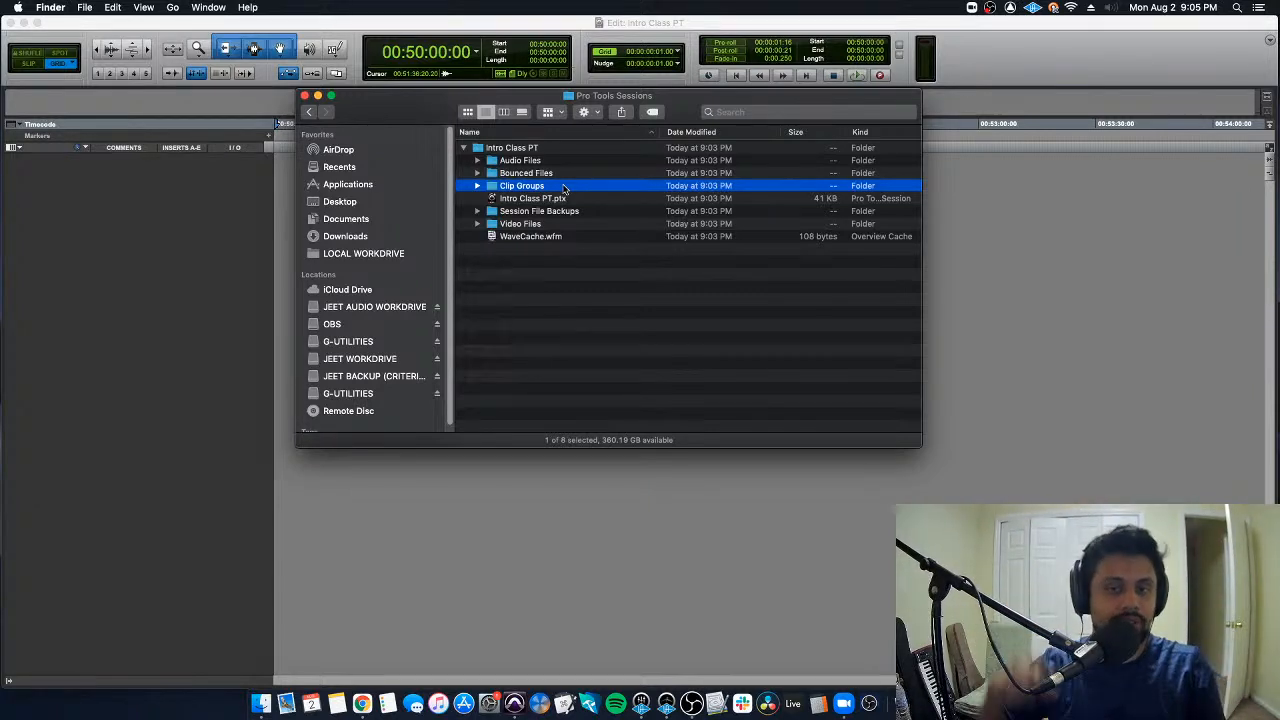
pyautogui.click(578, 198)
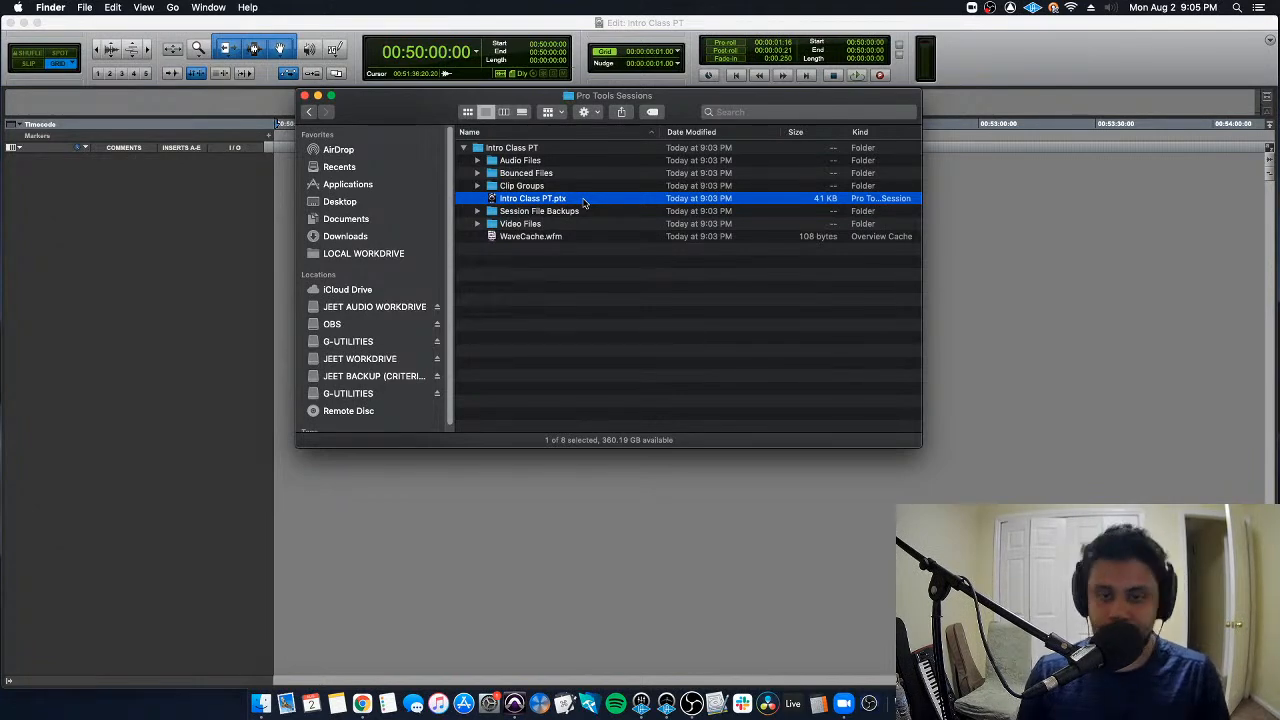
# - Check the contents of the Session File Backups folder and return to the Intro Class PT folder listing
pyautogui.click(490, 149)
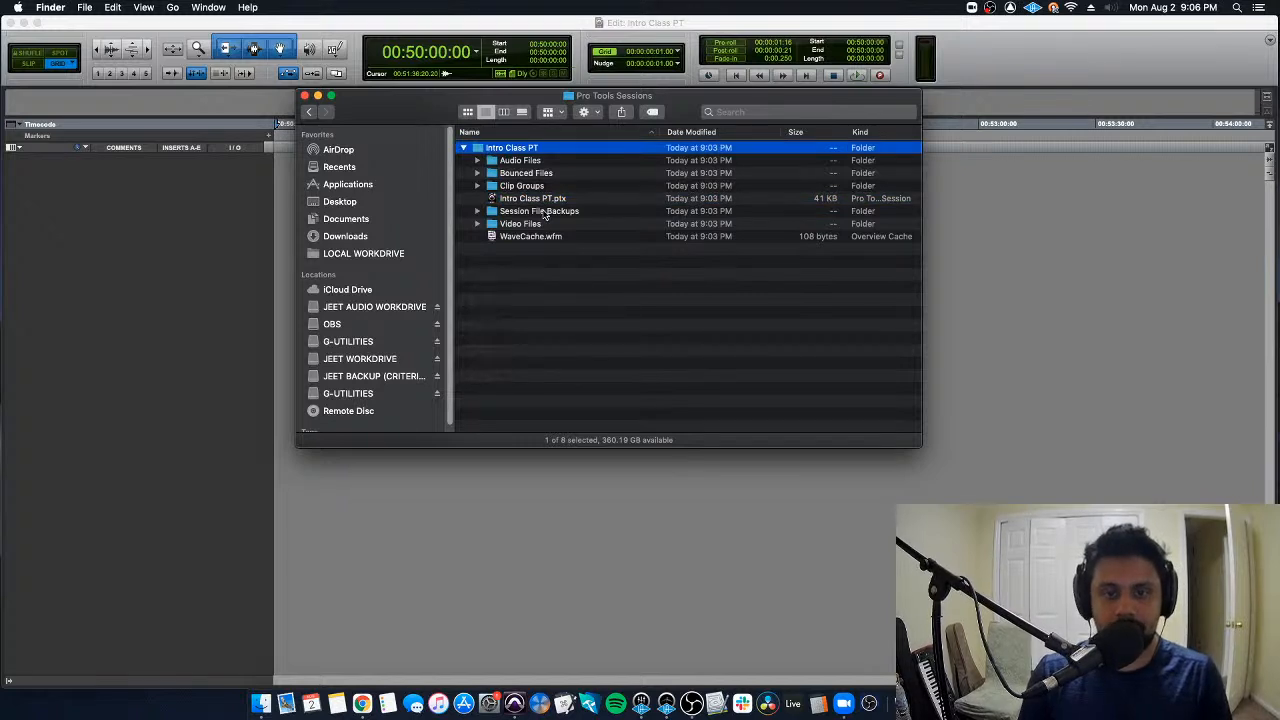
pyautogui.doubleClick(544, 211)
pyautogui.click(308, 111)
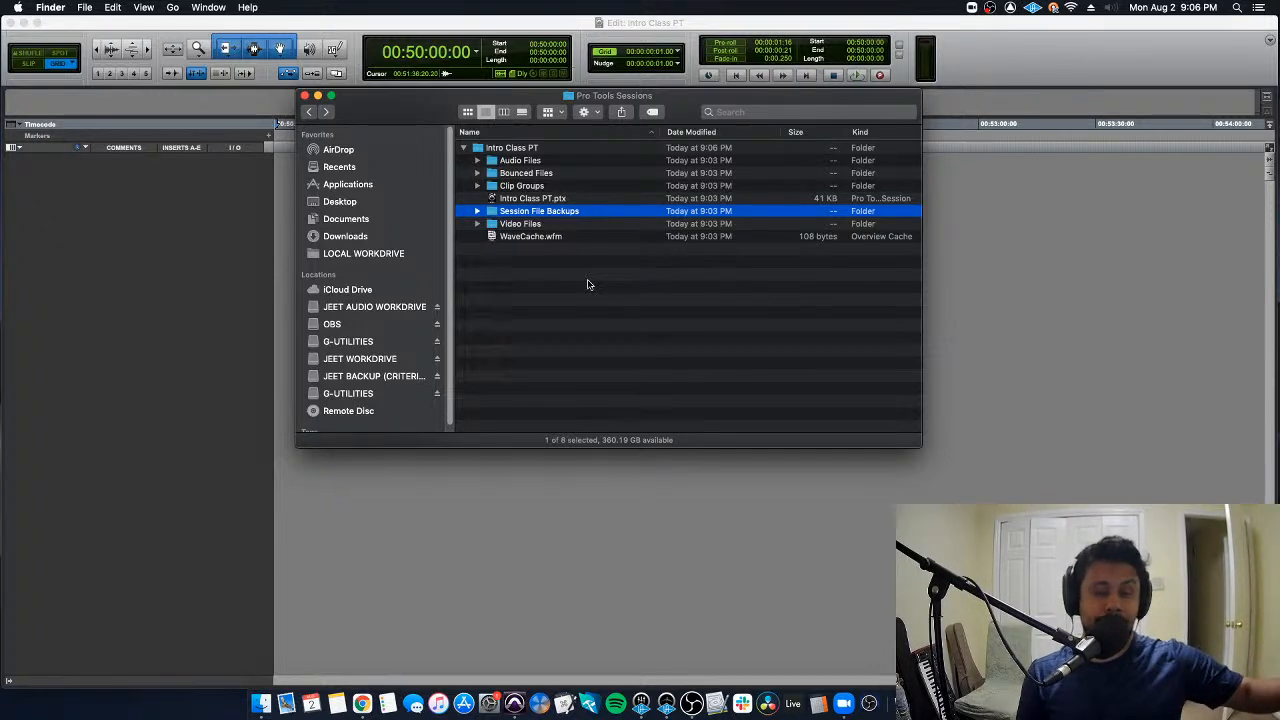
# - Point out the Video Files folder and the WaveCache.wfm file inside the Intro Class PT folder
pyautogui.click(533, 226)
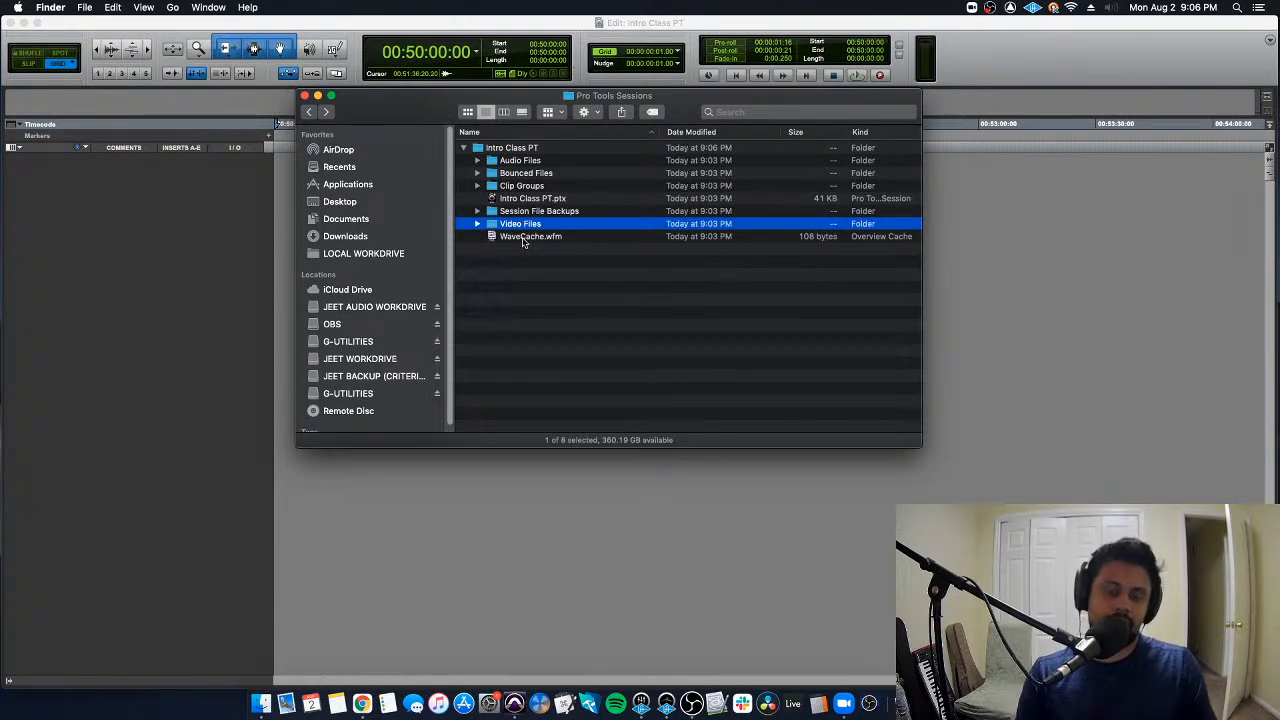
pyautogui.click(575, 237)
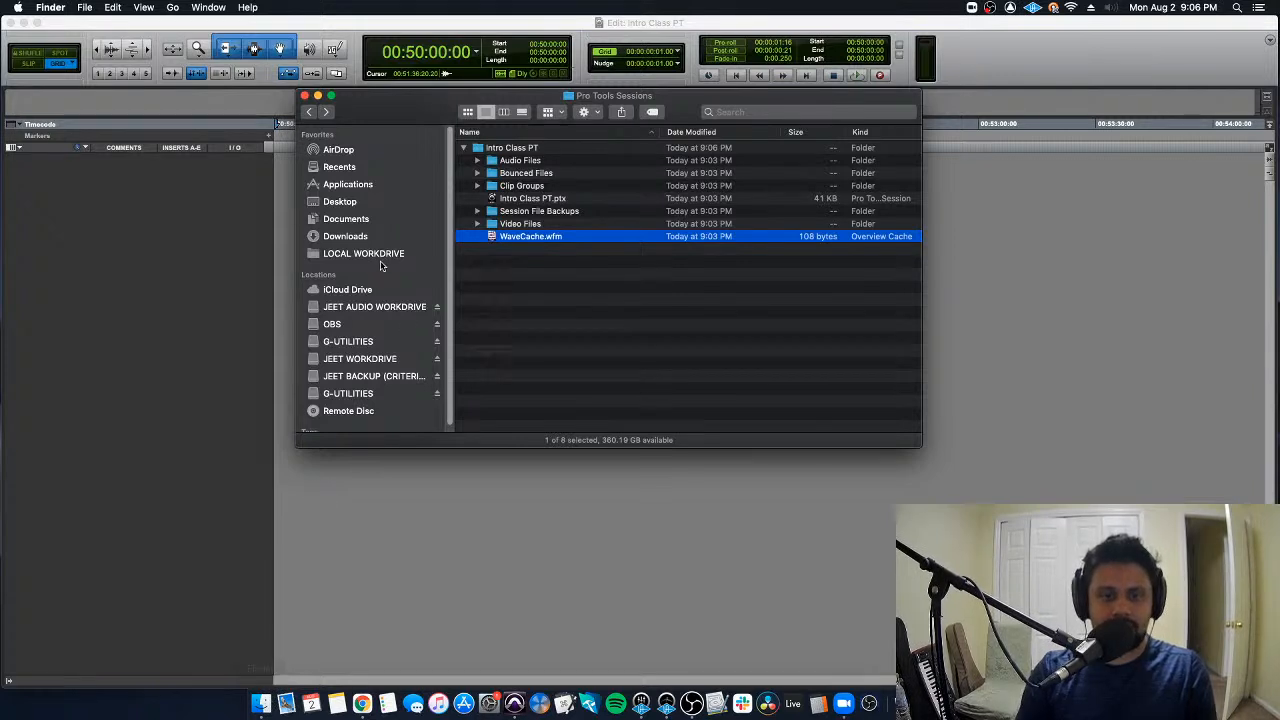
# - Get info on the external work drive and inspect the privilege options under Sharing & Permissions
pyautogui.rightClick(381, 360)
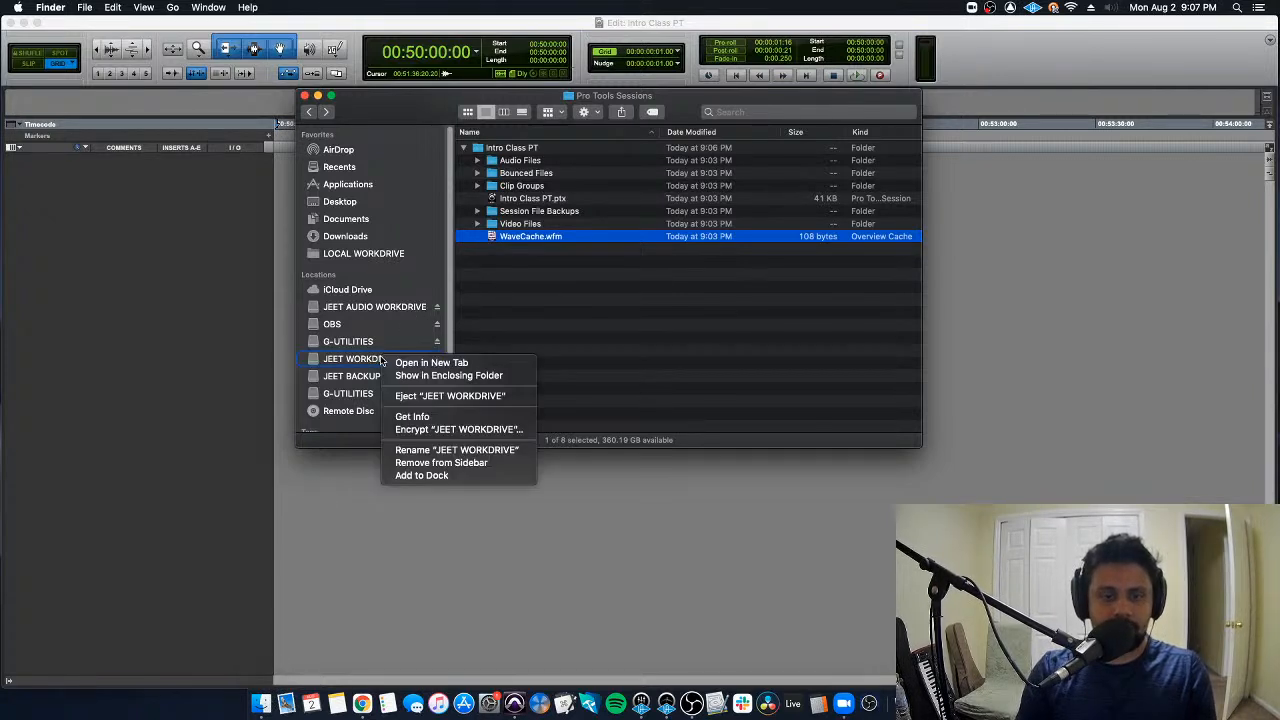
pyautogui.click(446, 417)
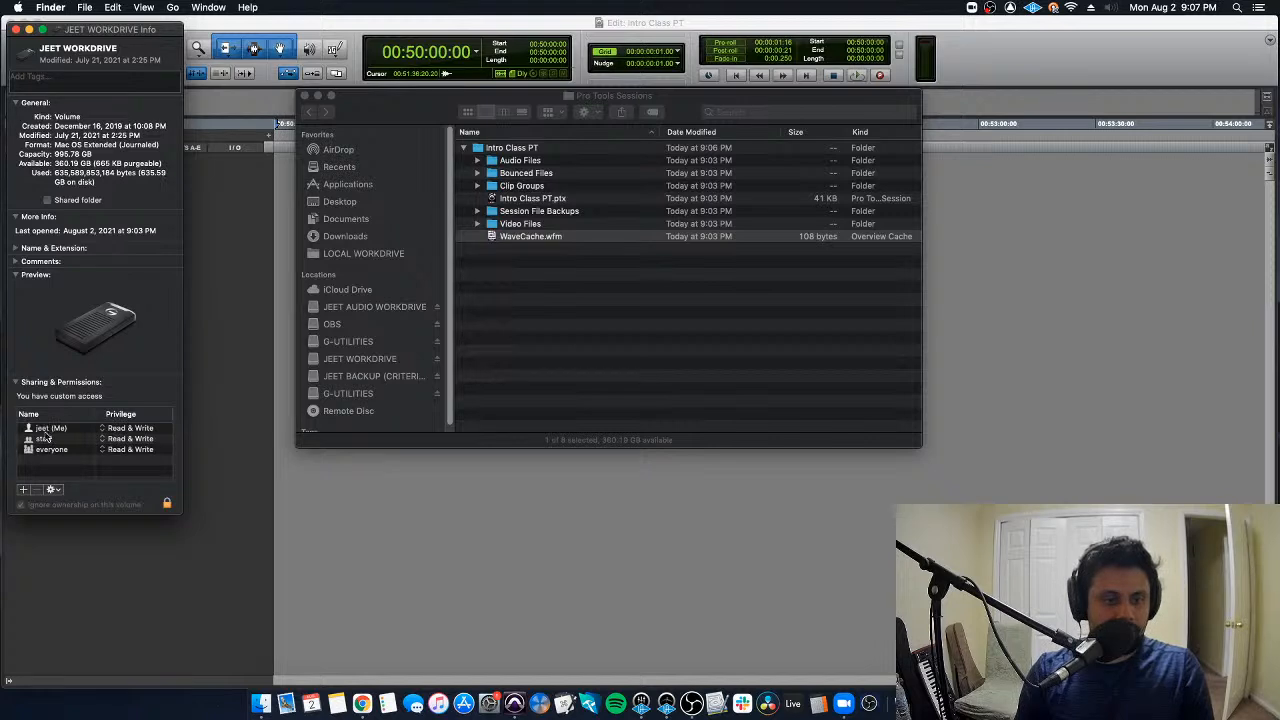
pyautogui.click(118, 429)
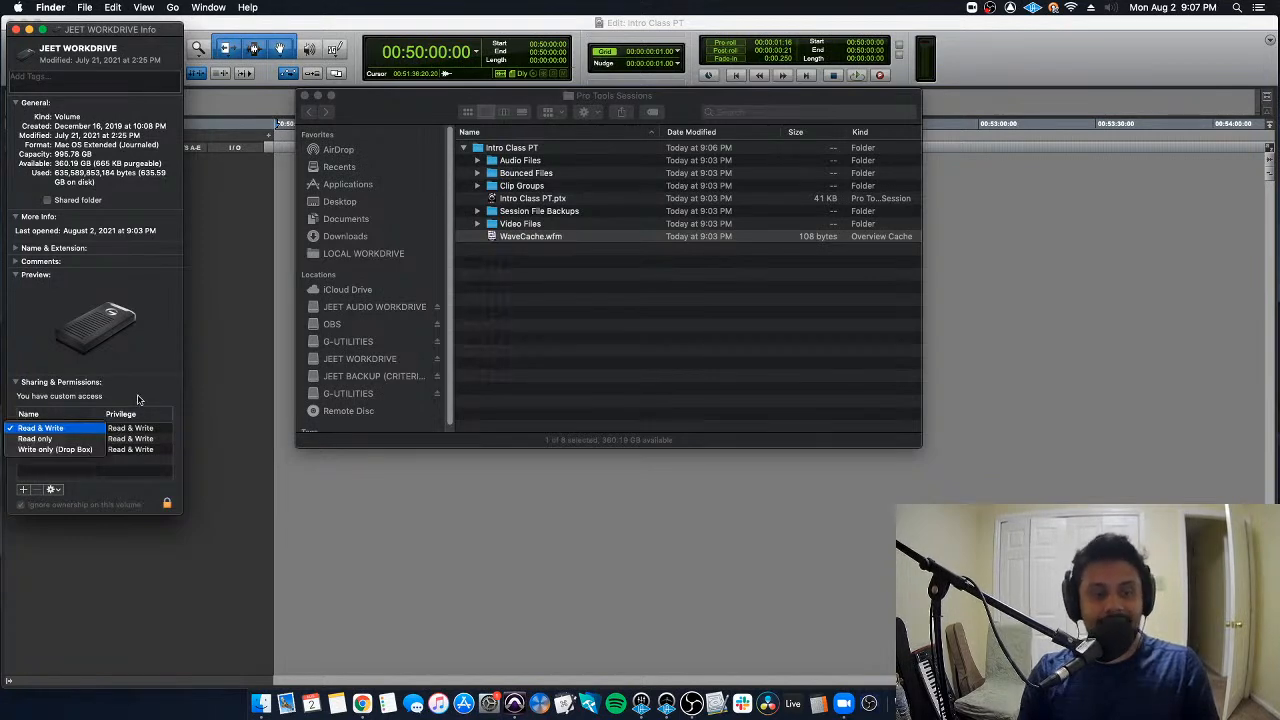
pyautogui.click(139, 400)
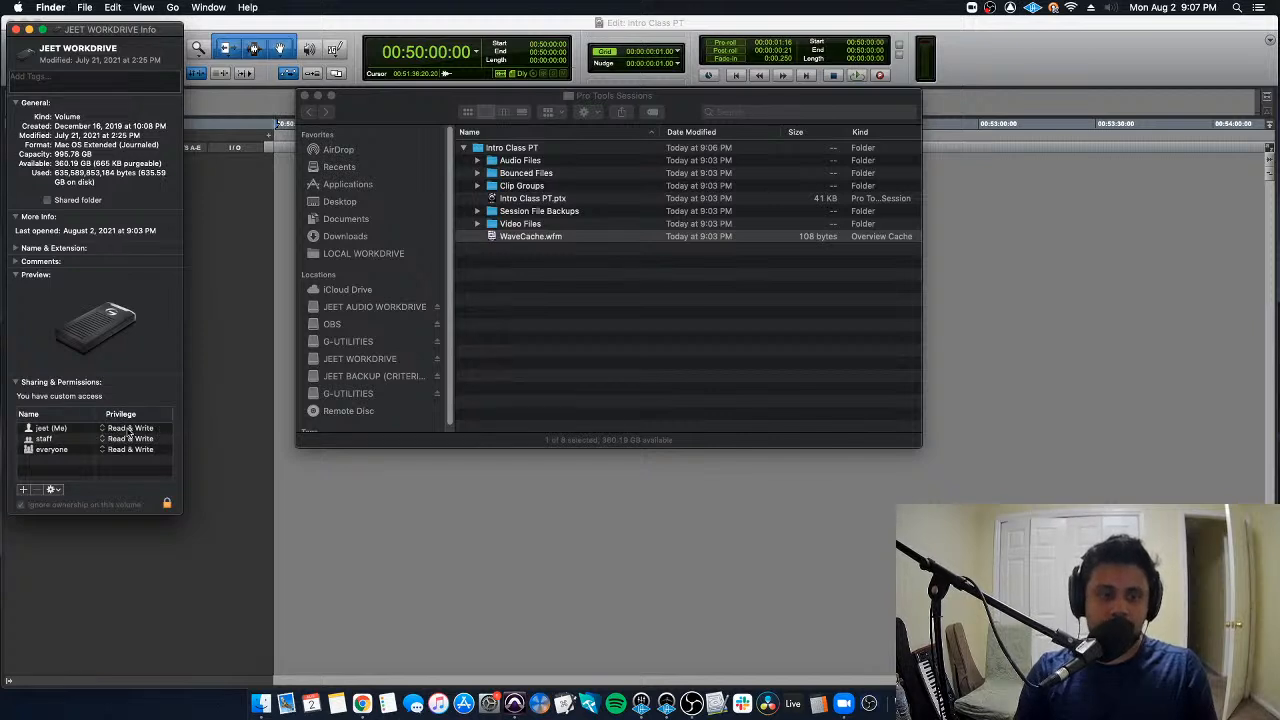
# - Unlock the work drive's permission settings with the account password and check the available privilege choices again
pyautogui.click(168, 505)
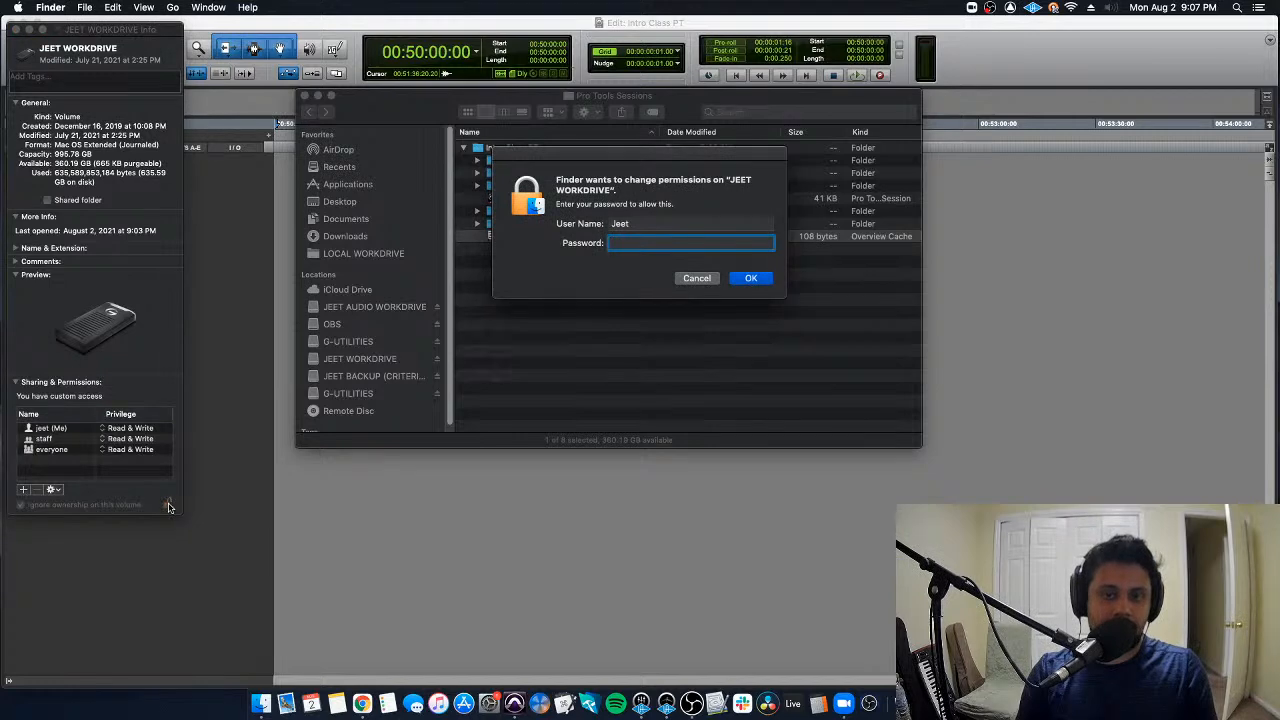
pyautogui.write('●●●●●●●●●')
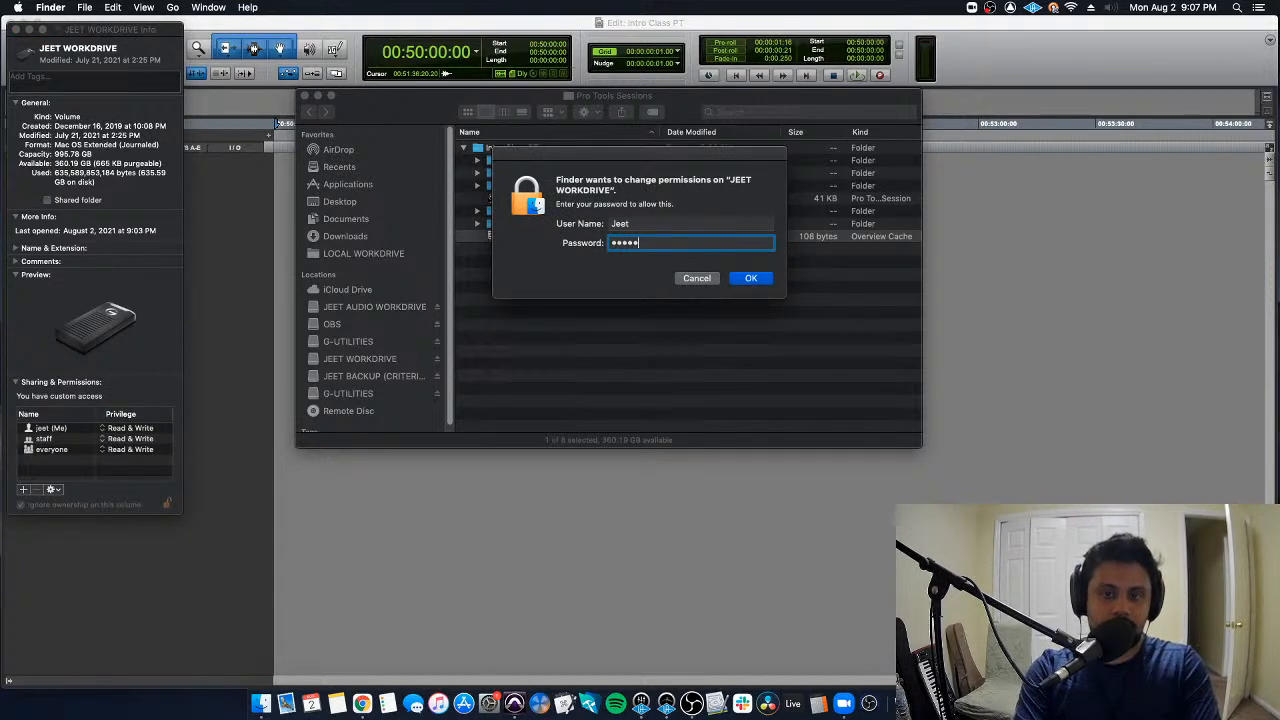
pyautogui.press('Return')
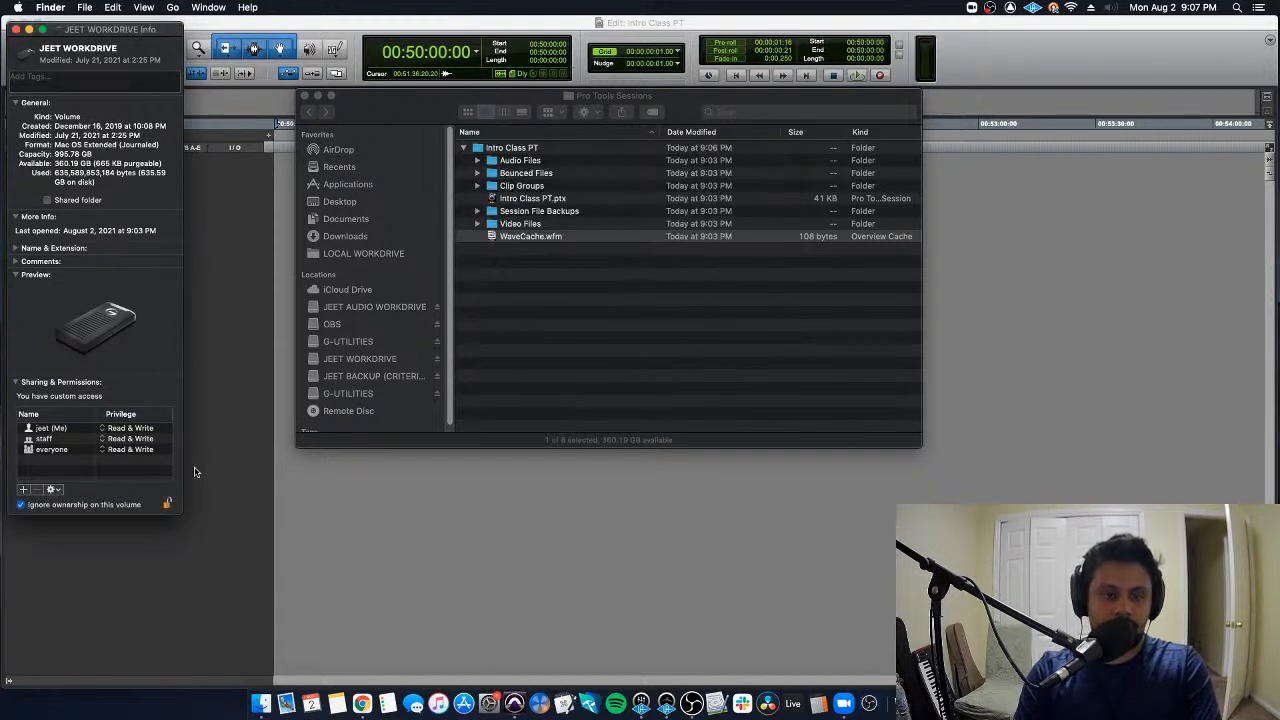
pyautogui.click(128, 430)
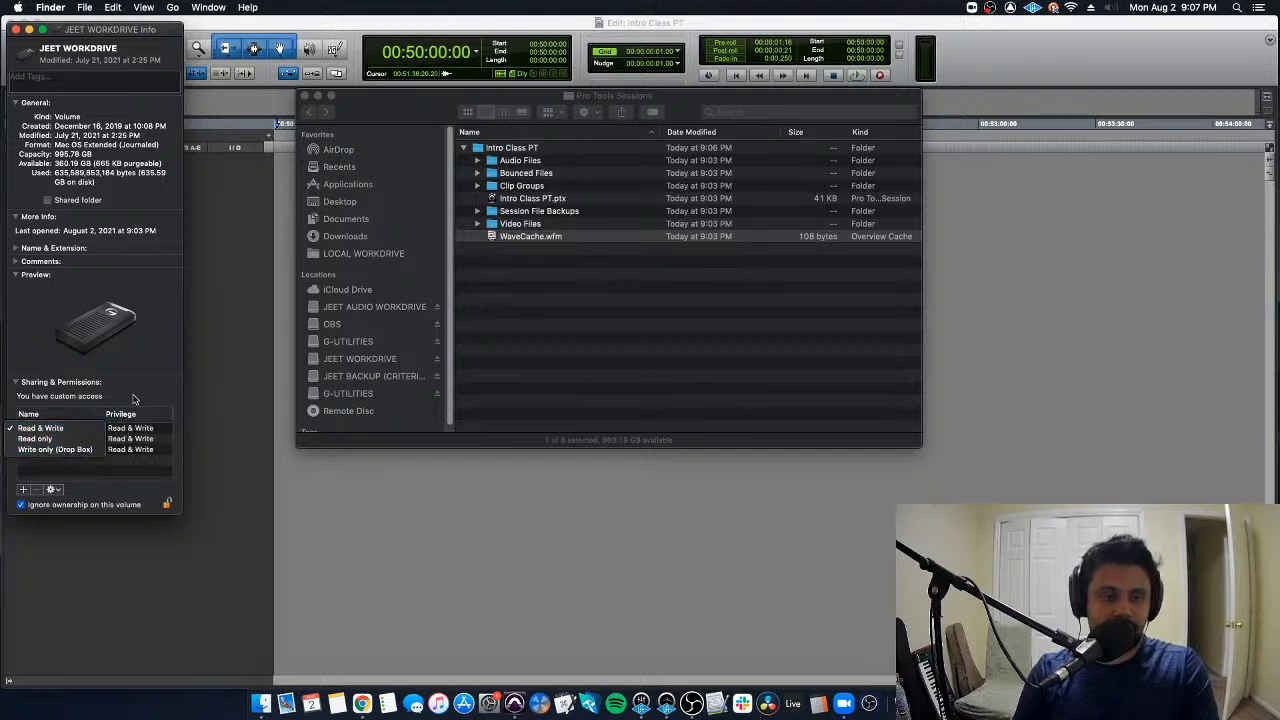
pyautogui.click(149, 405)
# - Re-enter the account password for the work drive's permission settings and close the drive's info window
pyautogui.click(167, 503)
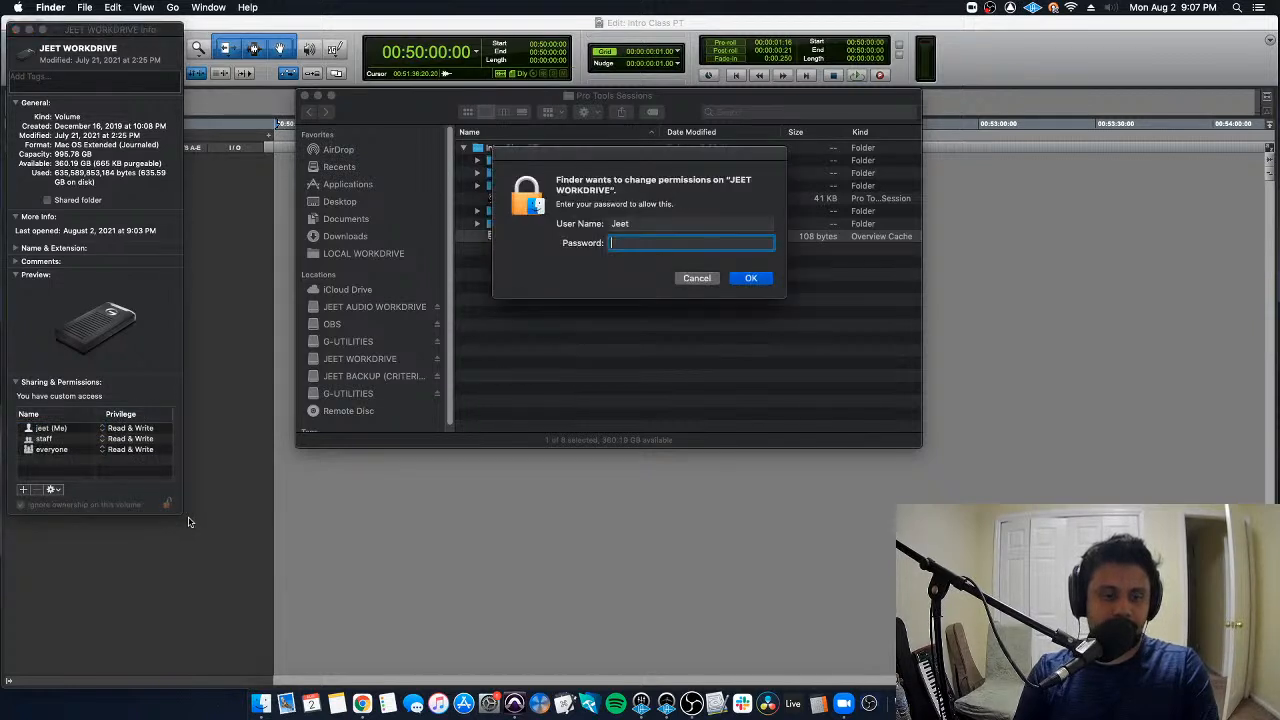
pyautogui.write('********')
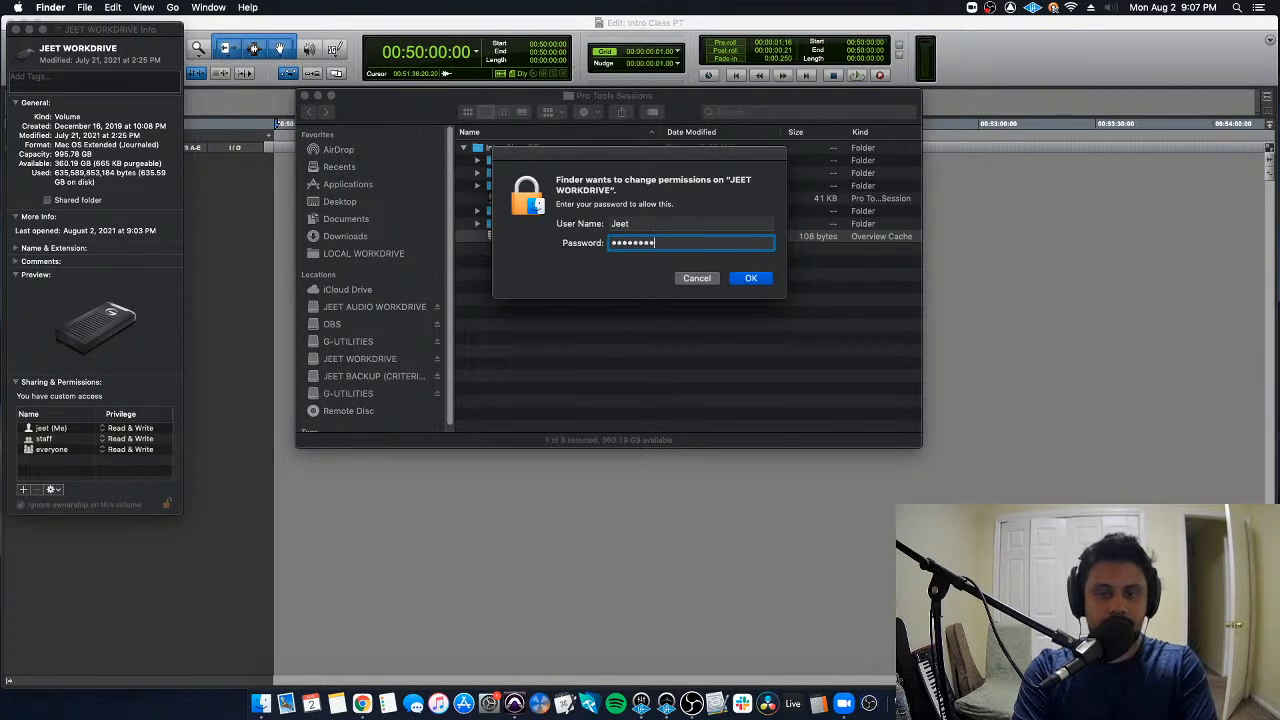
pyautogui.press('Return')
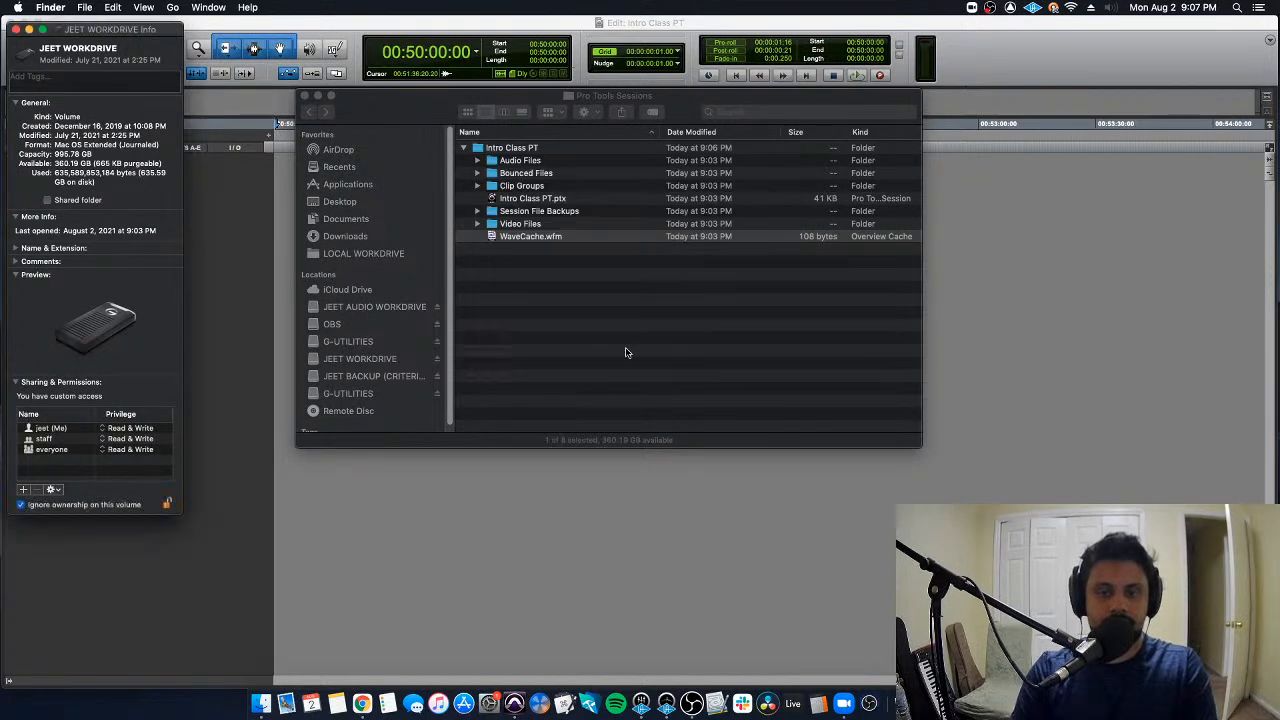
pyautogui.click(15, 29)
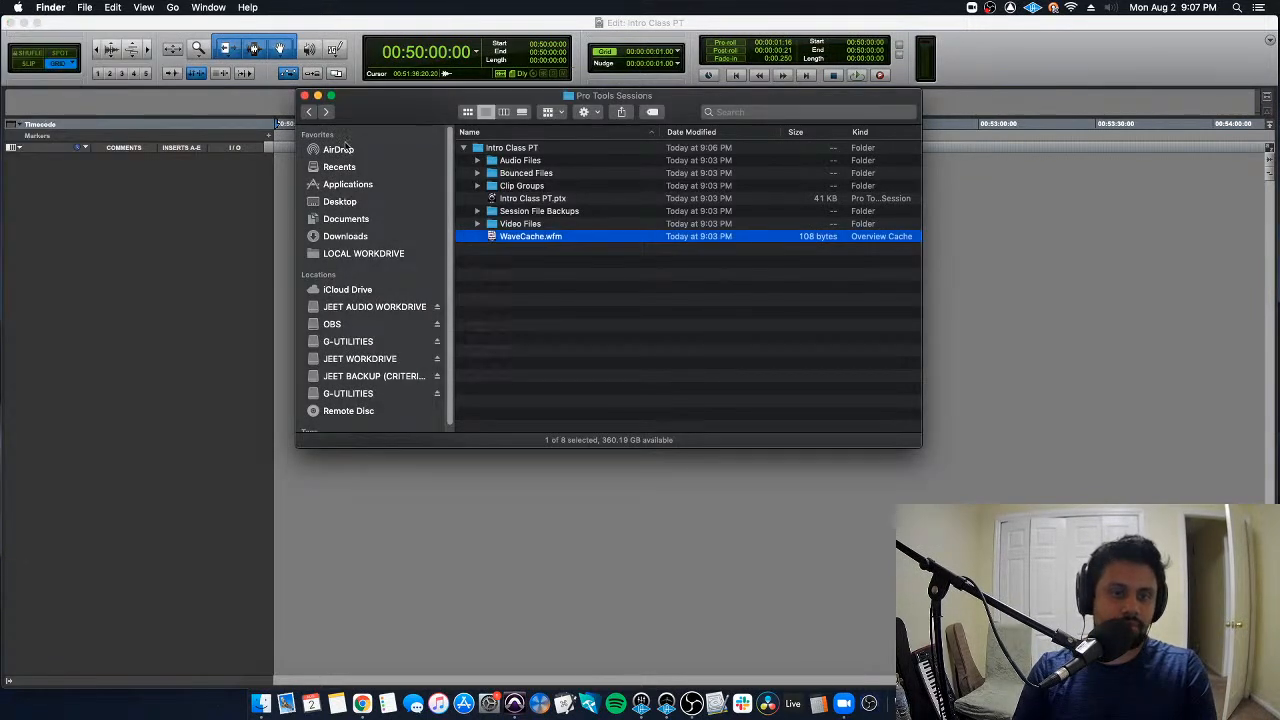
# - Highlight the Intro Class PT folder and its Intro Class PT.ptx file, and sort the listing by date modified
pyautogui.click(570, 272)
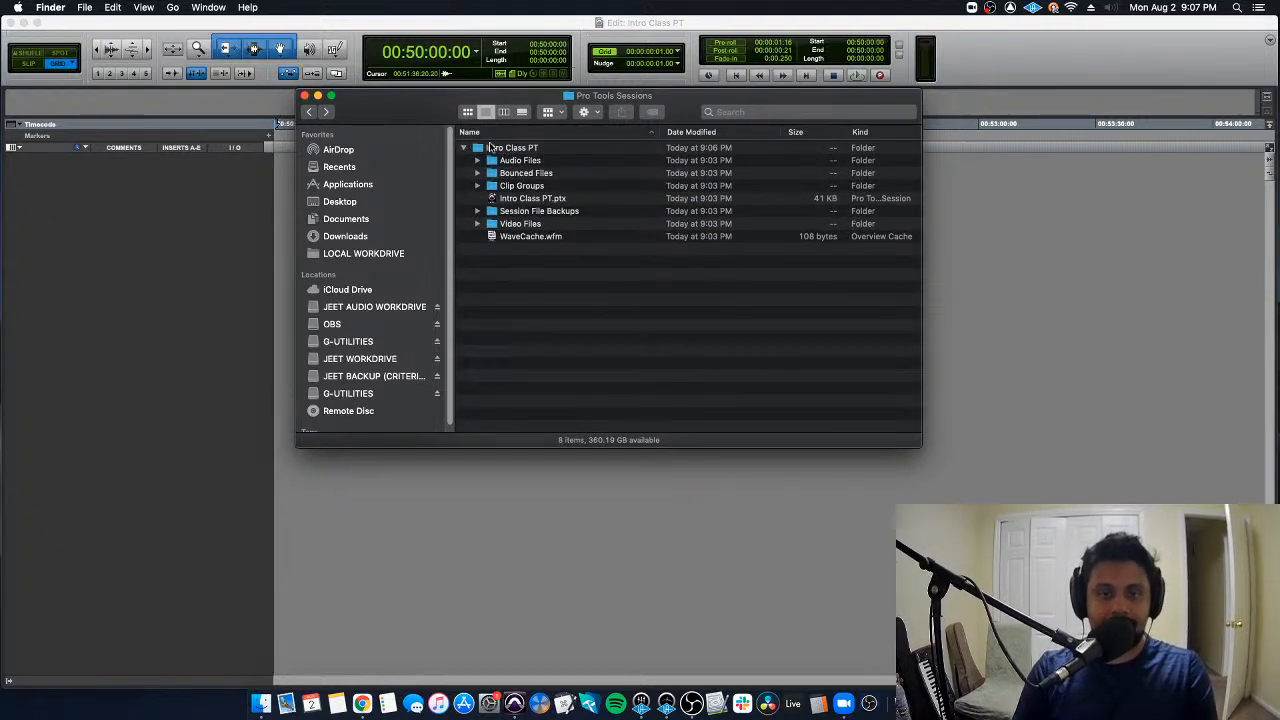
pyautogui.click(501, 149)
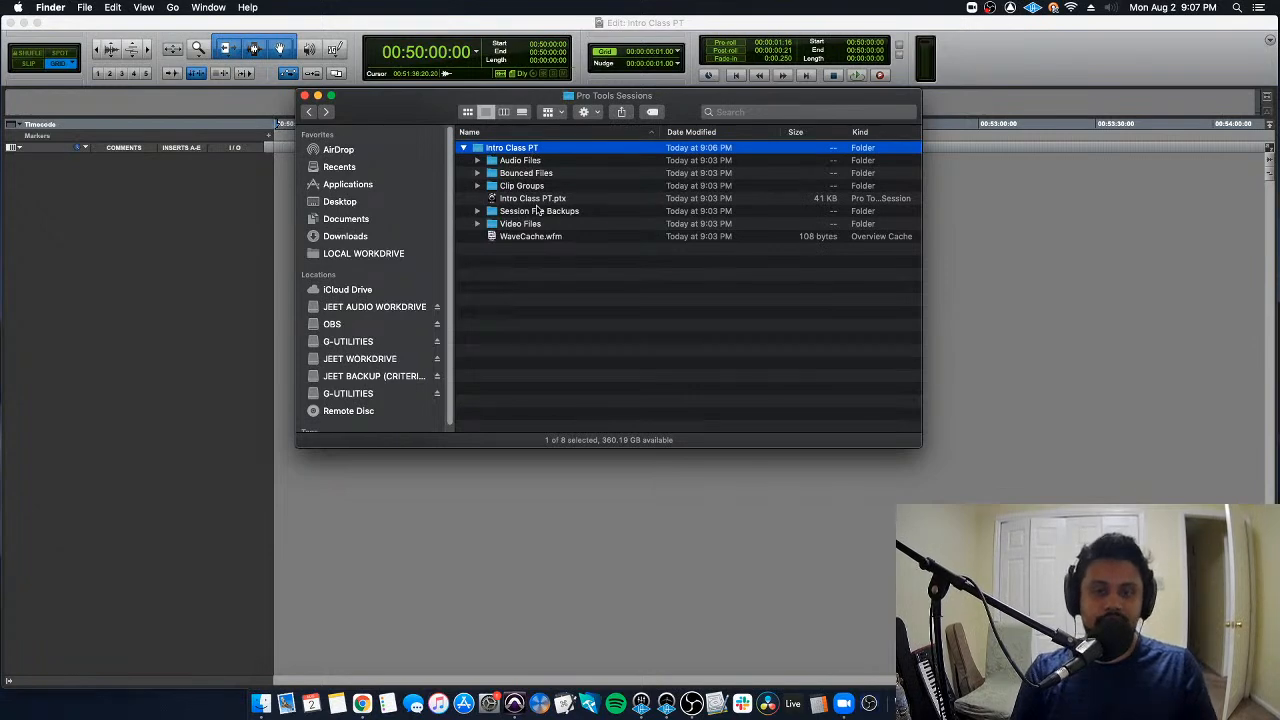
pyautogui.click(540, 200)
pyautogui.click(524, 133)
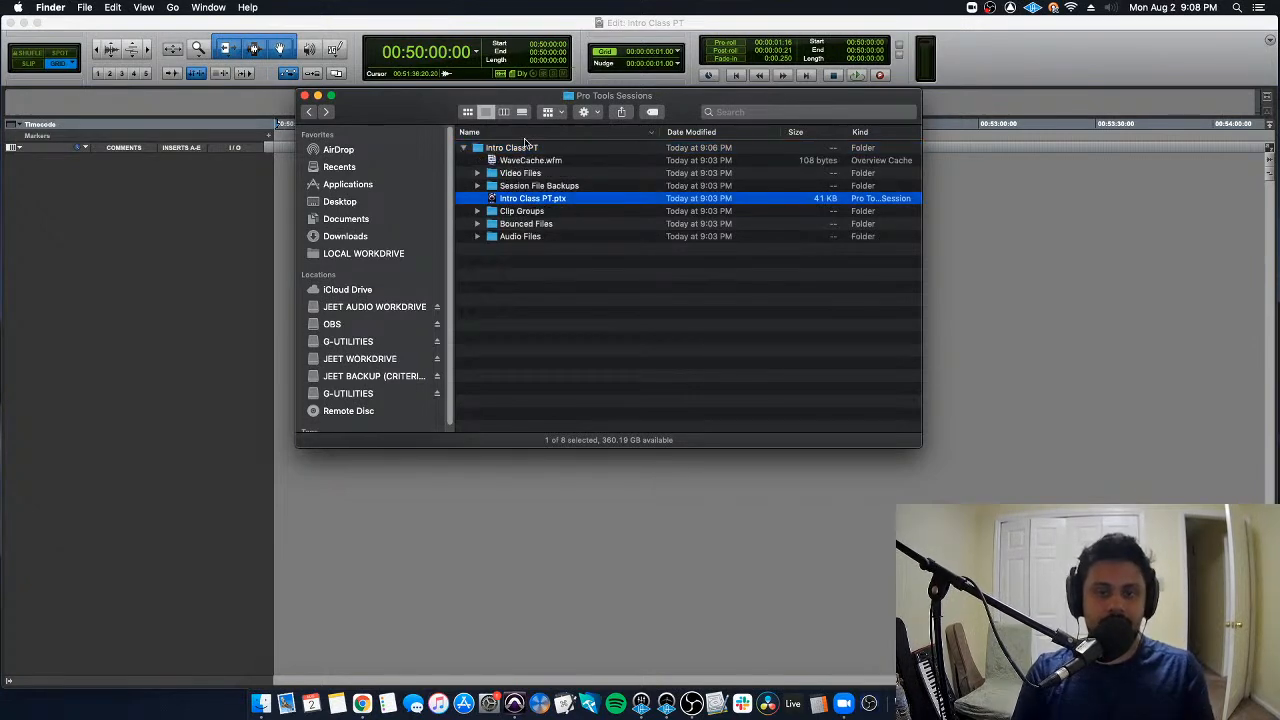
pyautogui.click(704, 133)
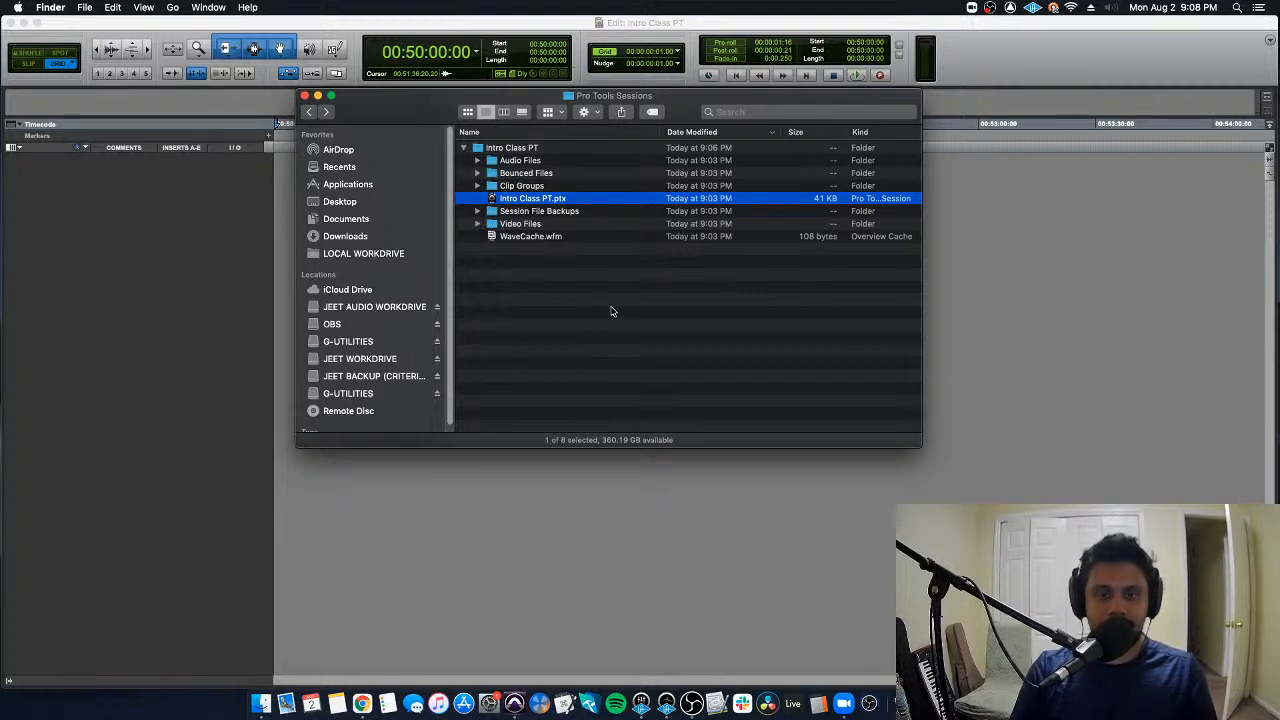
# - Switch back to the Pro Tools Edit window and review the track commands and the file import options
pyautogui.click(80, 343)
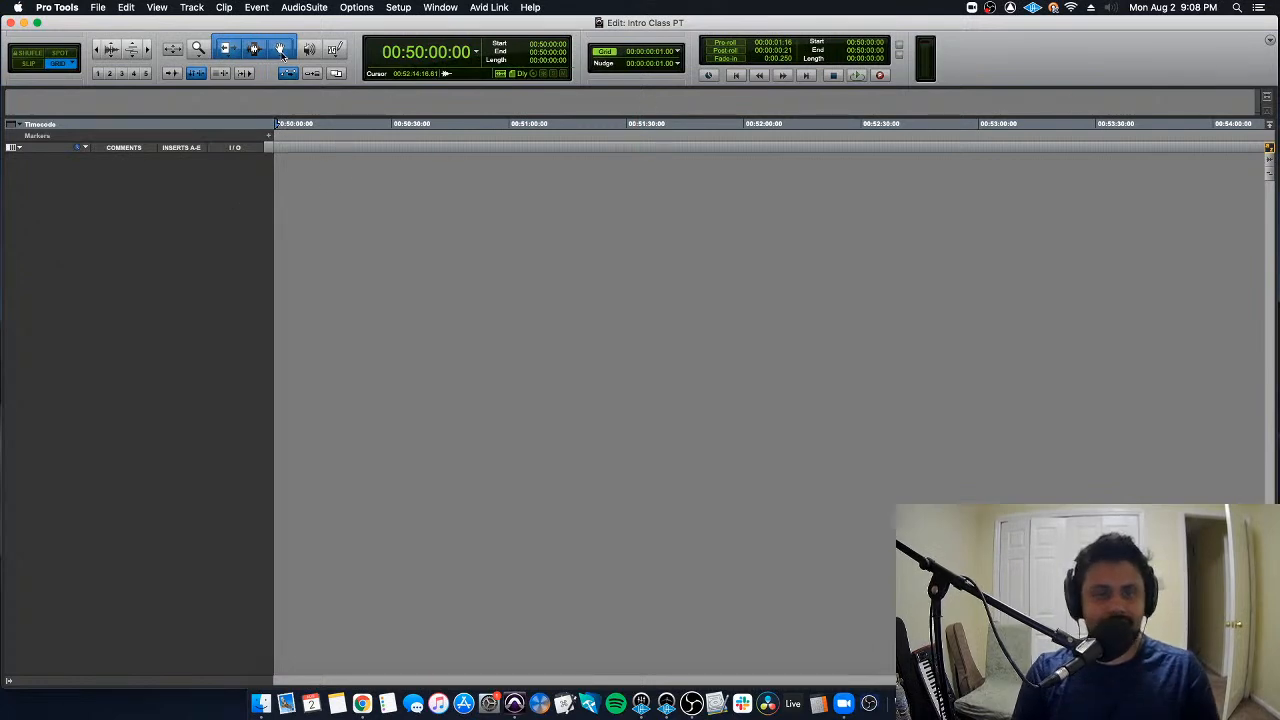
pyautogui.click(208, 9)
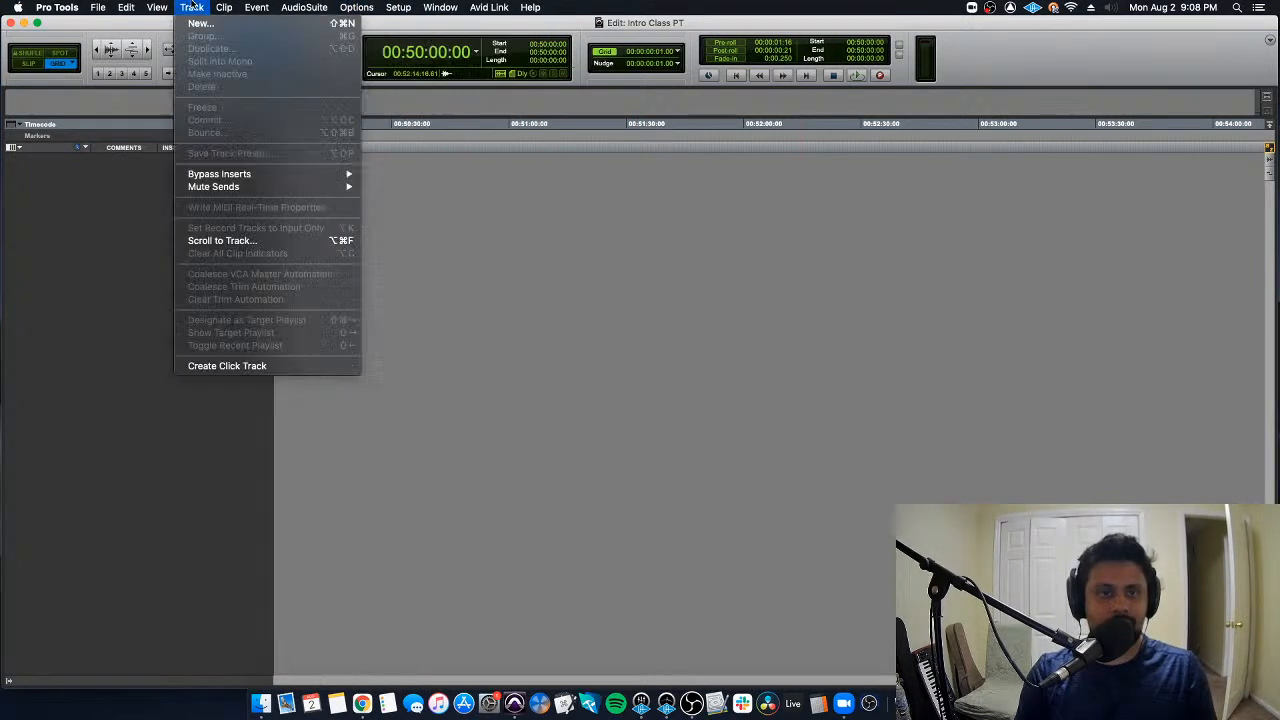
pyautogui.click(127, 6)
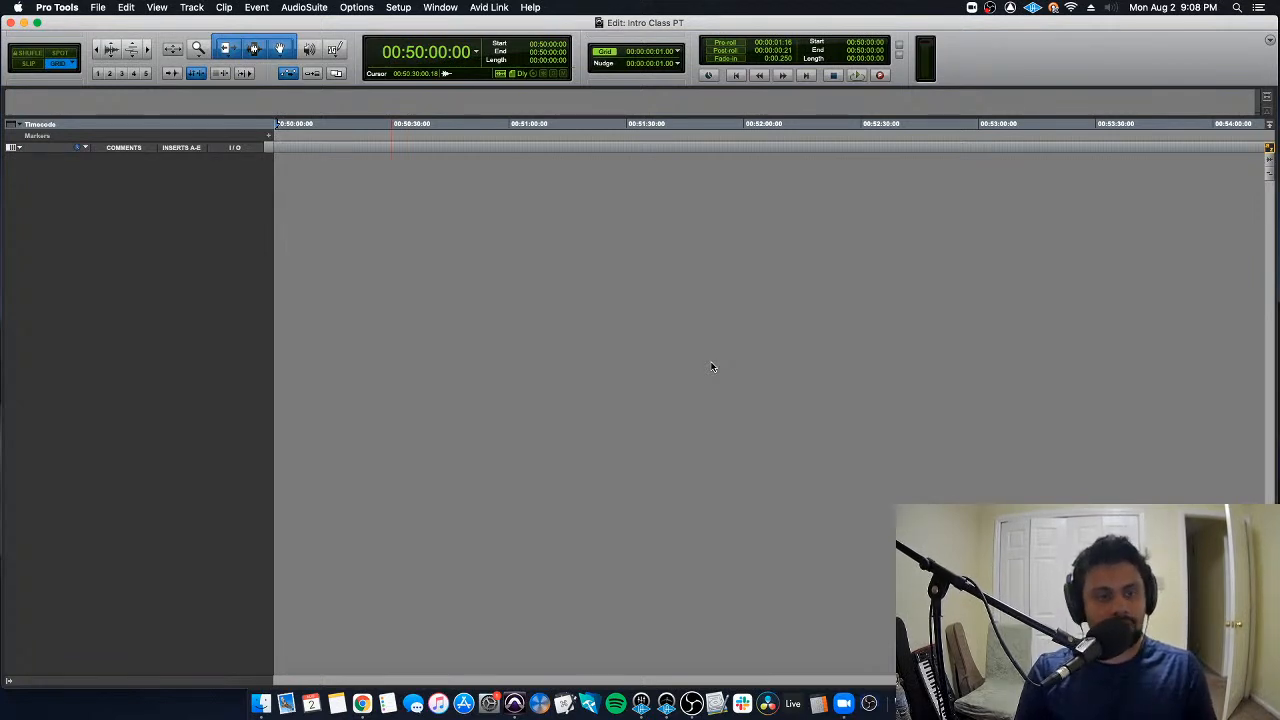
pyautogui.click(99, 8)
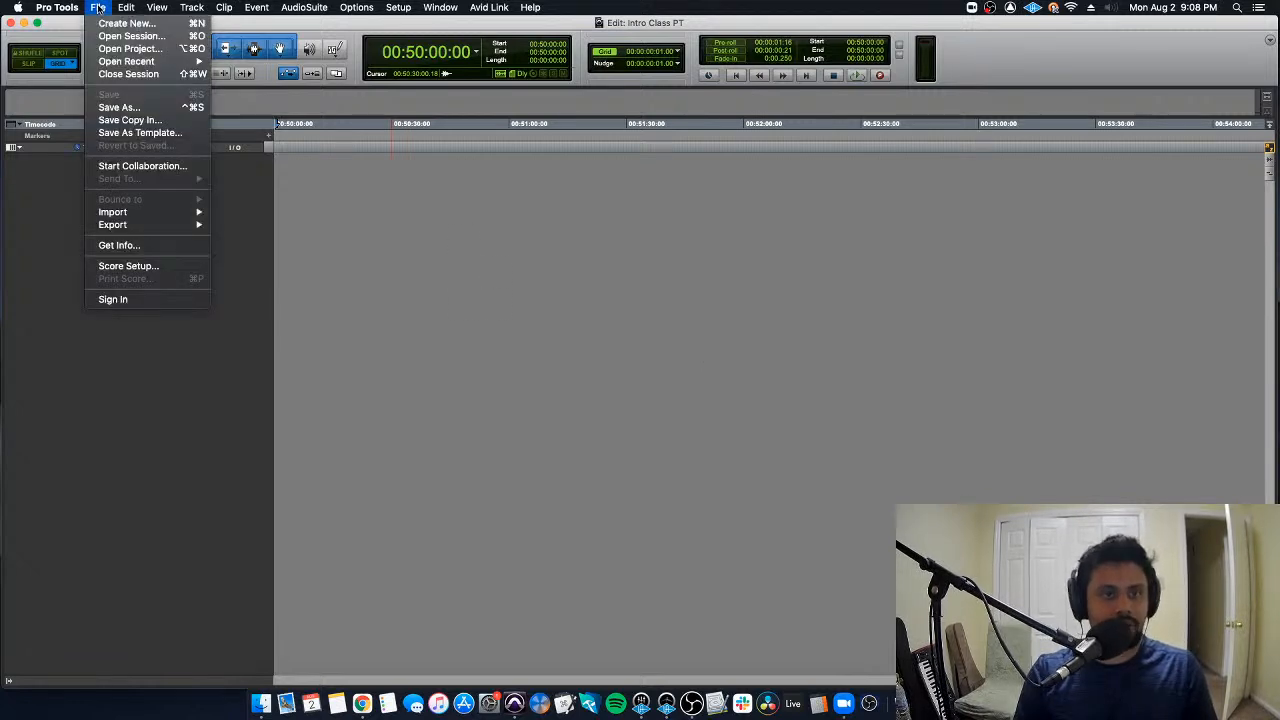
pyautogui.moveTo(173, 216)
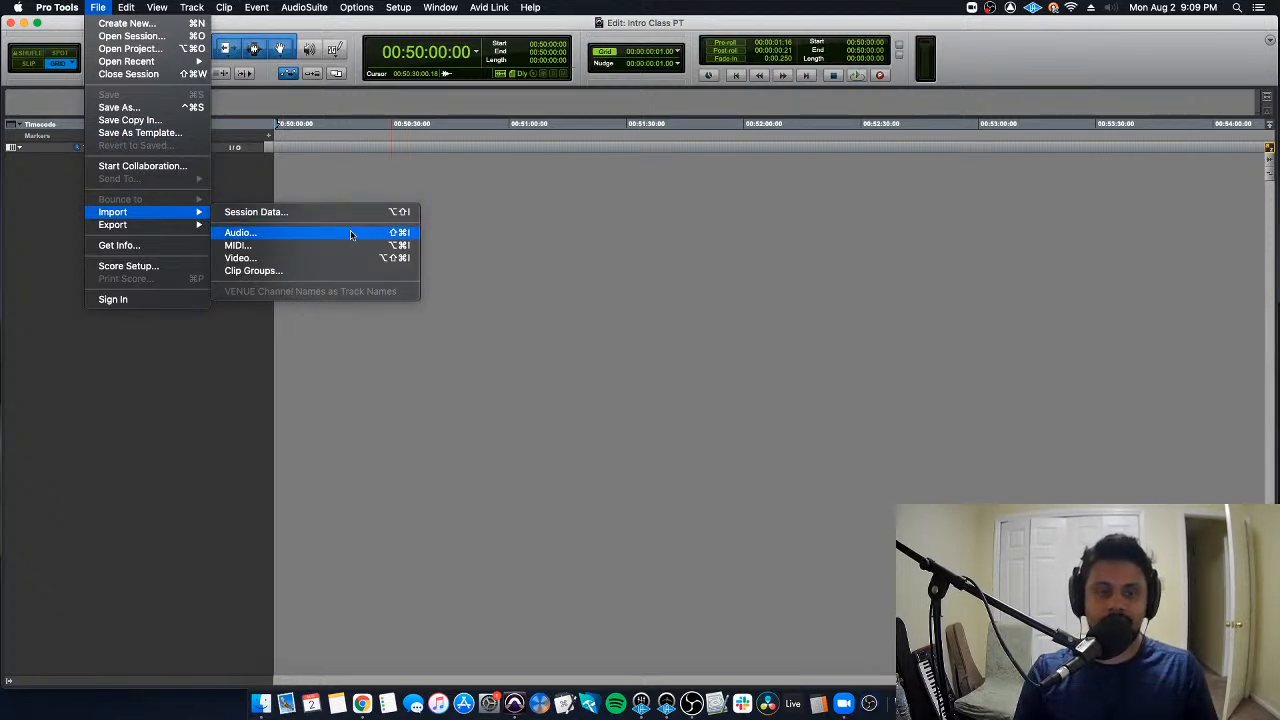
pyautogui.click(578, 255)
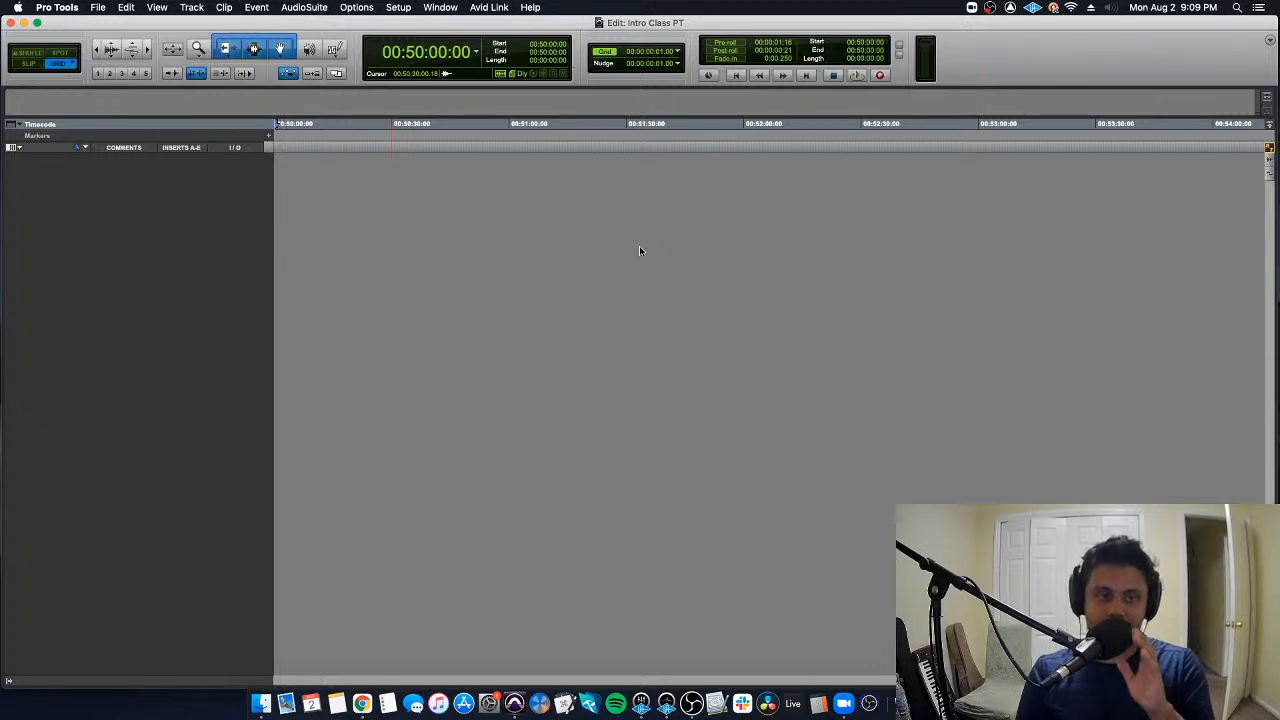
# - Start an audio import and open the SAE folder on the external work drive
pyautogui.click(100, 6)
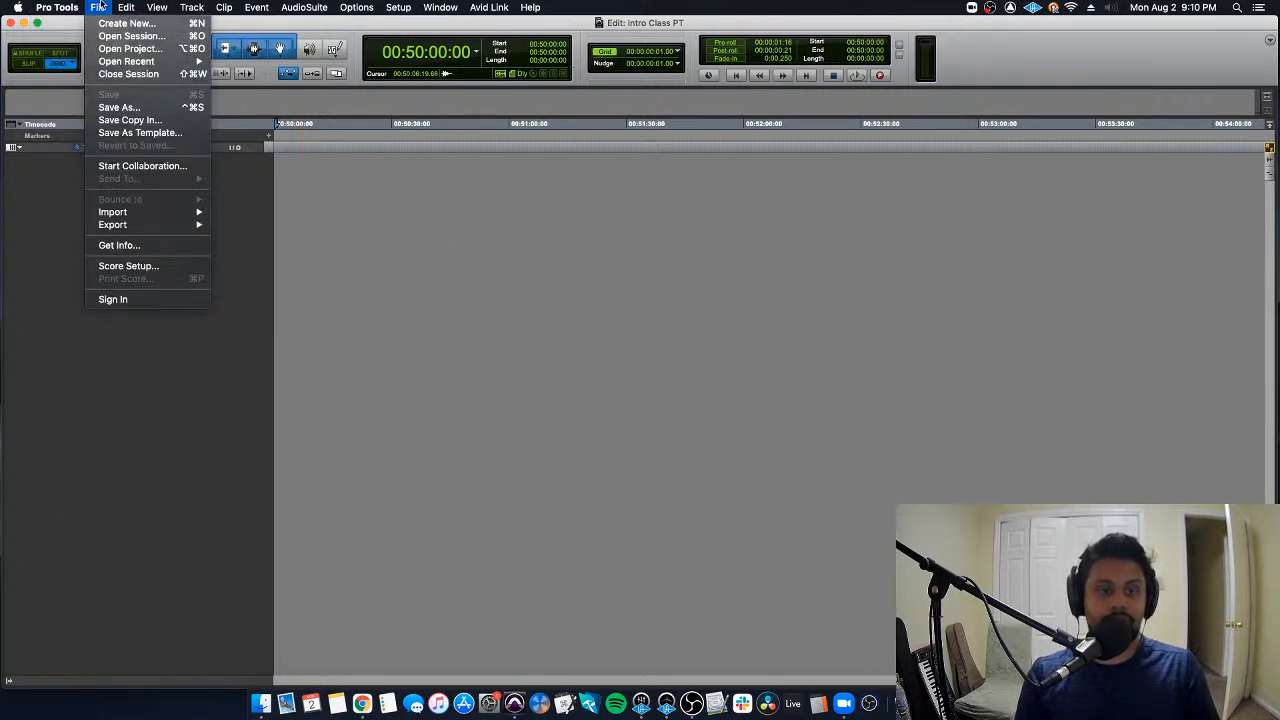
pyautogui.click(471, 229)
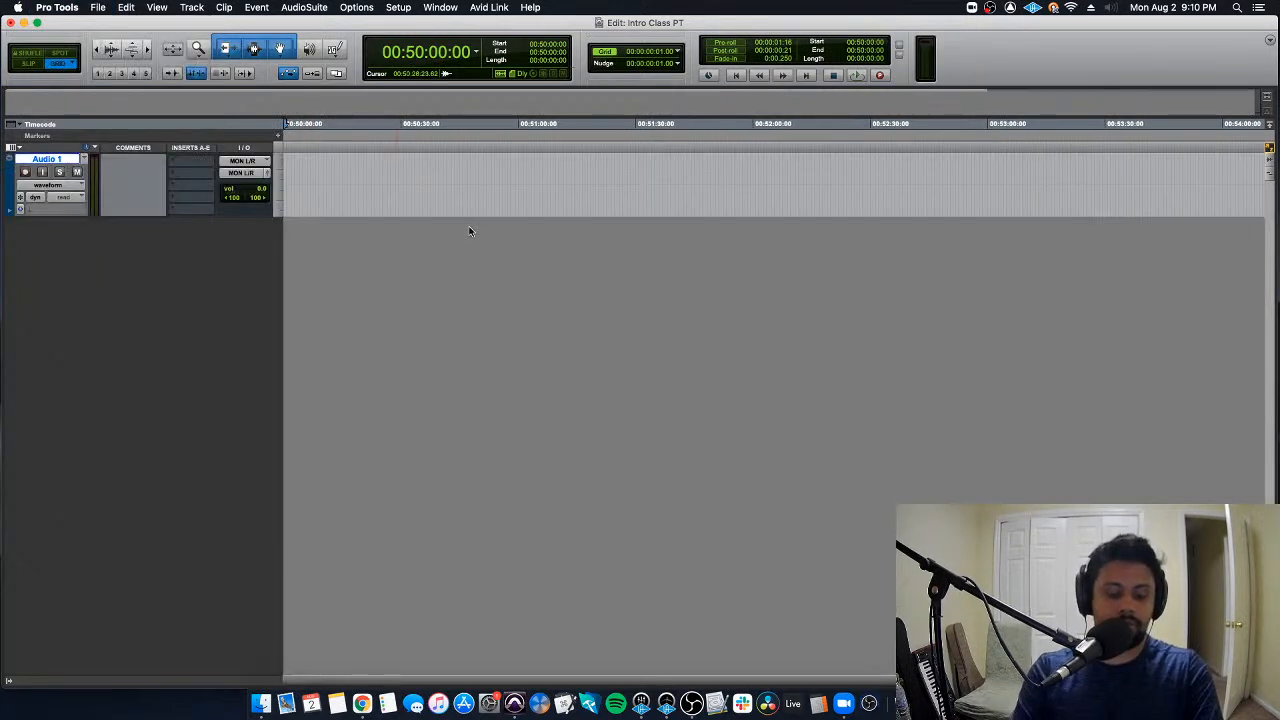
pyautogui.press('super+shift+i')
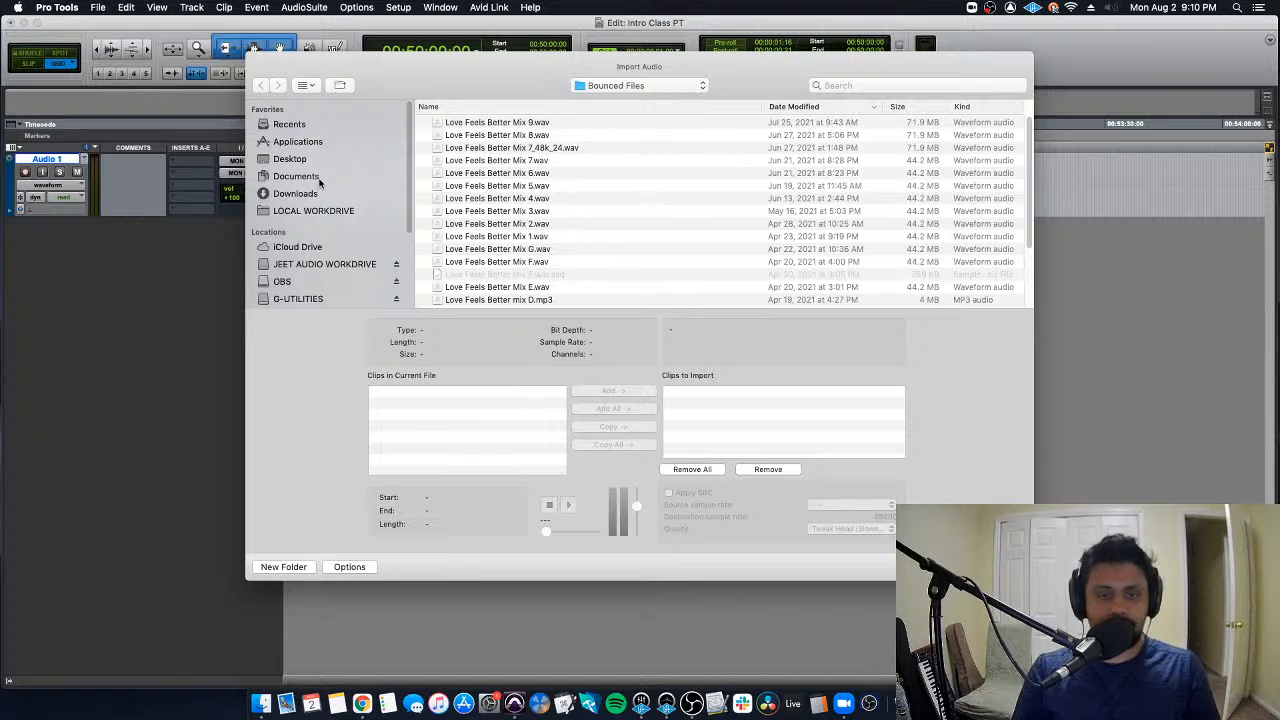
pyautogui.scroll(-4, 320, 186)
pyautogui.click(316, 242)
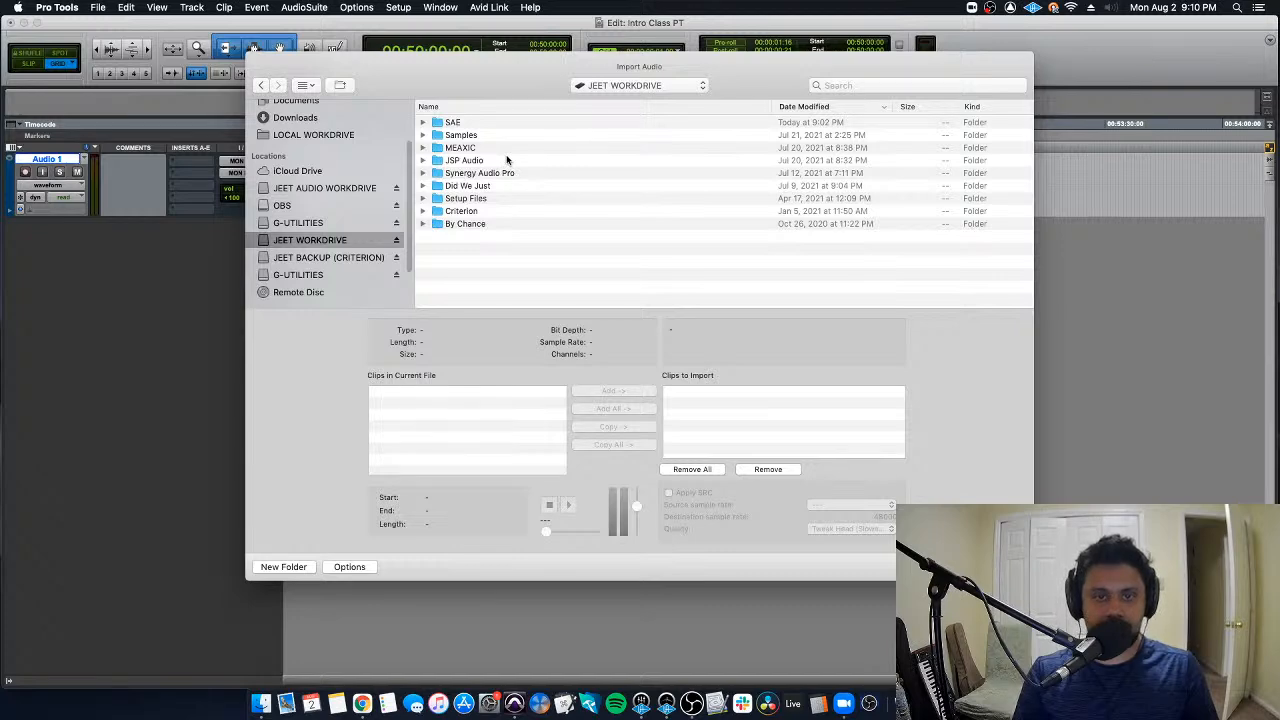
pyautogui.doubleClick(490, 124)
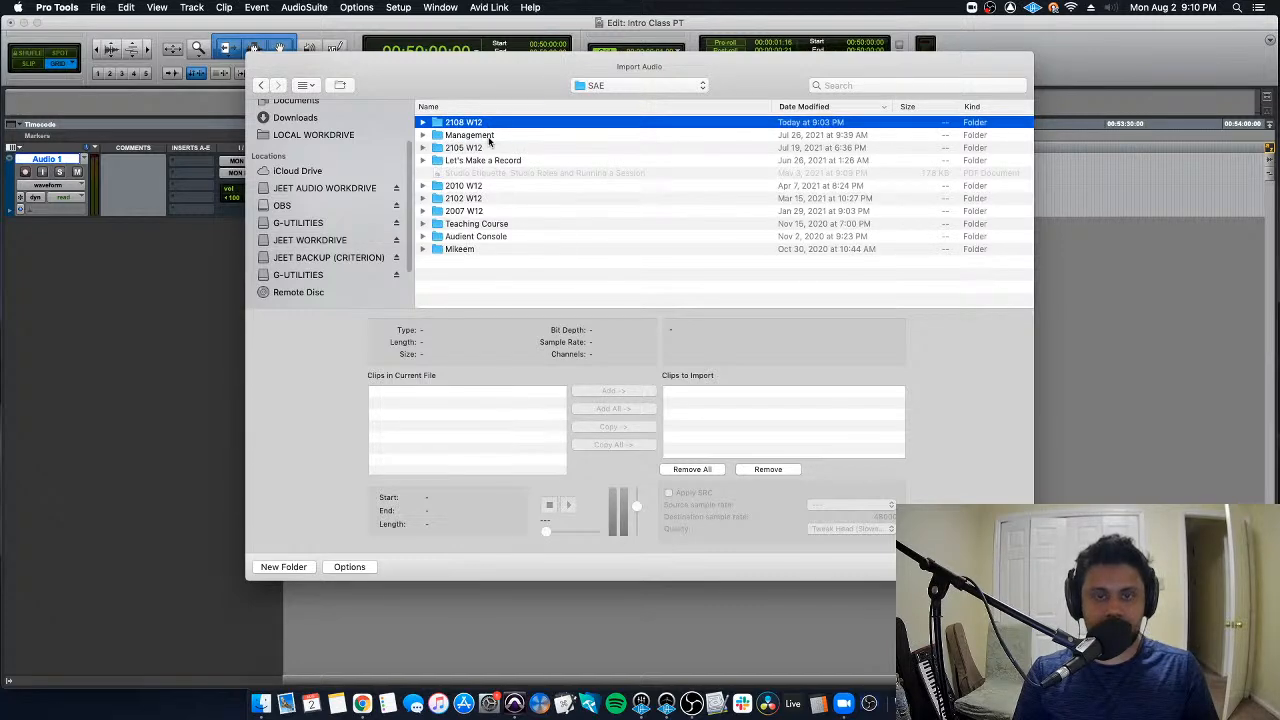
# - Browse through Let's Make a Record and the artist's folder to the Bounced Files folder of Reassurance PT
pyautogui.doubleClick(503, 160)
pyautogui.doubleClick(489, 150)
pyautogui.doubleClick(498, 123)
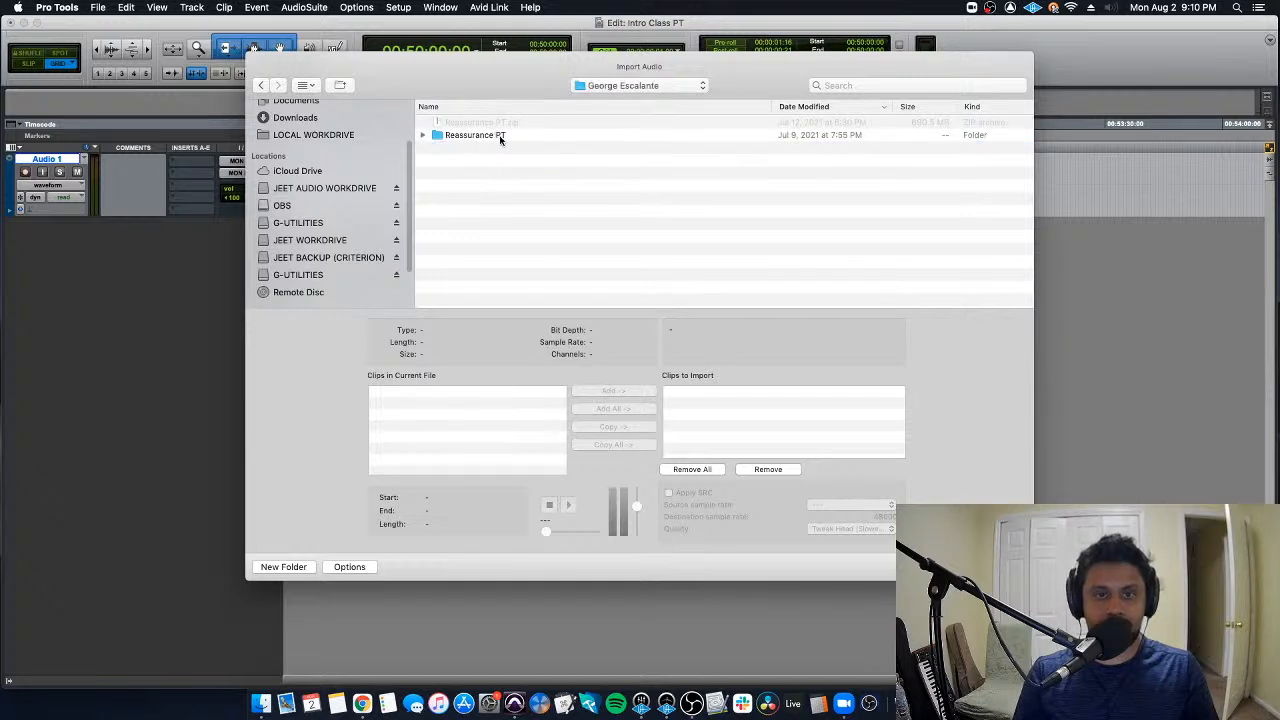
pyautogui.doubleClick(500, 138)
pyautogui.click(494, 175)
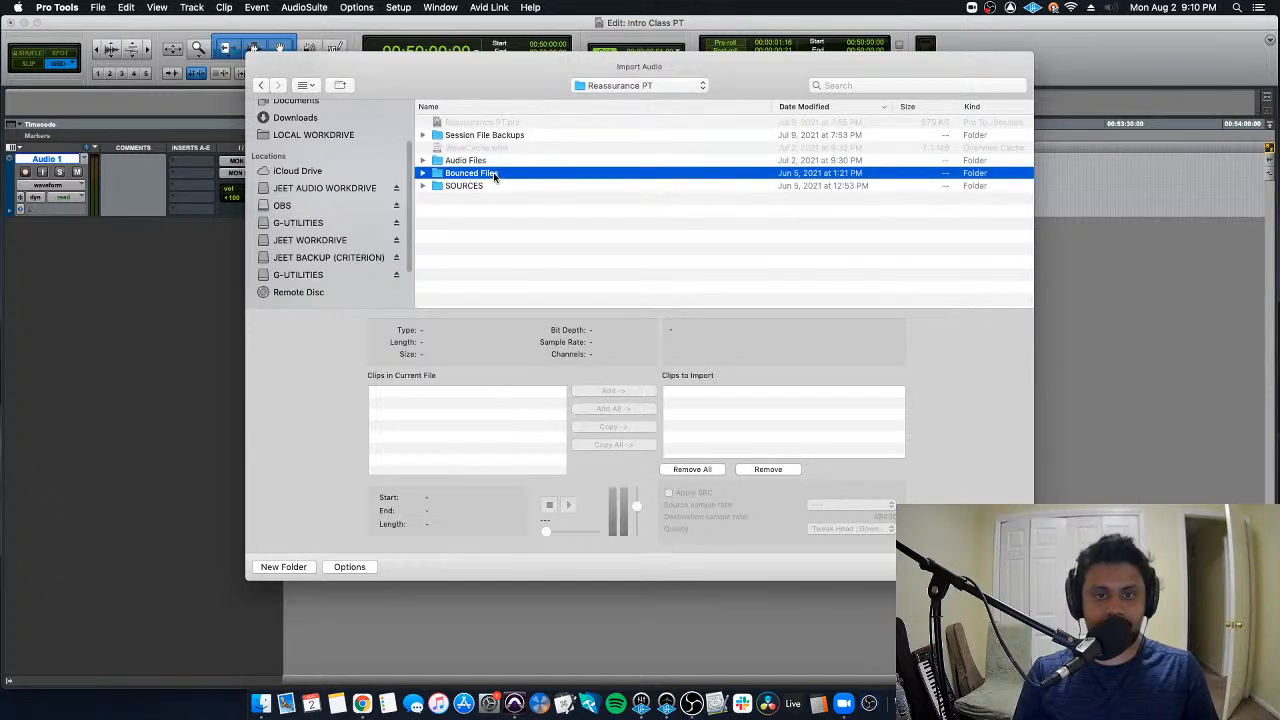
pyautogui.doubleClick(494, 175)
# - Select Reassurance Rough Bnc.wav as the audio file to import
pyautogui.click(509, 123)
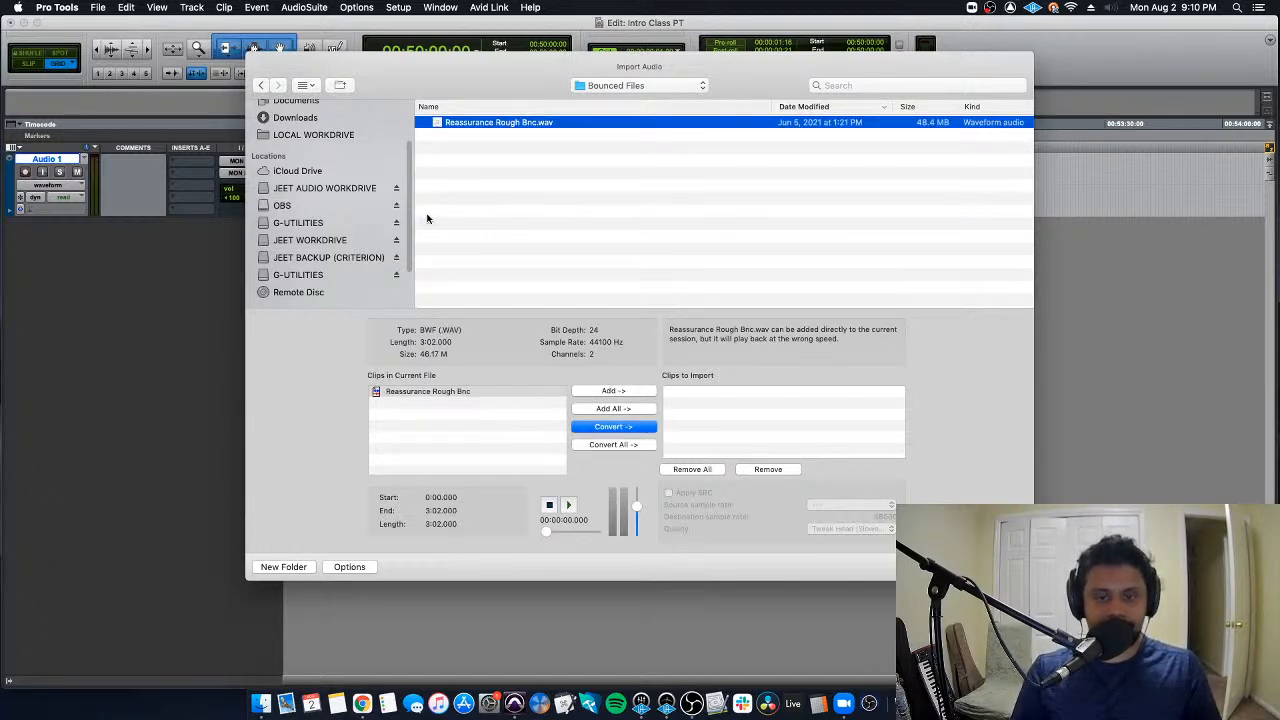
pyautogui.click(491, 161)
pyautogui.click(515, 122)
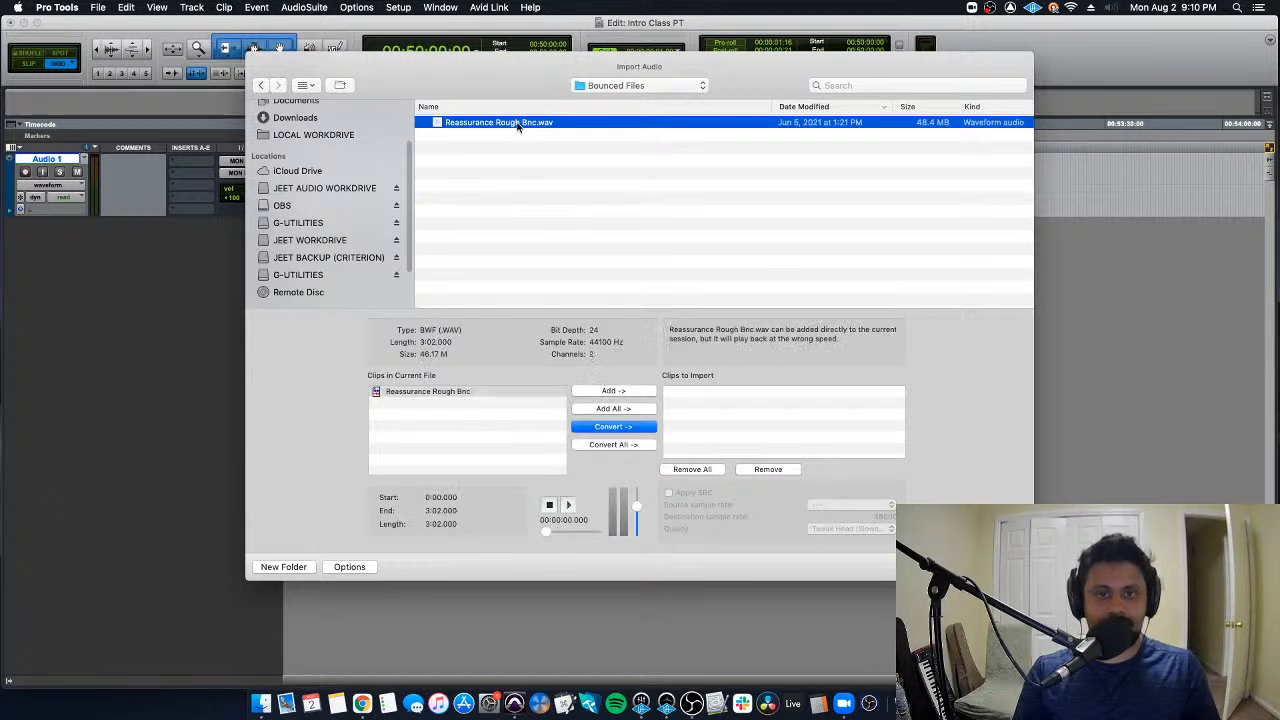
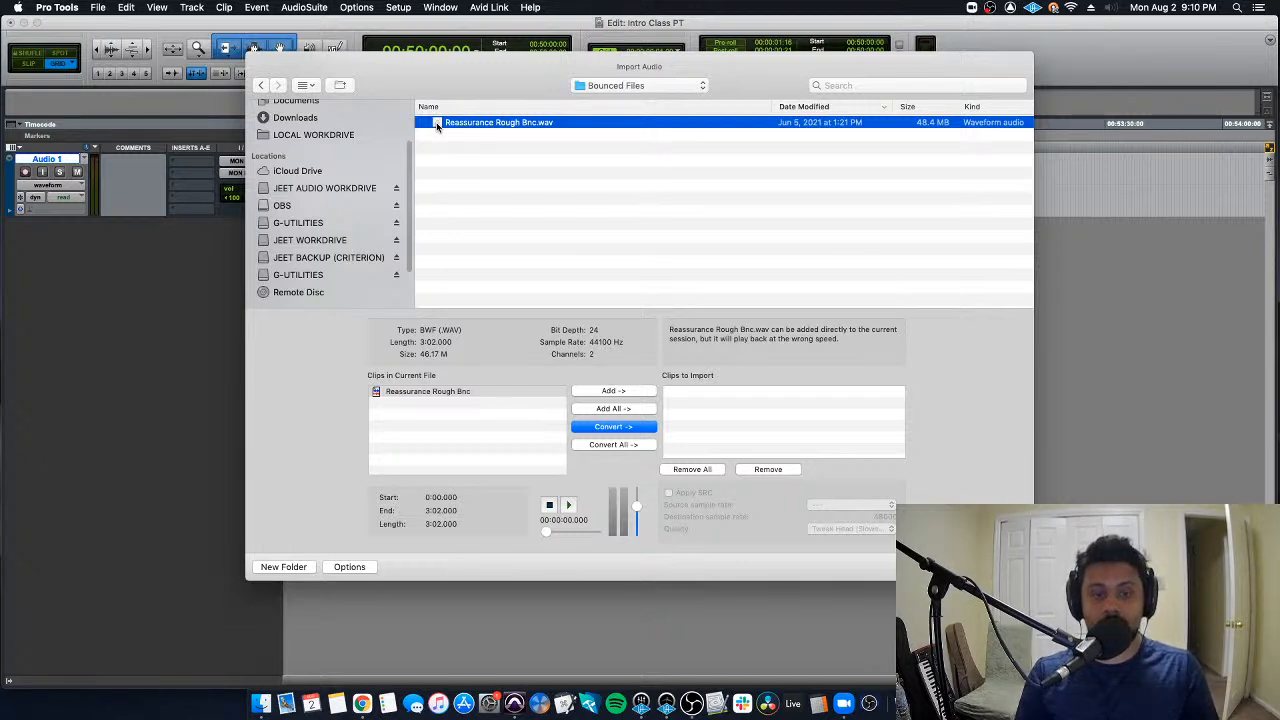
# - Return to the work drive's root and browse through JSP Audio and Far Too High (Quarantine Cover) to its Bounced Files folder
pyautogui.click(260, 87)
pyautogui.click(260, 87)
pyautogui.click(260, 87)
pyautogui.click(260, 87)
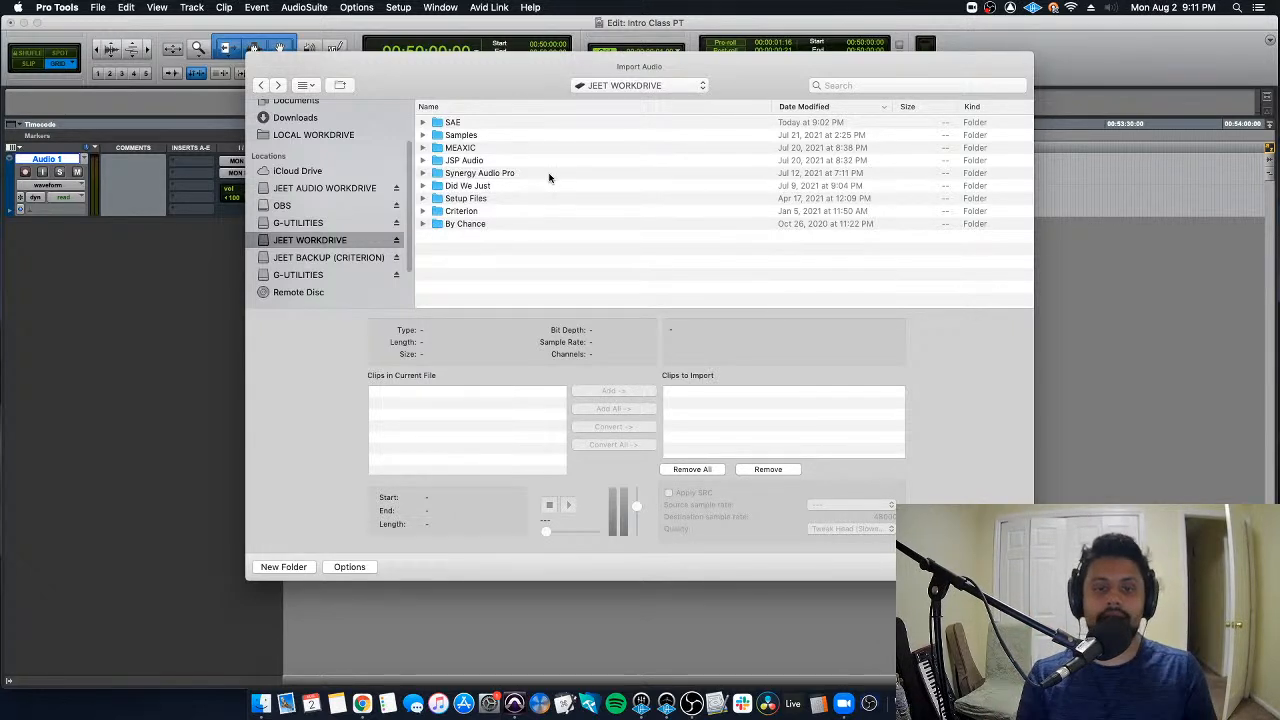
pyautogui.doubleClick(483, 163)
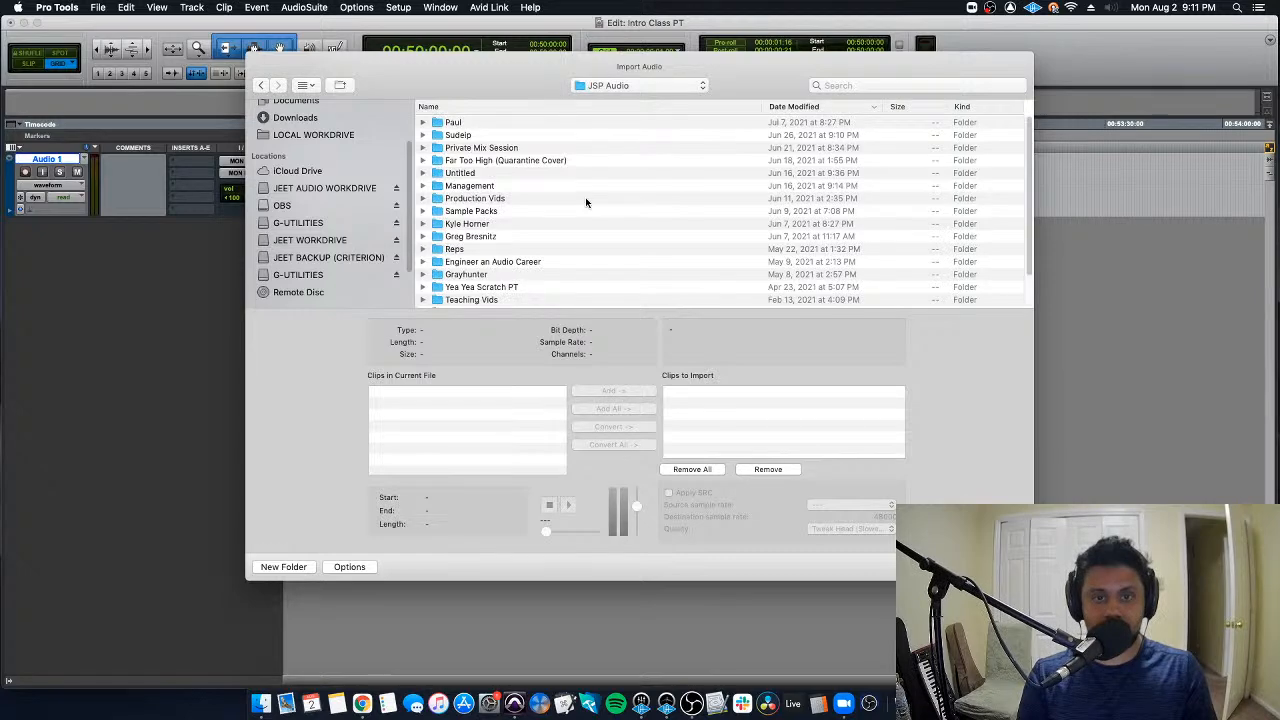
pyautogui.doubleClick(516, 161)
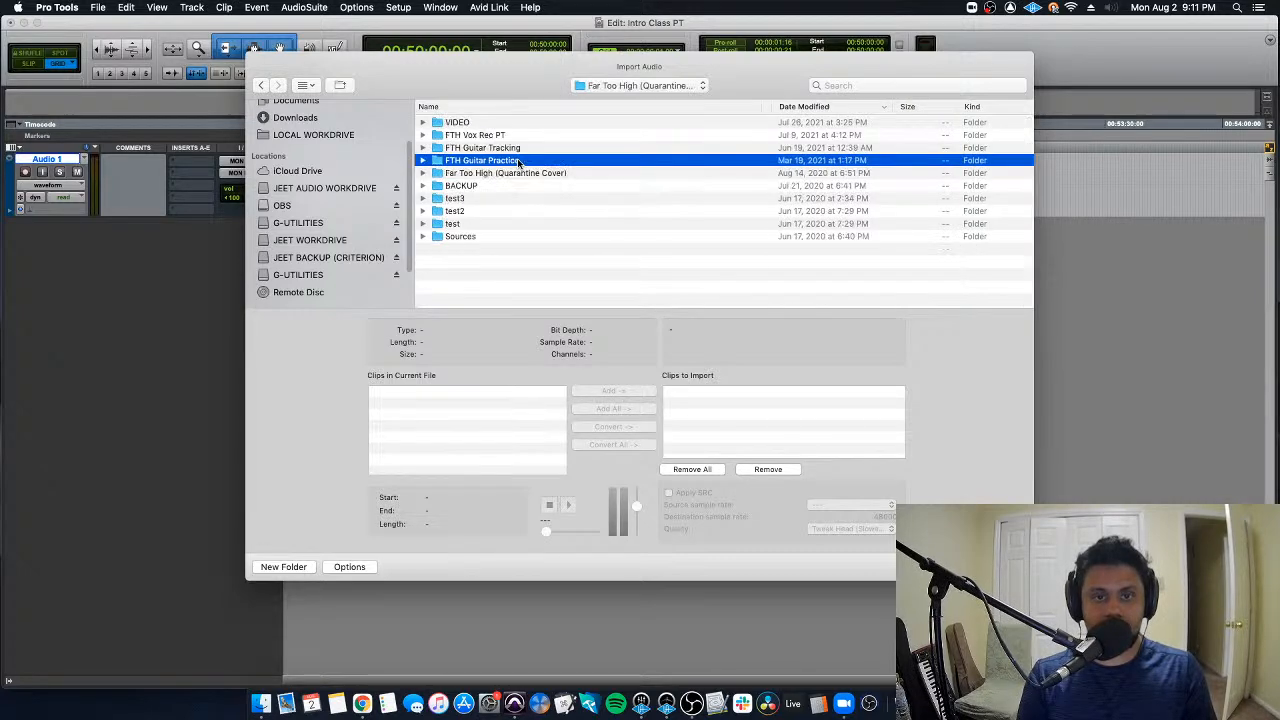
pyautogui.doubleClick(502, 173)
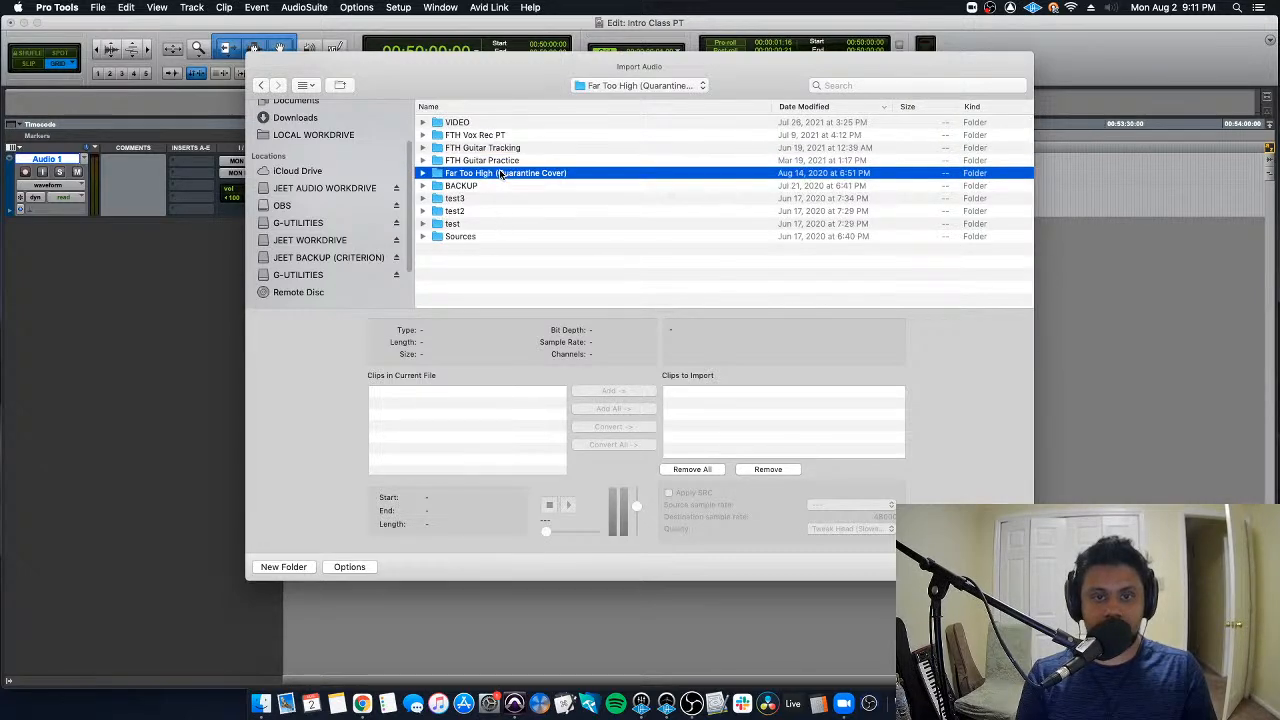
pyautogui.doubleClick(481, 125)
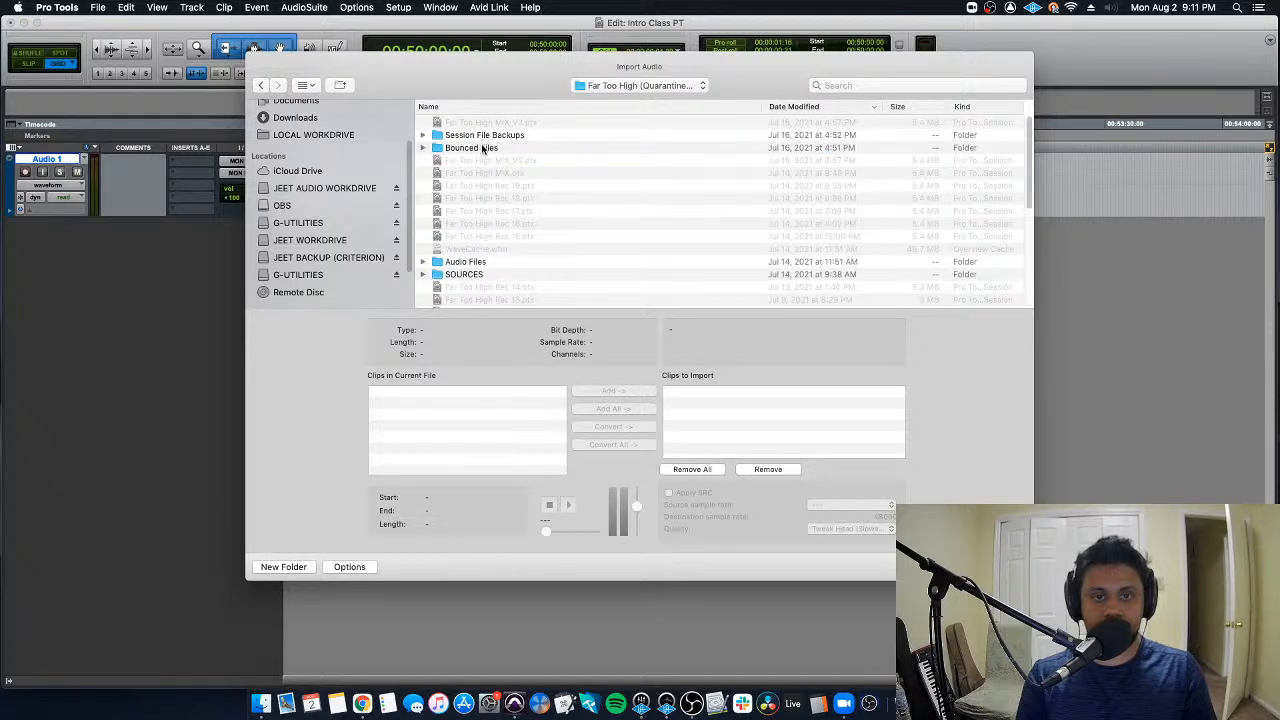
pyautogui.doubleClick(483, 147)
pyautogui.click(527, 124)
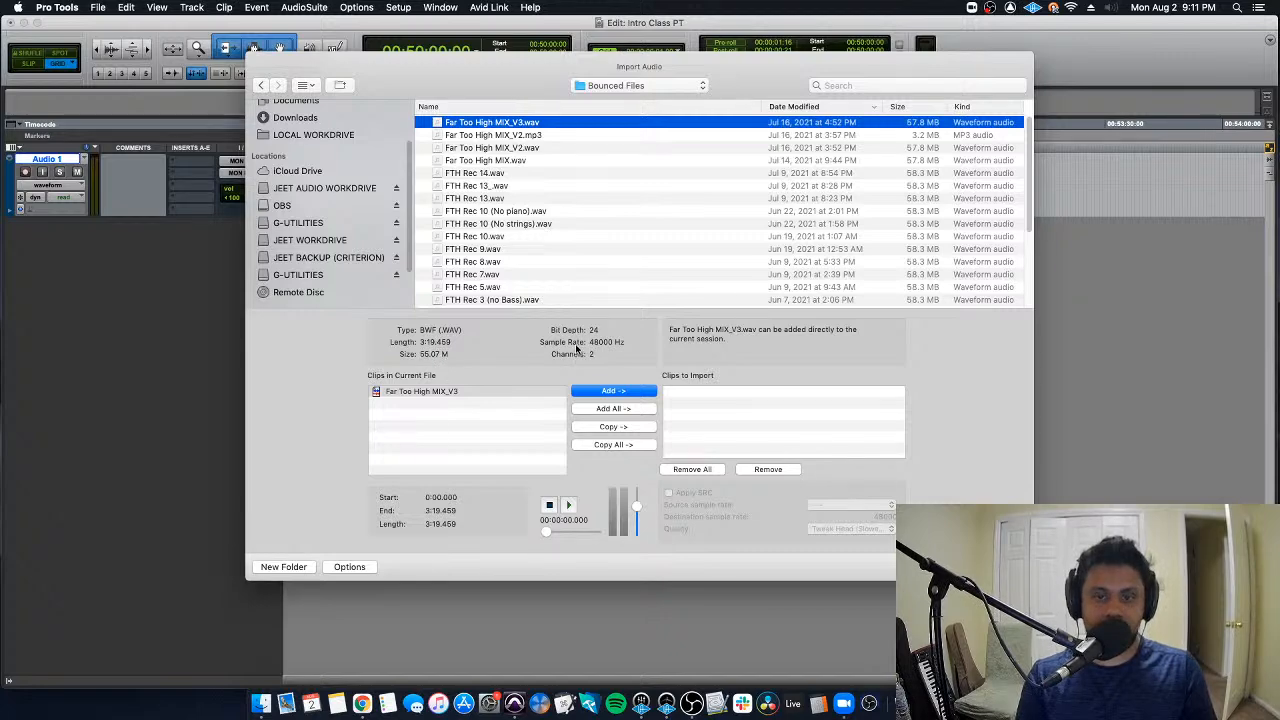
pyautogui.moveTo(549, 331)
pyautogui.mouseDown()
pyautogui.moveTo(590, 331)
pyautogui.moveTo(564, 331)
pyautogui.mouseUp()
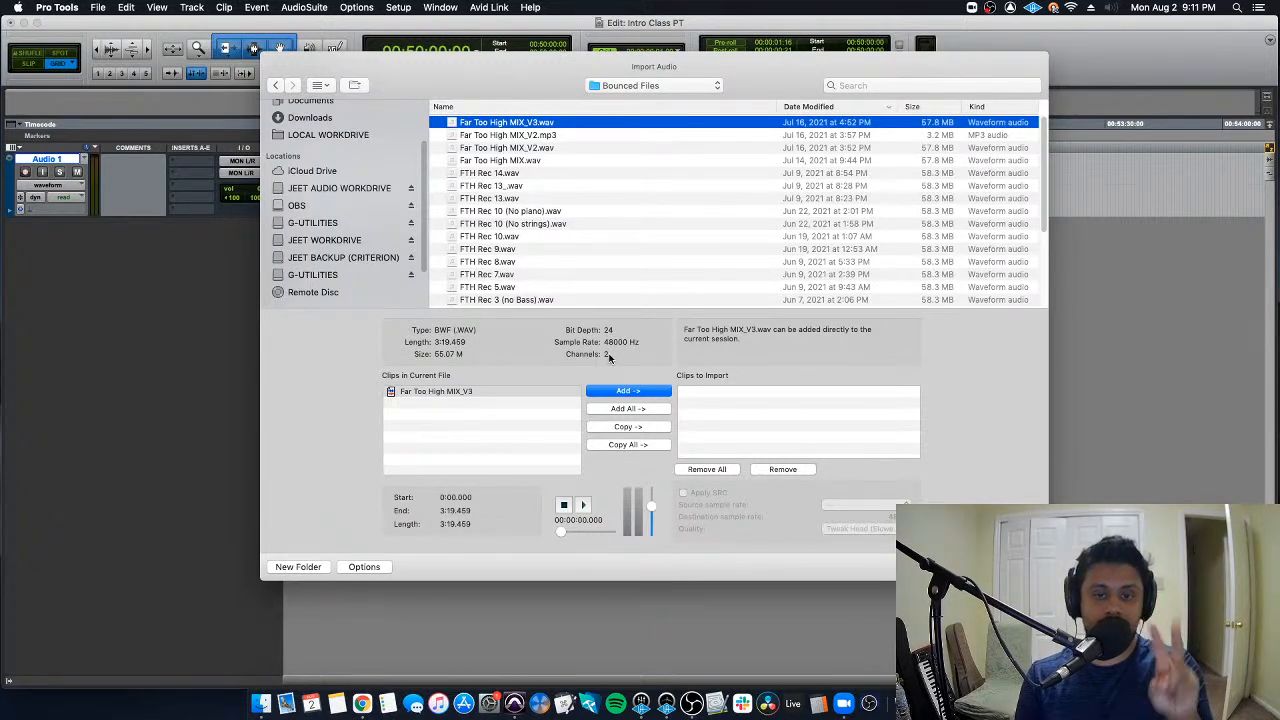
pyautogui.doubleClick(463, 390)
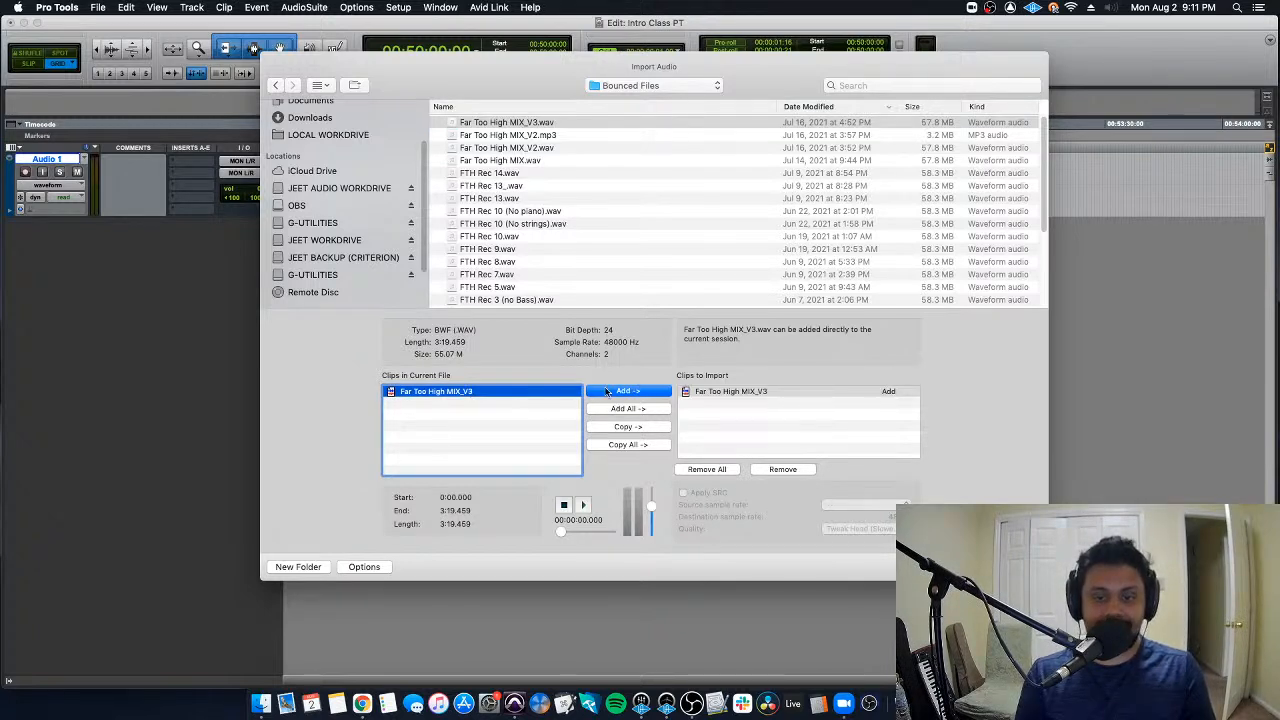
pyautogui.click(707, 469)
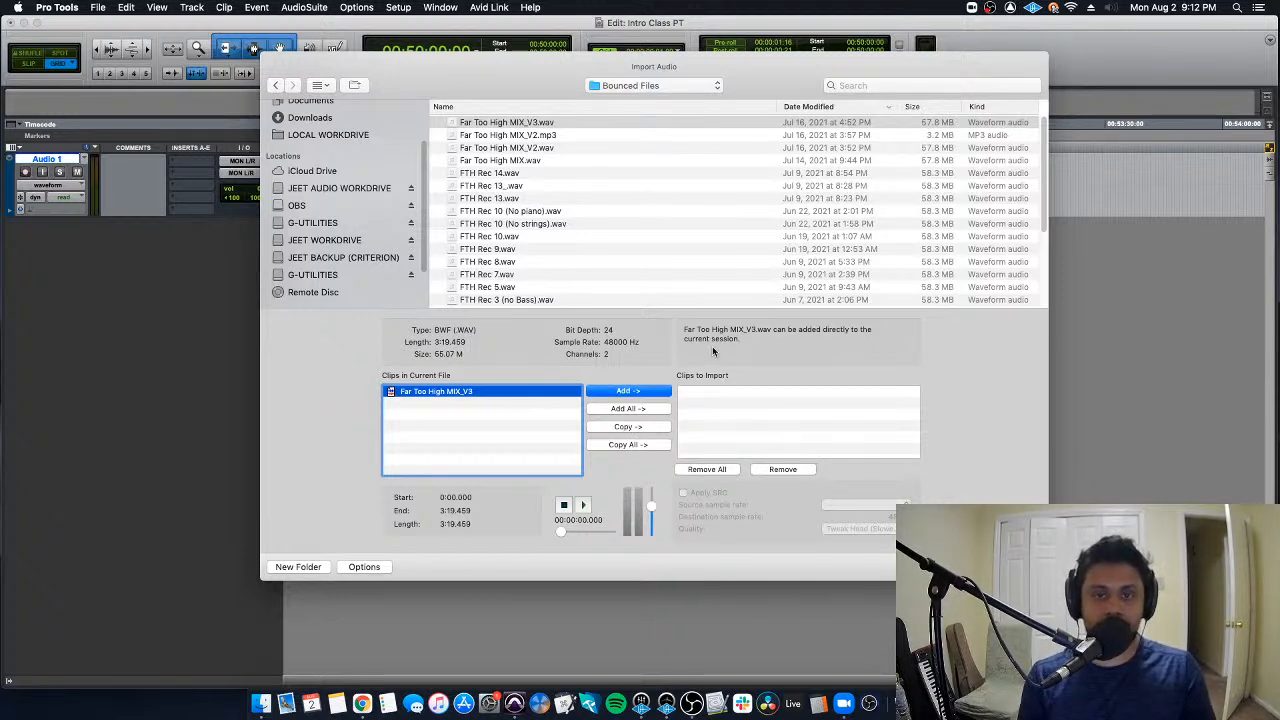
# - Cancel the audio import and delete the empty Audio 1 track
pyautogui.click(938, 567)
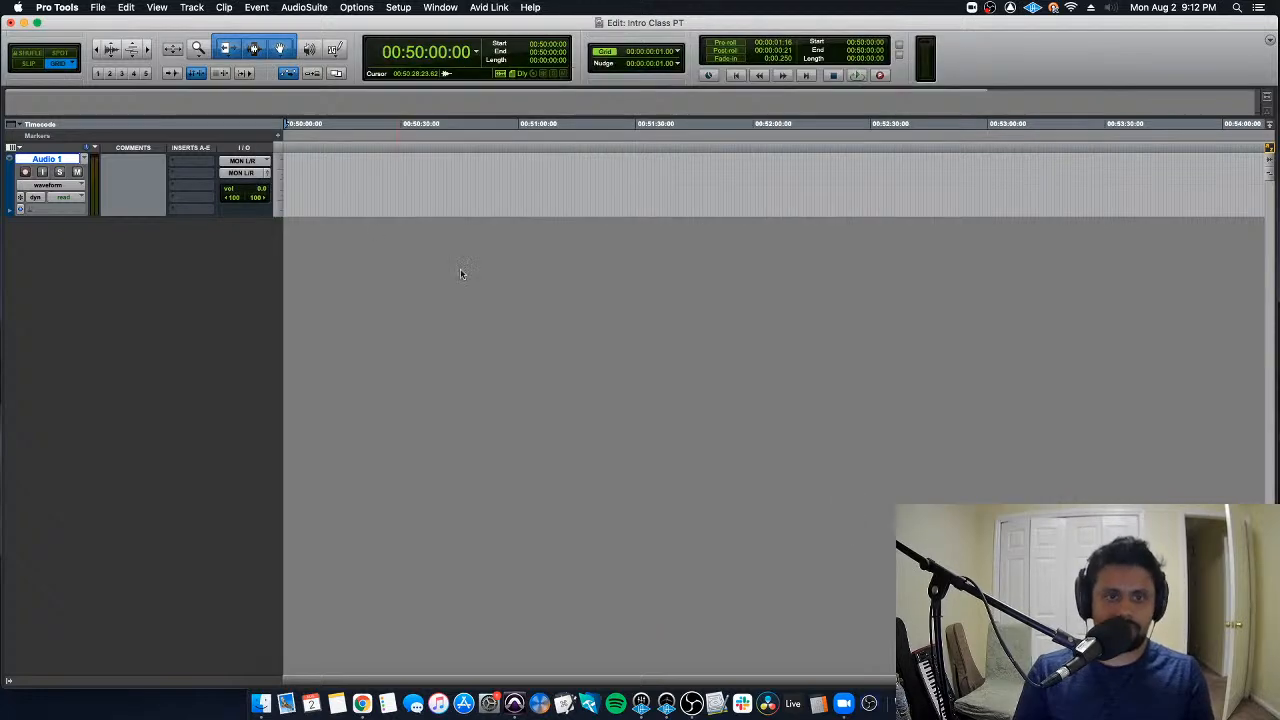
pyautogui.rightClick(64, 157)
pyautogui.click(148, 360)
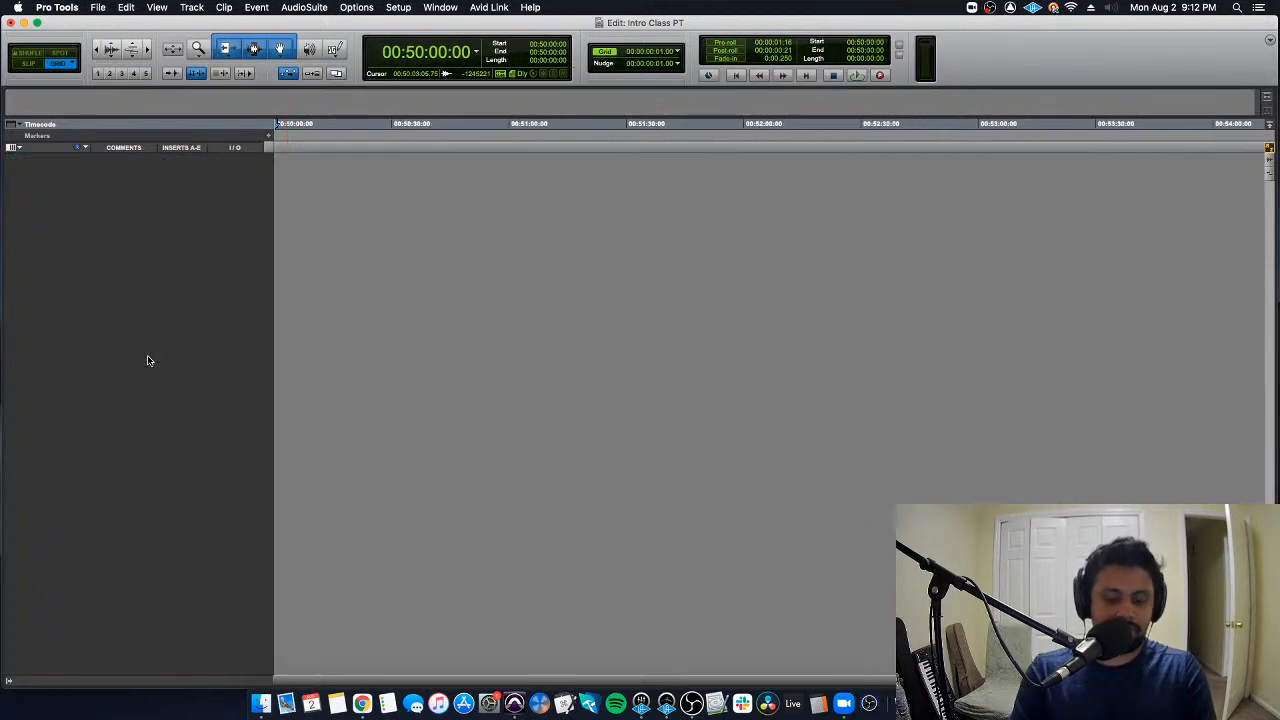
# - Import Far Too High MIX_V2.wav with Add onto a new track, using the Spot location and its proposed timecode
pyautogui.press('super+shift+i')
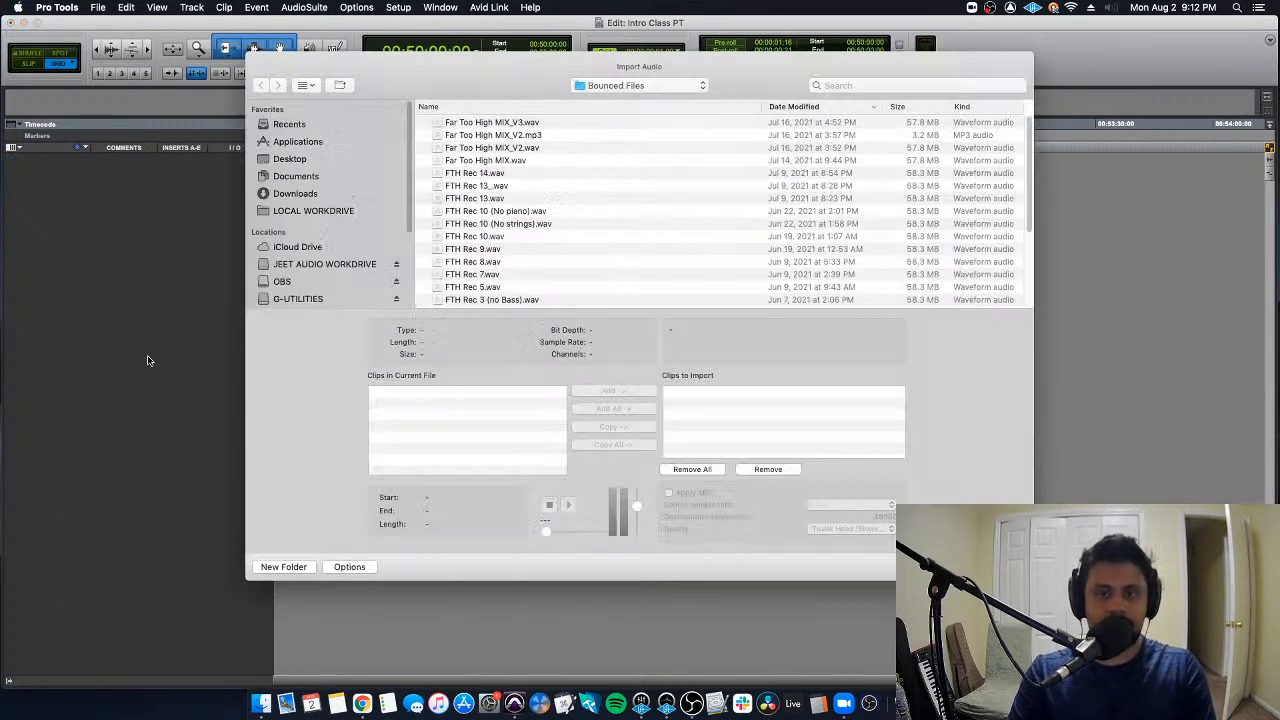
pyautogui.click(544, 148)
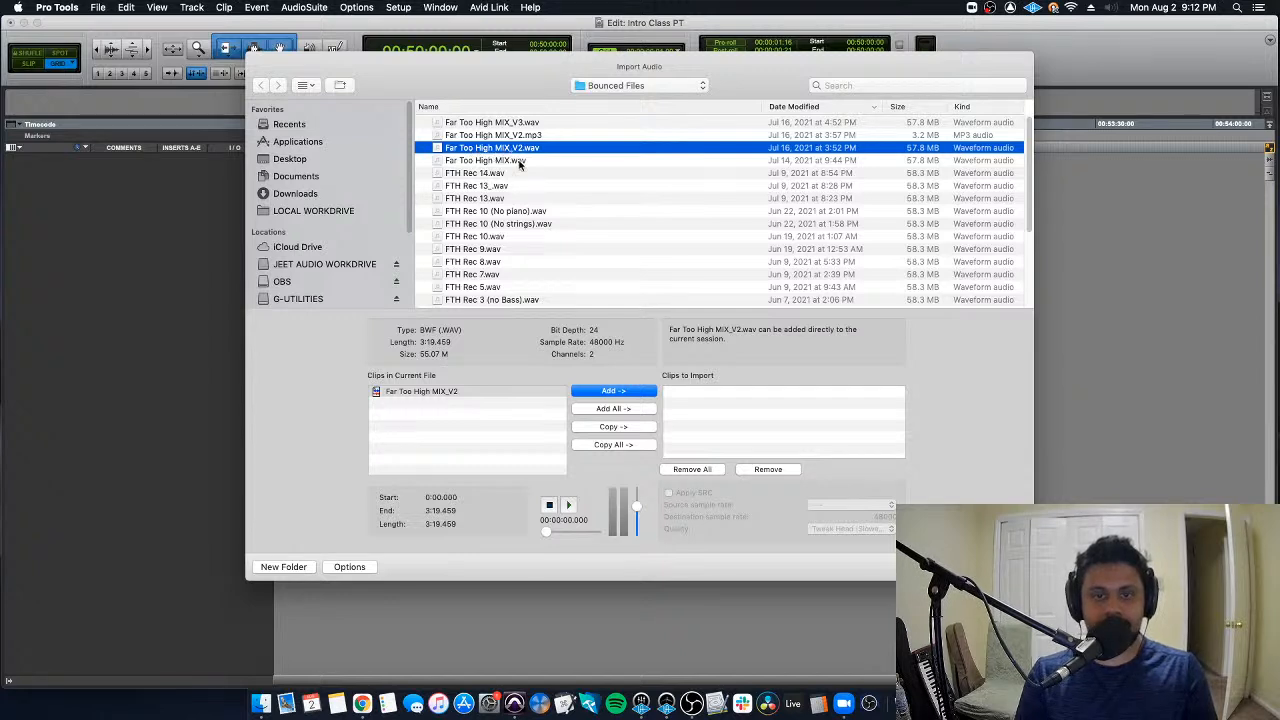
pyautogui.click(627, 393)
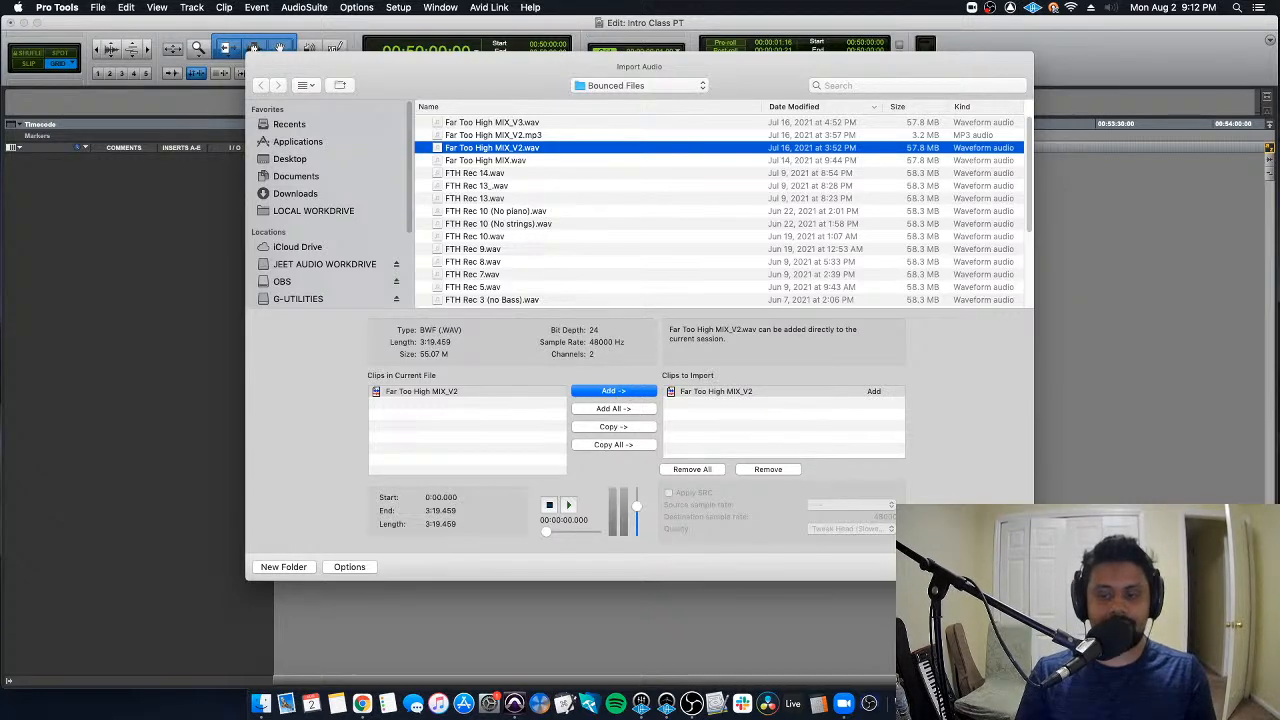
pyautogui.press('Return')
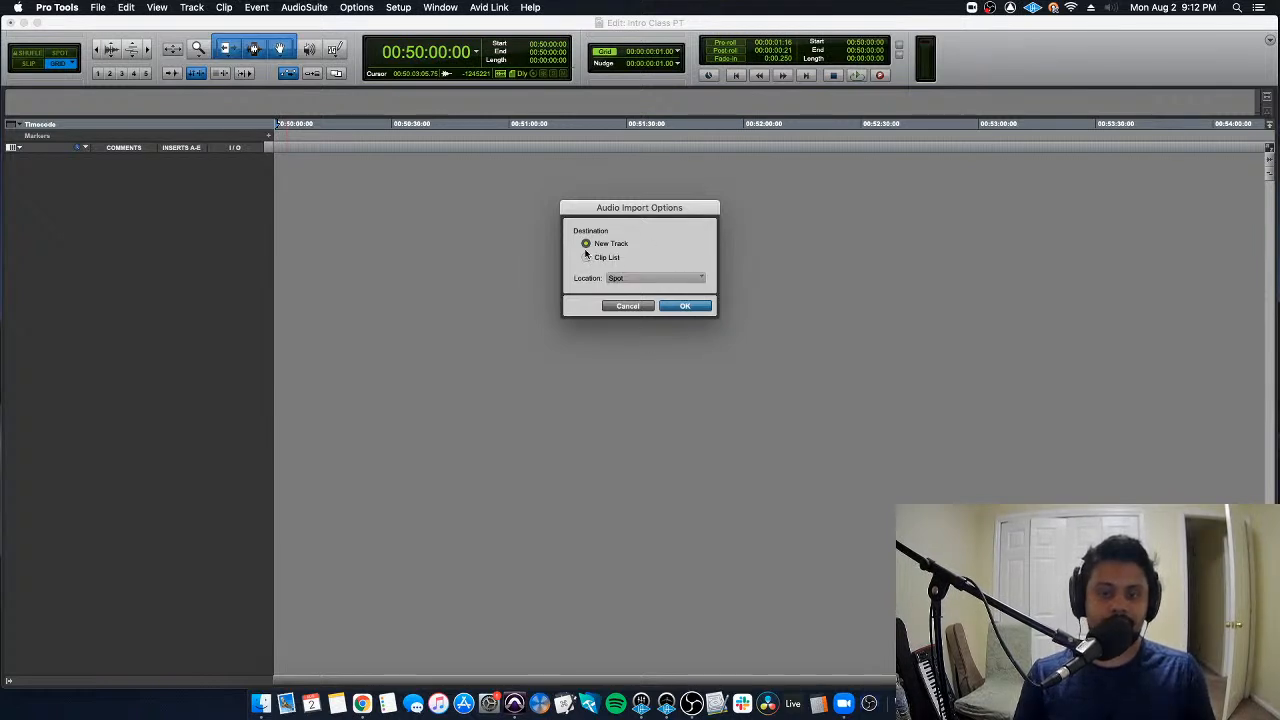
pyautogui.click(684, 306)
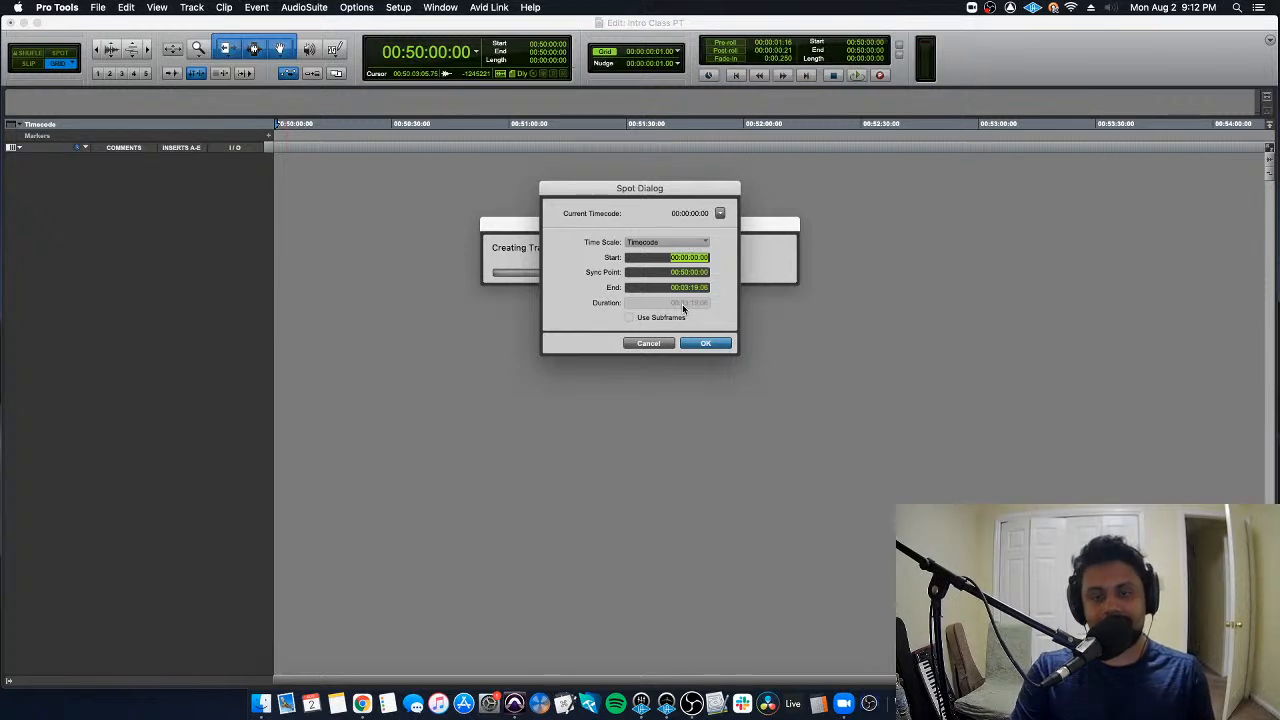
pyautogui.press('Return')
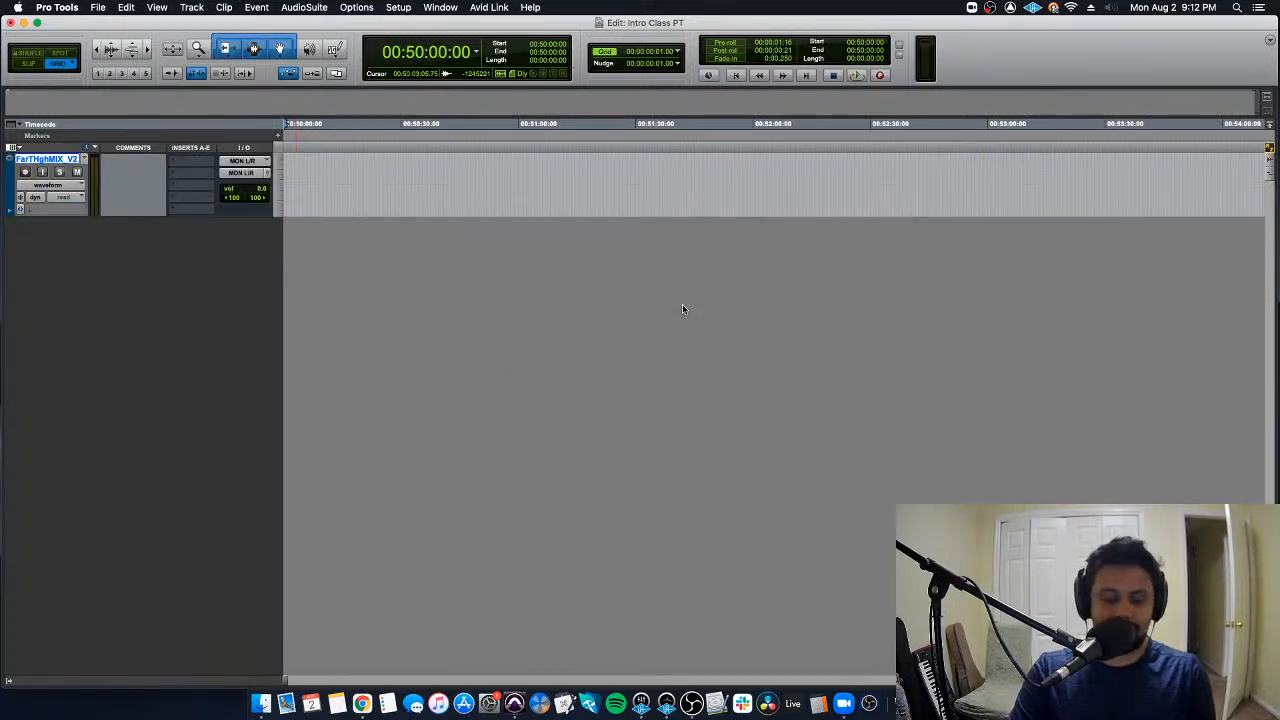
# - Play the imported Far Too High MIX_V2 clip from 00:51:08:05 and from 00:51:44:16, and stop playback
pyautogui.click(404, 183)
pyautogui.press('Return')
pyautogui.press('r')
pyautogui.press('r')
pyautogui.press('r')
pyautogui.moveTo(806, 205); pyautogui.dragTo(134, 154)
pyautogui.press('r')
pyautogui.press('r')
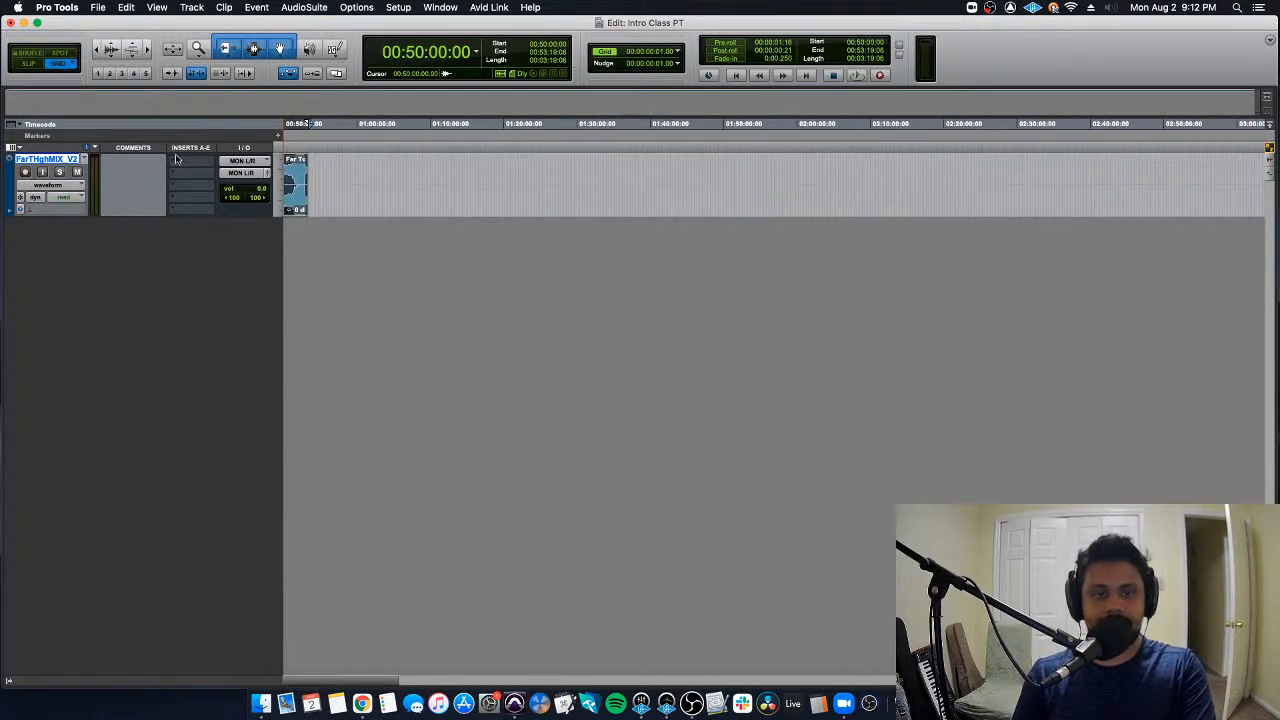
pyautogui.press('t')
pyautogui.press('t')
pyautogui.press('t')
pyautogui.press('t')
pyautogui.click(417, 163)
pyautogui.press('space')
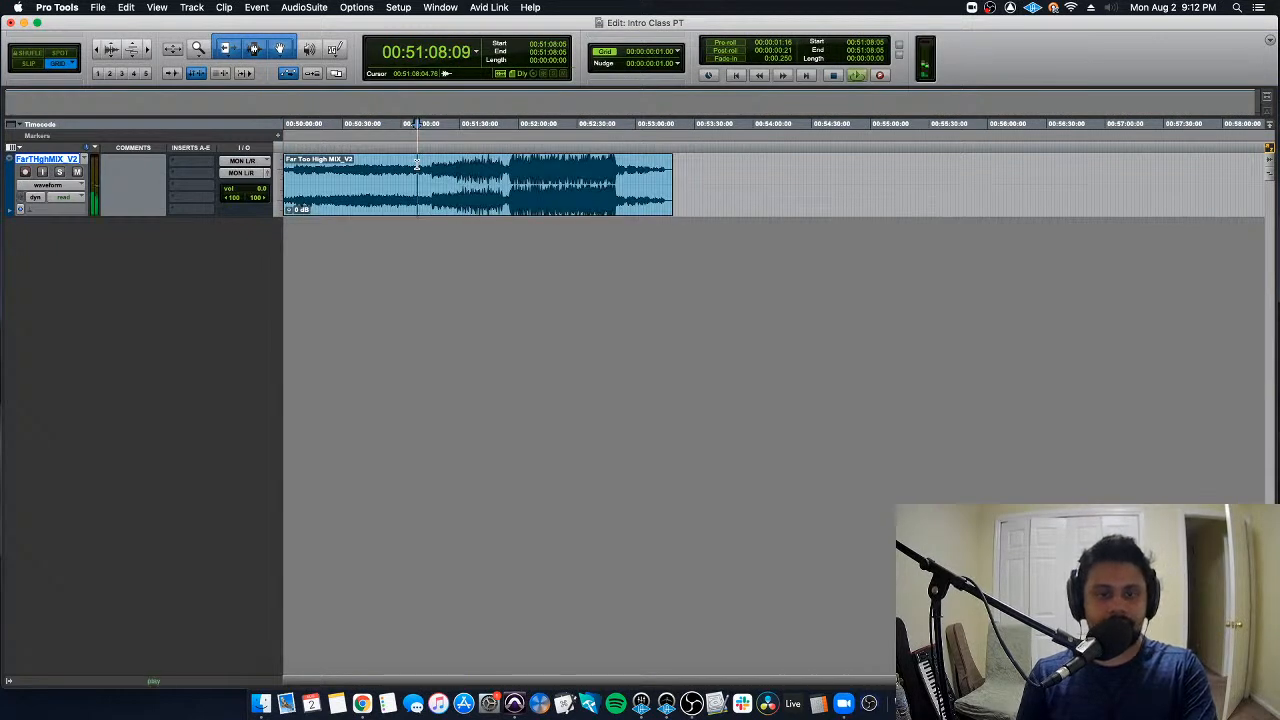
pyautogui.click(488, 152)
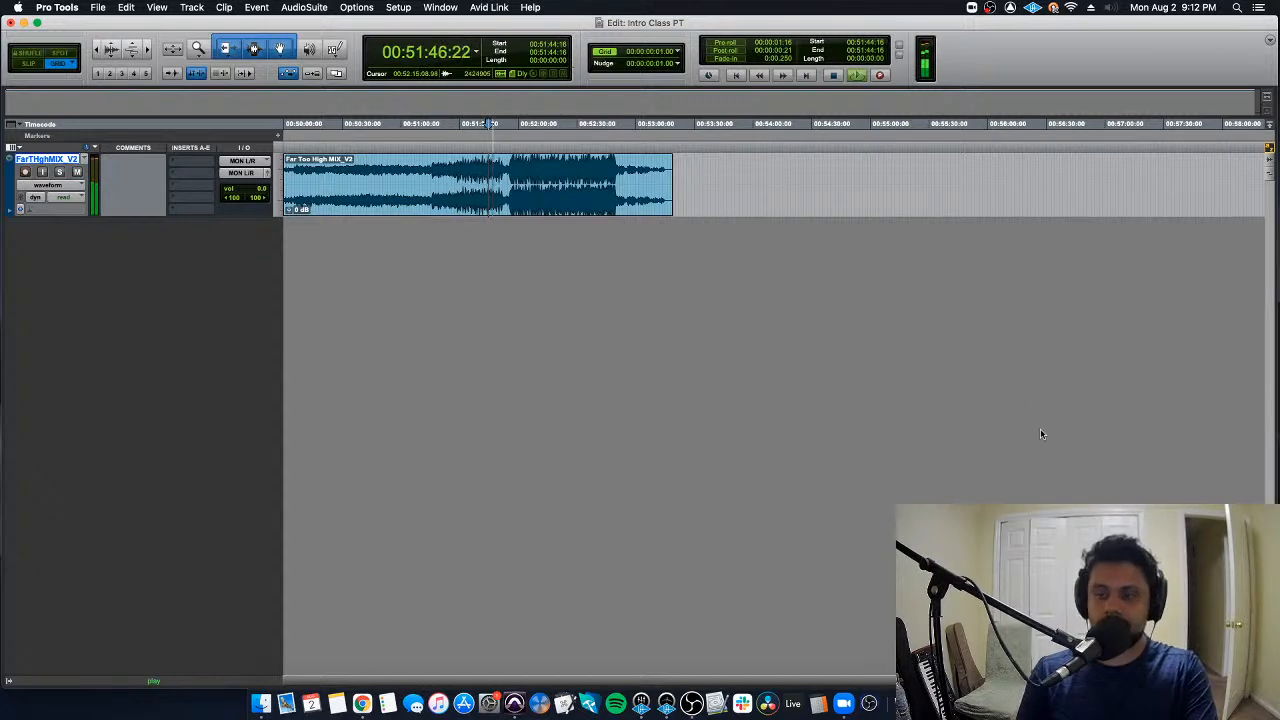
pyautogui.press('space')
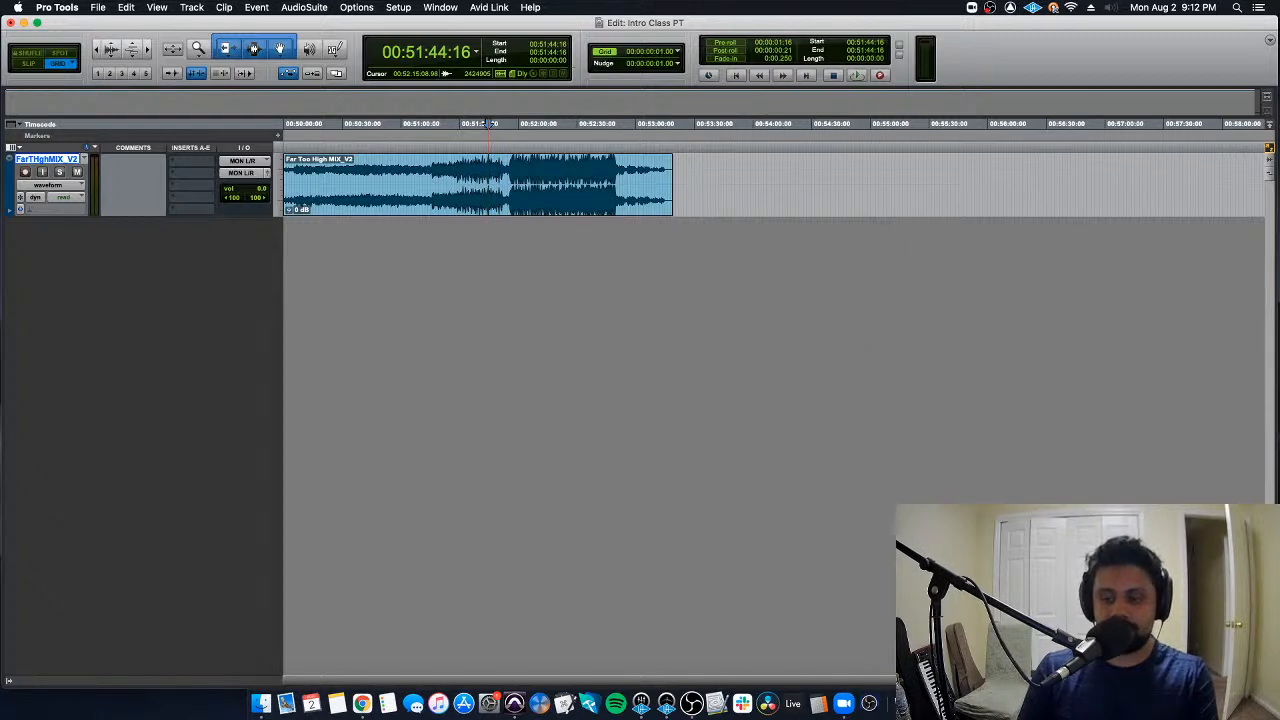
# - Show the Clips list, and switch to Finder to check the Audio Files folder of the Intro Class PT session
pyautogui.click(1270, 681)
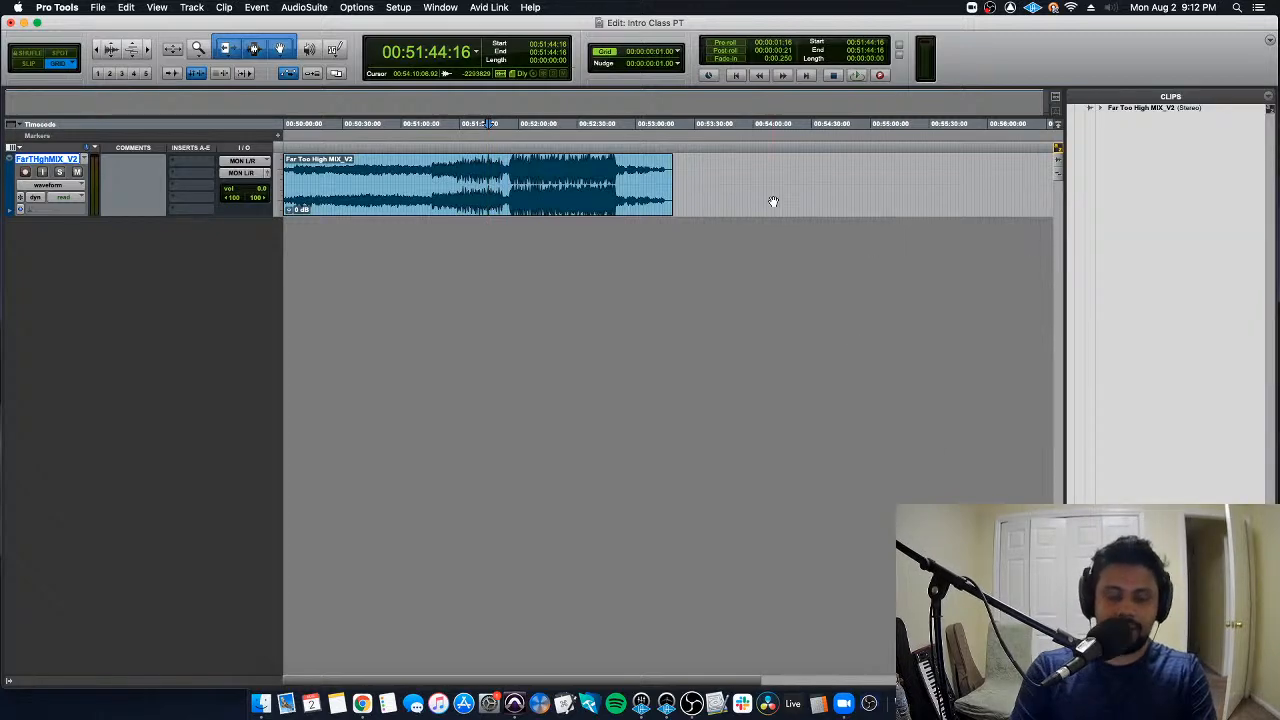
pyautogui.press('super+Tab')
pyautogui.click(477, 187)
pyautogui.moveTo(408, 112); pyautogui.dragTo(397, 114)
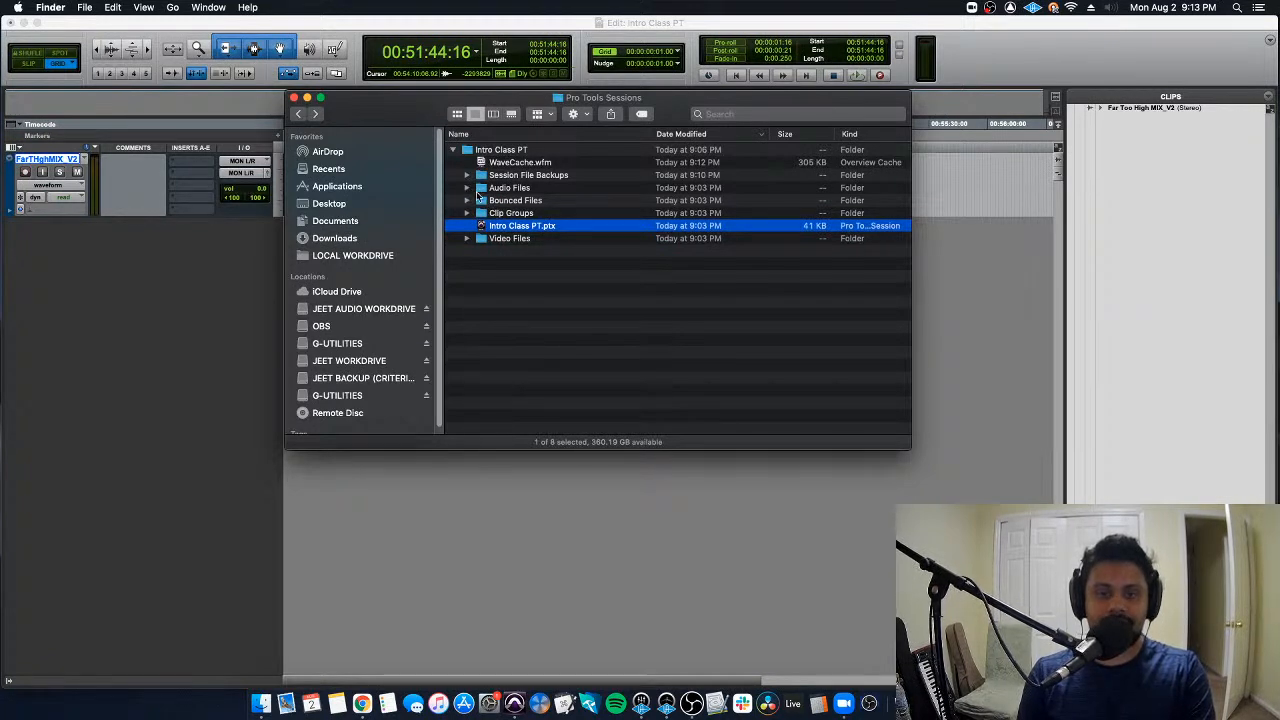
pyautogui.doubleClick(471, 191)
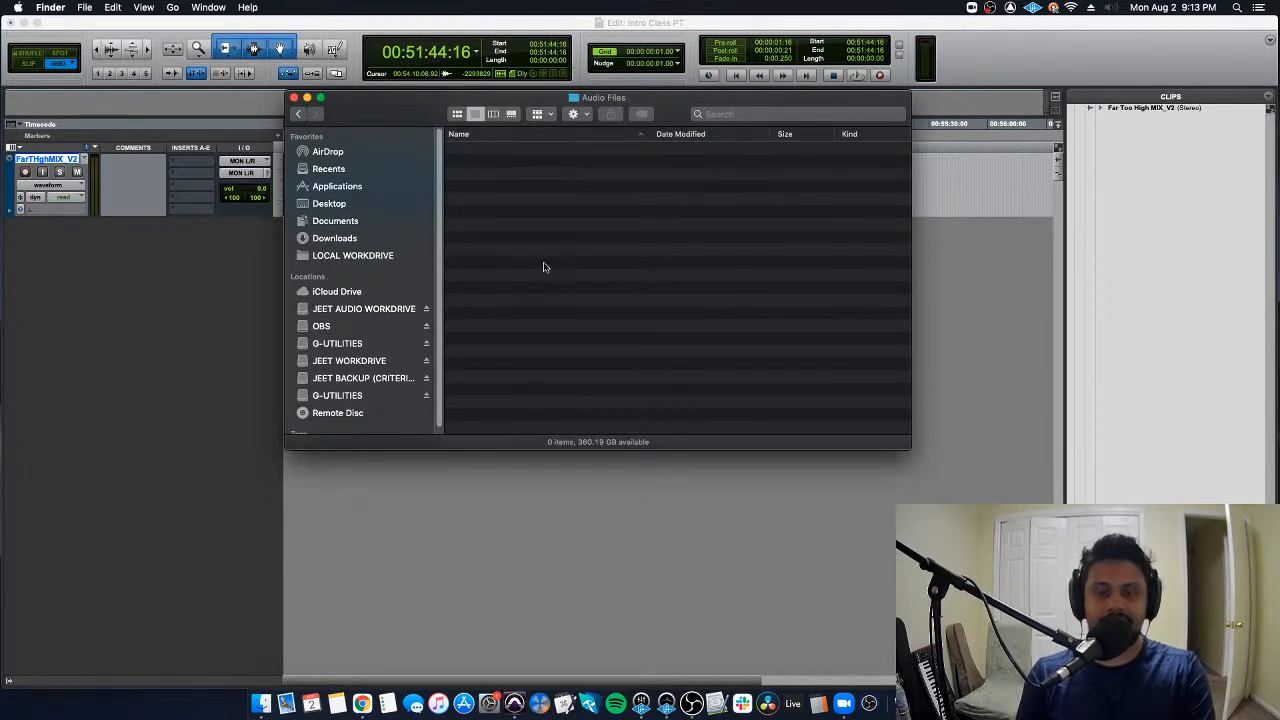
pyautogui.click(298, 113)
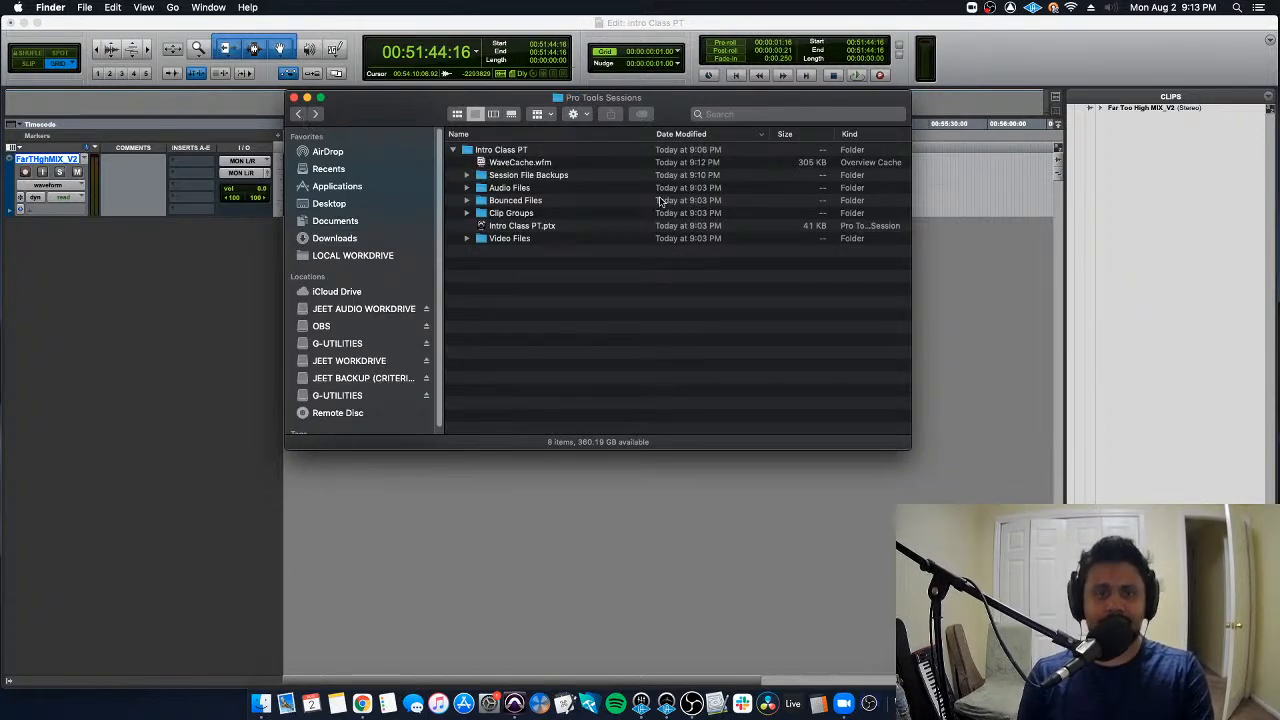
# - Switch back to Pro Tools and select the whole Far Too High MIX_V2 clip on its track
pyautogui.click(212, 279)
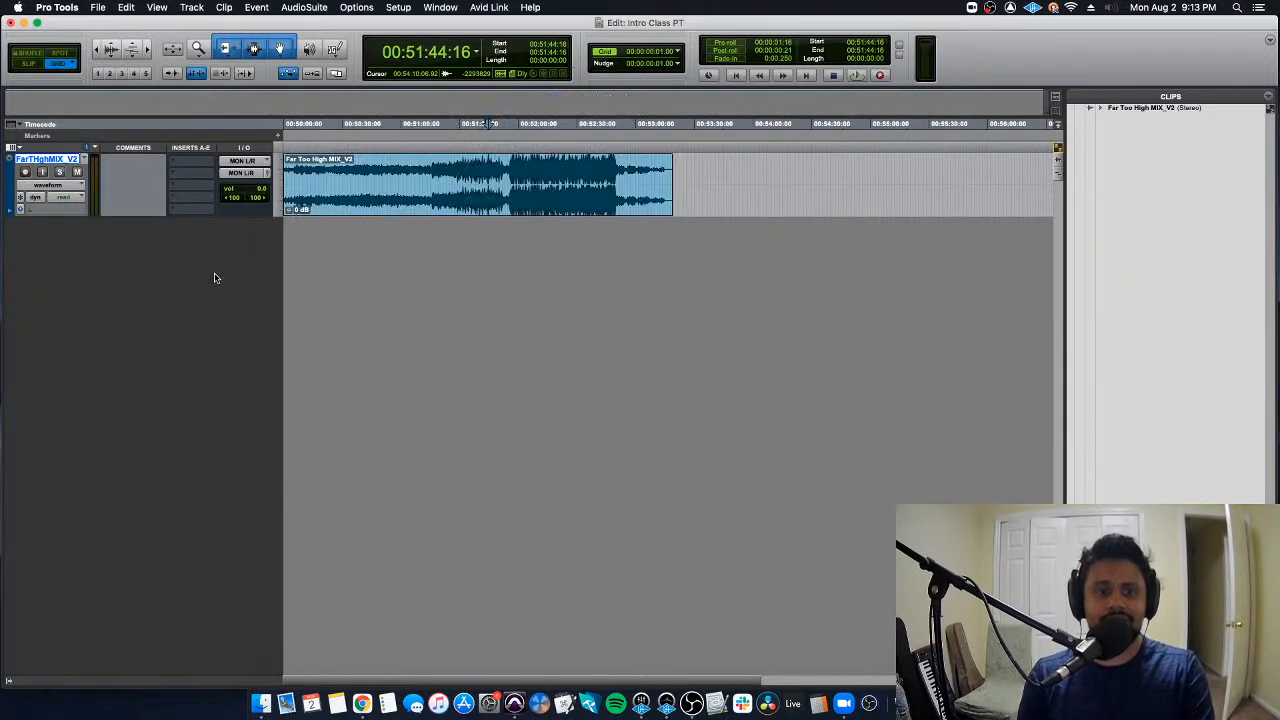
pyautogui.doubleClick(494, 162)
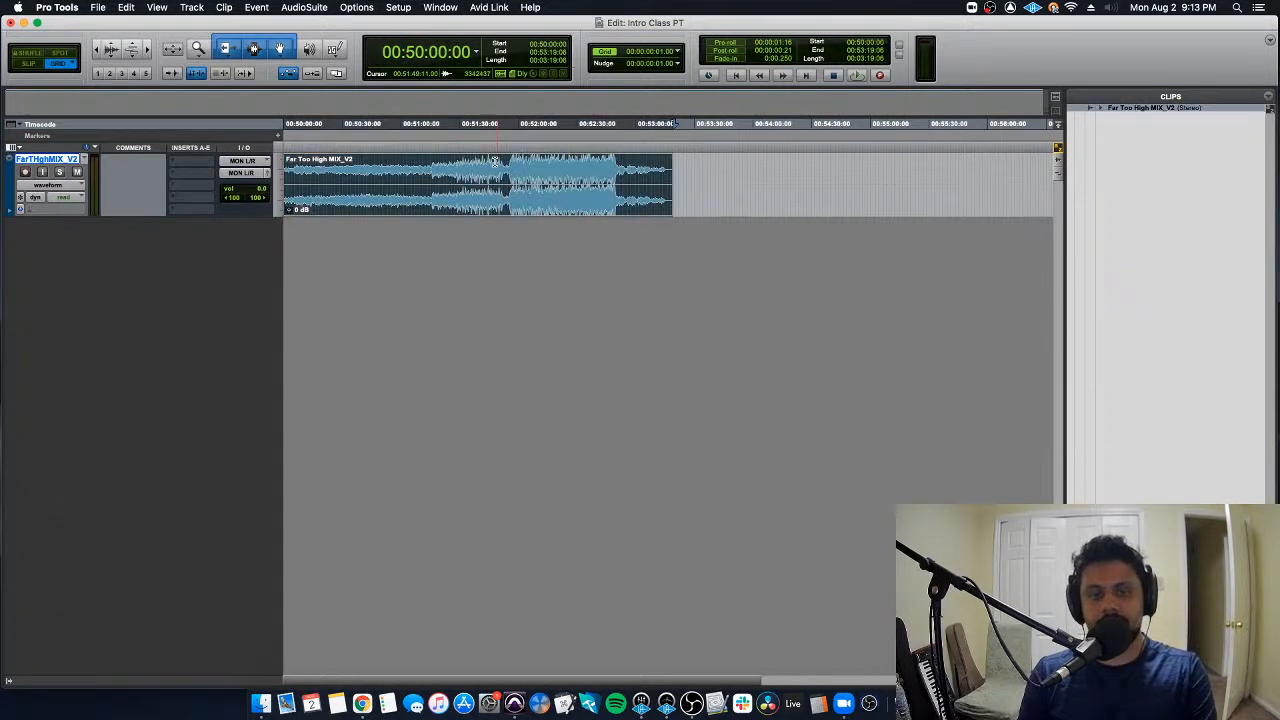
pyautogui.click(494, 161)
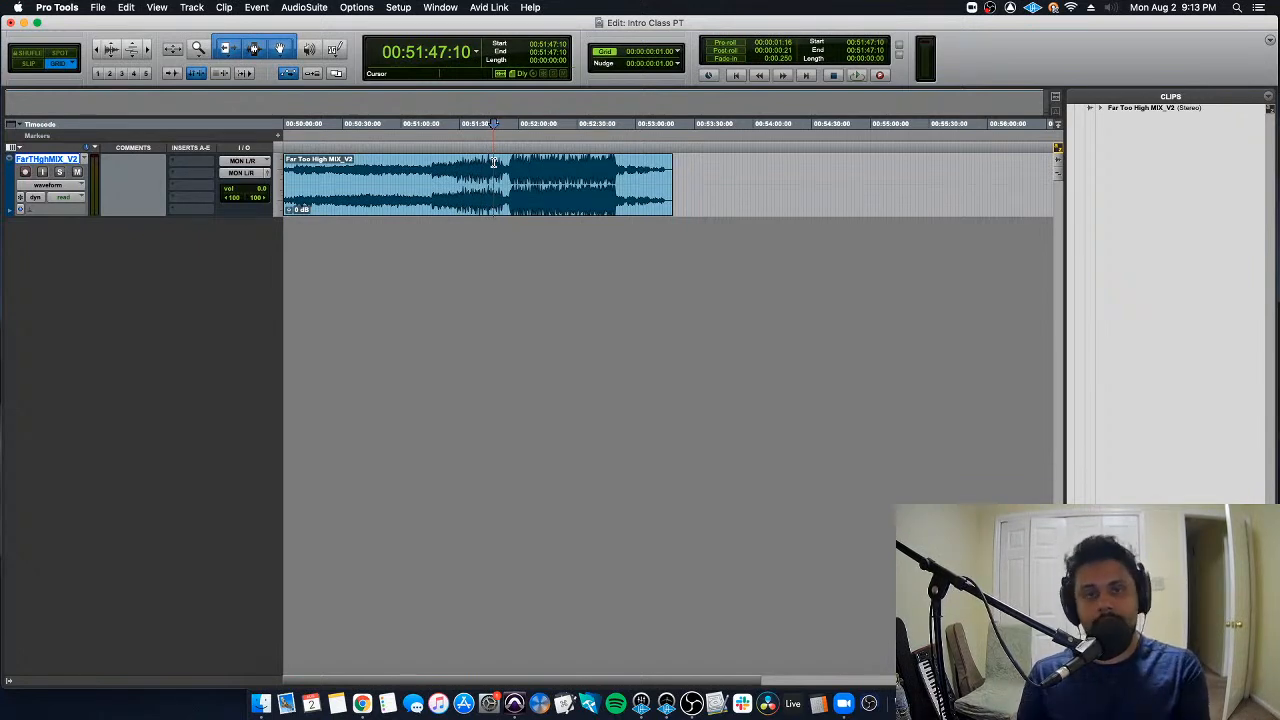
pyautogui.click(532, 197)
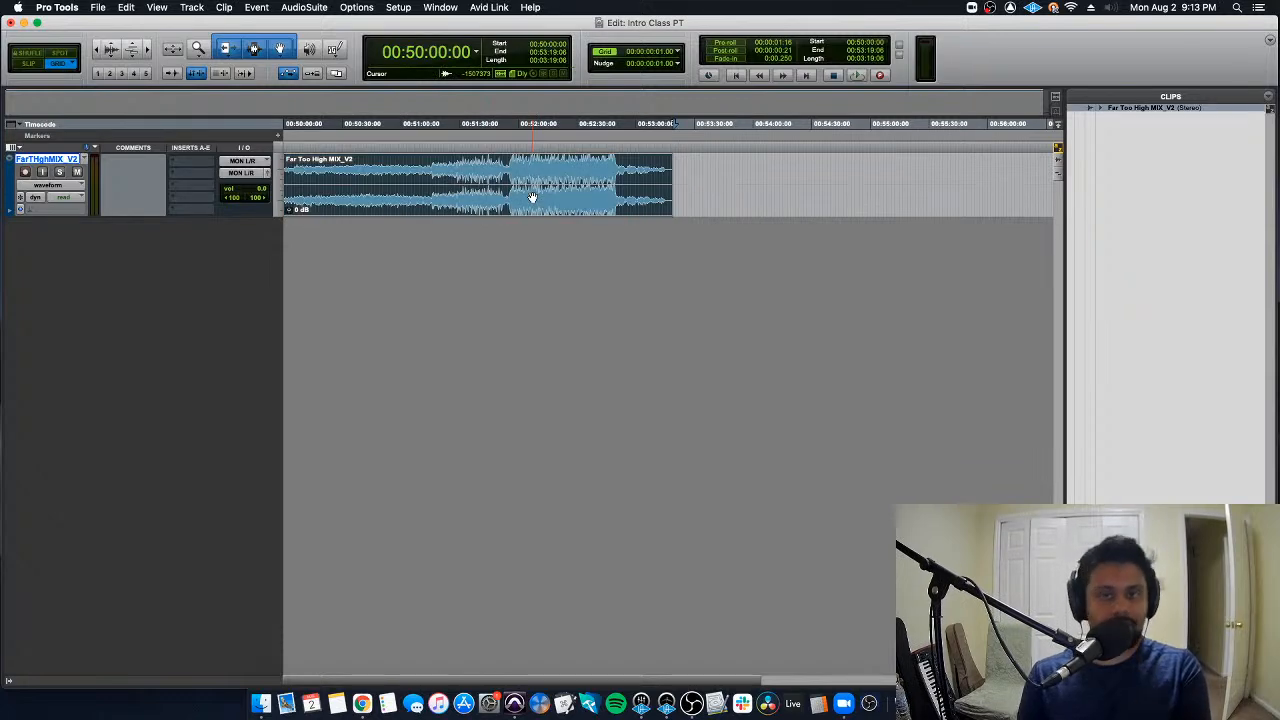
pyautogui.click(512, 167)
pyautogui.click(509, 167)
pyautogui.click(524, 202)
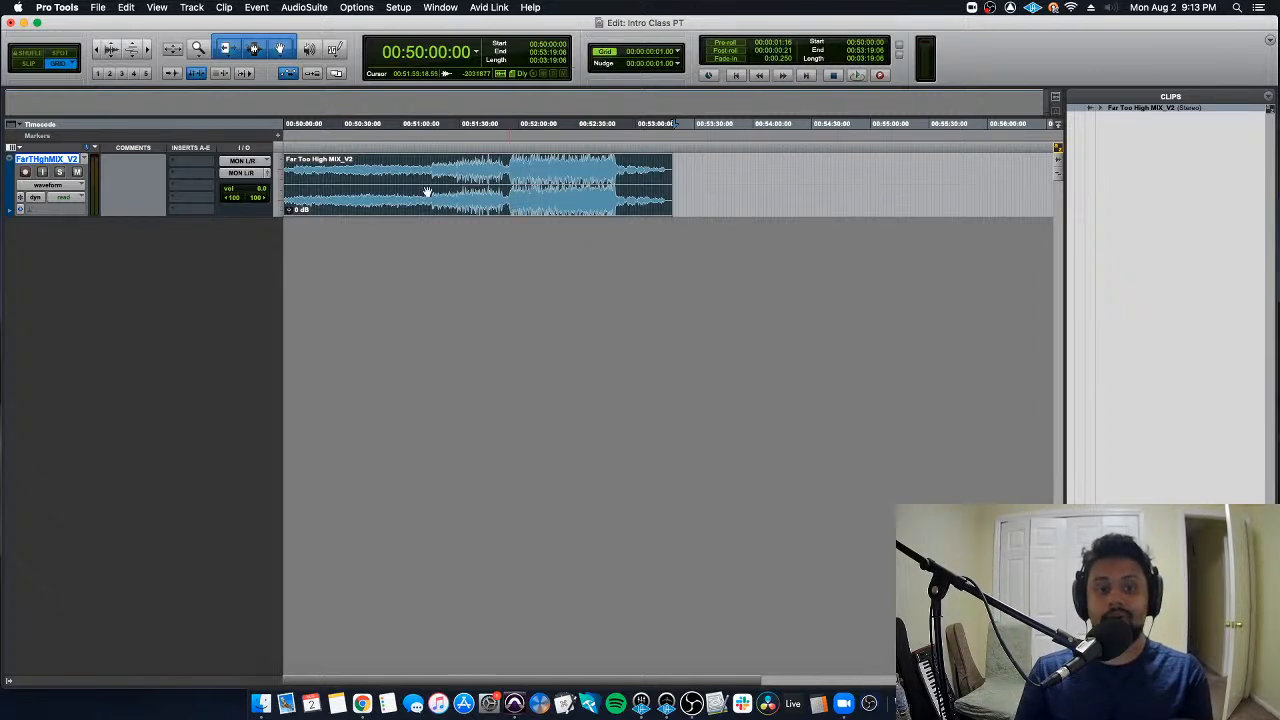
# - Delete the Far Too High MIX_V2 track together with the clip it contains
pyautogui.rightClick(56, 160)
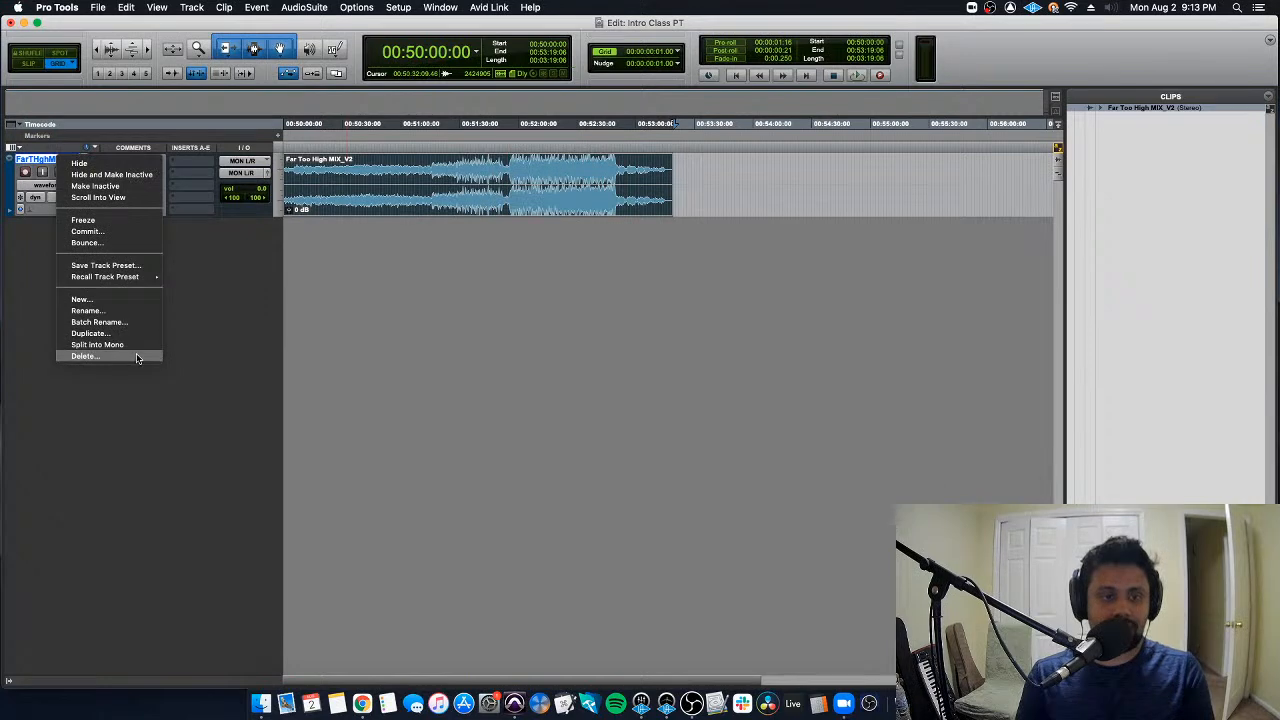
pyautogui.click(86, 356)
pyautogui.click(762, 302)
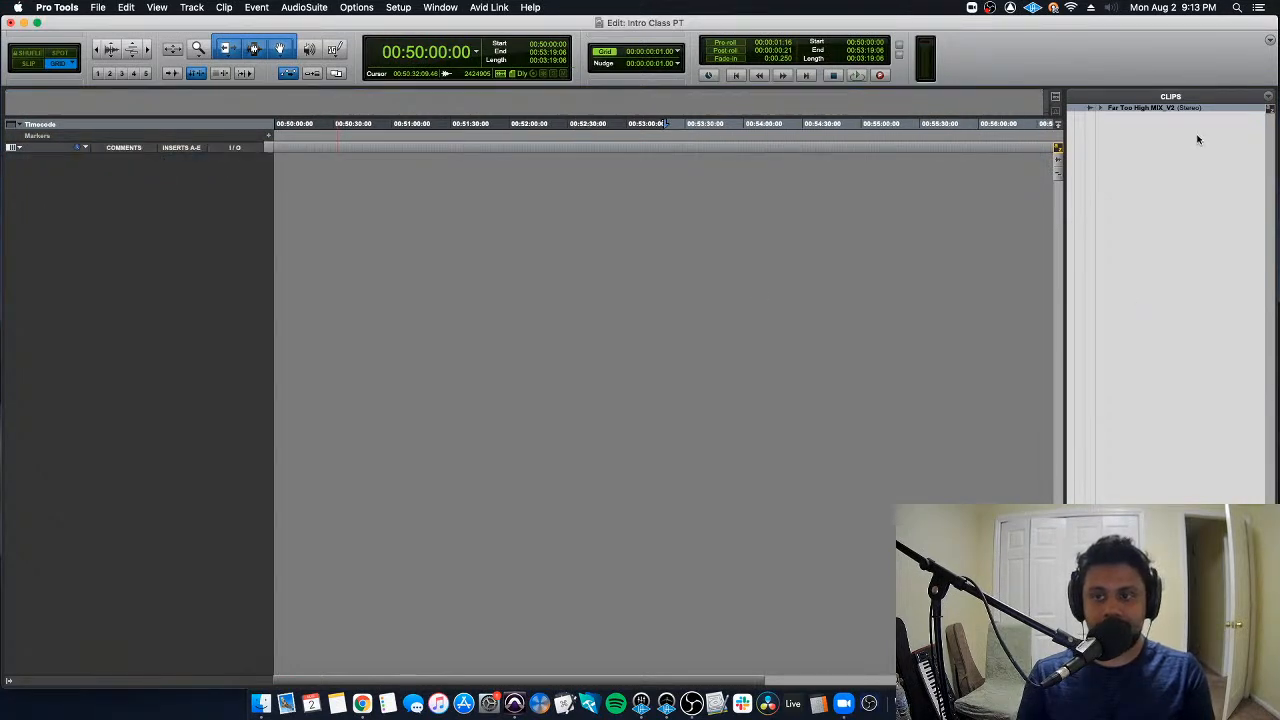
# - Clear the Far Too High MIX_V2 clip from the Clips list, removing it from the session only
pyautogui.rightClick(1180, 106)
pyautogui.click(1162, 114)
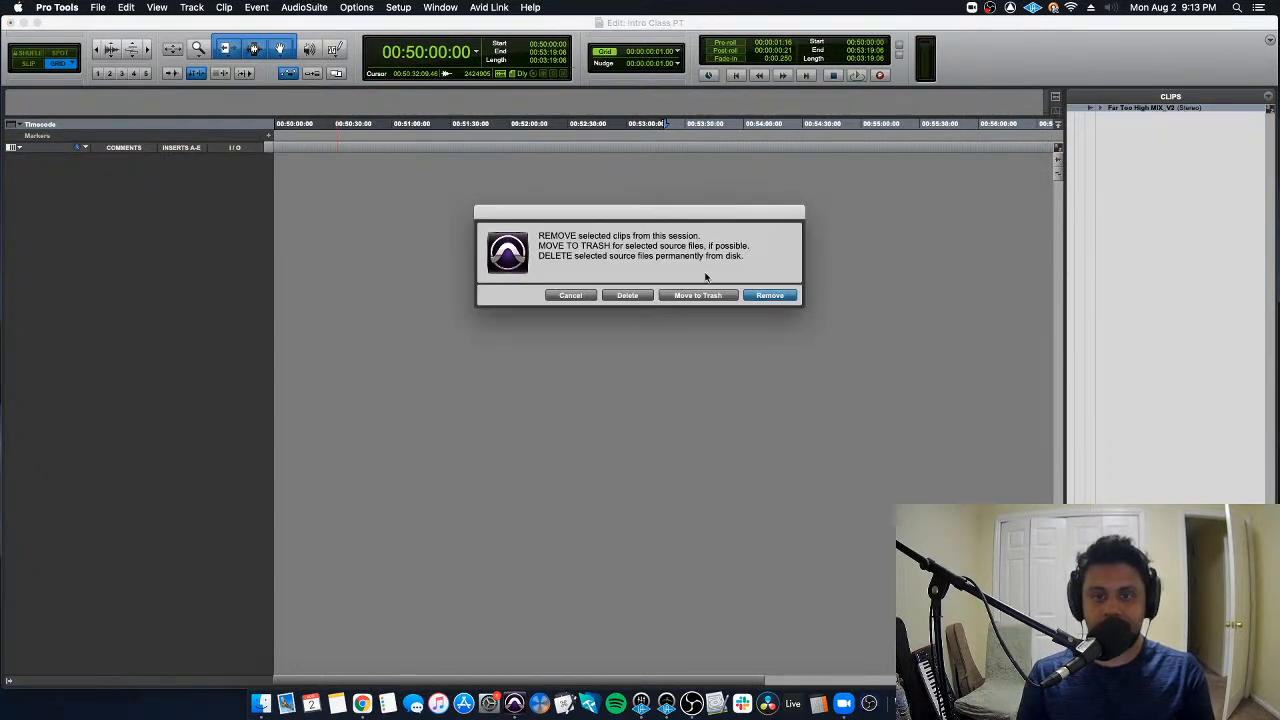
pyautogui.click(769, 296)
# - Start a new audio import and place Far Too High MIX_V3.wav among the clips to import as a copy
pyautogui.press('super+shift+i')
pyautogui.click(548, 124)
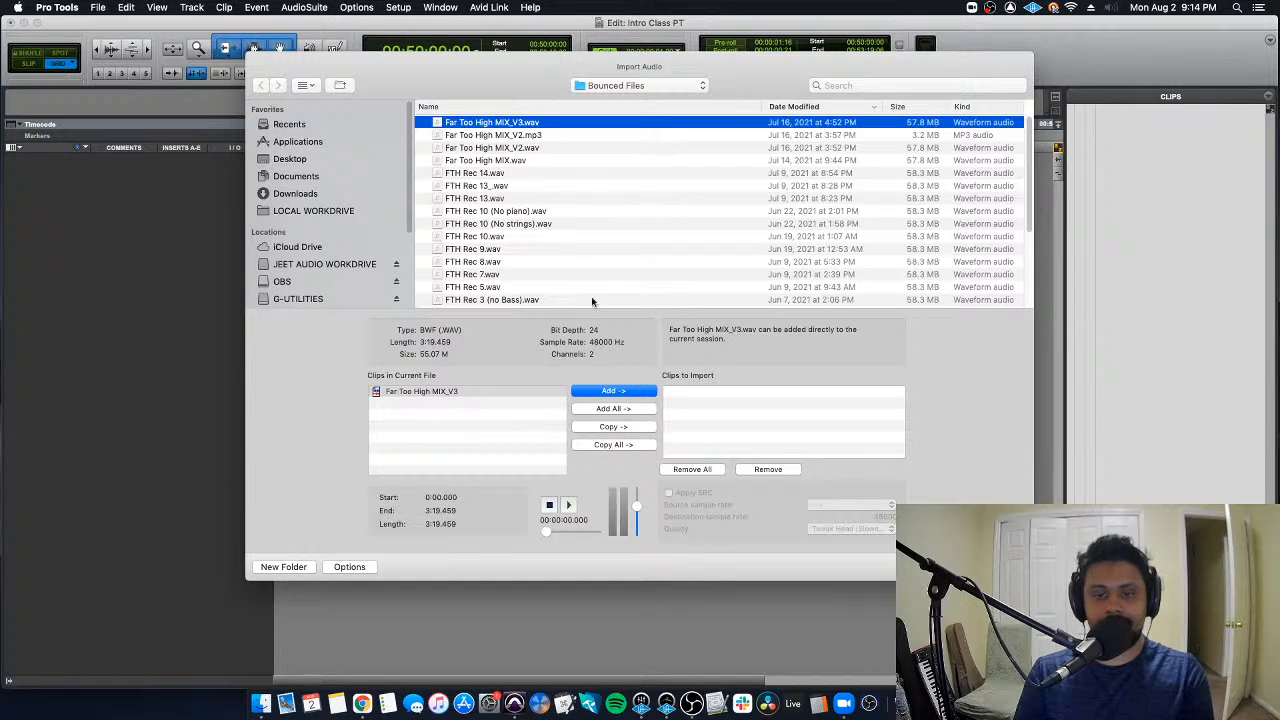
pyautogui.click(632, 427)
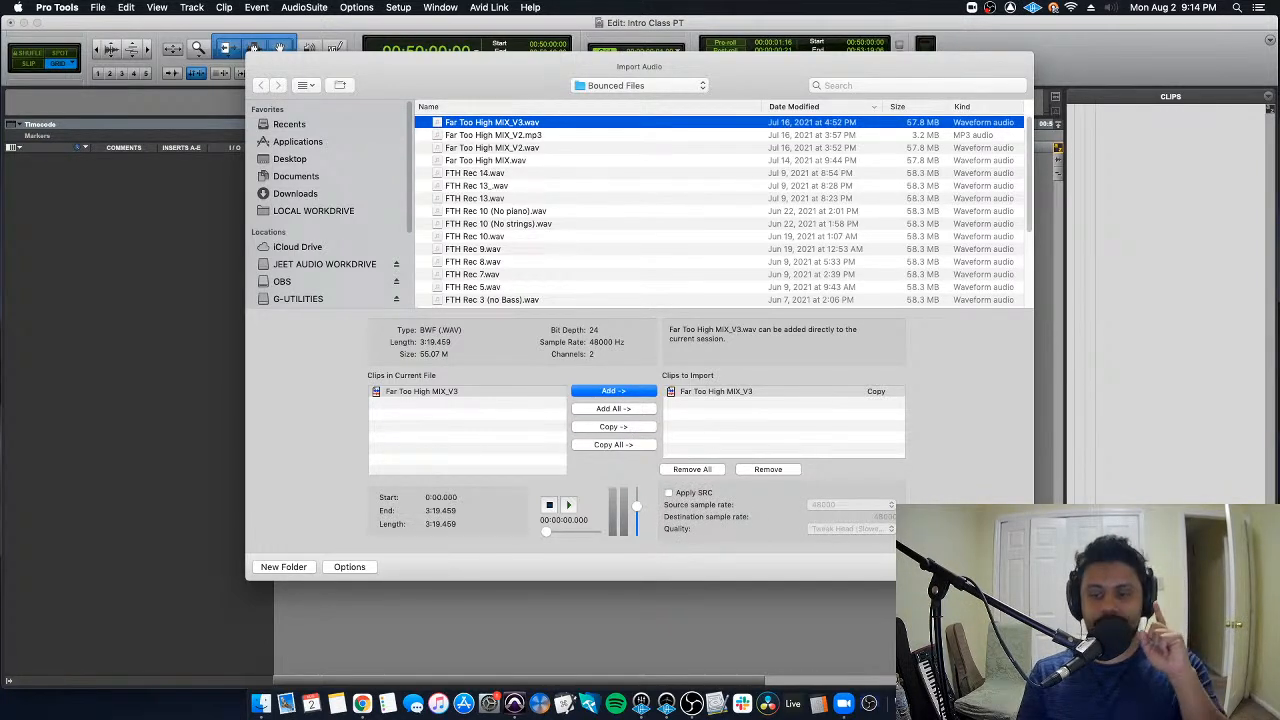
# - Import the Far Too High MIX_V3 copy into the session's Audio Files folder and spot it on a new track at 00:00:00:00
pyautogui.click(998, 567)
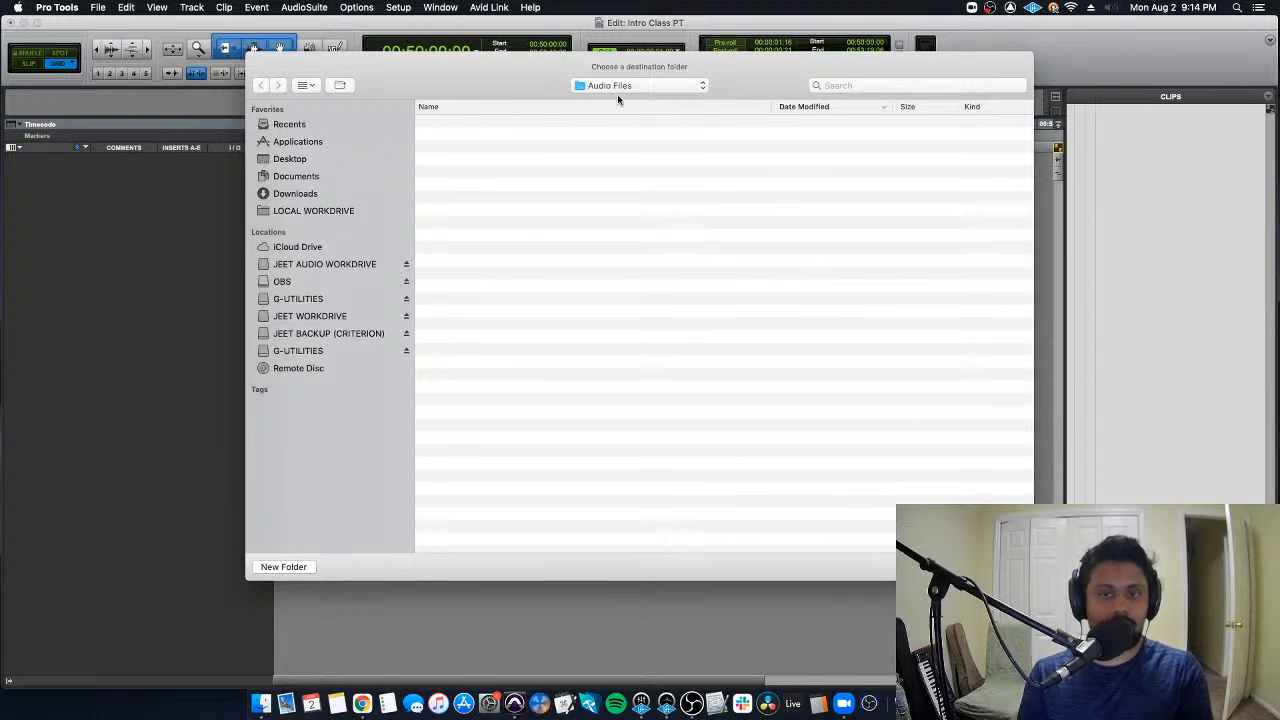
pyautogui.click(988, 567)
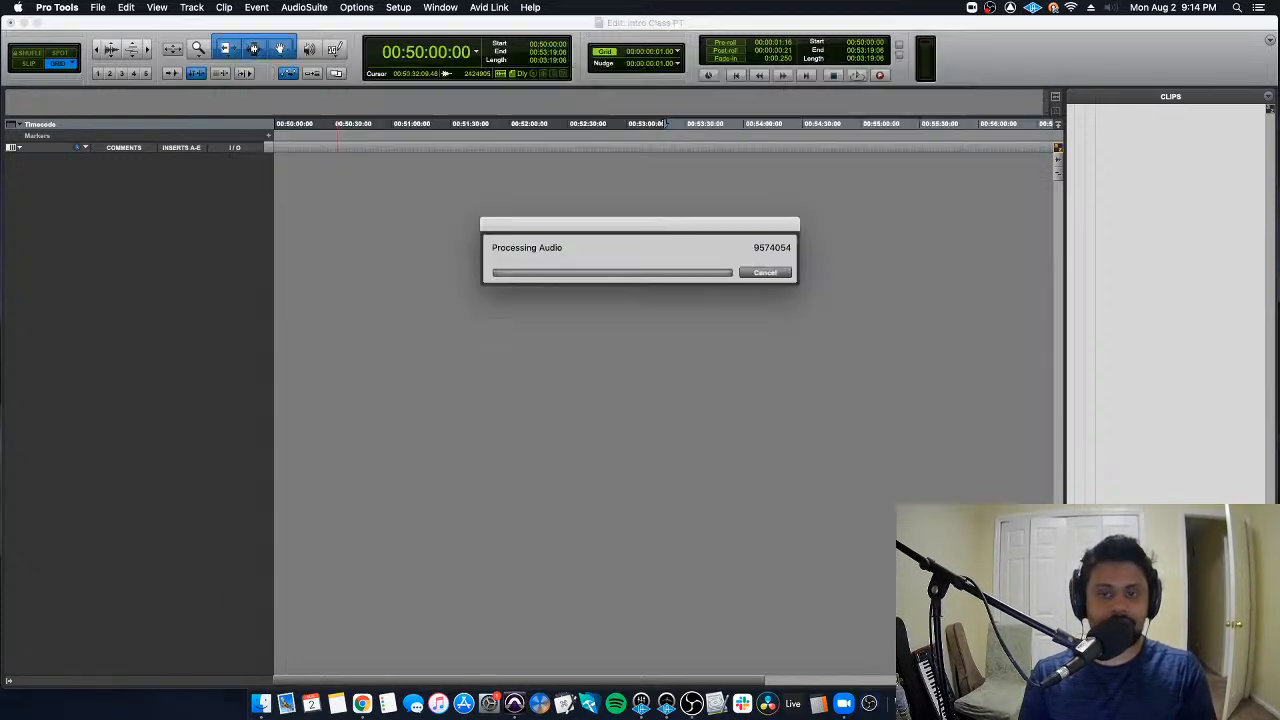
pyautogui.click(686, 306)
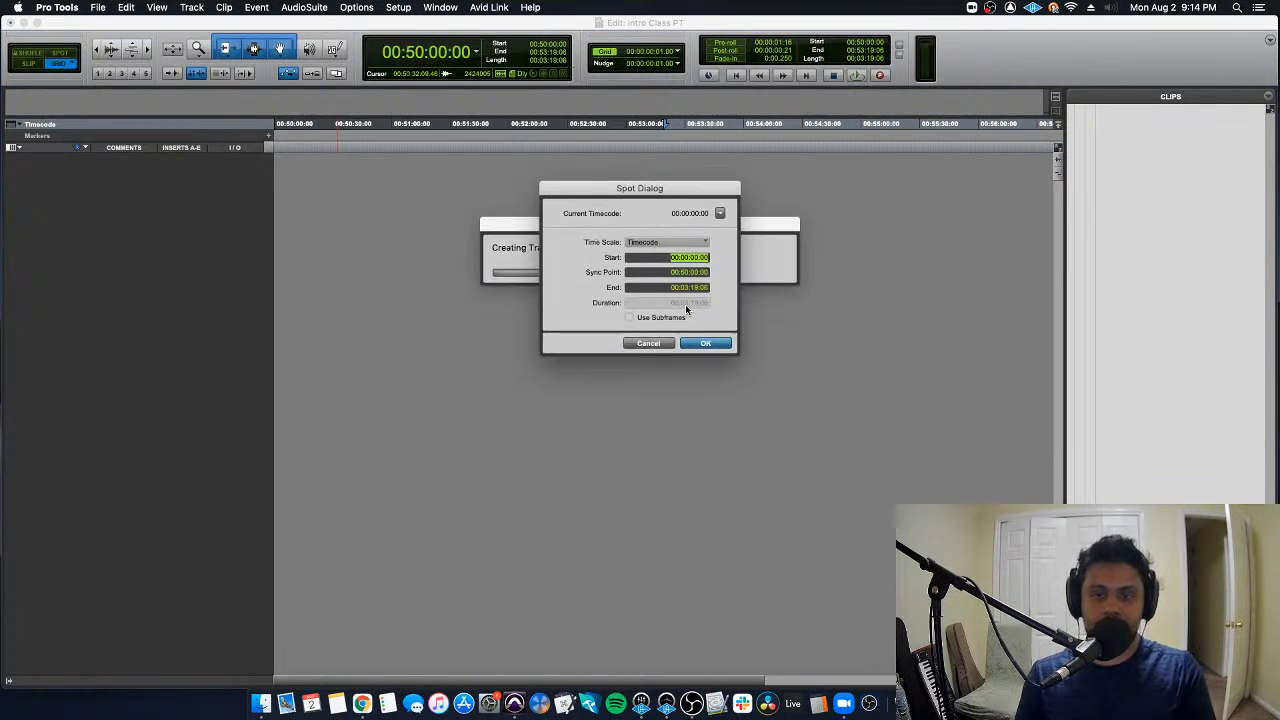
pyautogui.click(705, 343)
pyautogui.click(610, 160)
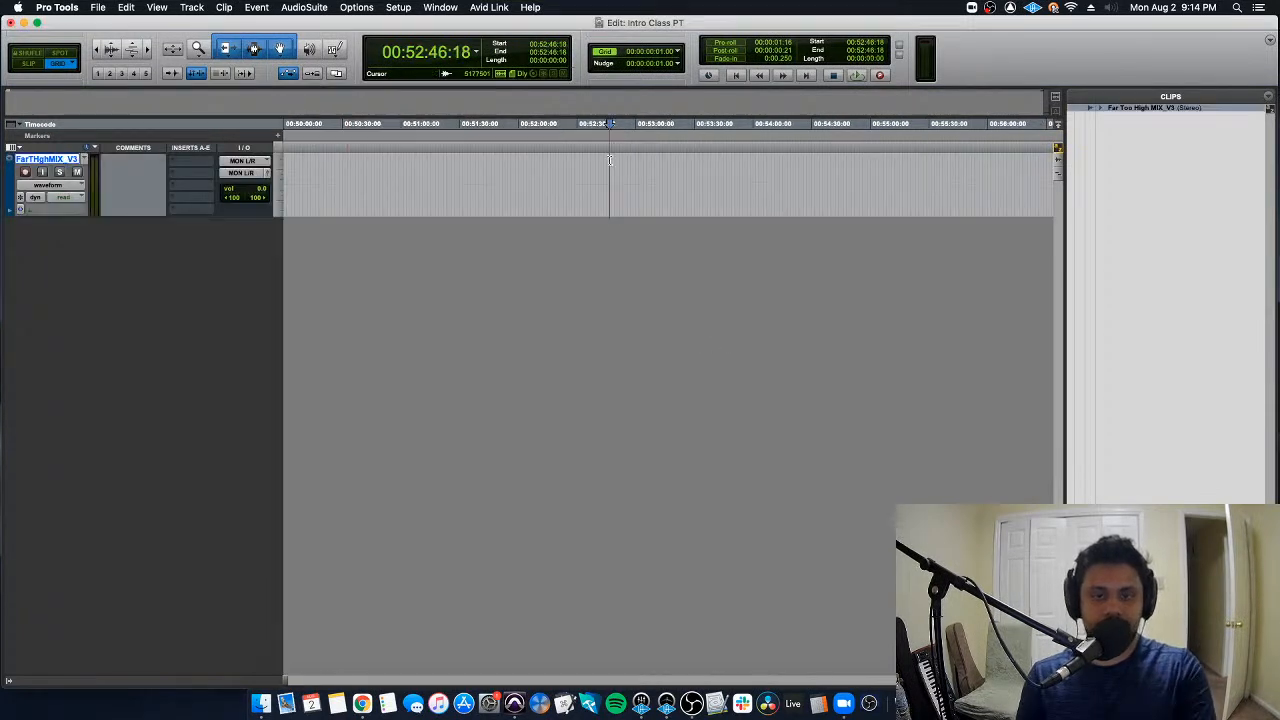
pyautogui.press('Return')
# - Switch to Finder and open the Audio Files folder inside Intro Class PT to check for the copied audio
pyautogui.press('super+Tab')
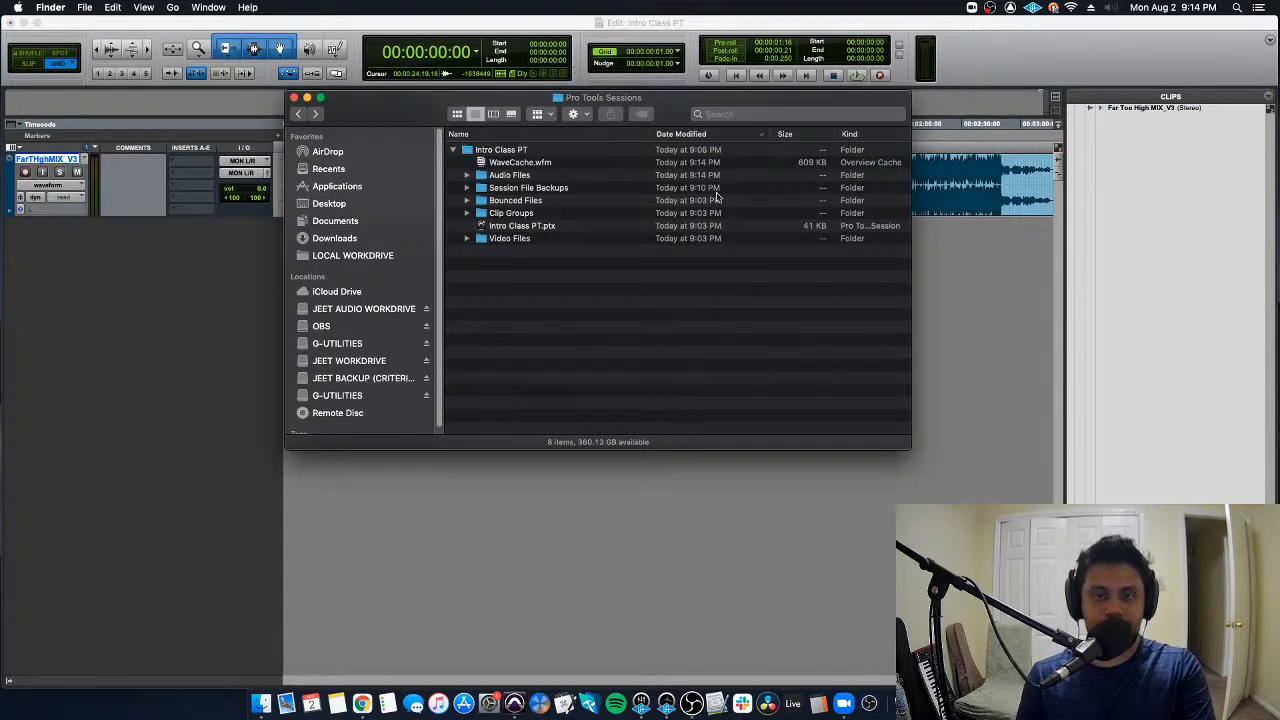
pyautogui.moveTo(419, 101)
pyautogui.mouseDown()
pyautogui.moveTo(403, 130)
pyautogui.moveTo(412, 122)
pyautogui.mouseUp()
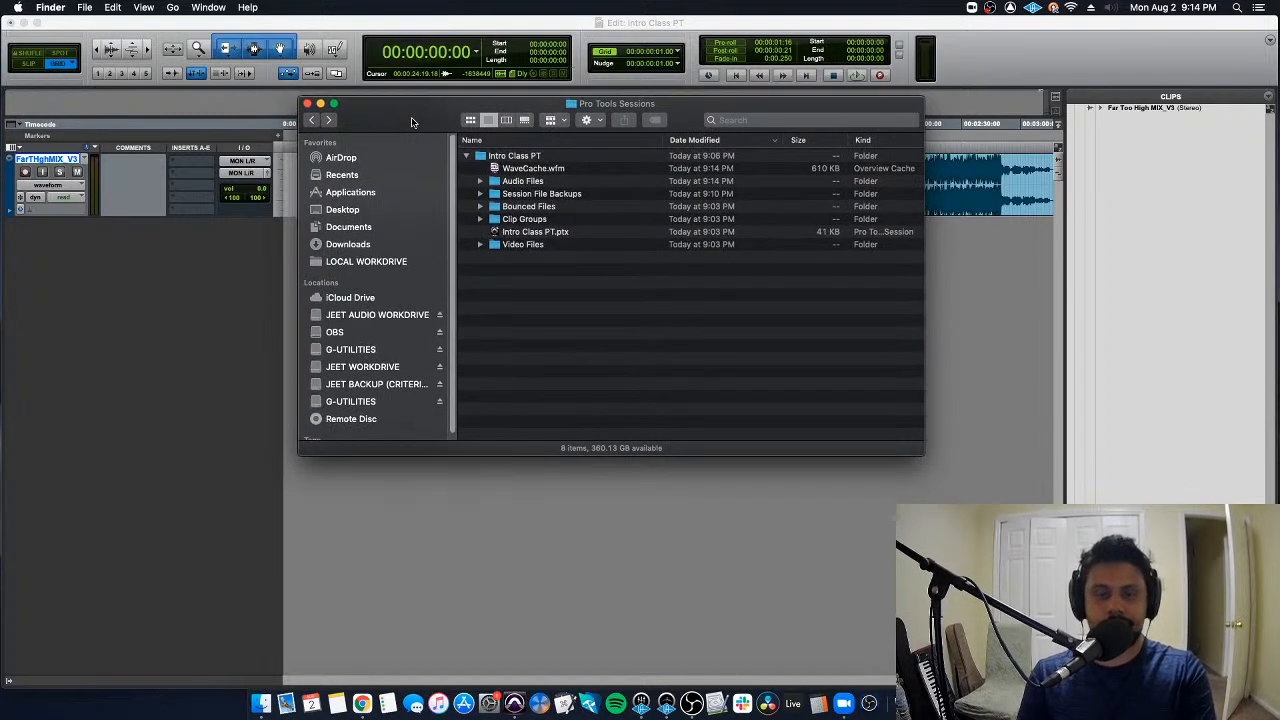
pyautogui.click(467, 156)
pyautogui.click(548, 157)
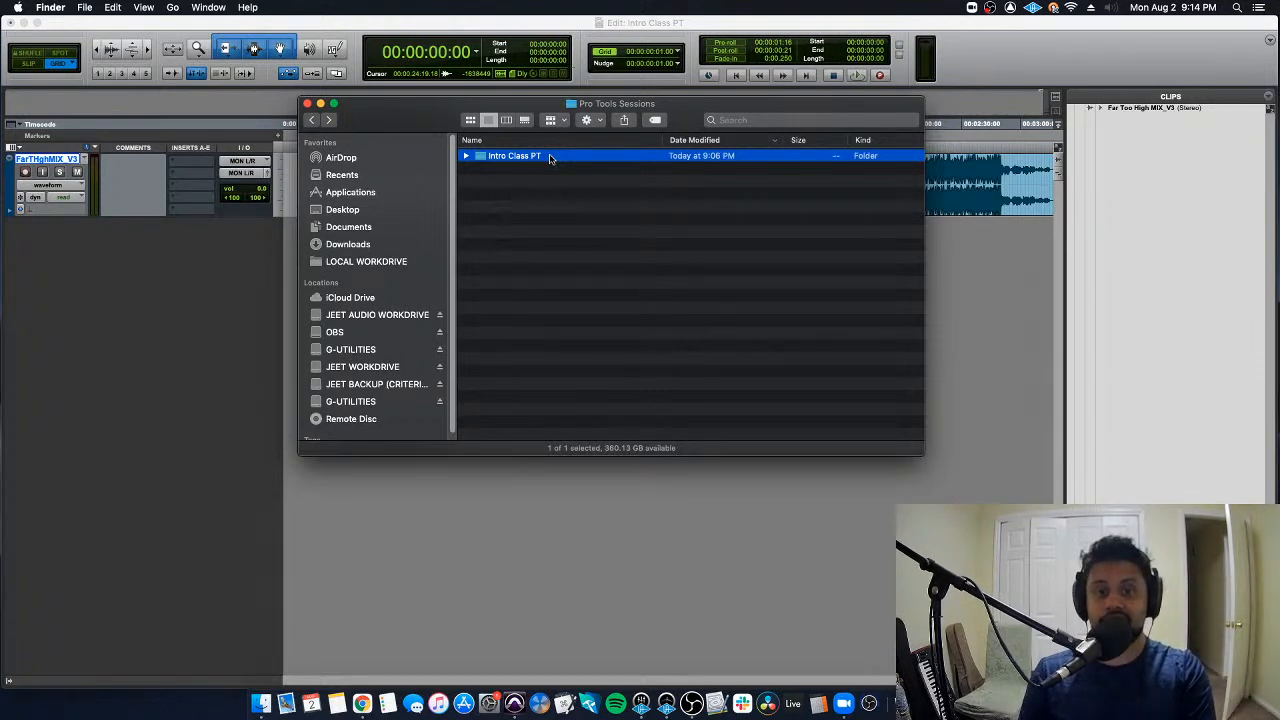
pyautogui.doubleClick(549, 157)
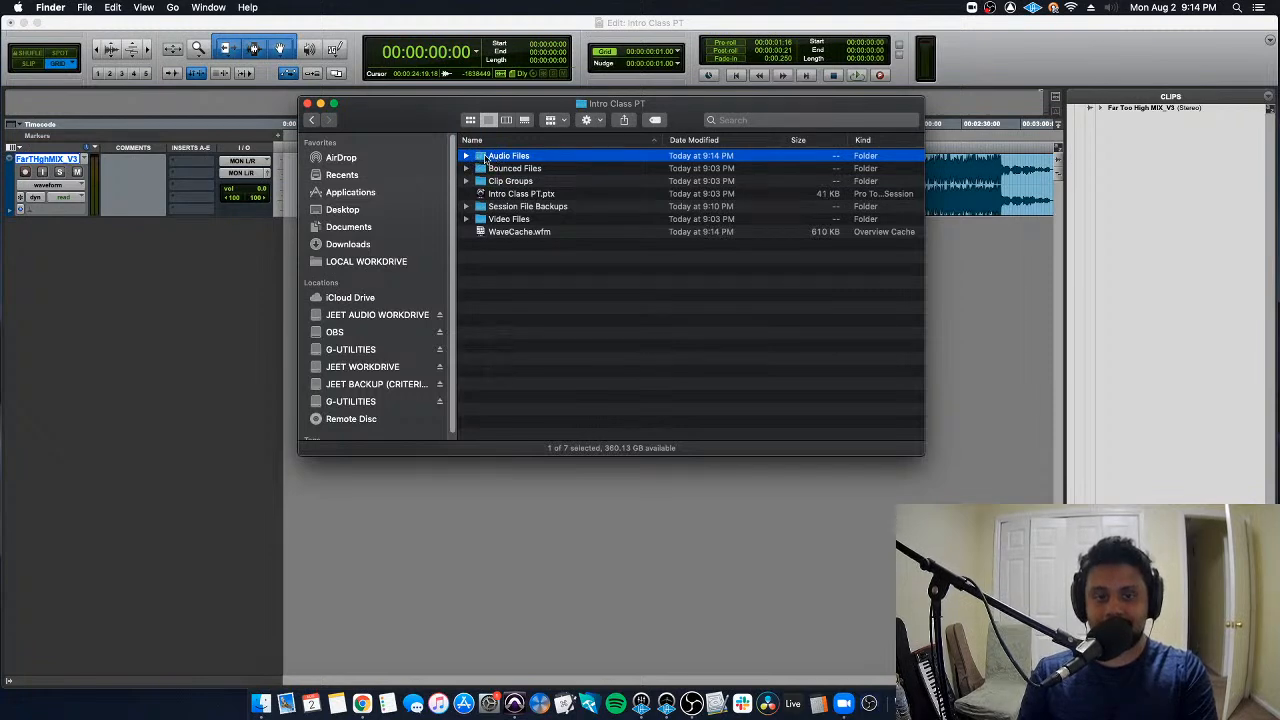
pyautogui.doubleClick(485, 157)
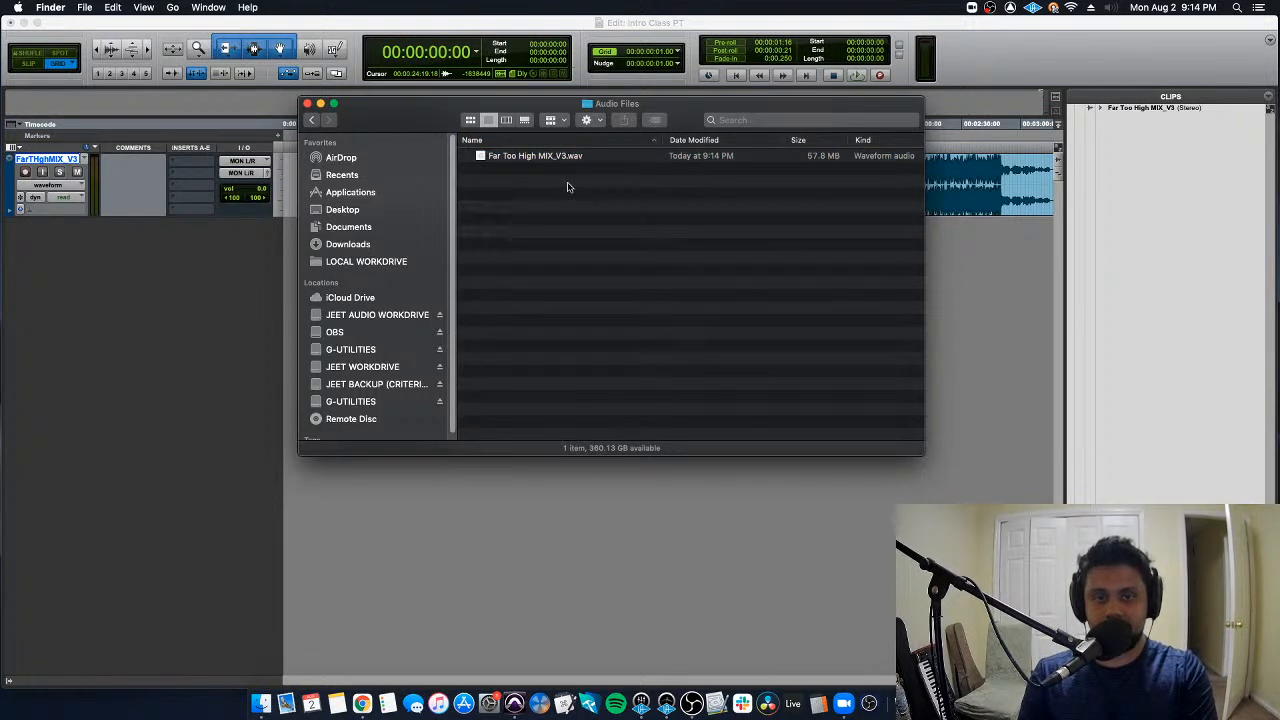
# - Go back to the Pro Tools Sessions folder and expand Intro Class PT and its Audio Files folder in the list
pyautogui.click(311, 119)
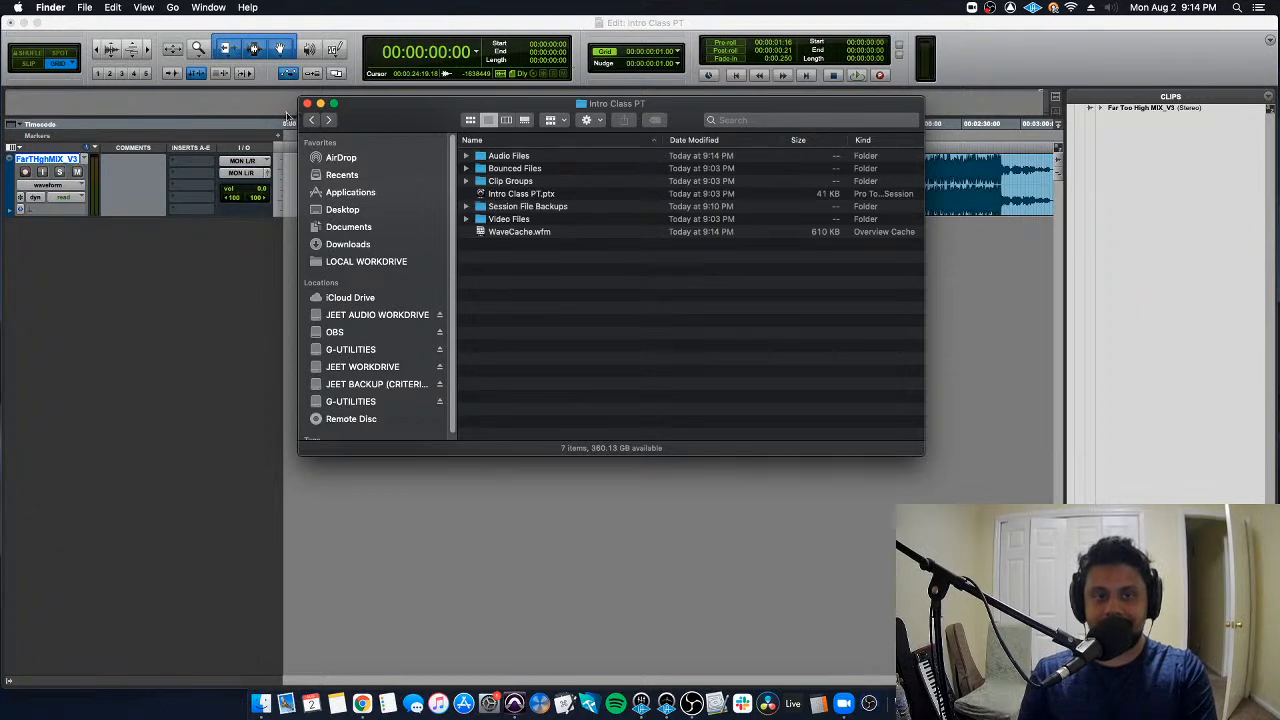
pyautogui.click(311, 119)
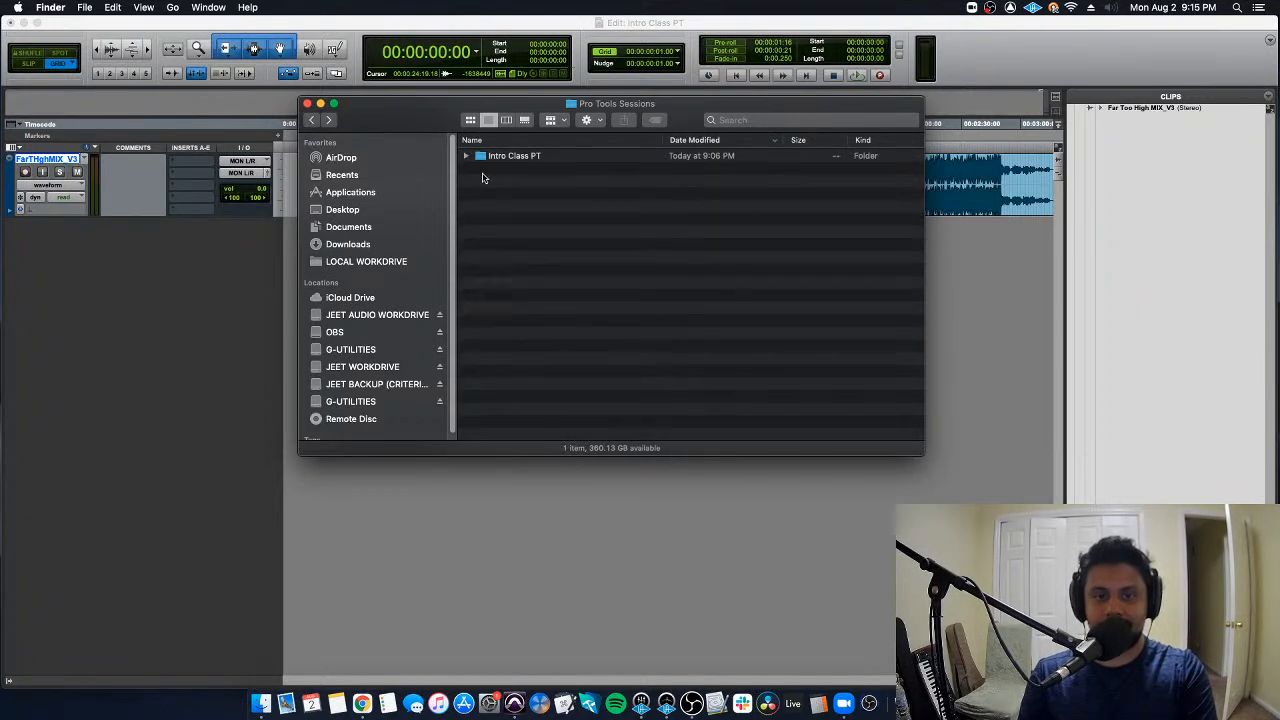
pyautogui.click(465, 156)
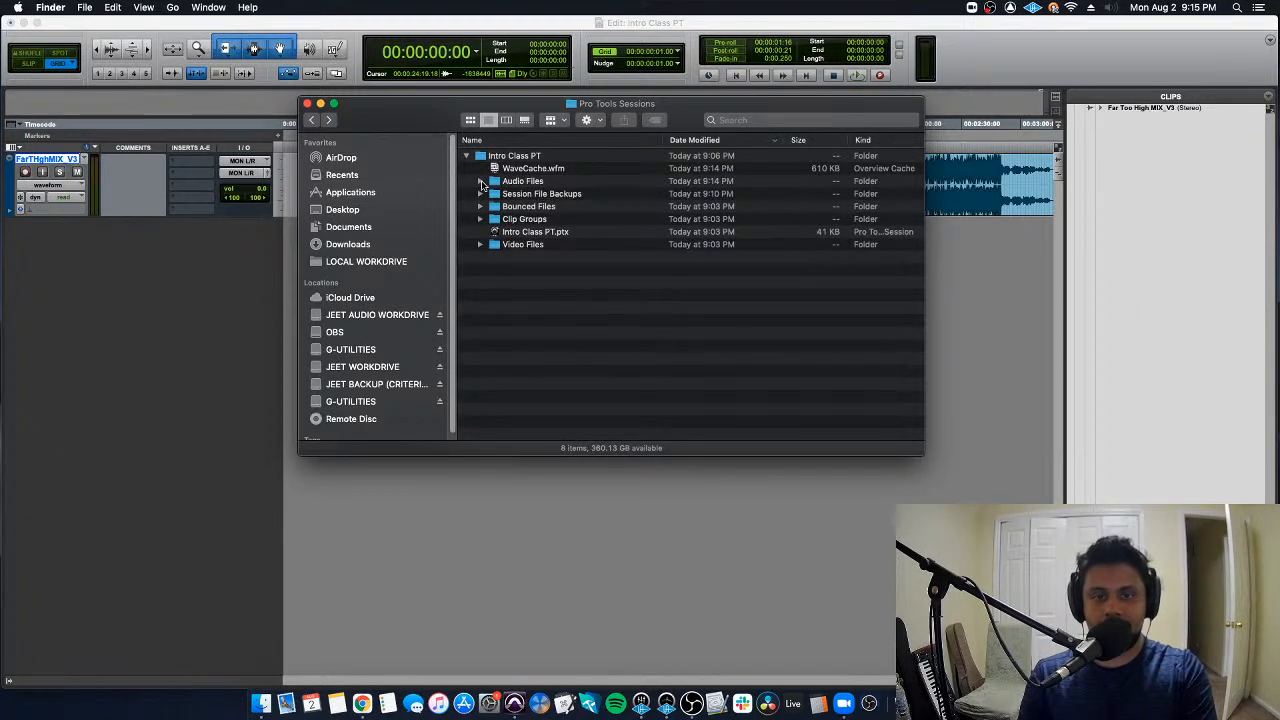
pyautogui.click(481, 184)
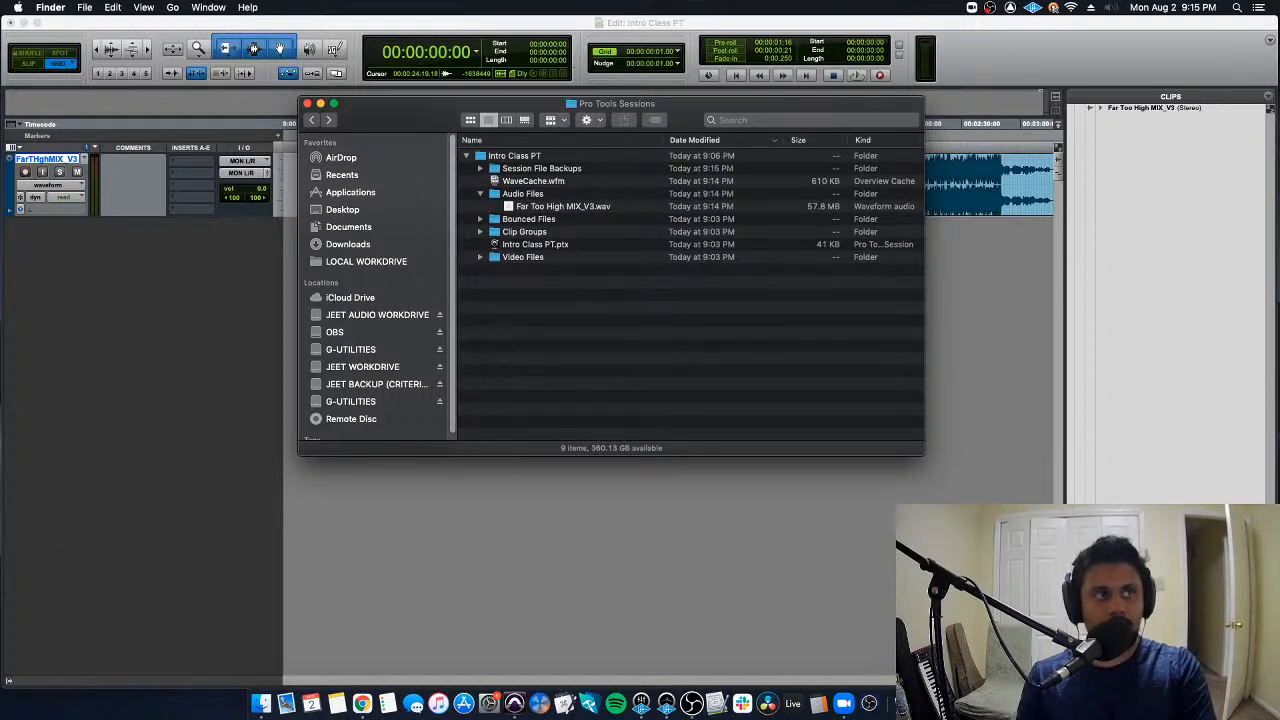
pyautogui.click(513, 157)
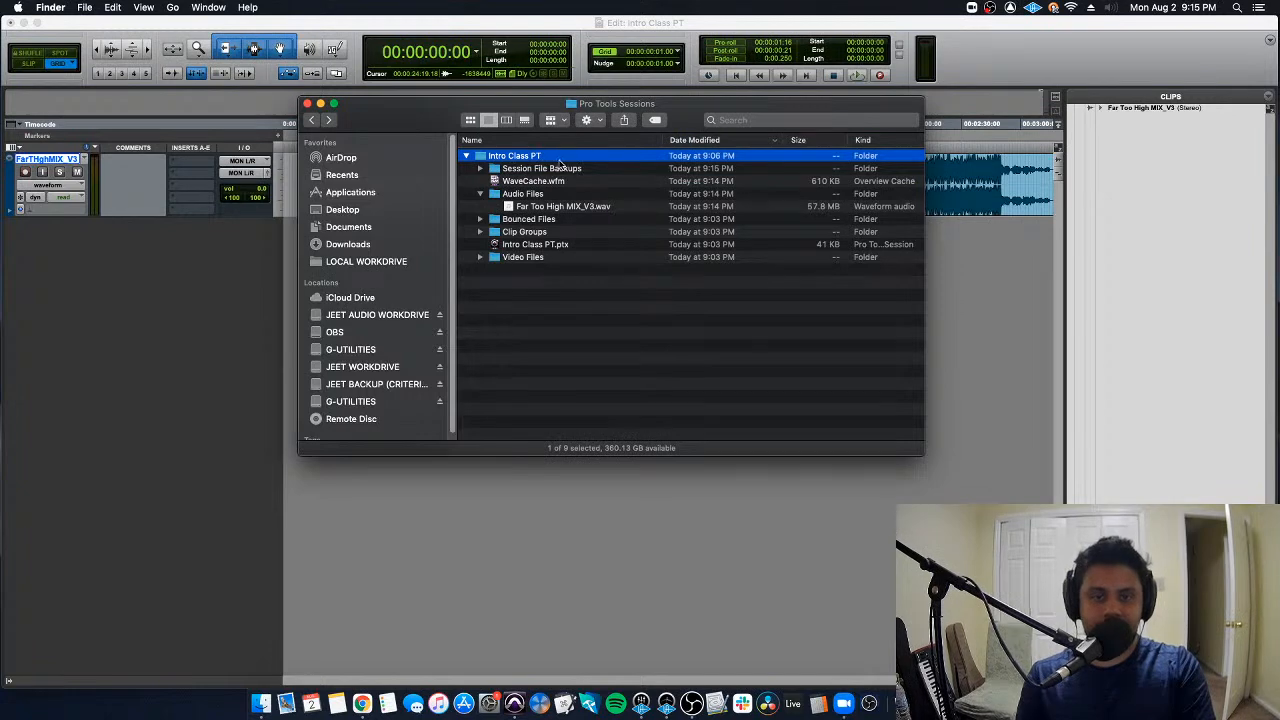
pyautogui.press('super+Tab')
pyautogui.press('super+Tab')
pyautogui.press('super+Tab')
pyautogui.press('super+Tab')
pyautogui.press('super+Tab')
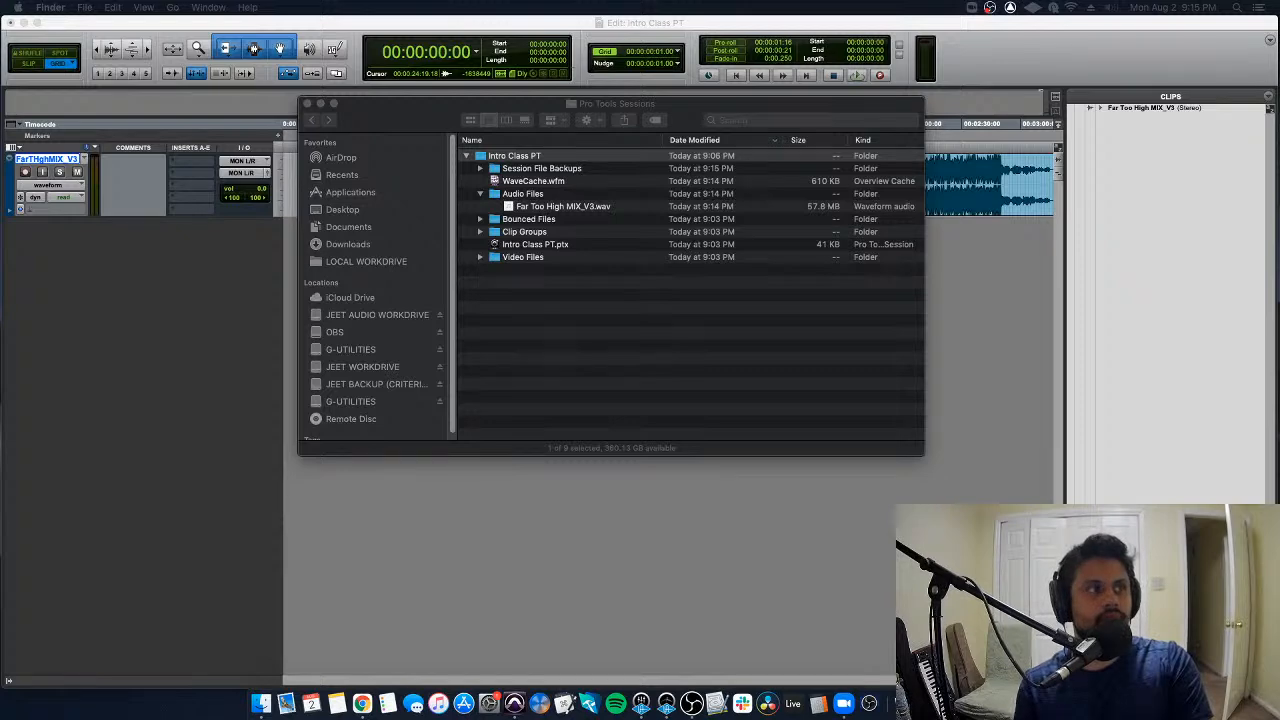
pyautogui.press('super+Tab')
pyautogui.press('super+Tab')
pyautogui.press('super+Tab')
pyautogui.press('super+Tab')
pyautogui.press('super+Tab')
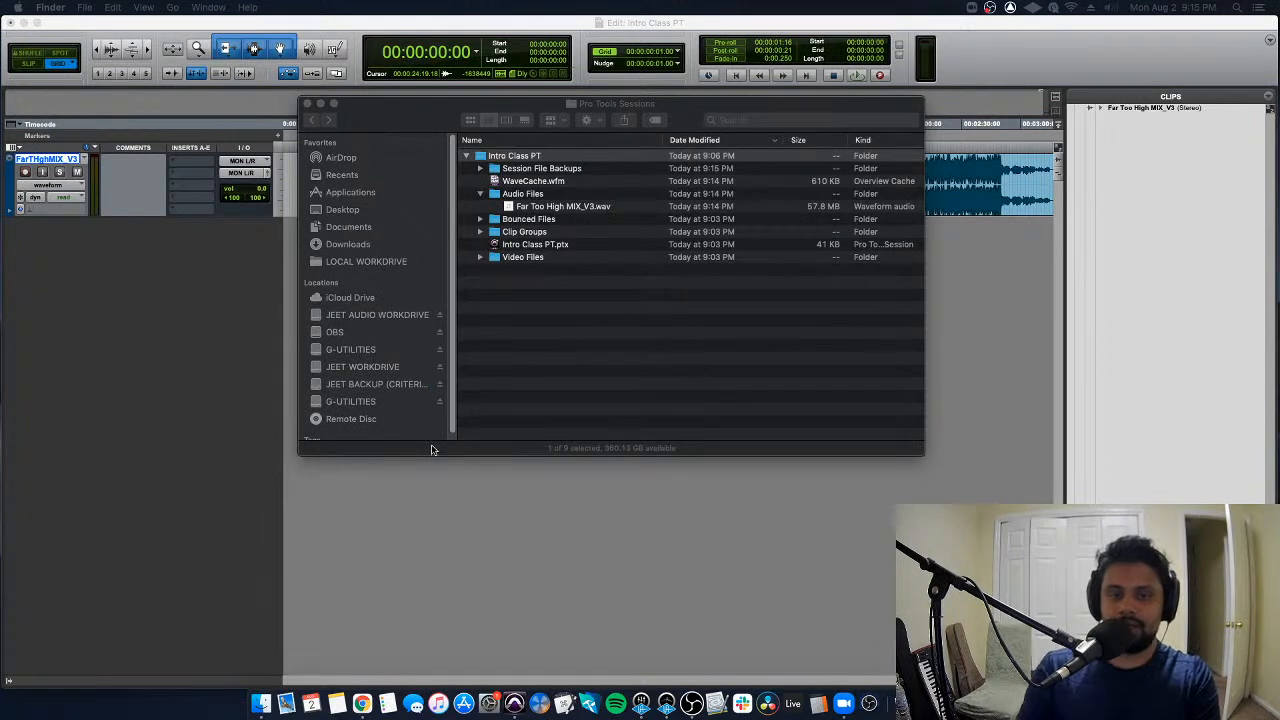
# - Collapse the Audio Files folder and the Intro Class PT folder in Finder
pyautogui.click(537, 384)
pyautogui.click(481, 194)
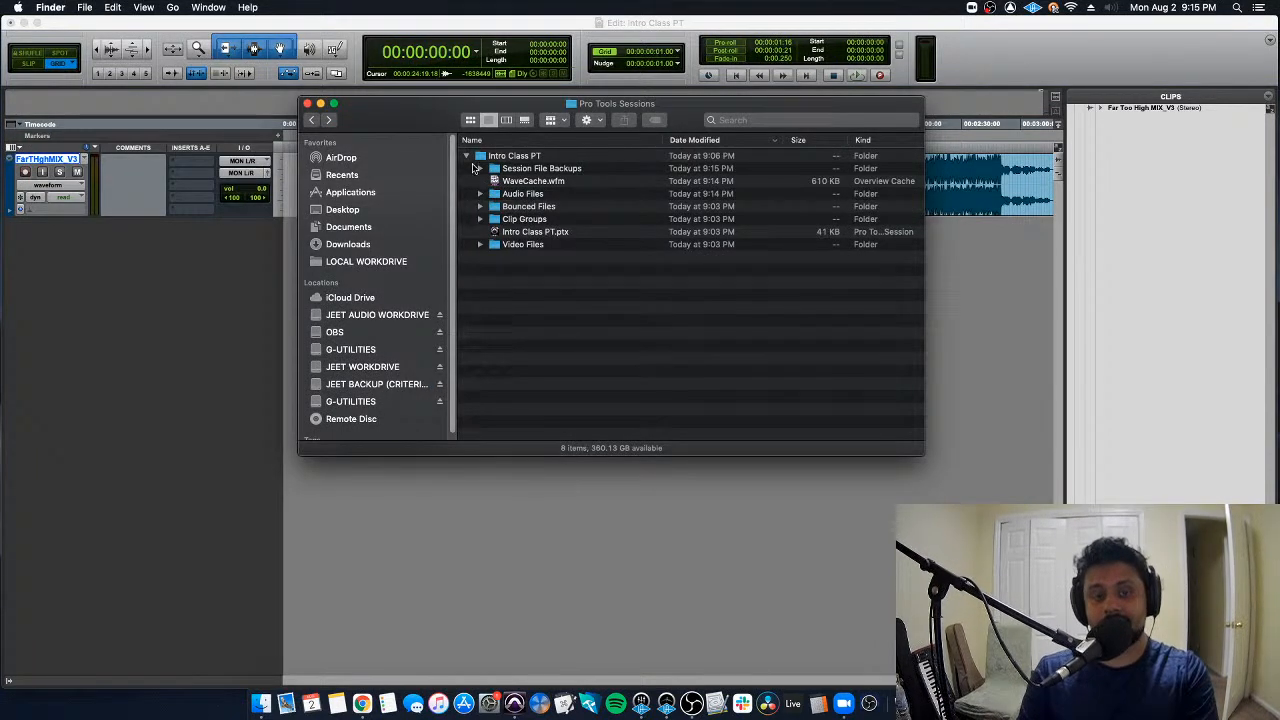
pyautogui.click(466, 156)
# - Switch back to Pro Tools, start a new audio import and examine the import options for Far Too High MIX_V2.mp3
pyautogui.click(238, 346)
pyautogui.press('super+shift+i')
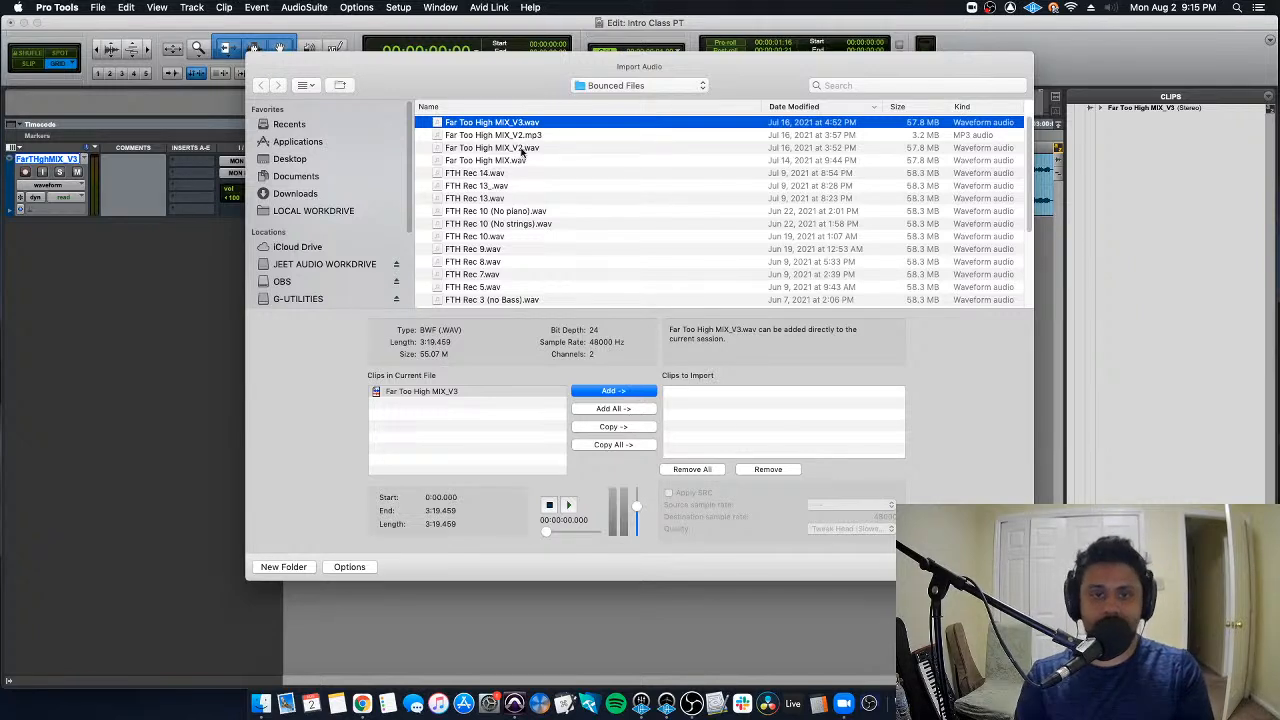
pyautogui.click(548, 135)
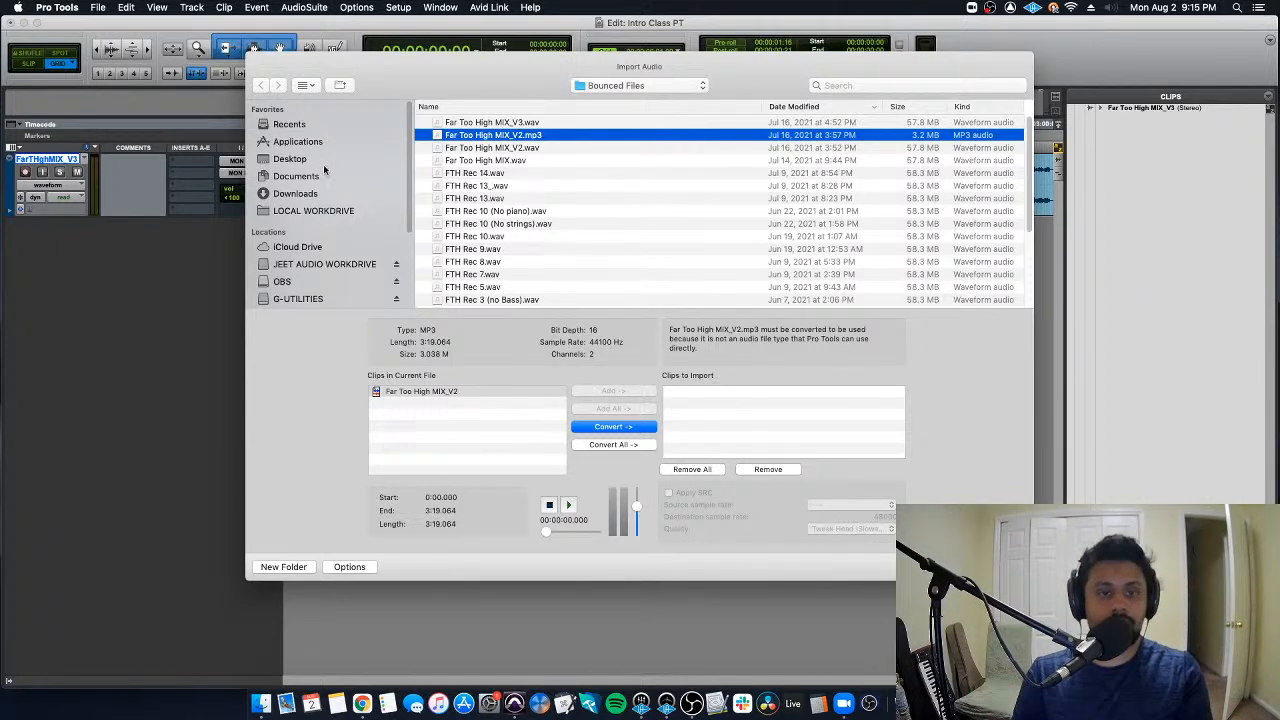
# - Browse to the Reassurance PT session's Bounced Files folder and place Reassurance Rough Bnc.wav among the clips to import with Convert
pyautogui.scroll(-1, 343, 290)
pyautogui.click(343, 297)
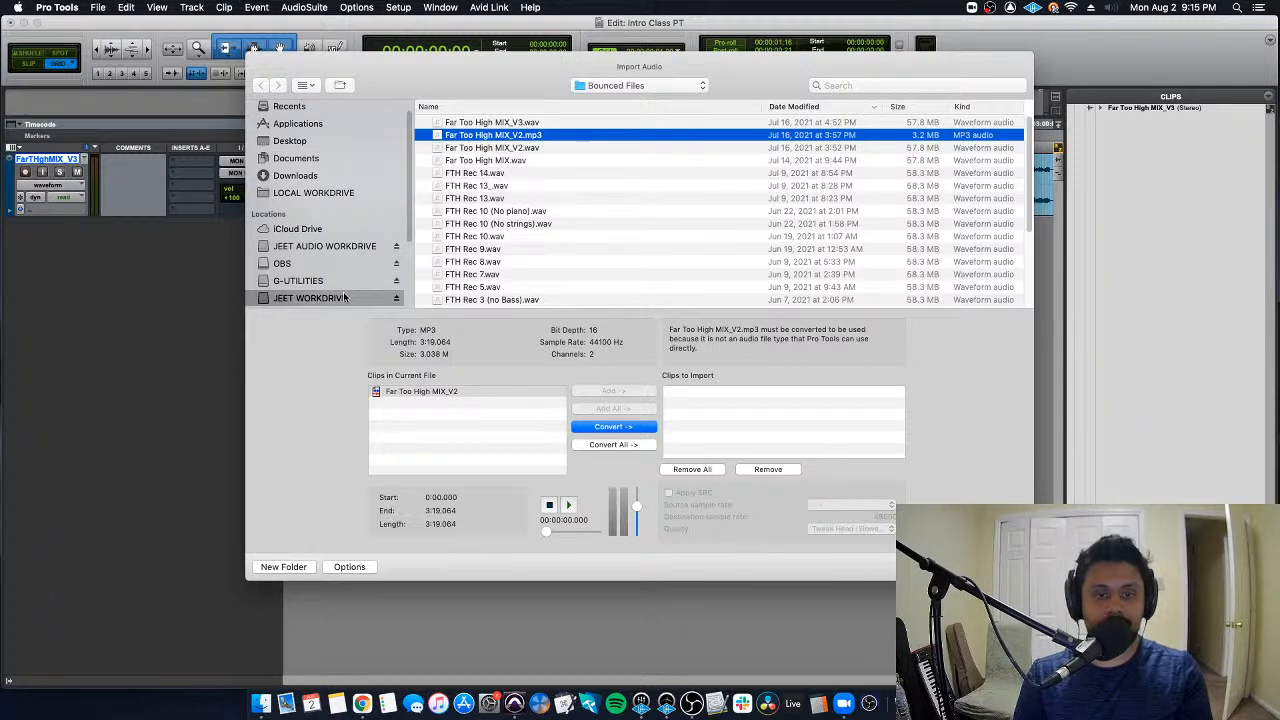
pyautogui.doubleClick(489, 125)
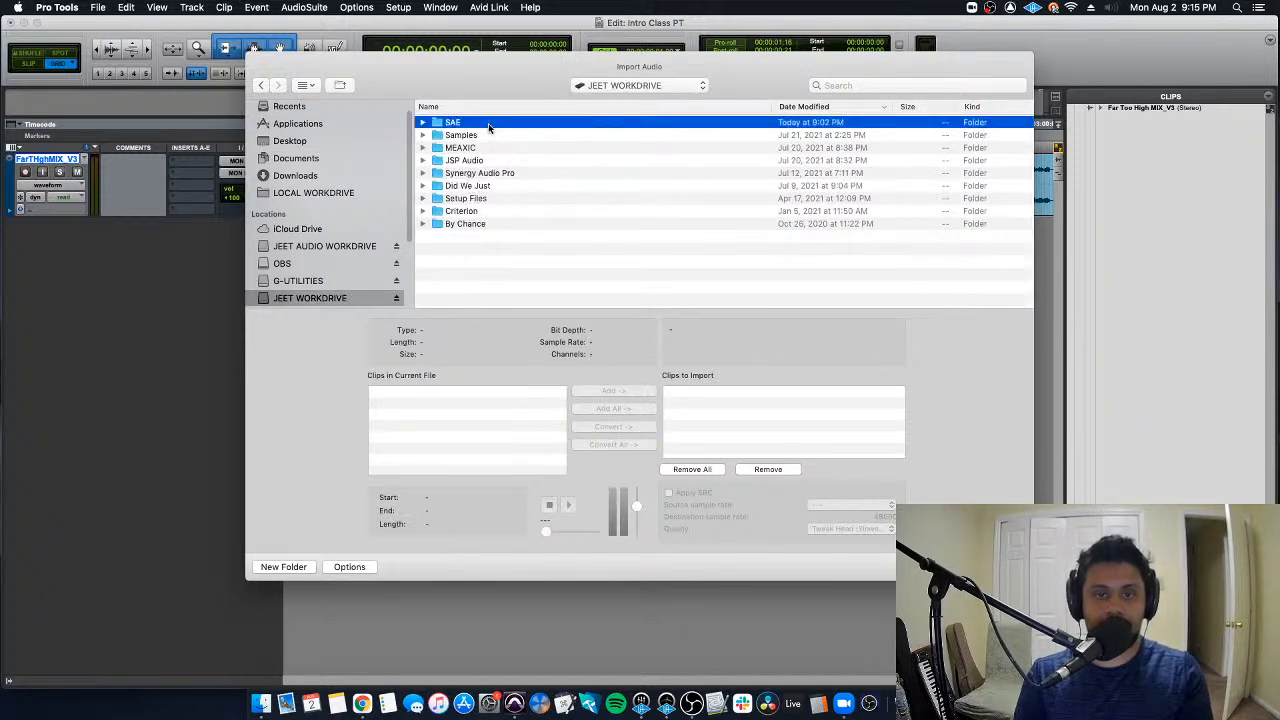
pyautogui.click(503, 161)
pyautogui.doubleClick(503, 161)
pyautogui.doubleClick(482, 148)
pyautogui.doubleClick(486, 122)
pyautogui.doubleClick(490, 135)
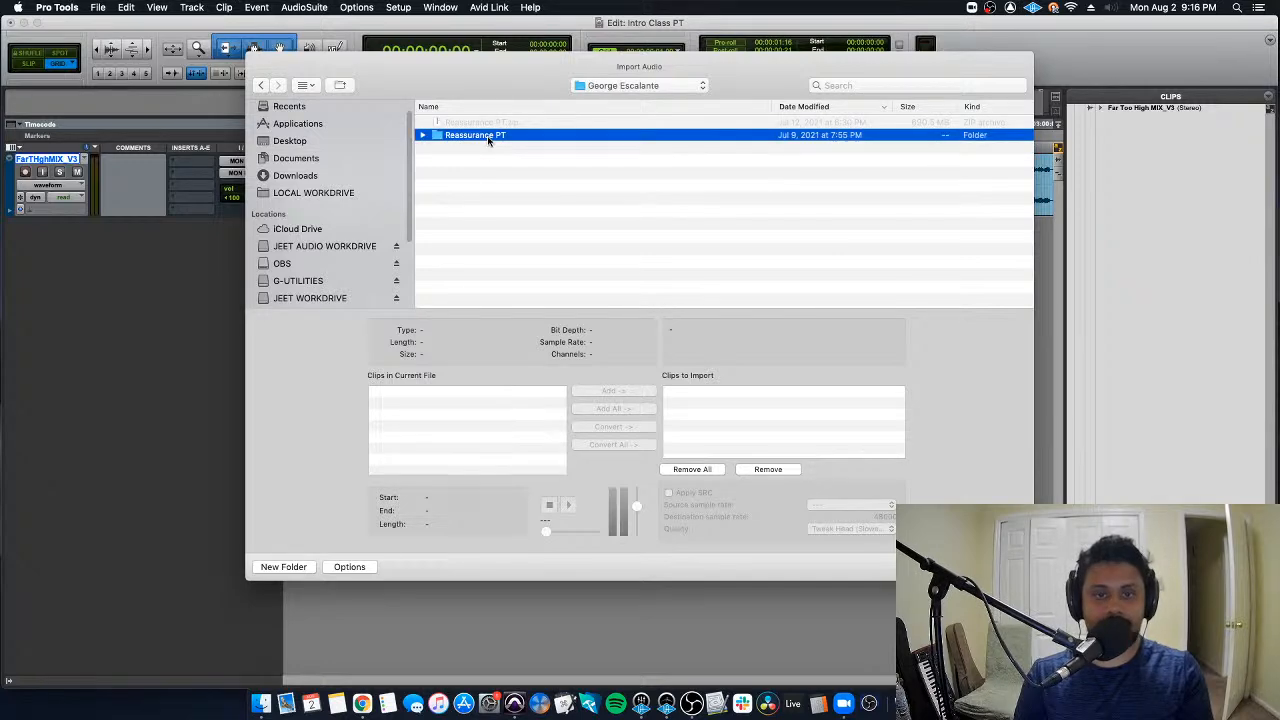
pyautogui.doubleClick(492, 172)
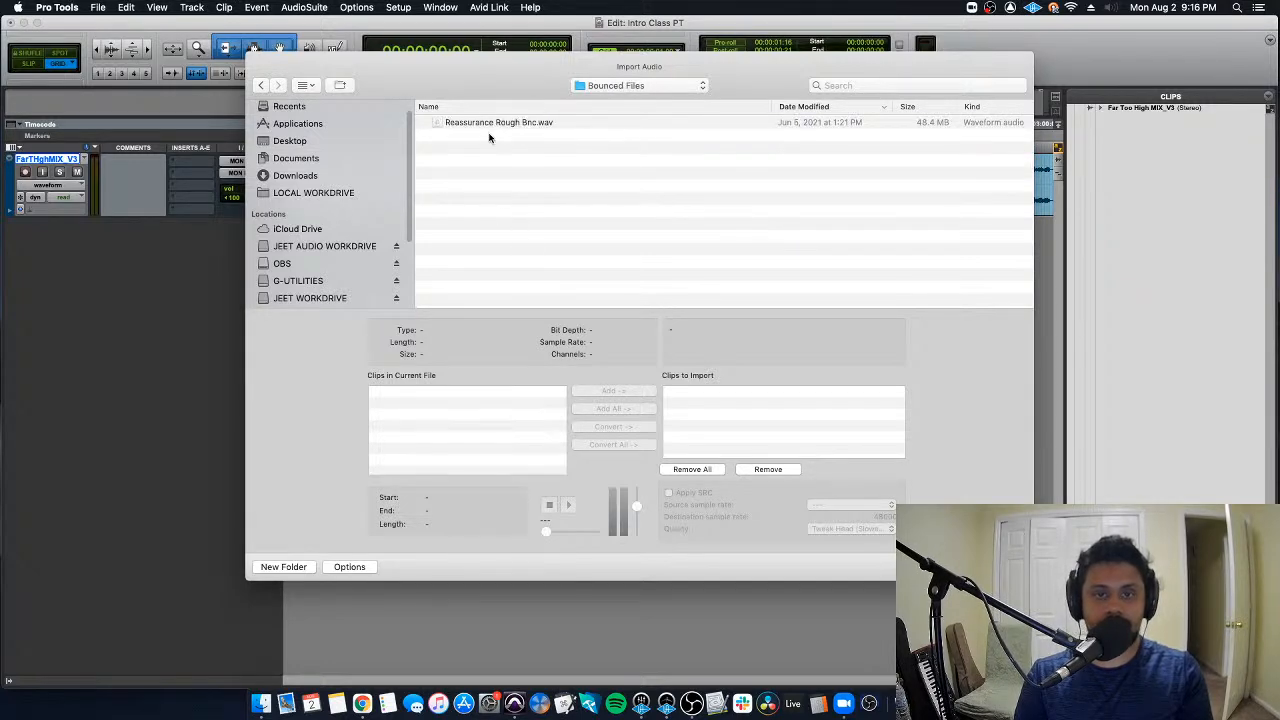
pyautogui.click(480, 123)
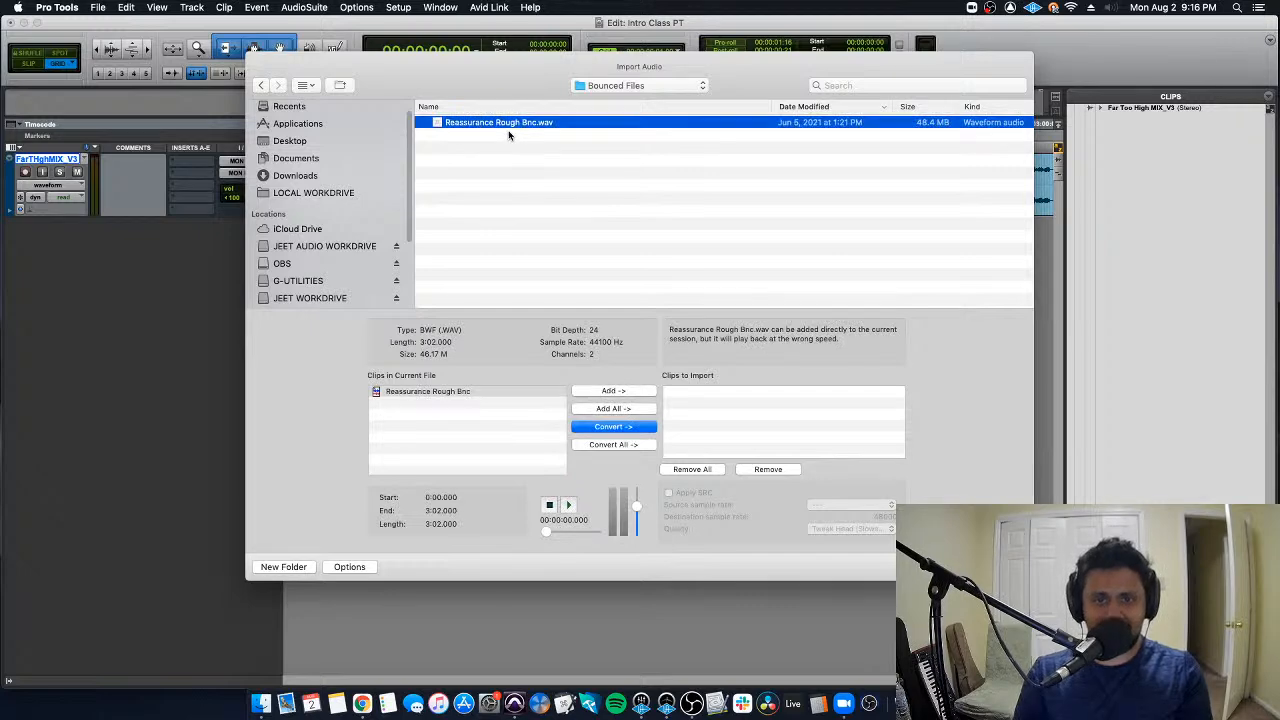
pyautogui.click(628, 431)
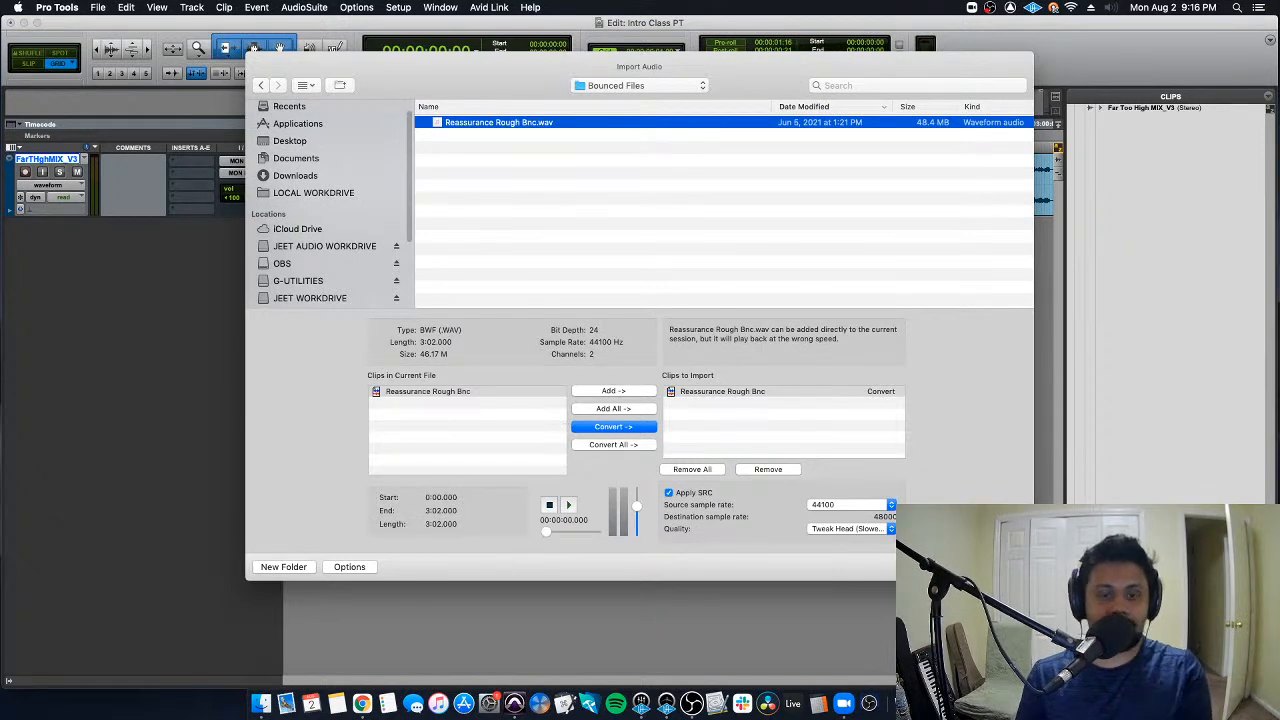
pyautogui.press('super+Tab')
pyautogui.press('super+Tab')
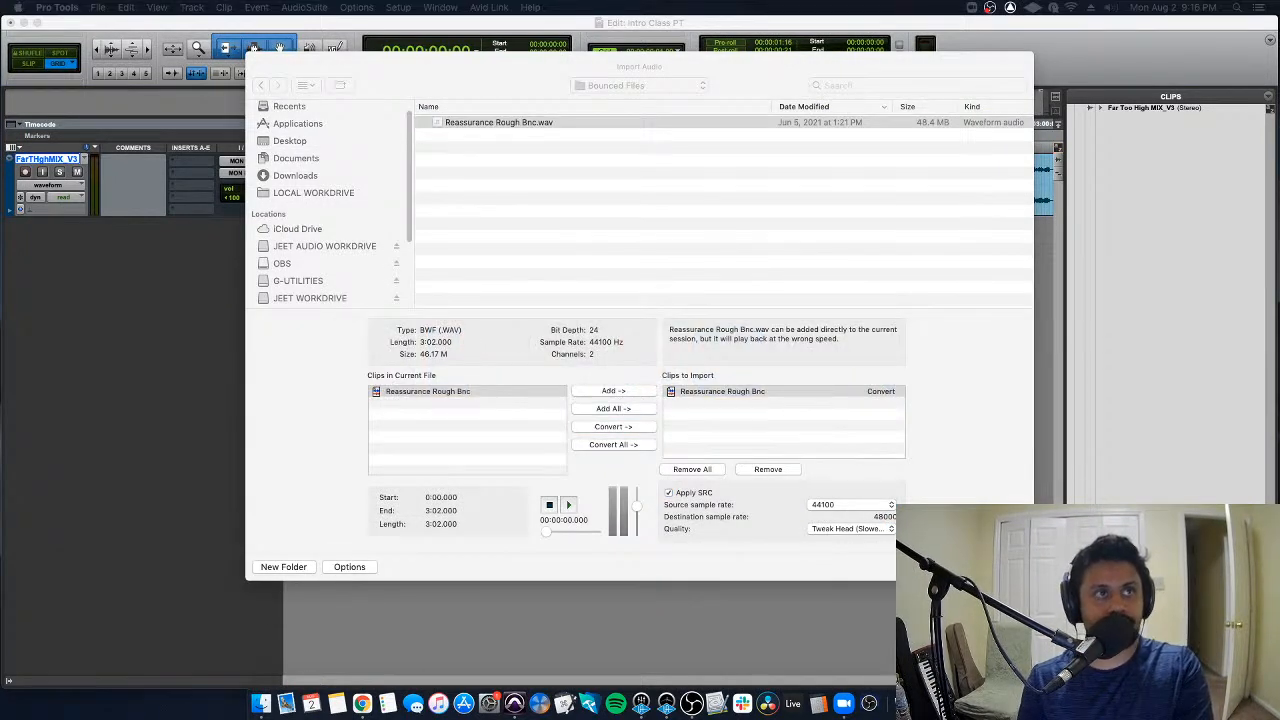
pyautogui.press('super+Tab')
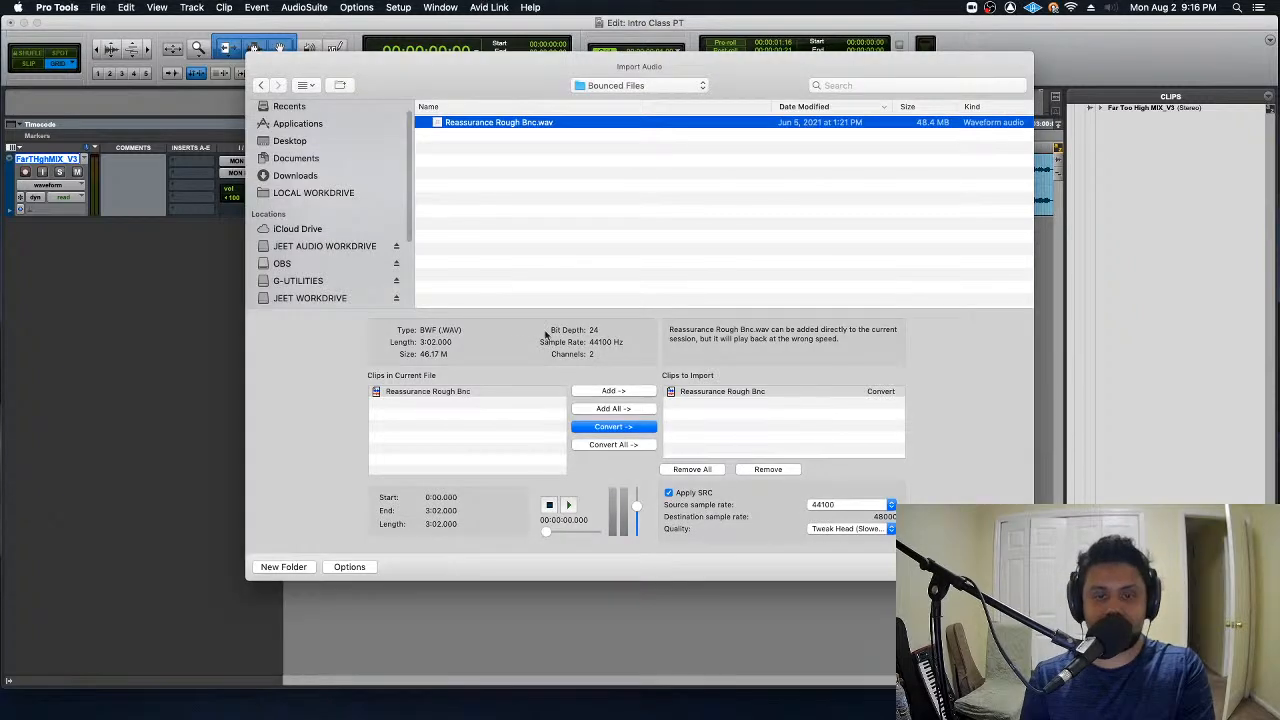
pyautogui.click(542, 311)
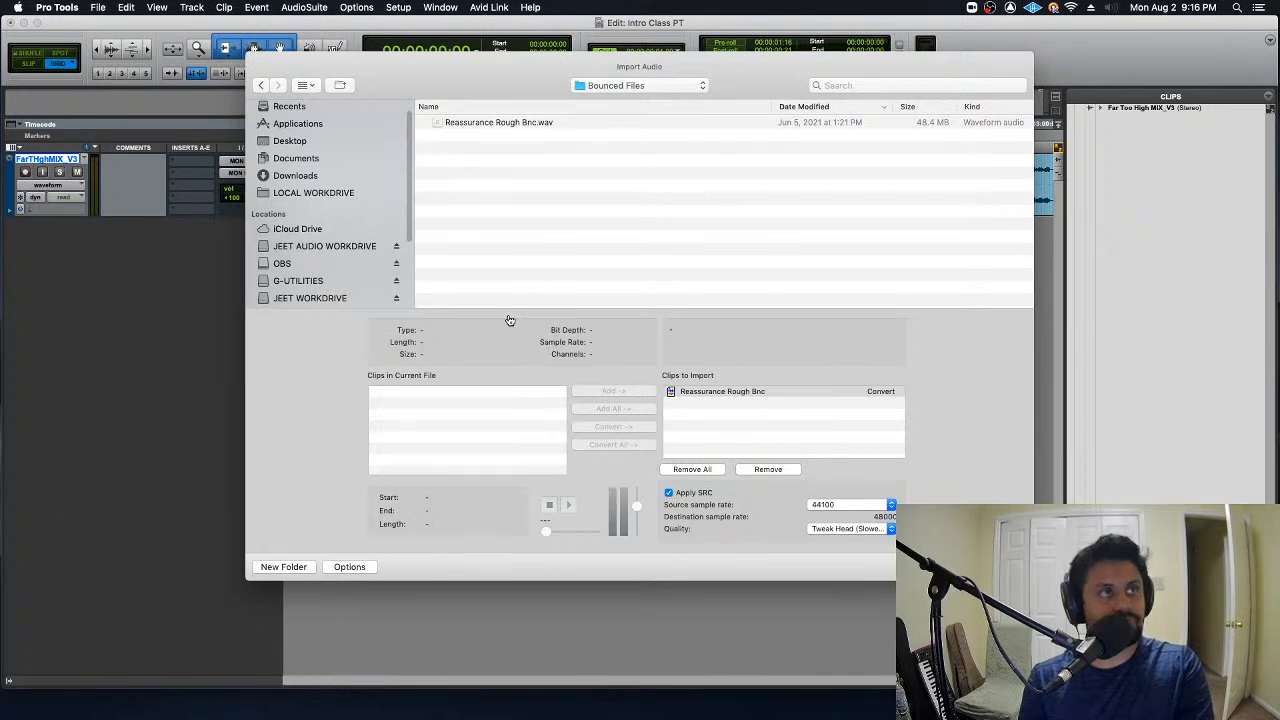
pyautogui.press('super+Tab')
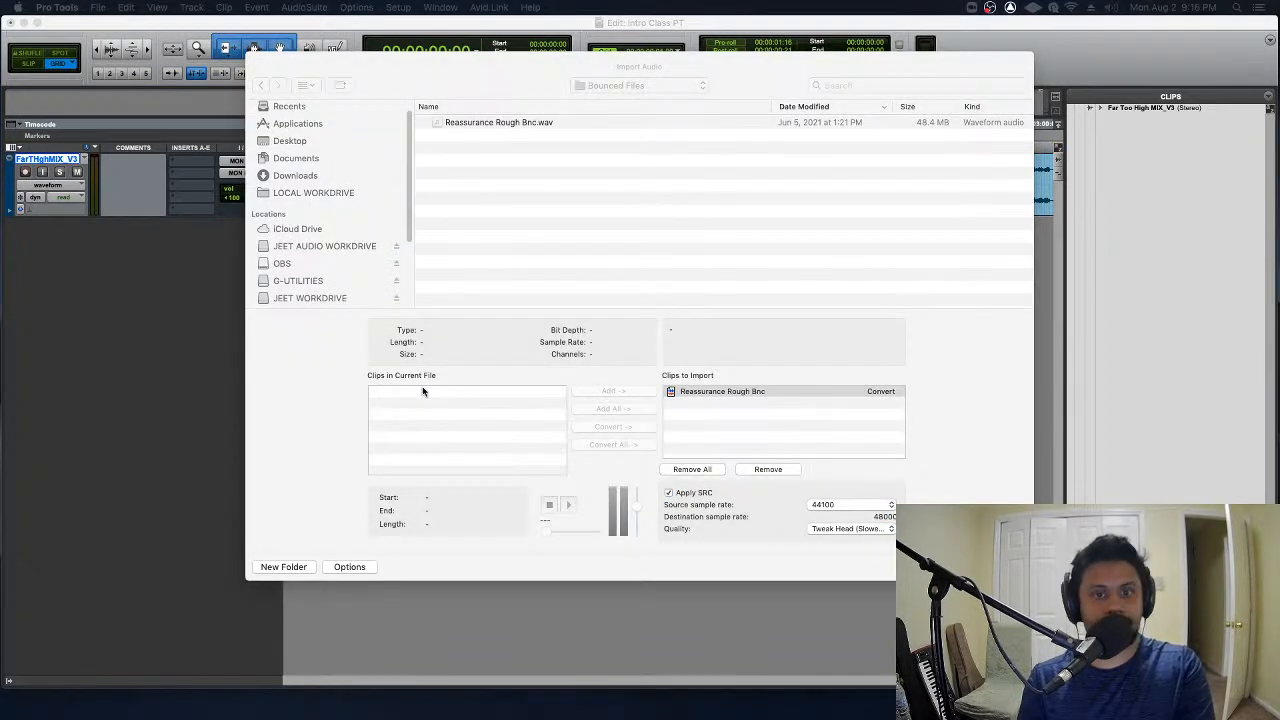
pyautogui.press('super+Tab')
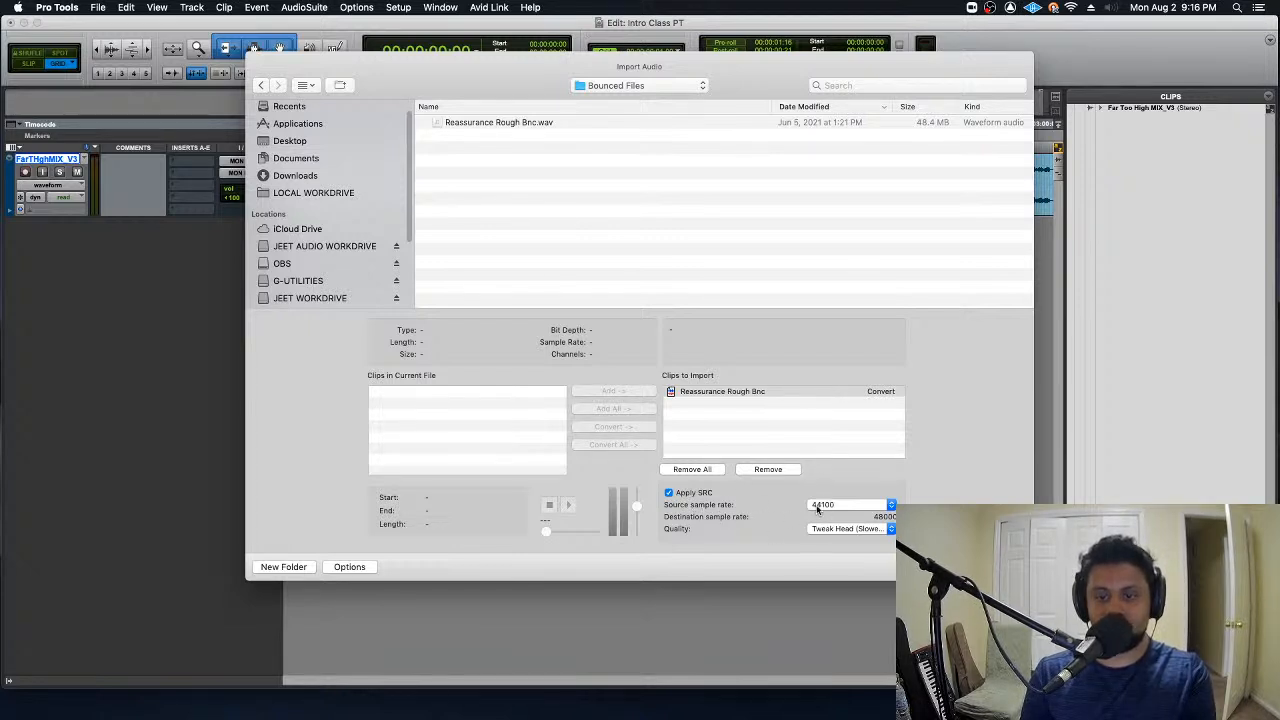
# - Examine the file details of Reassurance Rough Bnc.wav and the quality choices for its sample rate conversion
pyautogui.click(503, 123)
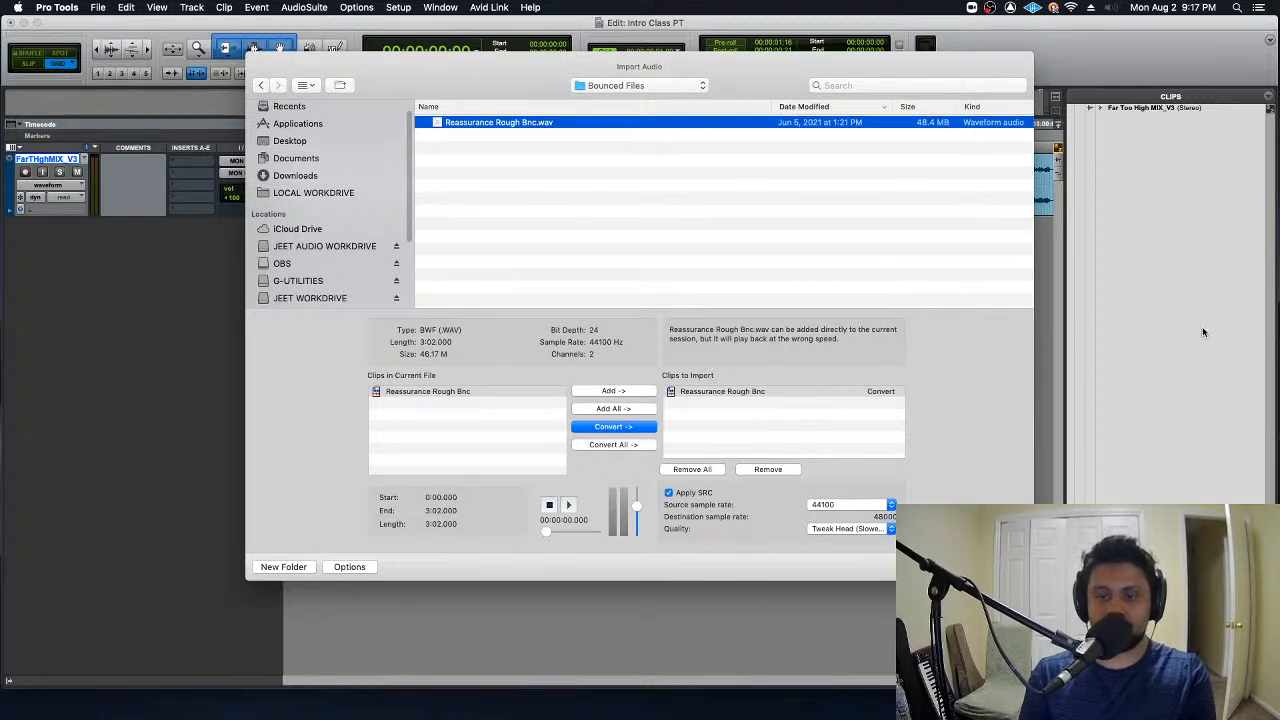
pyautogui.click(860, 529)
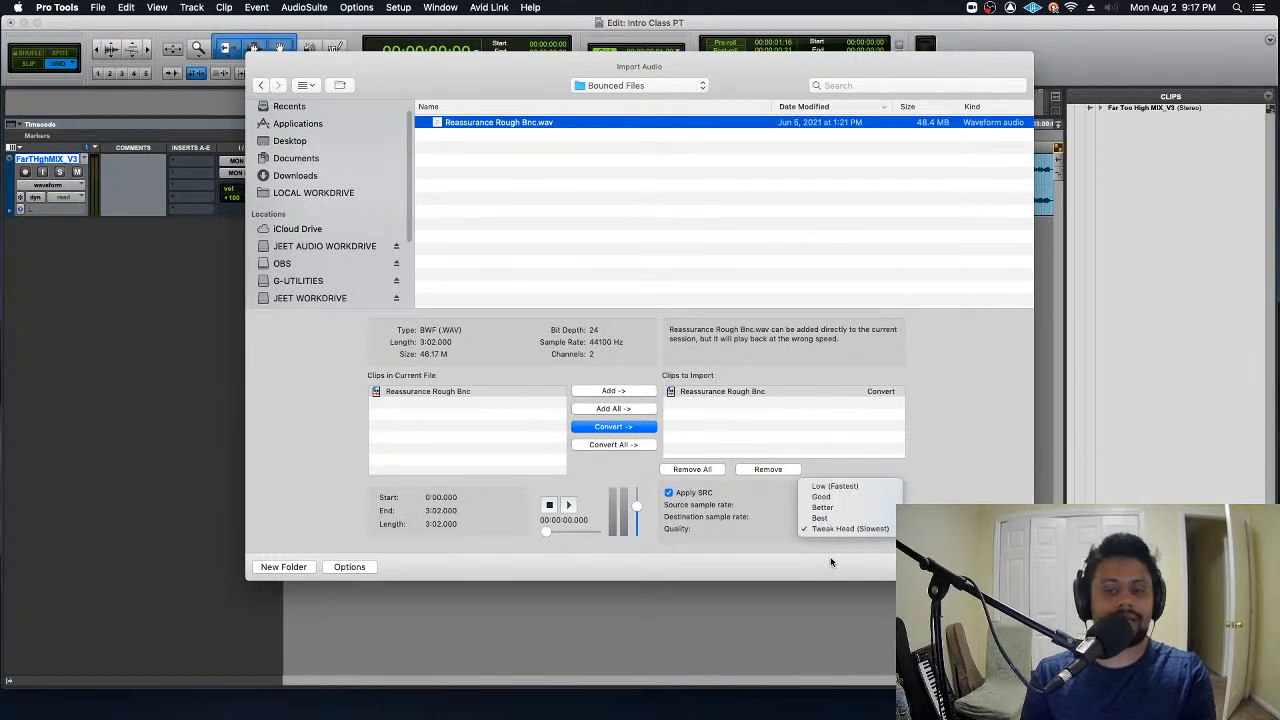
pyautogui.click(828, 562)
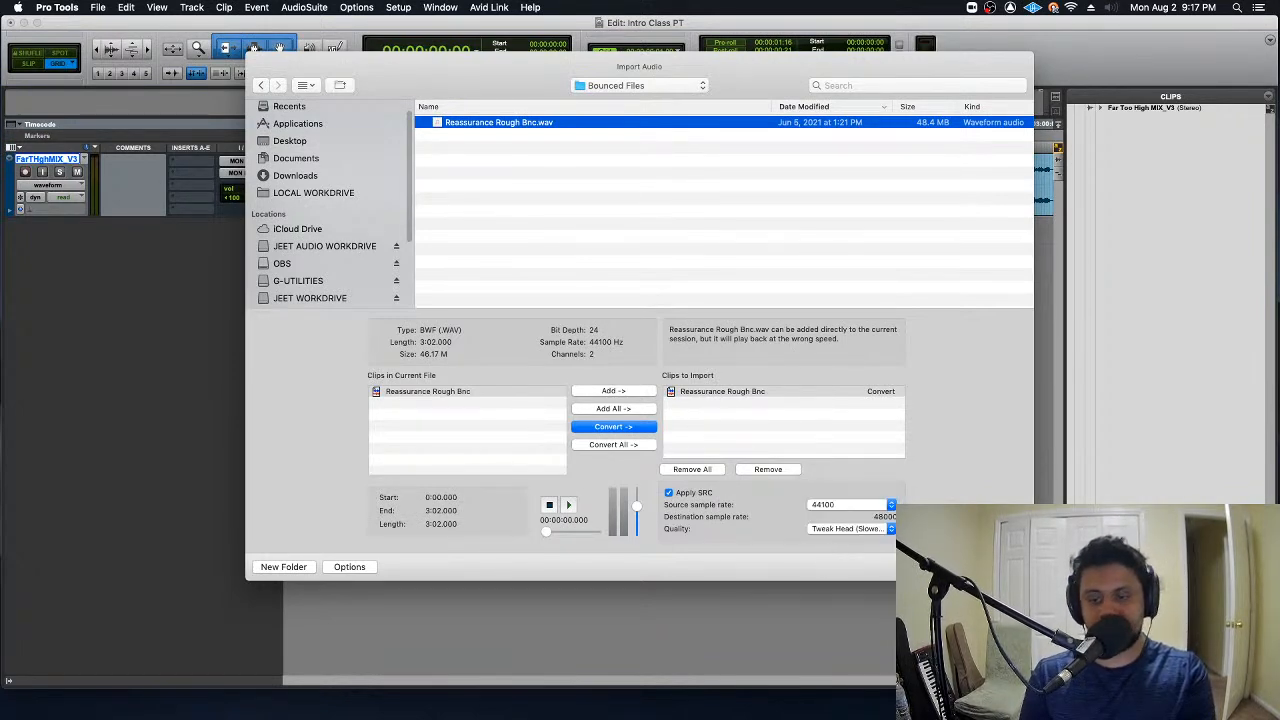
# - Import the converted Reassurance Rough Bnc into the session's Audio Files folder and spot it on a new track at 00:00:00:00
pyautogui.click(1001, 567)
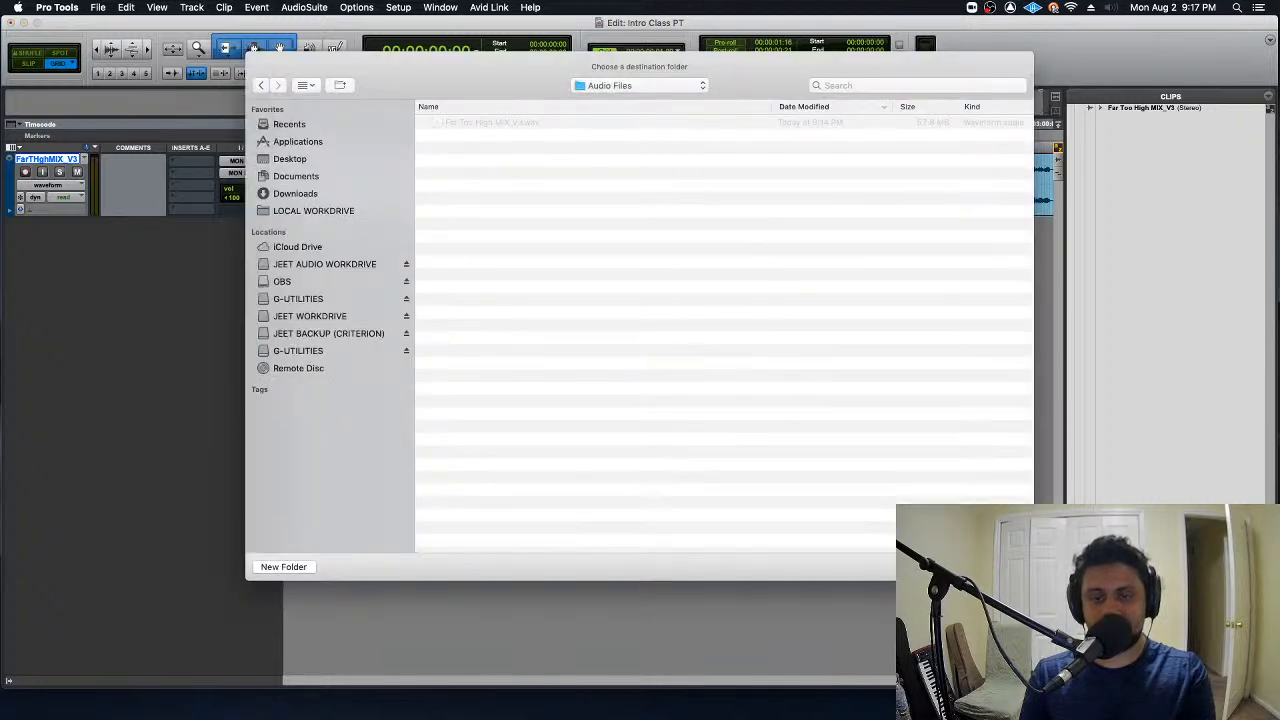
pyautogui.click(1001, 567)
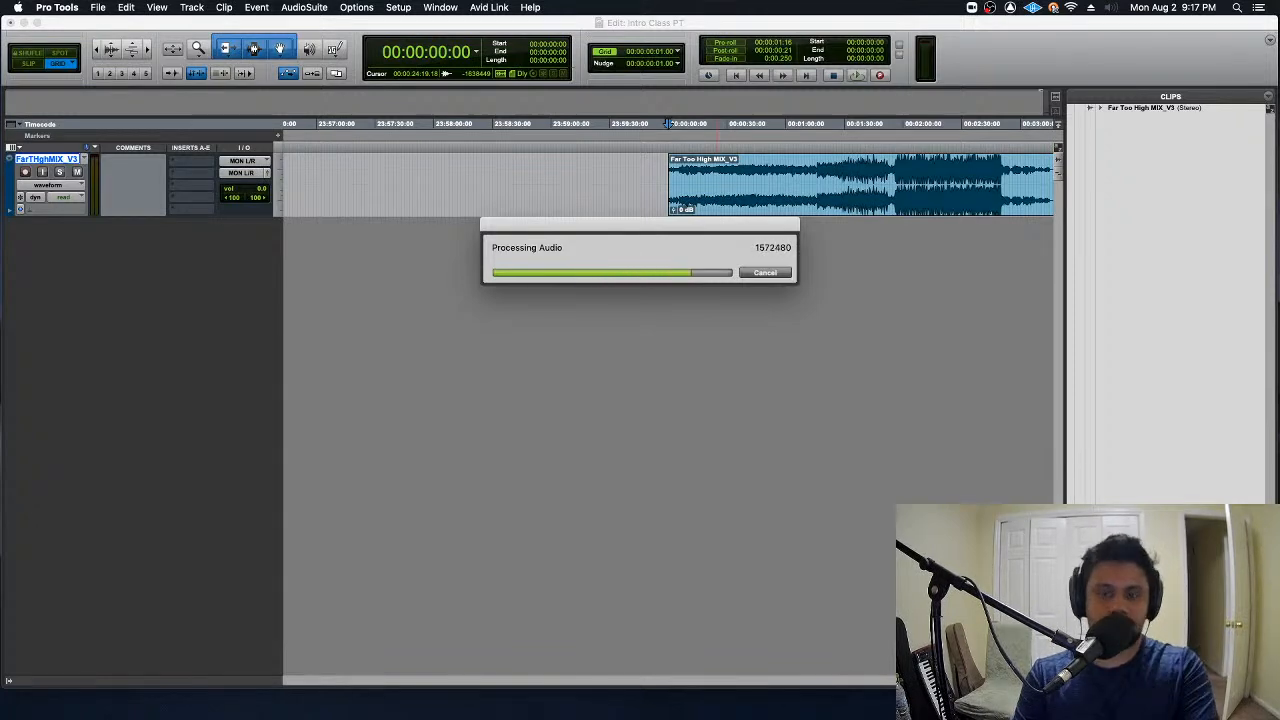
pyautogui.press('Return')
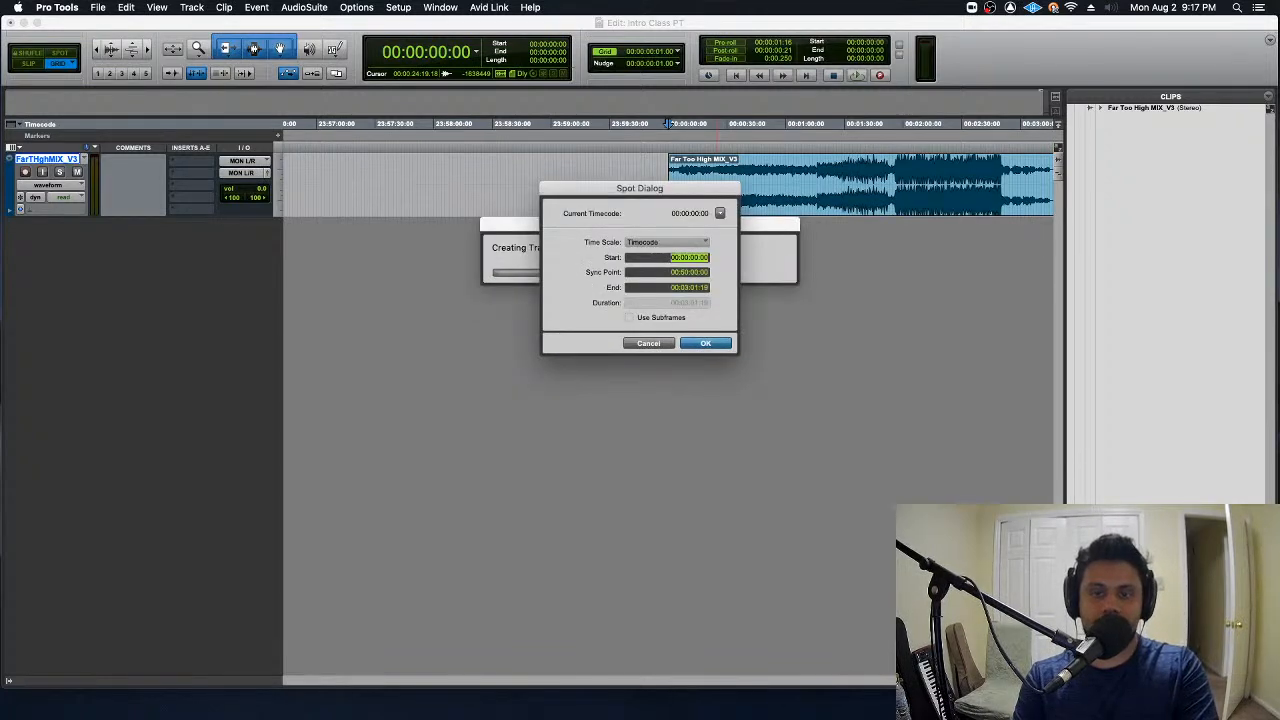
pyautogui.press('Return')
# - Move the Far Too High MIX_V3 and Reassurance Rough Bnc clips together to start at 00:50:00:00
pyautogui.press('r')
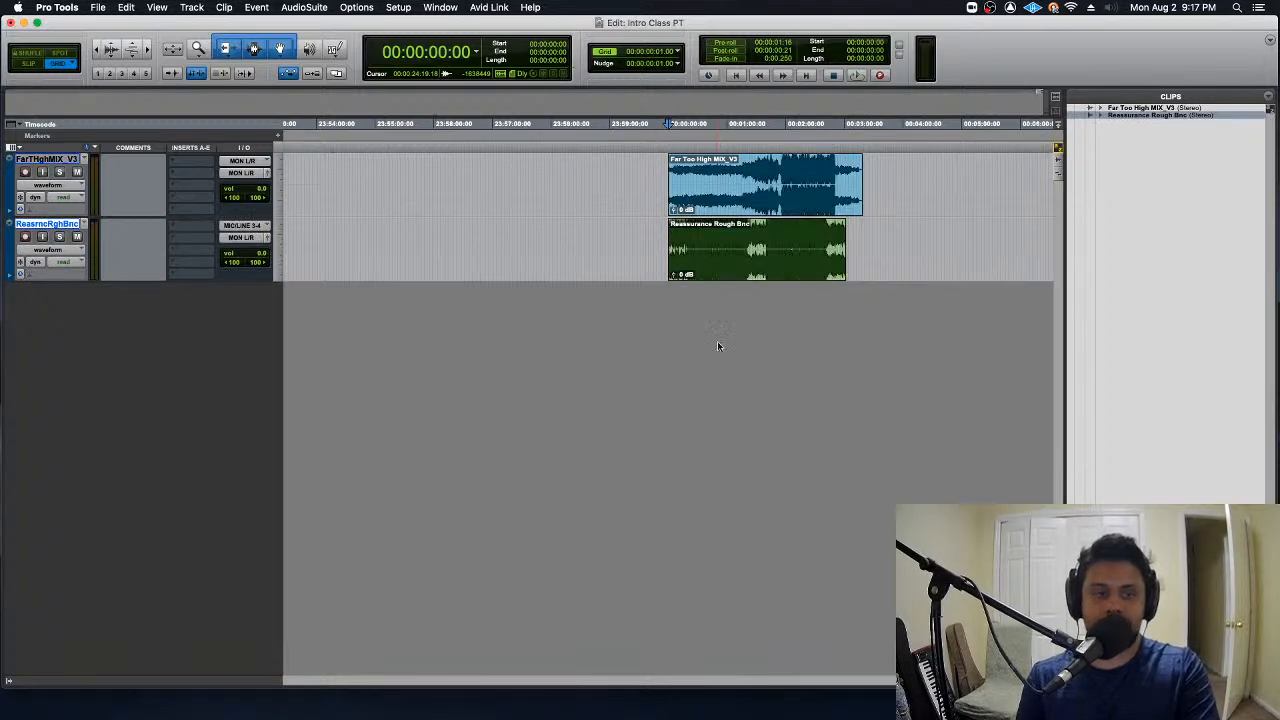
pyautogui.press('r')
pyautogui.press('r')
pyautogui.moveTo(639, 190); pyautogui.dragTo(755, 245)
pyautogui.click(668, 178)
pyautogui.moveTo(668, 178); pyautogui.dragTo(804, 247)
pyautogui.moveTo(698, 211); pyautogui.dragTo(66, 183)
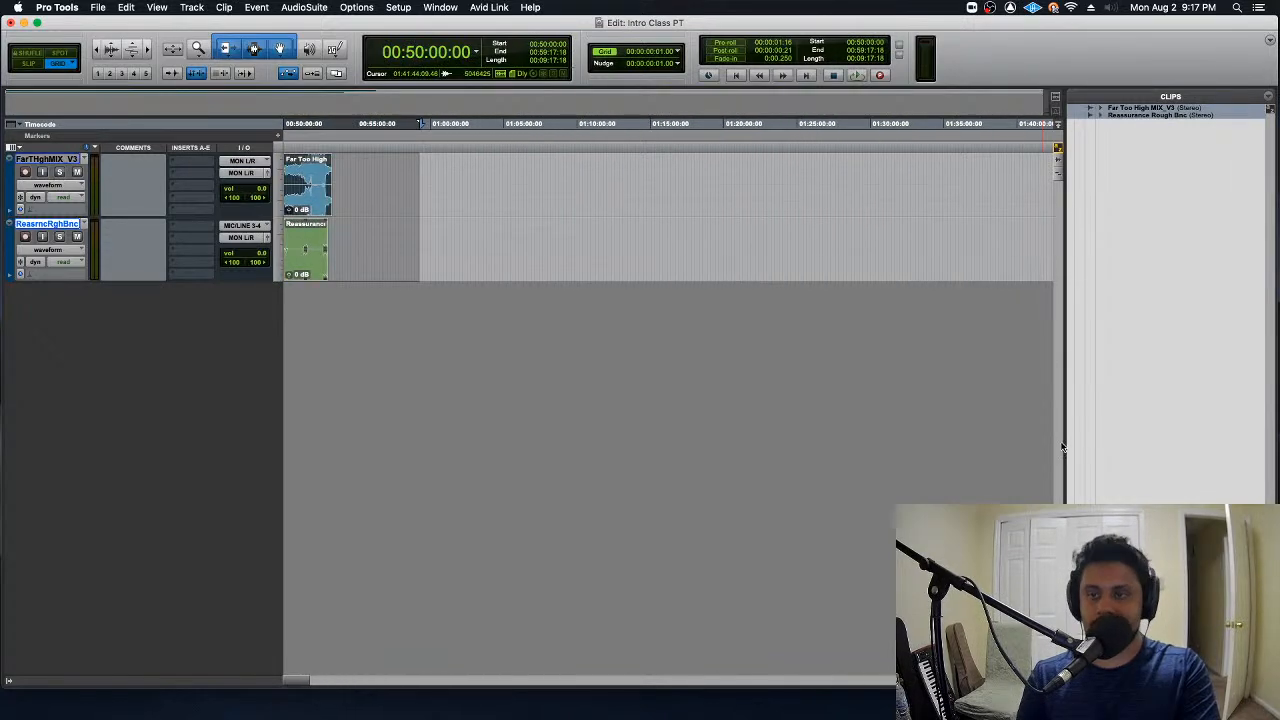
pyautogui.press('Return')
pyautogui.press('t')
pyautogui.press('t')
pyautogui.press('t')
pyautogui.press('t')
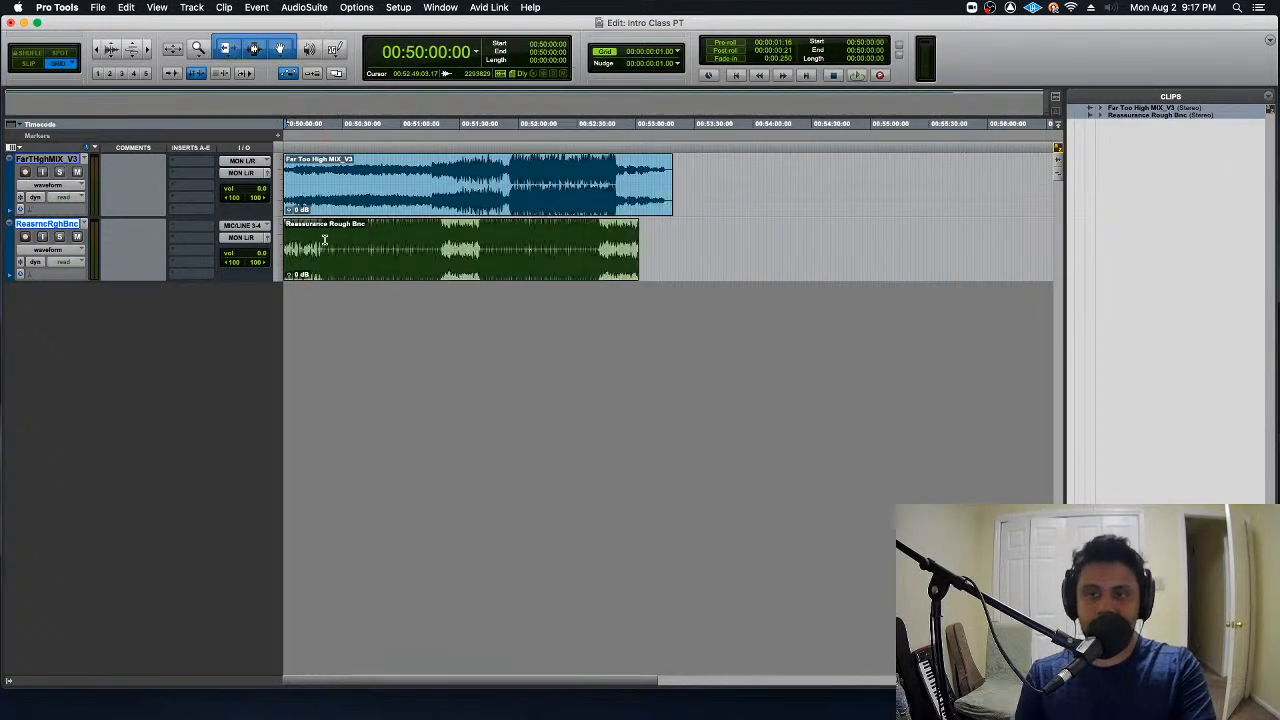
pyautogui.press('r')
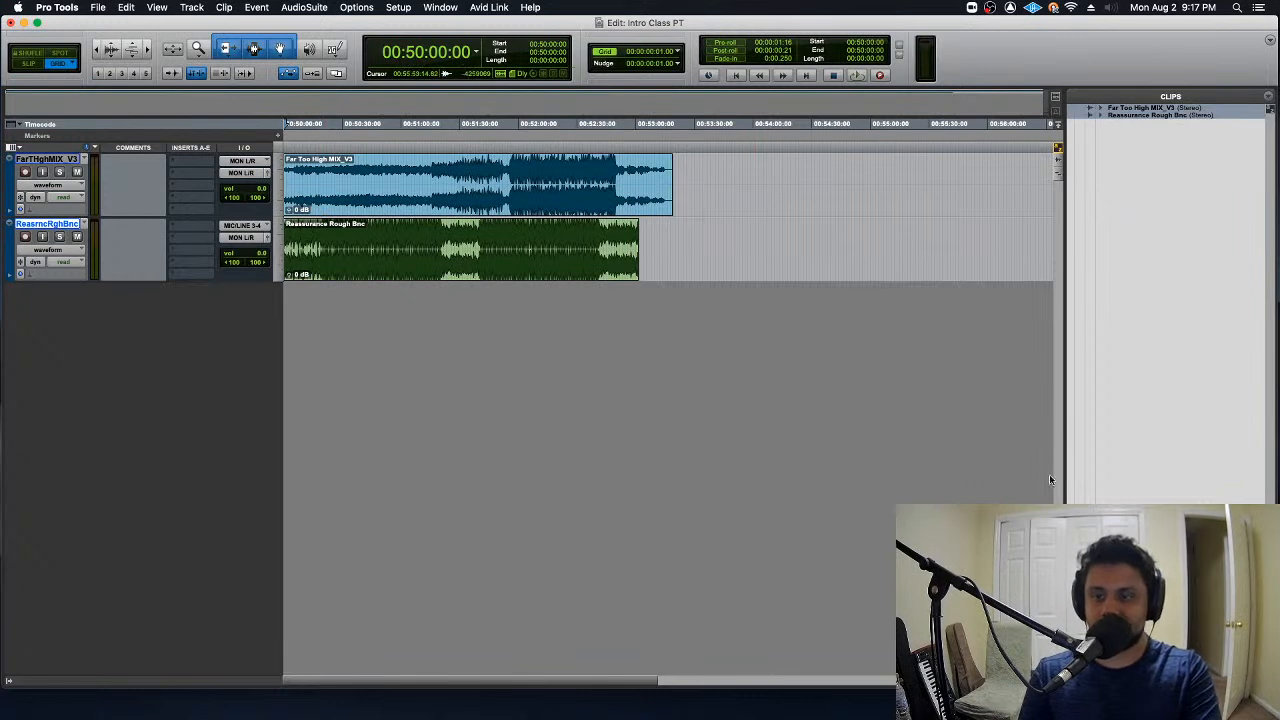
# - Select the Far Too High MIX_V3 and Reassurance Rough Bnc clips in turn on the timeline and view their name details
pyautogui.click(745, 185)
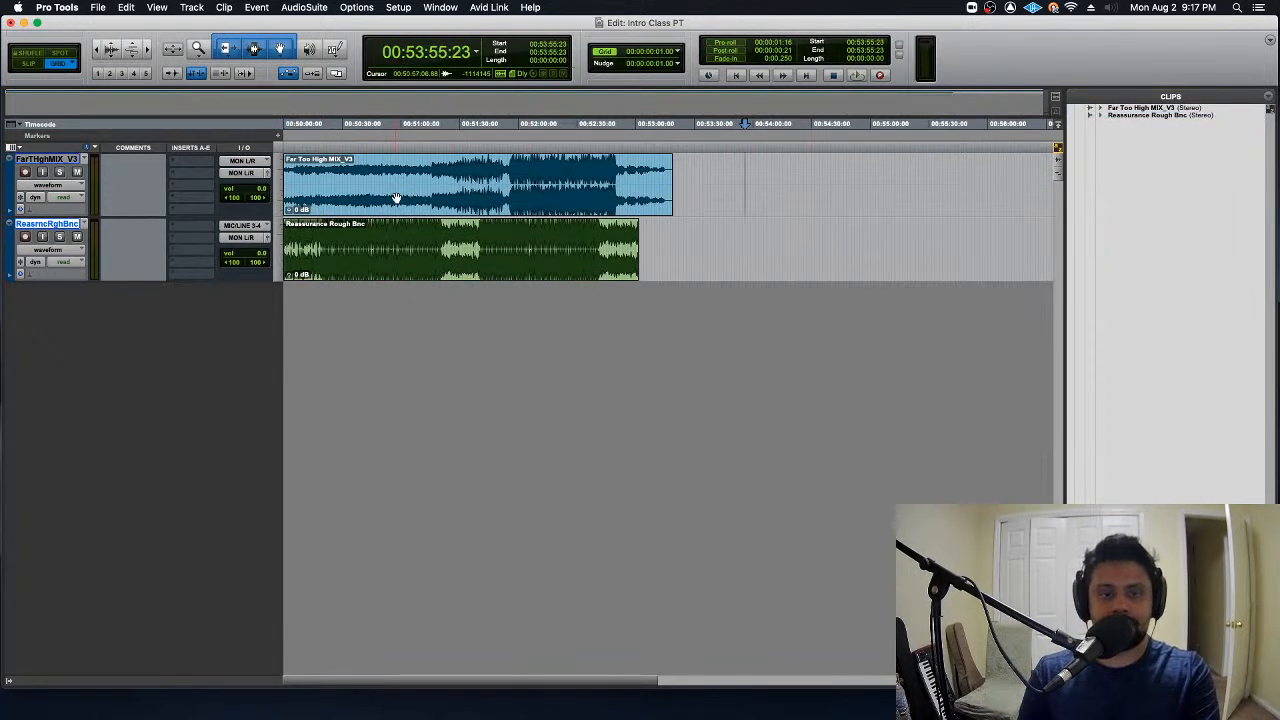
pyautogui.doubleClick(390, 182)
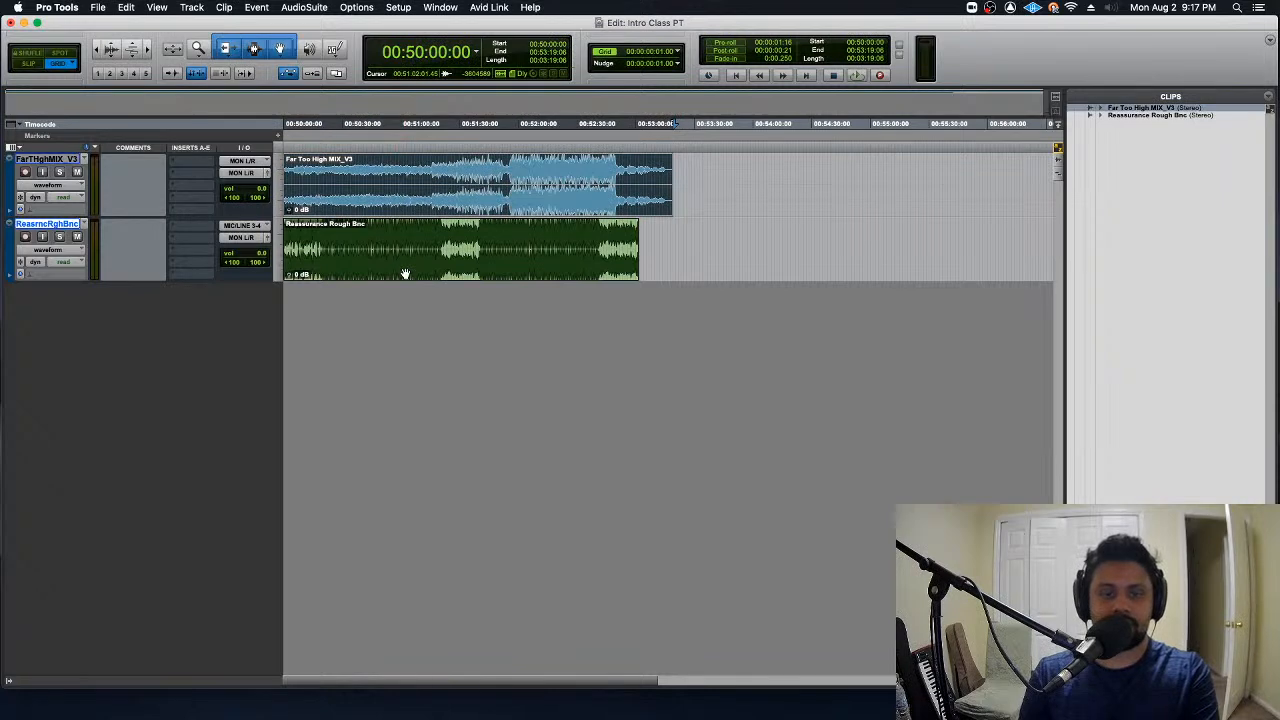
pyautogui.click(405, 273)
pyautogui.click(410, 197)
pyautogui.click(655, 426)
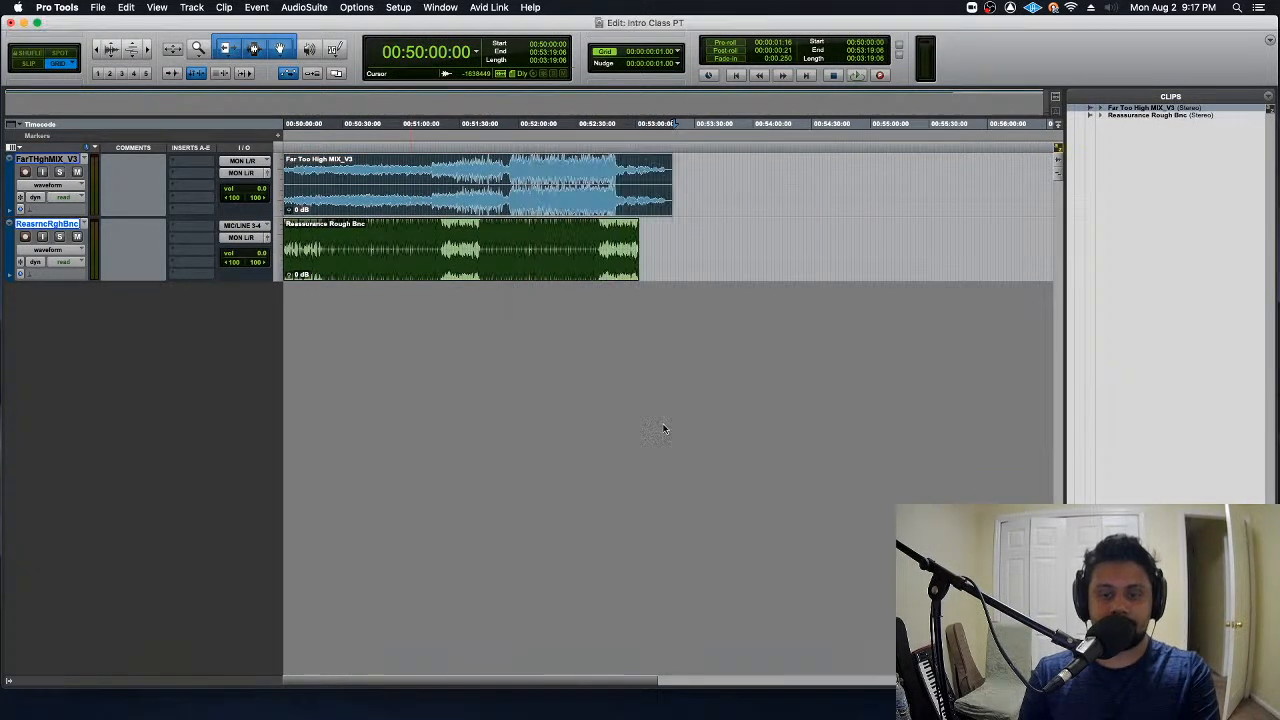
pyautogui.click(517, 276)
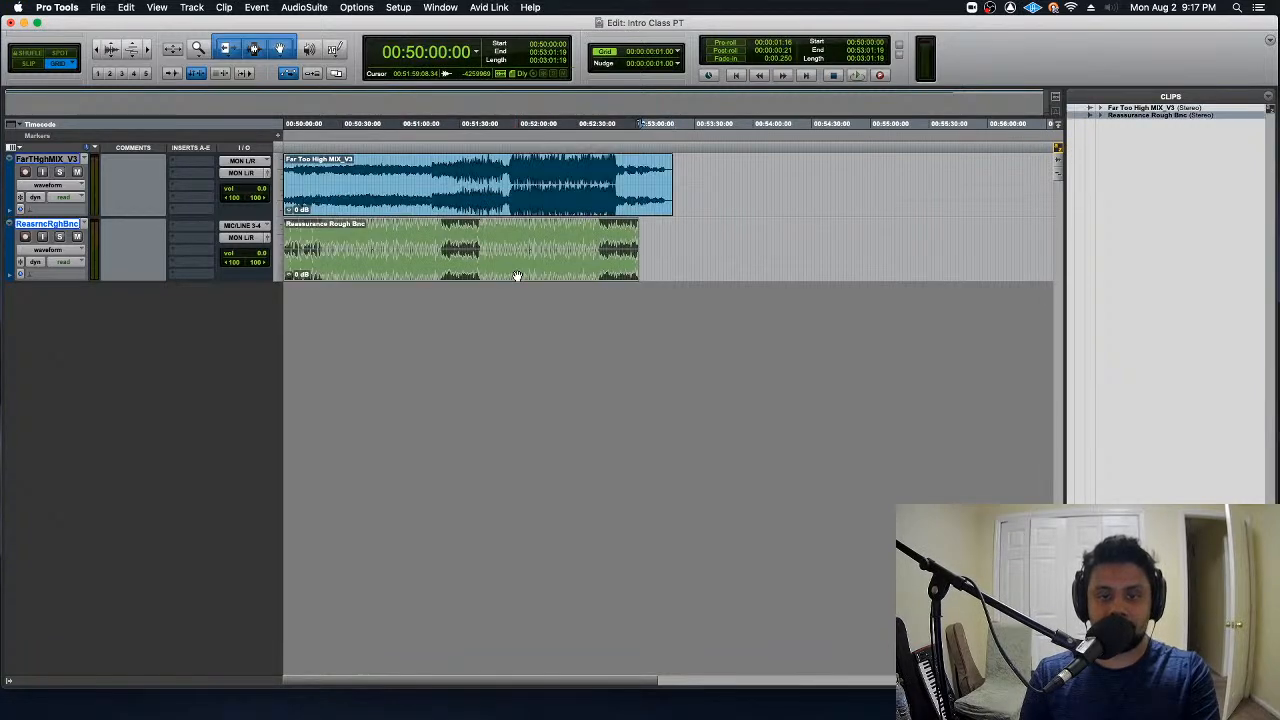
pyautogui.doubleClick(515, 206)
# - Delete the empty audio track below the Reassurance Rough Bnc track
pyautogui.click(653, 426)
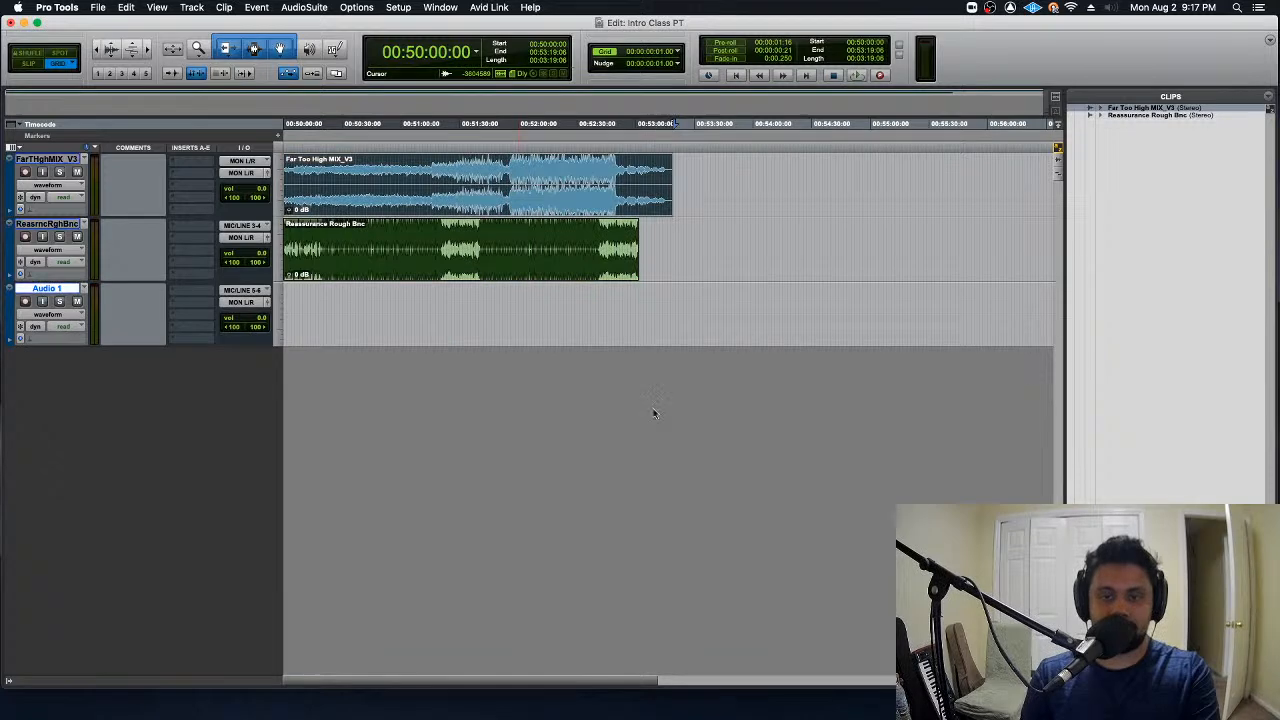
pyautogui.rightClick(59, 288)
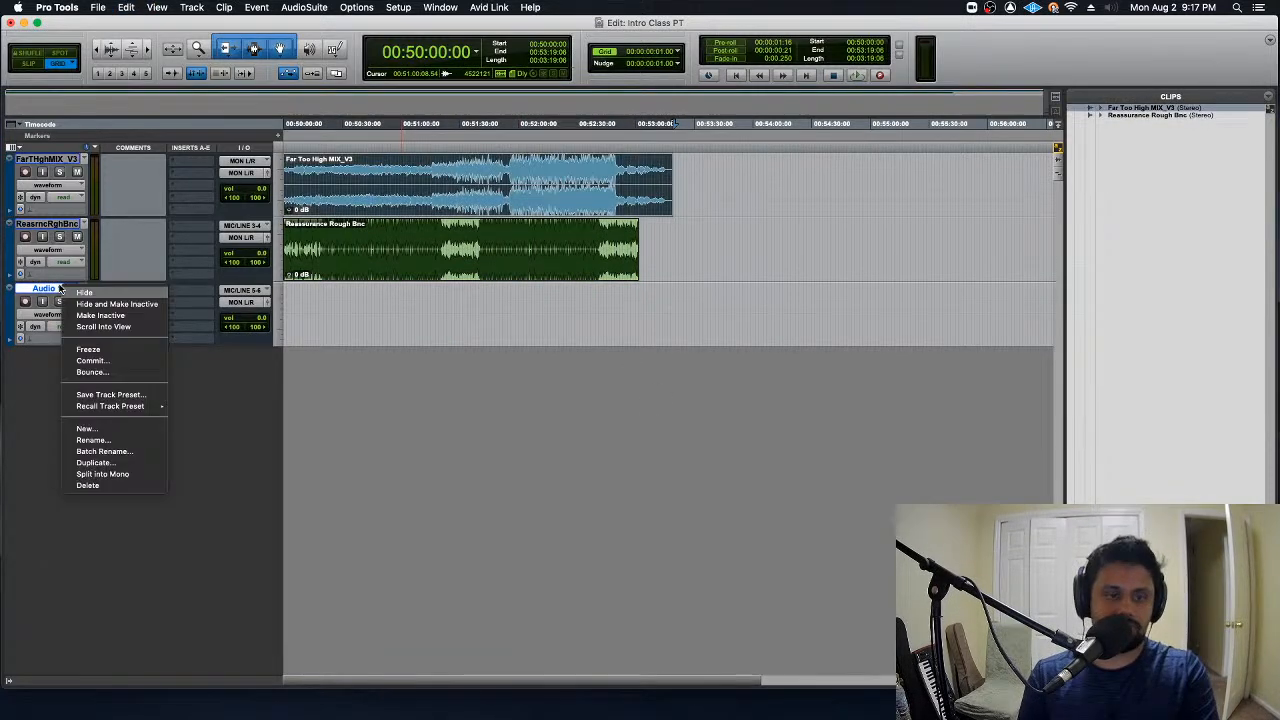
pyautogui.click(130, 485)
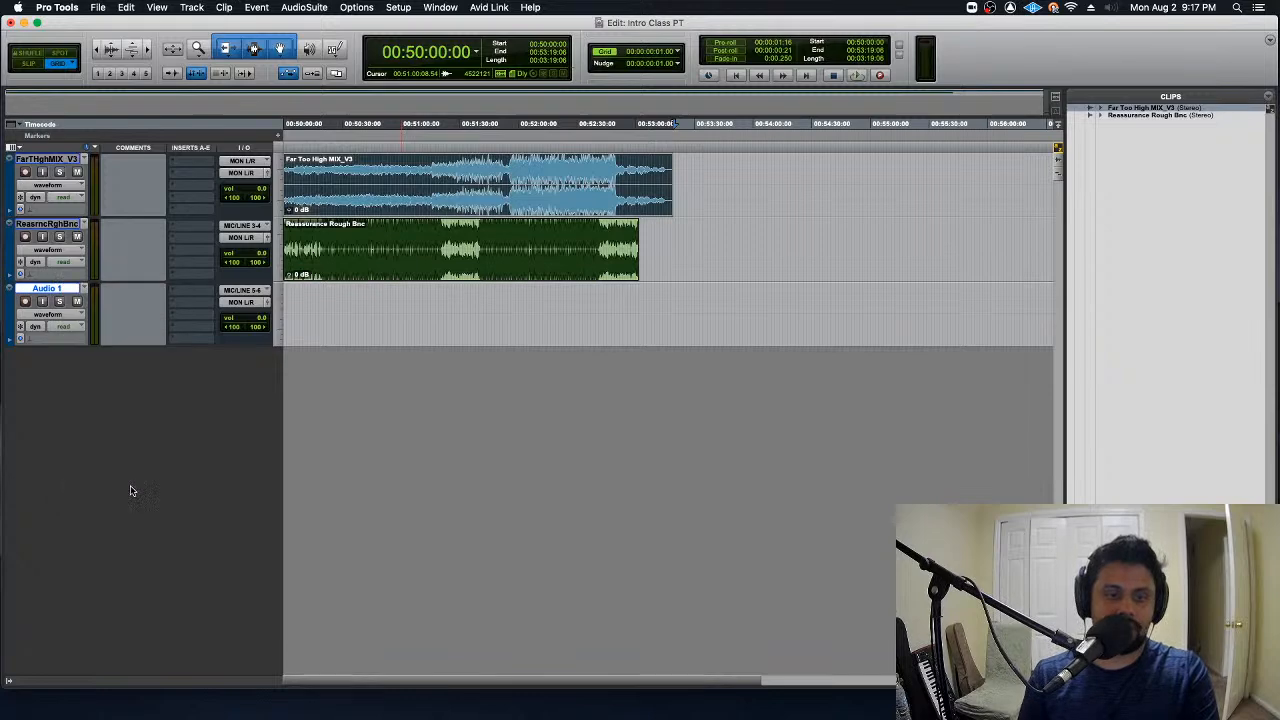
# - Select the whole Far Too High MIX_V3 clip on its track and review its name, parent file and timing information
pyautogui.click(506, 165)
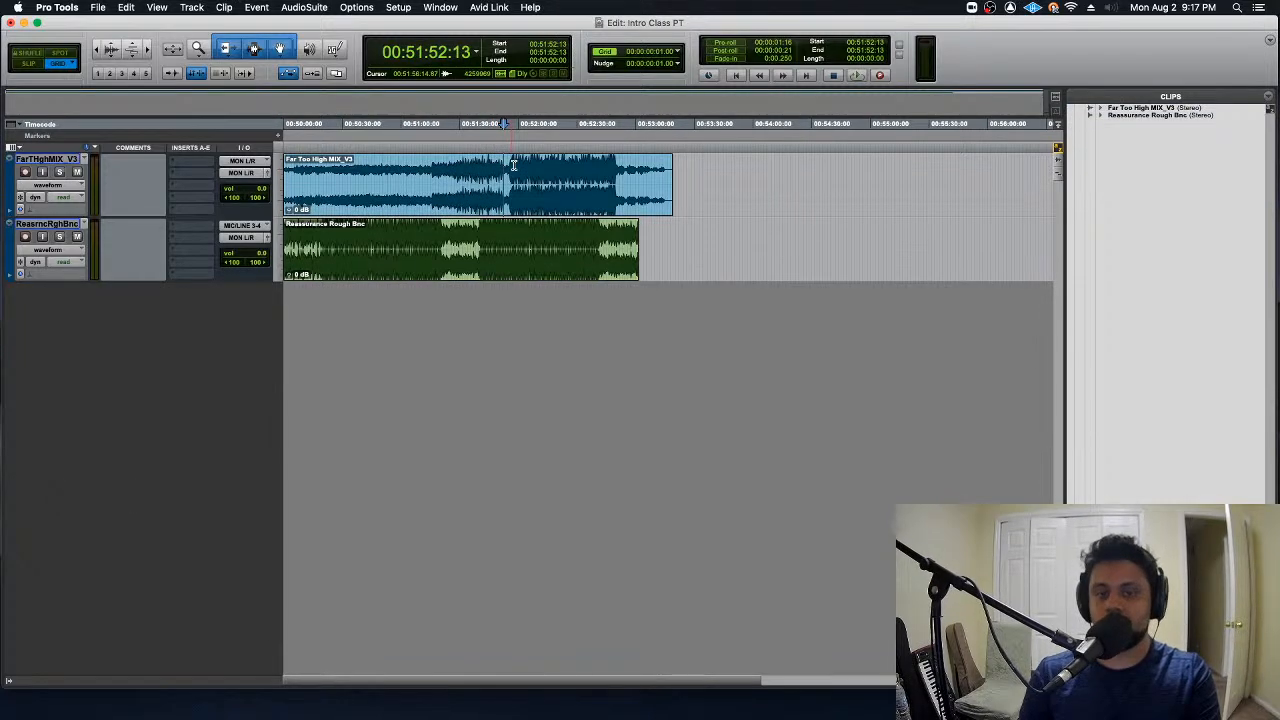
pyautogui.doubleClick(544, 191)
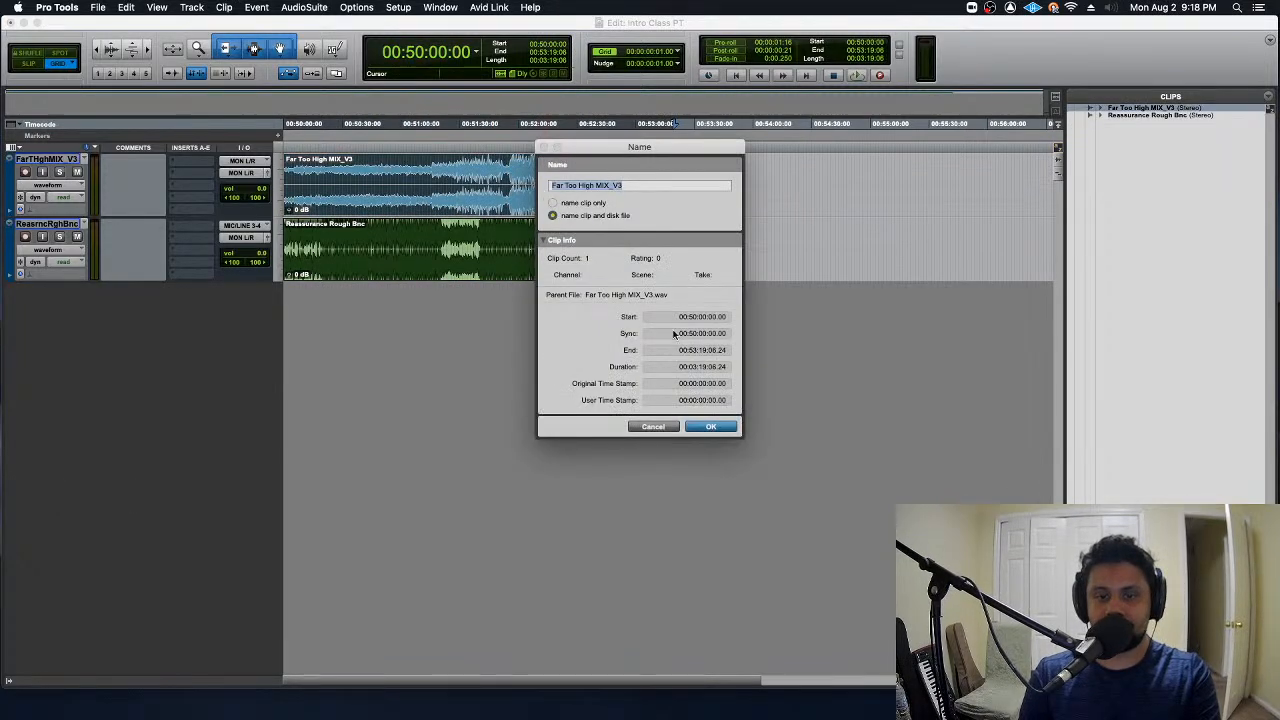
pyautogui.click(655, 426)
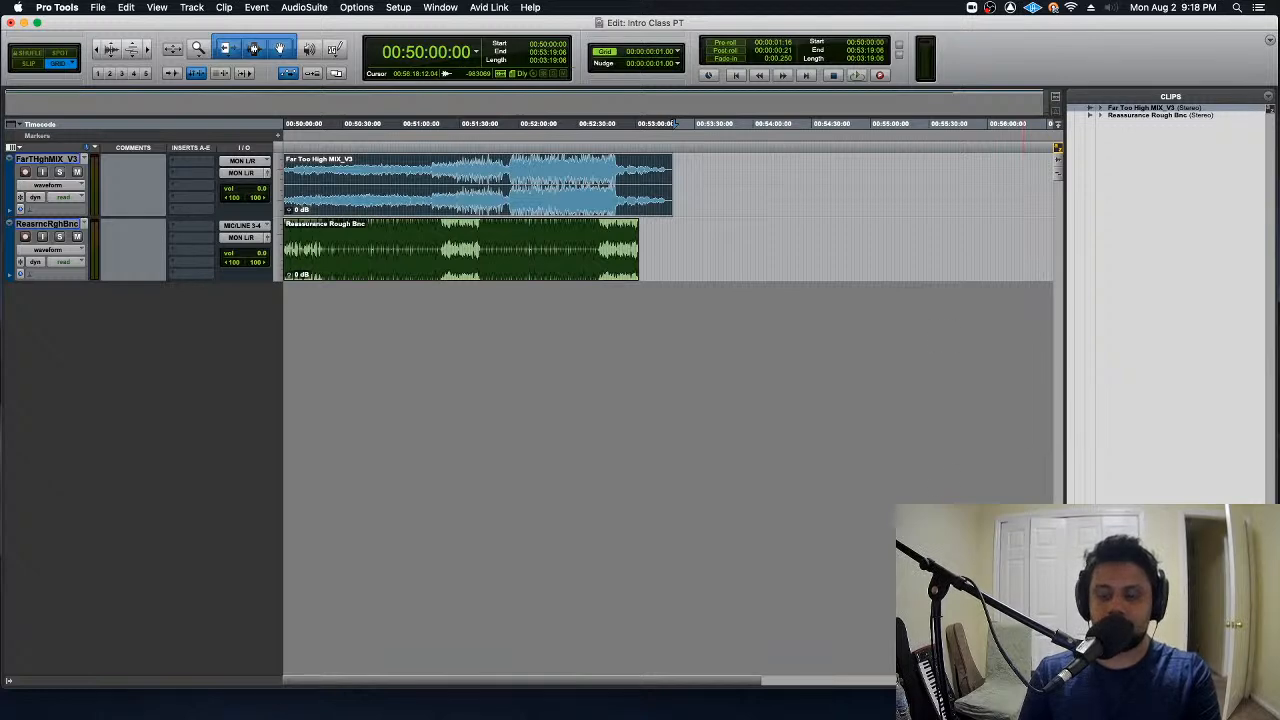
# - Hide and show the Clips list again, and view the name details of both clips listed there
pyautogui.click(1268, 681)
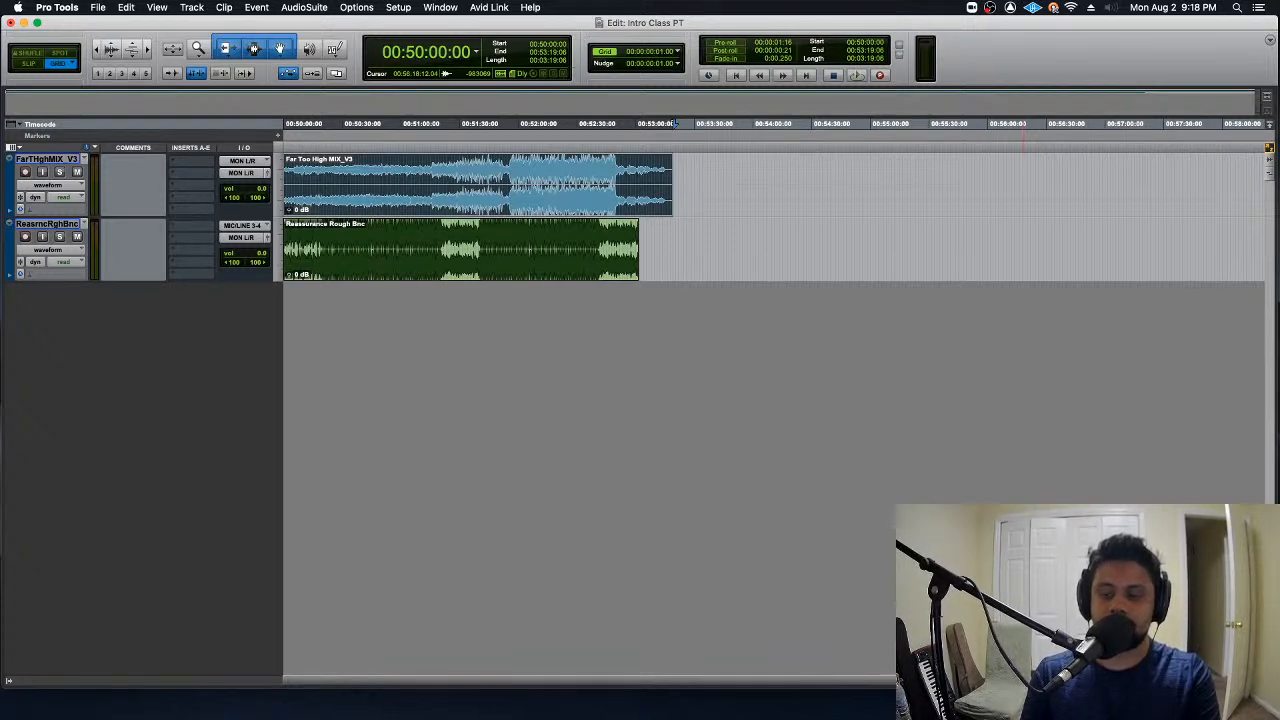
pyautogui.click(1268, 681)
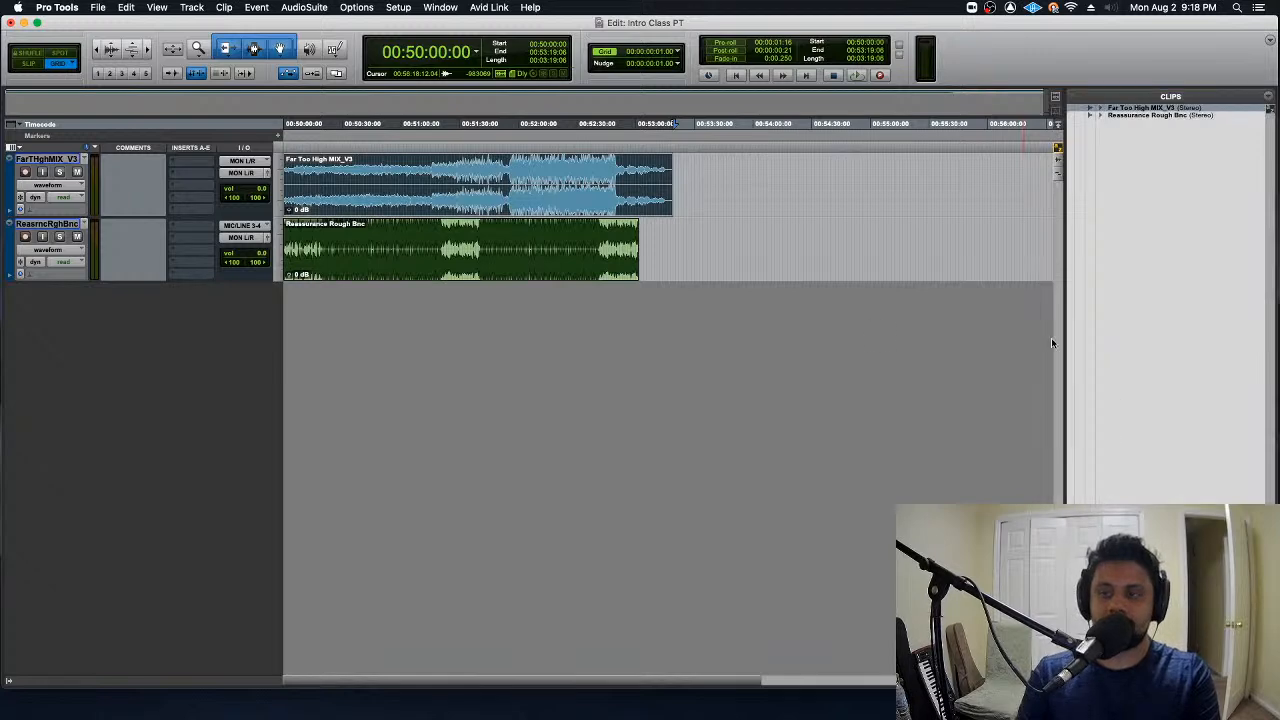
pyautogui.doubleClick(1135, 117)
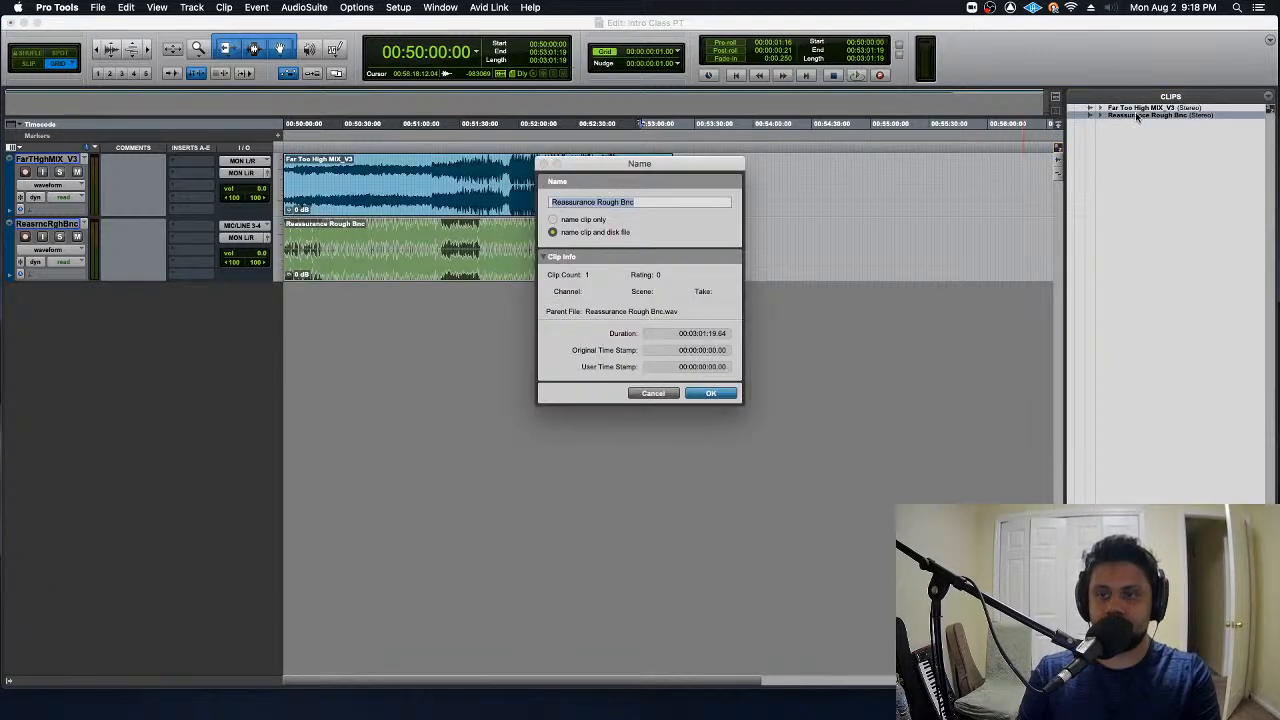
pyautogui.press('Escape')
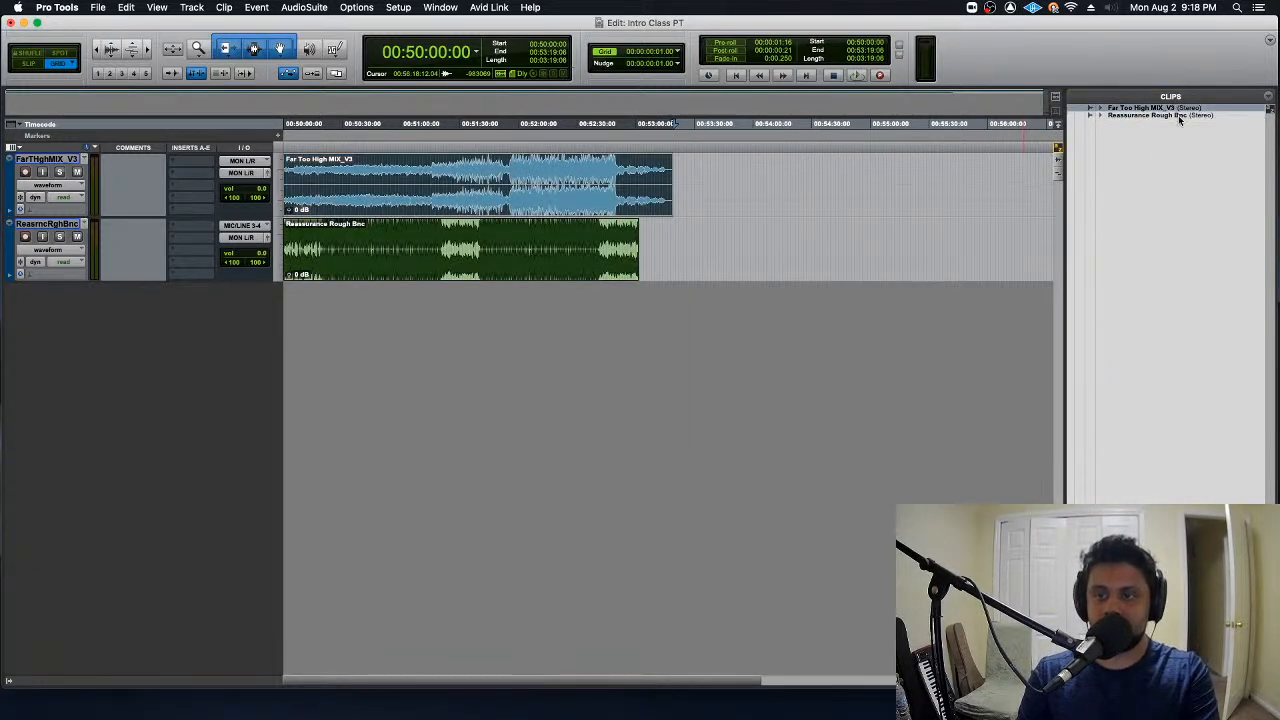
pyautogui.doubleClick(1160, 108)
pyautogui.press('Escape')
# - Inspect the clip information of Far Too High MIX_V3 and Reassurance Rough Bnc on the timeline, selecting each clip in turn
pyautogui.doubleClick(545, 205)
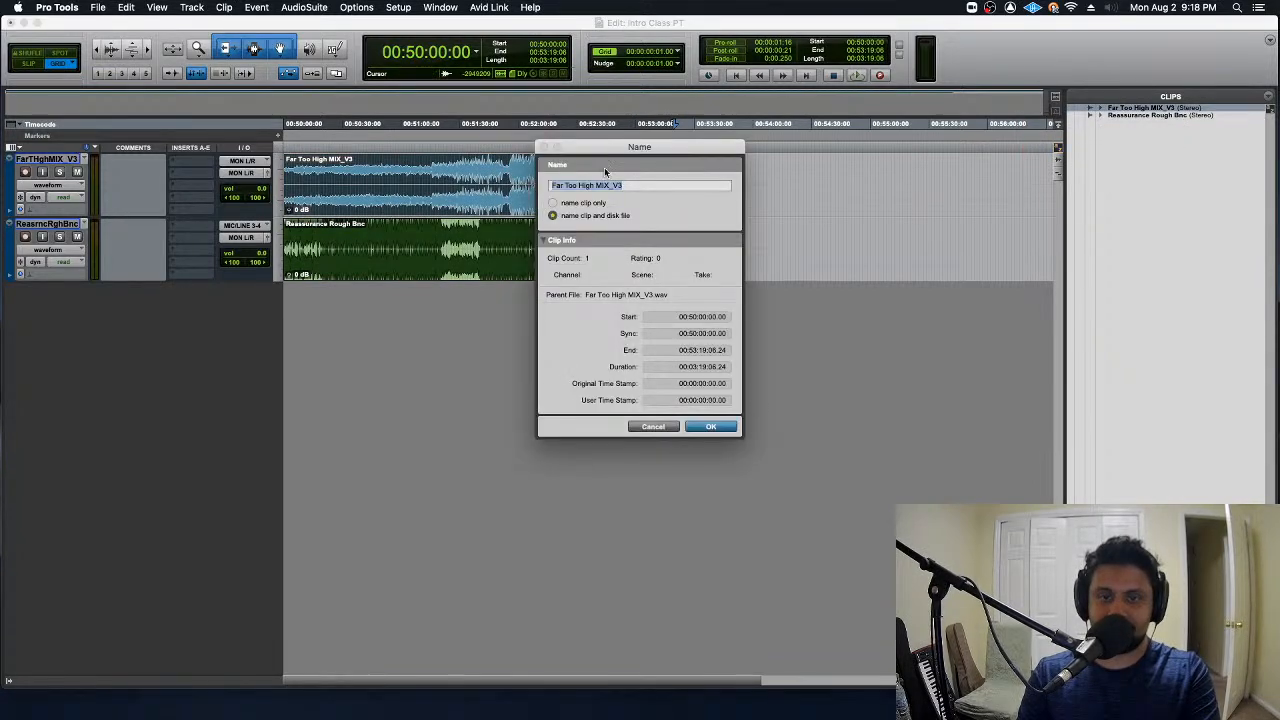
pyautogui.click(672, 428)
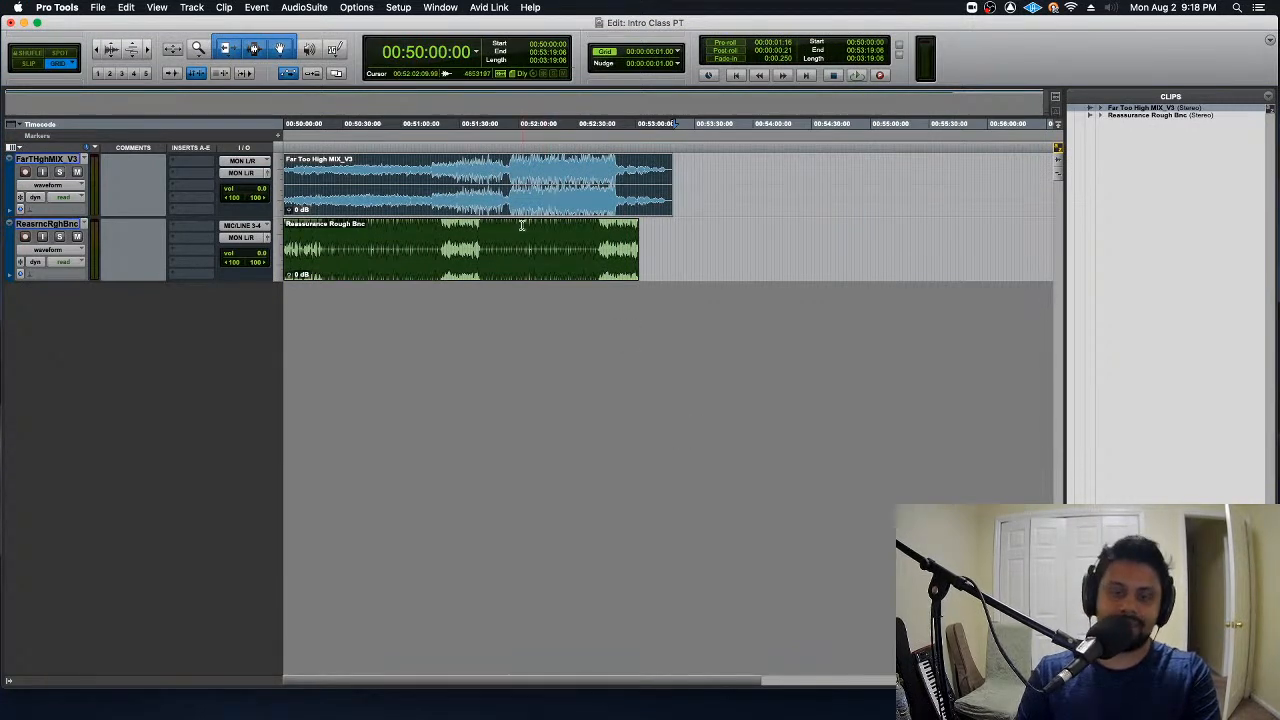
pyautogui.click(575, 278)
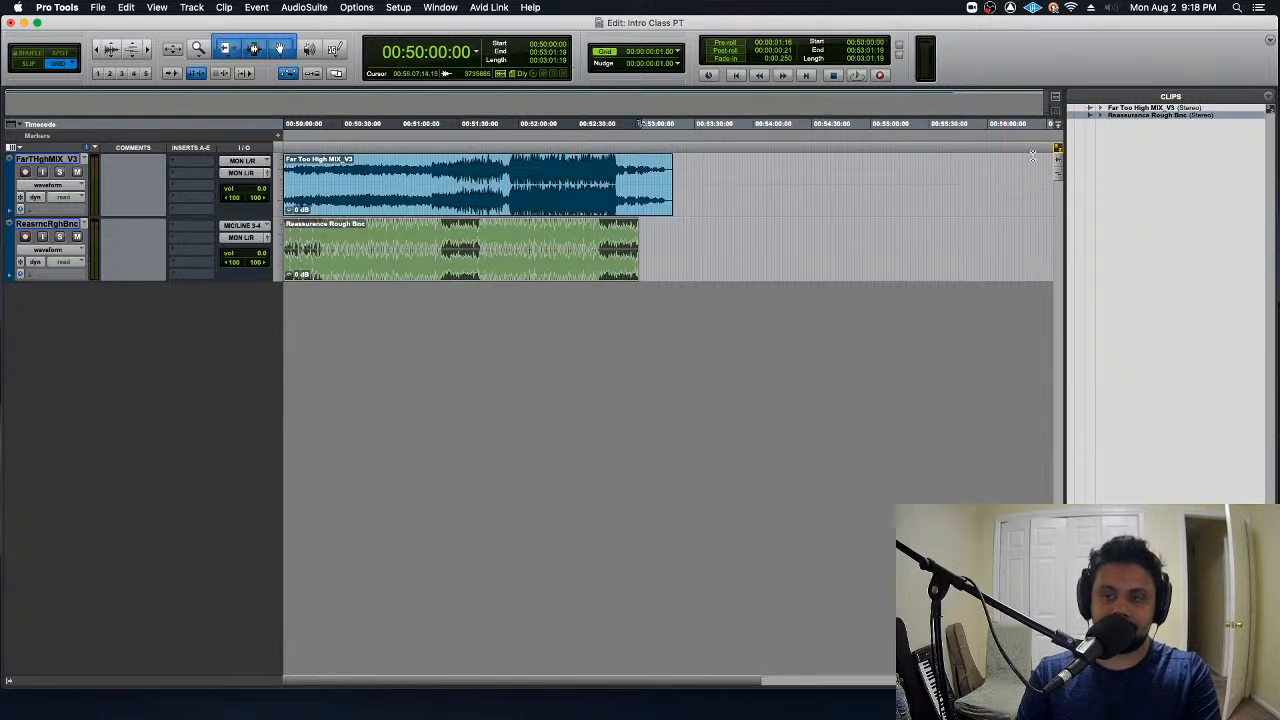
pyautogui.click(586, 216)
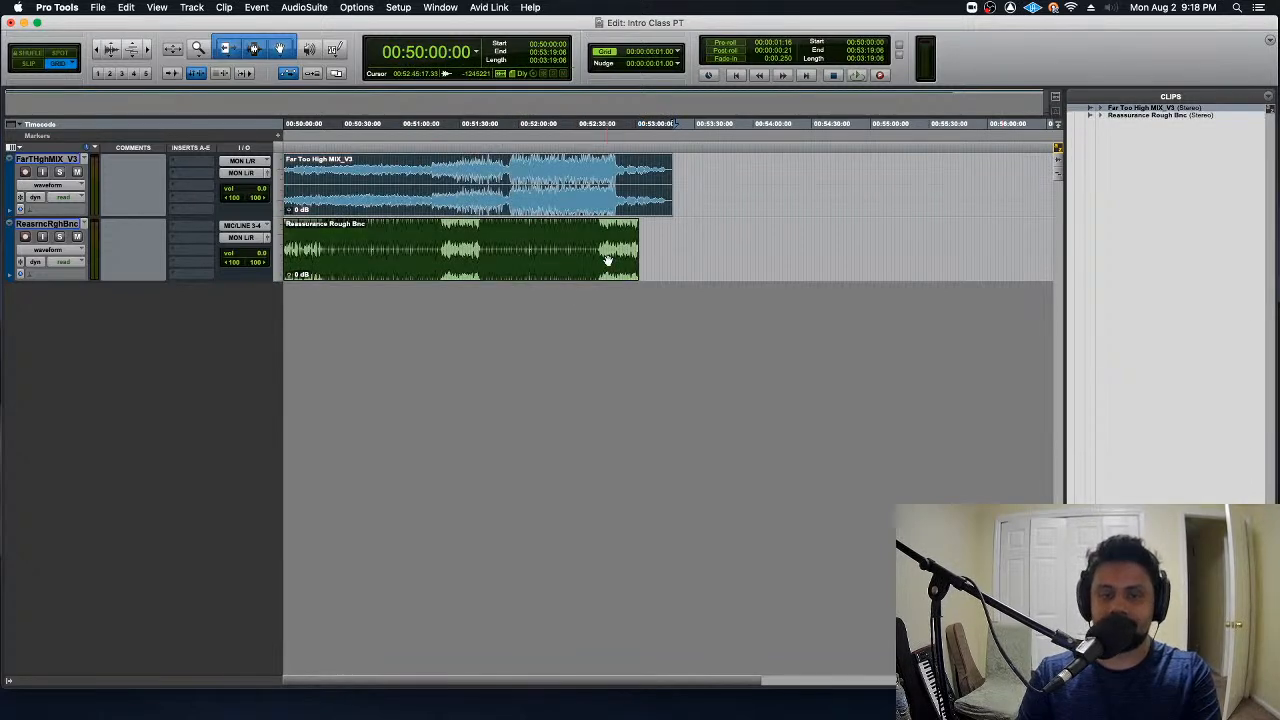
pyautogui.doubleClick(628, 222)
pyautogui.press('Escape')
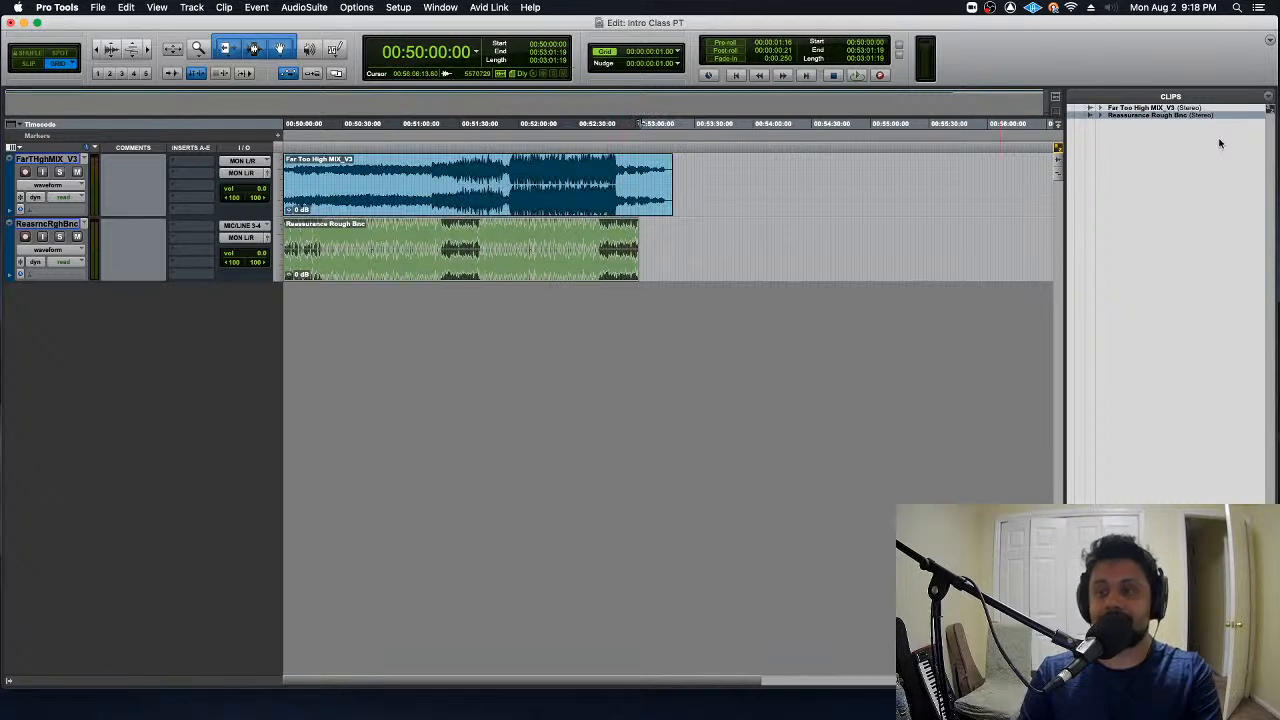
# - Reopen the clip name information from the Clips list and close it without renaming anything
pyautogui.click(1196, 108)
pyautogui.doubleClick(1196, 108)
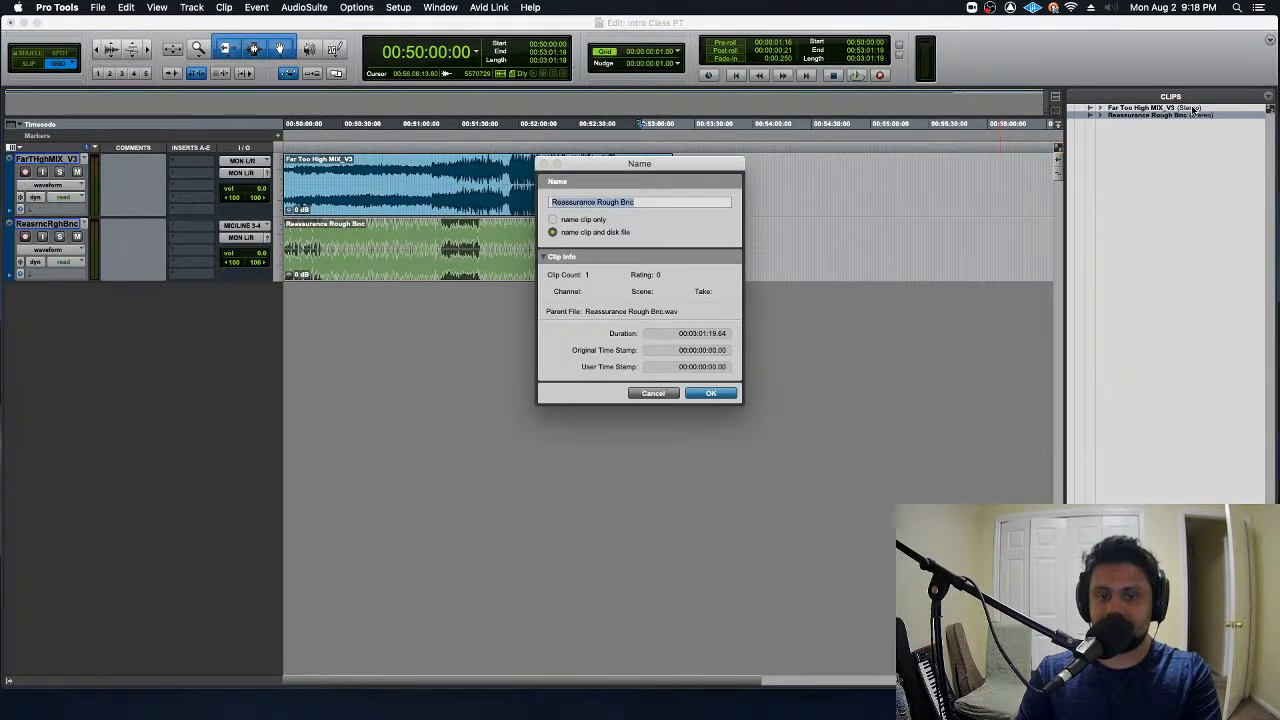
pyautogui.press('Escape')
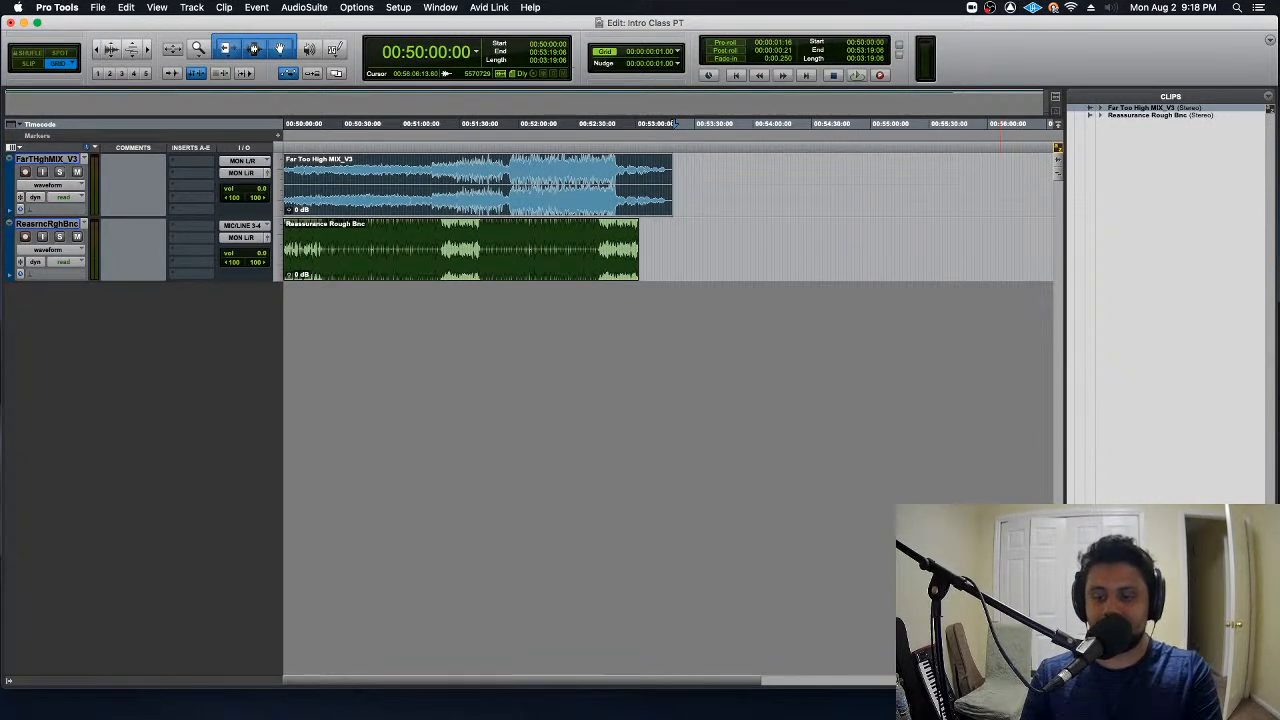
# - Hide the Clips list and place the edit cursor at 00:52:13:08 in the Far Too High MIX_V3 clip
pyautogui.click(1058, 681)
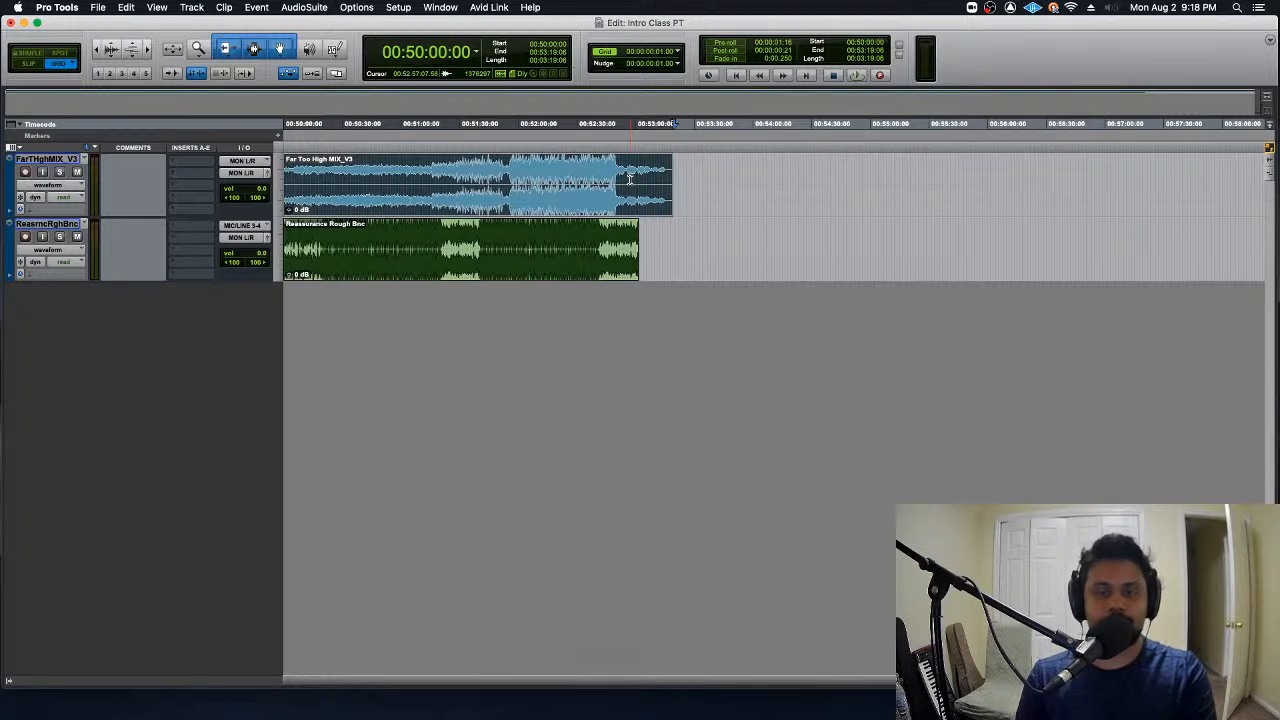
pyautogui.moveTo(709, 180); pyautogui.dragTo(1090, 180)
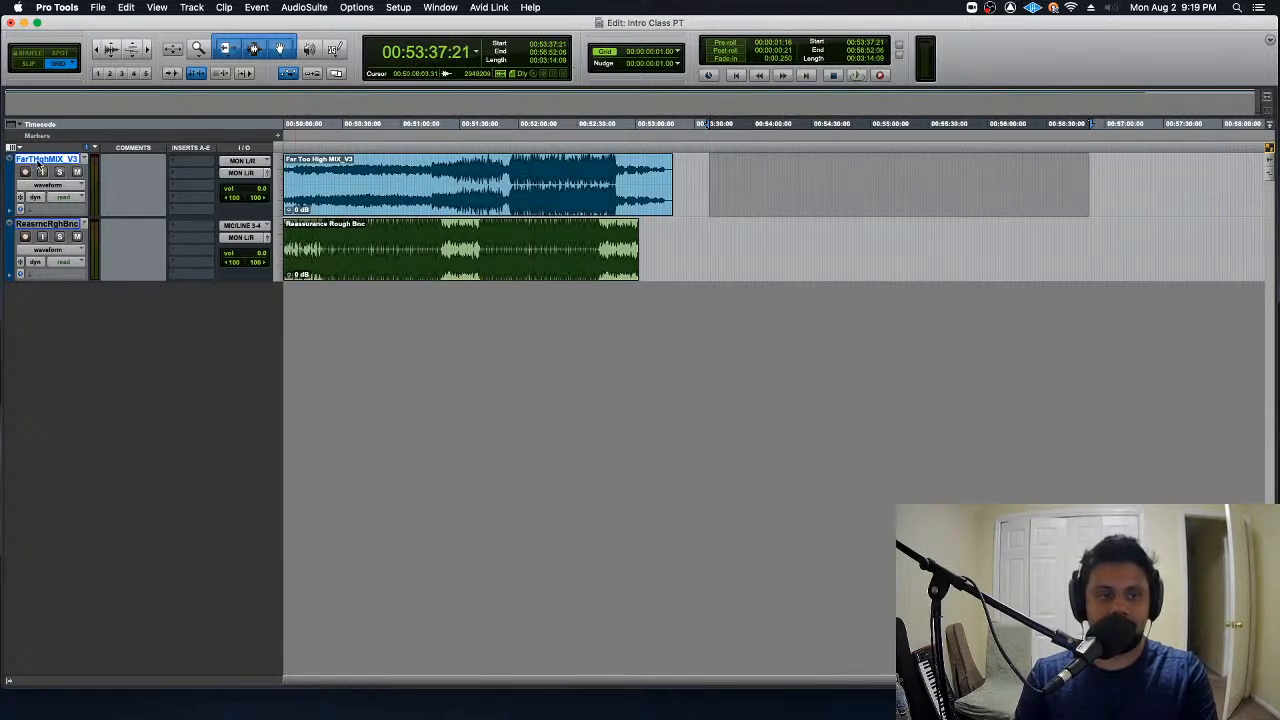
pyautogui.moveTo(703, 180); pyautogui.dragTo(953, 170)
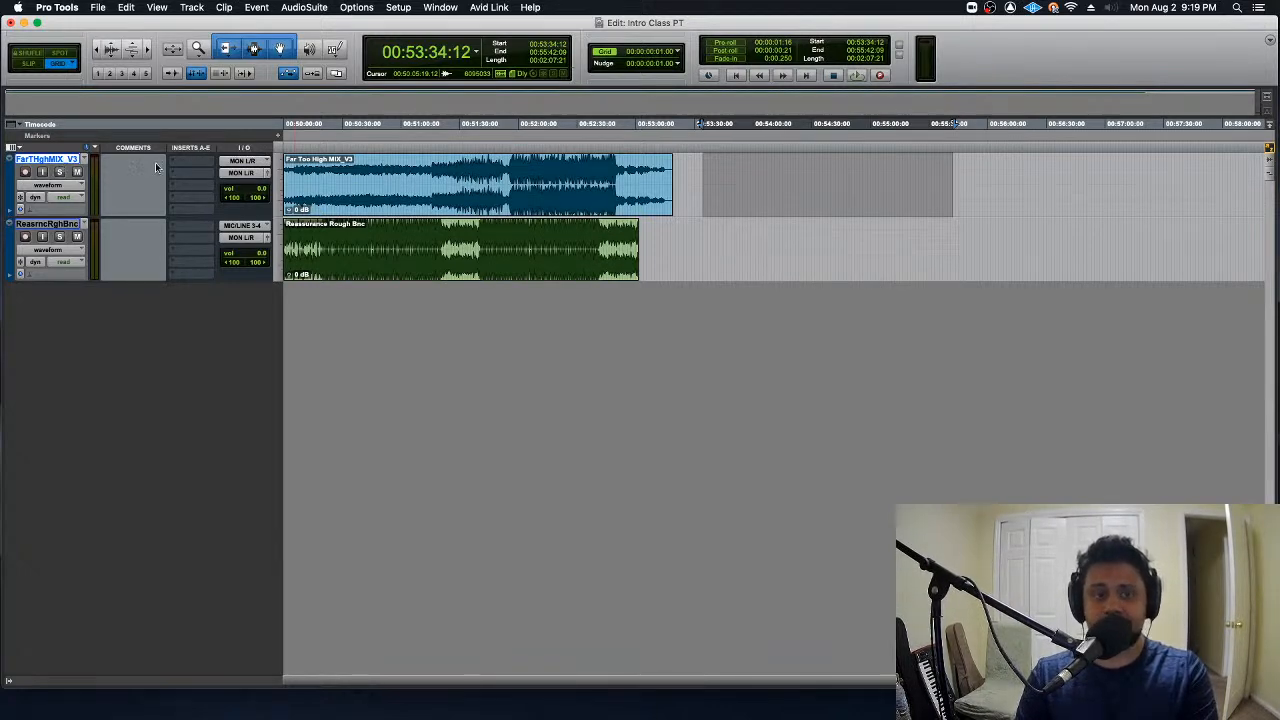
pyautogui.click(544, 172)
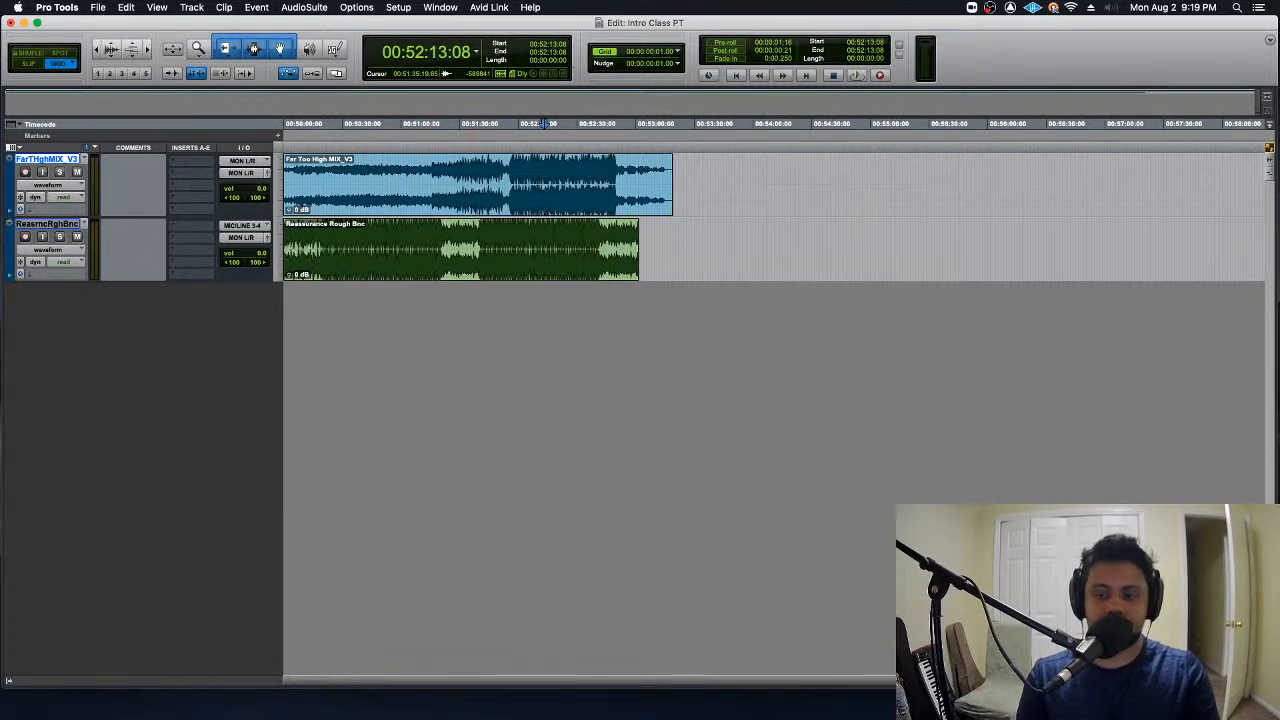
# - Show and hide the Clips list, and open the Tracks and Groups lists beside the timeline
pyautogui.click(1270, 681)
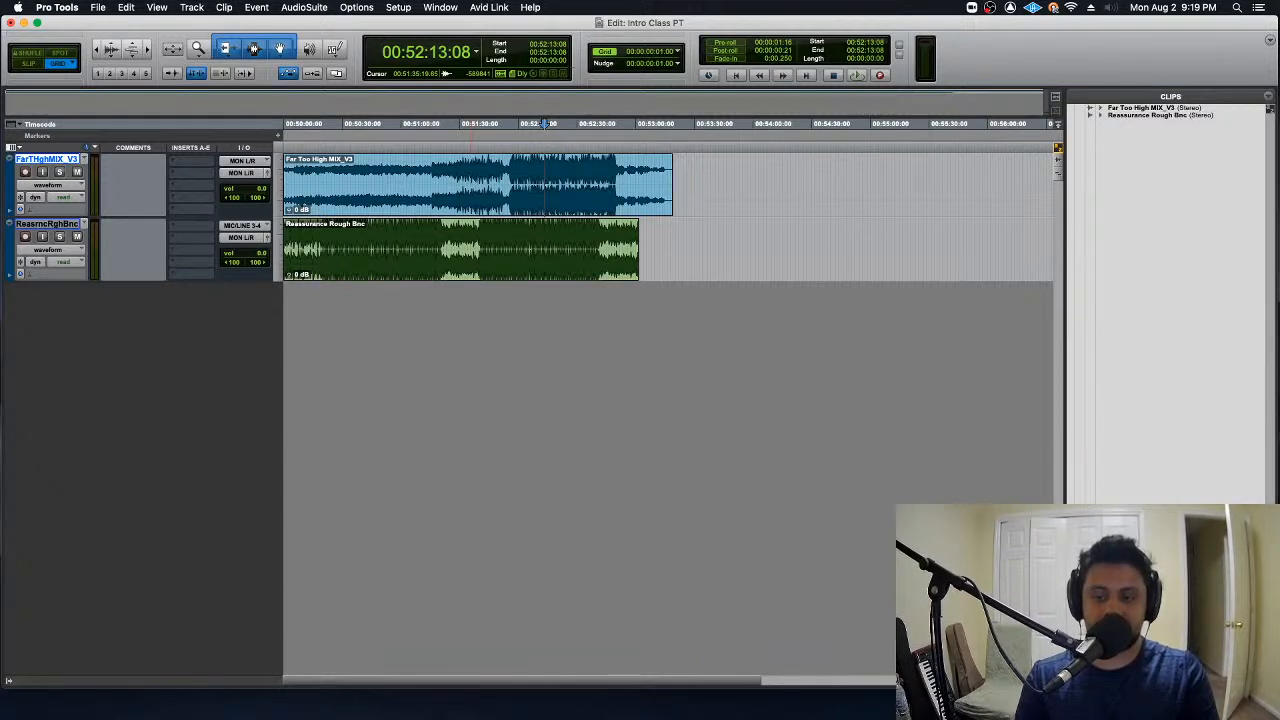
pyautogui.click(1270, 681)
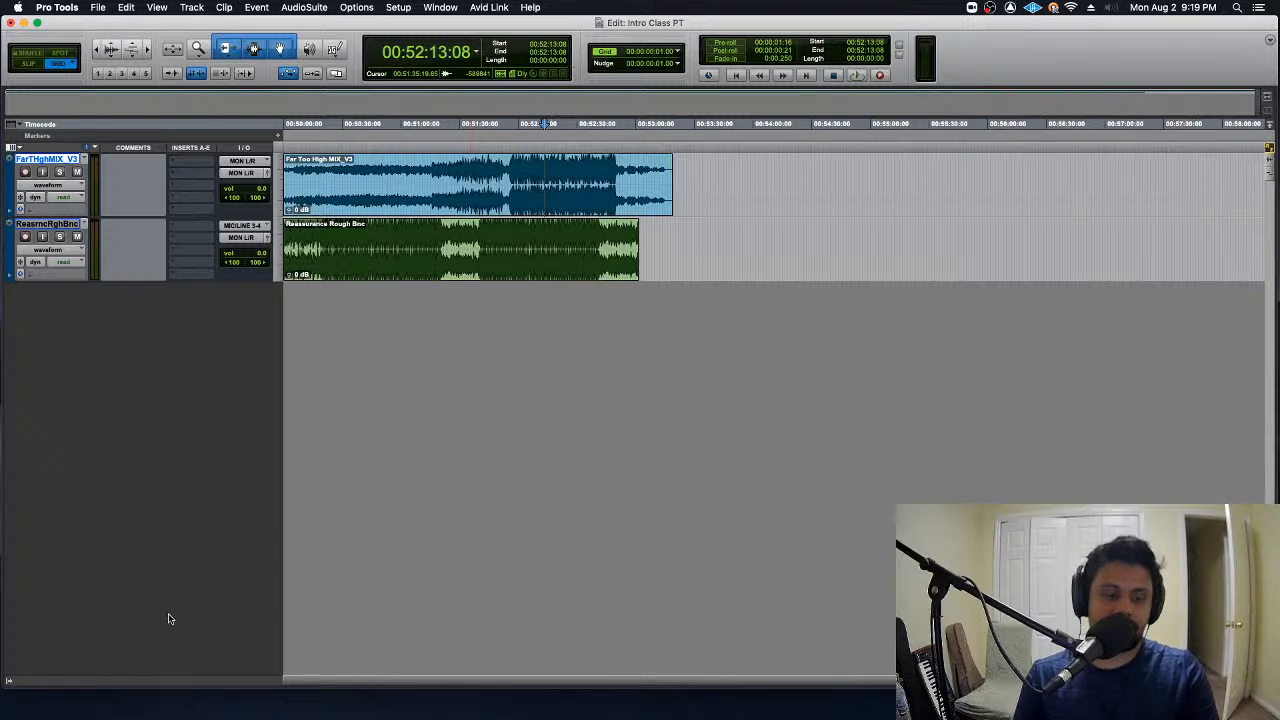
pyautogui.click(9, 684)
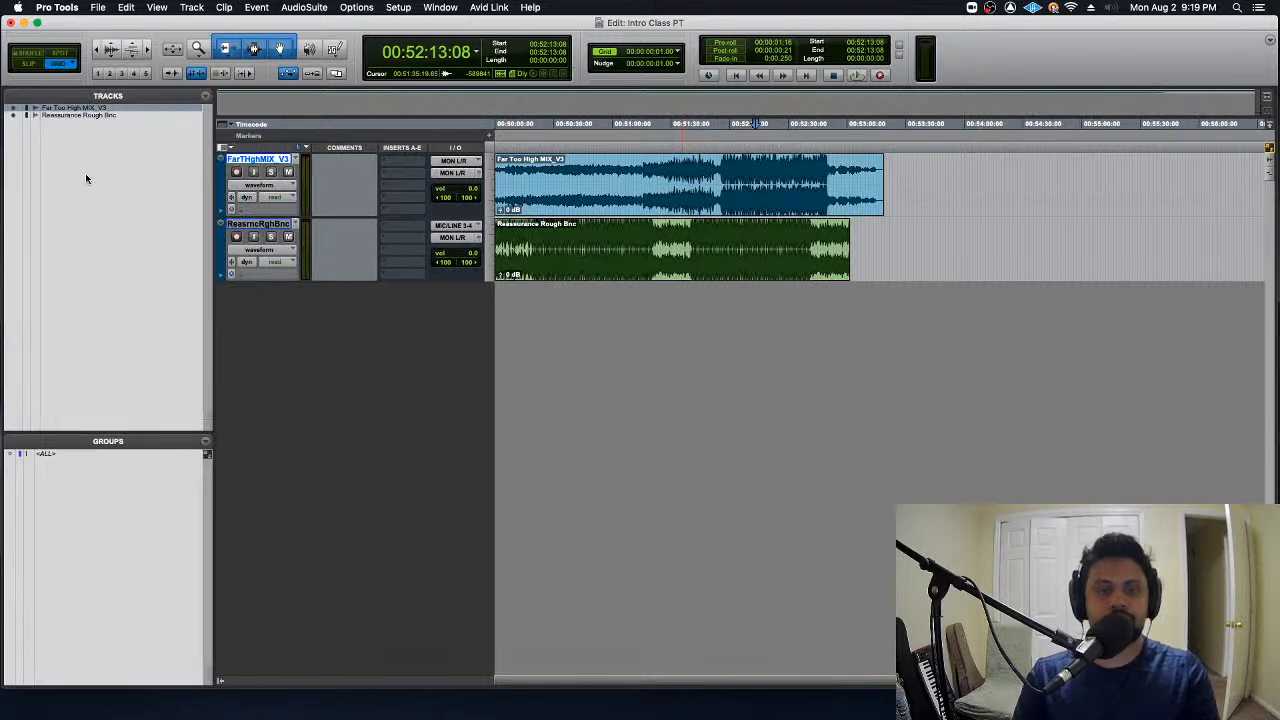
# - Select the Far Too High MIX_V3 and Reassurance Rough Bnc tracks alternately in the Tracks list, ending on Far Too High MIX_V3
pyautogui.click(78, 108)
pyautogui.click(88, 114)
pyautogui.click(88, 115)
pyautogui.click(88, 108)
pyautogui.click(88, 115)
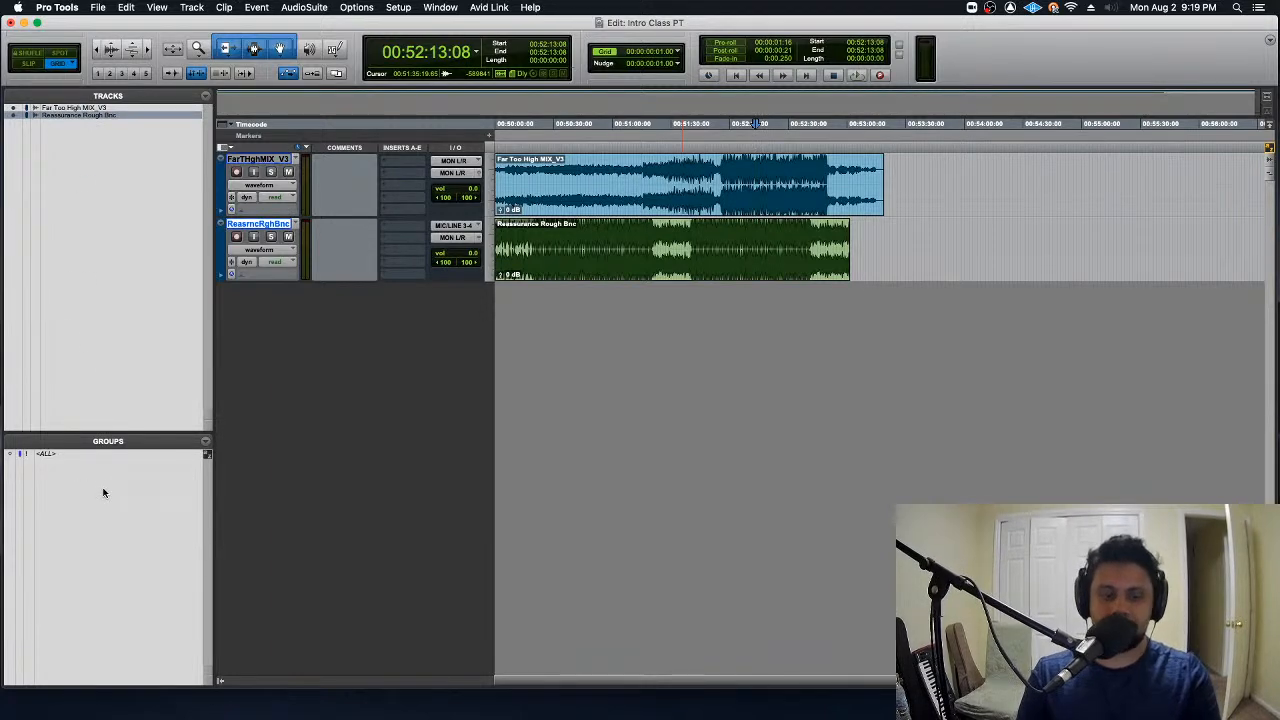
pyautogui.click(86, 108)
pyautogui.click(92, 116)
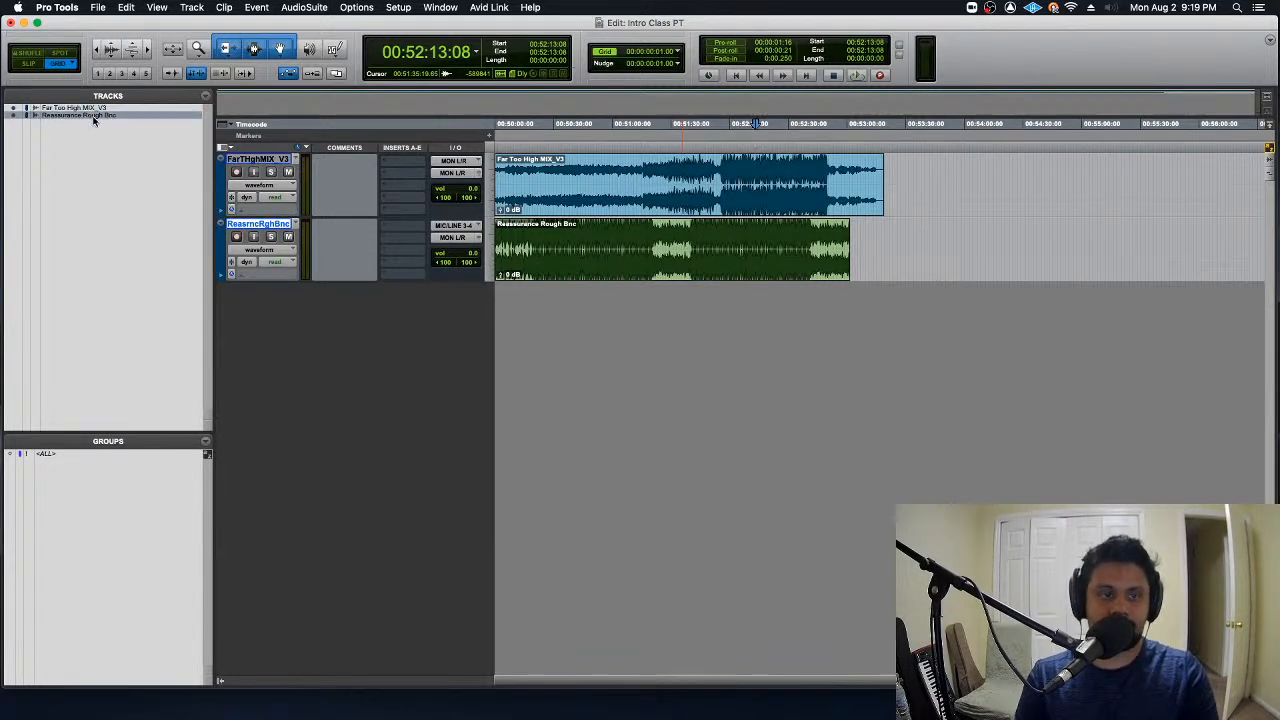
pyautogui.click(98, 108)
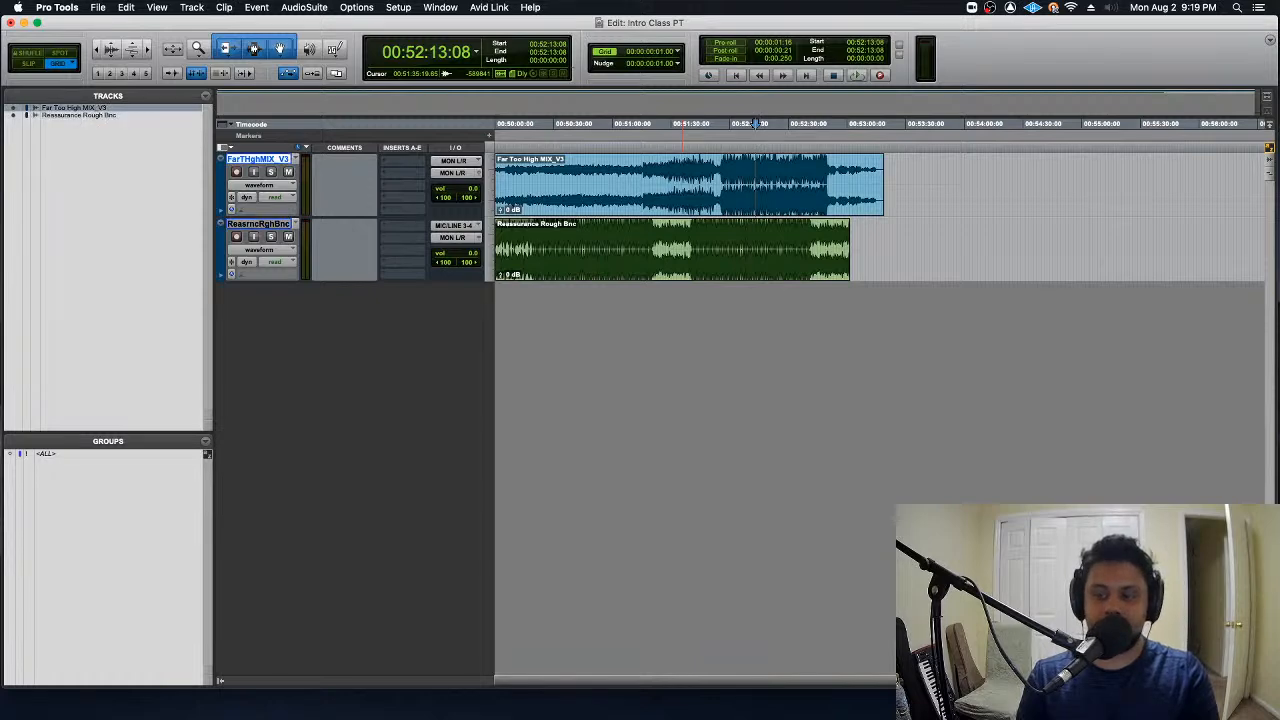
# - Show the Clips list, select the Reassurance Rough Bnc clip in it, and hide the Tracks and Clips lists
pyautogui.press('super+alt+l')
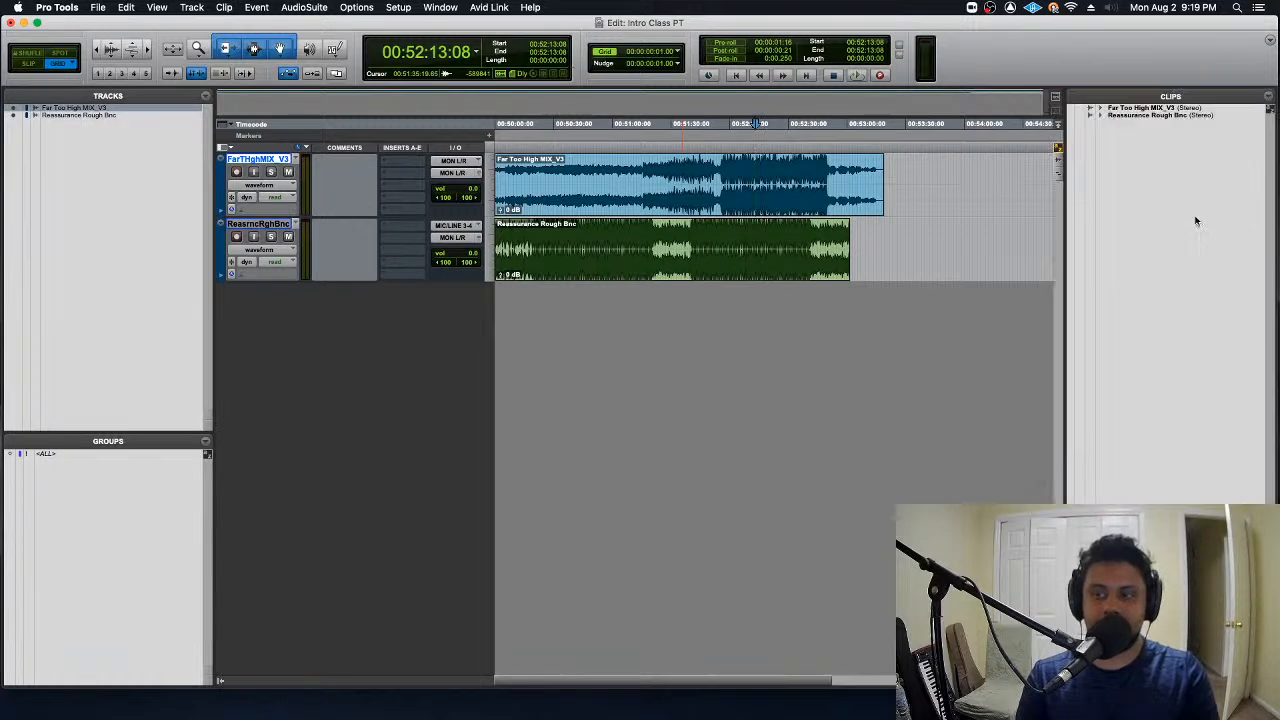
pyautogui.click(1147, 116)
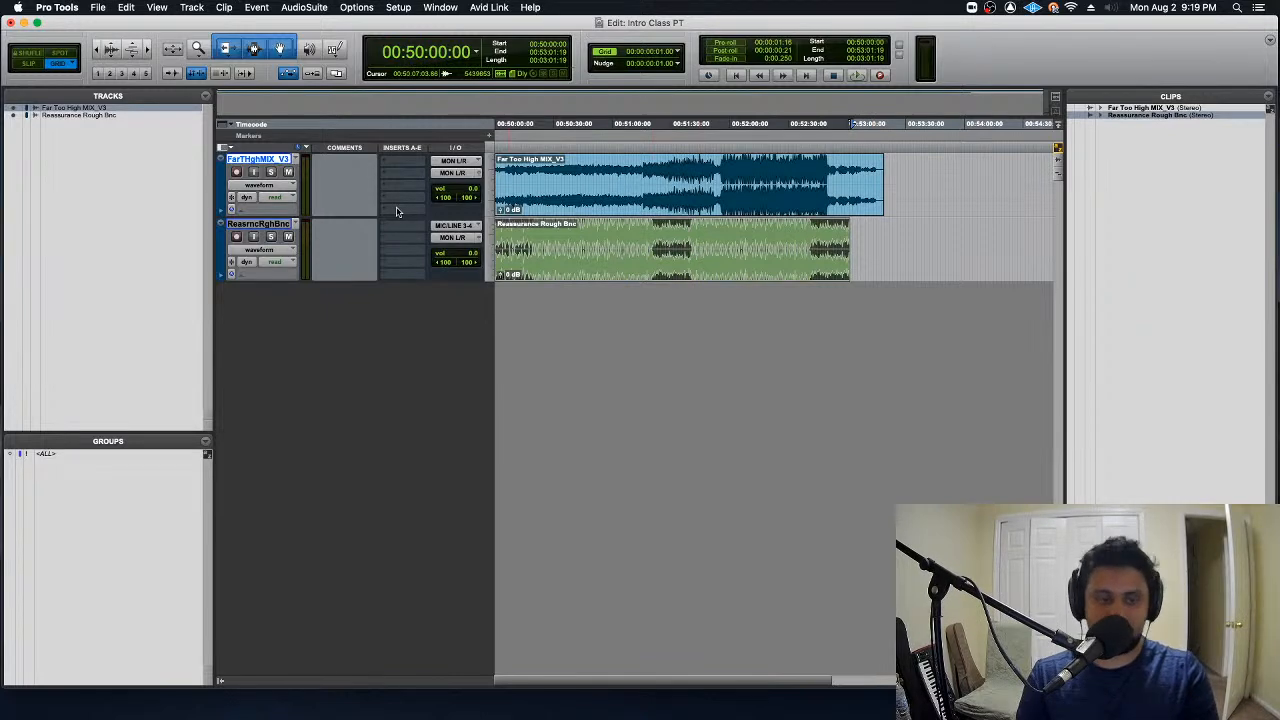
pyautogui.click(221, 681)
pyautogui.click(1058, 681)
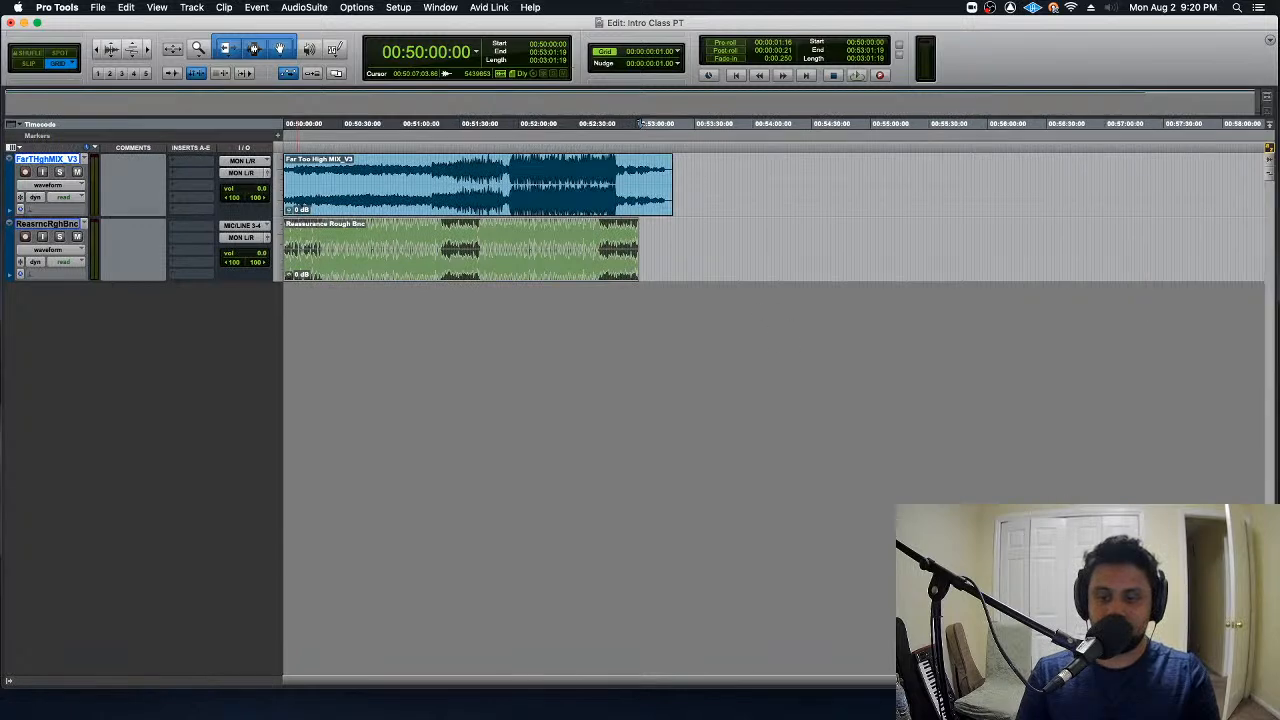
# - Clear the clip selection, return to the session start, and place the edit cursor at 00:50:55:22 in the Far Too High MIX_V3 clip
pyautogui.click(757, 184)
pyautogui.press('Return')
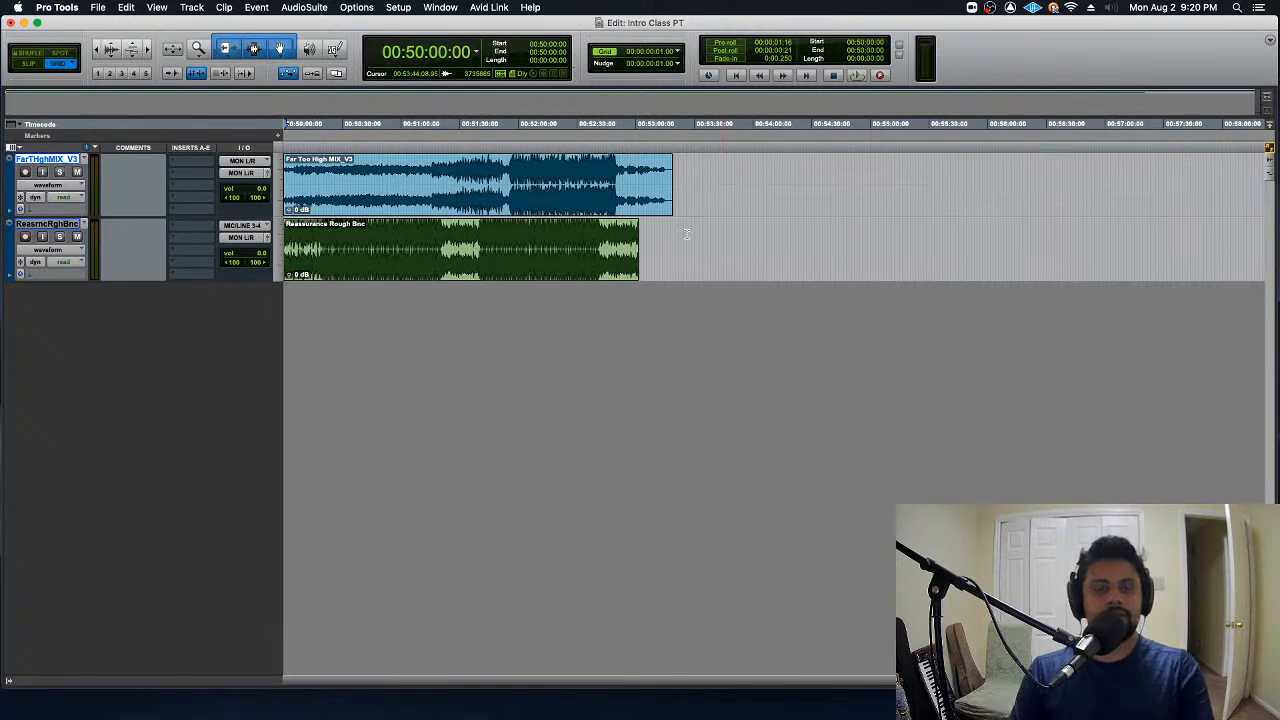
pyautogui.click(684, 234)
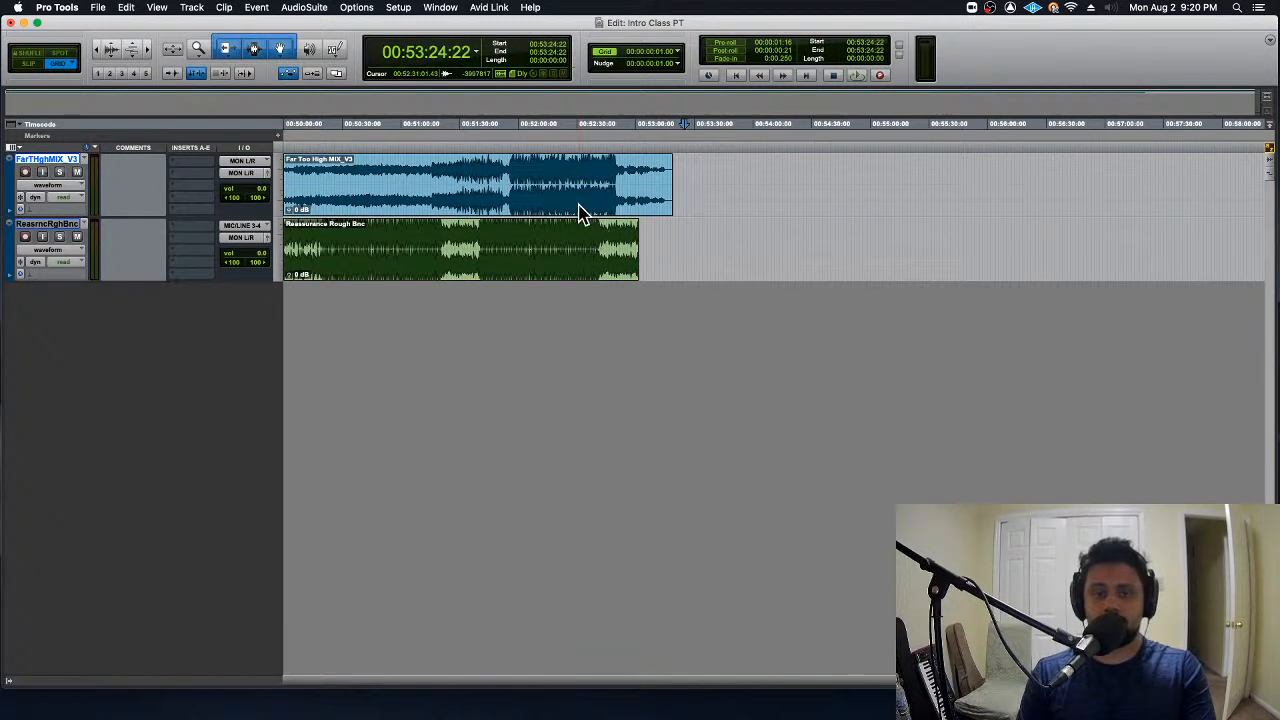
pyautogui.click(393, 170)
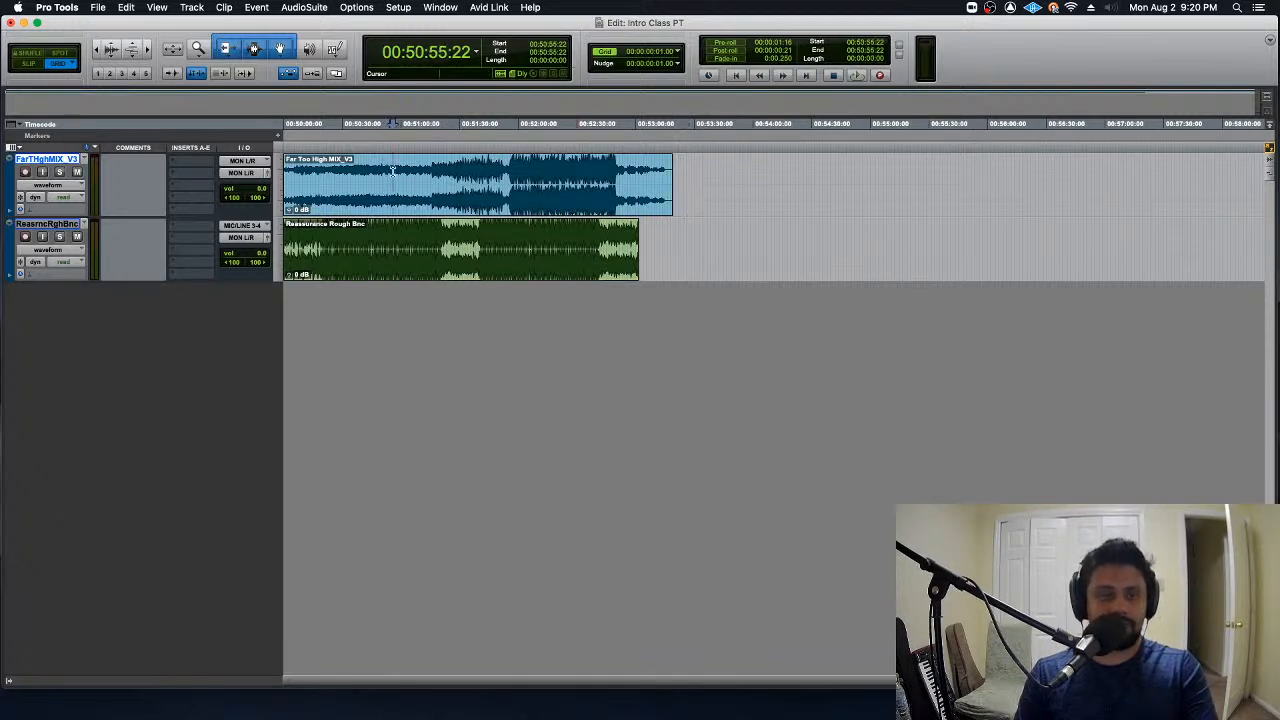
# - Review the H/W buffer size options in the Playback Engine settings and close them without changing the buffer size
pyautogui.click(402, 7)
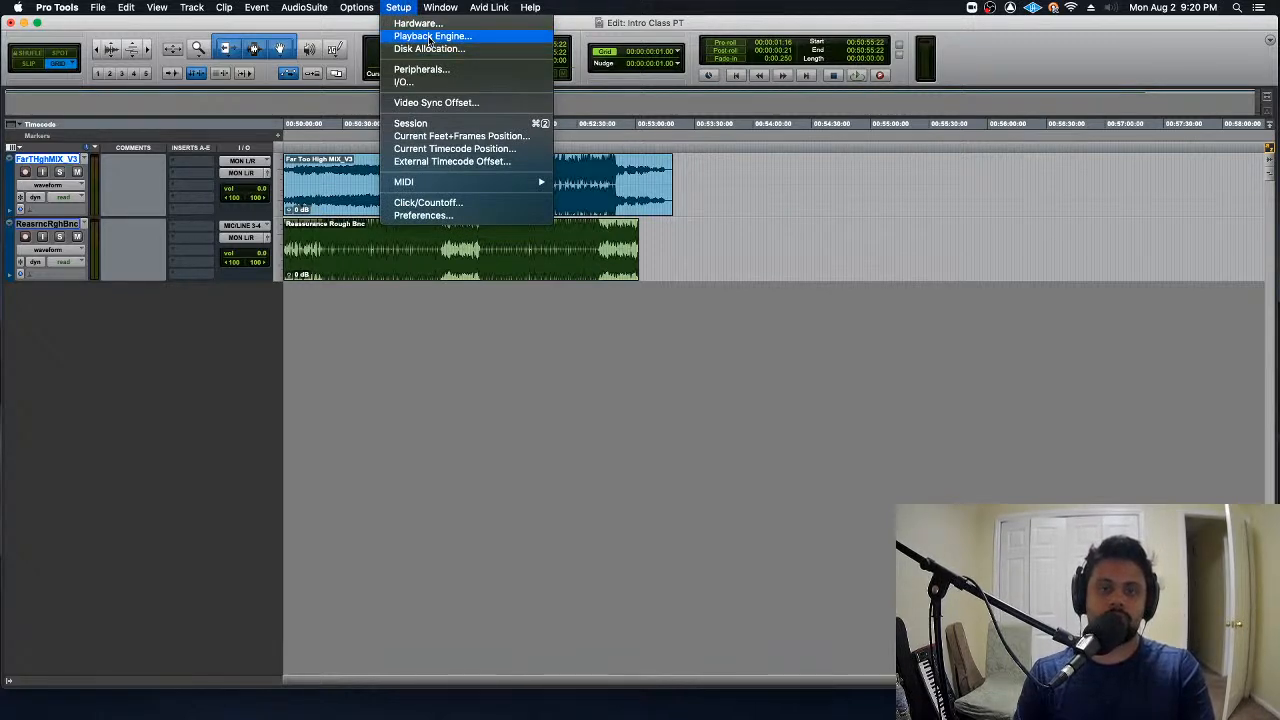
pyautogui.click(485, 37)
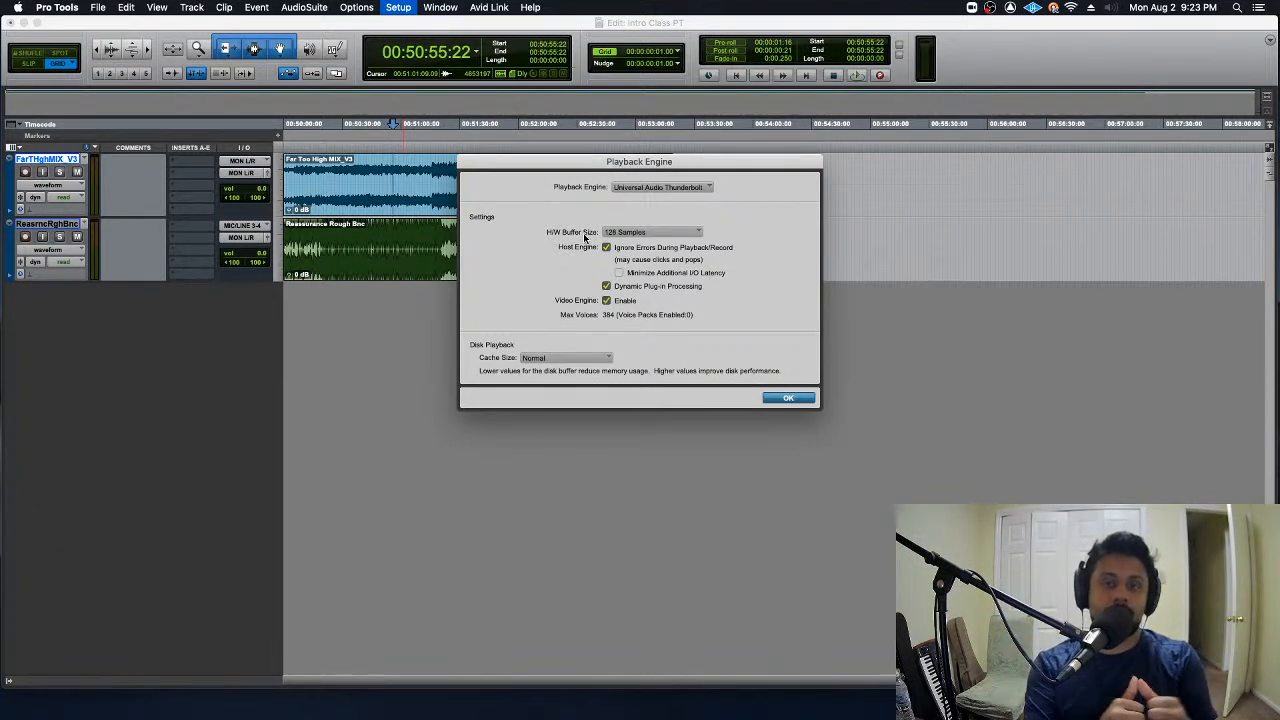
pyautogui.click(657, 235)
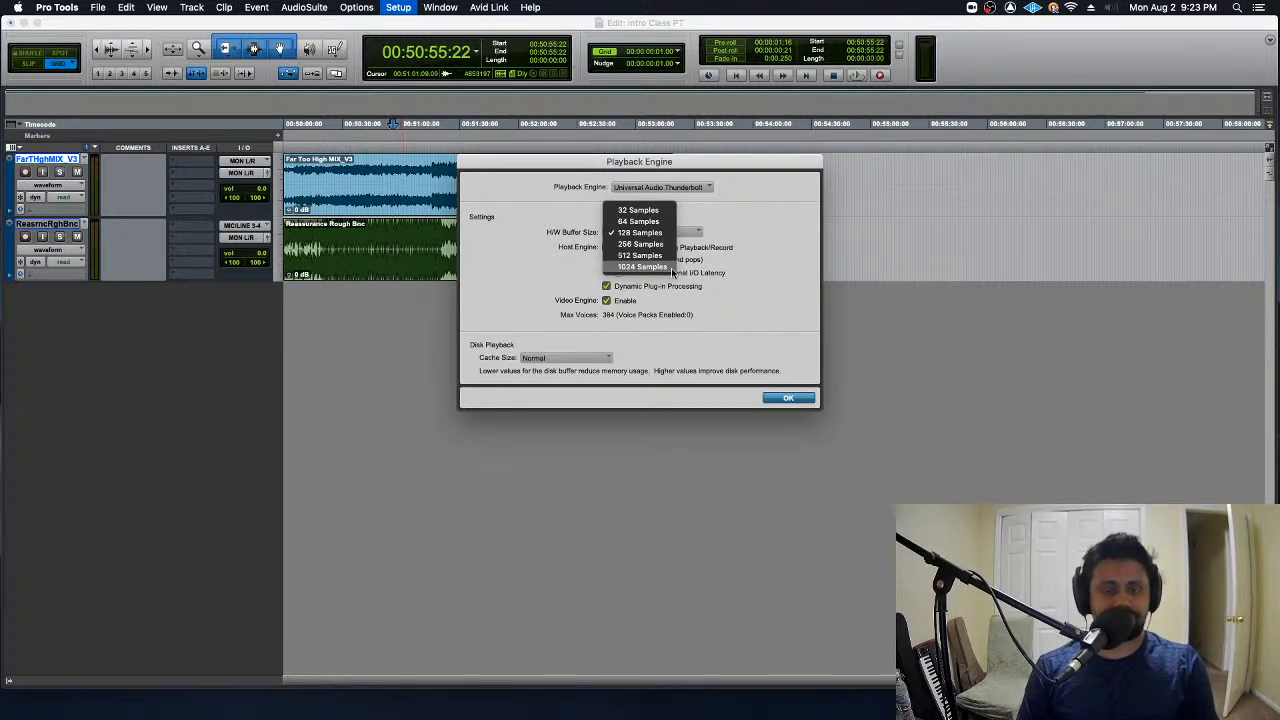
pyautogui.click(733, 210)
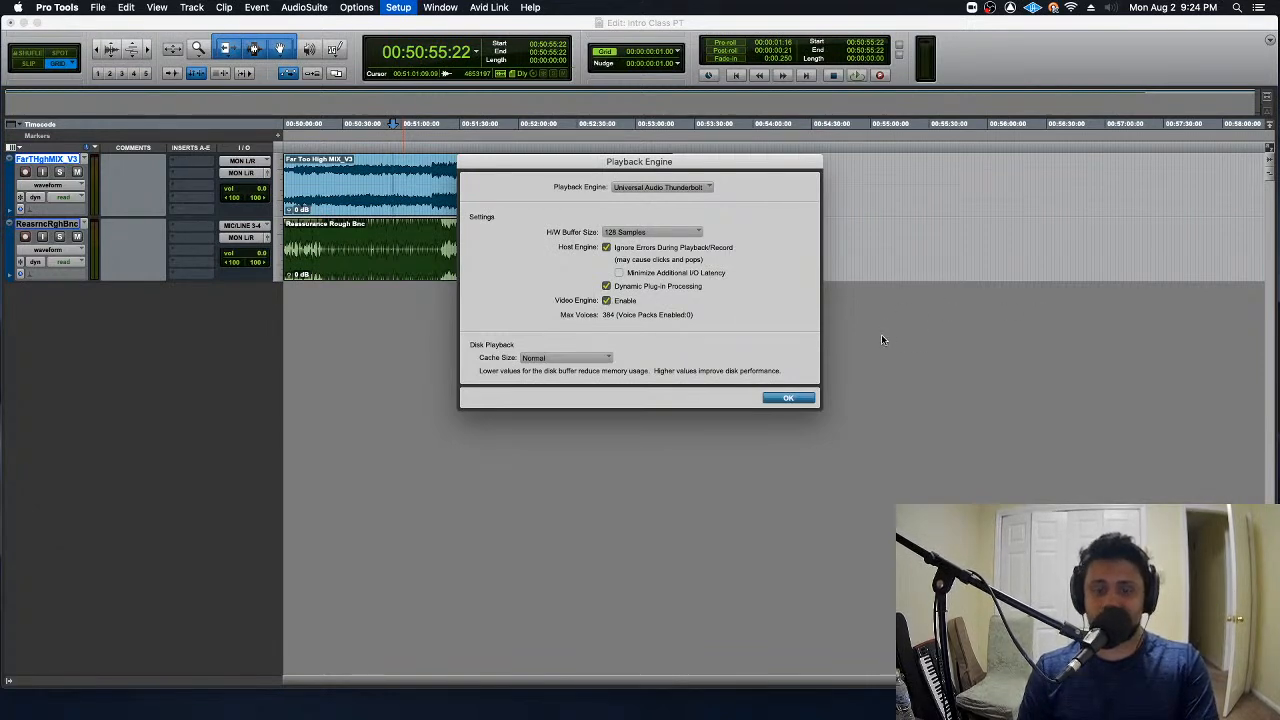
pyautogui.click(810, 398)
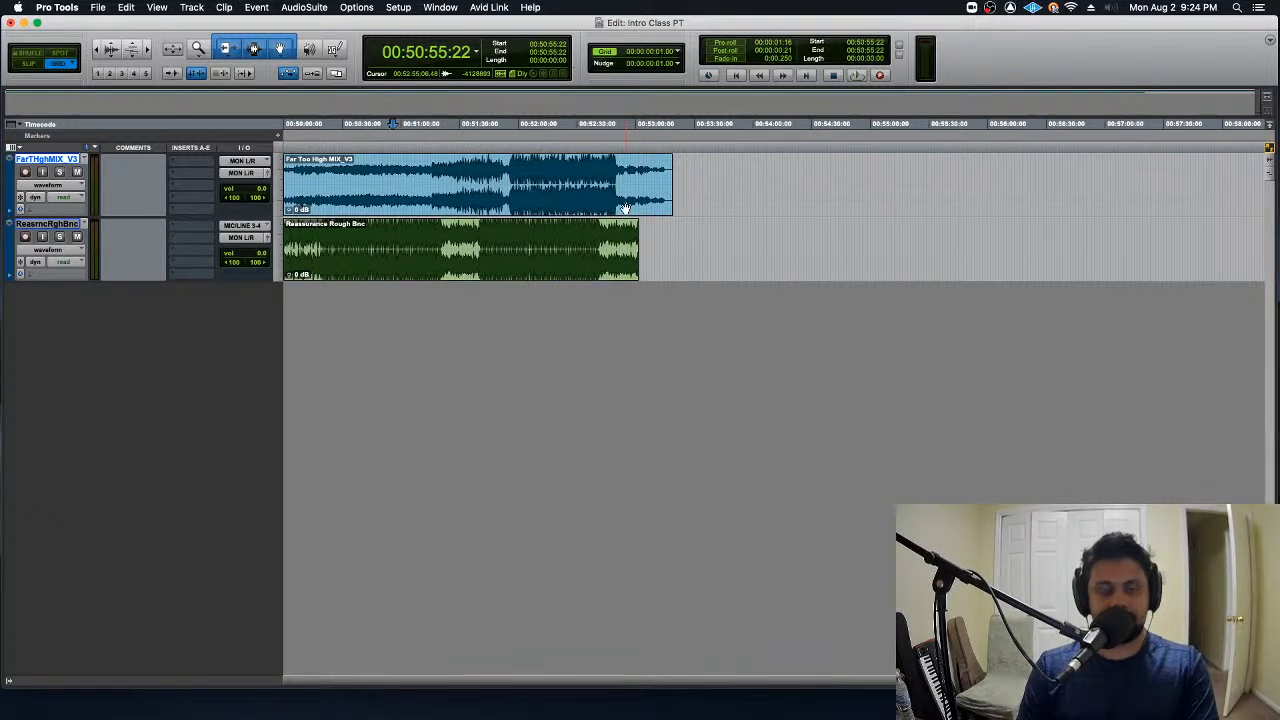
# - Examine the input, output and bus paths in I/O Setup and how they relate, and close it without changes
pyautogui.click(399, 7)
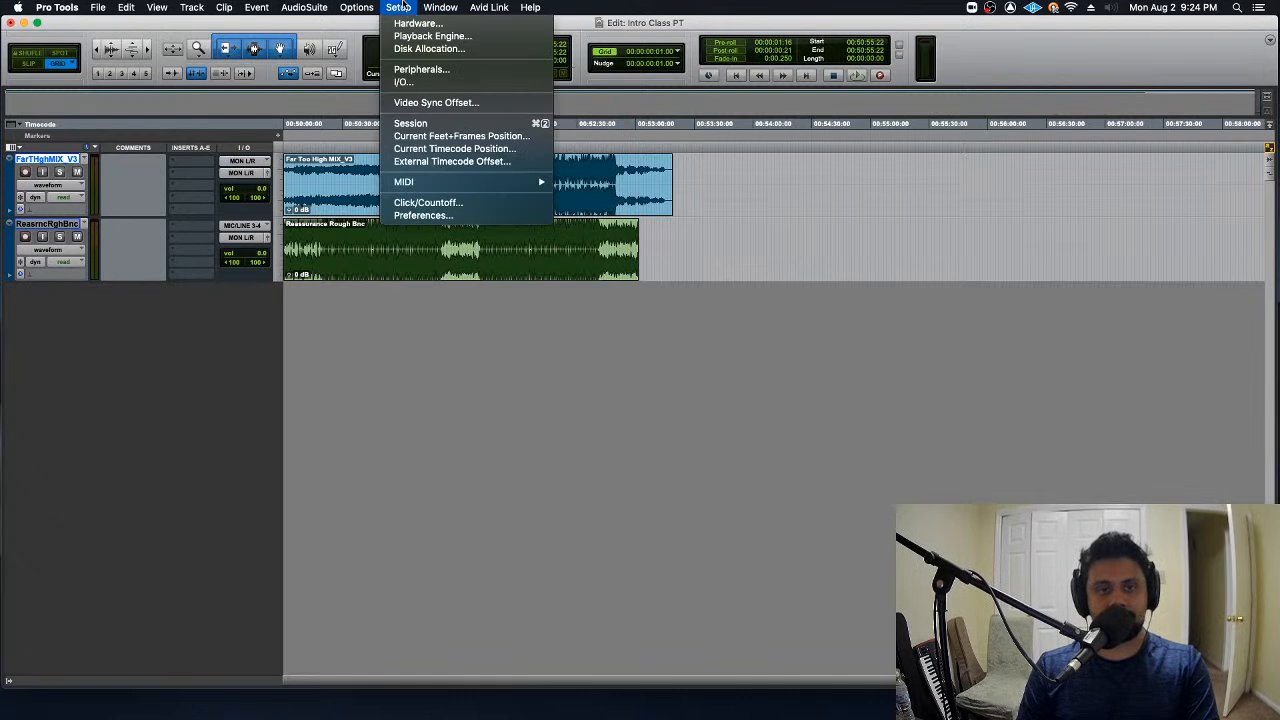
pyautogui.click(404, 82)
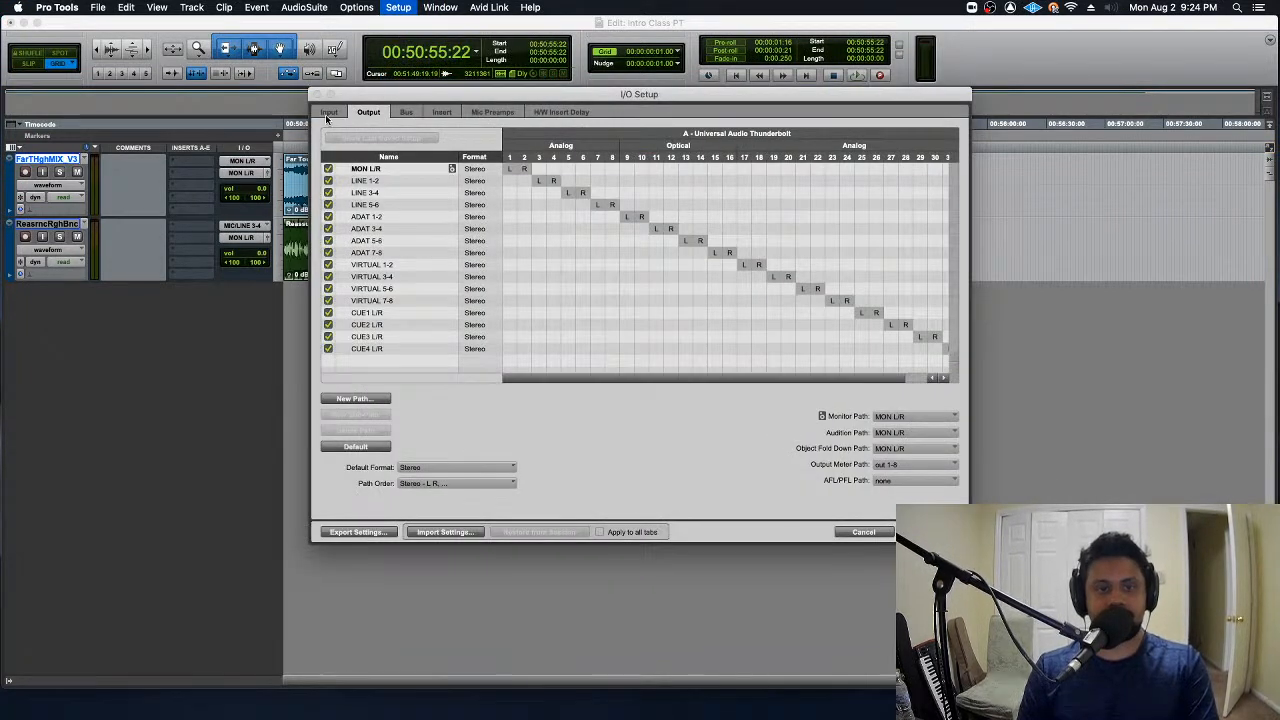
pyautogui.click(328, 113)
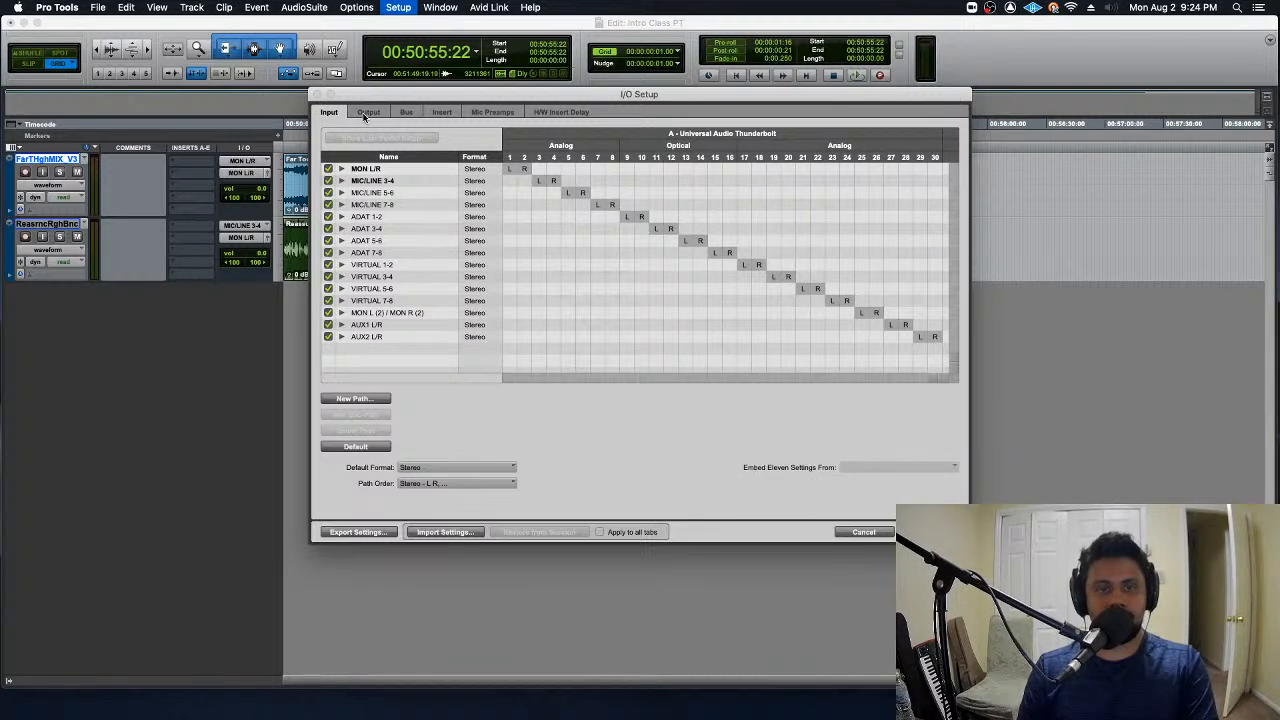
pyautogui.click(366, 113)
pyautogui.click(406, 113)
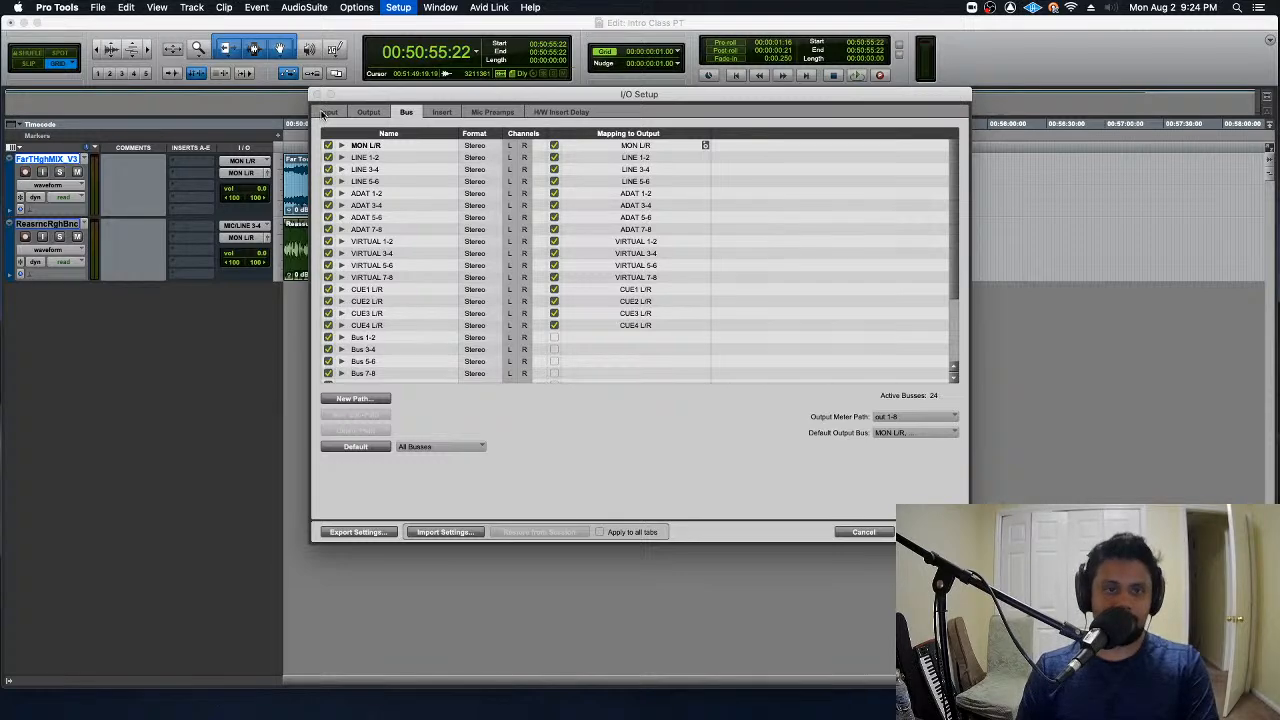
pyautogui.click(362, 113)
pyautogui.click(404, 112)
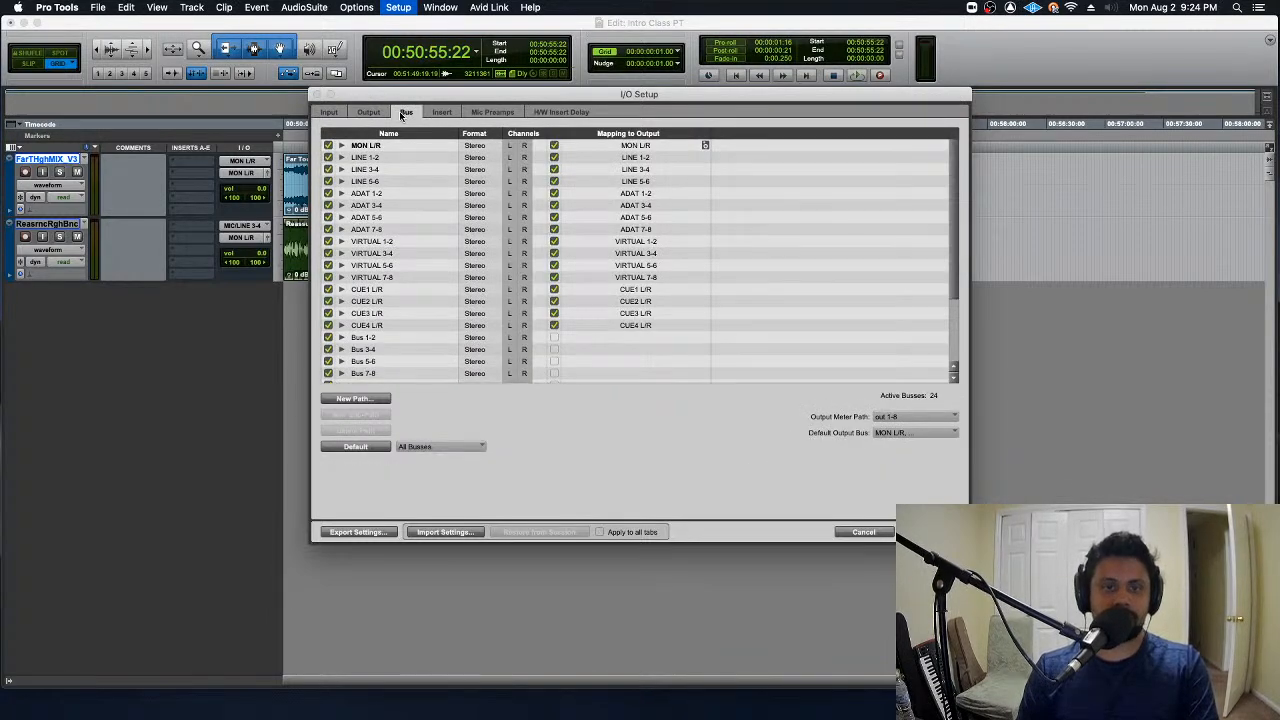
pyautogui.click(331, 112)
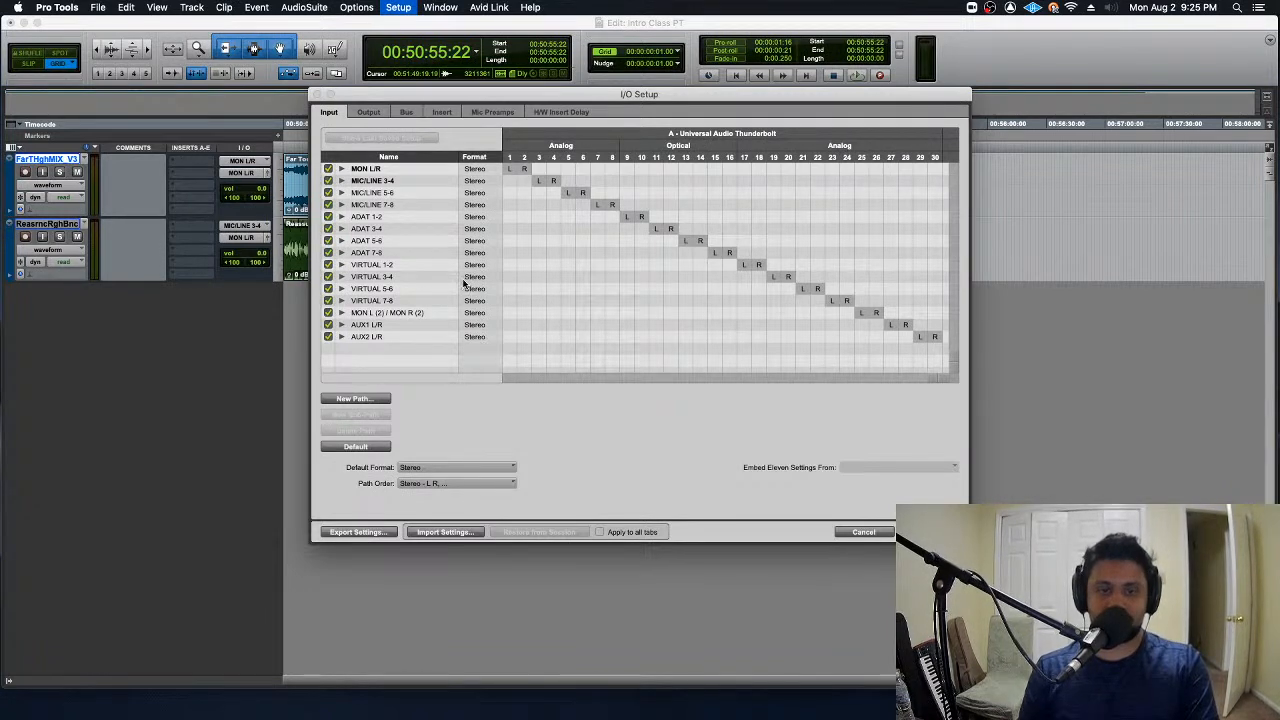
pyautogui.click(367, 111)
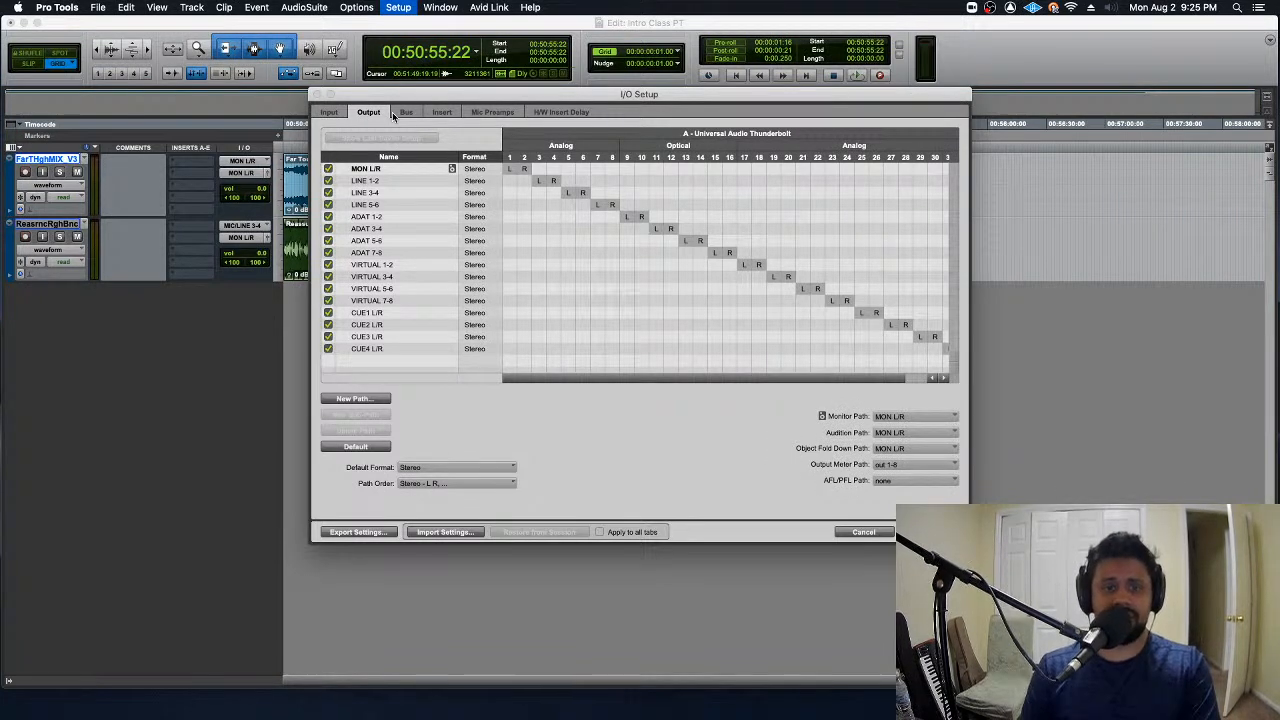
pyautogui.click(404, 112)
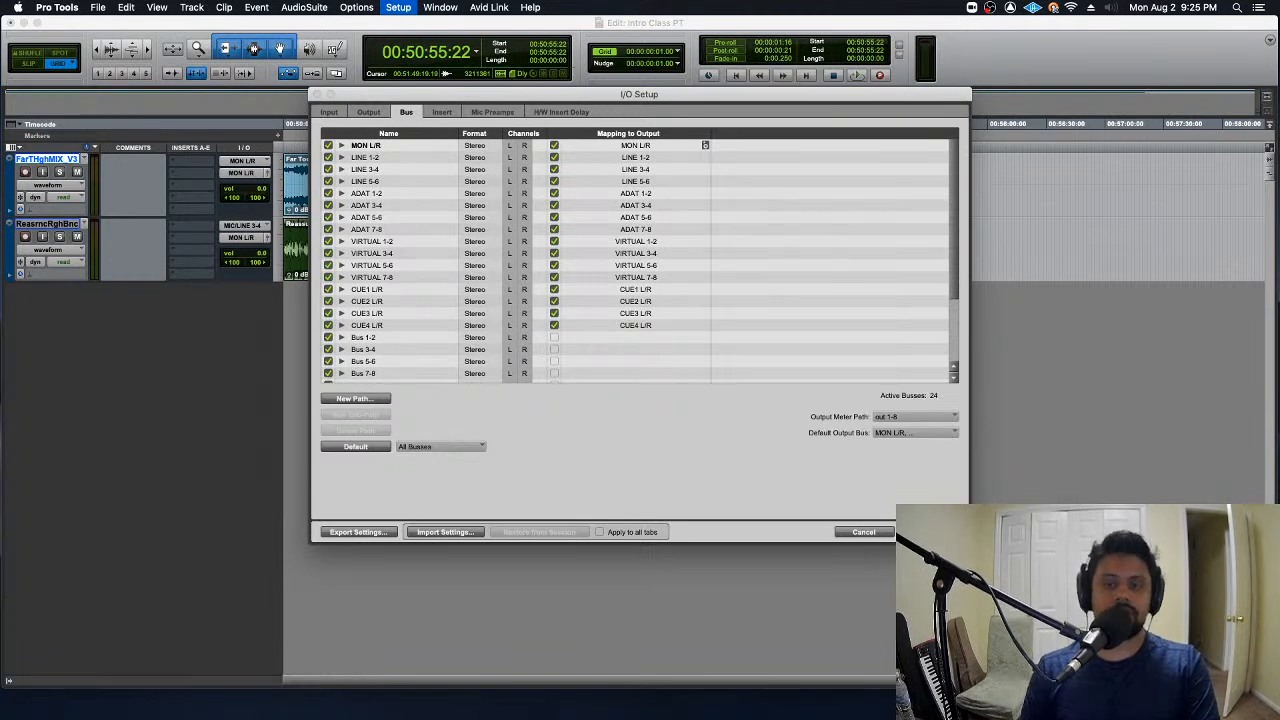
pyautogui.click(929, 532)
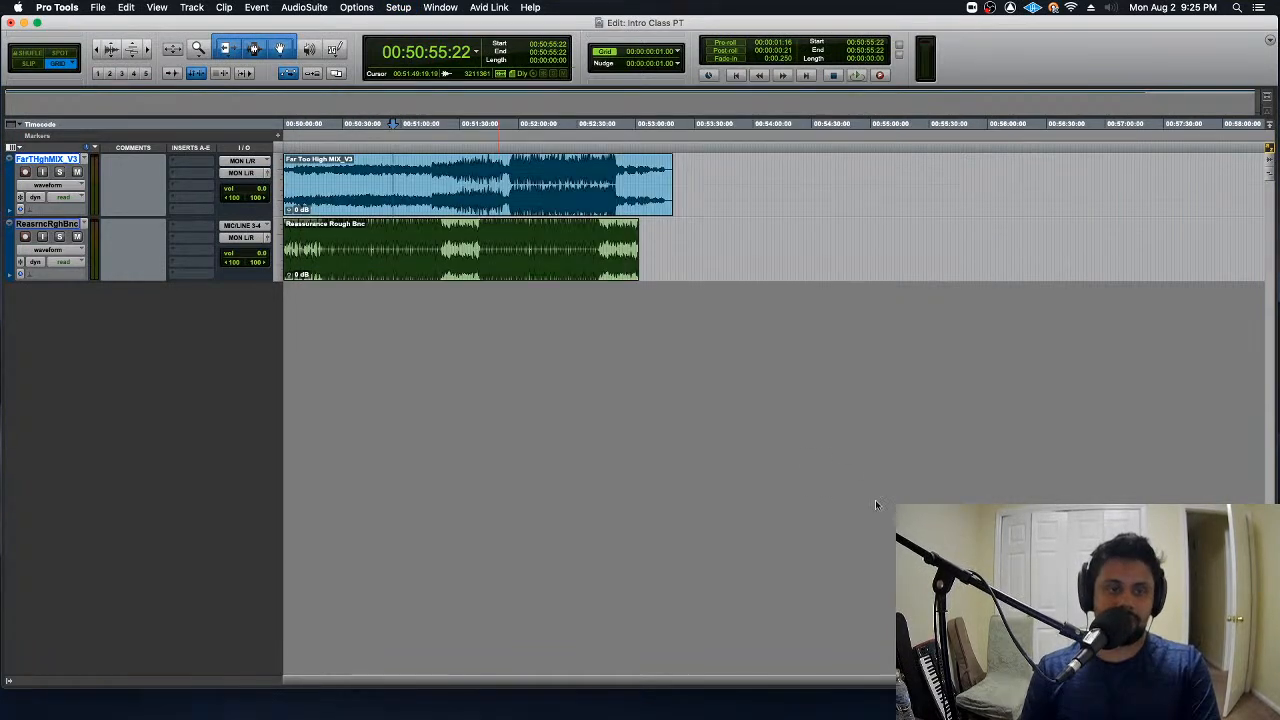
# - Reopen I/O Setup, view the output mapping options of the MON L/R bus, and compare the output paths with the busses
pyautogui.click(394, 7)
pyautogui.click(436, 84)
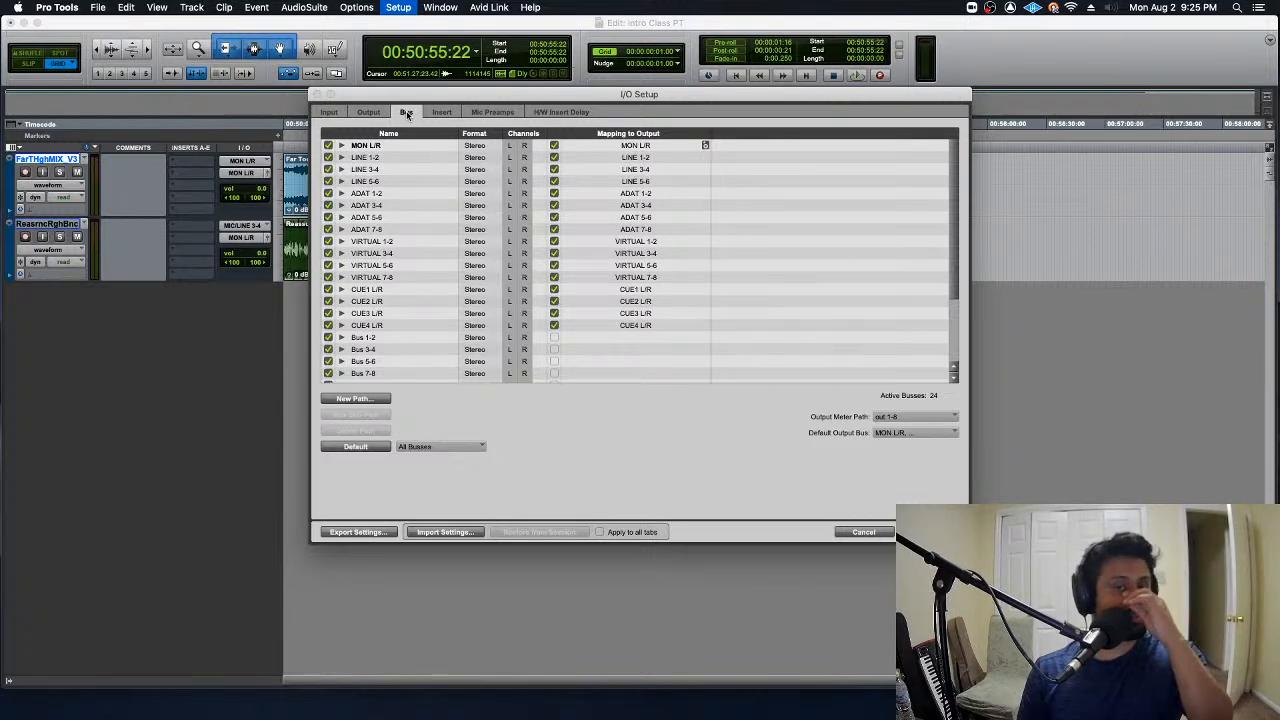
pyautogui.click(637, 147)
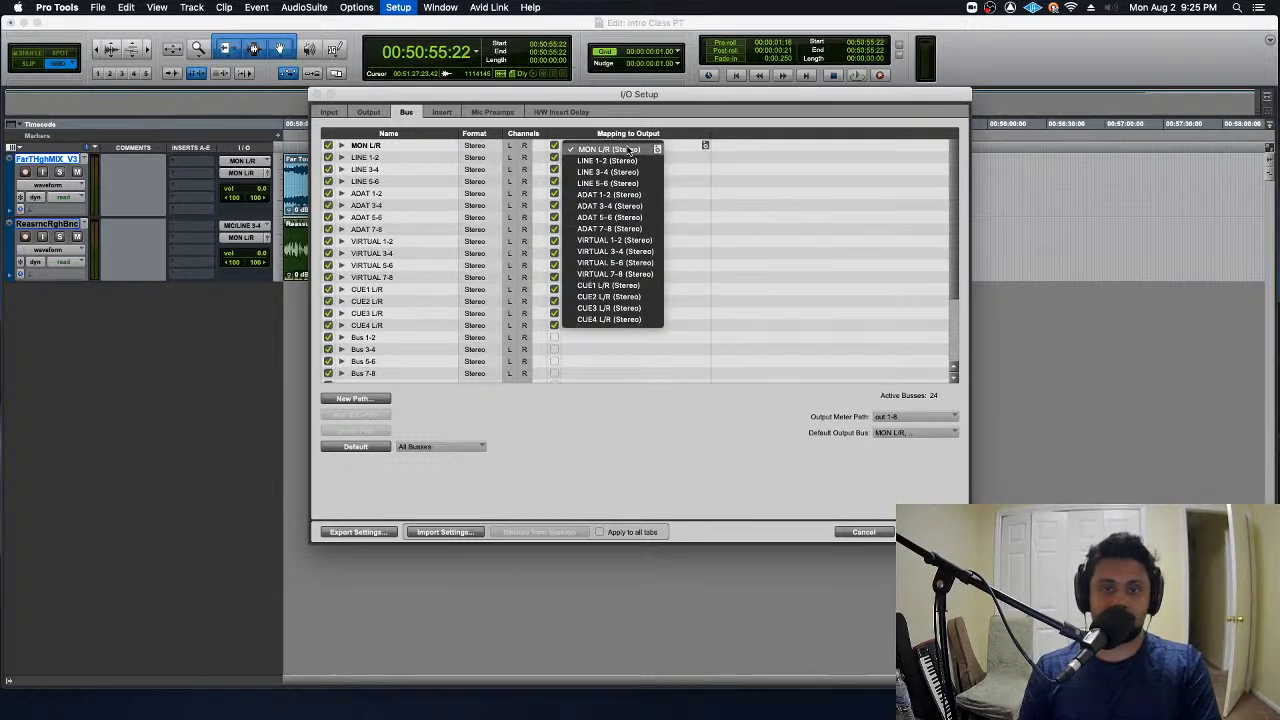
pyautogui.click(690, 109)
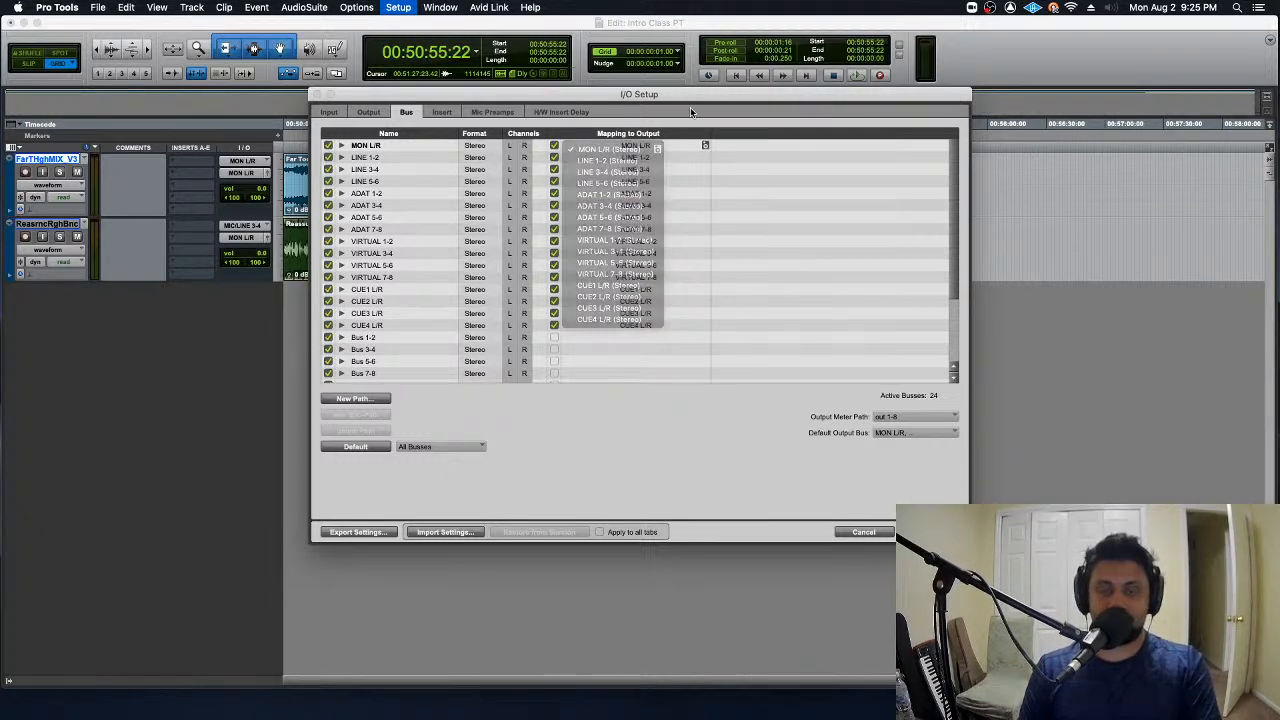
pyautogui.click(690, 107)
pyautogui.click(368, 112)
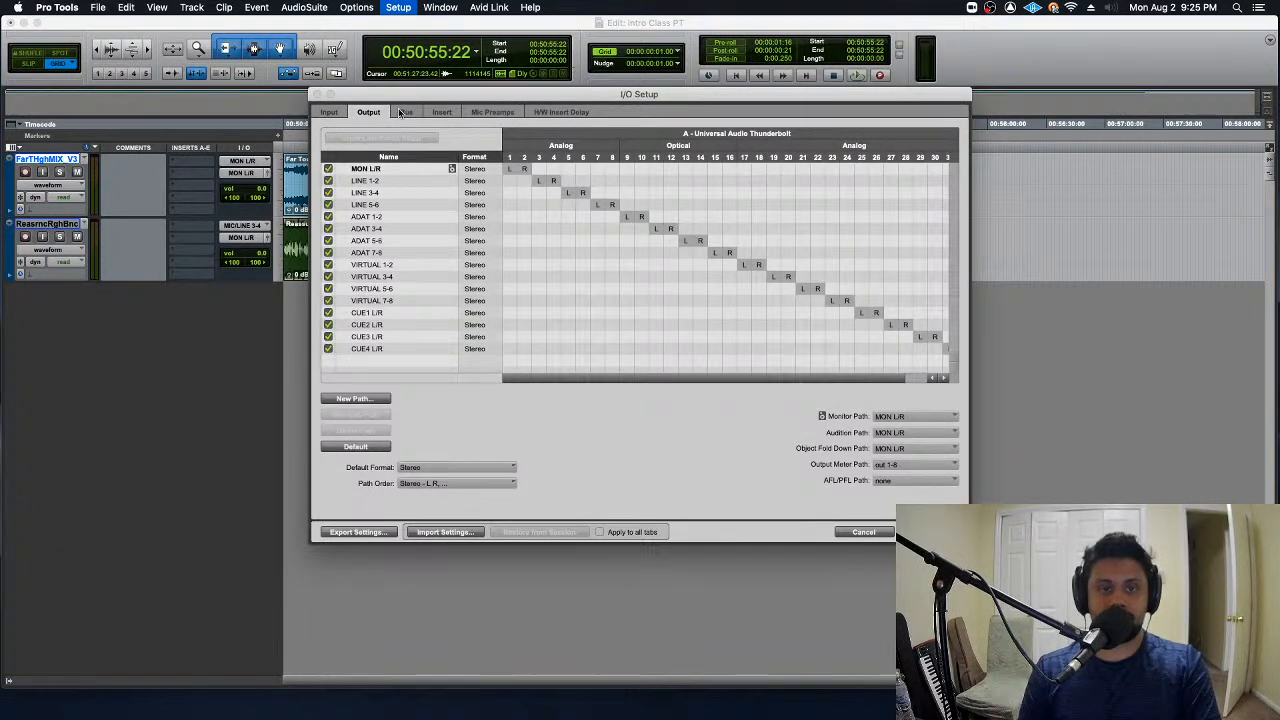
pyautogui.click(404, 112)
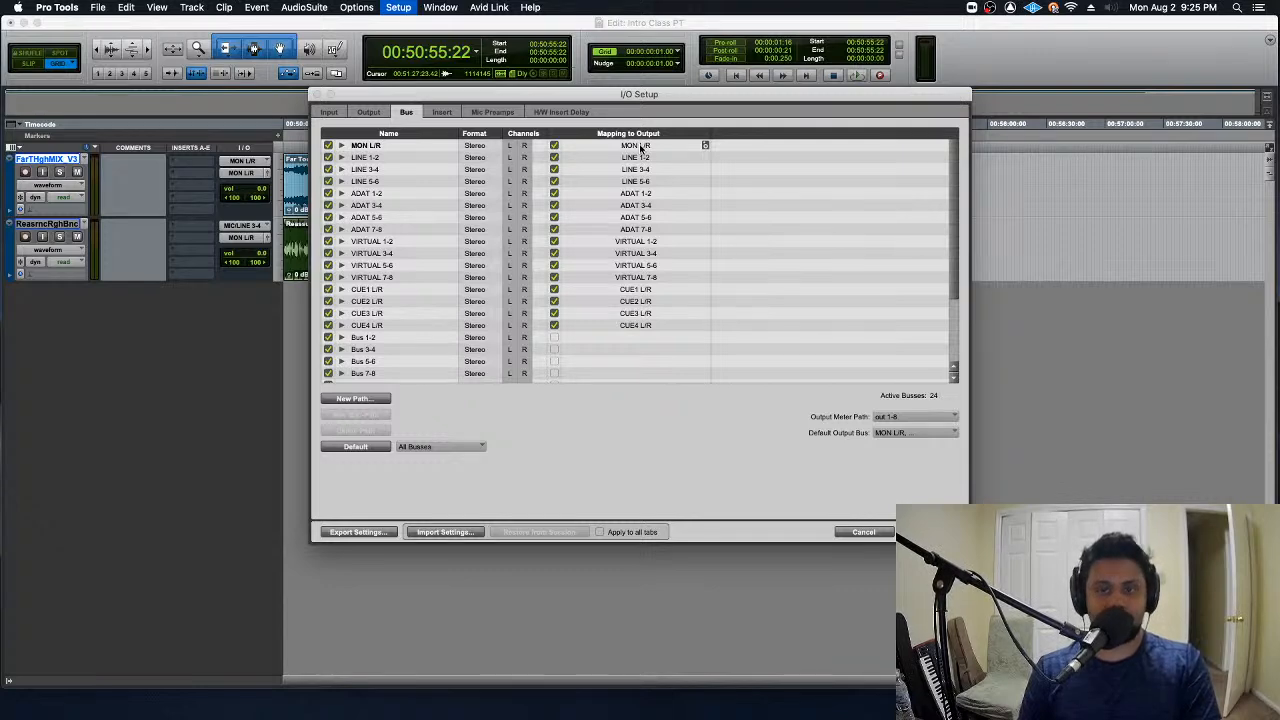
# - Rename the MON L/R bus to Output 1-2 and apply the I/O Setup
pyautogui.doubleClick(373, 147)
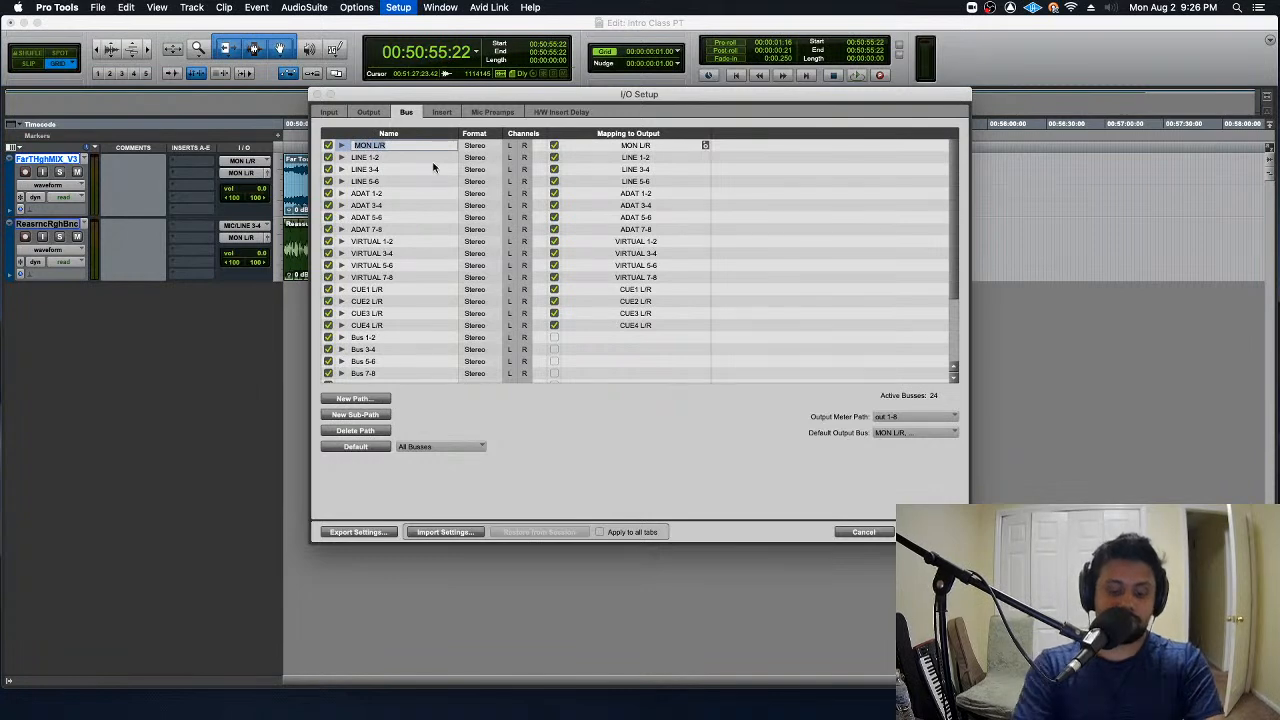
pyautogui.write('Output 1-2')
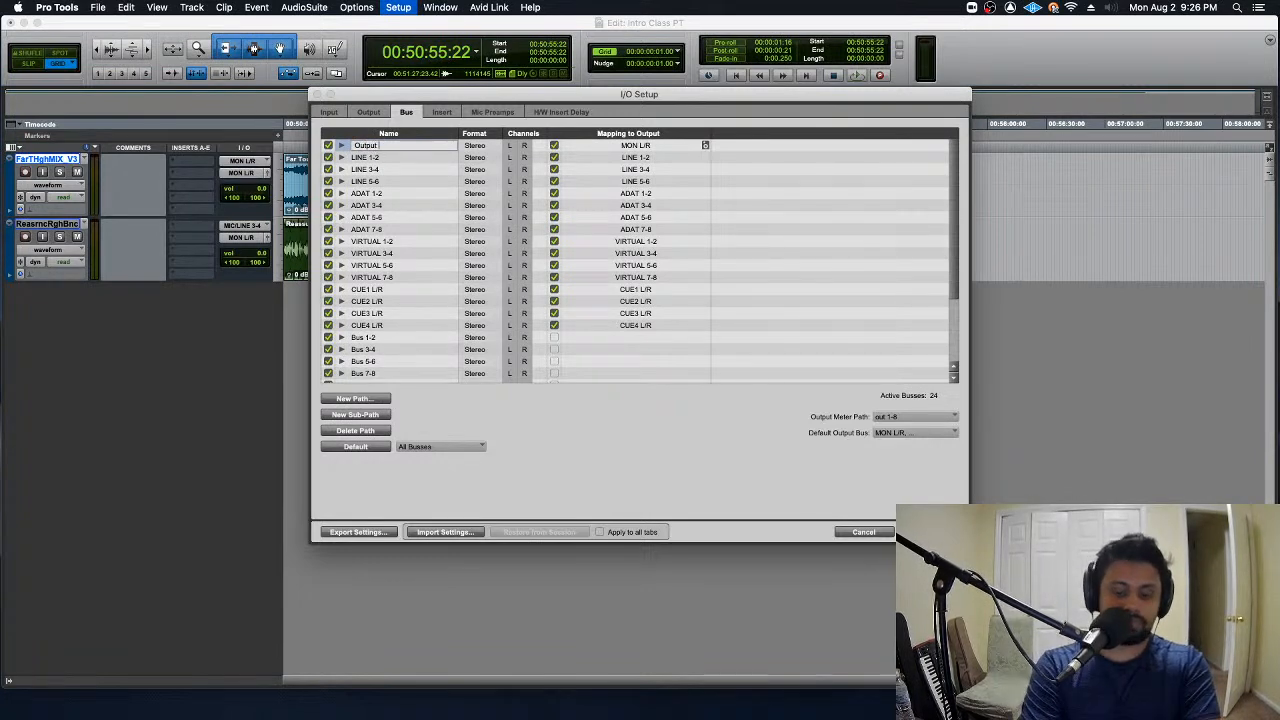
pyautogui.press('Return')
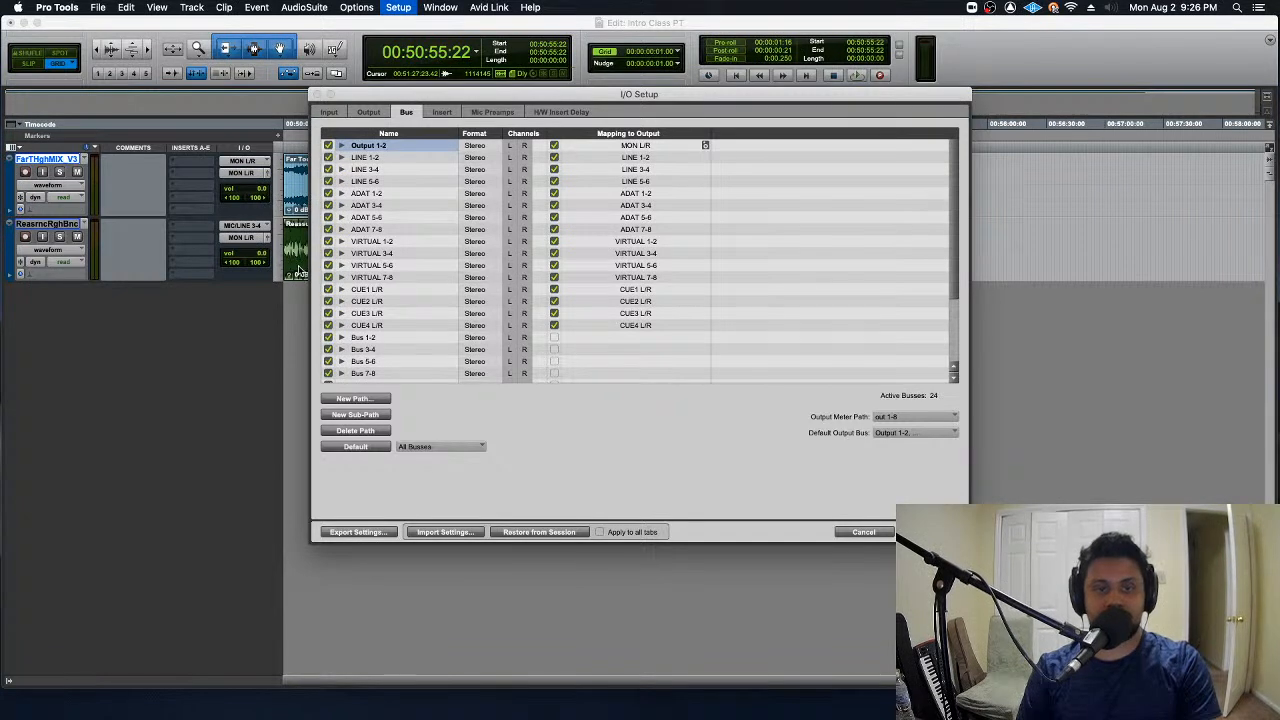
pyautogui.press('Return')
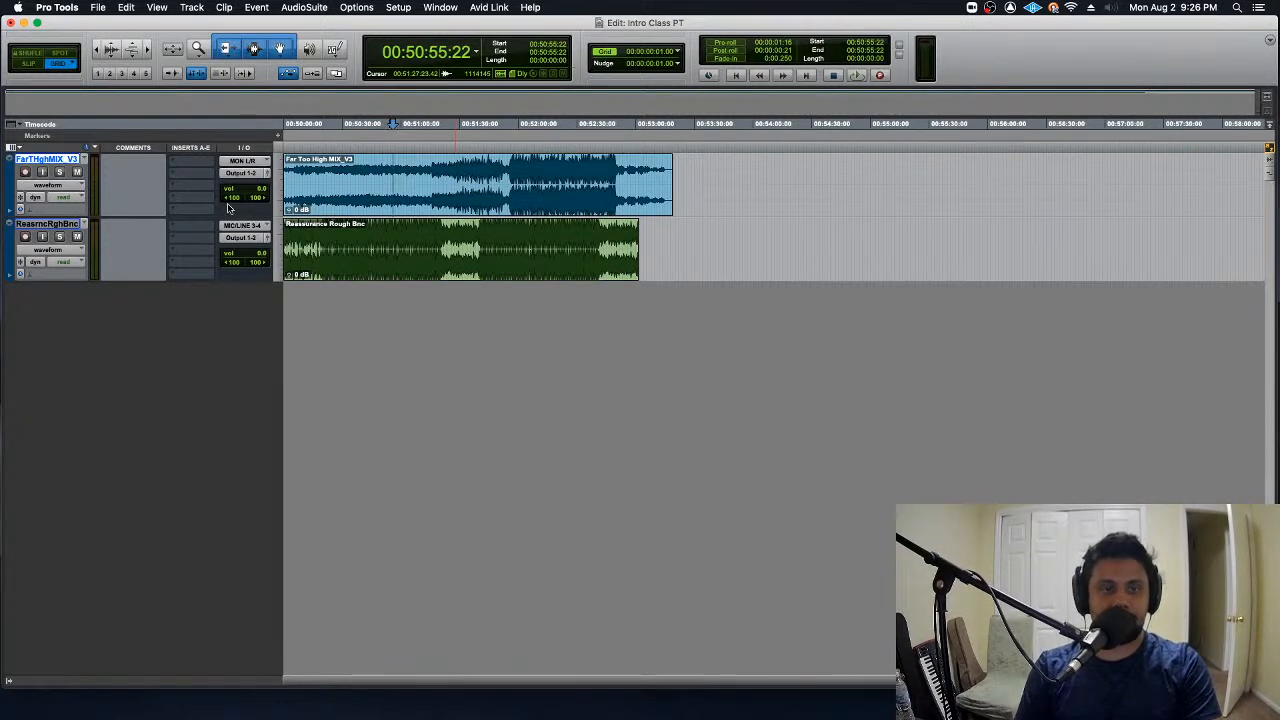
# - Toggle the Instrument, Sends and Inserts F-J columns on and off in the Edit window, and hide the Inserts A-E column
pyautogui.click(19, 149)
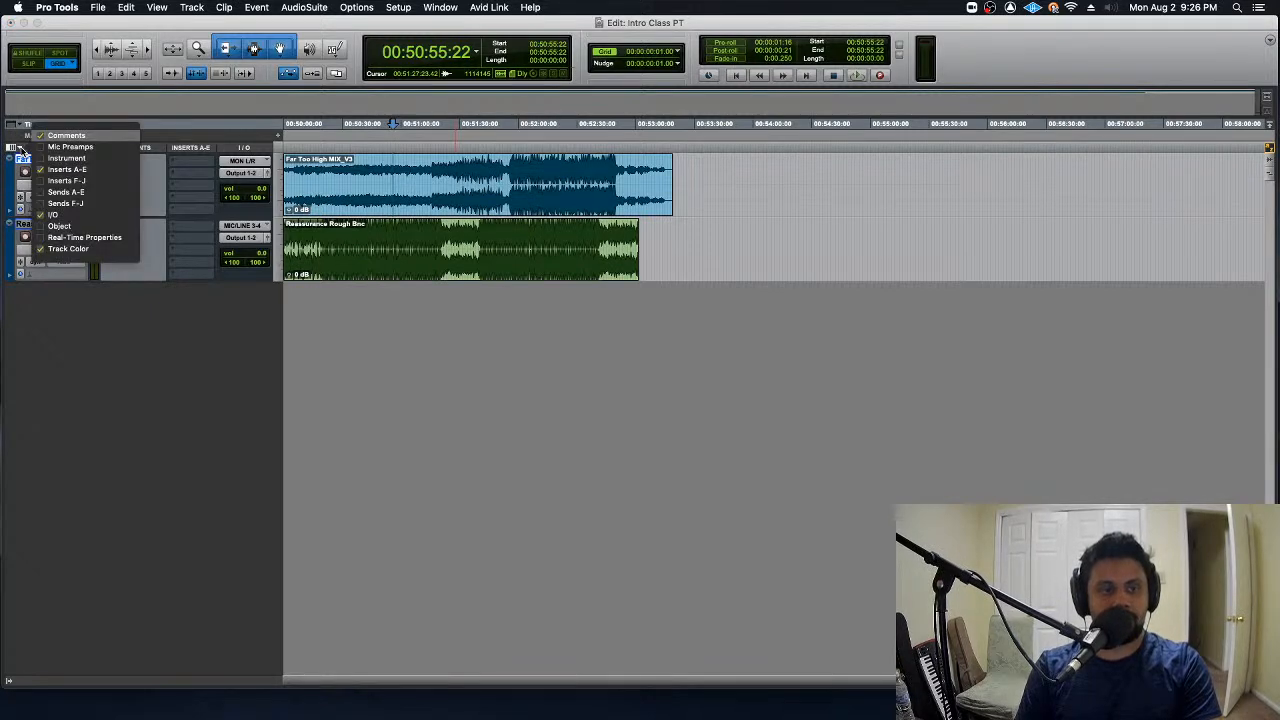
pyautogui.click(98, 161)
pyautogui.click(98, 160)
pyautogui.click(97, 191)
pyautogui.click(97, 191)
pyautogui.click(87, 202)
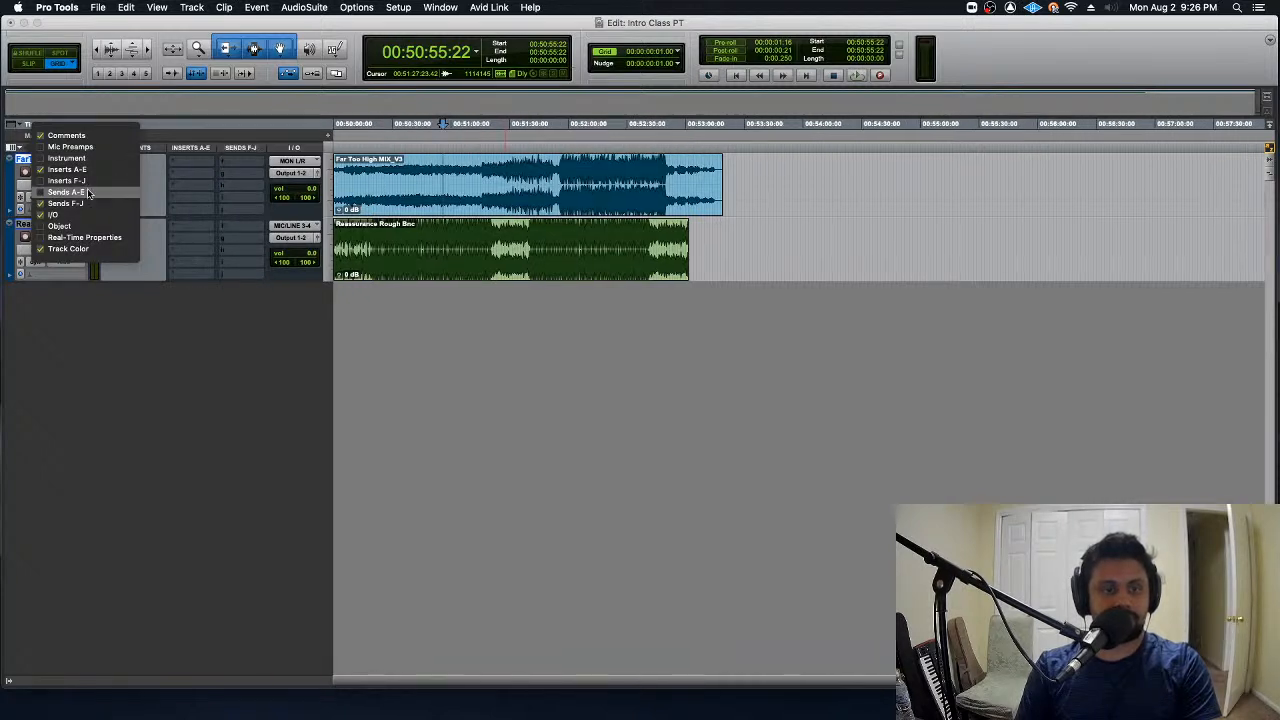
pyautogui.click(87, 182)
pyautogui.click(88, 182)
pyautogui.click(87, 203)
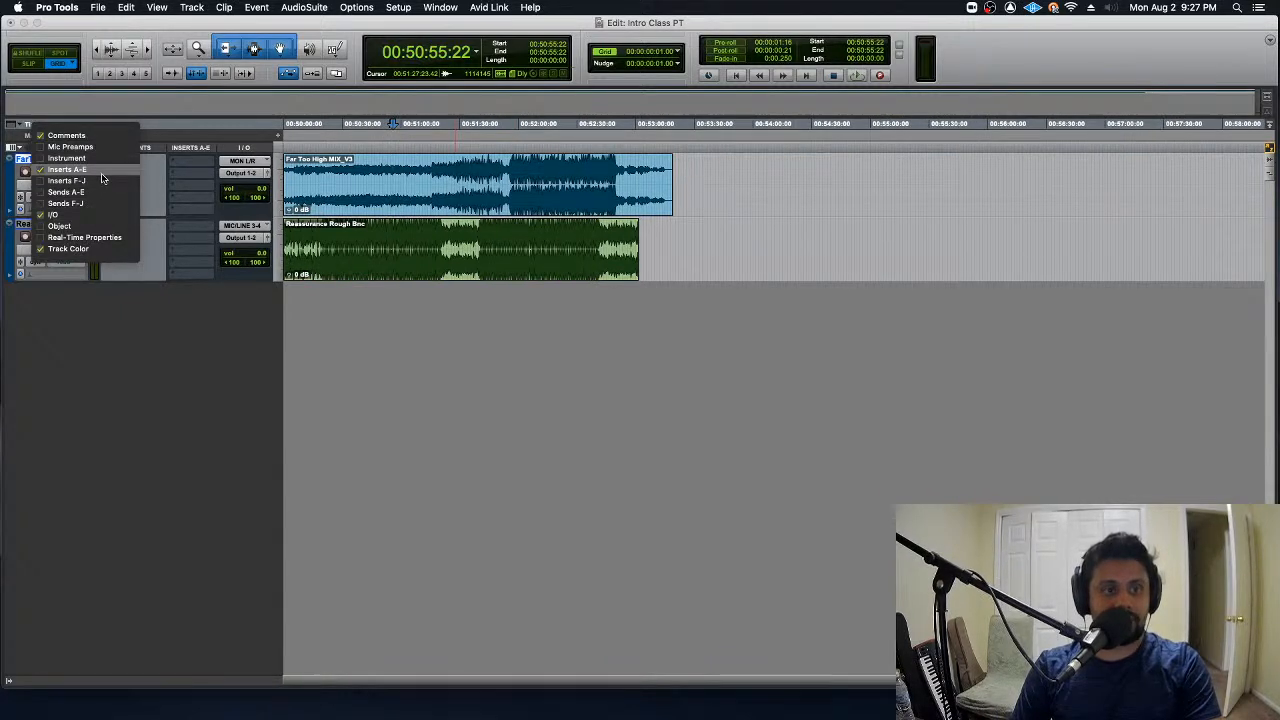
pyautogui.click(101, 170)
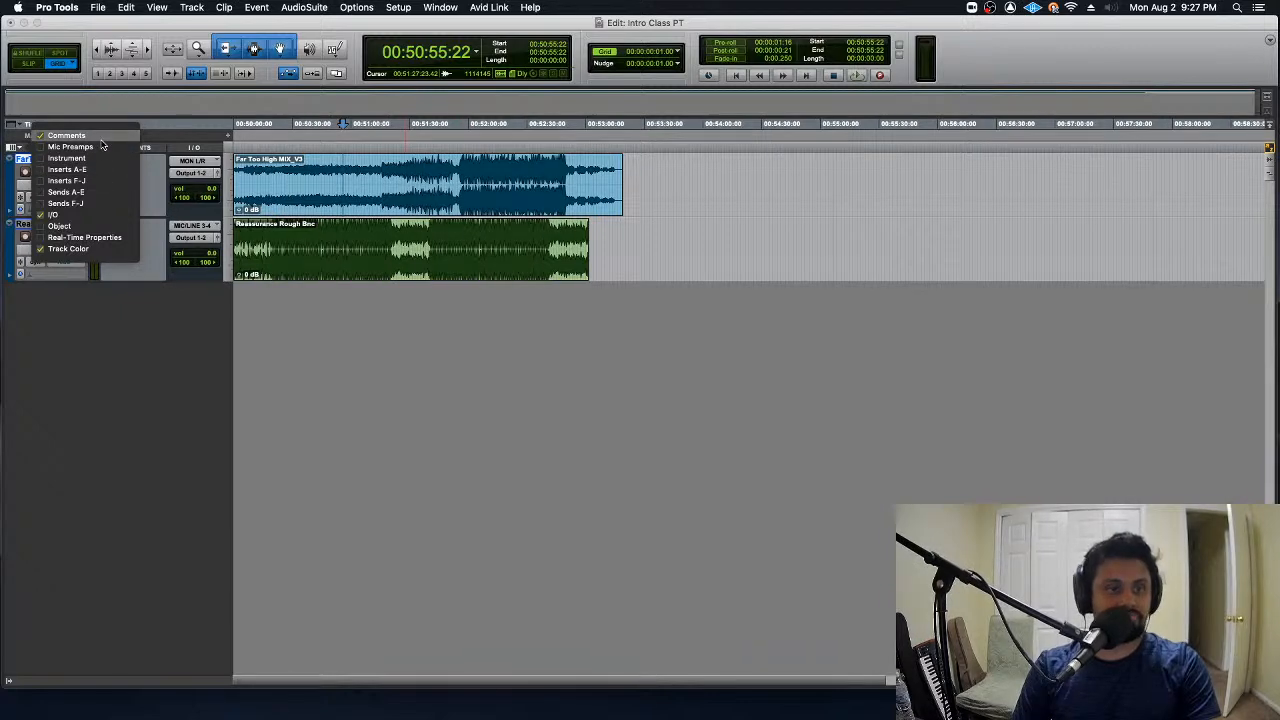
pyautogui.click(100, 136)
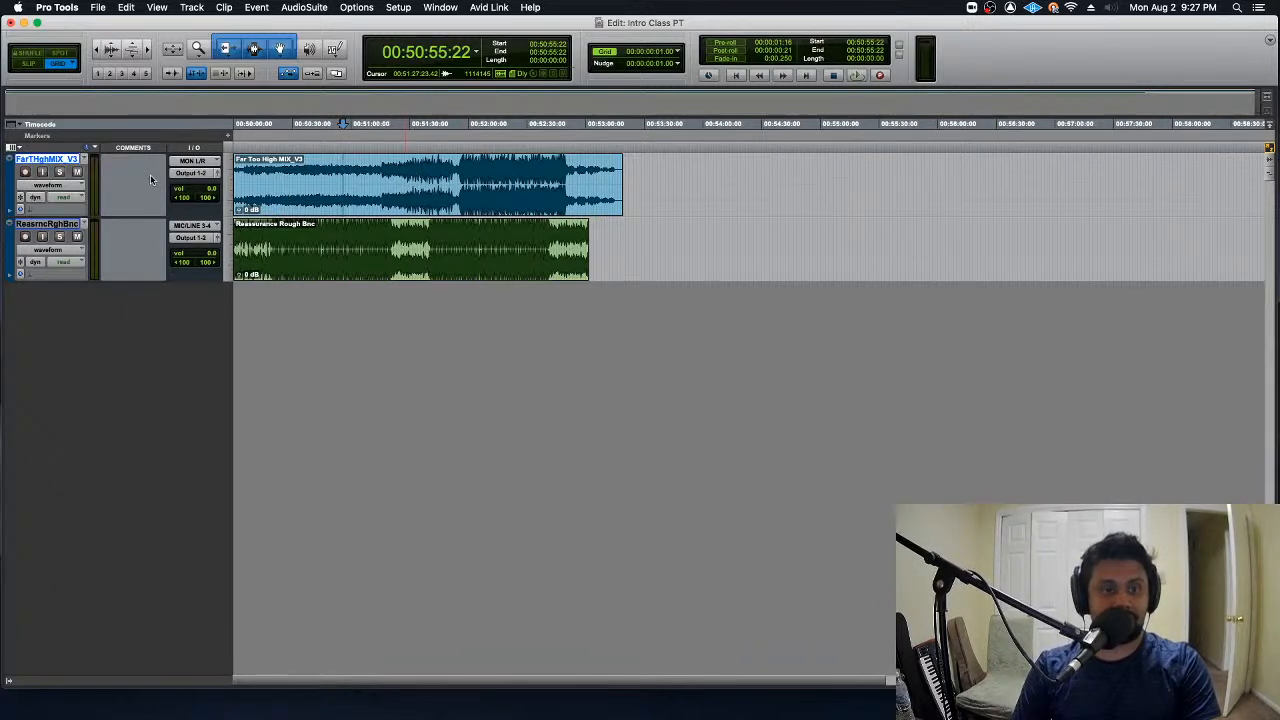
# - Add the comment "good song mixed" to the FarTHghMIX_V3 track
pyautogui.click(150, 177)
pyautogui.write('goo')
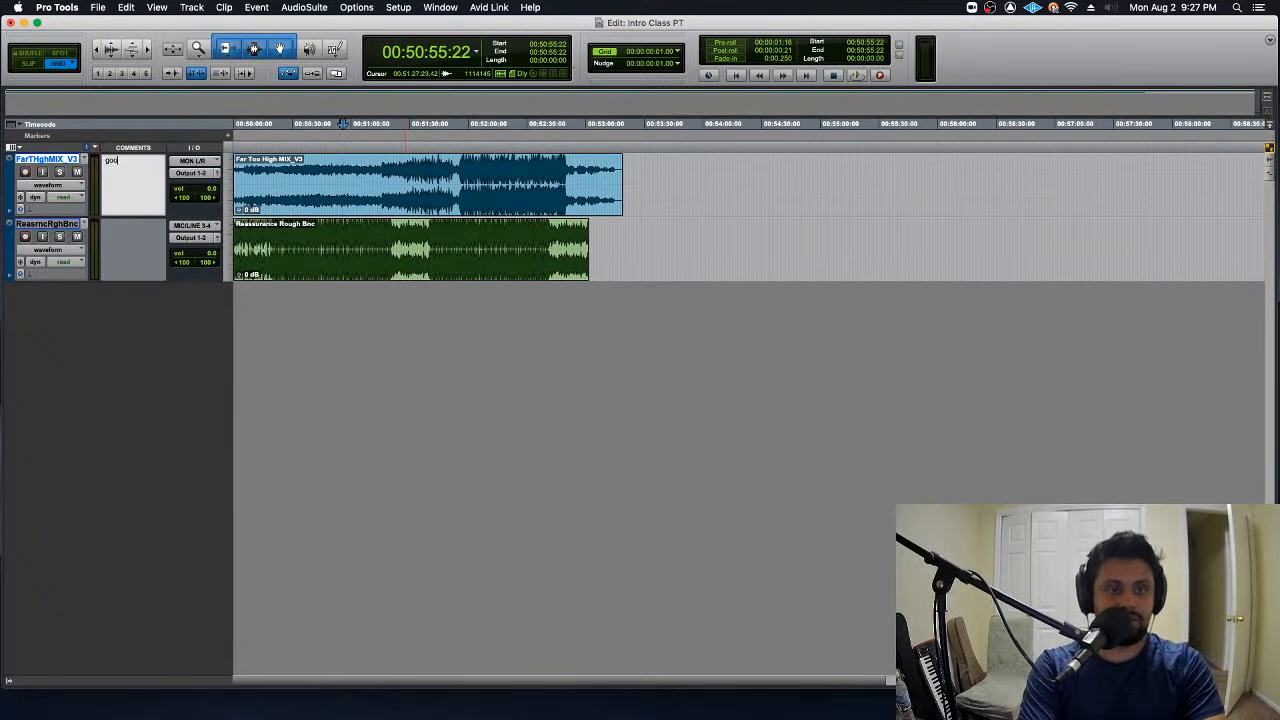
pyautogui.write('d song mixe')
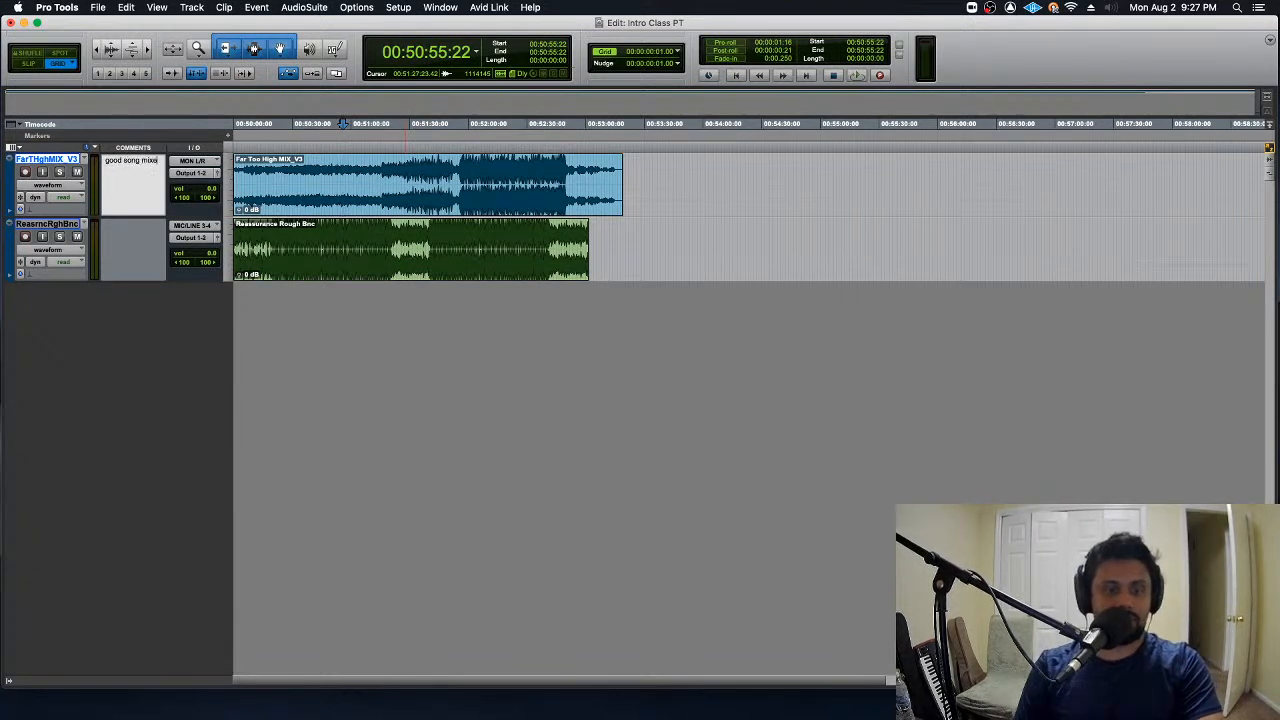
pyautogui.write('d')
# - Add the comment "allright song not mixed" to the ReasrncRghBnc track
pyautogui.click(147, 247)
pyautogui.write('good')
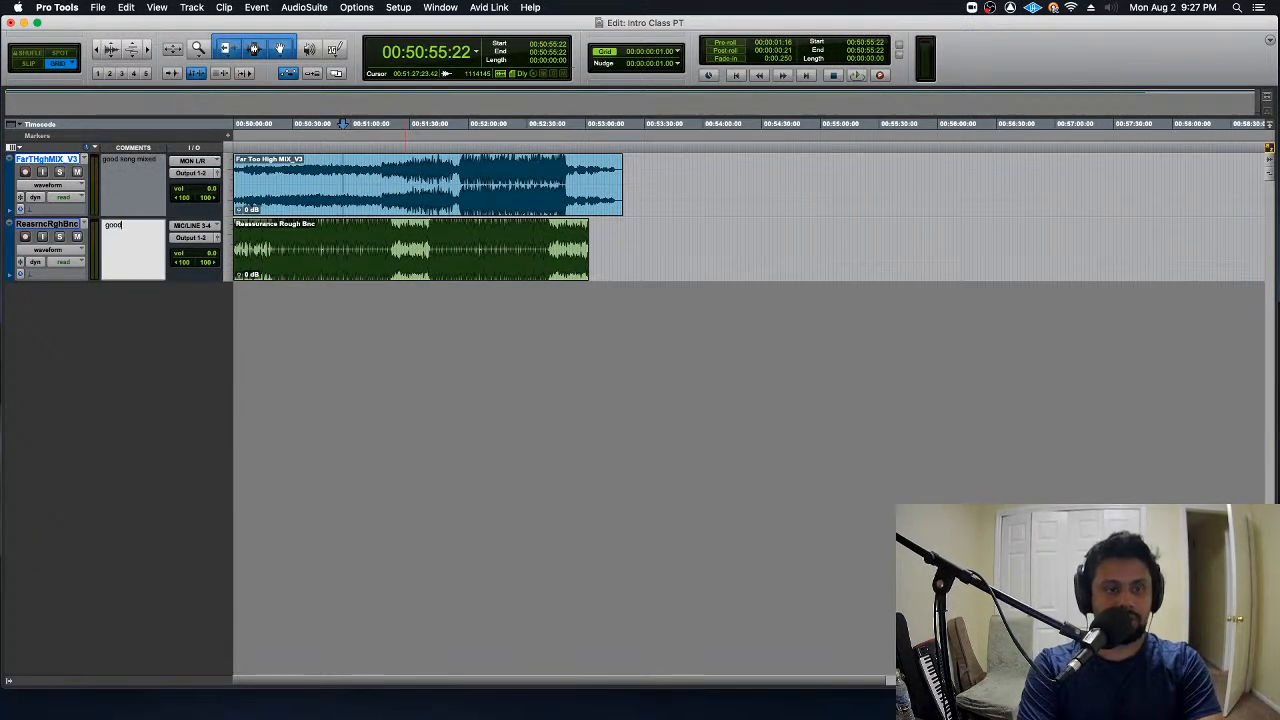
pyautogui.write(' song')
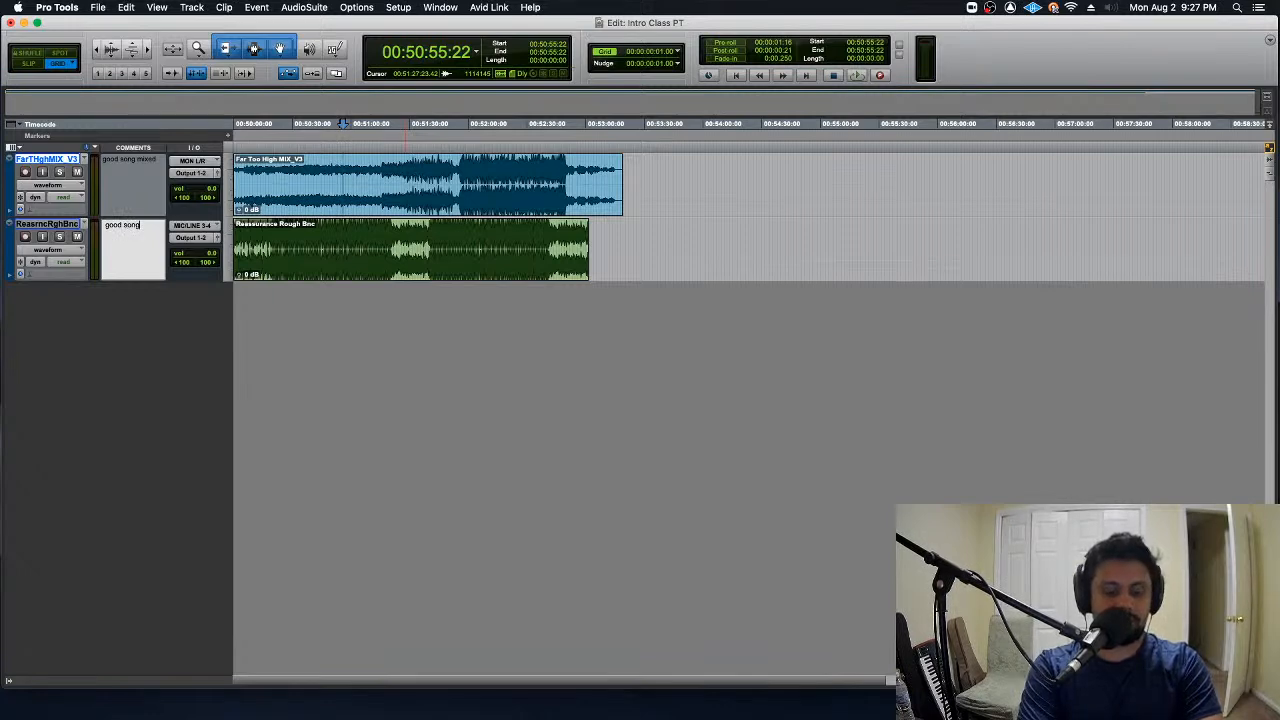
pyautogui.press('super+a')
pyautogui.write('a')
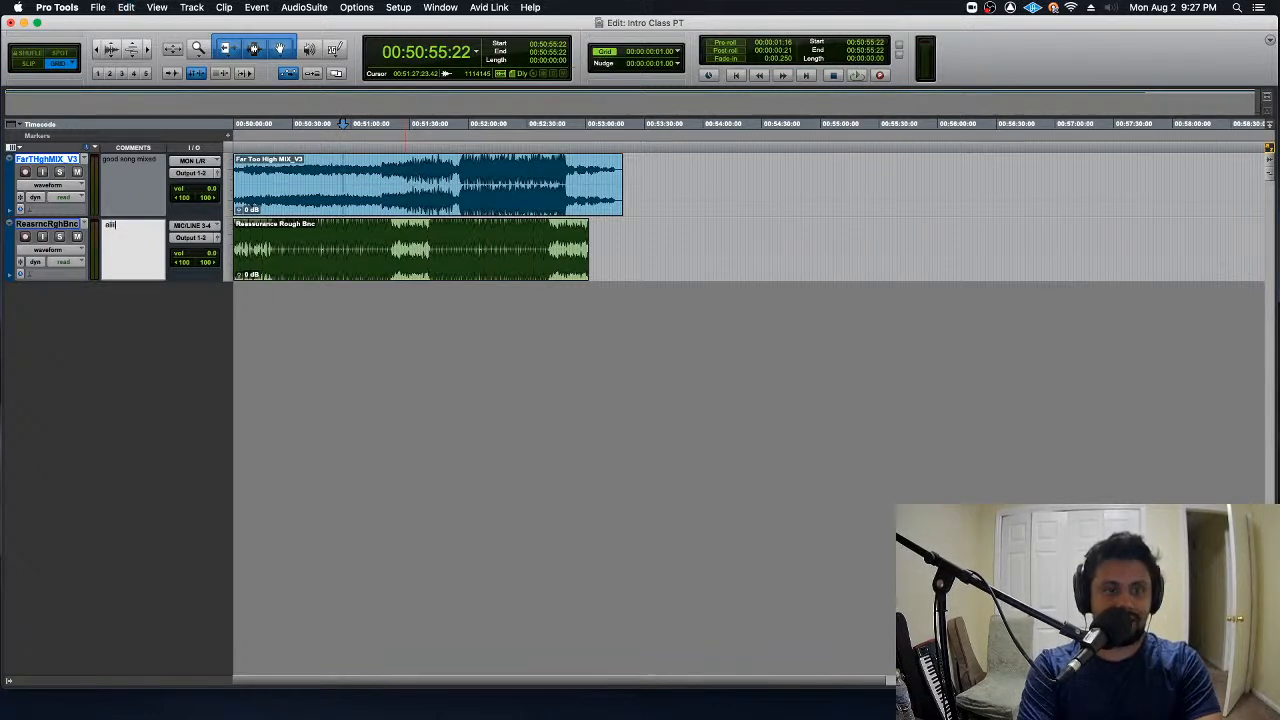
pyautogui.write('llright song not mixed')
pyautogui.press('Return')
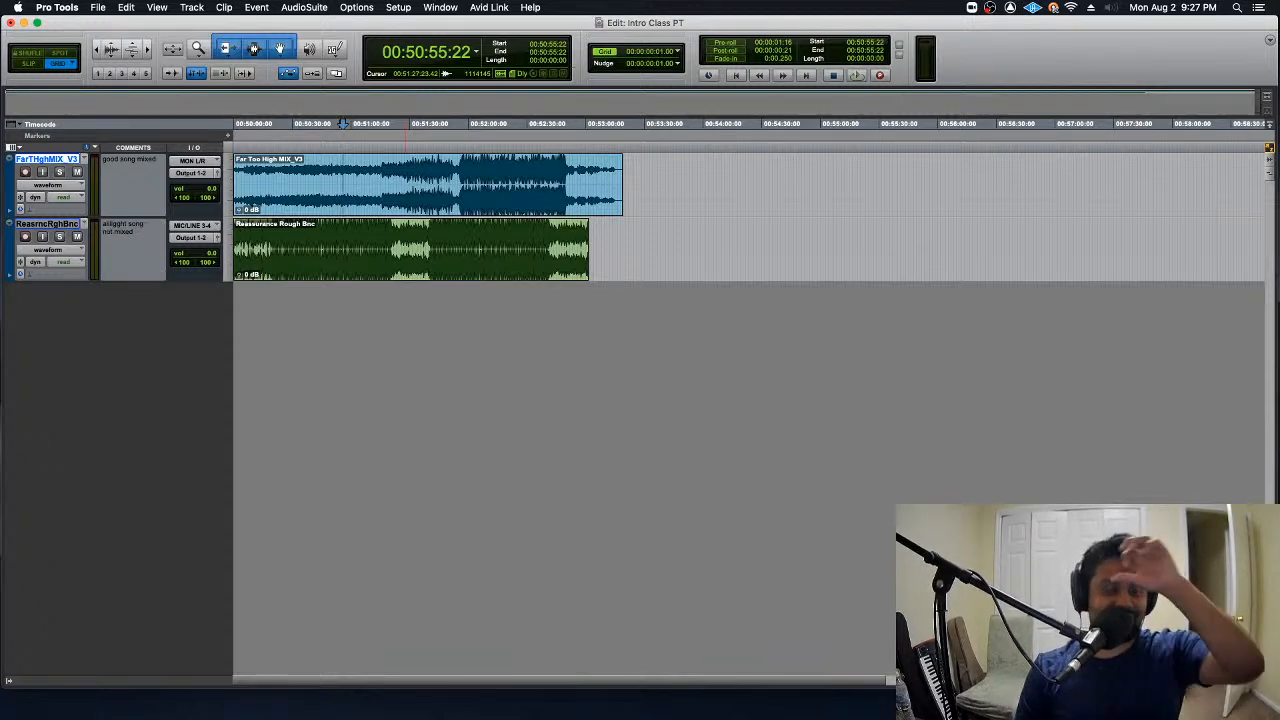
pyautogui.click(11, 147)
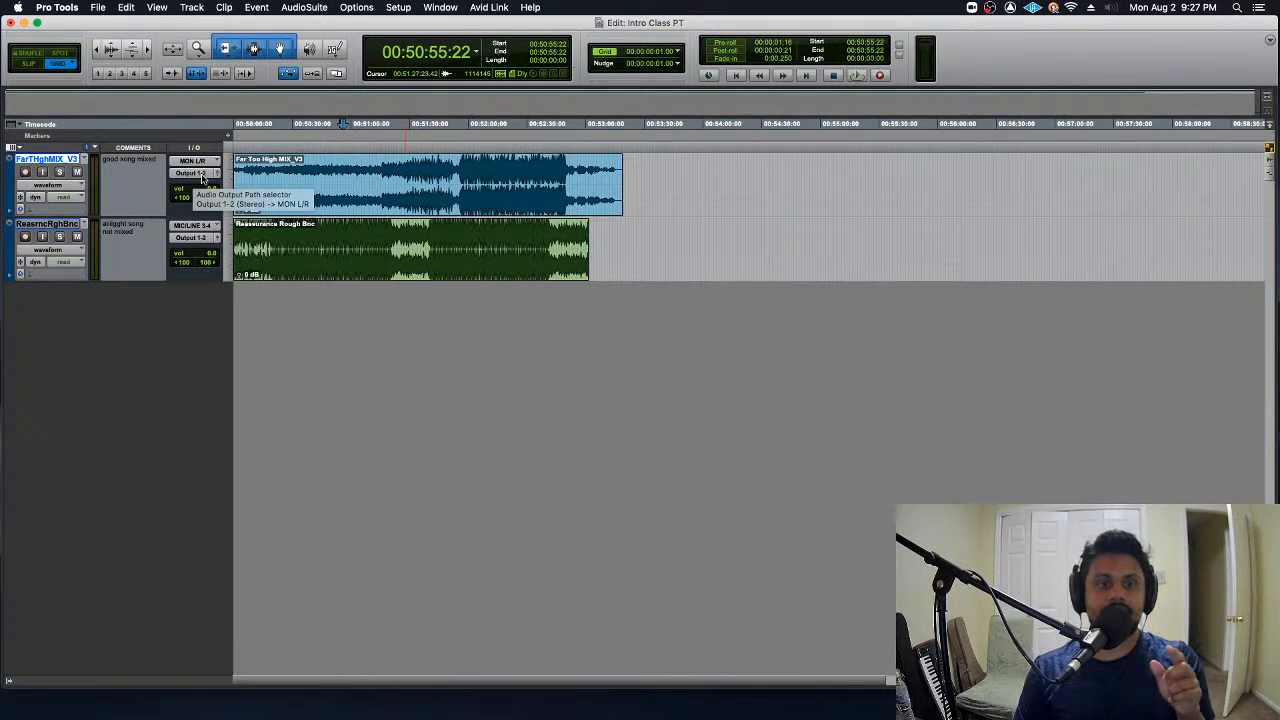
pyautogui.doubleClick(340, 205)
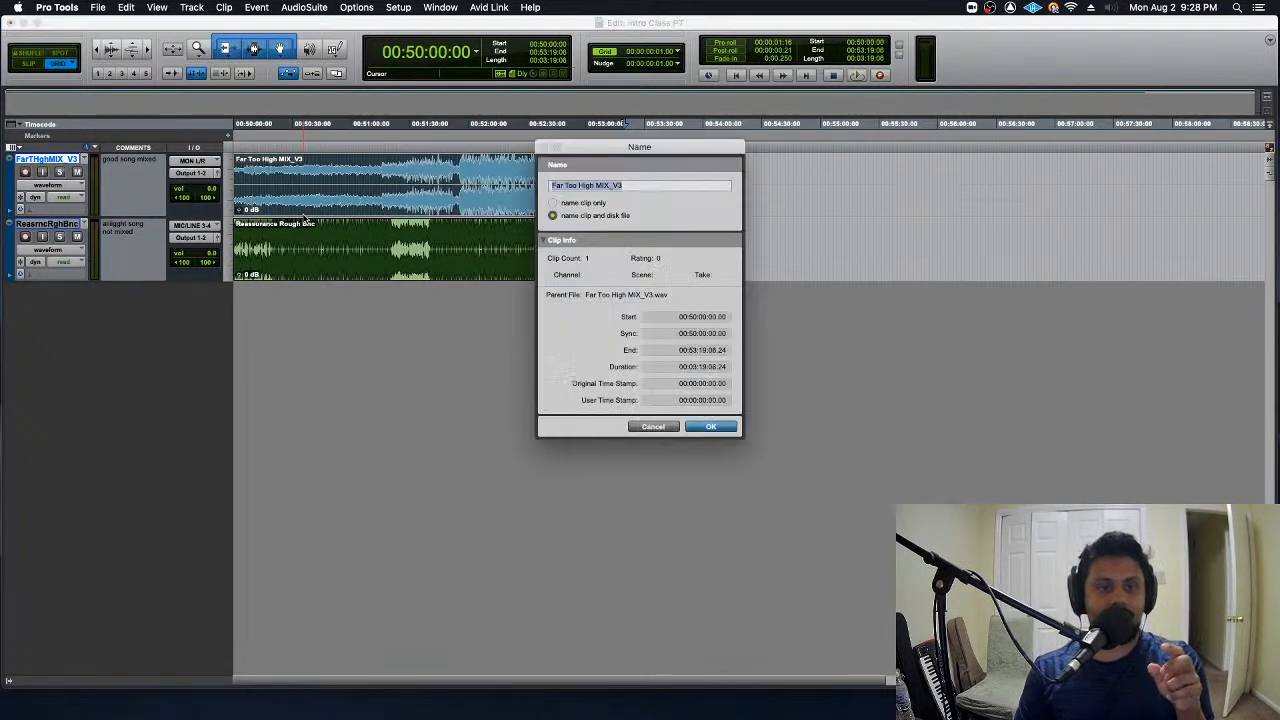
pyautogui.click(666, 428)
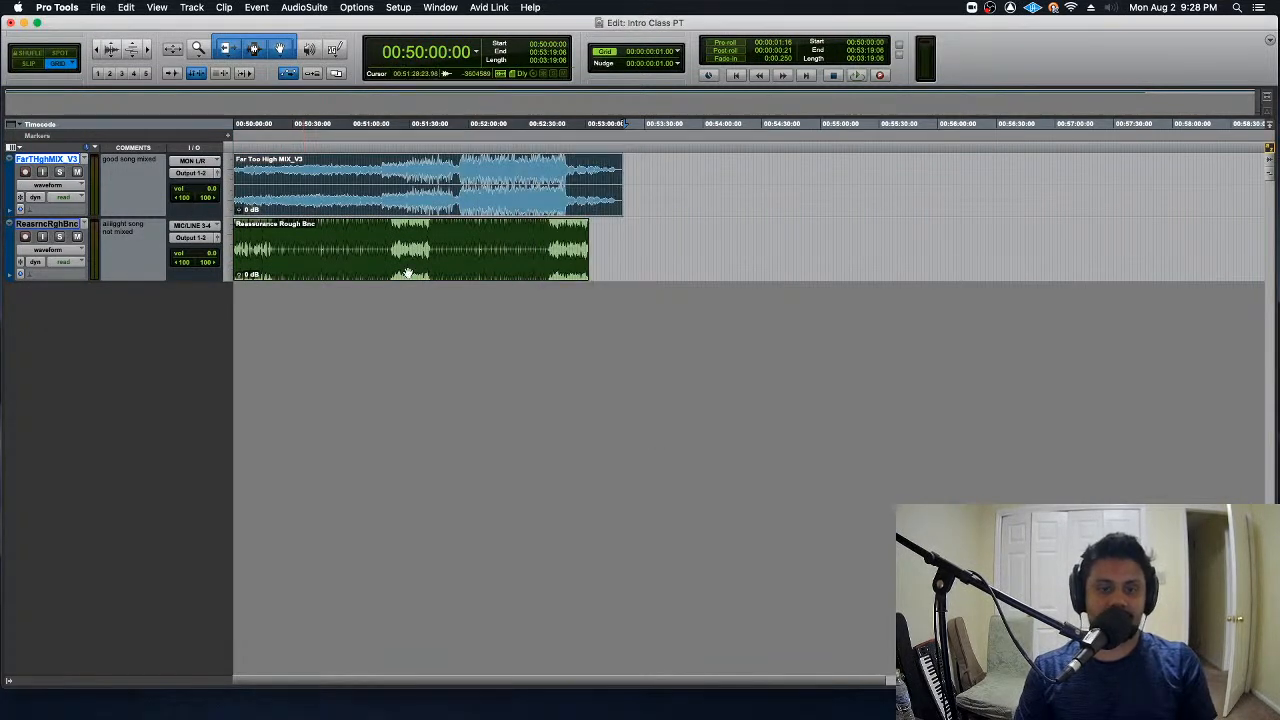
# - View the output path options of the FarTHghMIX_V3 track, keep Output 1-2 (Stereo), and place the edit cursor within its clip
pyautogui.click(199, 175)
pyautogui.moveTo(195, 177)
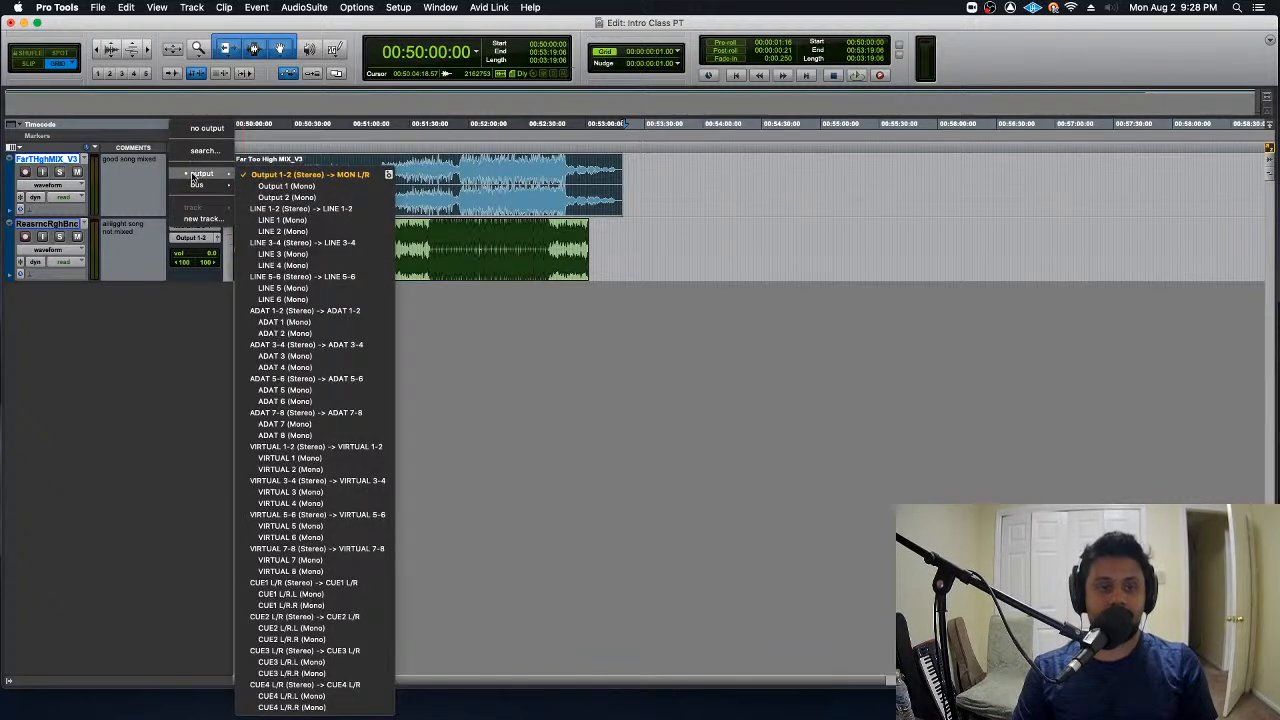
pyautogui.click(244, 177)
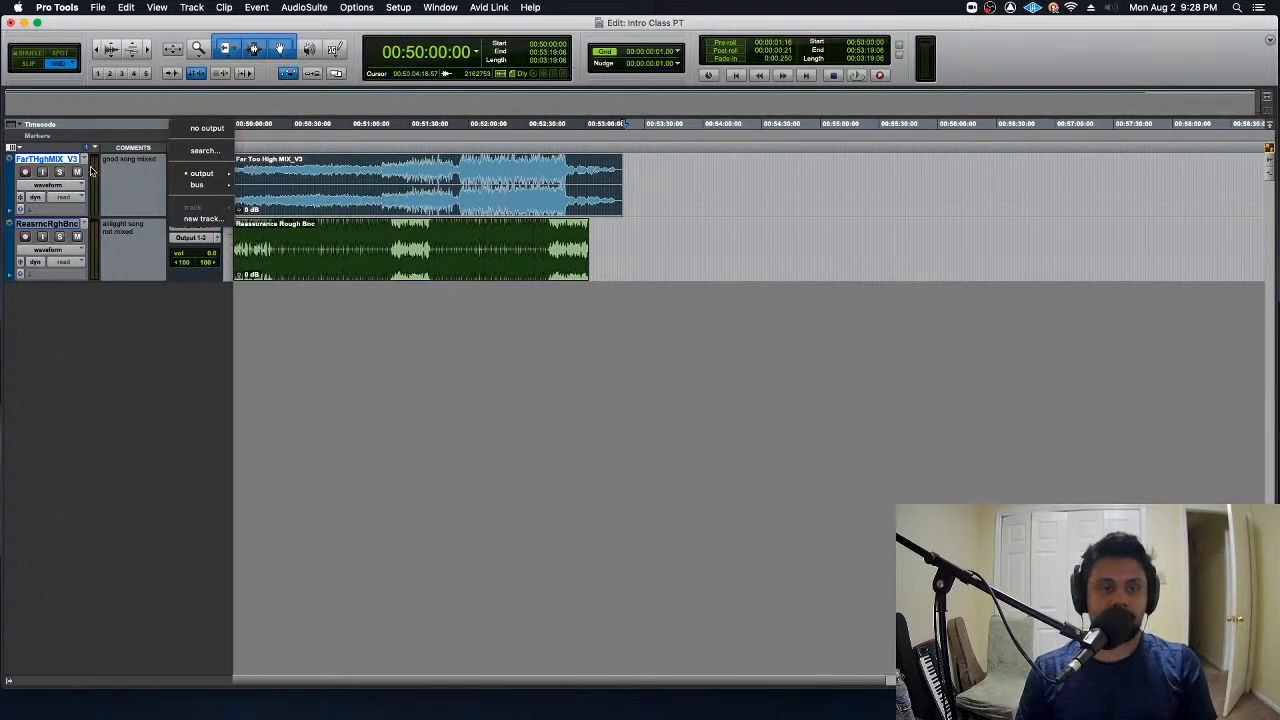
pyautogui.click(197, 176)
pyautogui.moveTo(200, 177)
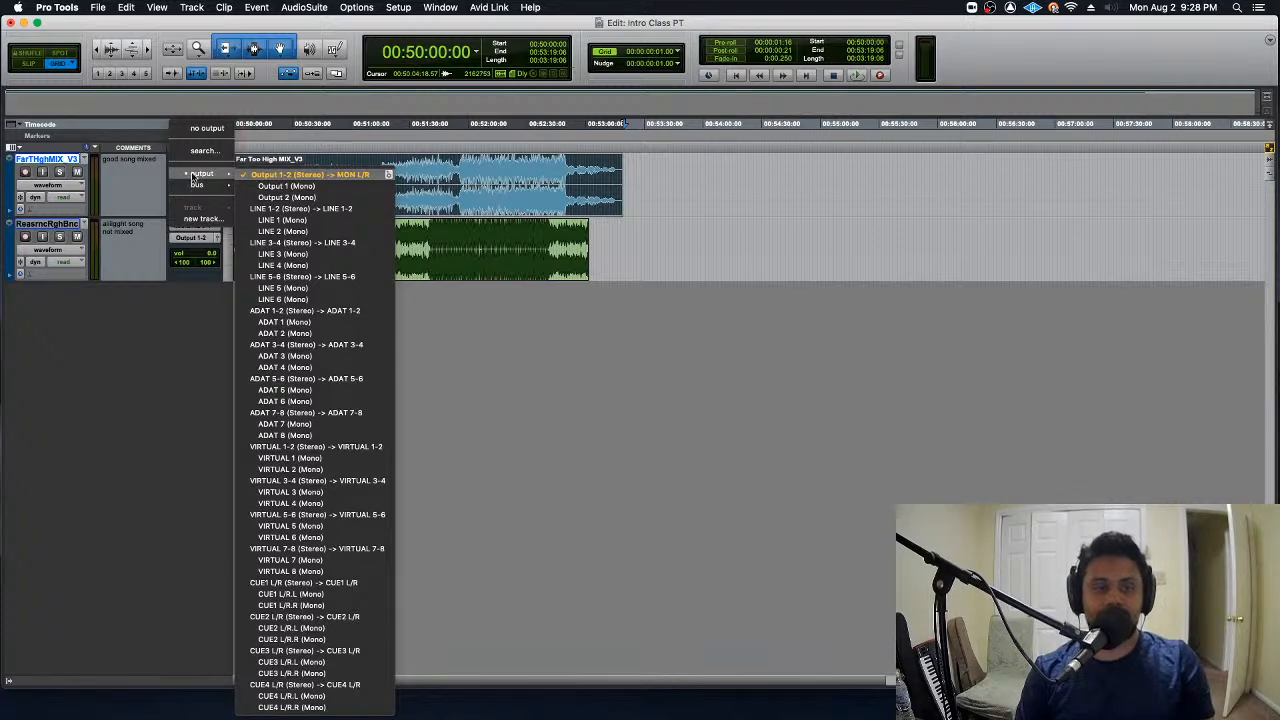
pyautogui.click(345, 175)
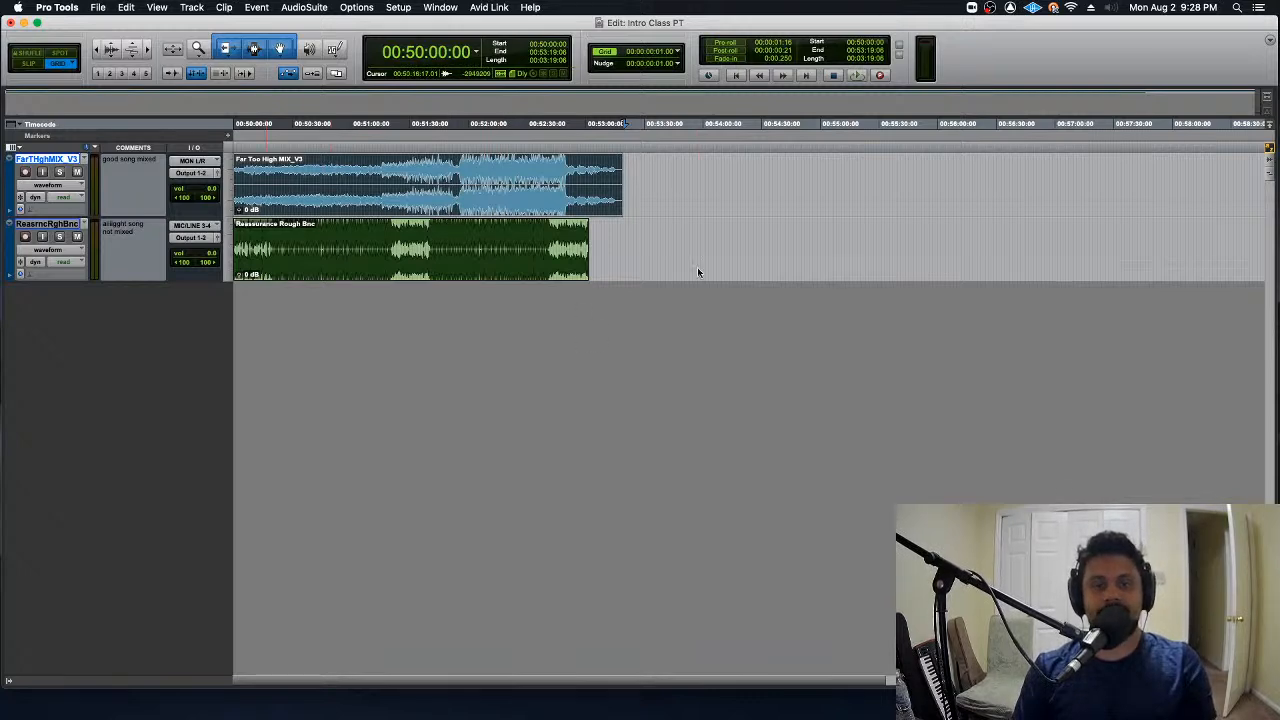
pyautogui.click(492, 185)
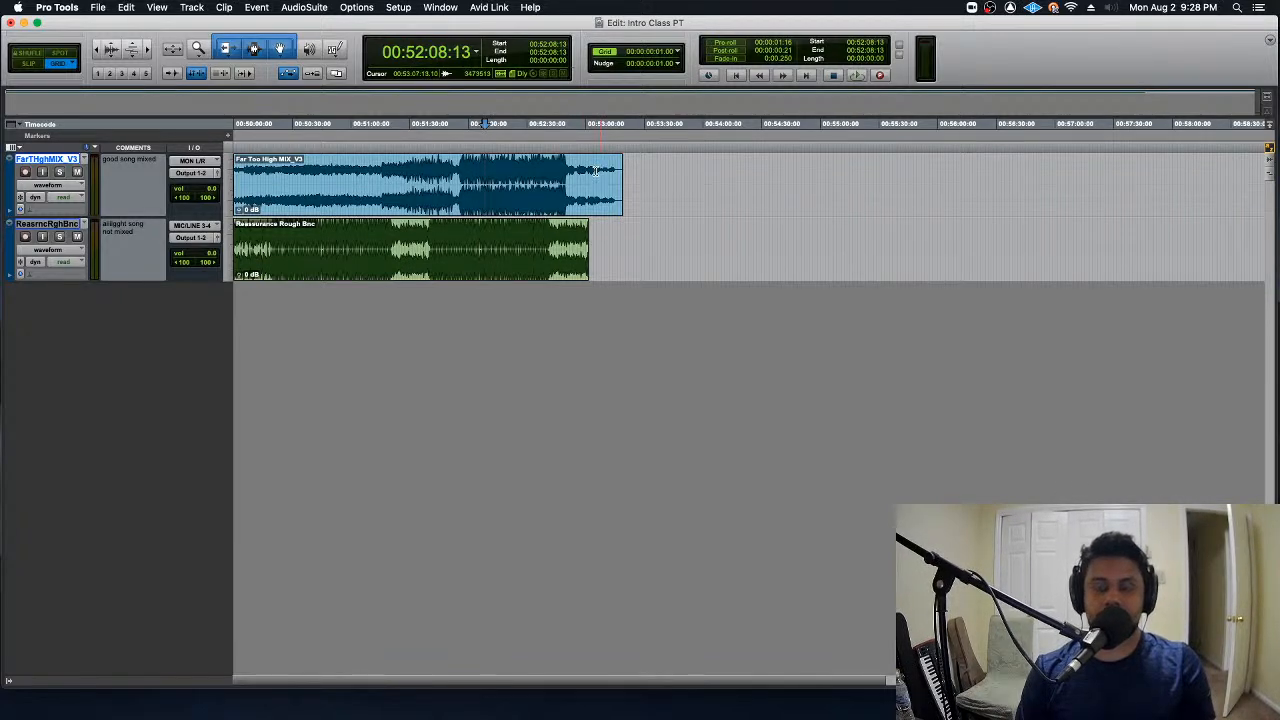
# - Open the Mix window and enlarge it to fill the screen
pyautogui.click(441, 7)
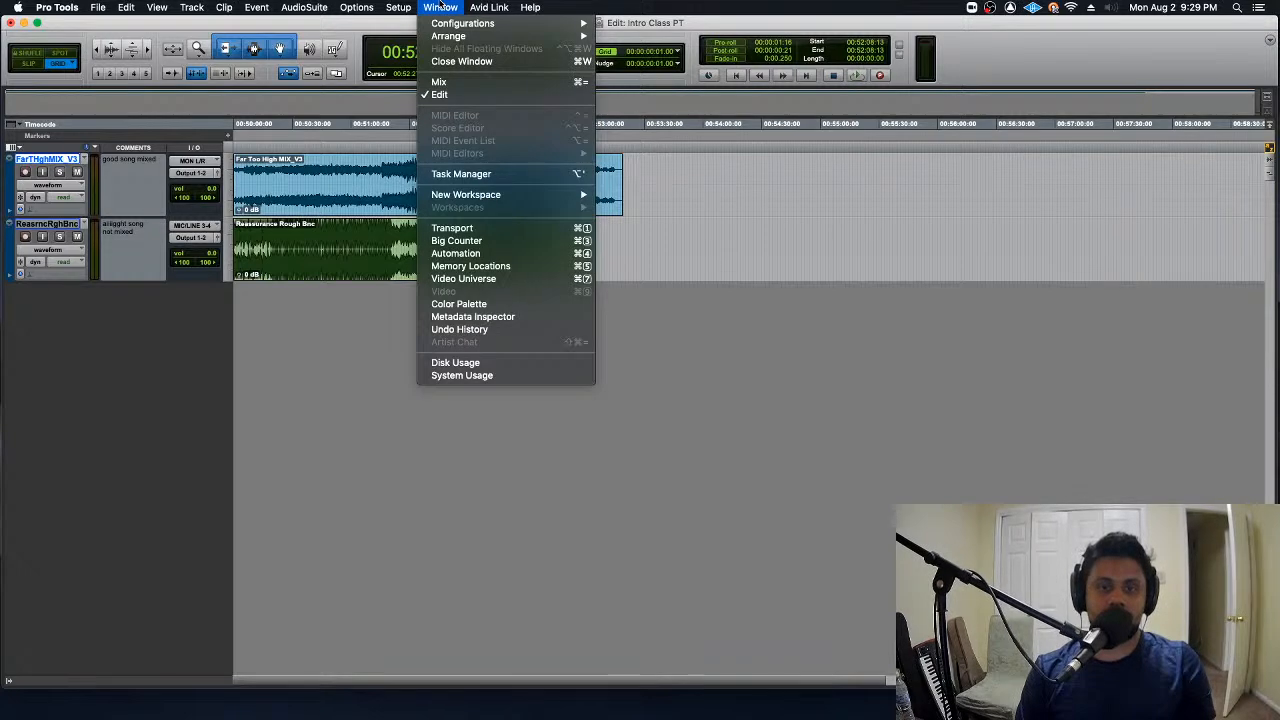
pyautogui.click(477, 87)
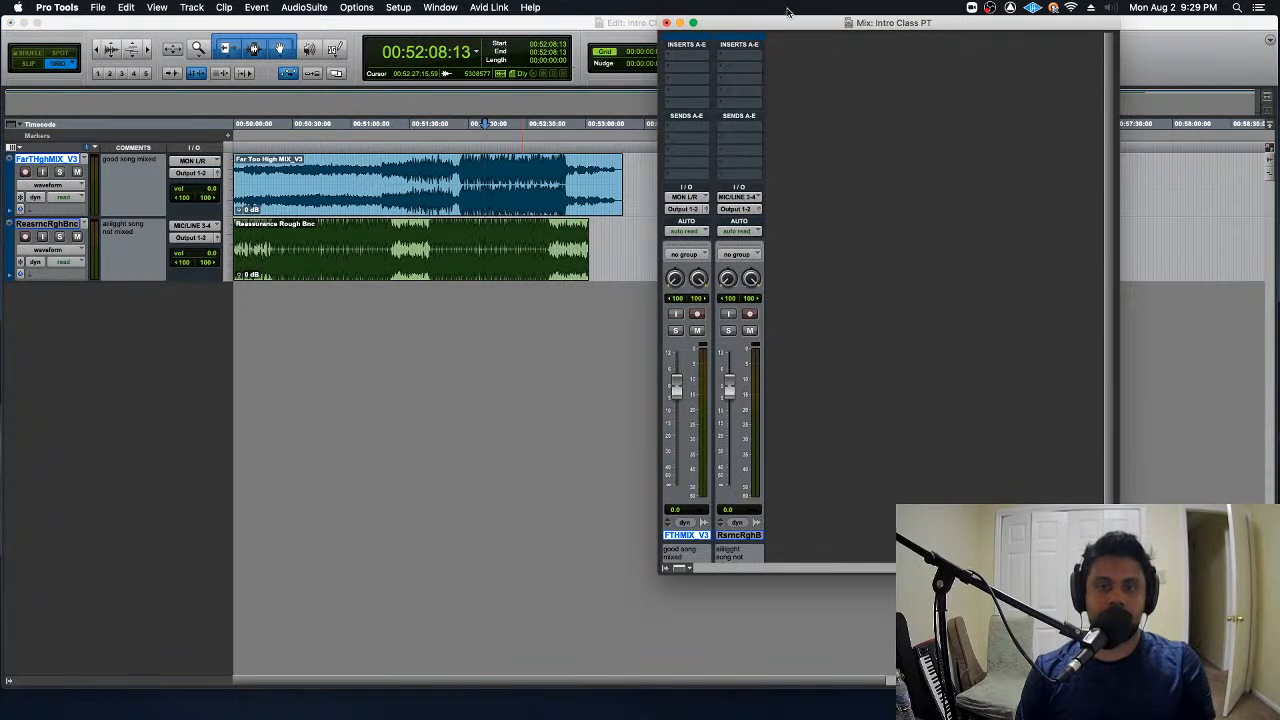
pyautogui.moveTo(806, 28); pyautogui.dragTo(150, 12)
pyautogui.moveTo(456, 570); pyautogui.dragTo(1272, 688)
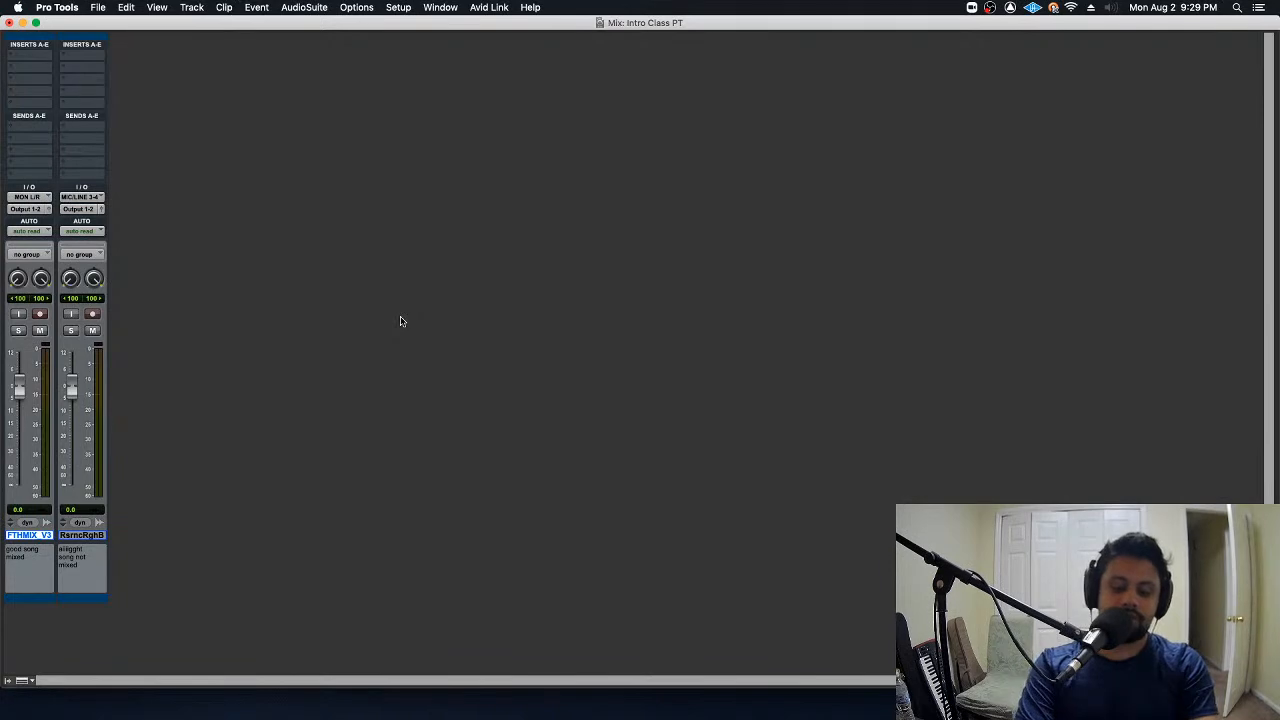
# - Switch back and forth between the Mix and Edit windows to compare them, ending on the Mix window
pyautogui.press('super+equal')
pyautogui.press('super+equal')
pyautogui.press('super+equal')
pyautogui.press('super+equal')
pyautogui.press('super+equal')
pyautogui.press('super+equal')
pyautogui.press('super+equal')
pyautogui.press('super+equal')
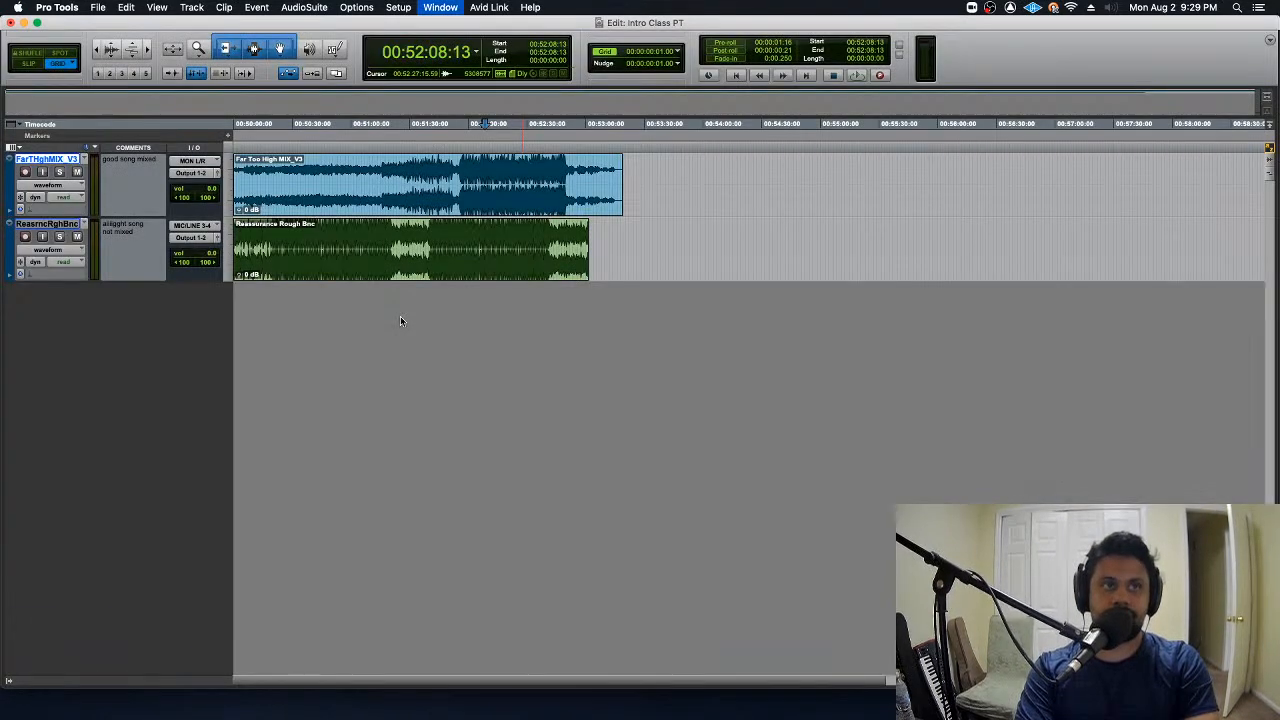
pyautogui.press('super+equal')
pyautogui.press('super+equal')
pyautogui.press('super+equal')
pyautogui.press('super+equal')
pyautogui.press('super+equal')
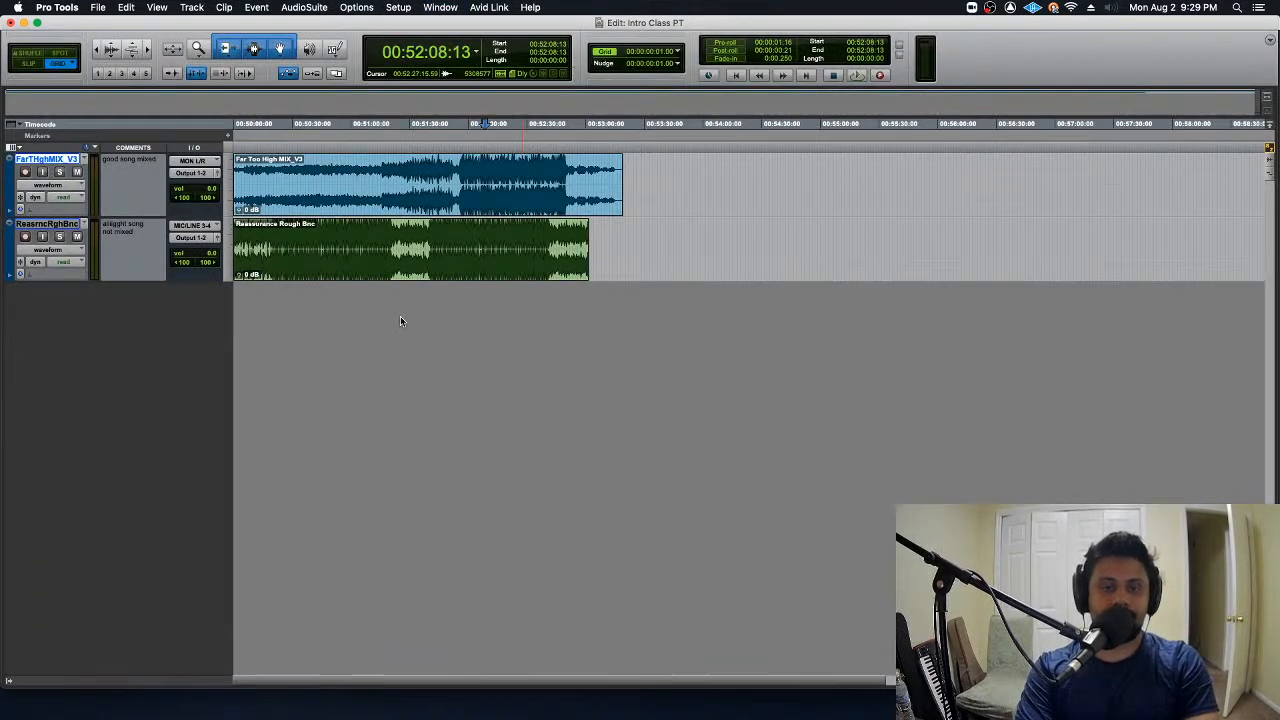
pyautogui.press('super+equal')
pyautogui.press('super+equal')
pyautogui.press('super+equal')
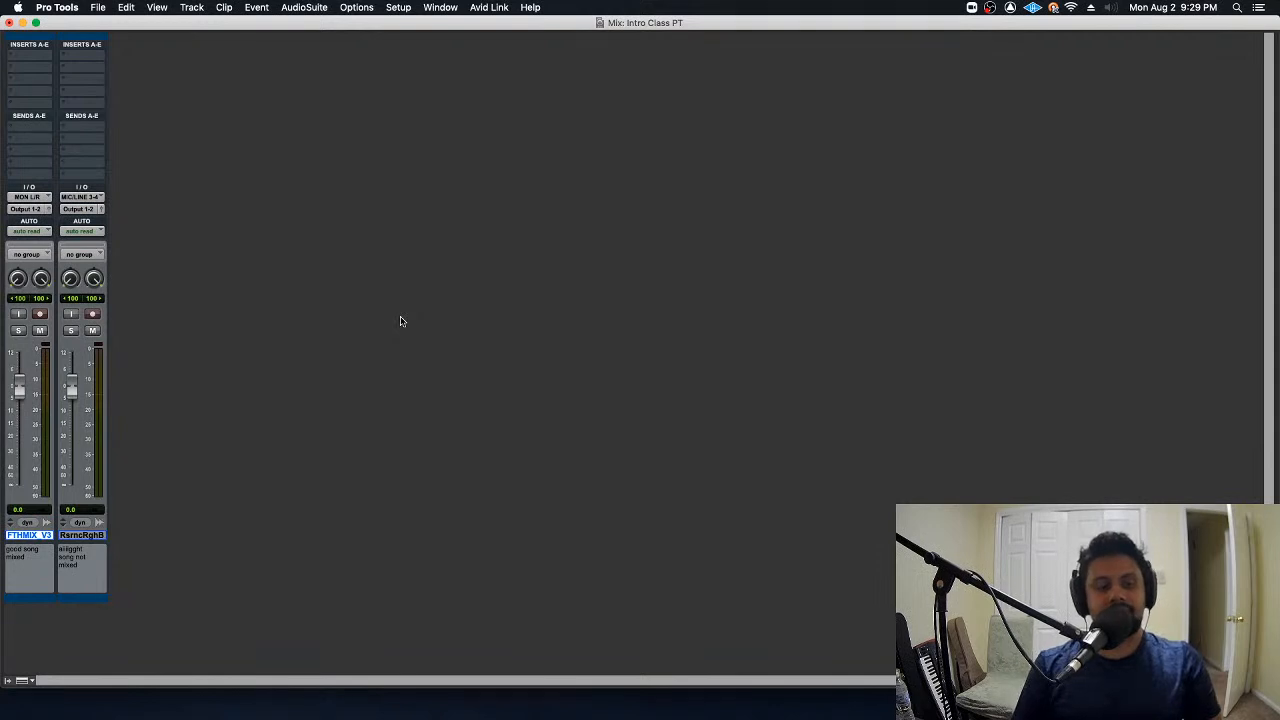
# - Select each track in the mixer in turn, and toggle solo and mute on and off for the FTHMIX_V3 track
pyautogui.click(98, 535)
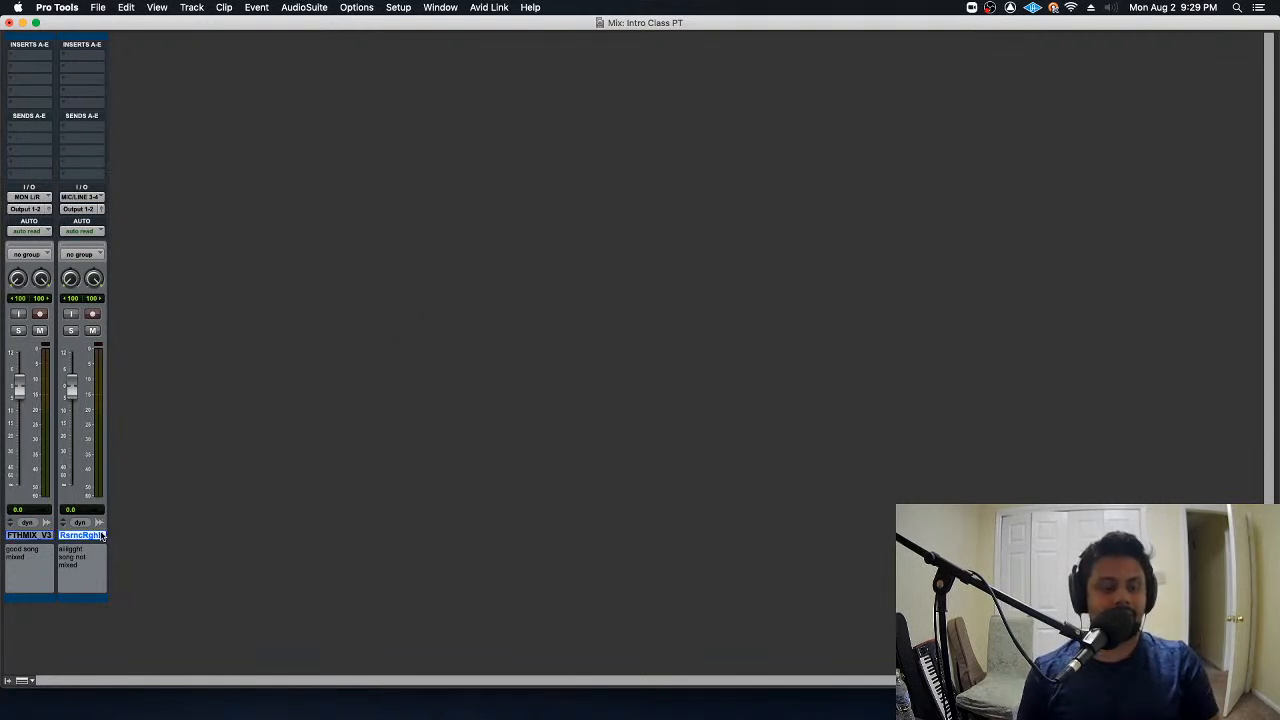
pyautogui.keyDown('shift'); pyautogui.click(40, 535); pyautogui.keyUp('shift')
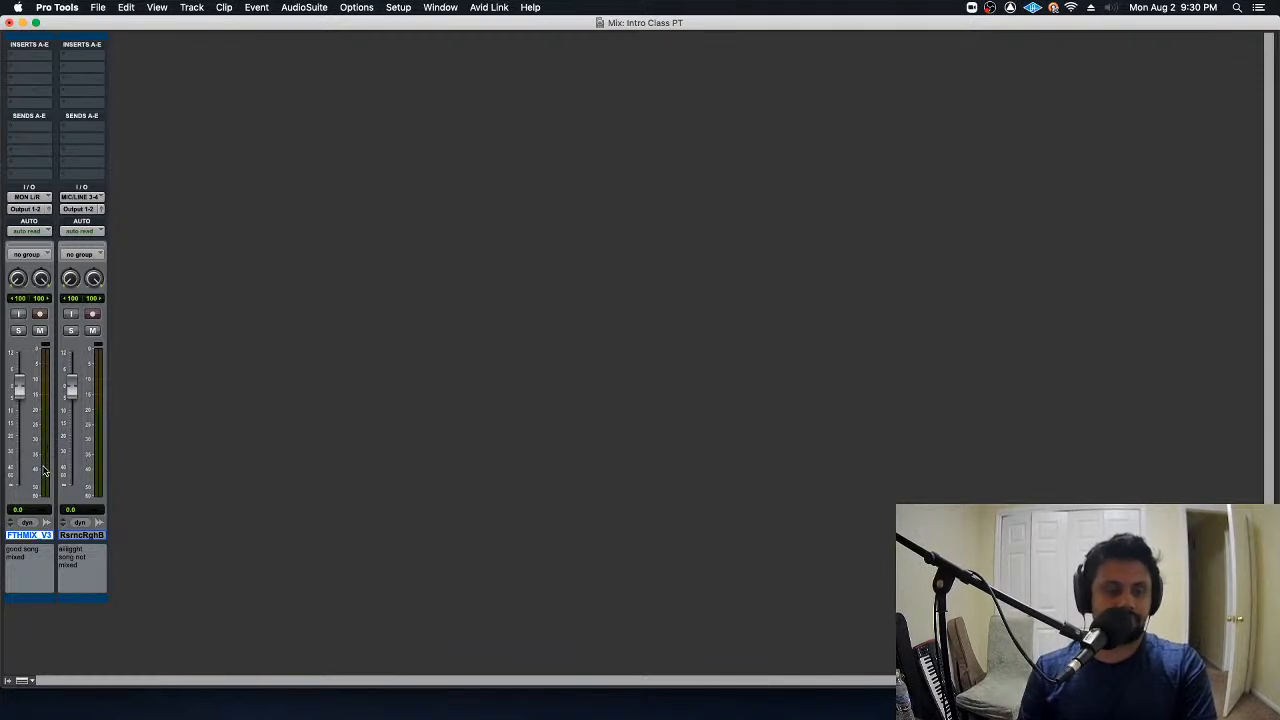
pyautogui.click(19, 331)
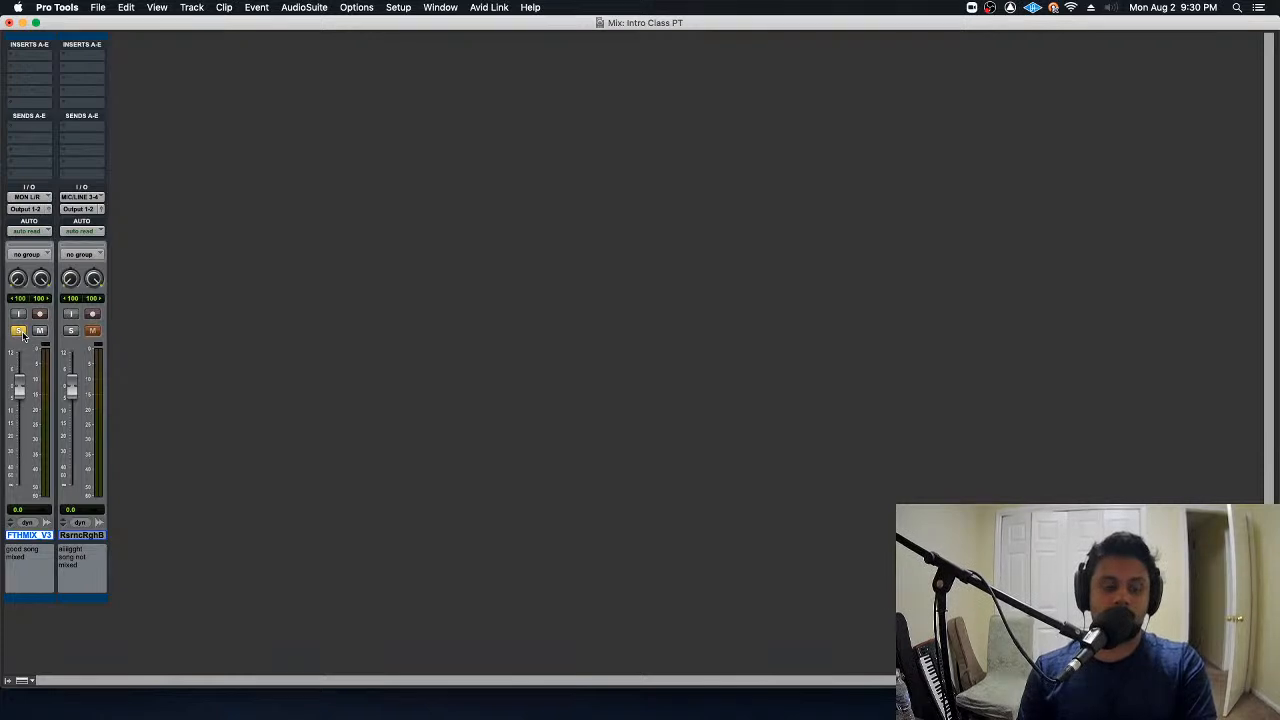
pyautogui.click(19, 331)
pyautogui.click(40, 331)
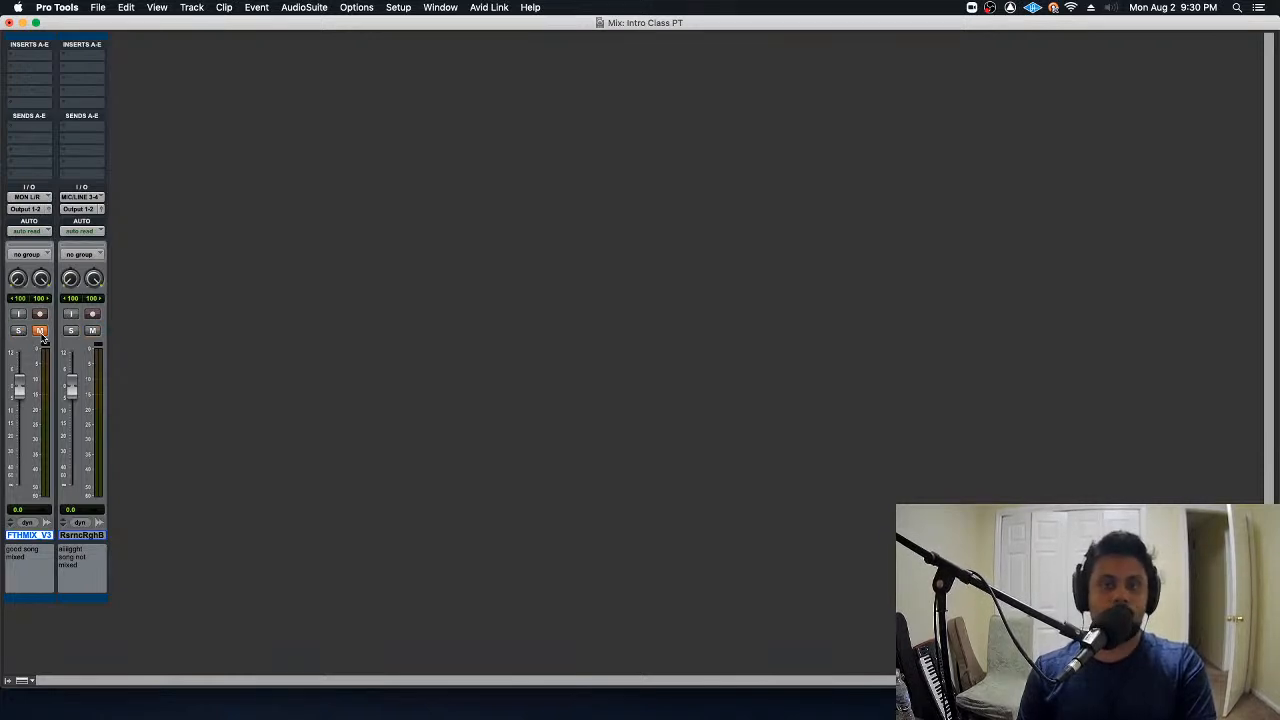
pyautogui.click(41, 334)
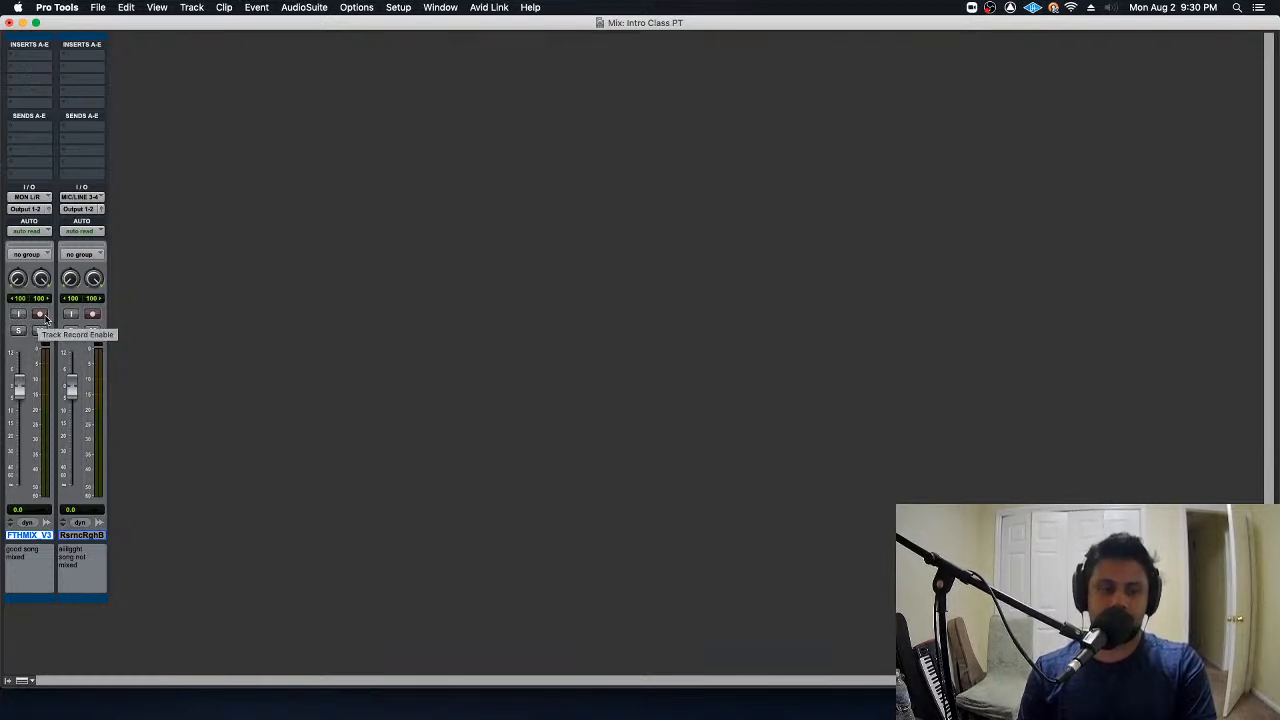
# - Solo the FTHMIX_V3 track, try its pan and a fader level of about -2.7 dB during playback, restore them and unsolo the track
pyautogui.moveTo(18, 279)
pyautogui.mouseDown()
pyautogui.moveTo(29, 243)
pyautogui.moveTo(19, 283)
pyautogui.mouseUp()
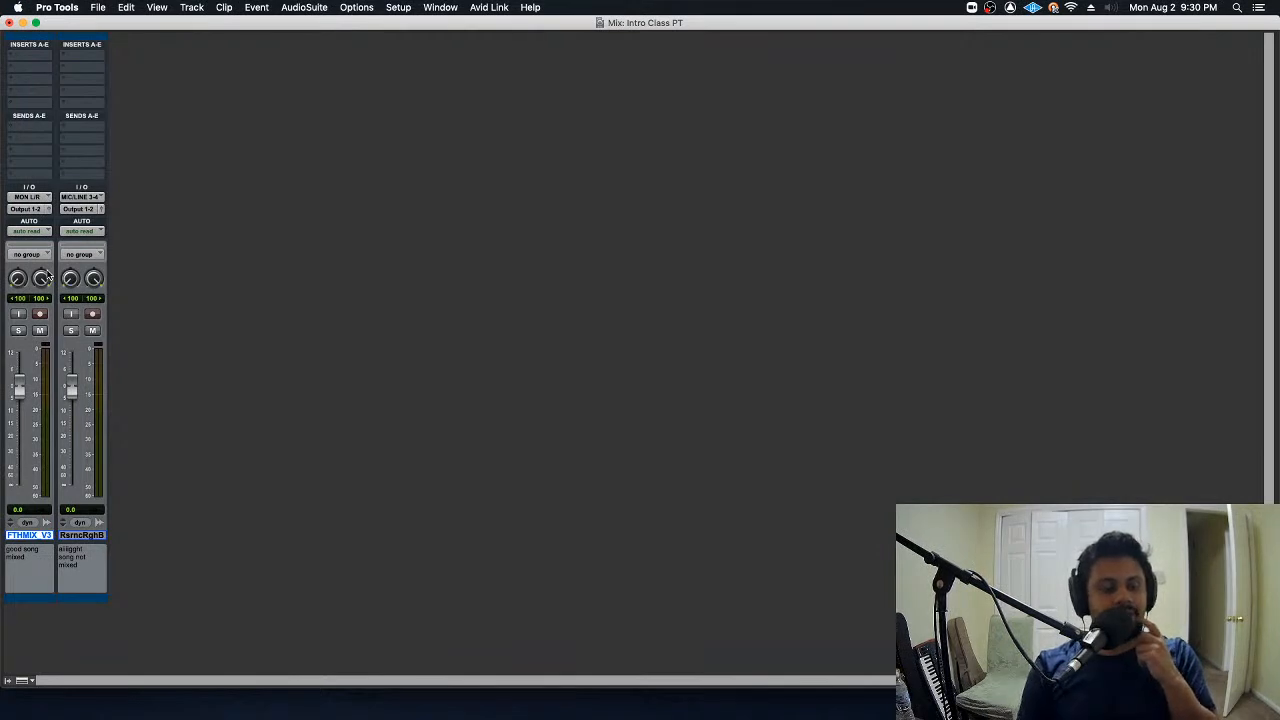
pyautogui.click(18, 330)
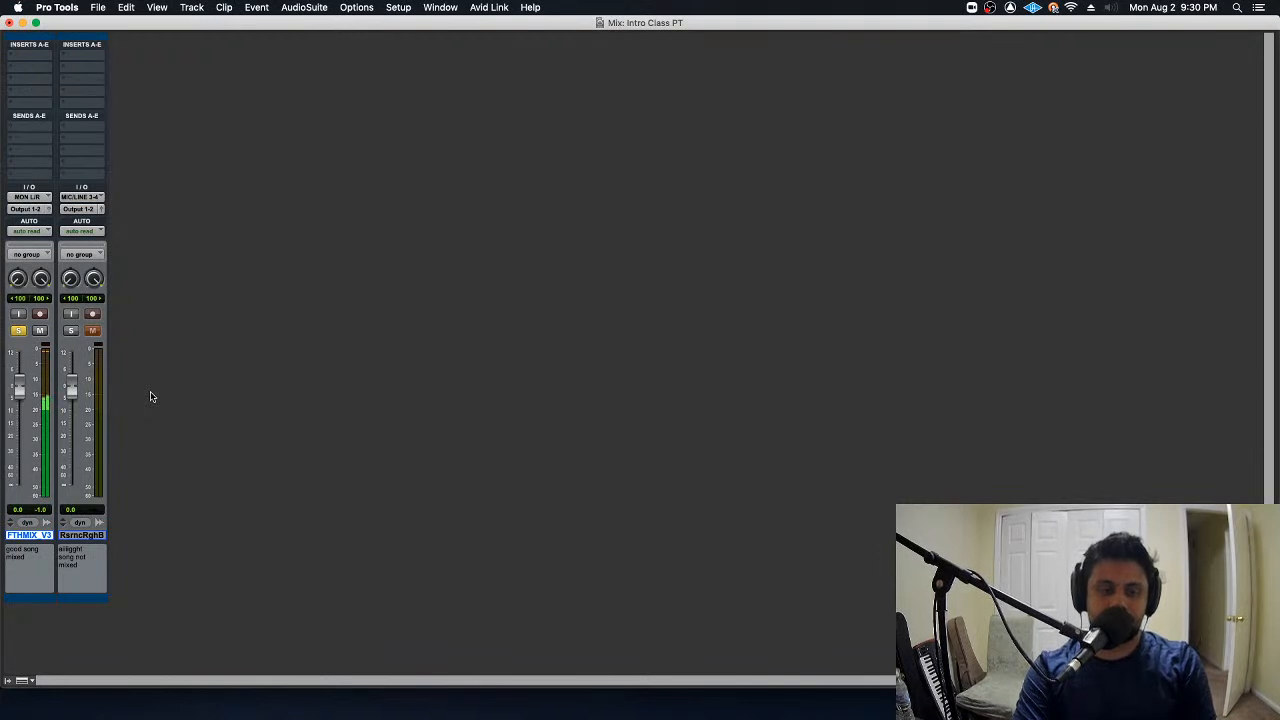
pyautogui.moveTo(19, 396)
pyautogui.mouseDown()
pyautogui.moveTo(24, 461)
pyautogui.moveTo(28, 403)
pyautogui.mouseUp()
pyautogui.keyDown('alt'); pyautogui.click(27, 401); pyautogui.keyUp('alt')
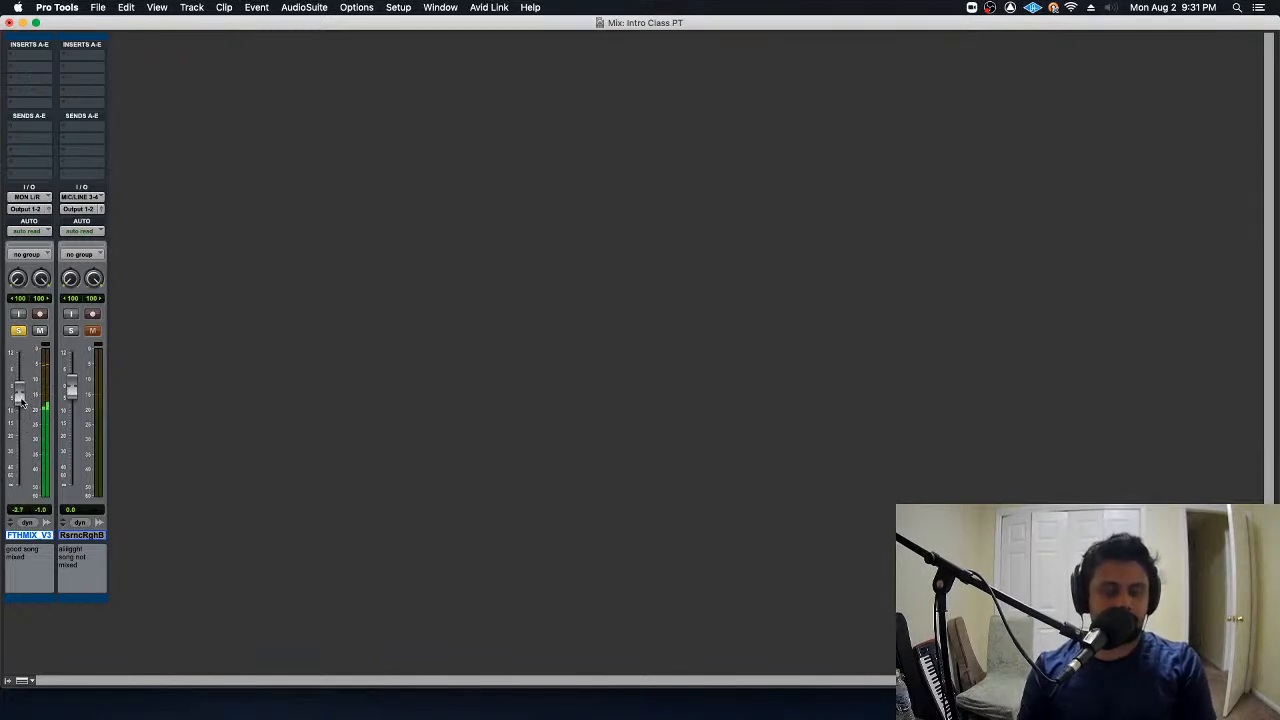
pyautogui.moveTo(41, 282); pyautogui.dragTo(34, 385)
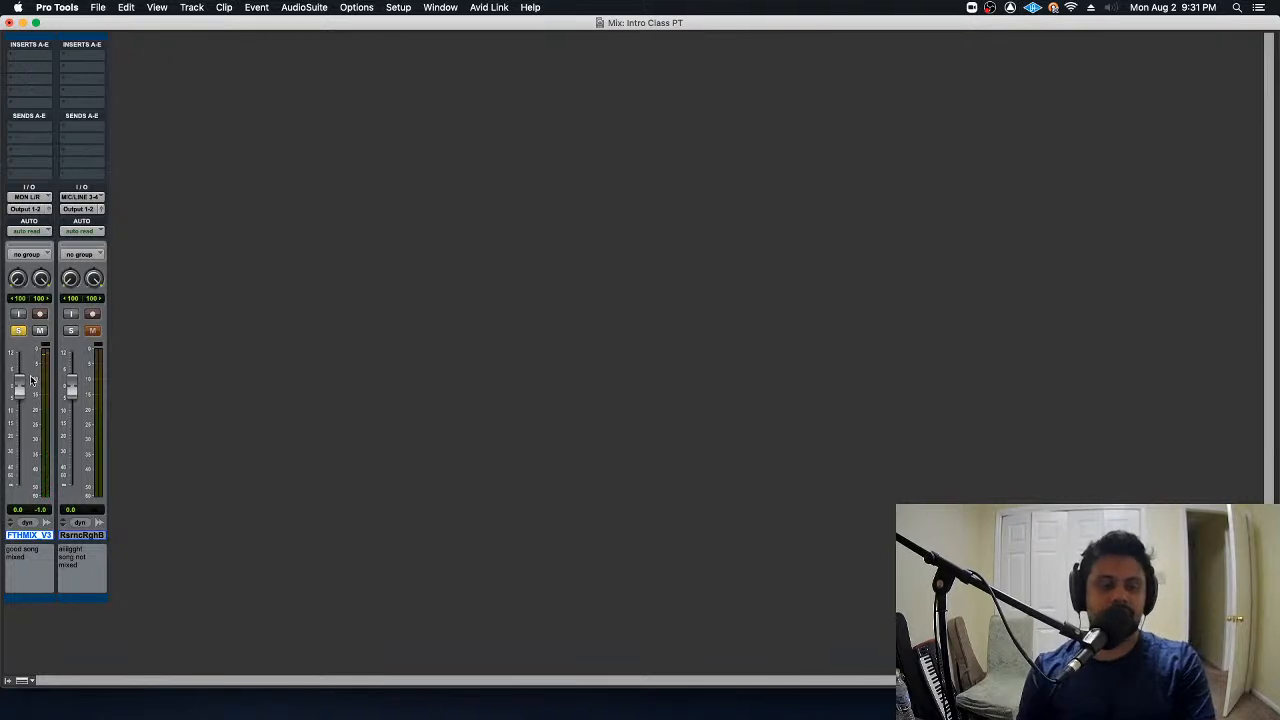
pyautogui.click(18, 331)
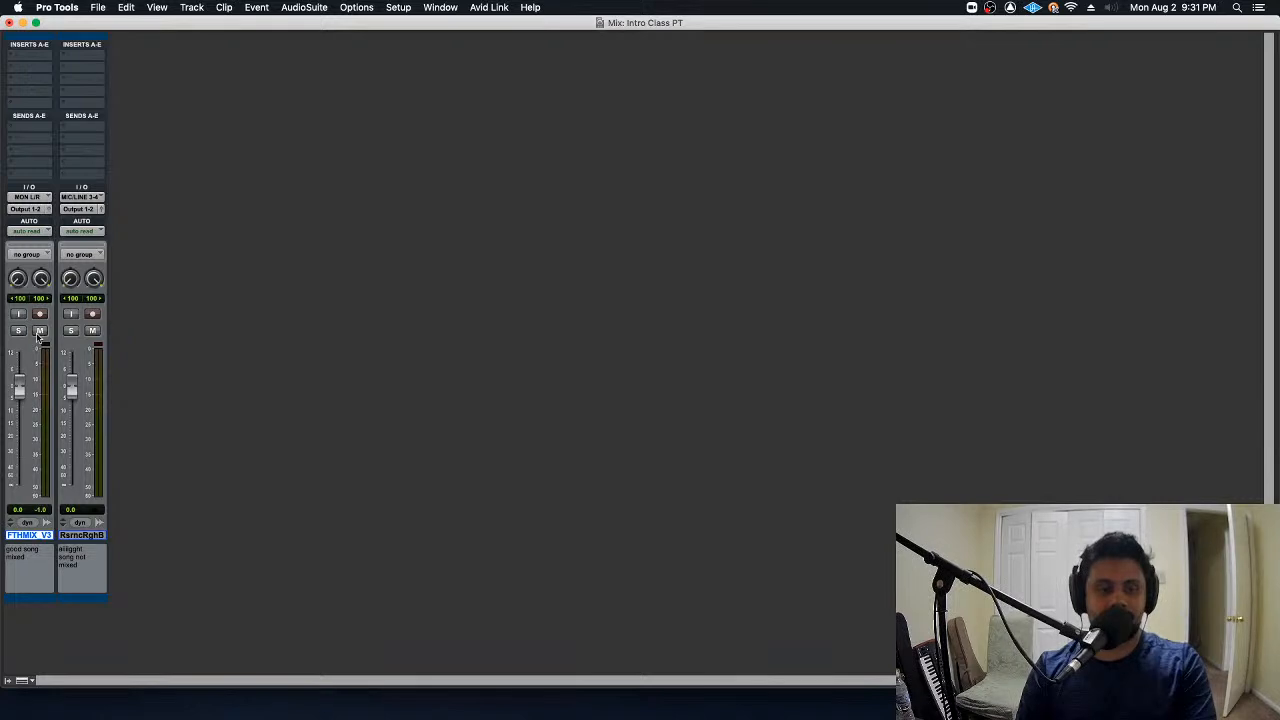
# - Solo the Reassurance Rough Bnc track and play it in the Edit window from about 00:50:34, then stop playback
pyautogui.click(72, 332)
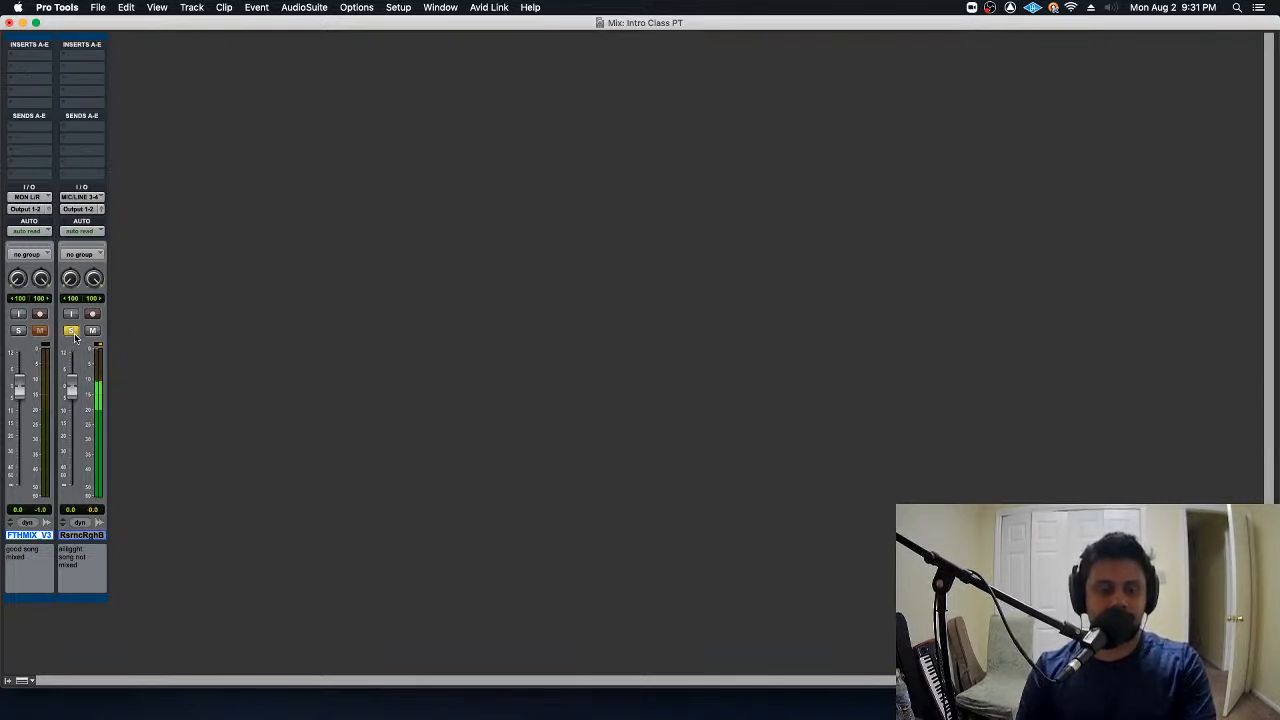
pyautogui.press('super+equal')
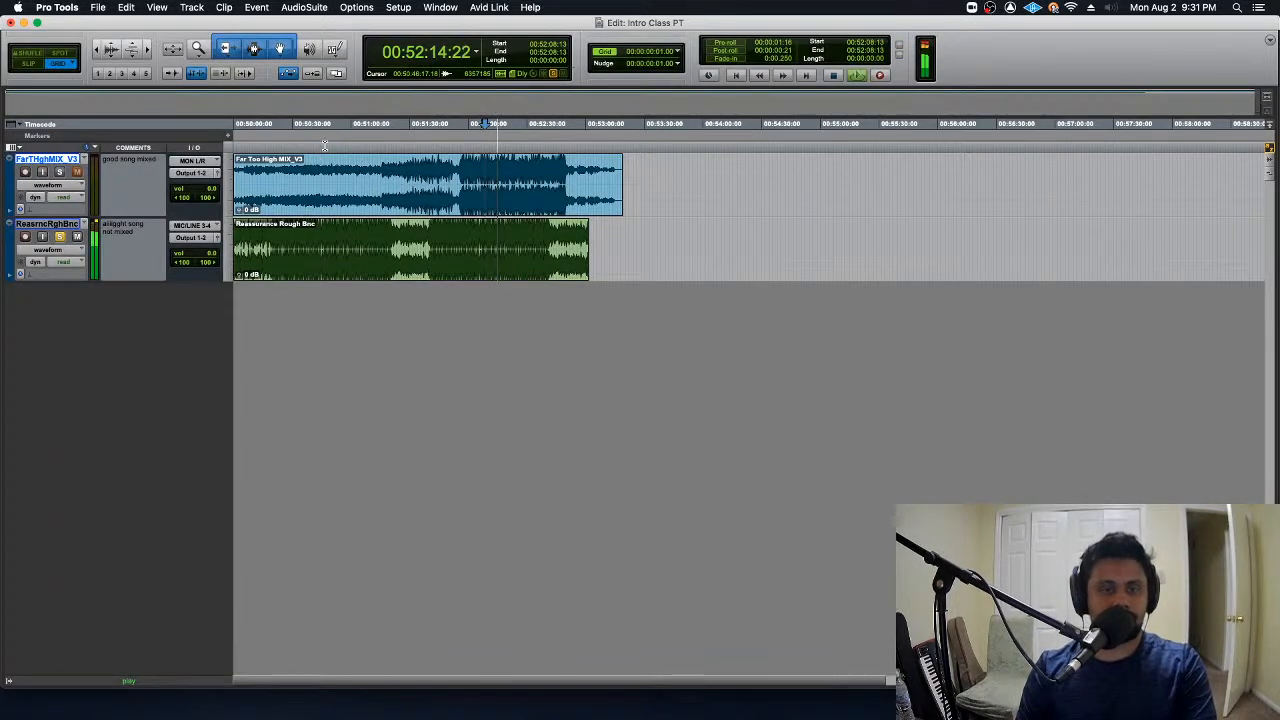
pyautogui.click(300, 226)
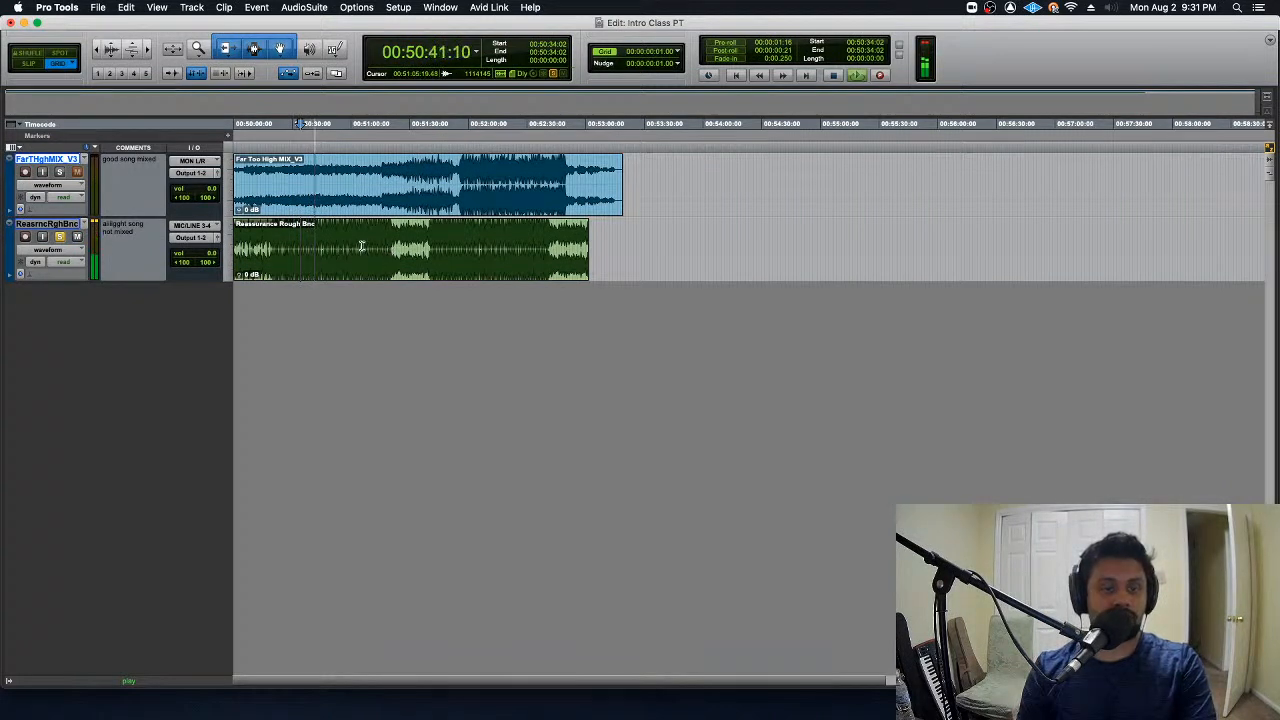
pyautogui.press('space')
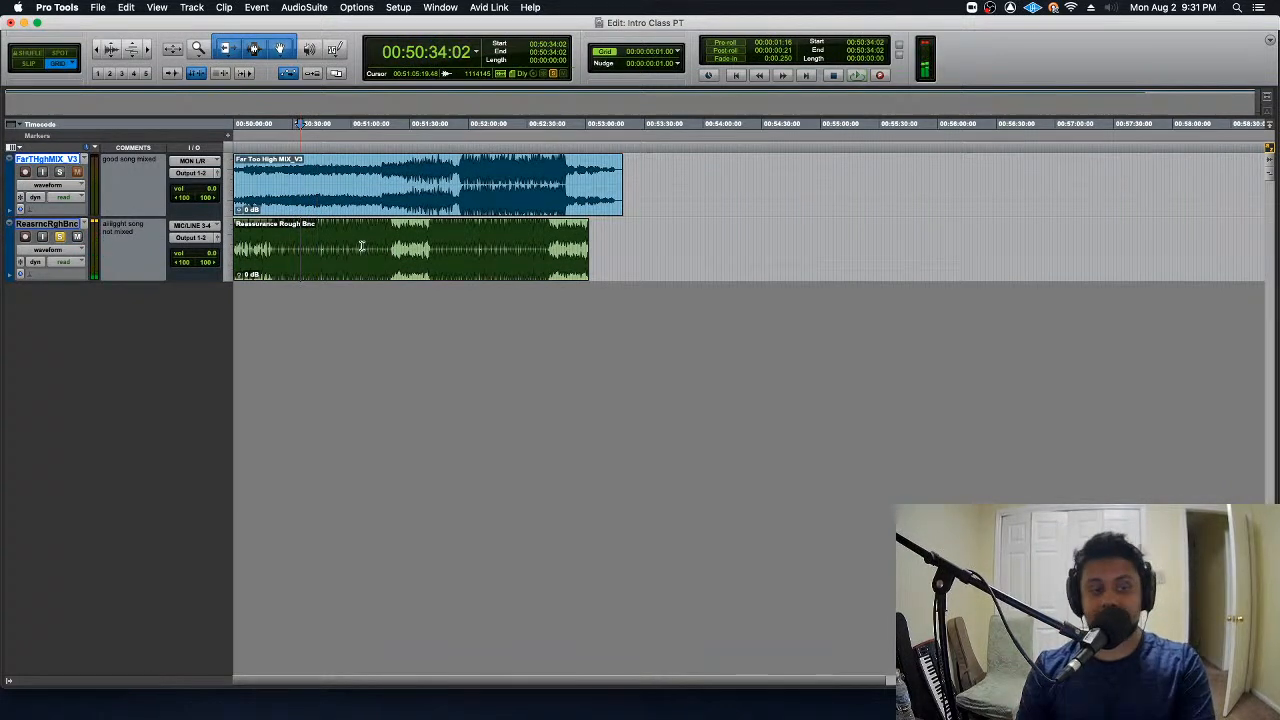
# - Unsolo the RsrncRghB track in the Mix window, toggle mute on each track in turn, and return to the Edit window
pyautogui.press('super+equal')
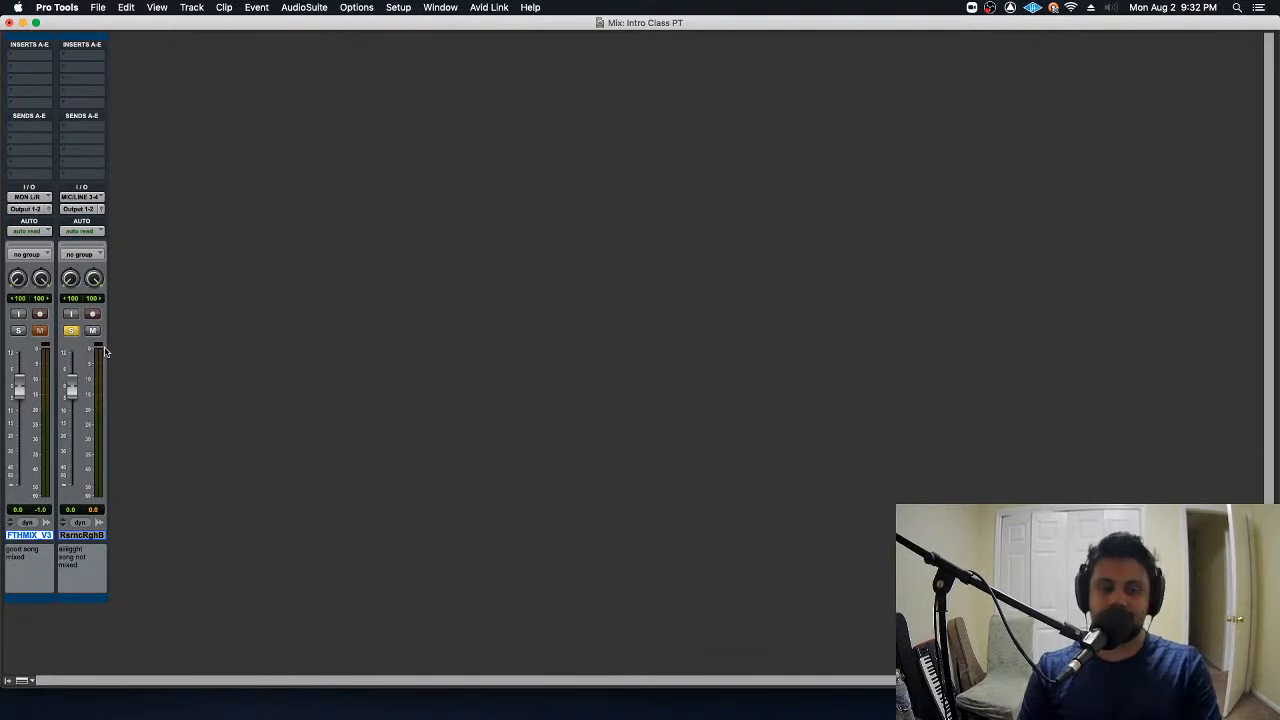
pyautogui.click(70, 330)
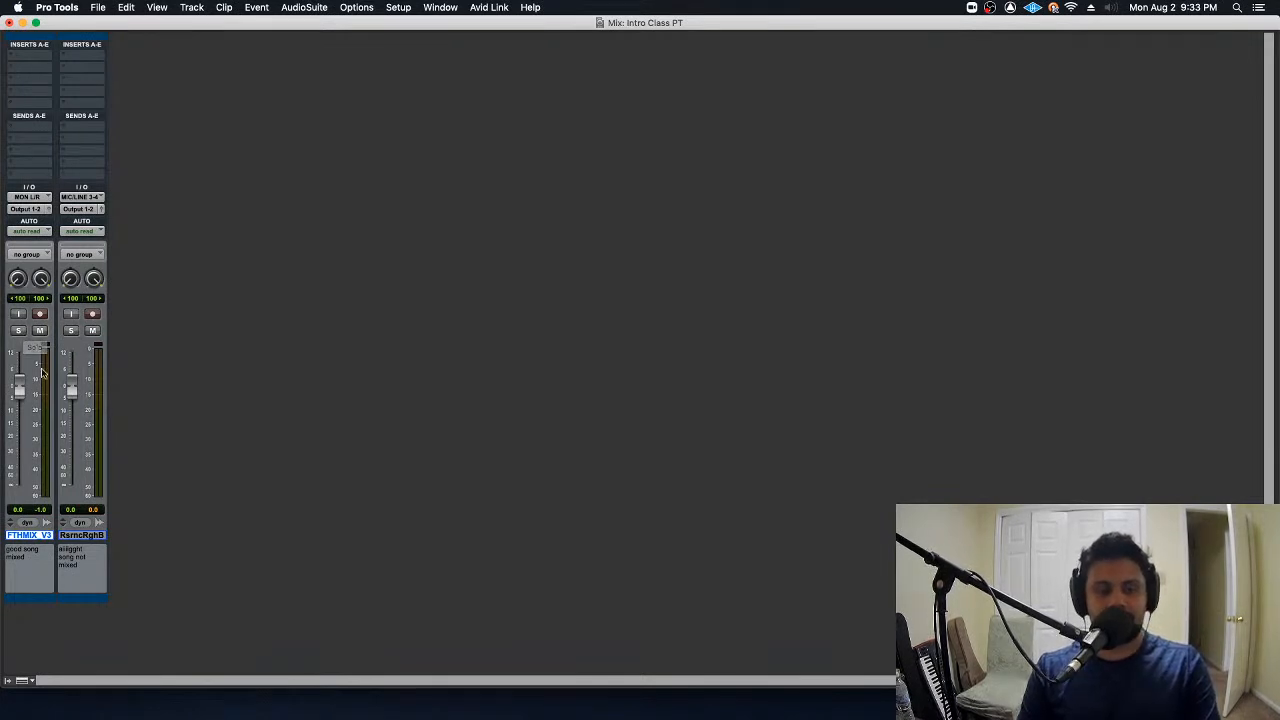
pyautogui.click(92, 331)
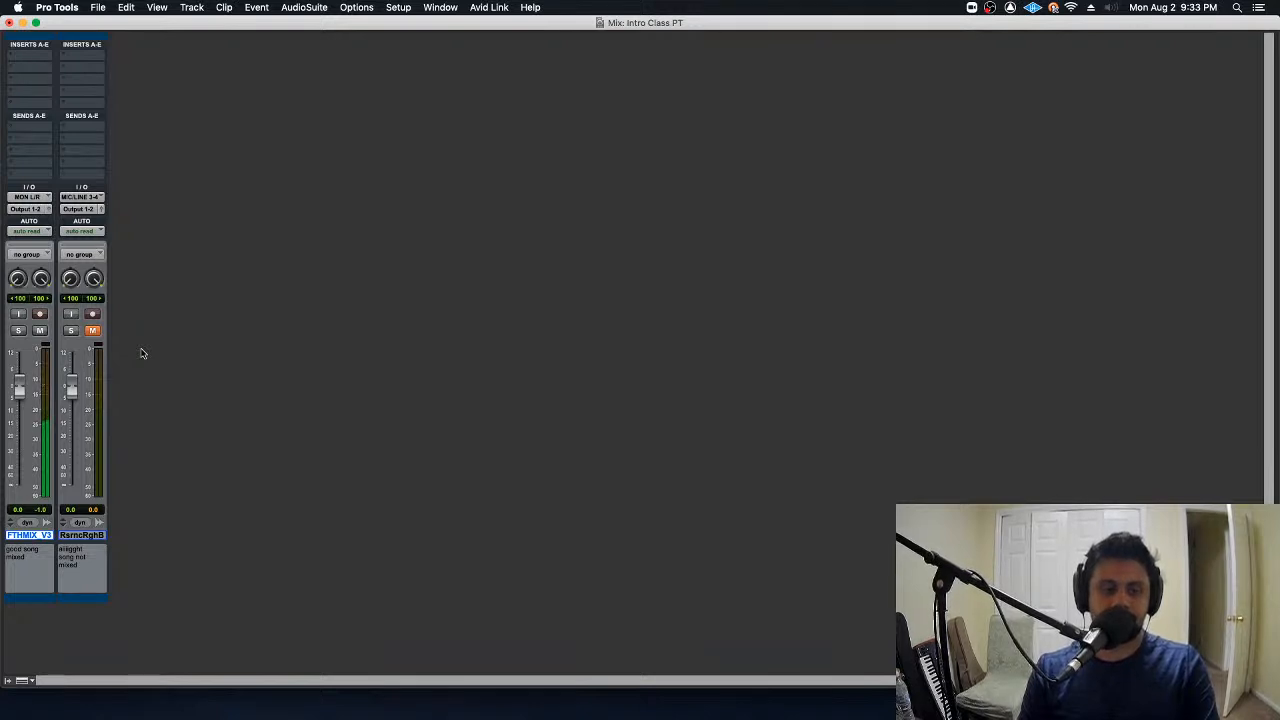
pyautogui.click(92, 331)
pyautogui.click(40, 331)
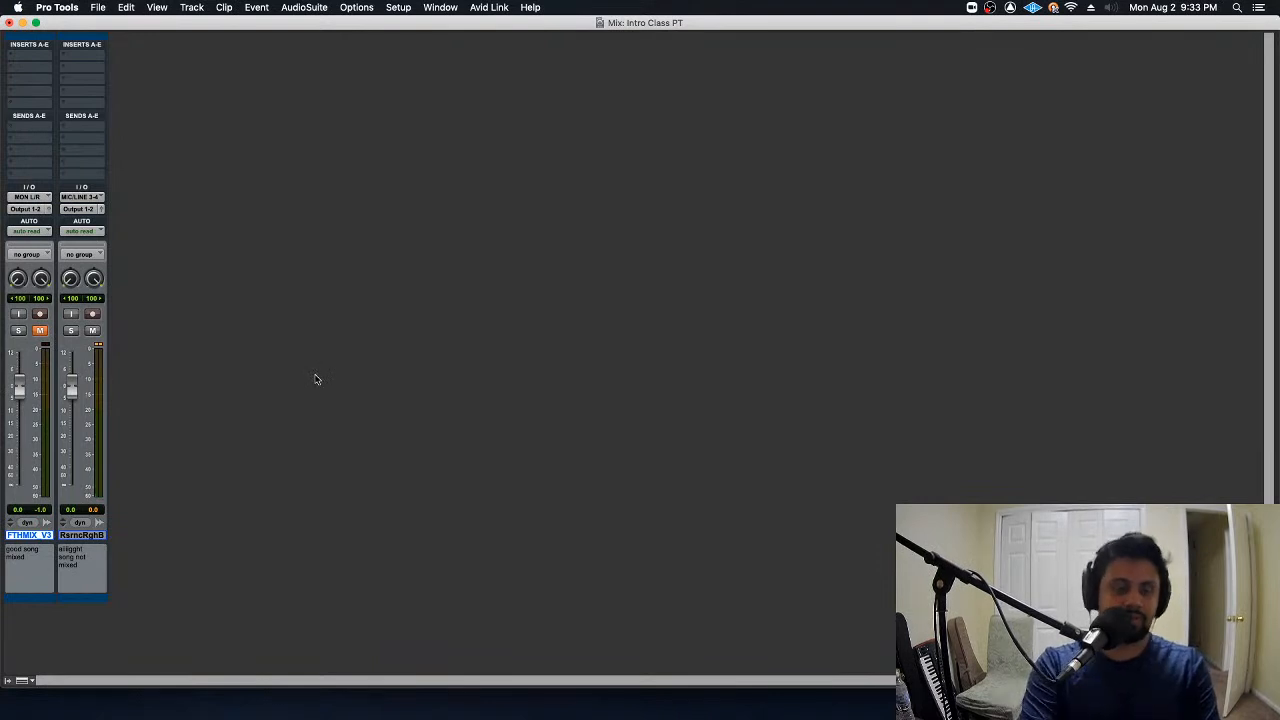
pyautogui.press('super+equal')
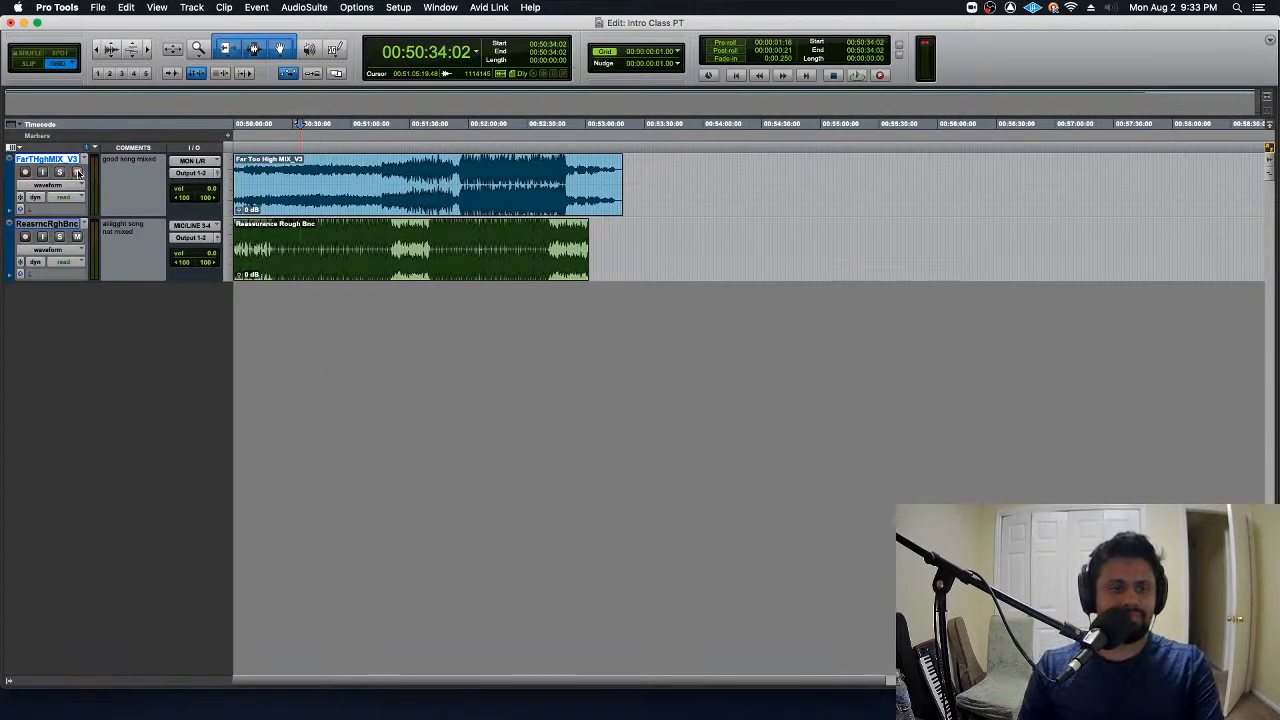
# - Open Import Audio and select LXD Facil PT SSL vox .wav in the LXD Facil PT session's Bounced Files folder
pyautogui.press('super+shift+i')
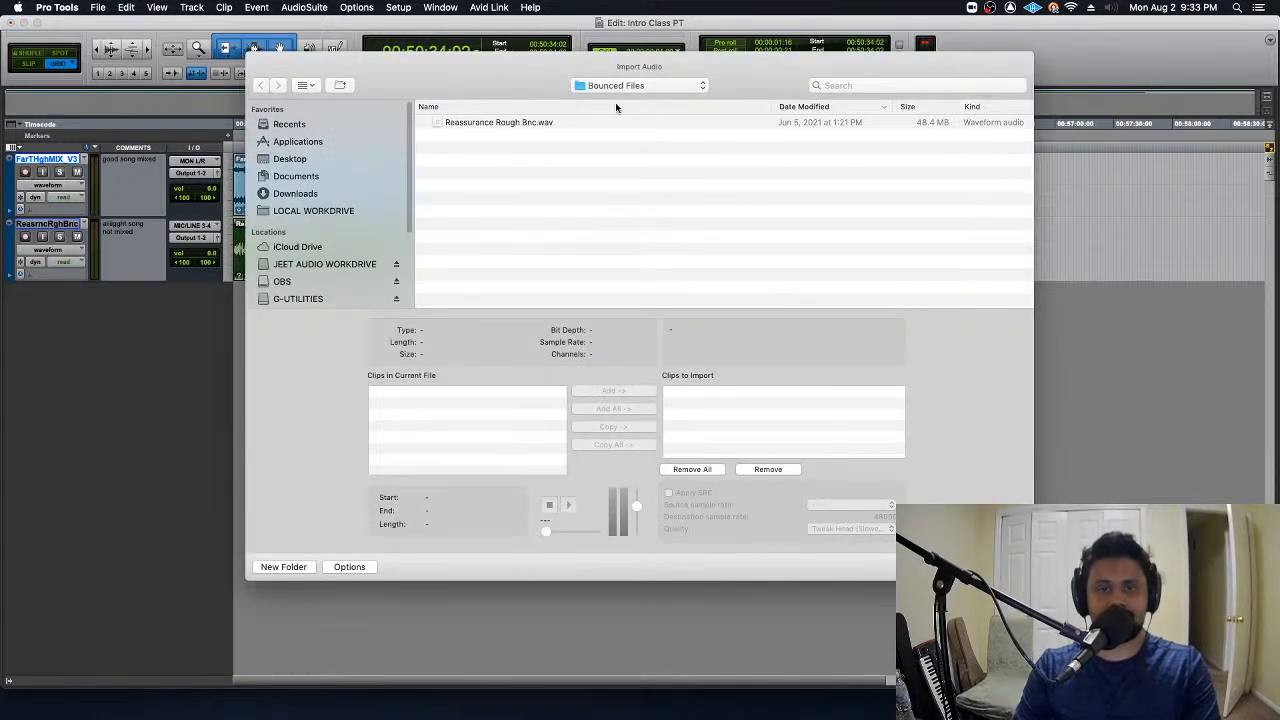
pyautogui.click(637, 85)
pyautogui.click(633, 126)
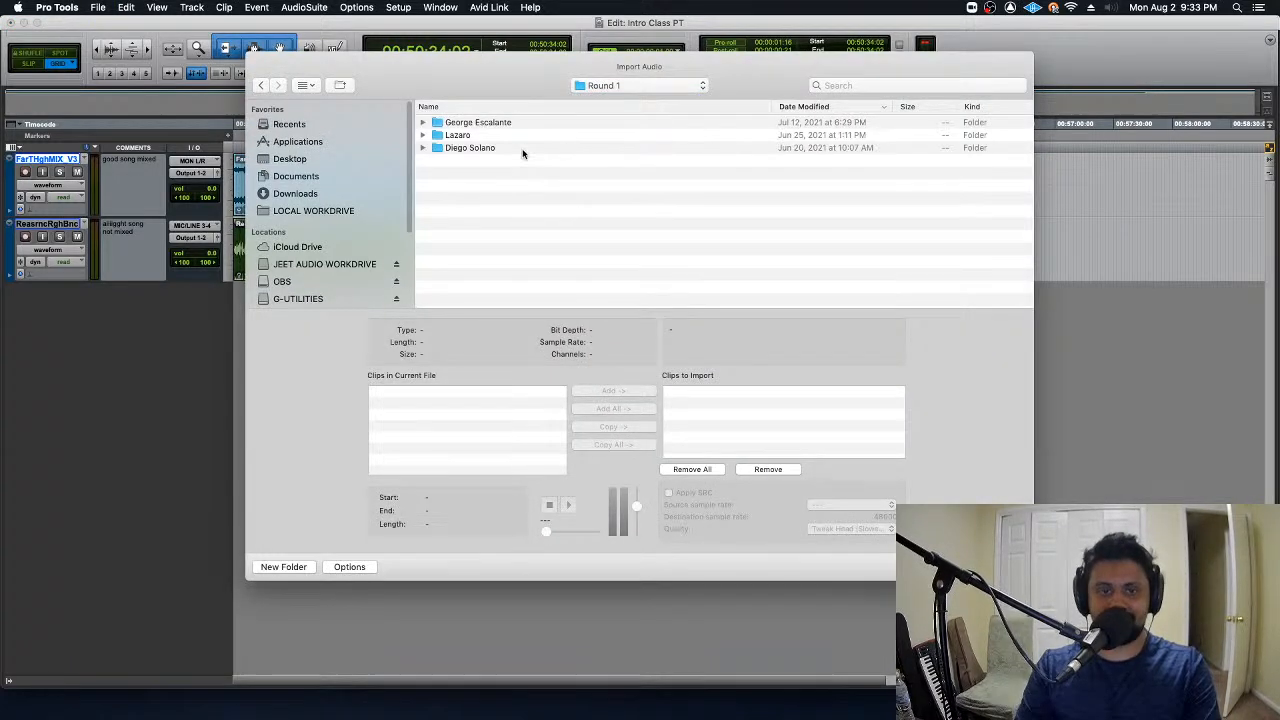
pyautogui.doubleClick(515, 135)
pyautogui.click(515, 126)
pyautogui.doubleClick(515, 124)
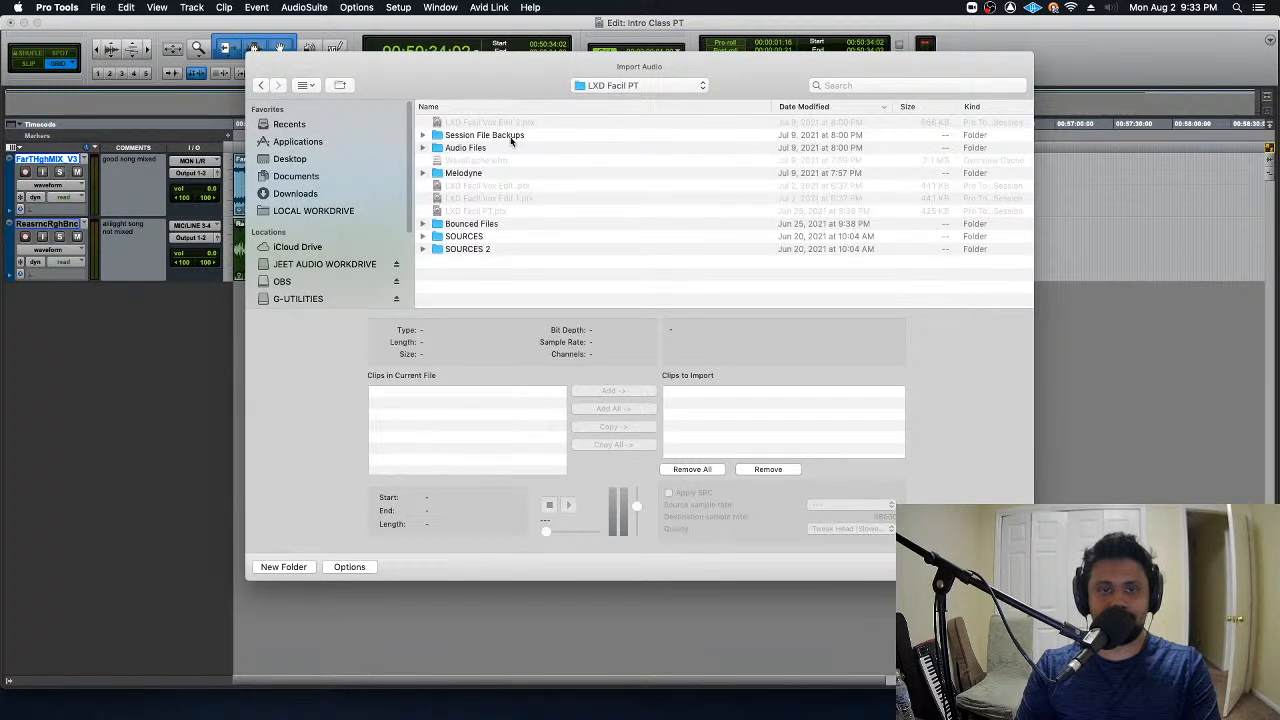
pyautogui.doubleClick(507, 226)
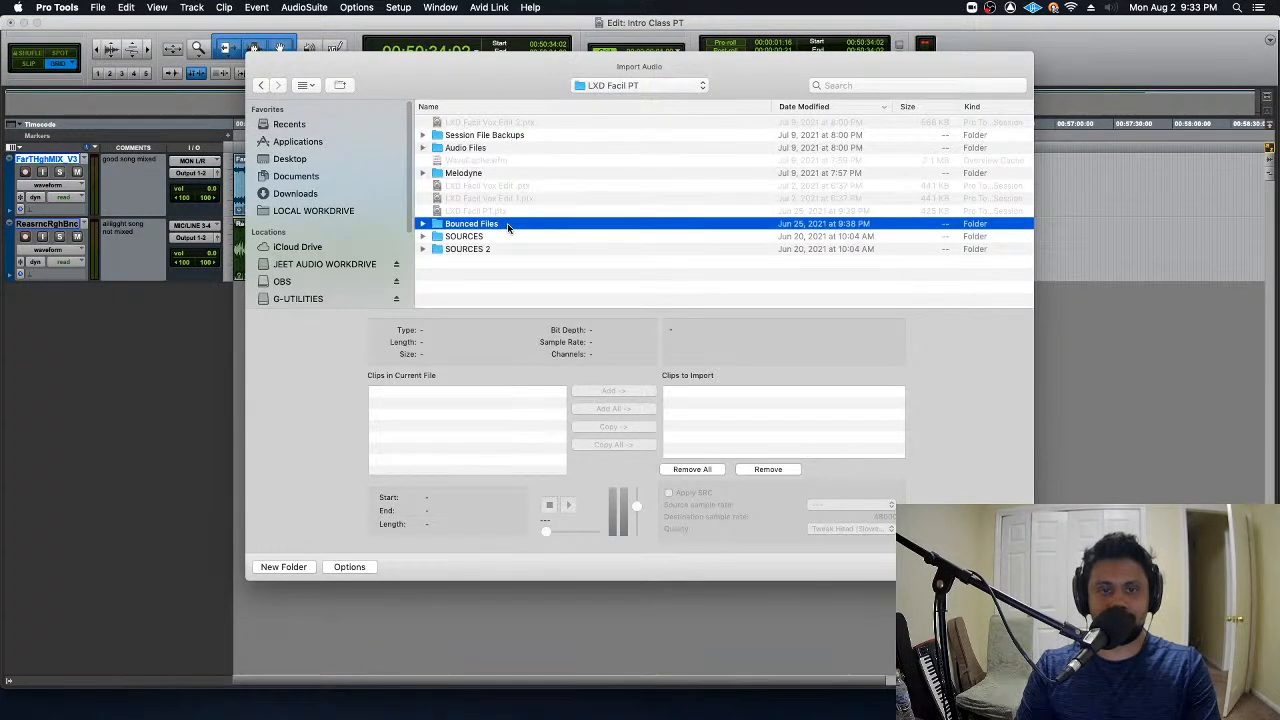
pyautogui.click(575, 137)
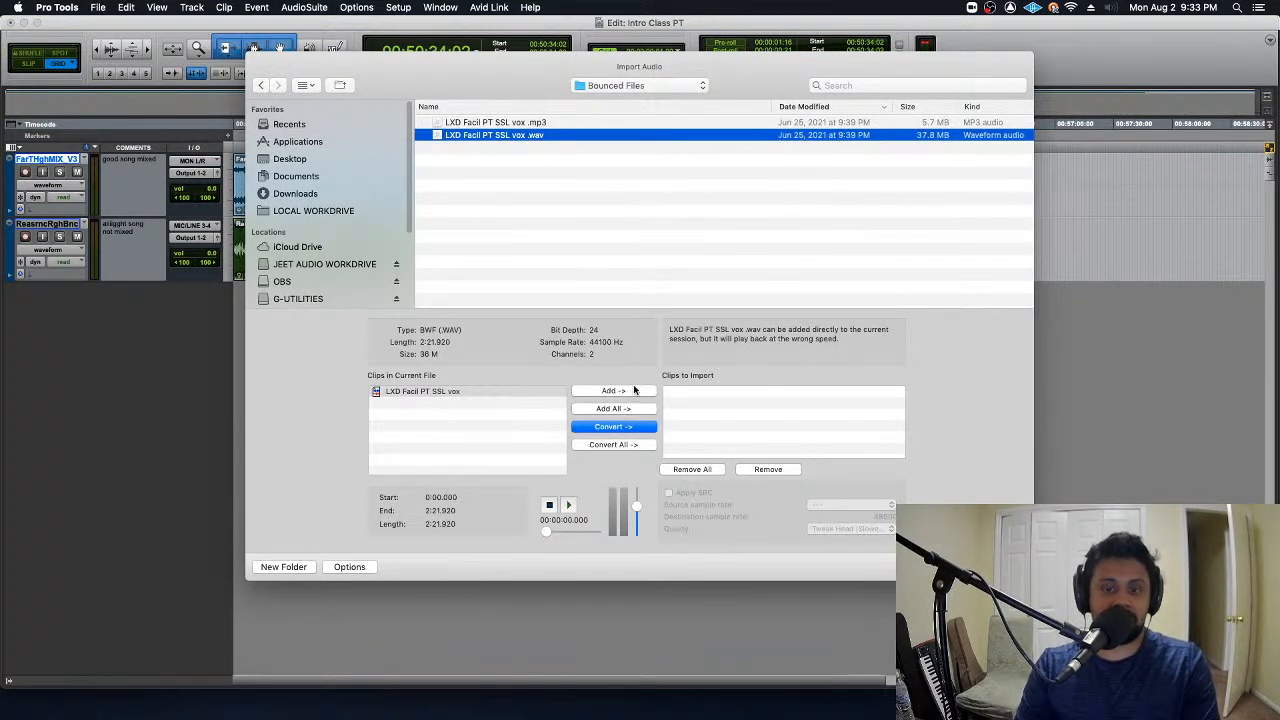
# - Convert the selected file and import it to a new track, spotted to start at 00:50:00:00
pyautogui.click(640, 426)
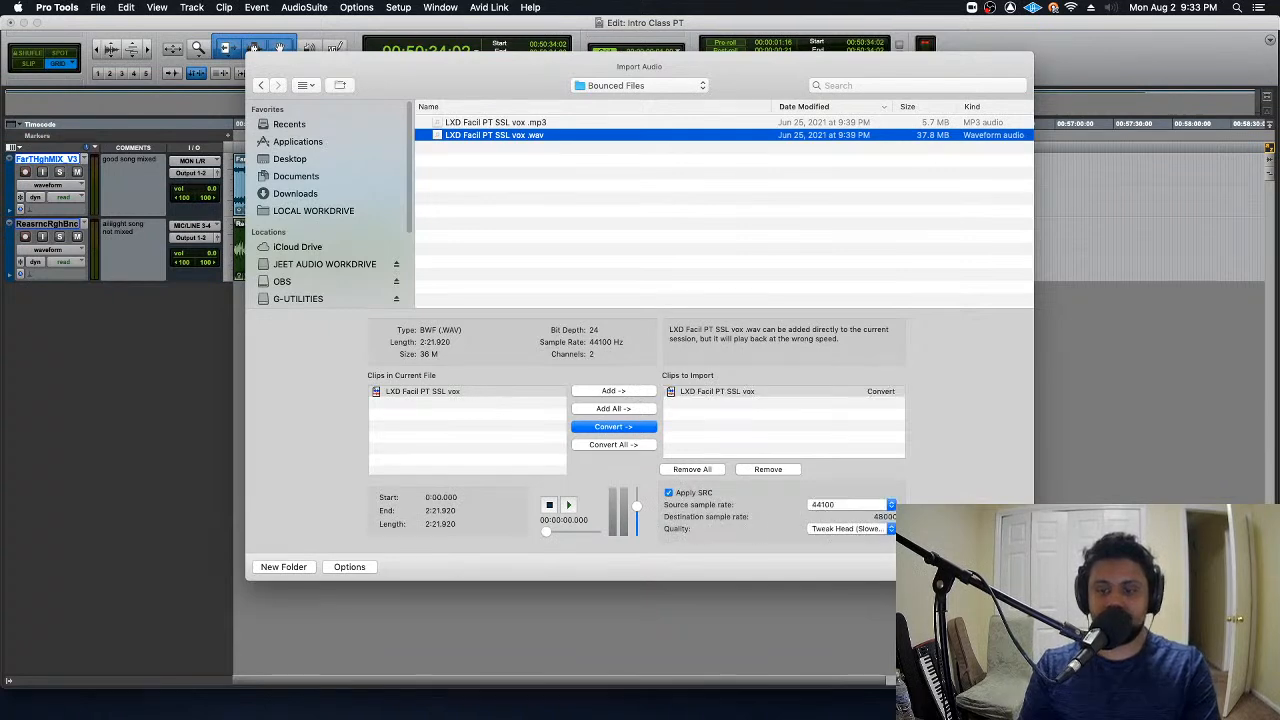
pyautogui.click(998, 567)
pyautogui.click(998, 567)
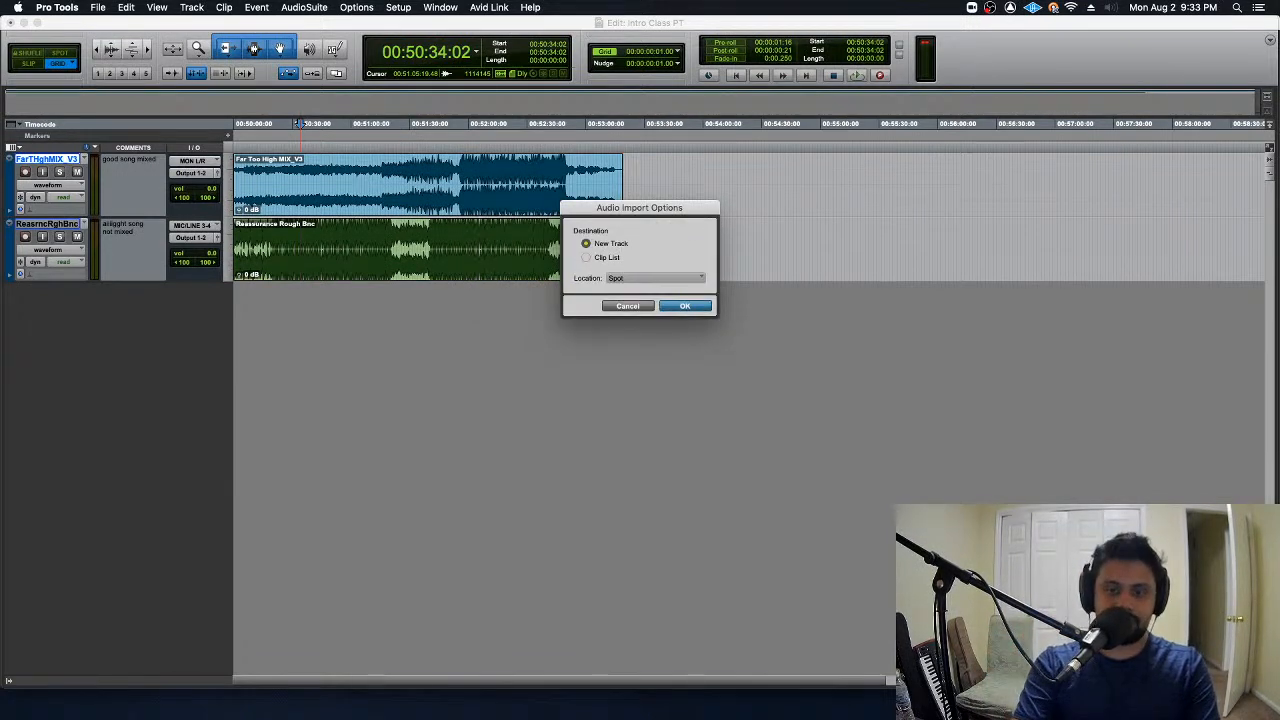
pyautogui.press('Return')
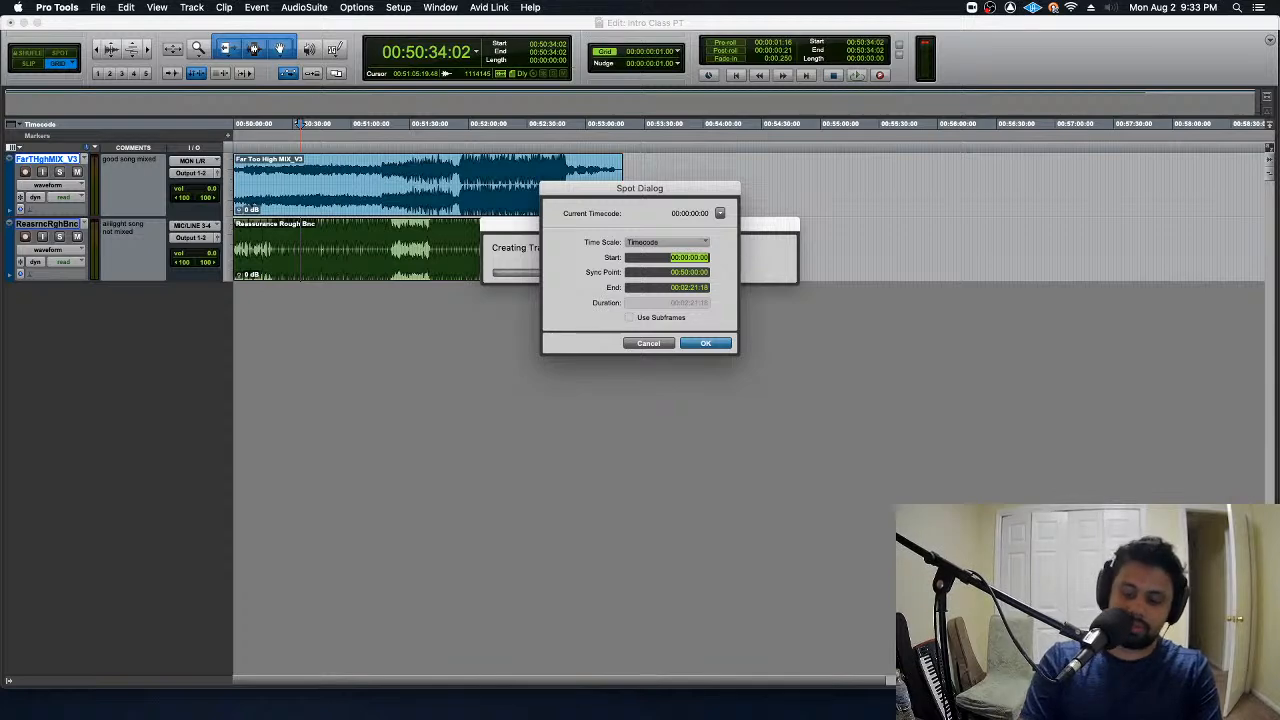
pyautogui.press('Return')
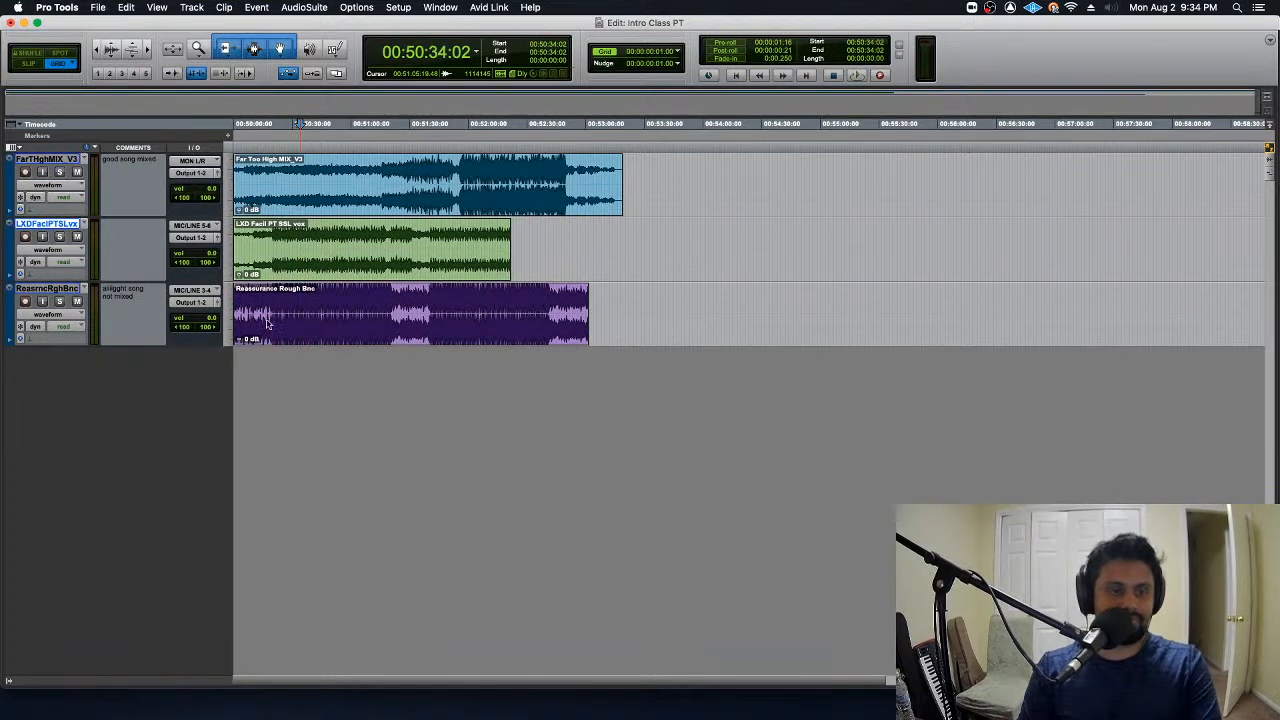
# - Return to the session start, solo the LXD Facil PT SSL vox track, and play it from about 00:50:27
pyautogui.press('Return')
pyautogui.click(59, 236)
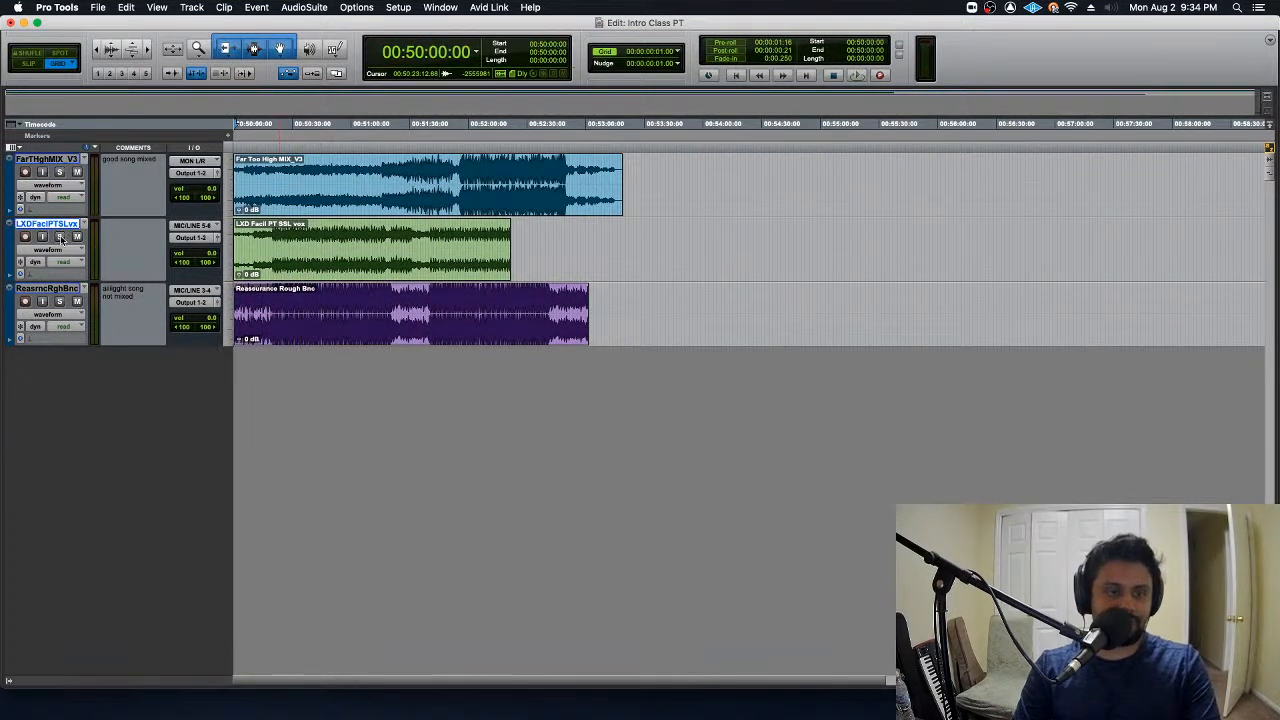
pyautogui.click(287, 234)
pyautogui.press('space')
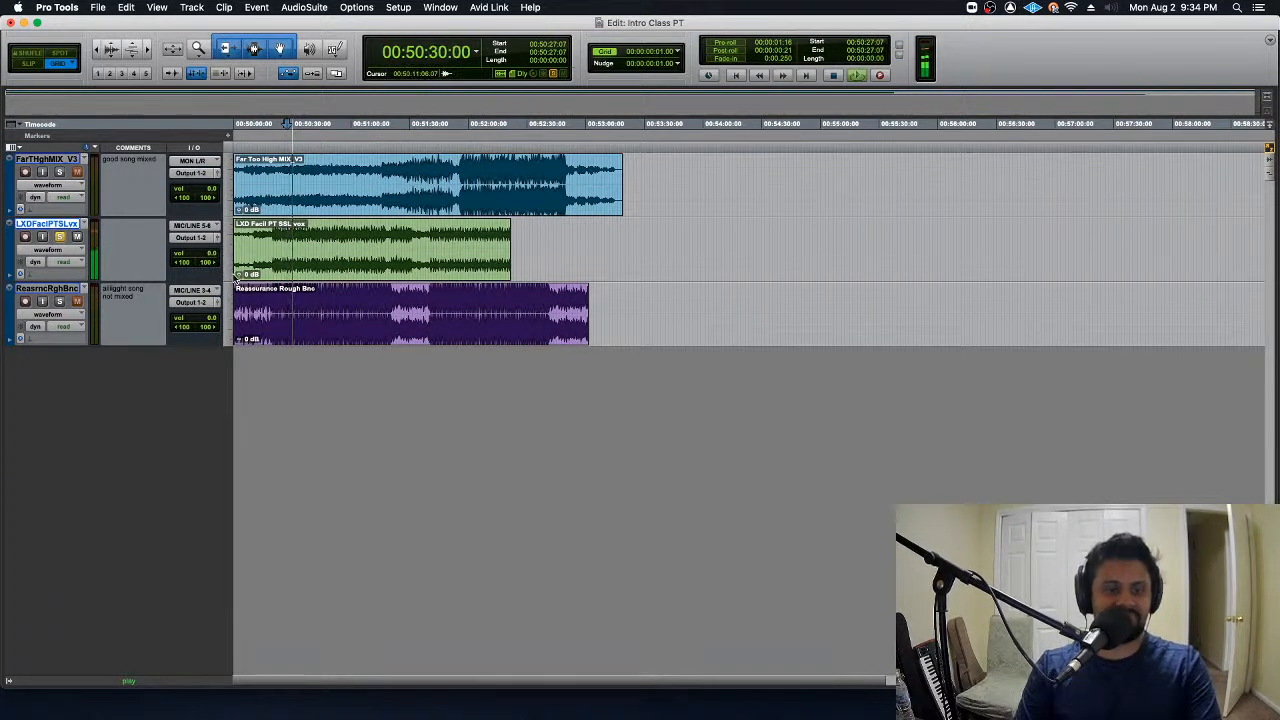
# - Raise the LXD Facil track's fader to +5.0 dB in the Mix window, then unsolo the track in the Edit window
pyautogui.press('super+equal')
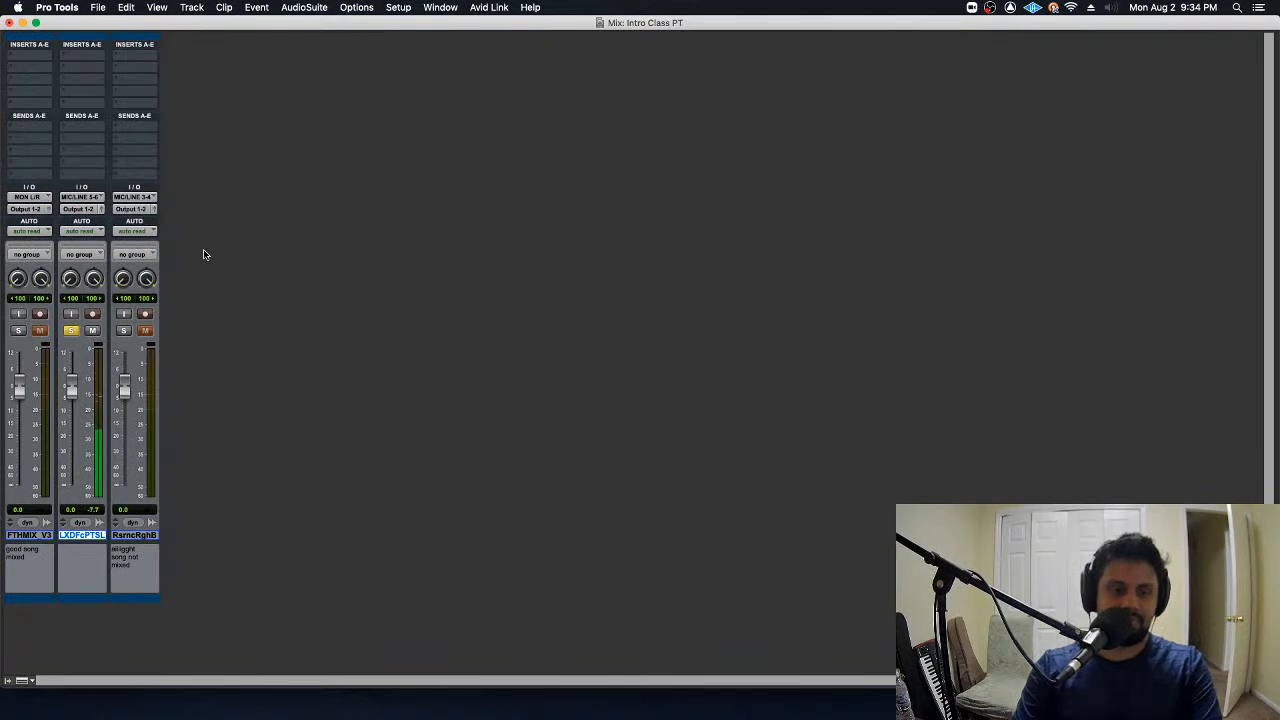
pyautogui.moveTo(73, 389); pyautogui.dragTo(78, 378)
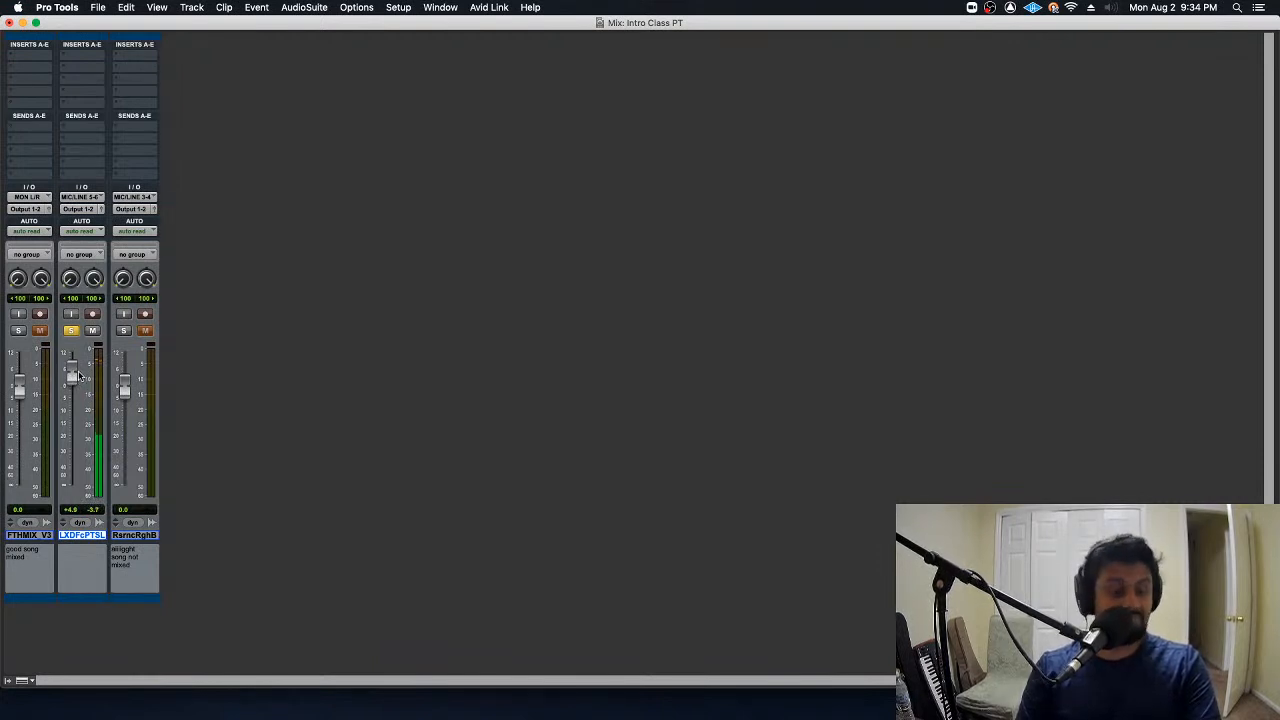
pyautogui.moveTo(78, 375); pyautogui.dragTo(79, 374)
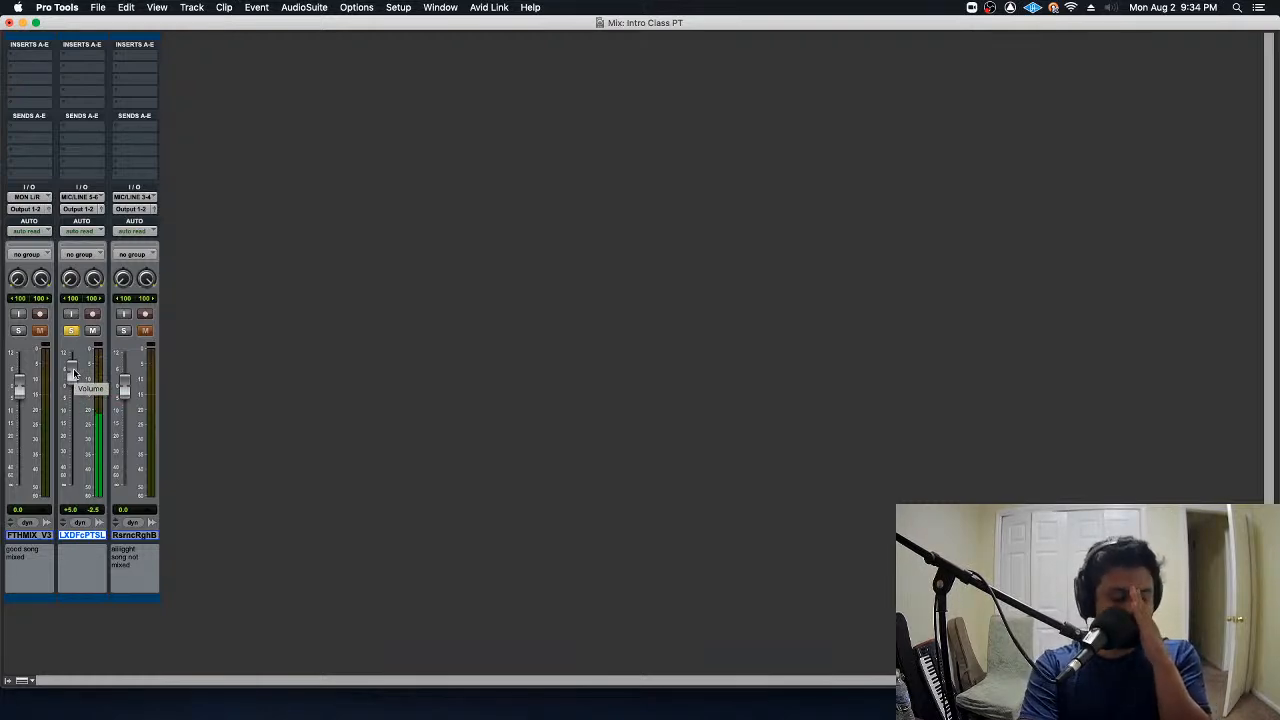
pyautogui.press('super+equal')
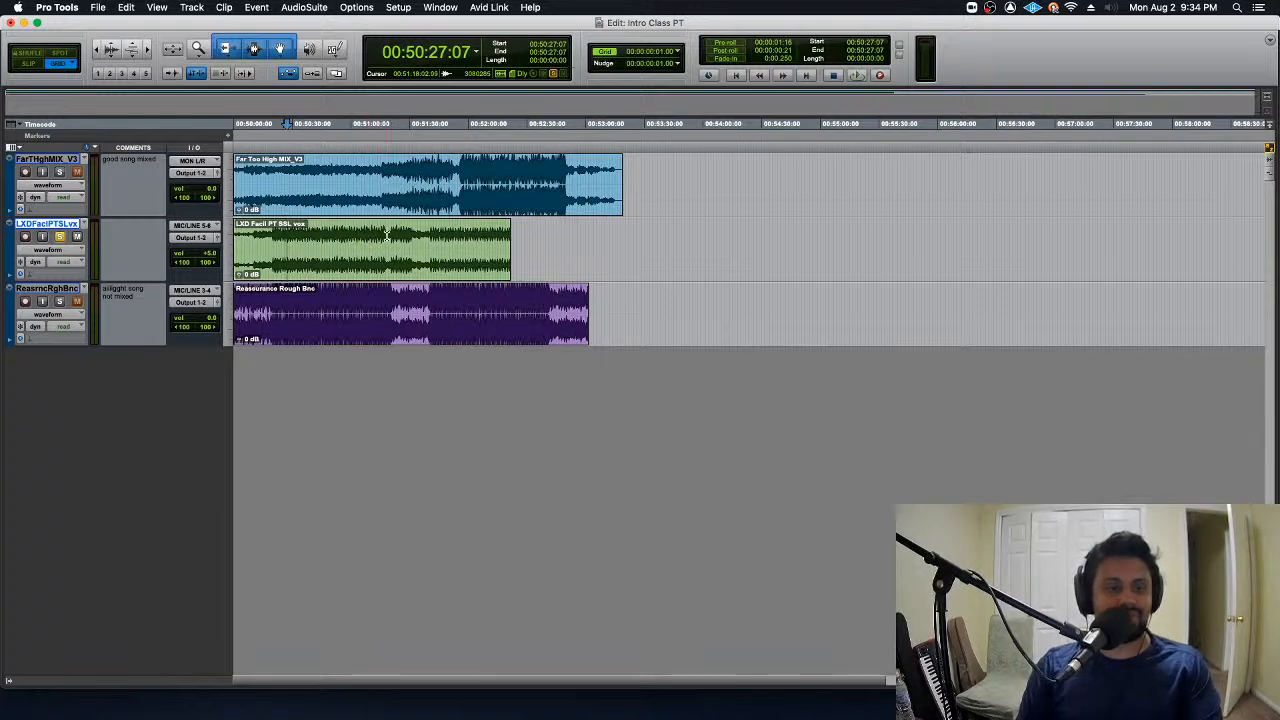
pyautogui.click(59, 237)
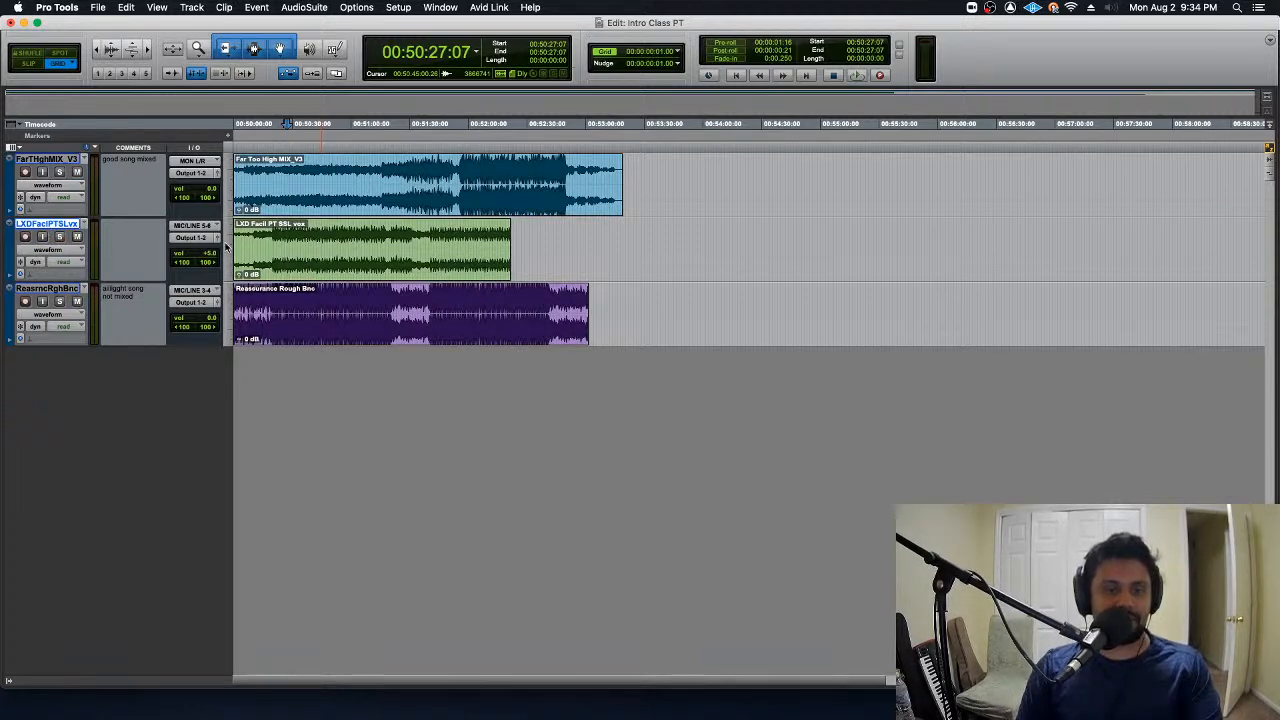
# - View the name and clip info of the LXD Facil PT SSL vox clip, then select the other clips in turn
pyautogui.doubleClick(370, 272)
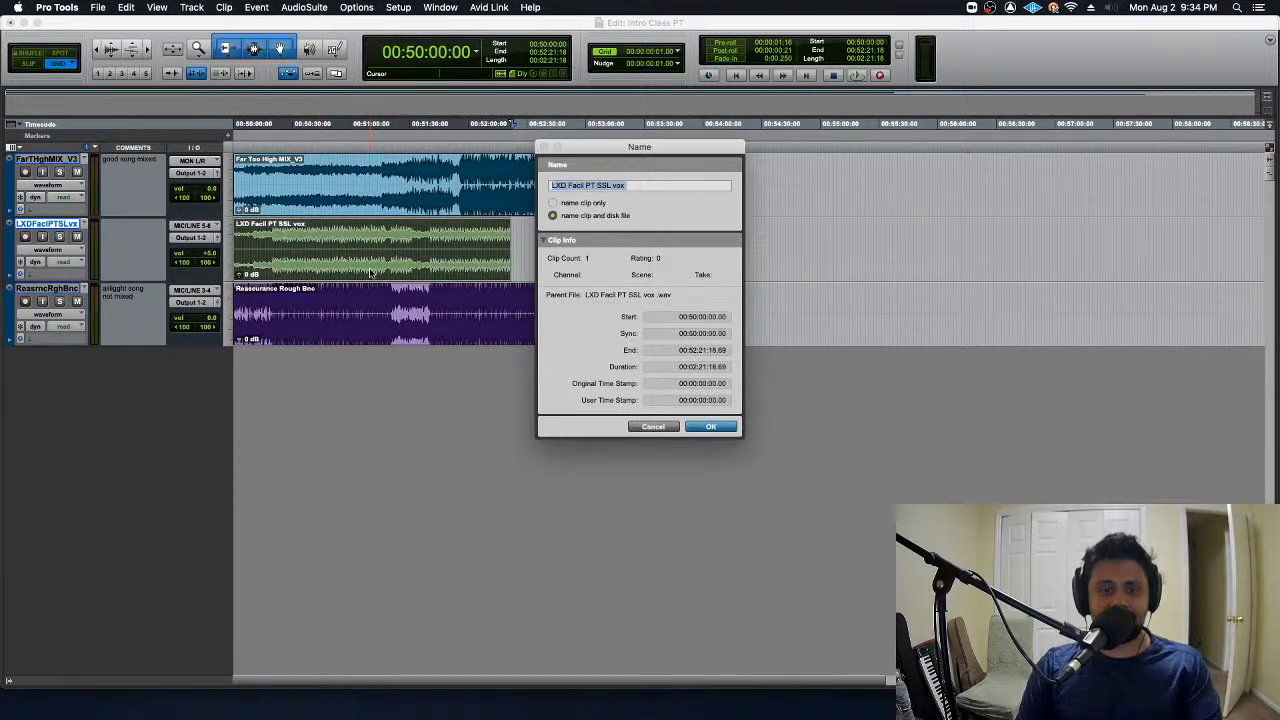
pyautogui.press('Return')
pyautogui.keyDown('shift'); pyautogui.click(505, 208); pyautogui.keyUp('shift')
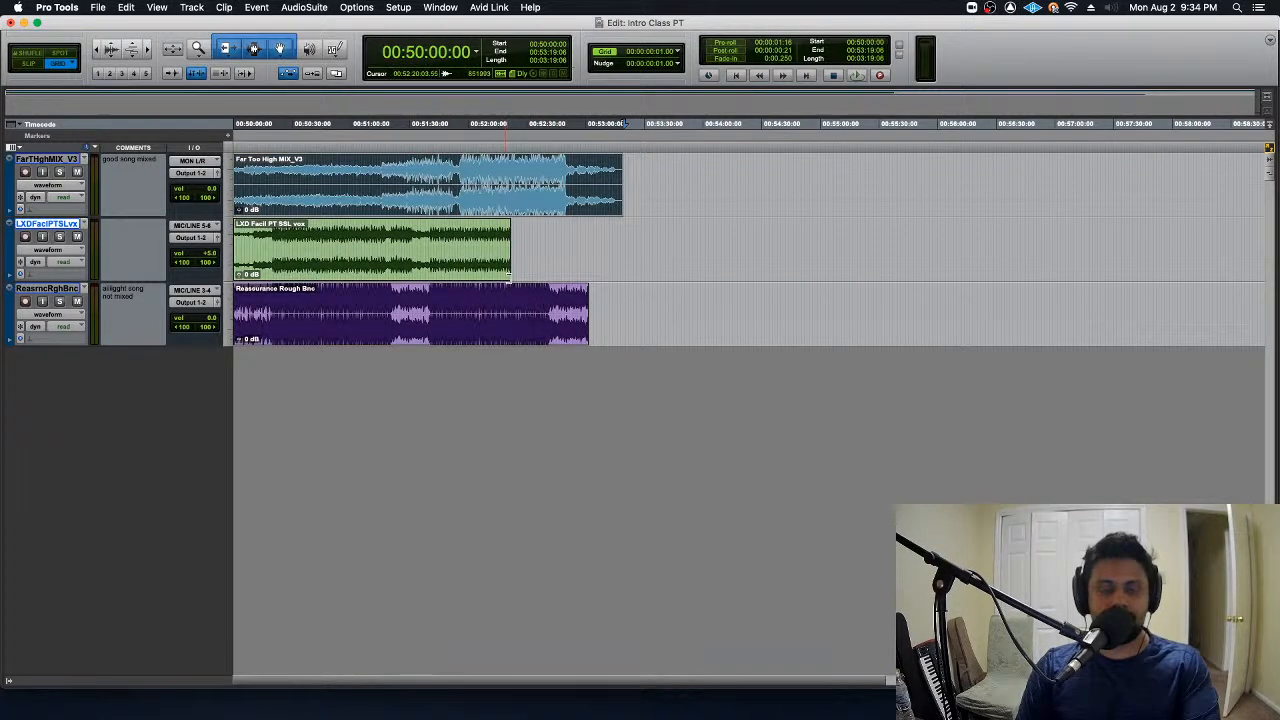
pyautogui.keyDown('shift'); pyautogui.click(514, 337); pyautogui.keyUp('shift')
pyautogui.click(450, 233)
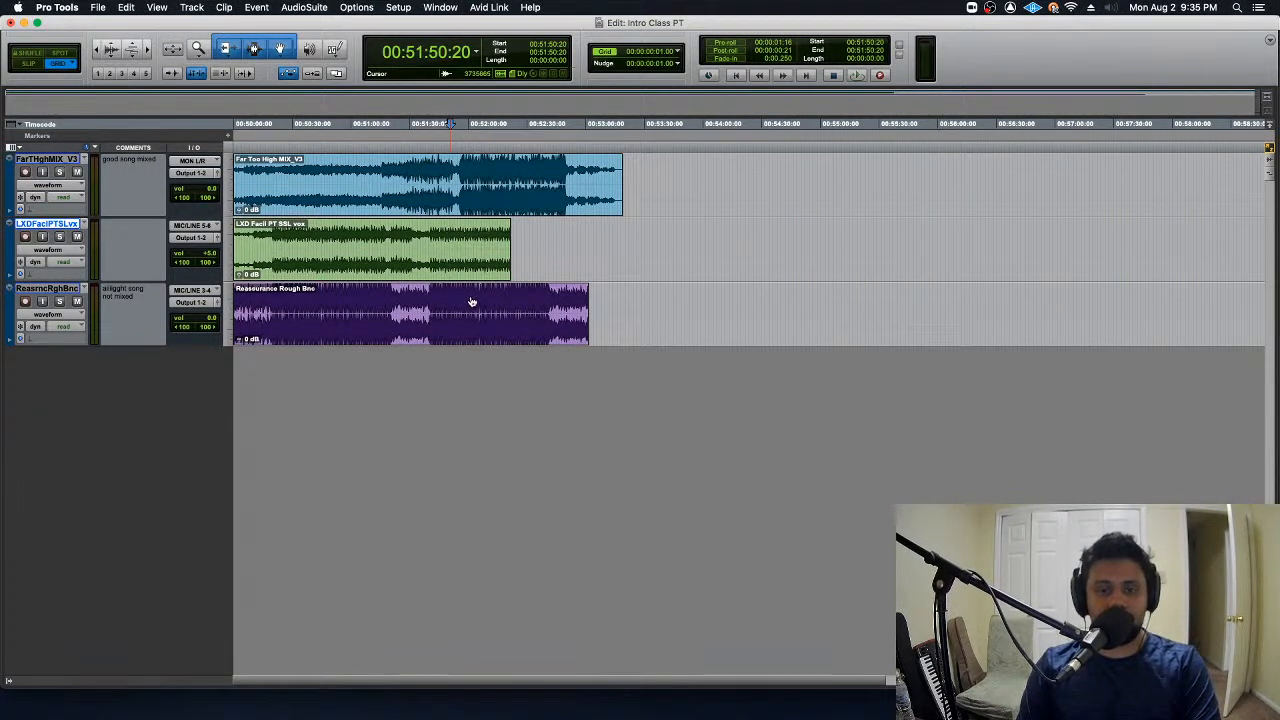
# - Create a new stereo audio track at the end of the track list
pyautogui.press('shift+super+n')
pyautogui.press('Return')
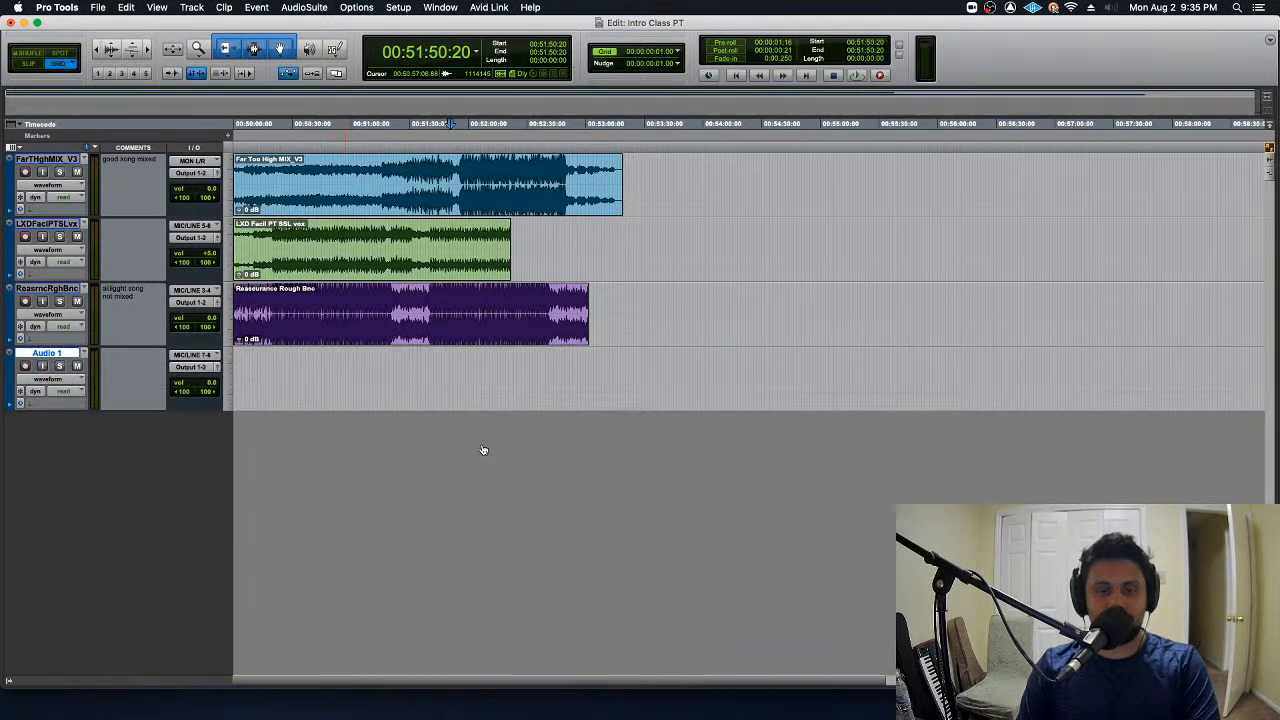
pyautogui.click(65, 353)
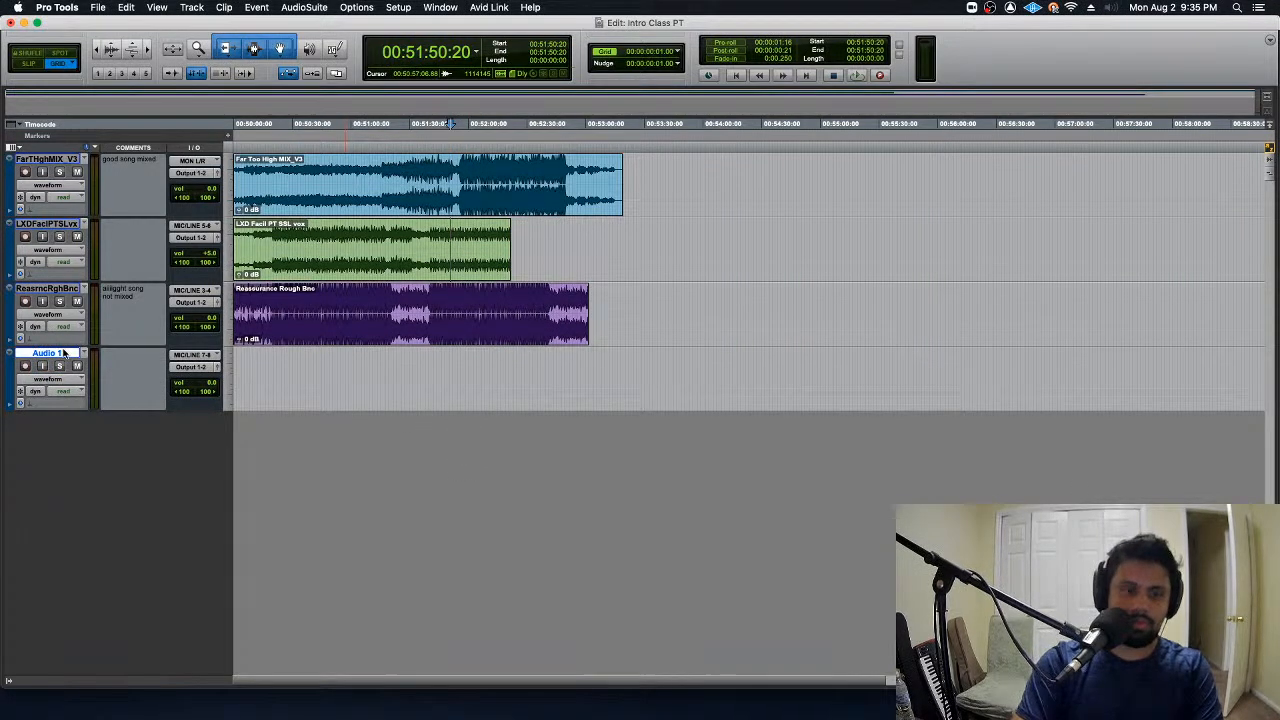
# - Switch to Finder, open the Intro Class PT session's Audio Files folder, and select LXD Facil PT SSL vox .wav
pyautogui.press('super+Tab')
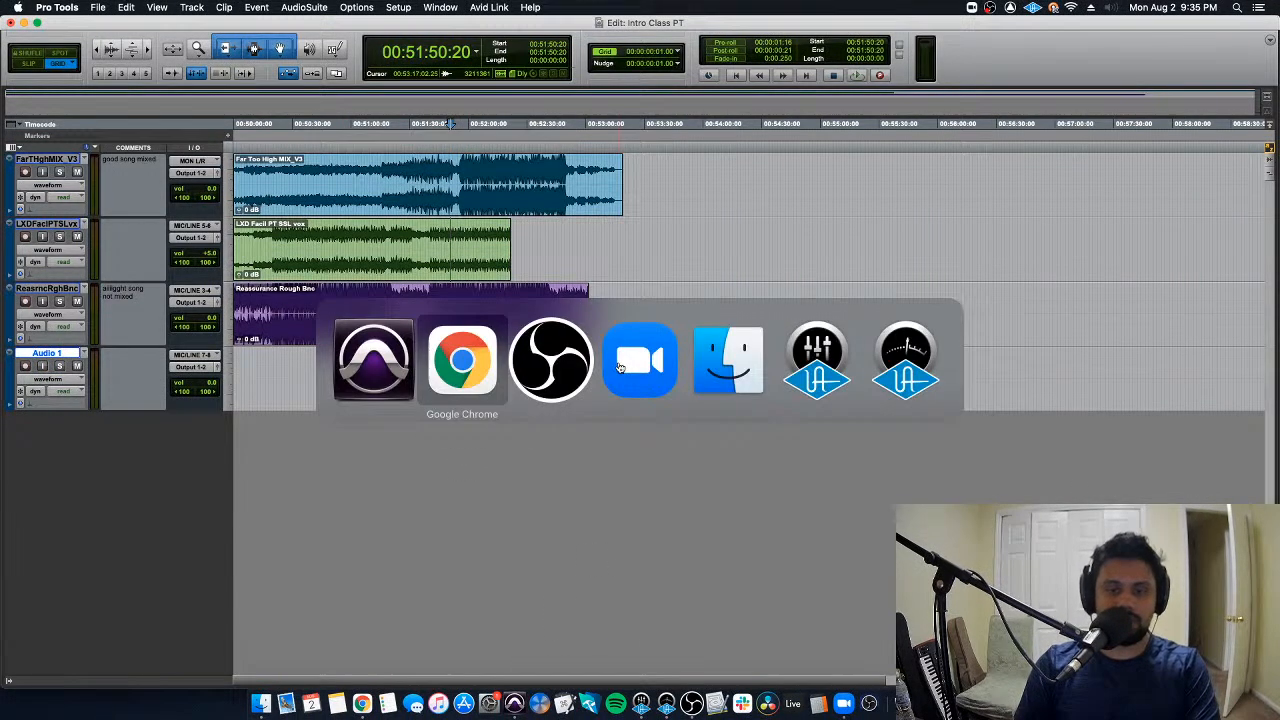
pyautogui.click(695, 360)
pyautogui.click(514, 157)
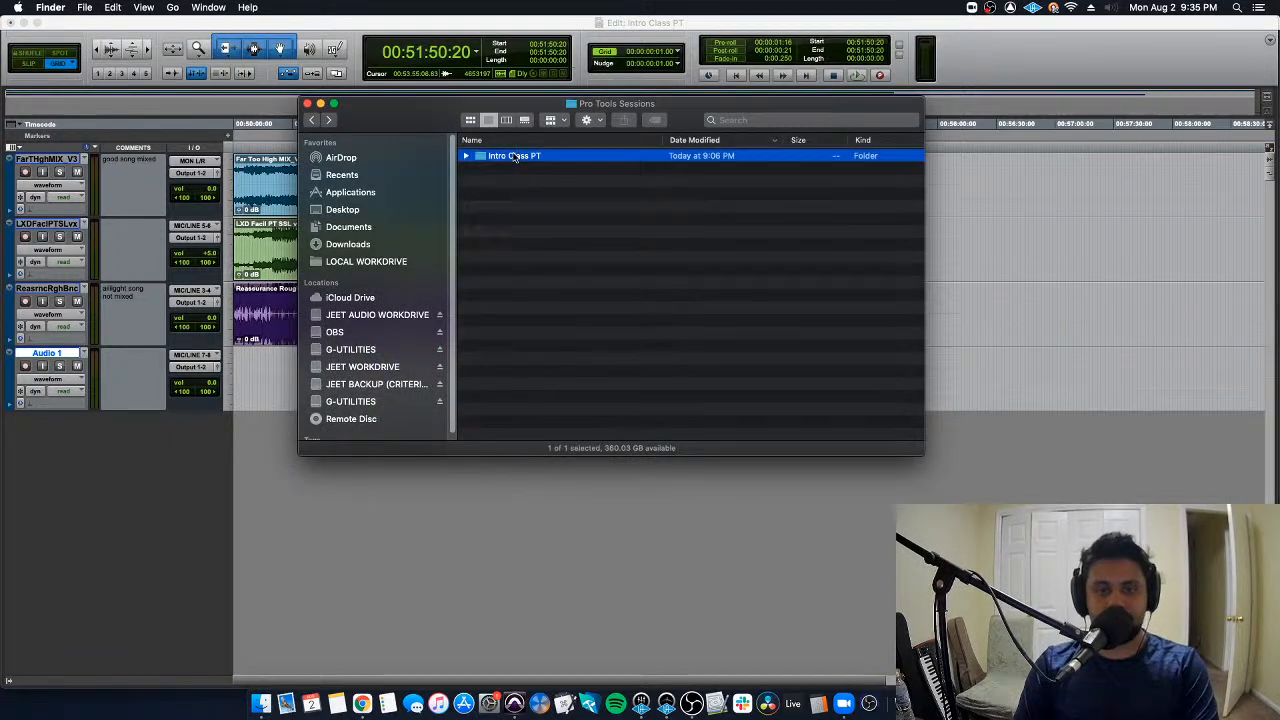
pyautogui.doubleClick(514, 157)
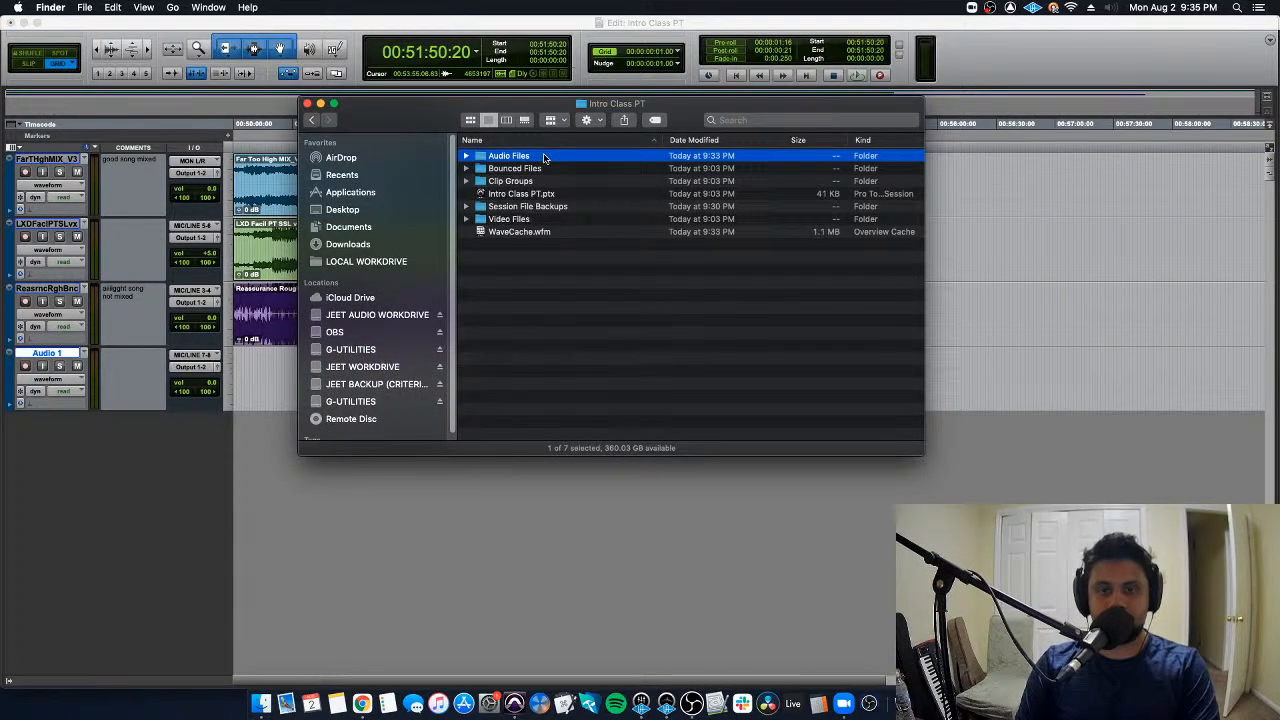
pyautogui.doubleClick(544, 158)
pyautogui.click(576, 238)
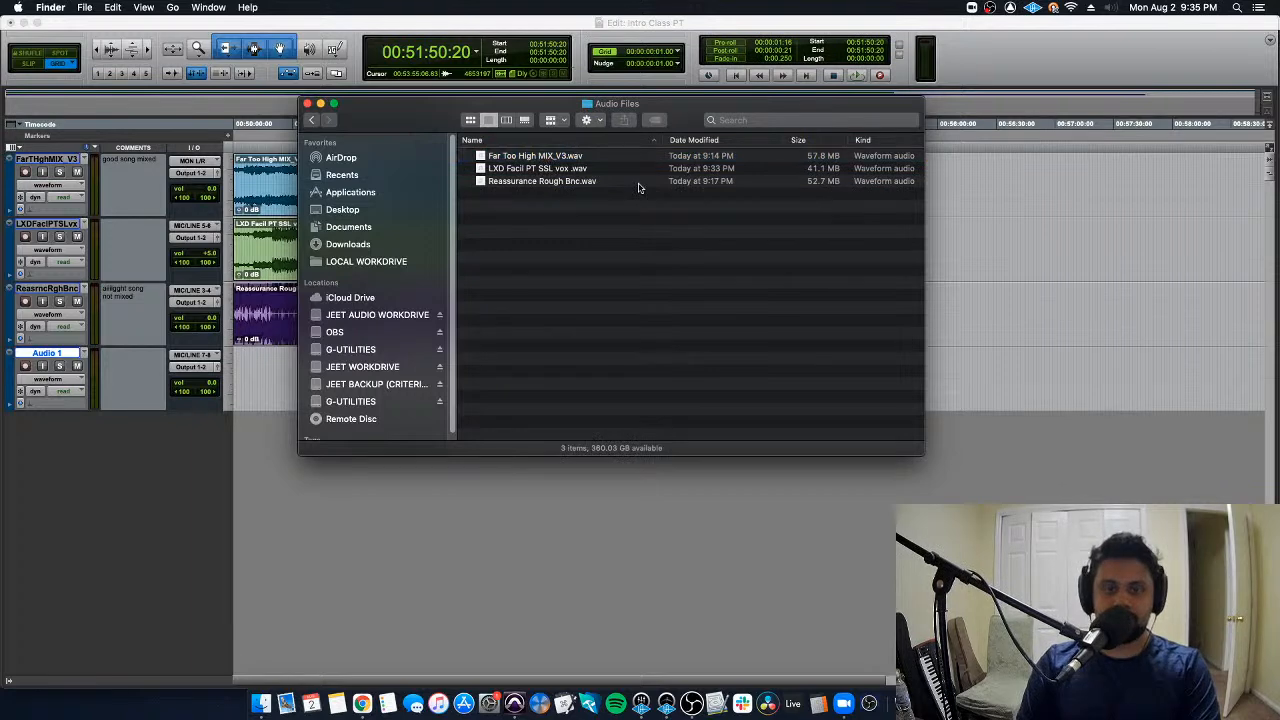
pyautogui.click(640, 184)
pyautogui.press('Up')
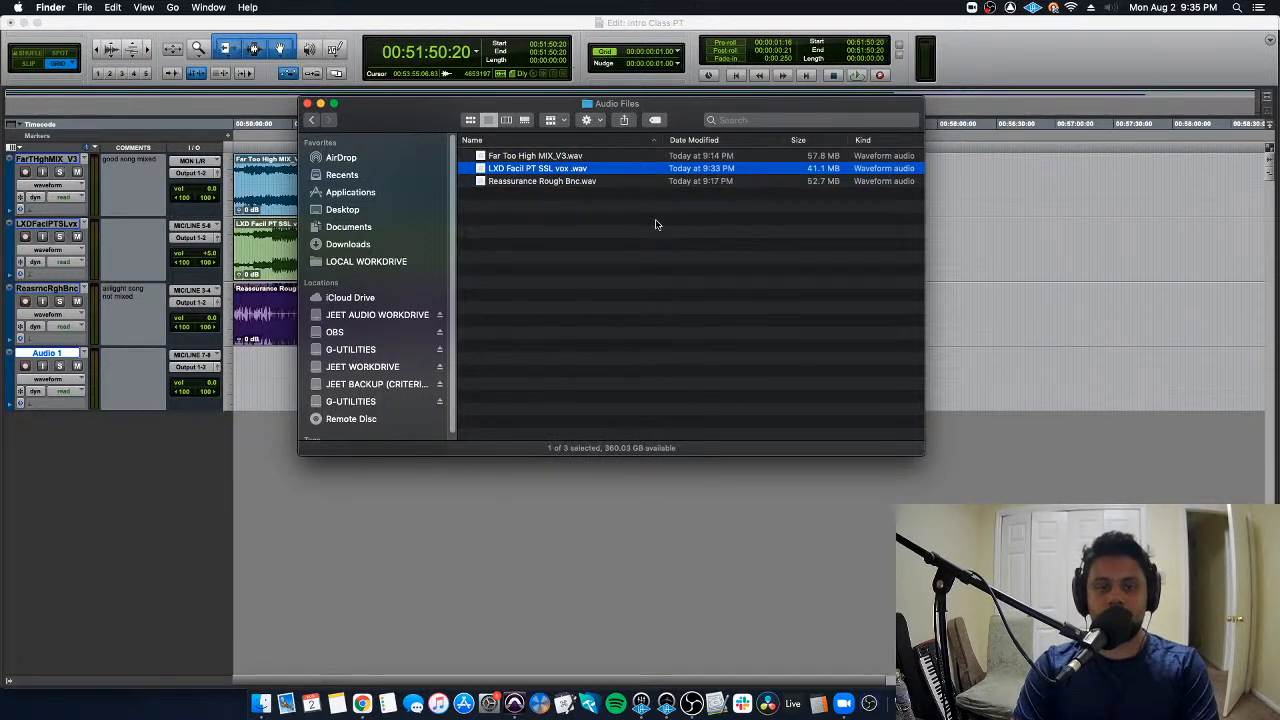
# - Step through the three WAV files in the Audio Files folder, ending on Far Too High MIX_V3.wav
pyautogui.press('Up')
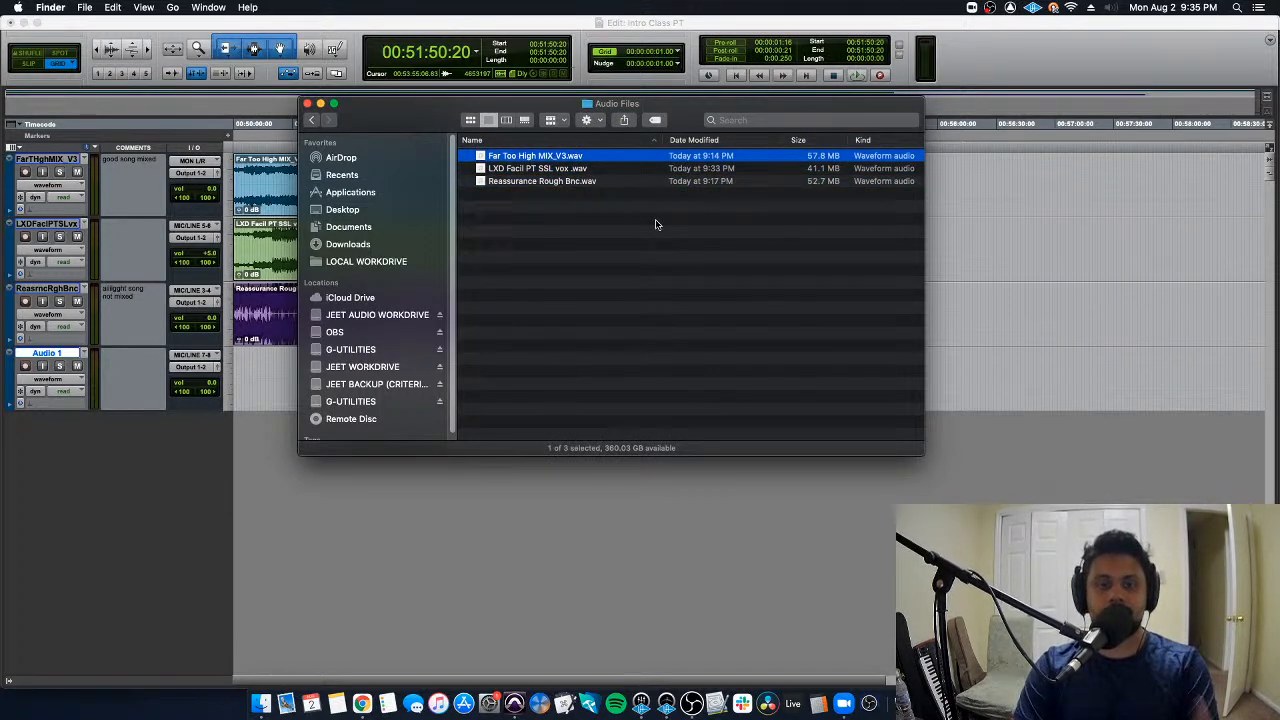
pyautogui.press('Down')
pyautogui.press('Down')
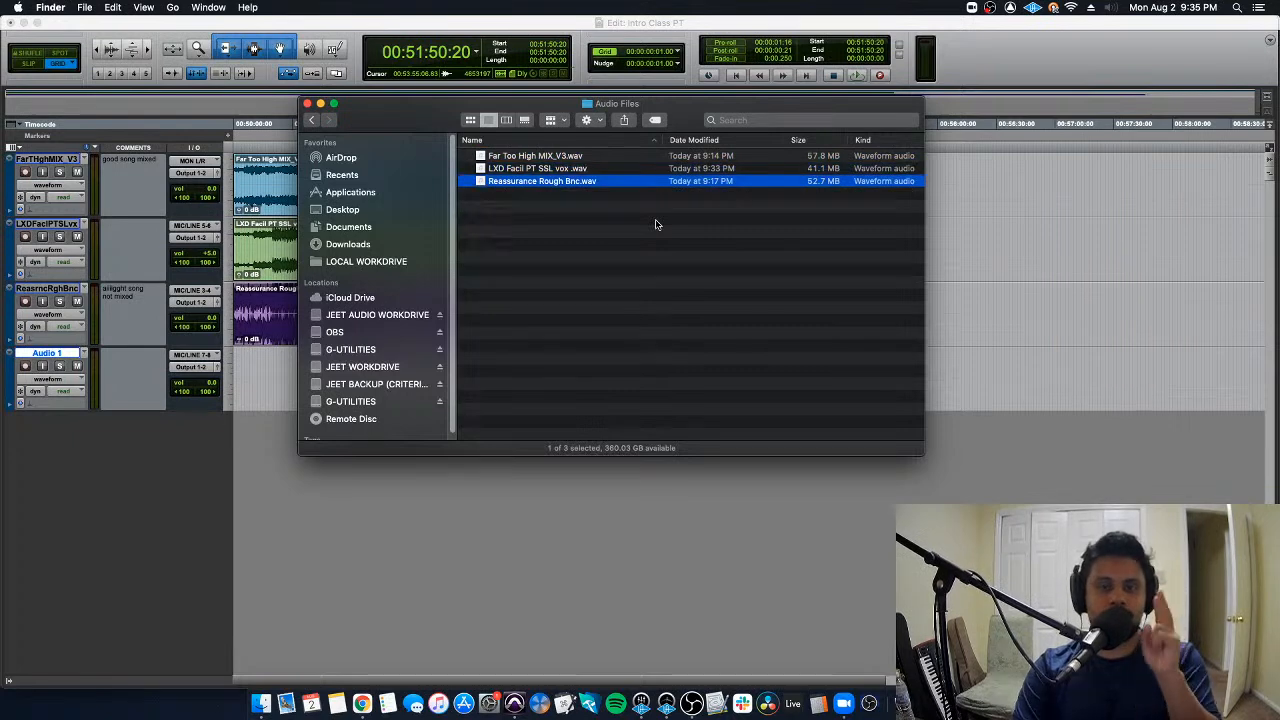
pyautogui.press('Up')
pyautogui.press('Up')
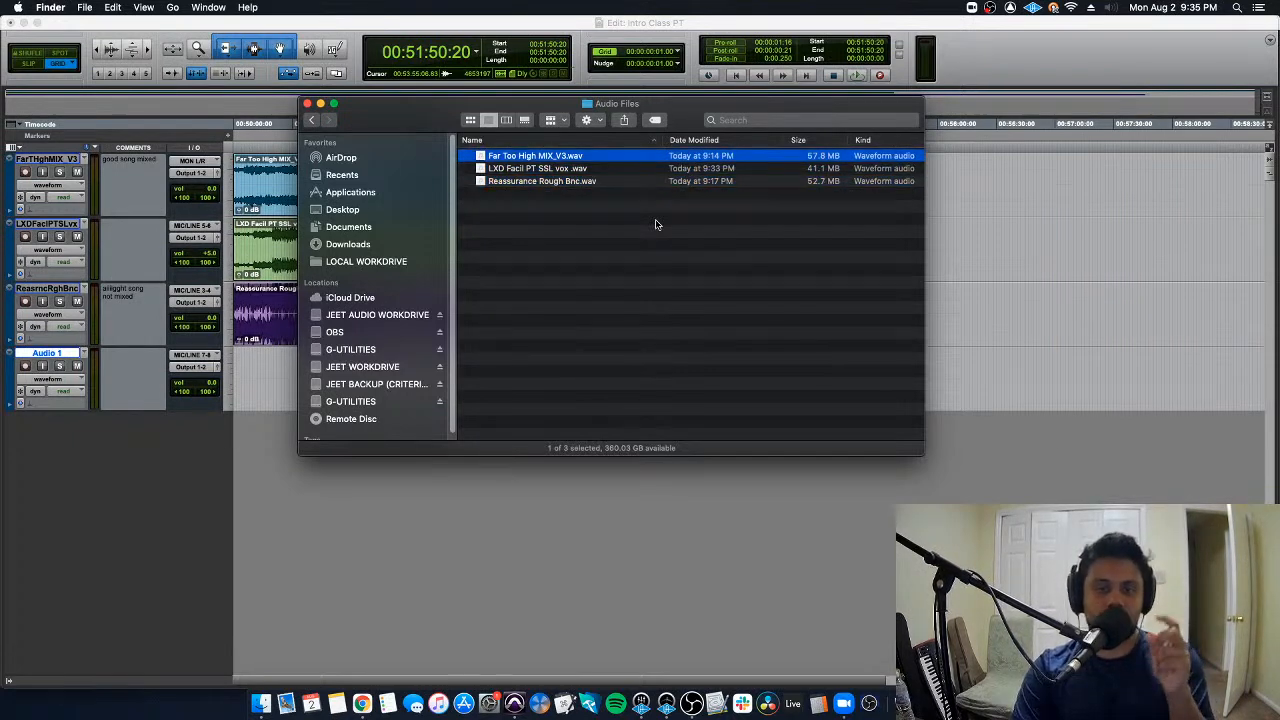
# - Switch to Pro Tools to view the new session settings in the Dashboard, then return to the Audio Files folder in Finder
pyautogui.press('super+Tab')
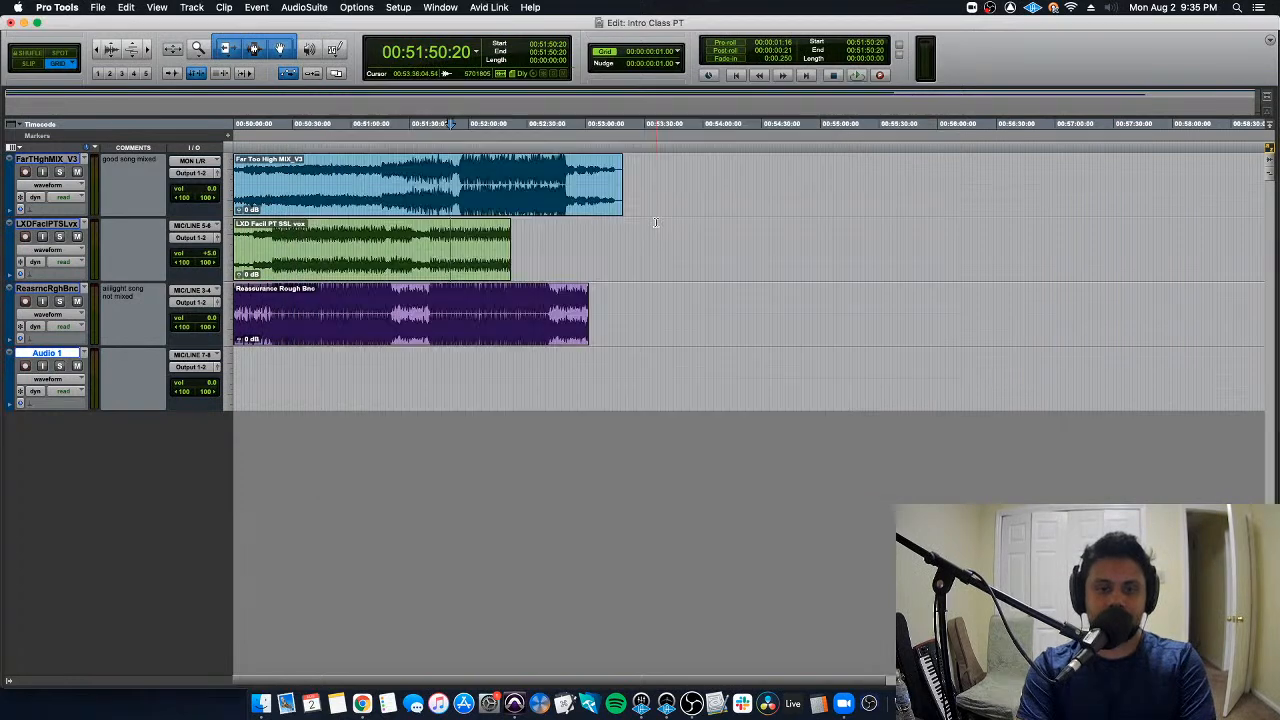
pyautogui.press('super+n')
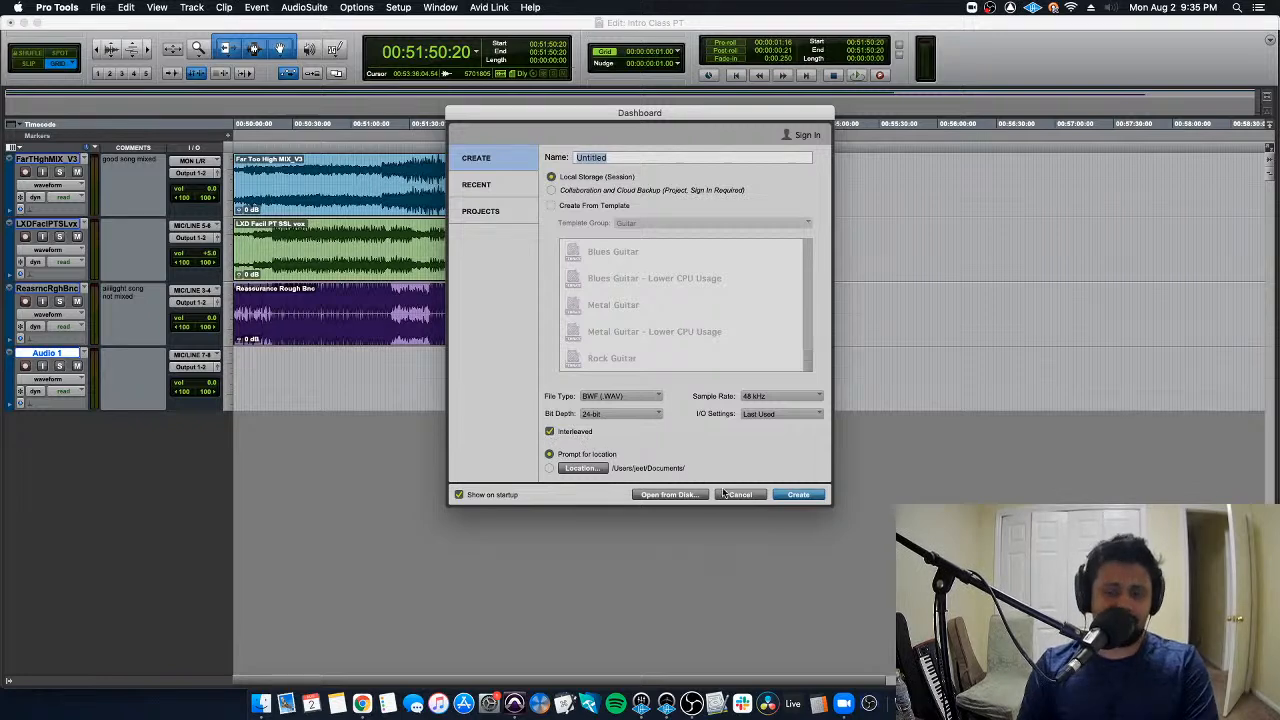
pyautogui.press('super+Tab')
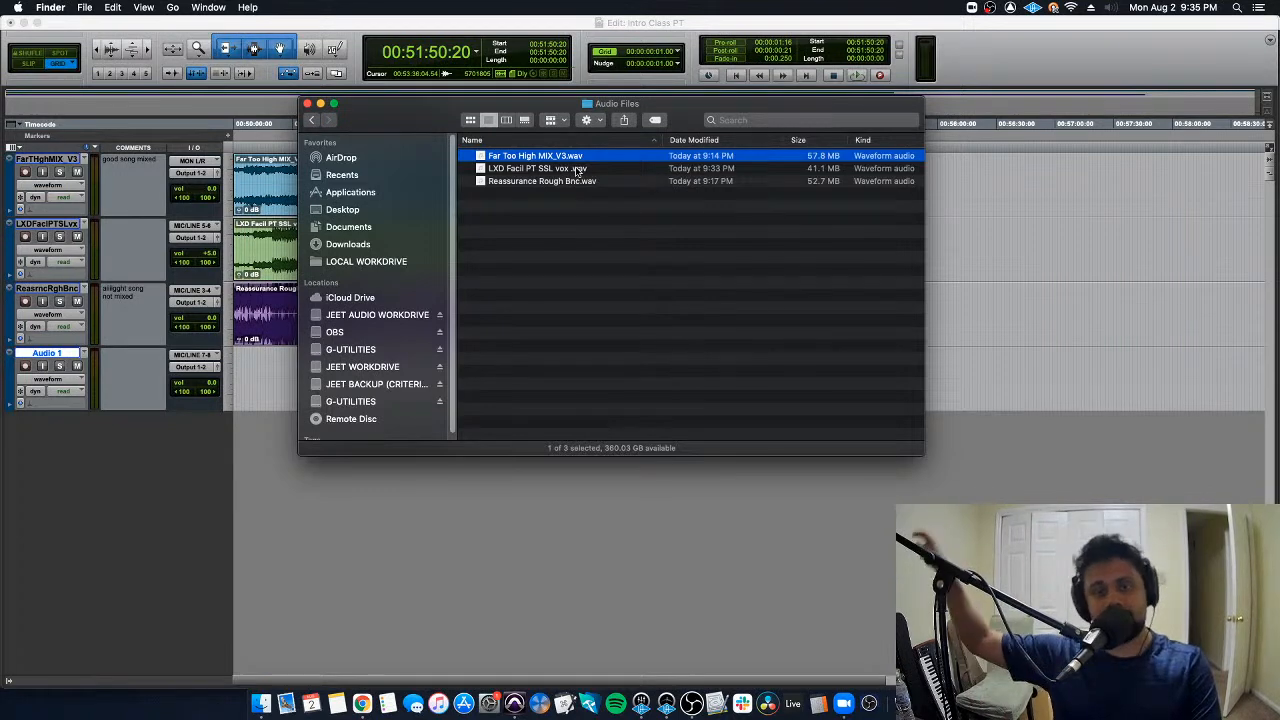
# - Switch back to the Pro Tools Edit window and delete the empty Audio 1 track
pyautogui.click(269, 361)
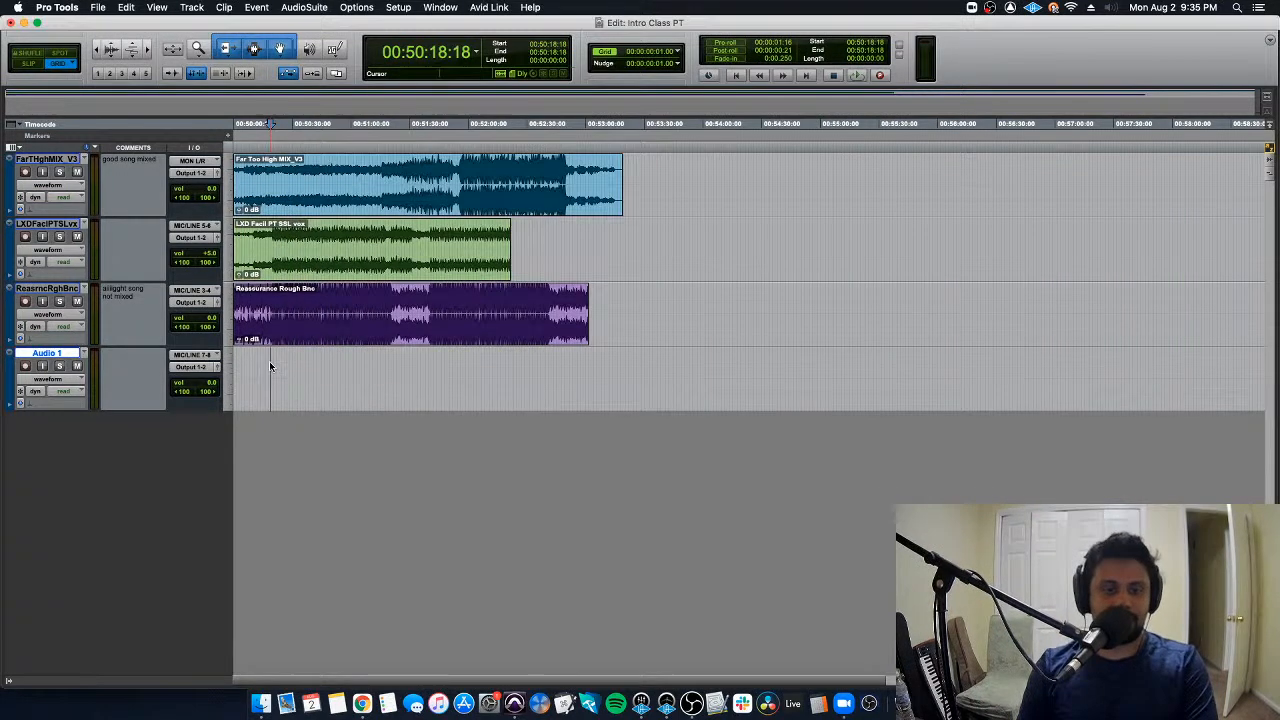
pyautogui.rightClick(68, 355)
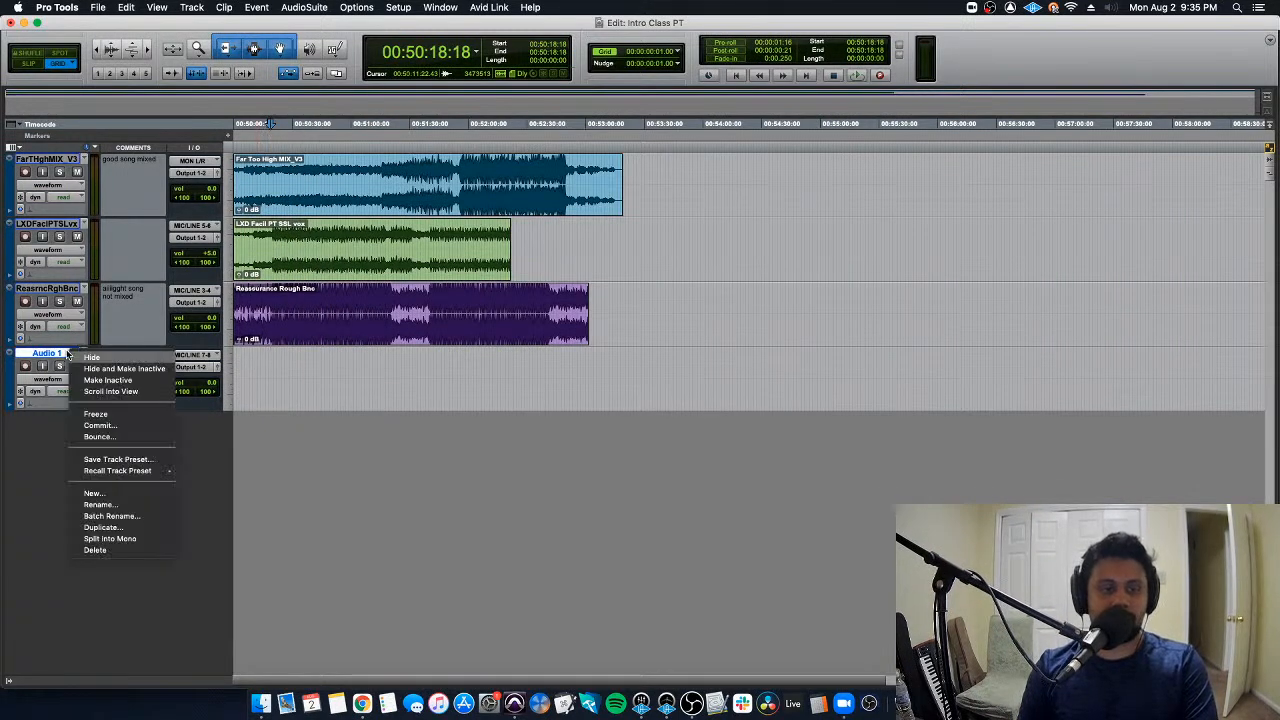
pyautogui.click(155, 548)
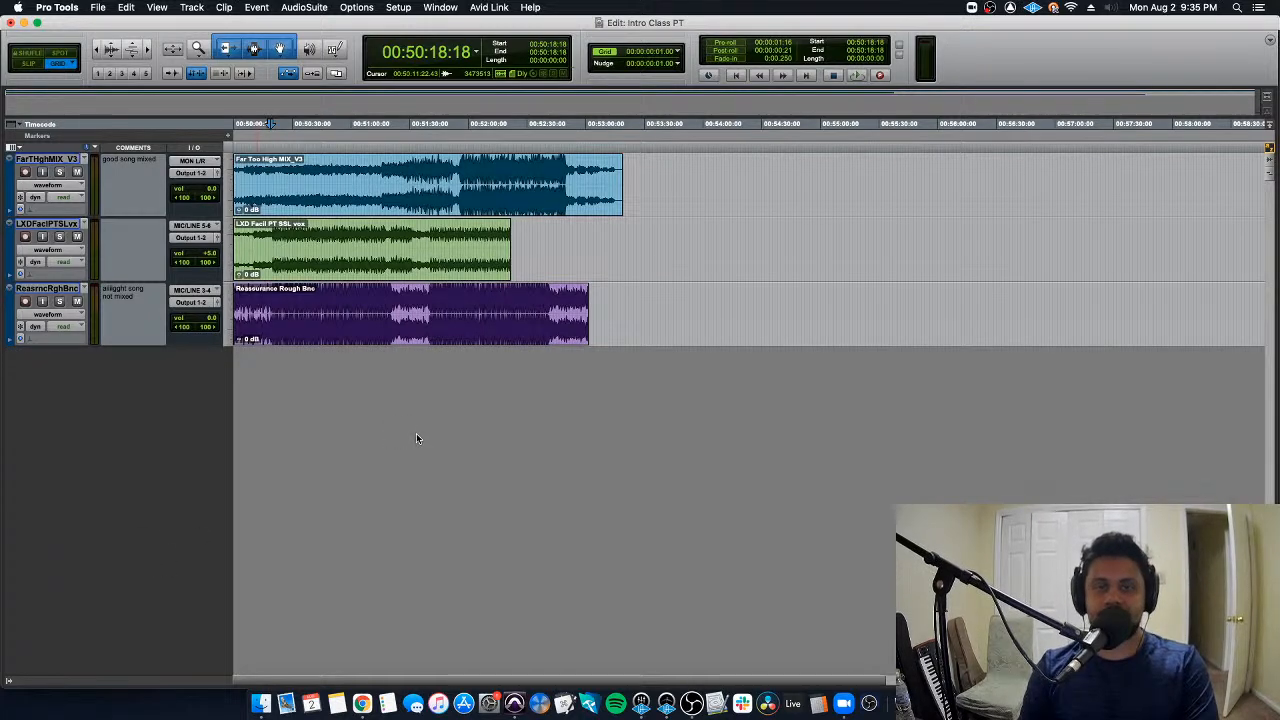
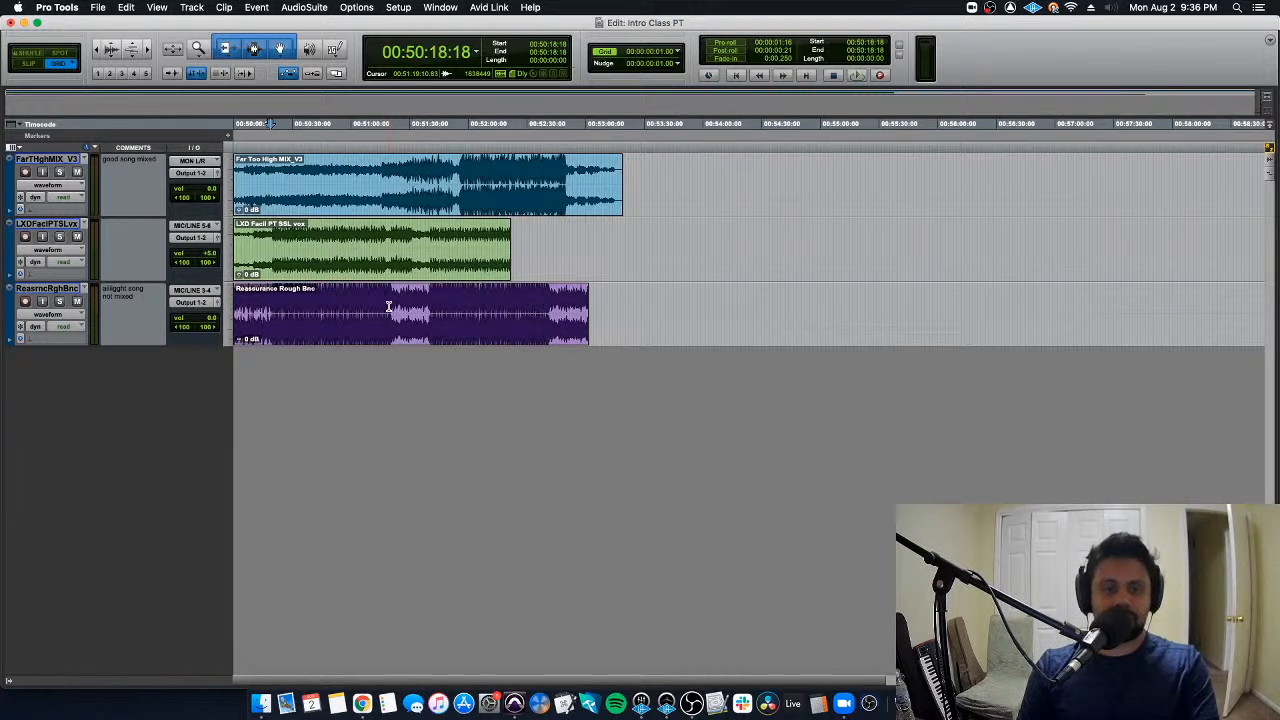
# - Delete the LXD Facil PT SSL vox and Reassurance Rough Bnc tracks together with their active clips
pyautogui.keyDown('shift'); pyautogui.click(50, 224); pyautogui.keyUp('shift')
pyautogui.keyDown('shift'); pyautogui.click(65, 289); pyautogui.keyUp('shift')
pyautogui.rightClick(65, 289)
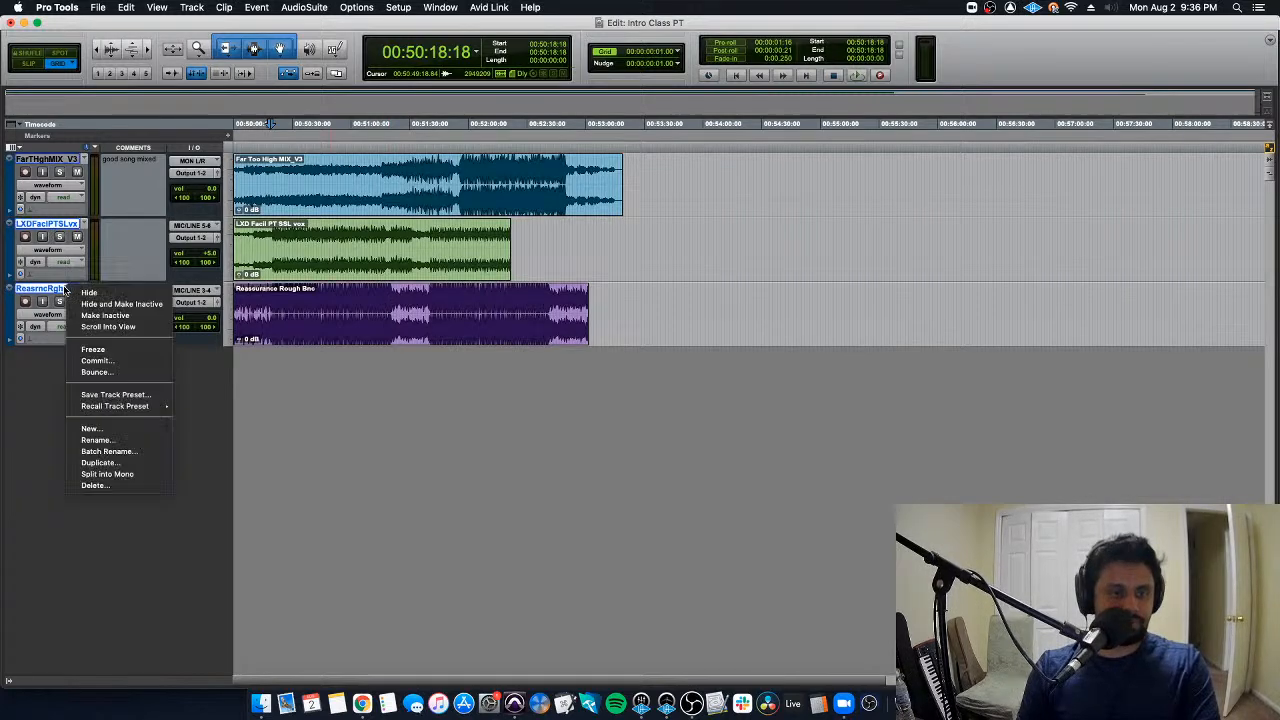
pyautogui.click(140, 483)
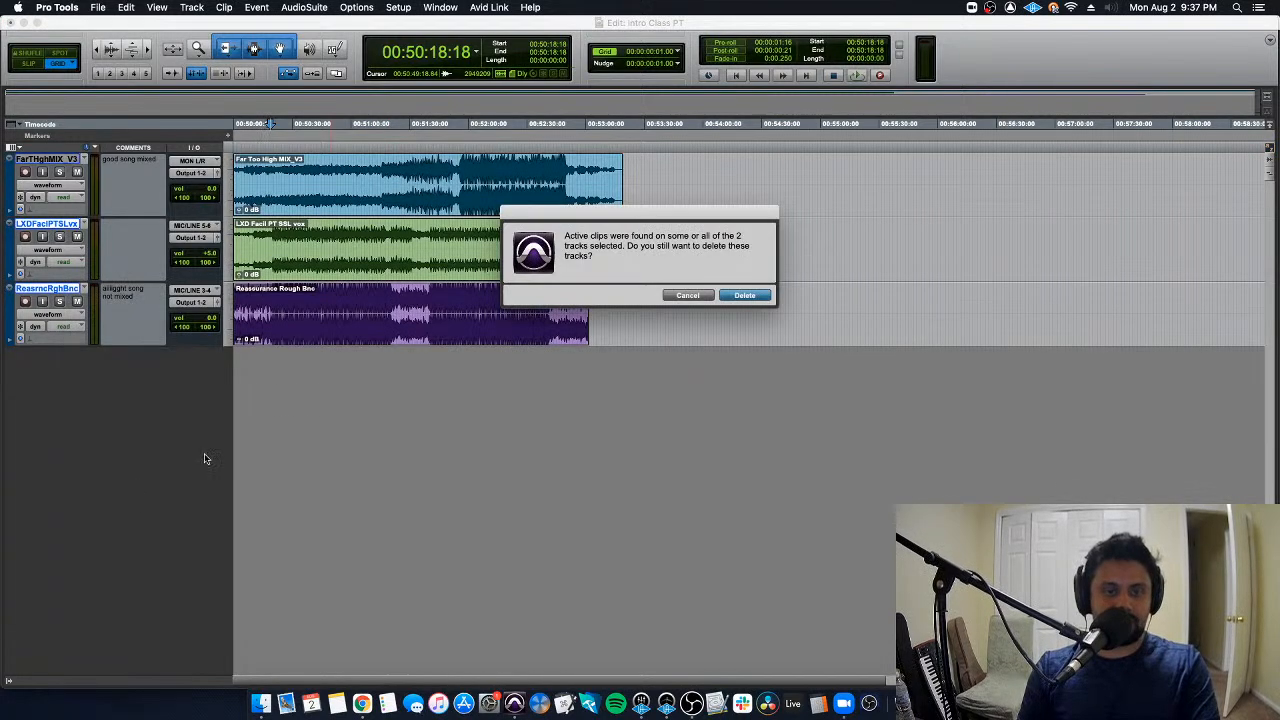
pyautogui.click(745, 295)
pyautogui.press('super+Tab')
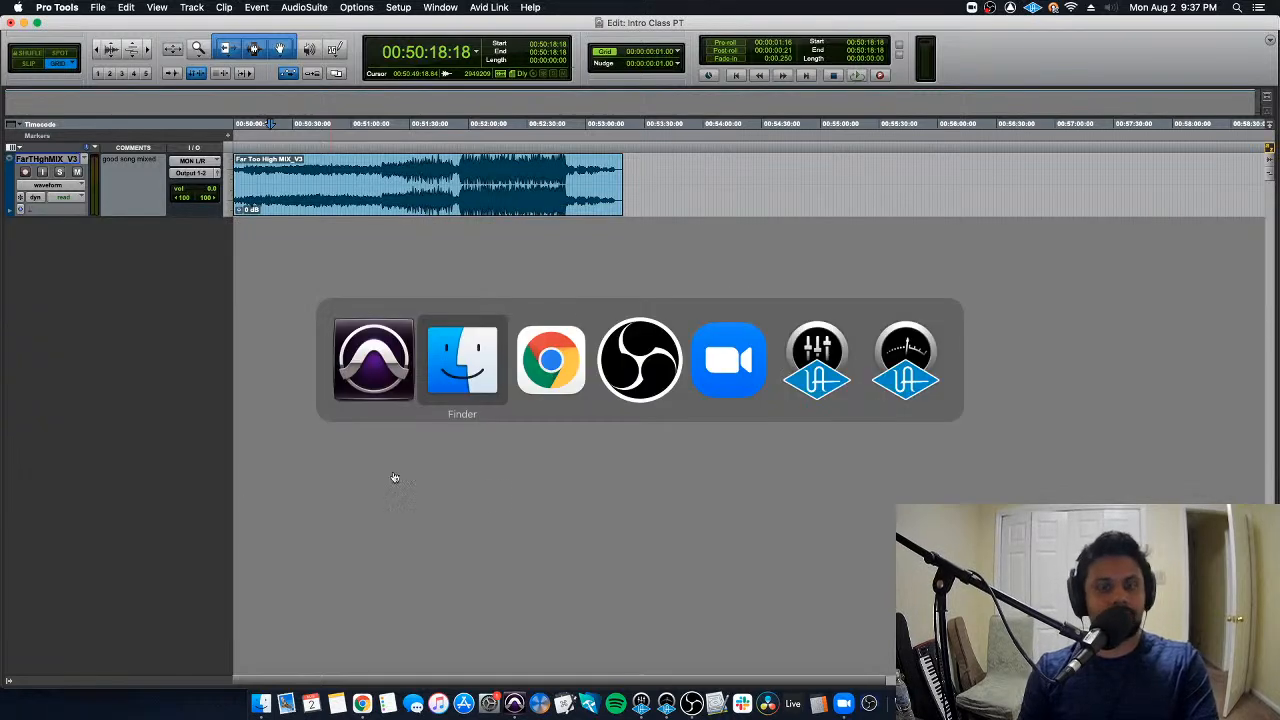
pyautogui.click(737, 390)
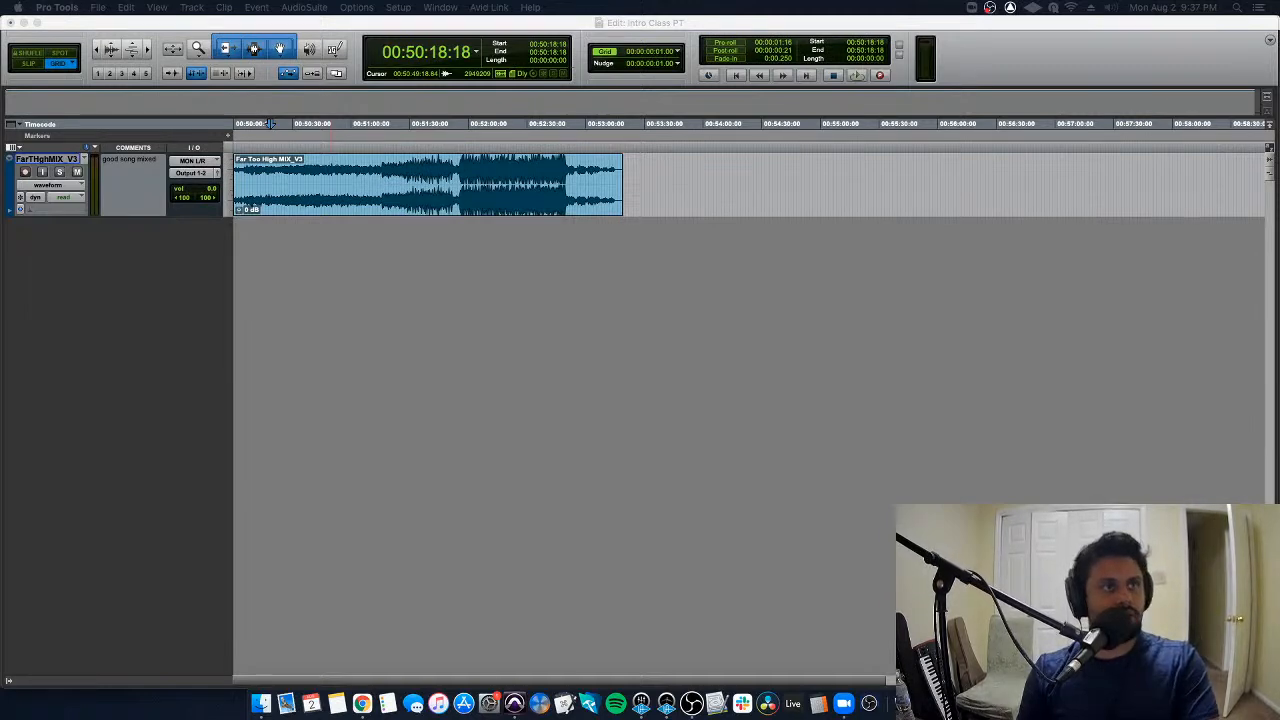
pyautogui.press('super+Tab')
pyautogui.press('super+Tab')
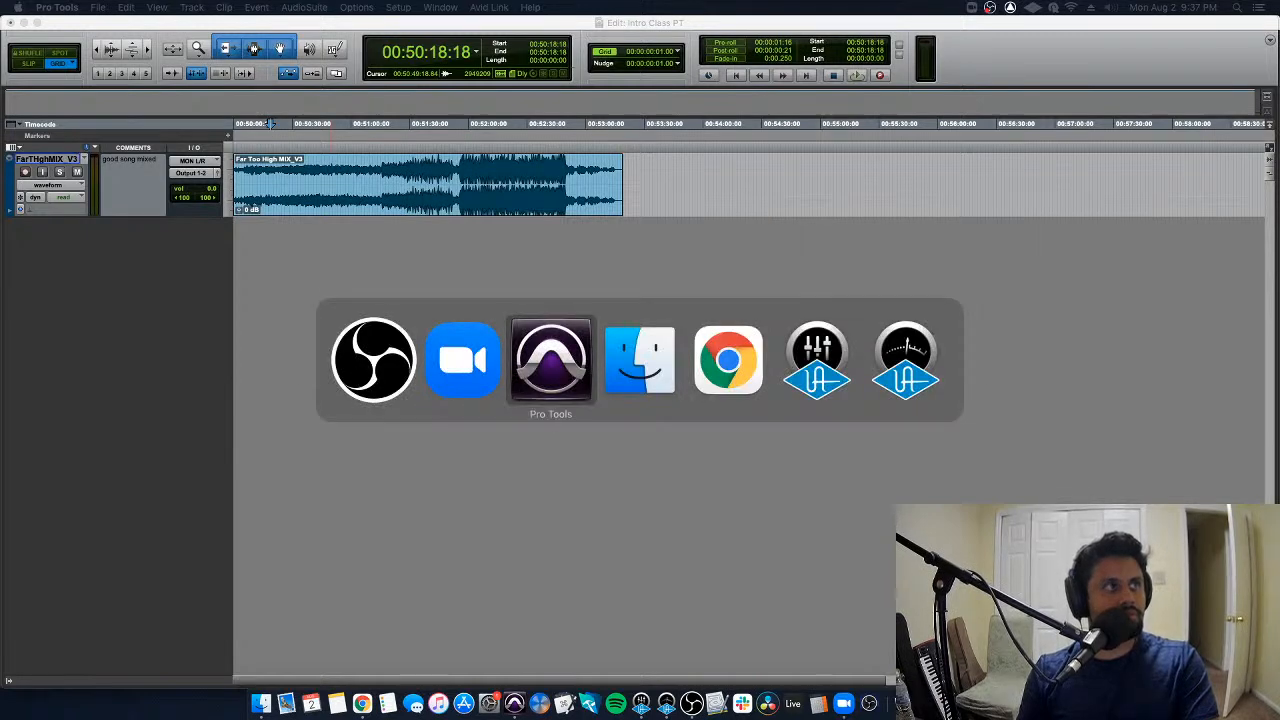
pyautogui.press('super+Tab')
pyautogui.press('super+Tab')
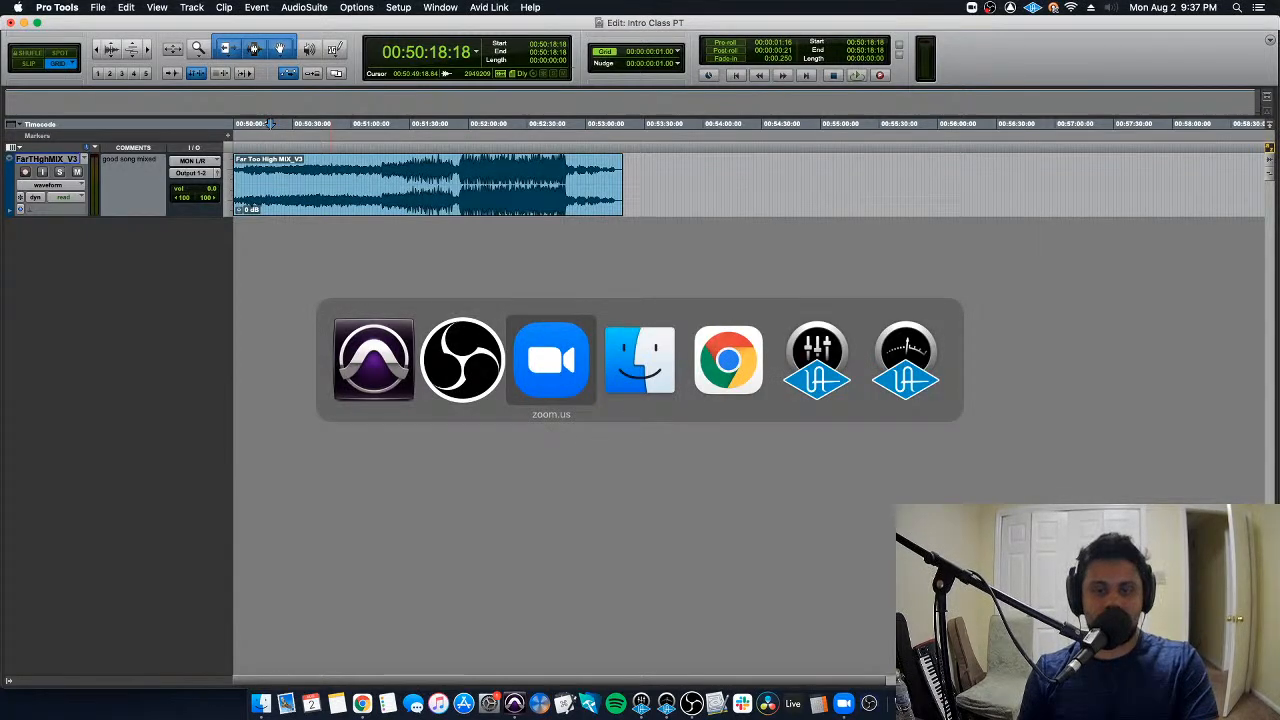
pyautogui.click(436, 388)
pyautogui.press('super+Tab')
pyautogui.click(725, 366)
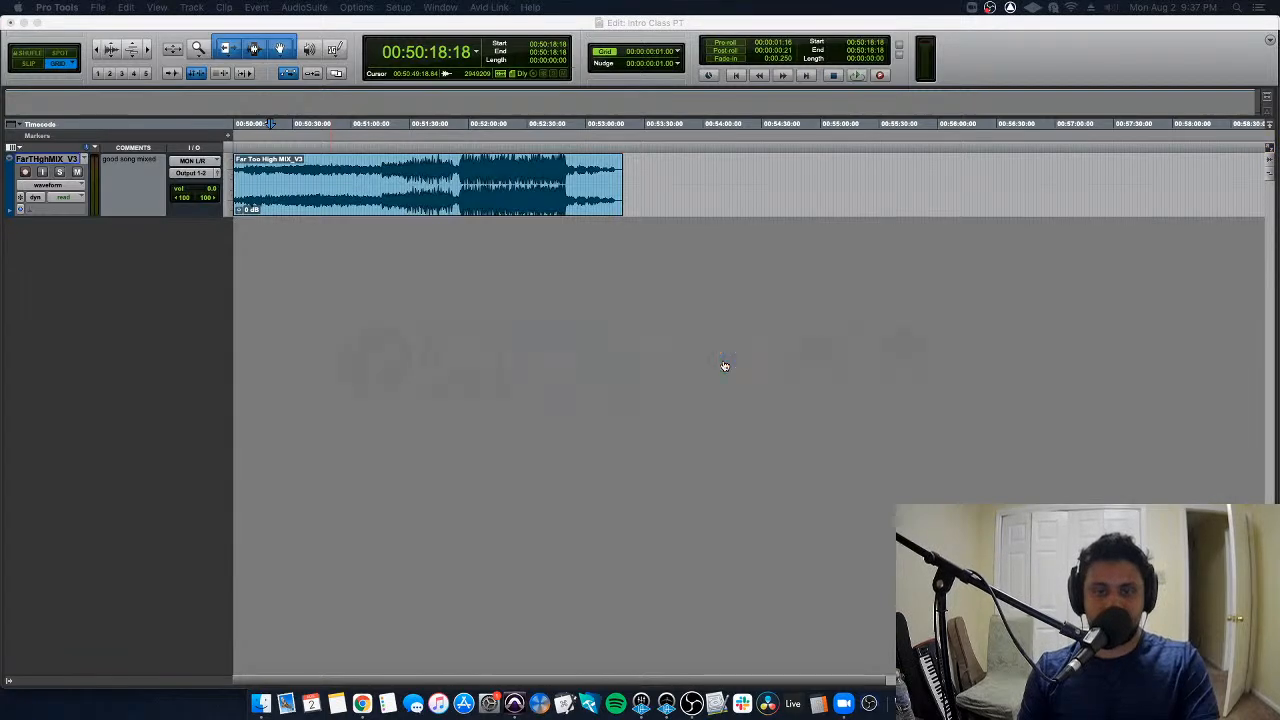
# - Back in the Pro Tools Edit window, return to the session start and select the whole Far Too High MIX_V3 clip
pyautogui.click(530, 175)
pyautogui.press('Return')
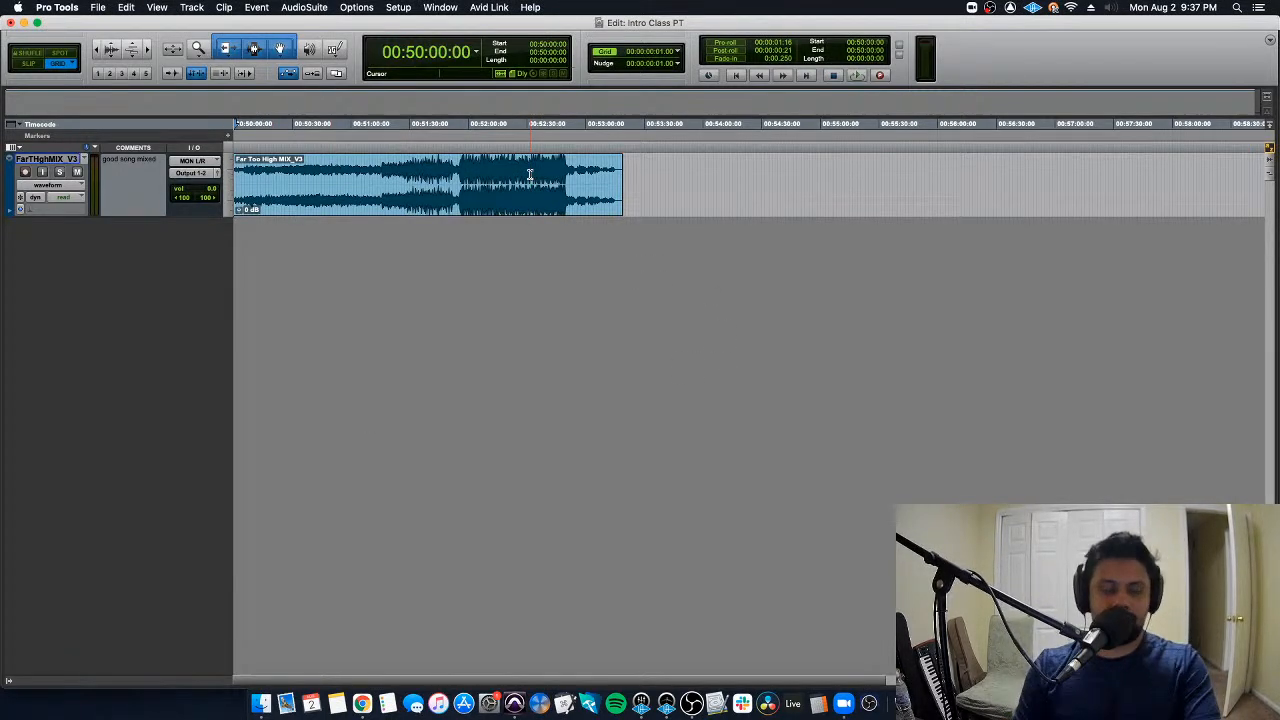
pyautogui.press('super+bracketright')
pyautogui.click(405, 215)
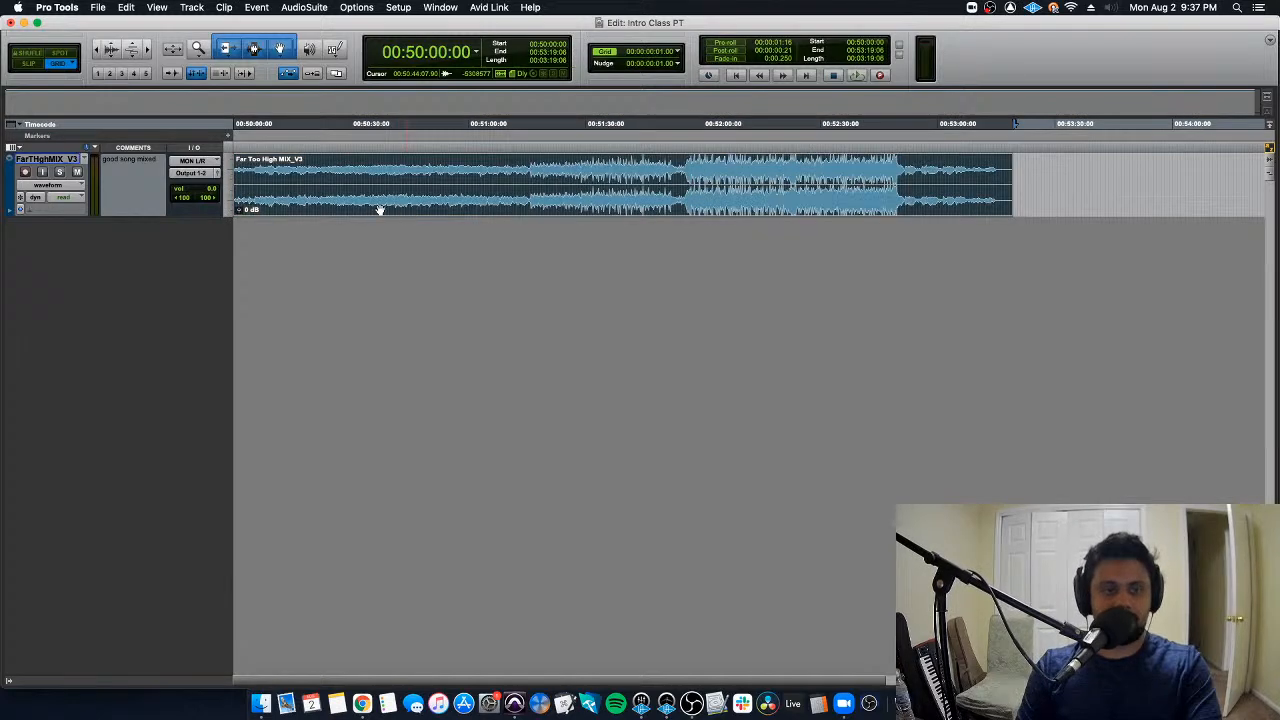
# - Rename the Far Too High MIX_V3 track as Song
pyautogui.doubleClick(52, 160)
pyautogui.press('Escape')
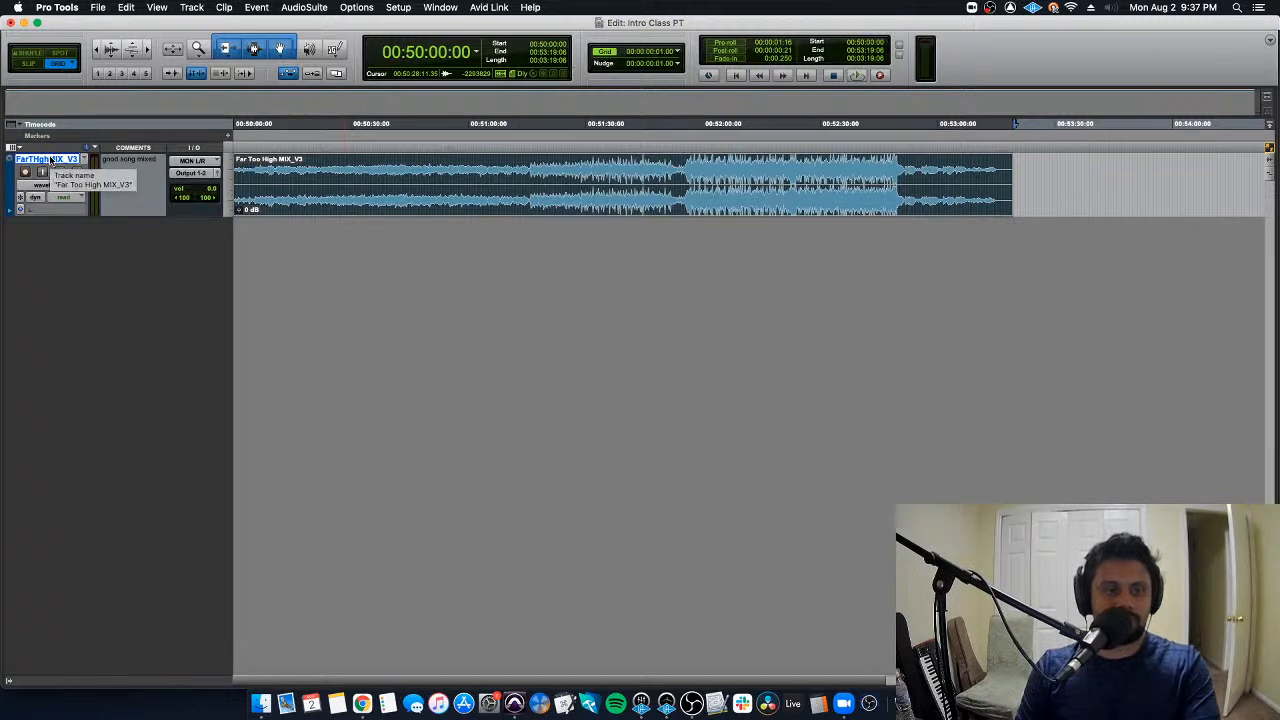
pyautogui.doubleClick(52, 160)
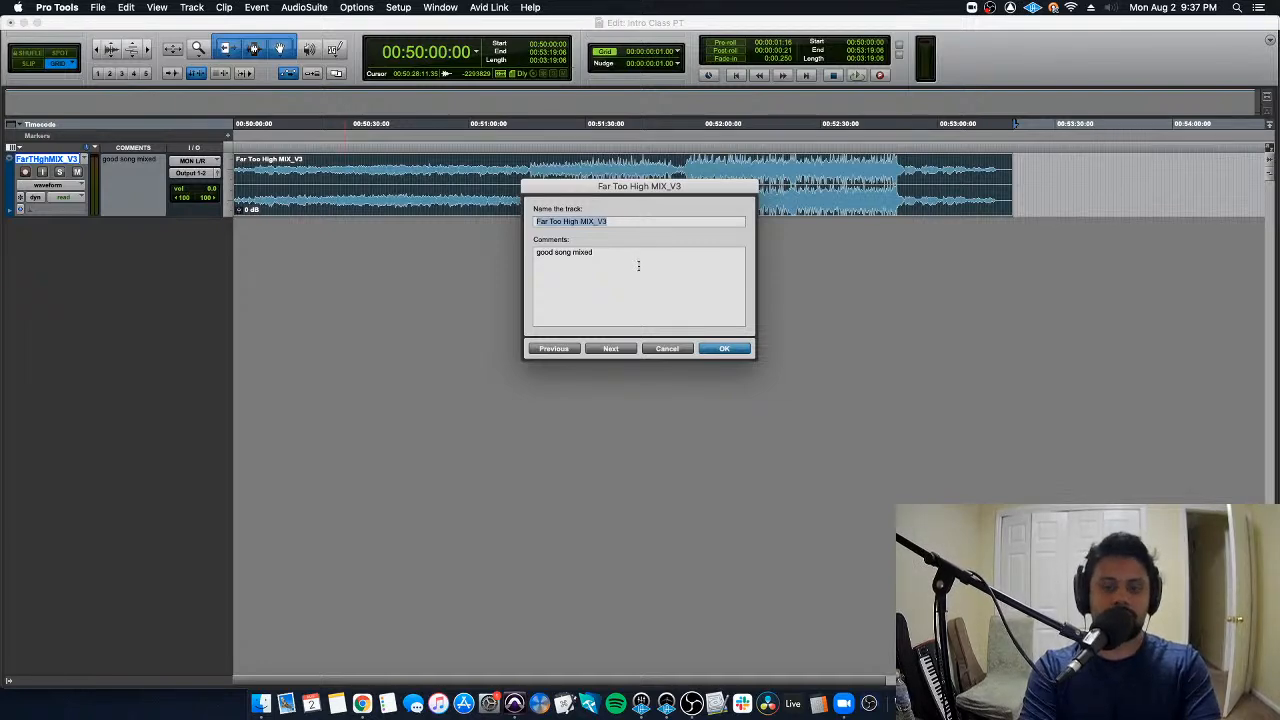
pyautogui.write('Song')
pyautogui.press('Return')
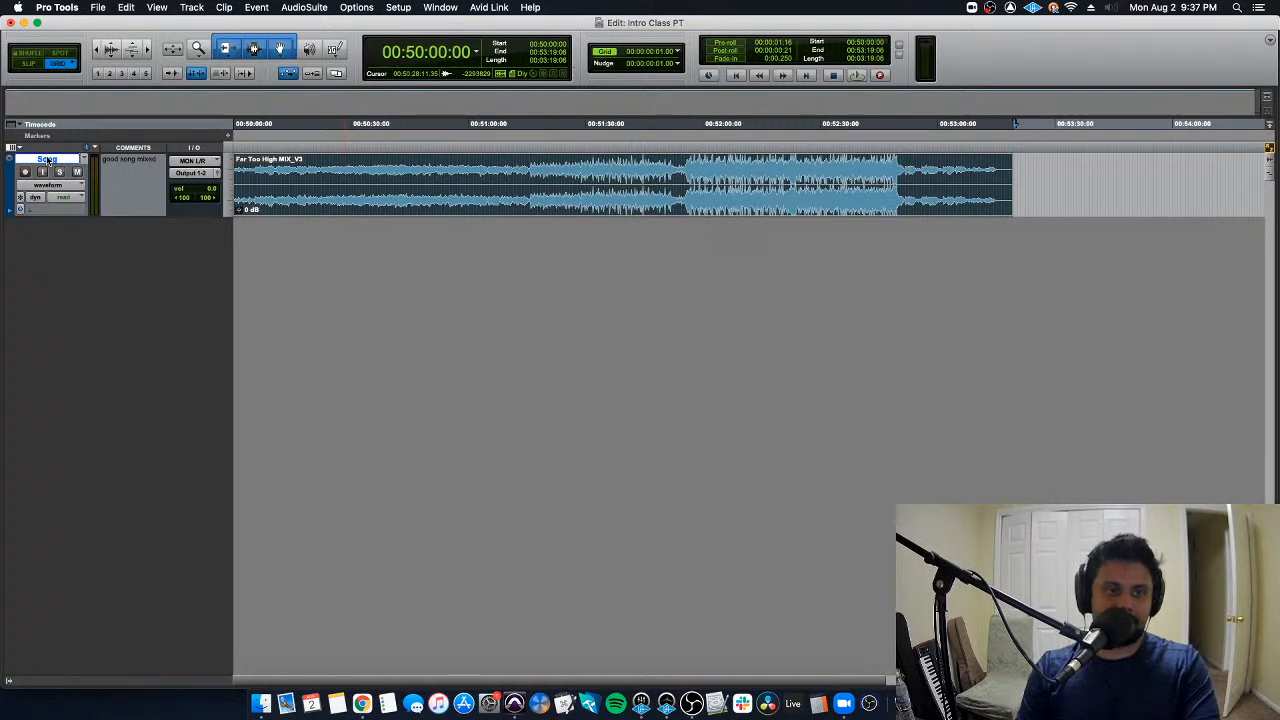
# - Use the Smart Tool to select the whole clip, then place the edit cursor past its end at about 00:53:27:08
pyautogui.click(280, 170)
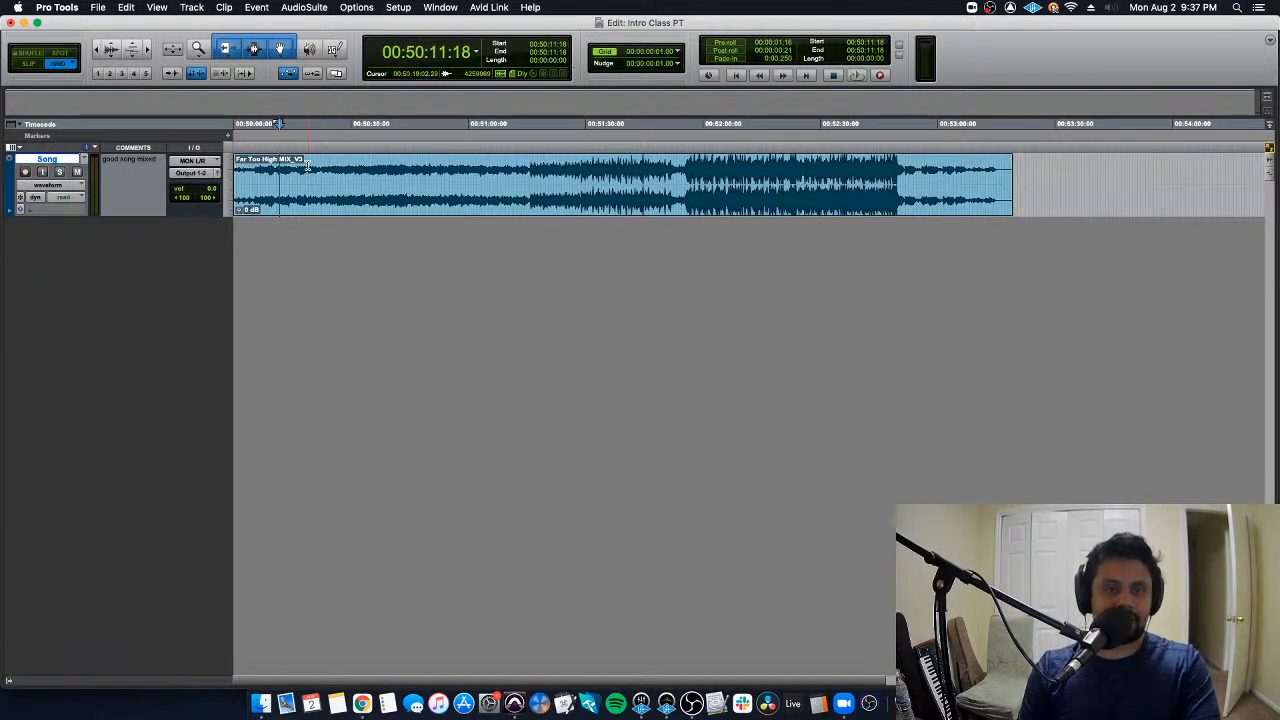
pyautogui.click(367, 208)
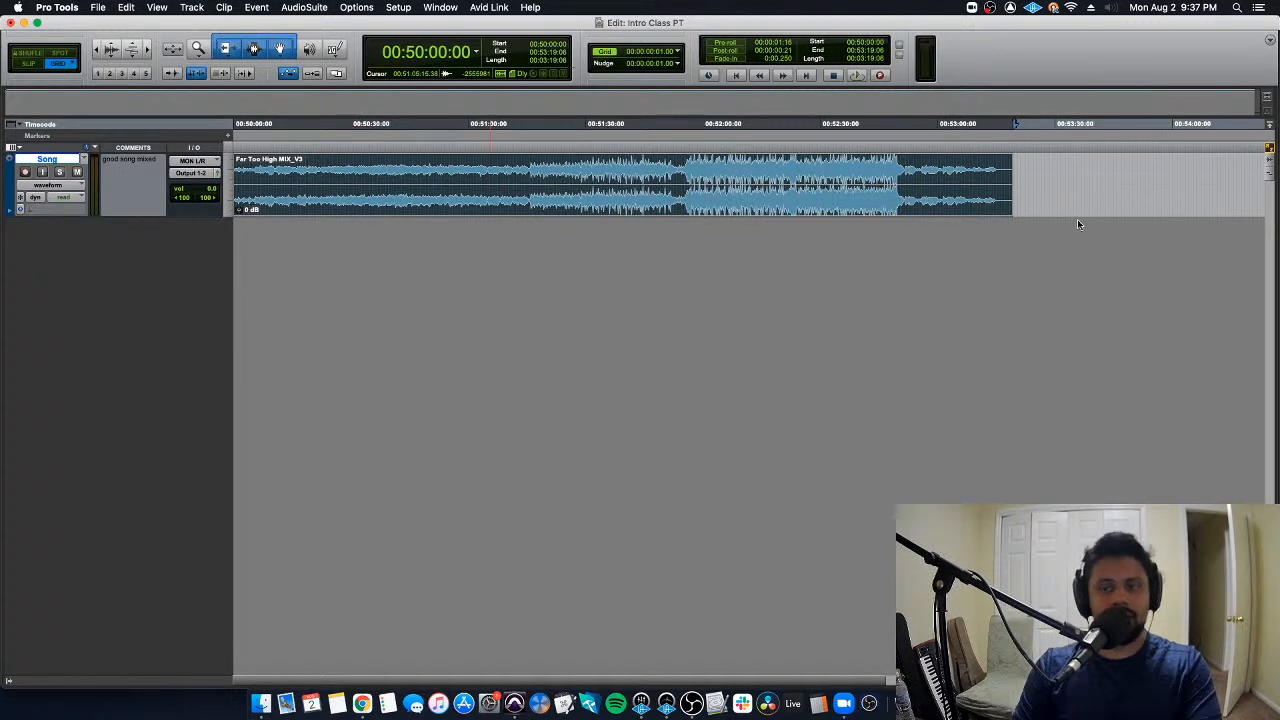
pyautogui.click(1043, 162)
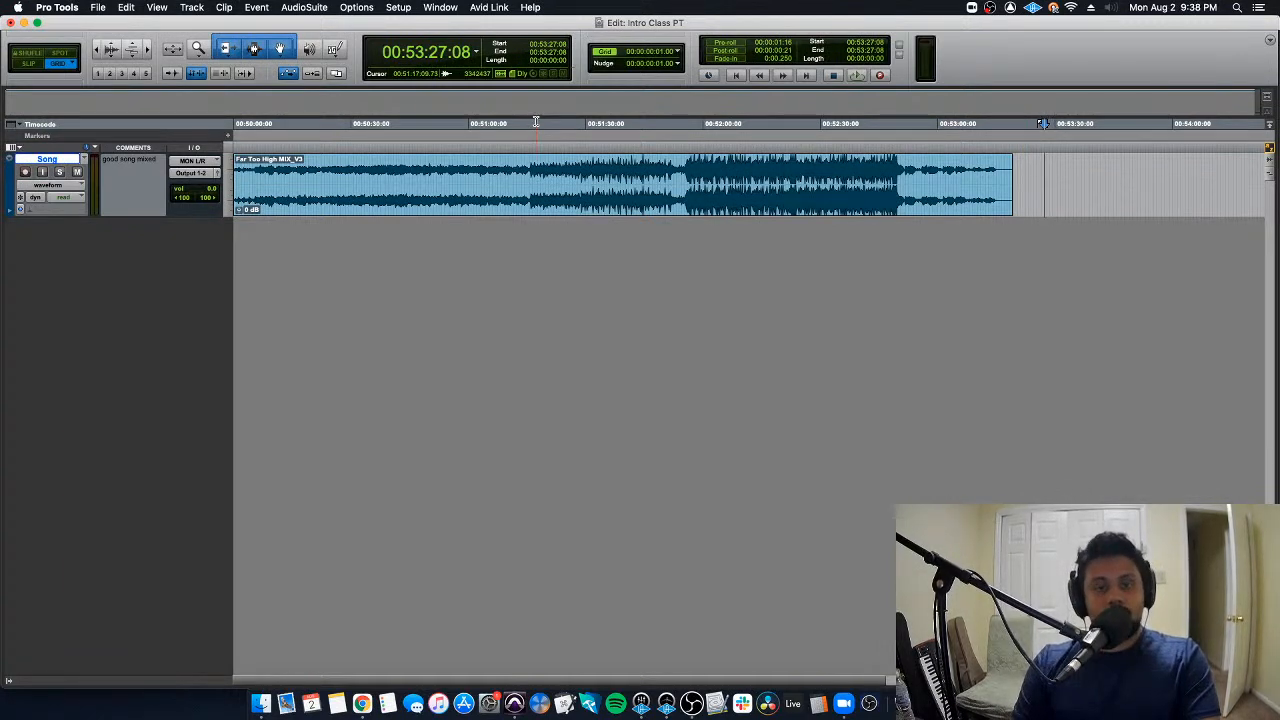
# - Turn off the combined Smart Tool and step through the single Trim, Selector and Grabber tools, ending on the Grabber
pyautogui.click(256, 50)
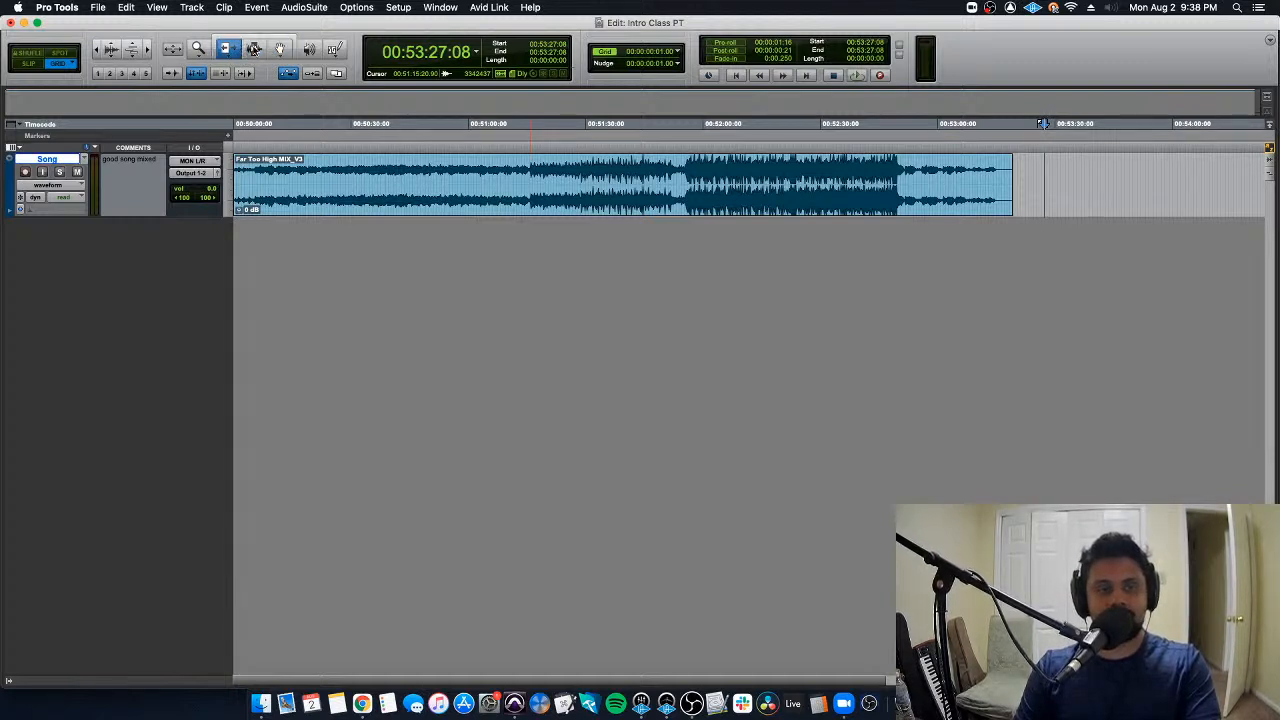
pyautogui.click(279, 51)
pyautogui.click(257, 51)
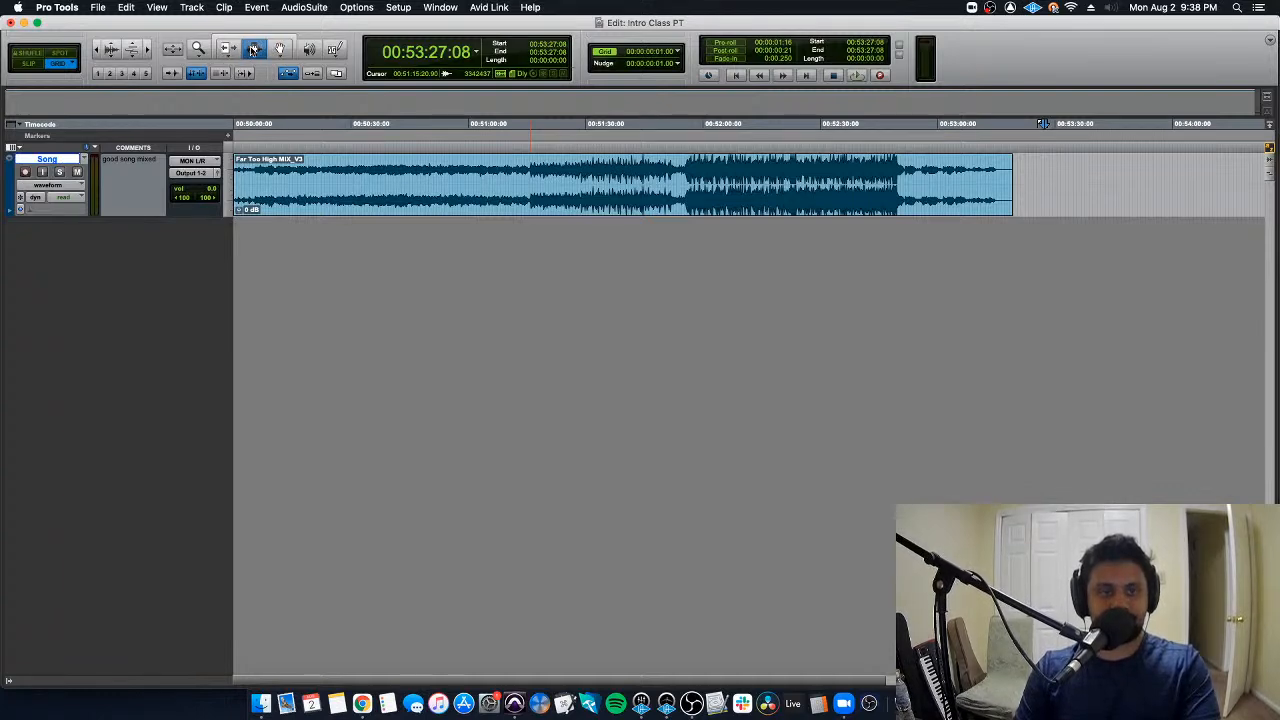
pyautogui.click(226, 50)
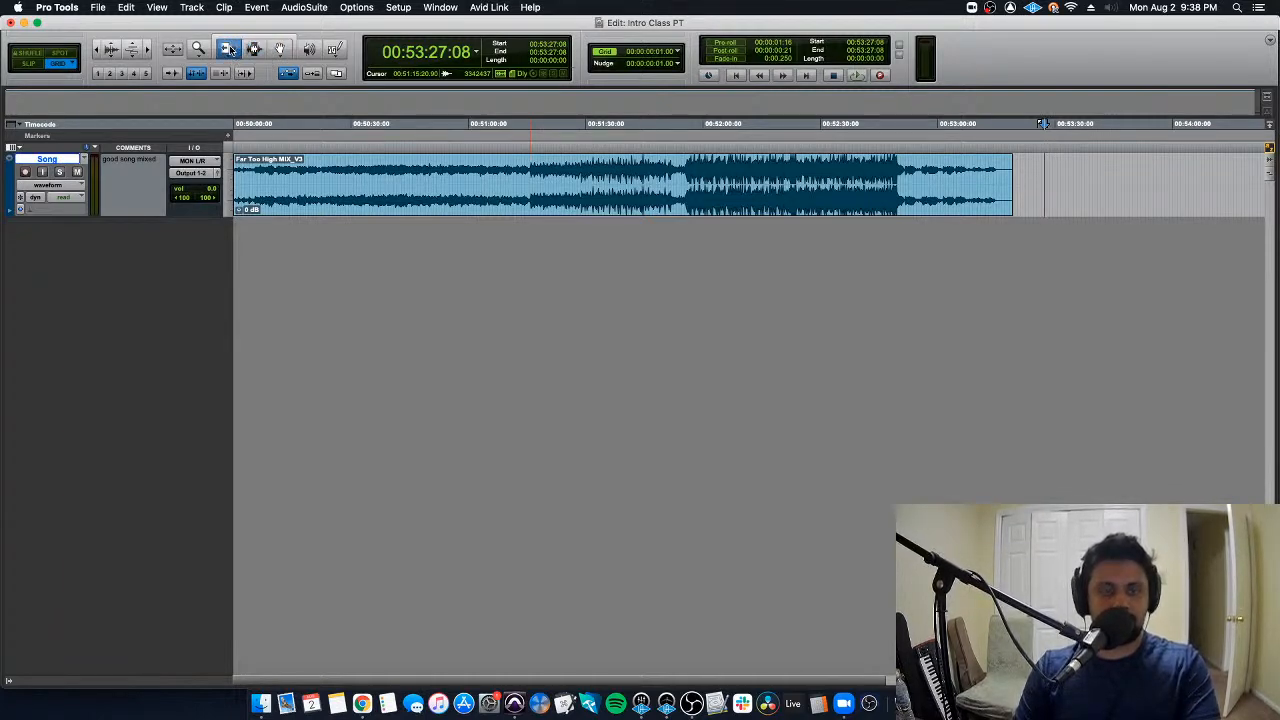
pyautogui.click(254, 49)
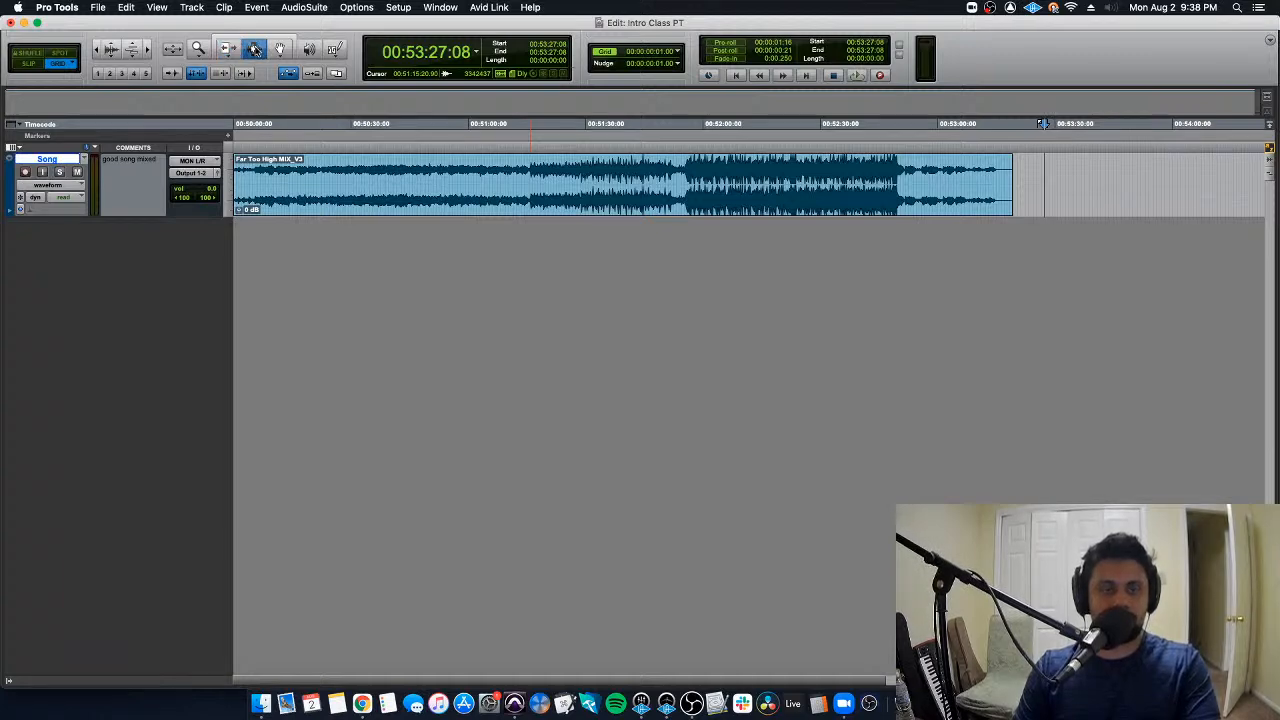
pyautogui.click(282, 50)
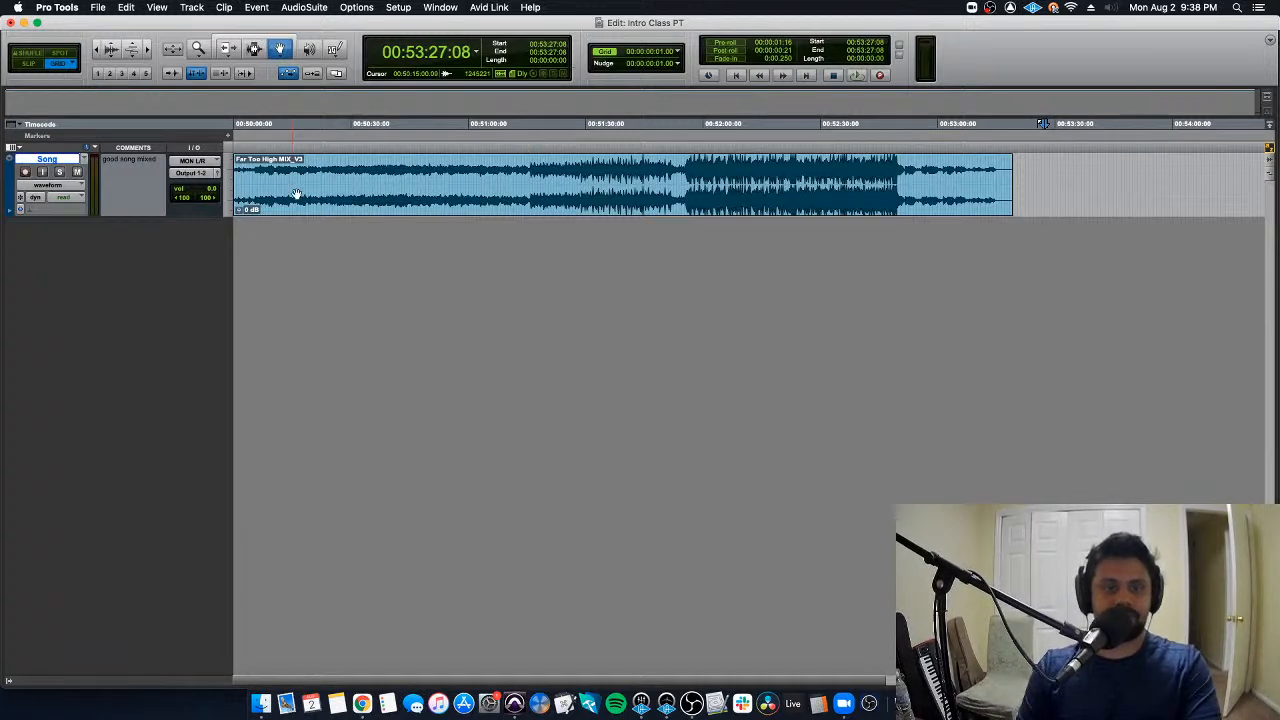
# - Select the whole clip on the Song track with the Grabber and try moving it back and forth along the timeline
pyautogui.doubleClick(413, 200)
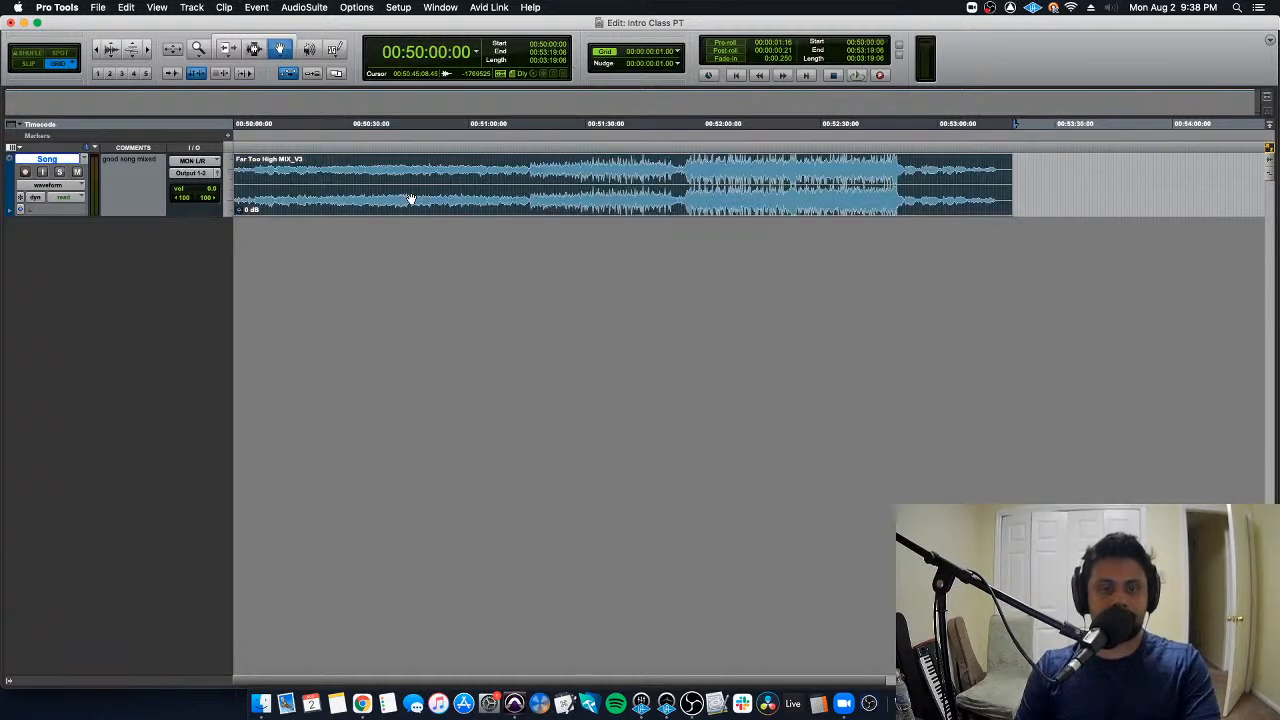
pyautogui.press('Return')
pyautogui.moveTo(434, 197); pyautogui.dragTo(614, 200)
pyautogui.moveTo(732, 207); pyautogui.dragTo(349, 194)
# - With the Selector tool, highlight several time ranges across the clip and finish with the edit cursor at about 00:50:52:00
pyautogui.click(253, 49)
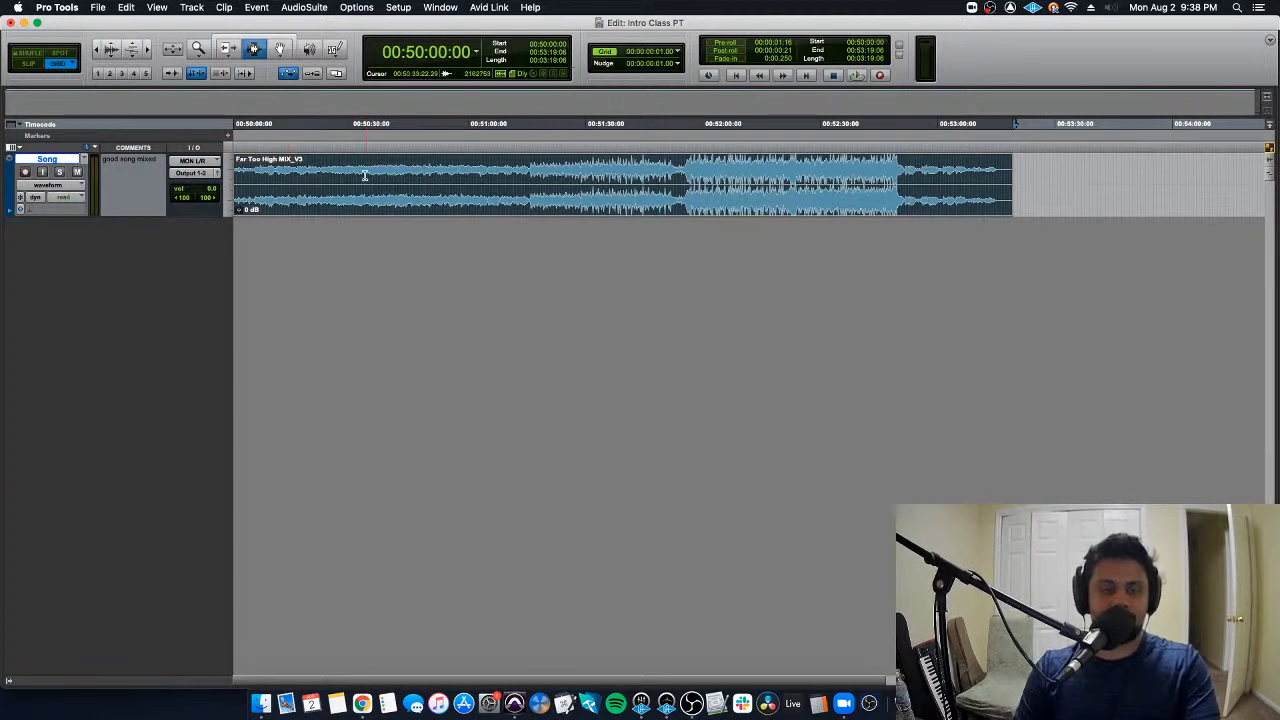
pyautogui.moveTo(357, 179); pyautogui.dragTo(573, 174)
pyautogui.moveTo(659, 178); pyautogui.dragTo(698, 179)
pyautogui.moveTo(792, 180); pyautogui.dragTo(948, 181)
pyautogui.moveTo(787, 174); pyautogui.dragTo(664, 176)
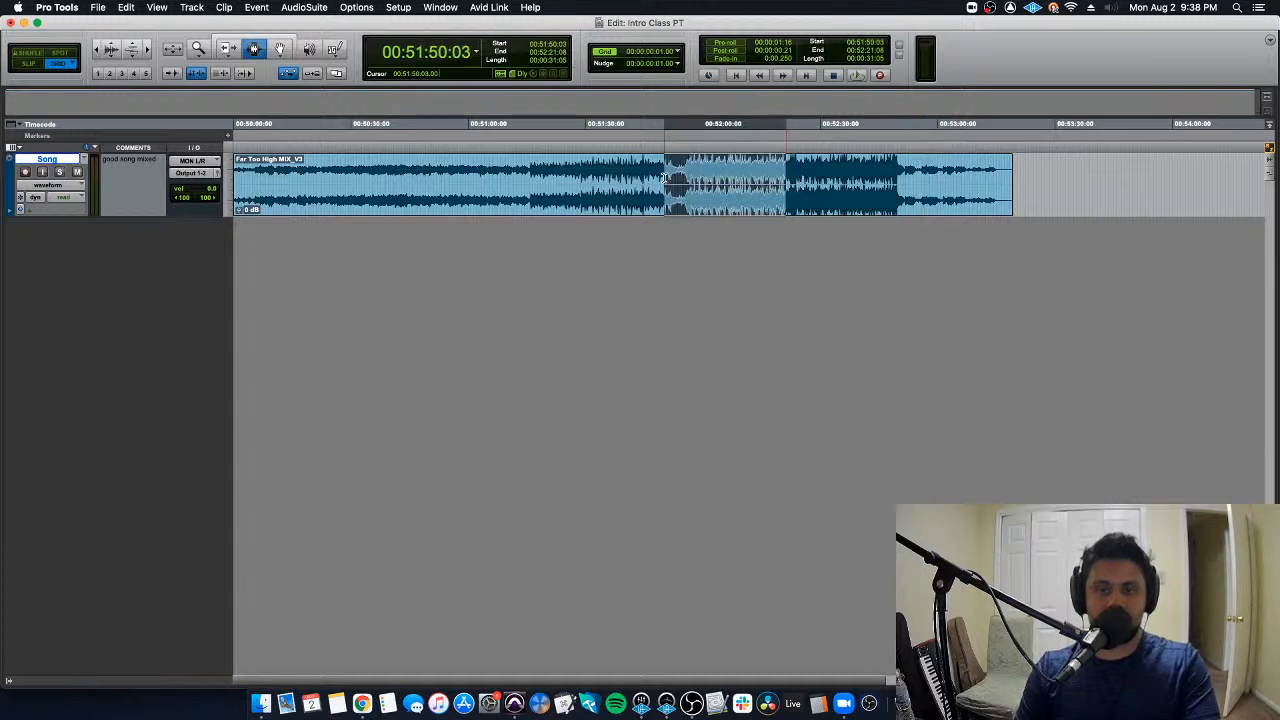
pyautogui.moveTo(575, 177); pyautogui.dragTo(513, 177)
pyautogui.click(439, 177)
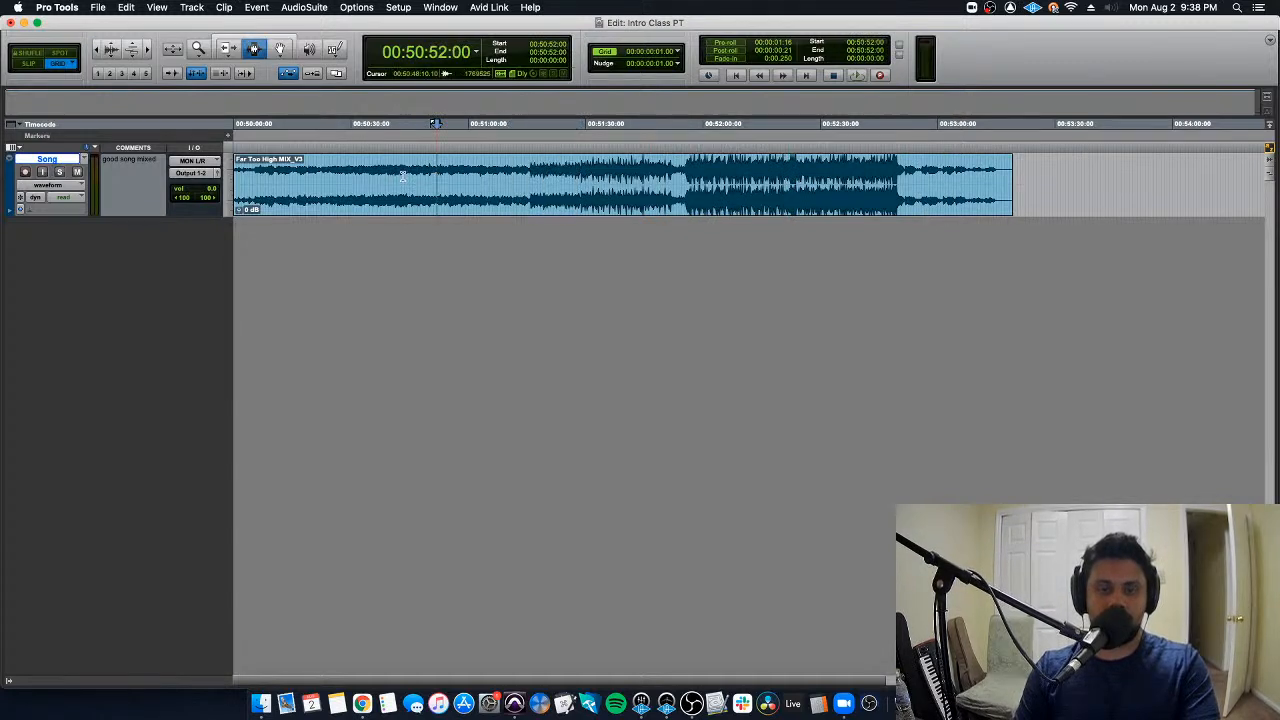
# - Delete the clip section from about 00:50:31:17 to 00:51:01:01, then undo the deletion
pyautogui.moveTo(358, 178); pyautogui.dragTo(471, 181)
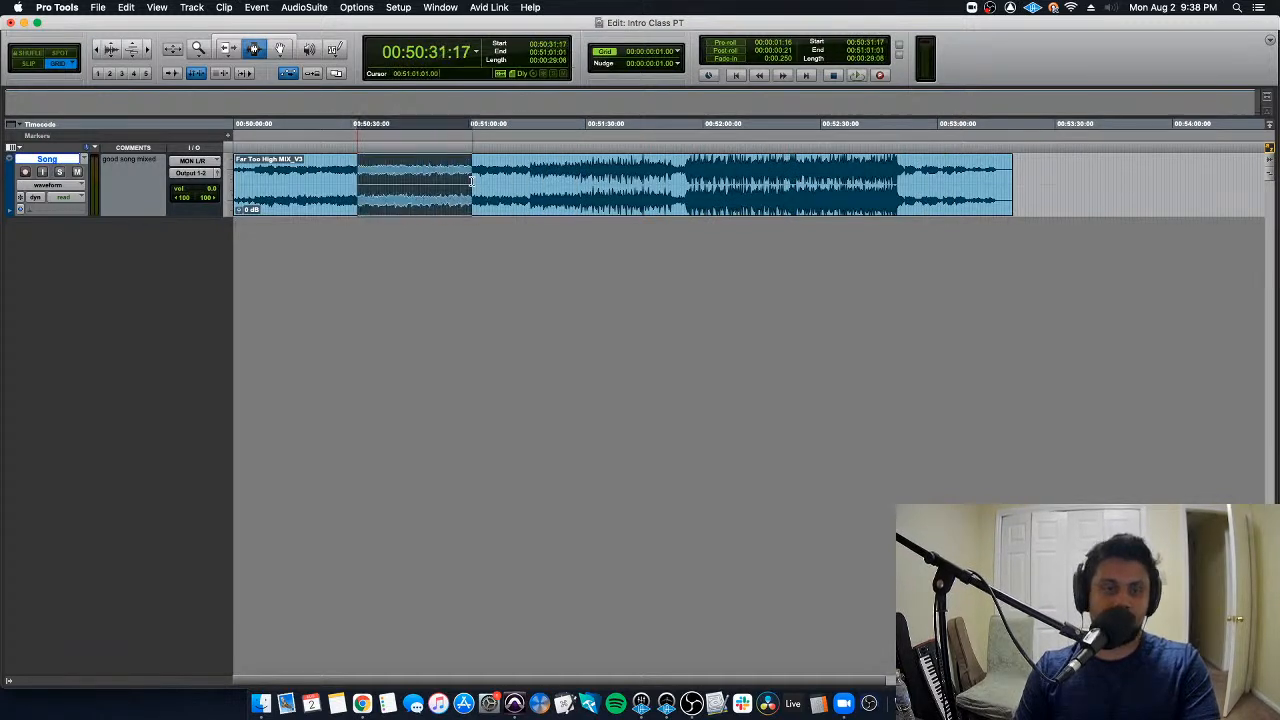
pyautogui.press('Delete')
pyautogui.click(590, 165)
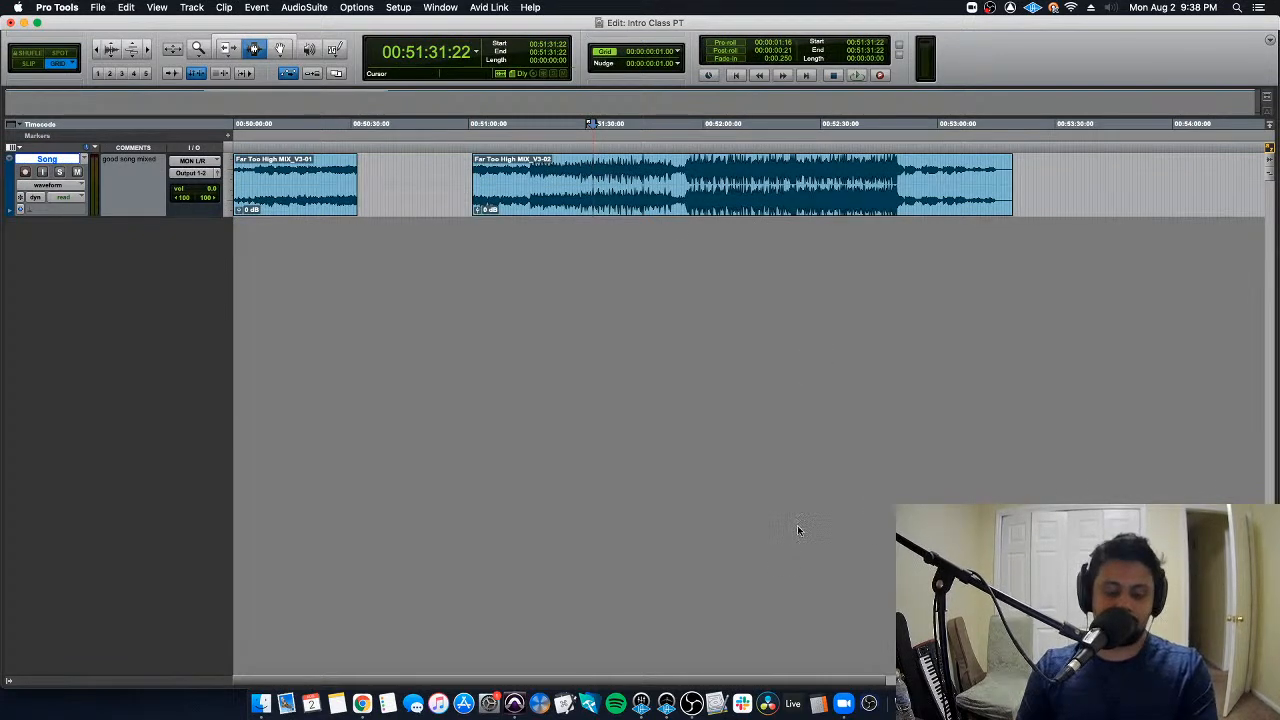
pyautogui.press('super+z')
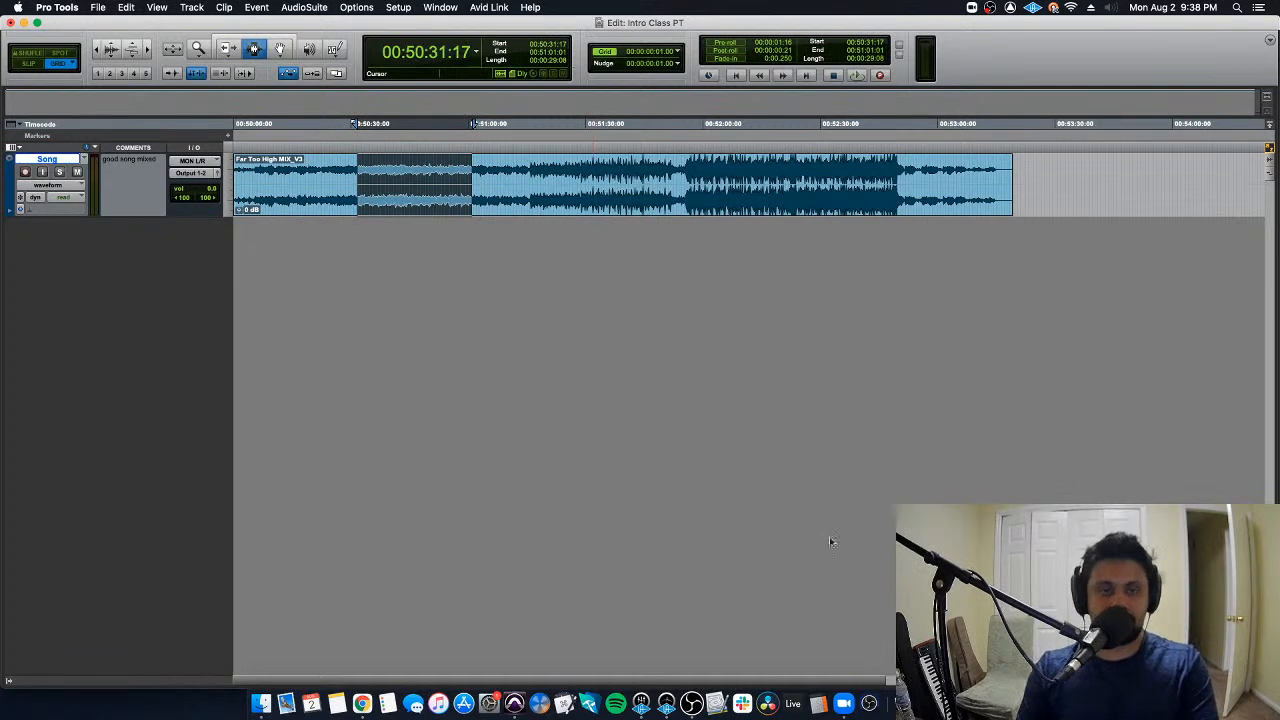
pyautogui.click(410, 170)
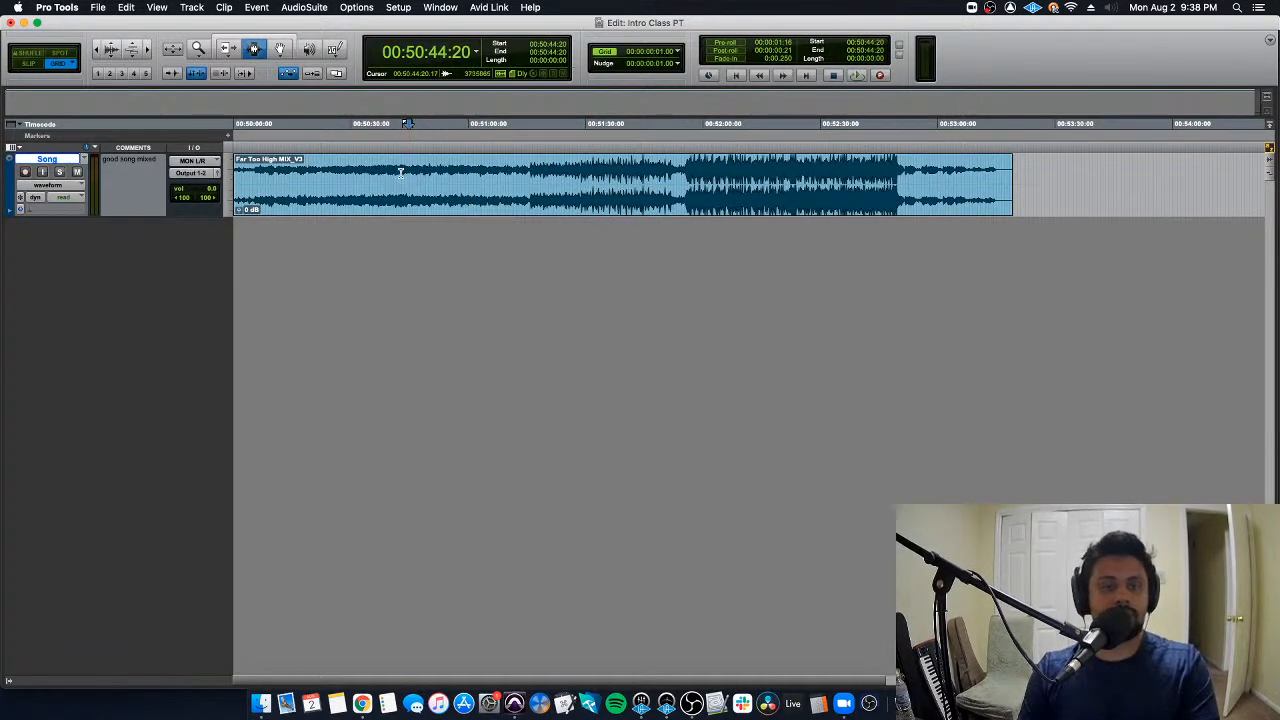
# - Try the Trim tool on the clip's start and end edges, keeping the clip at its full length
pyautogui.click(229, 50)
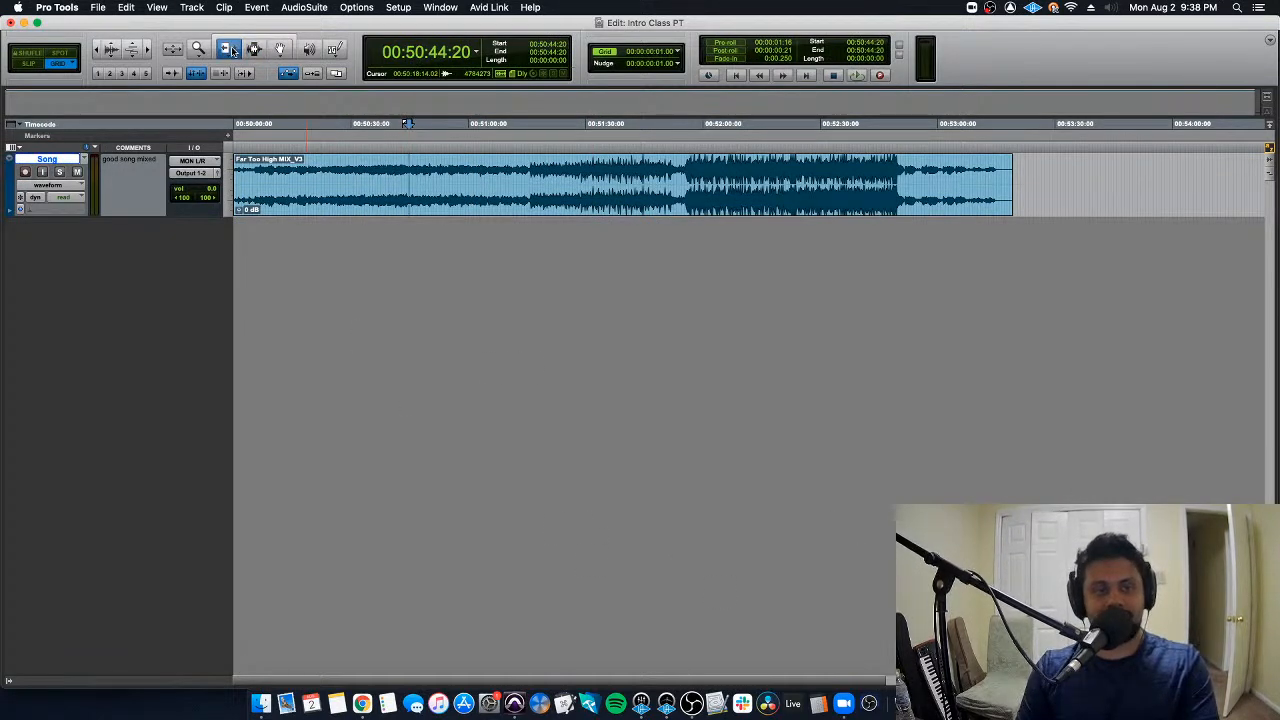
pyautogui.click(270, 178)
pyautogui.moveTo(270, 178); pyautogui.dragTo(234, 186)
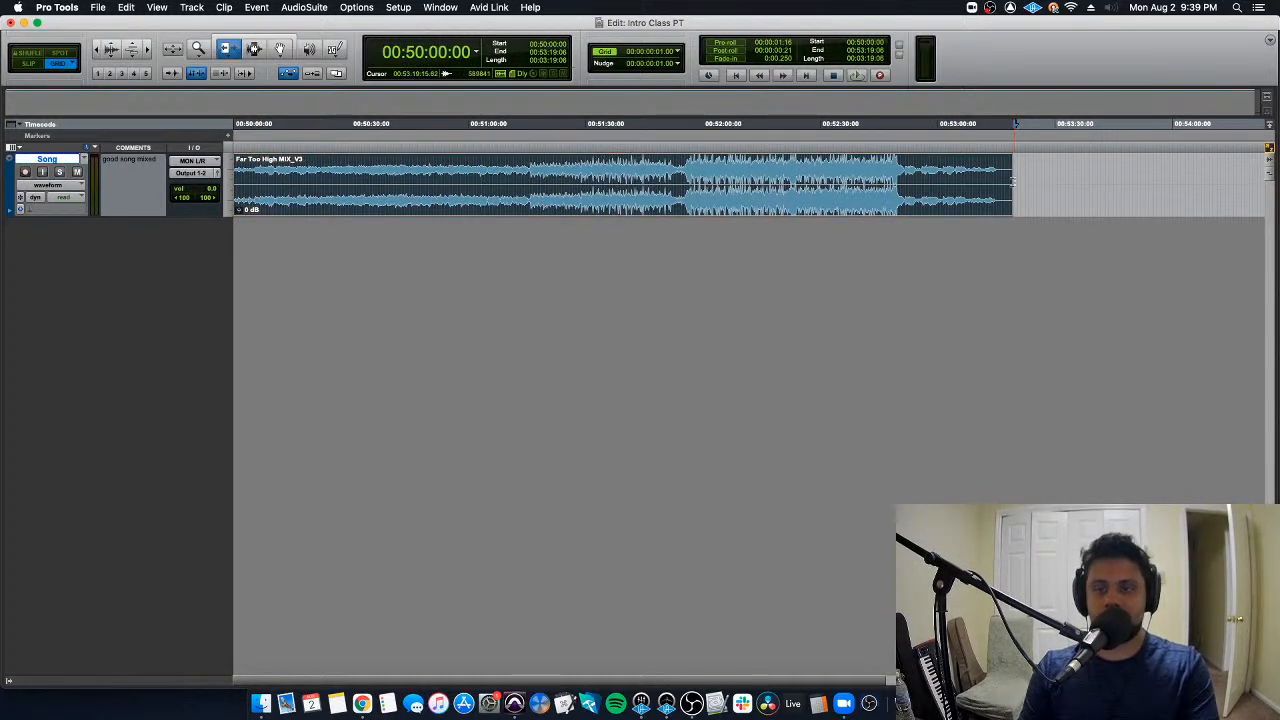
pyautogui.moveTo(1009, 180); pyautogui.dragTo(1050, 198)
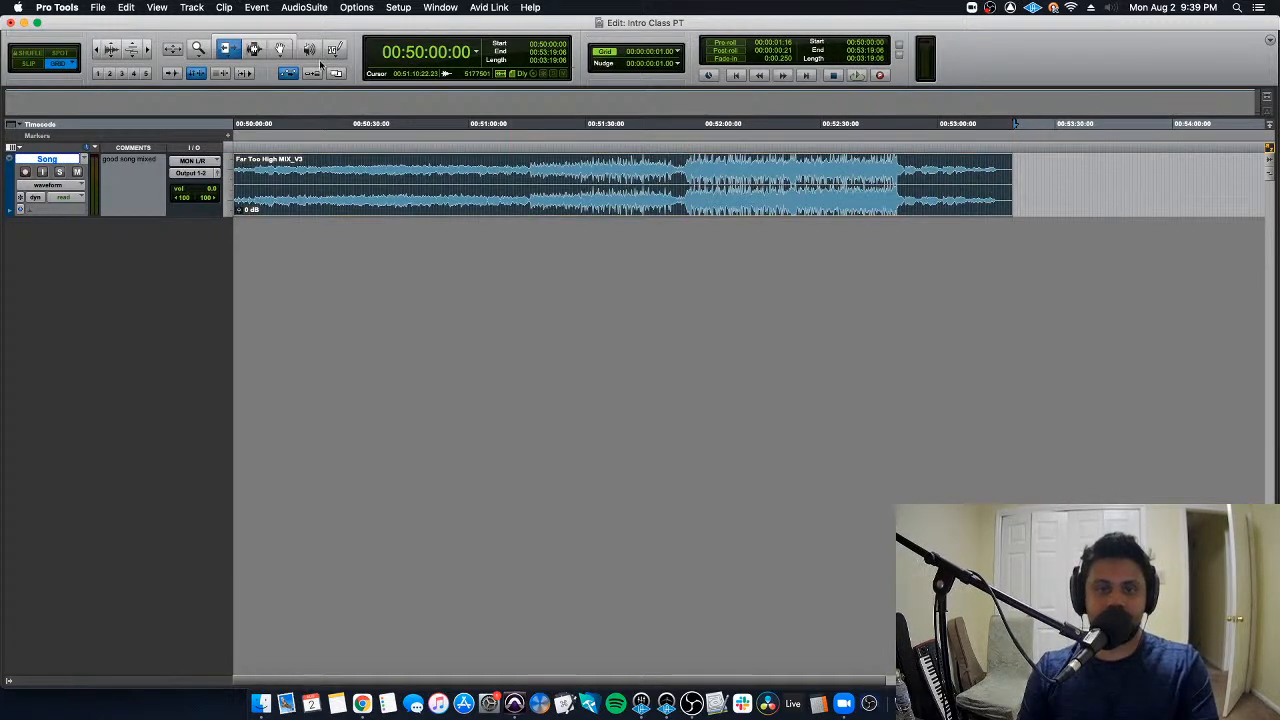
# - Switch repeatedly between the Trim, Selector and Grabber tools, ending on the Selector
pyautogui.click(254, 48)
pyautogui.click(277, 48)
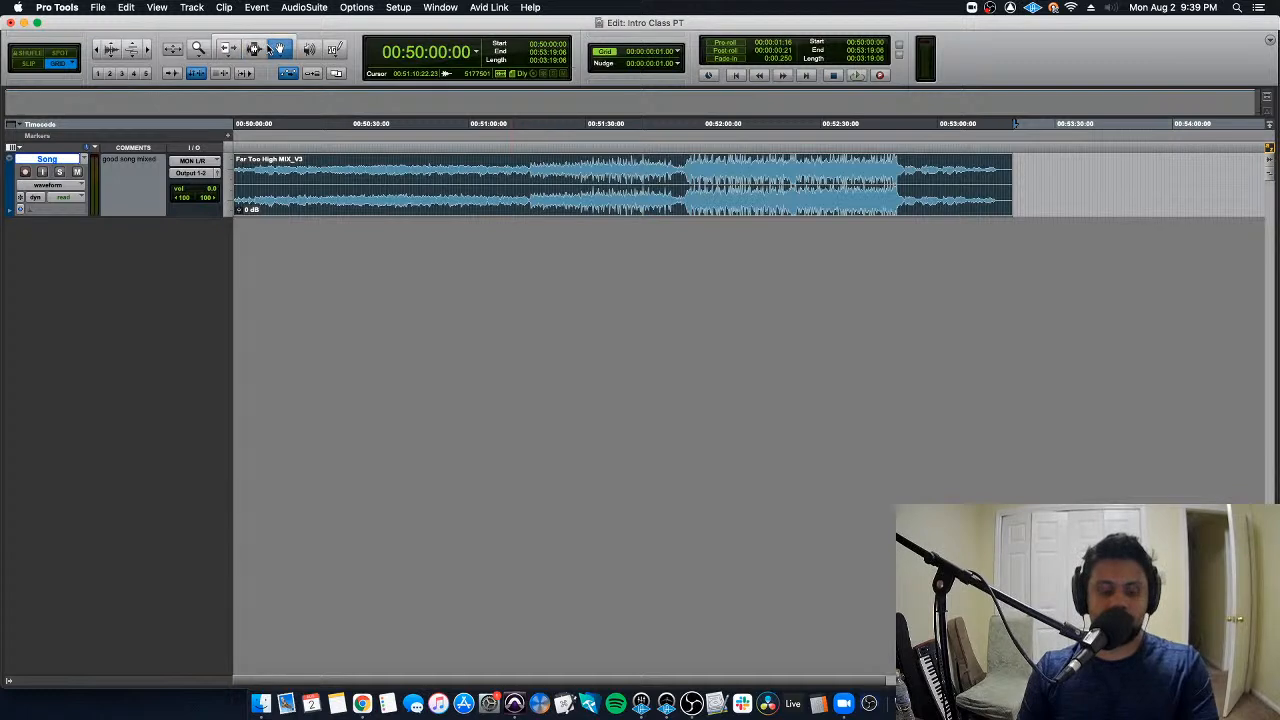
pyautogui.click(236, 48)
pyautogui.click(254, 48)
pyautogui.click(273, 48)
pyautogui.click(256, 48)
pyautogui.click(236, 48)
pyautogui.click(255, 48)
pyautogui.click(276, 49)
pyautogui.click(257, 49)
pyautogui.click(234, 48)
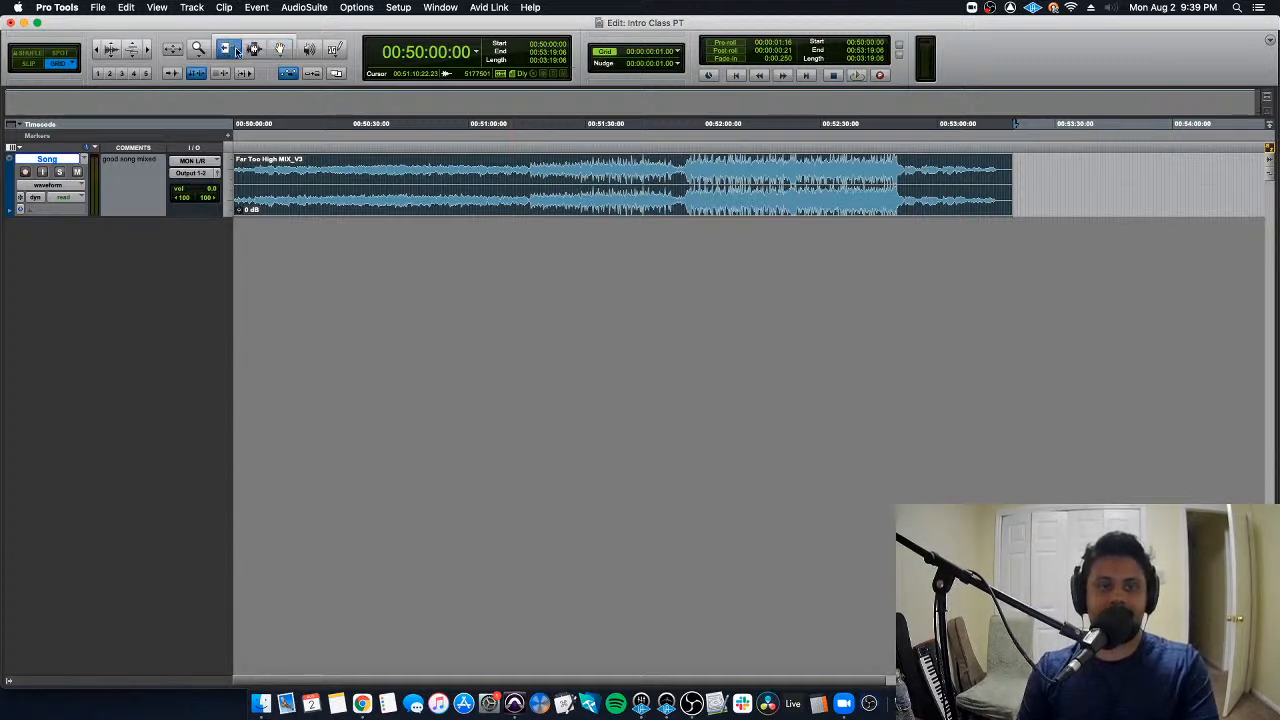
pyautogui.click(250, 47)
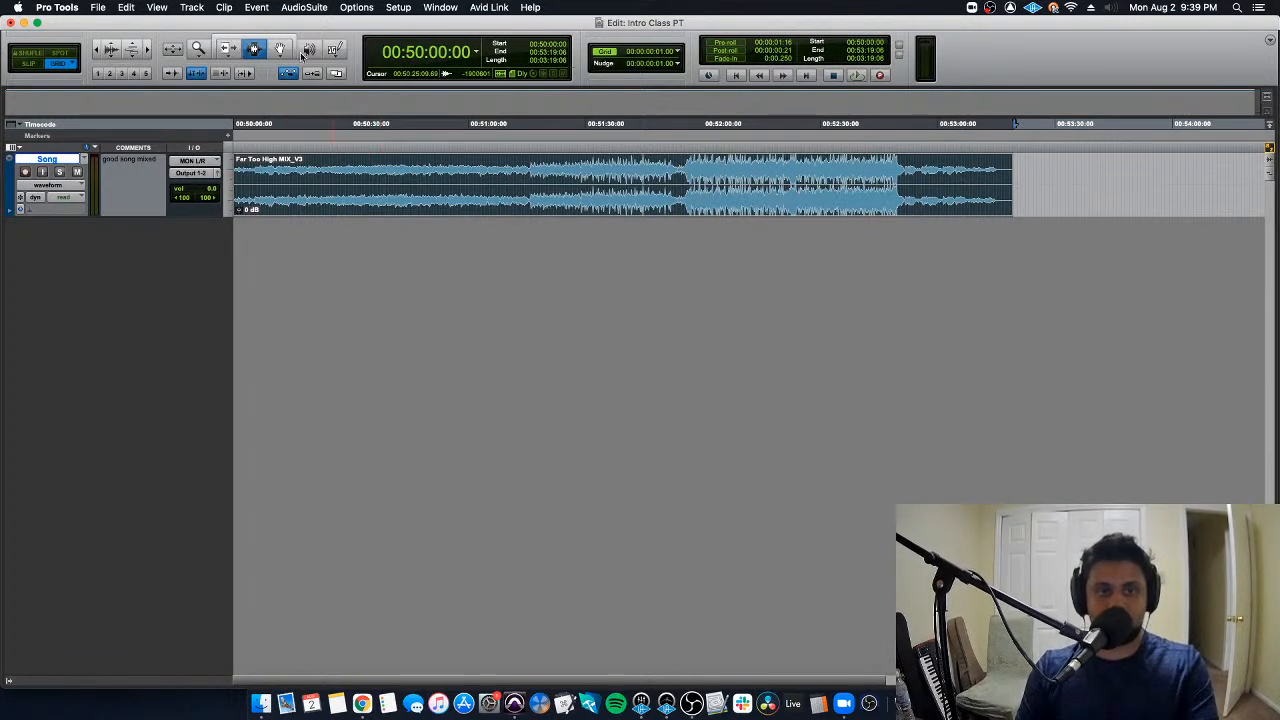
# - Cycle through the Zoomer, Trim, Selector and Grabber tools in order, leaving the Grabber active
pyautogui.press('F5')
pyautogui.press('F6')
pyautogui.press('F7')
pyautogui.press('F8')
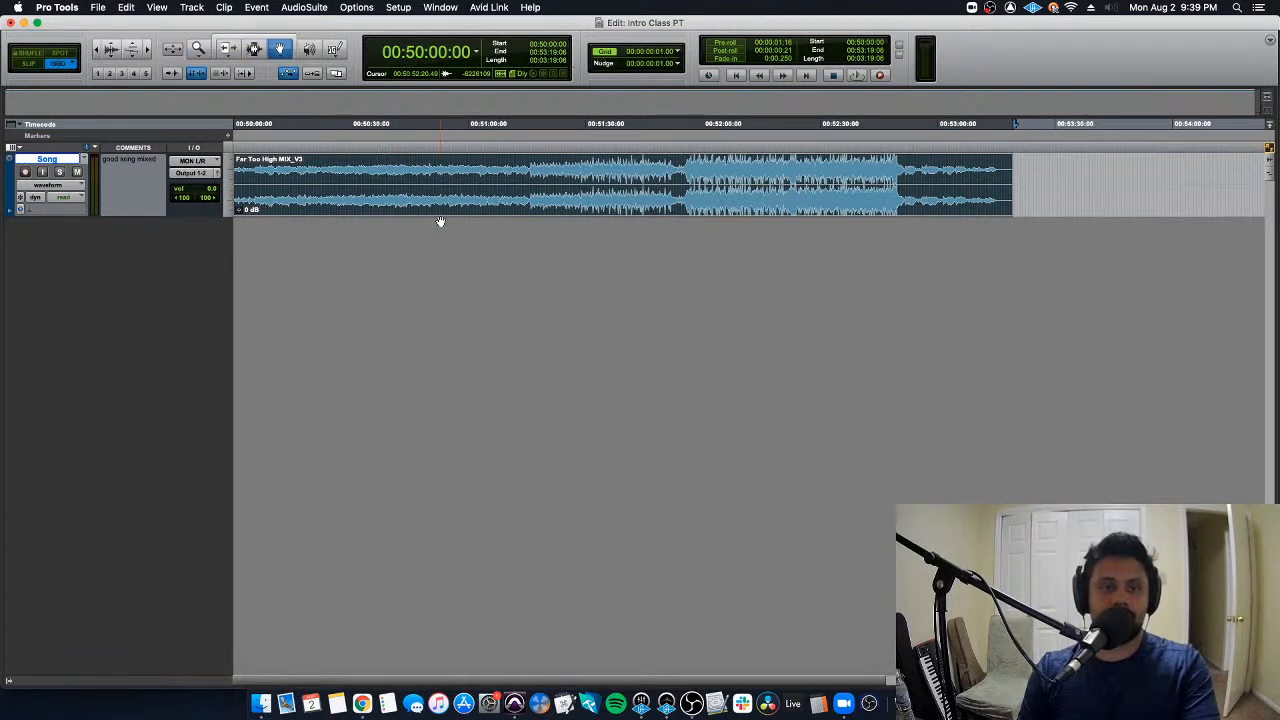
# - Activate the Scrubber, then switch repeatedly between the Trim, Grabber and Selector tools, ending on the Trim tool
pyautogui.press('F9')
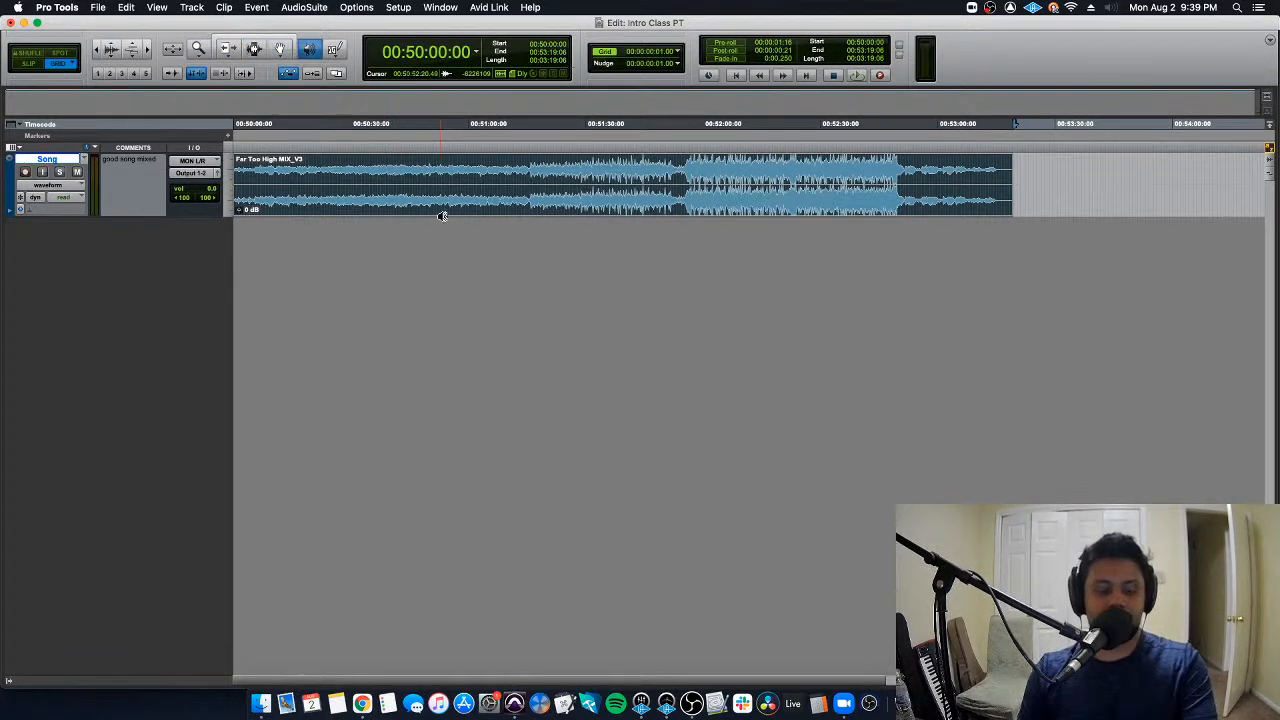
pyautogui.press('F6')
pyautogui.press('F8')
pyautogui.press('F7')
pyautogui.press('F6')
pyautogui.press('F8')
pyautogui.press('F6')
pyautogui.press('F8')
pyautogui.press('F6')
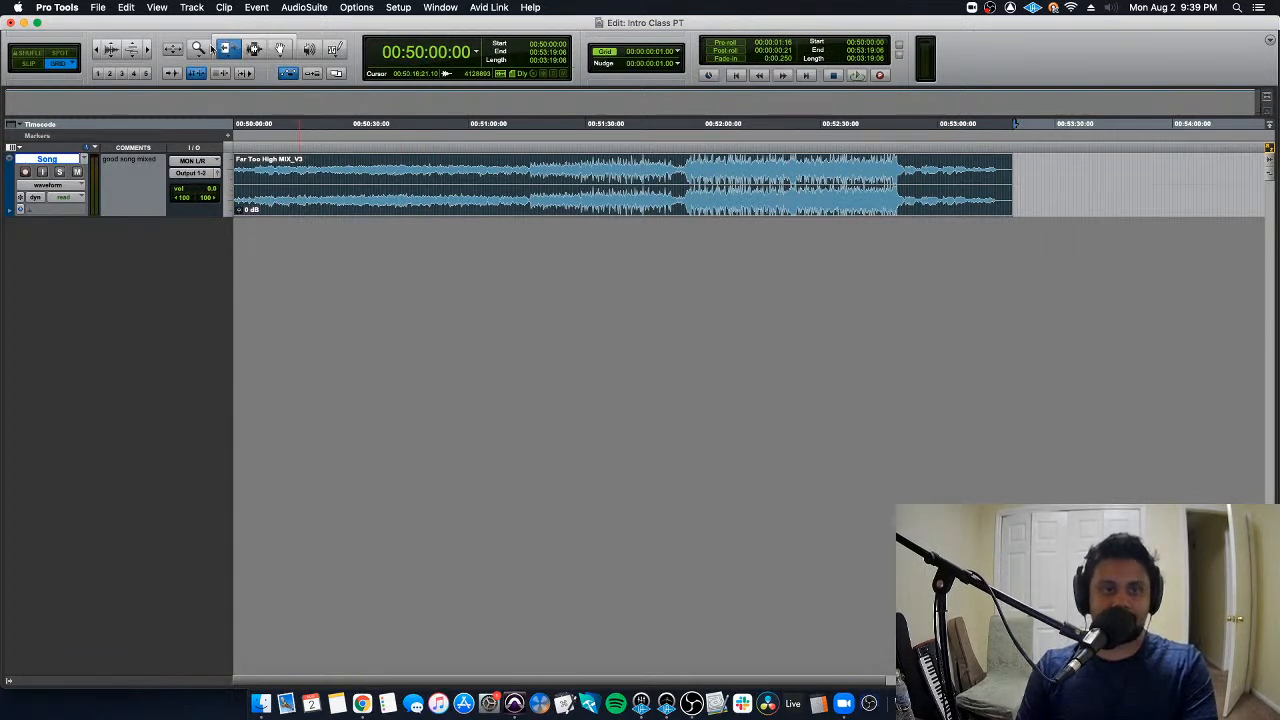
# - Activate the Smart tool and use its Selector function to mark a range, leaving the edit cursor at 00:51:09:09 in the clip
pyautogui.click(266, 40)
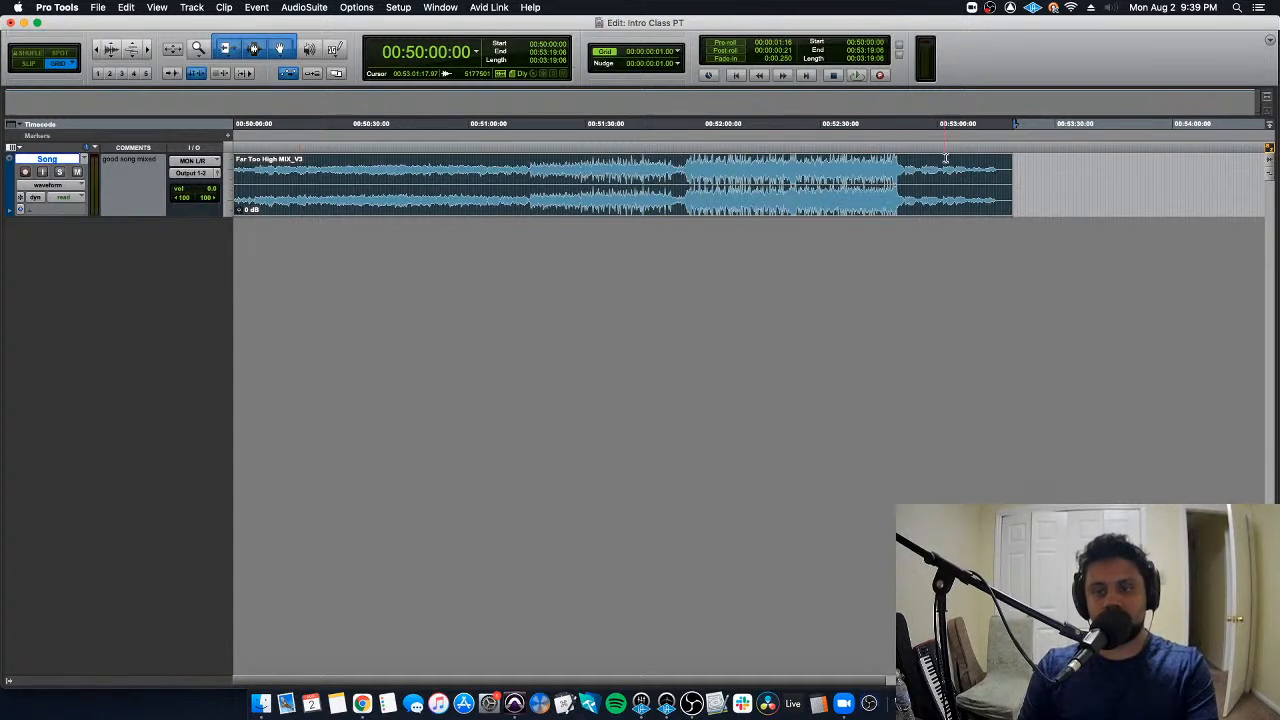
pyautogui.click(1097, 185)
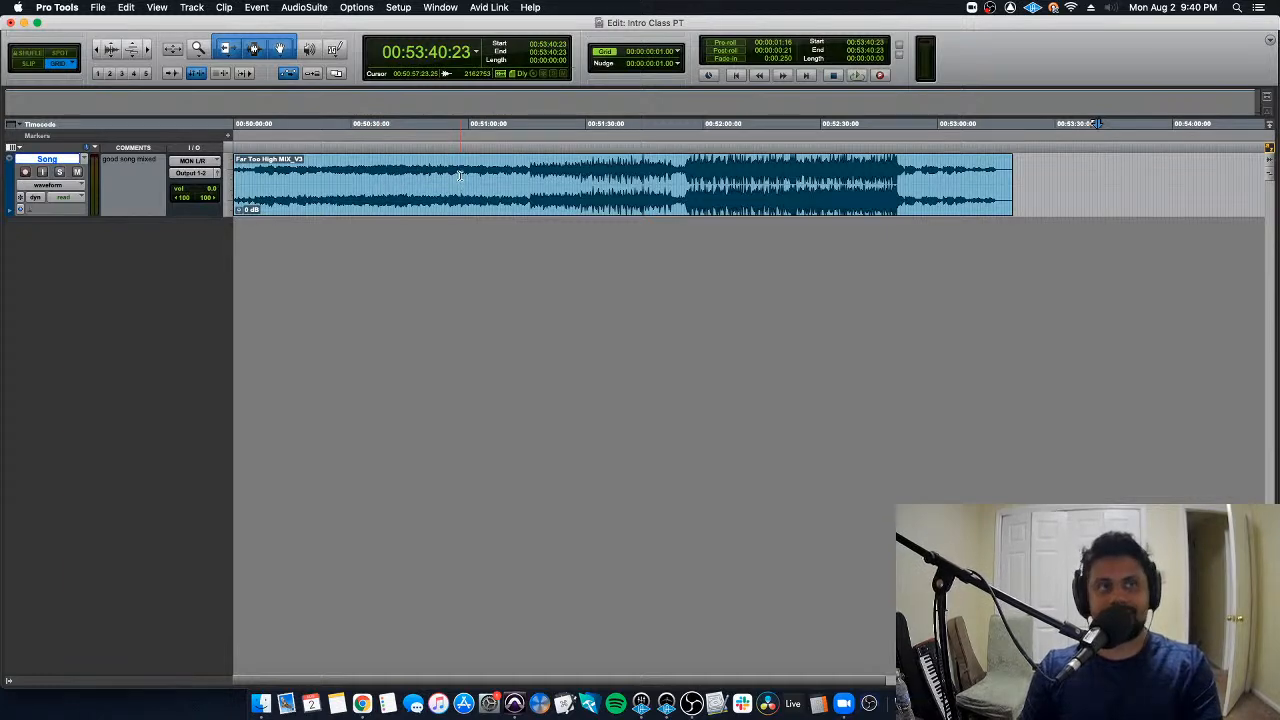
pyautogui.moveTo(460, 177); pyautogui.dragTo(576, 170)
pyautogui.click(517, 170)
pyautogui.click(504, 173)
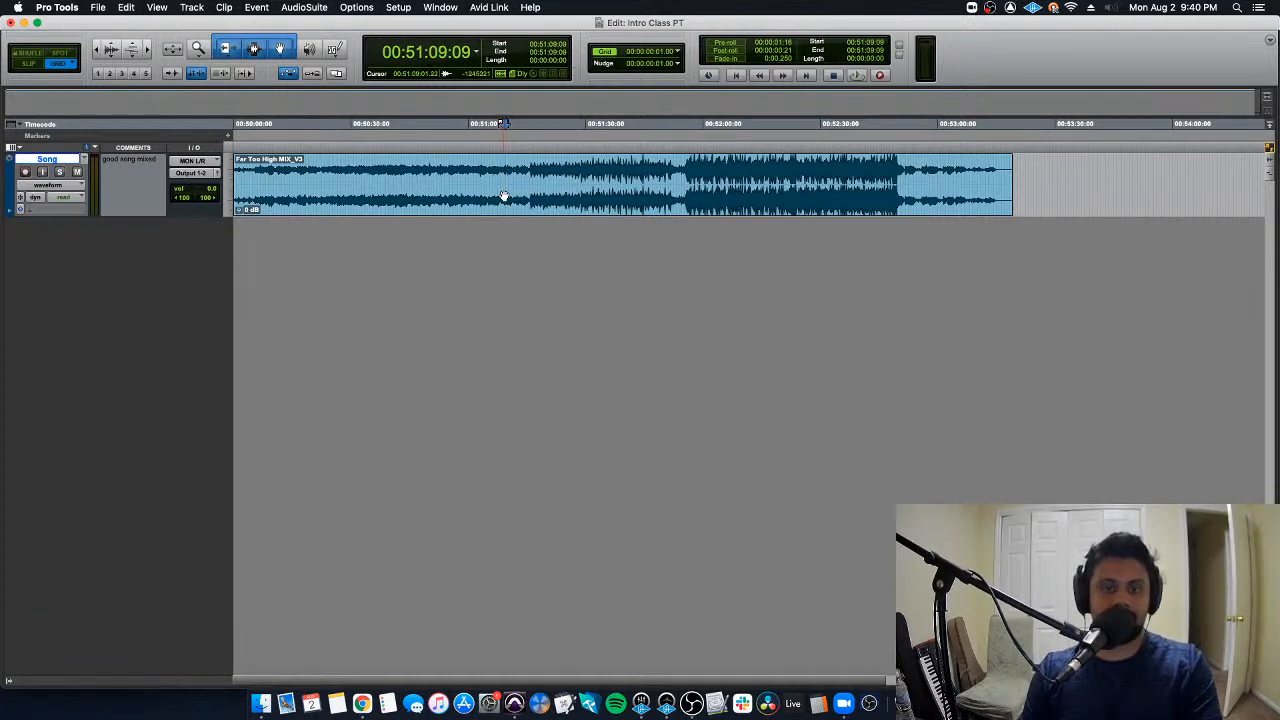
# - Select the entire Far Too High MIX_V3 clip using the Smart tool's Grabber function in the clip's lower half
pyautogui.doubleClick(504, 195)
pyautogui.press('Return')
pyautogui.moveTo(508, 203); pyautogui.dragTo(477, 203)
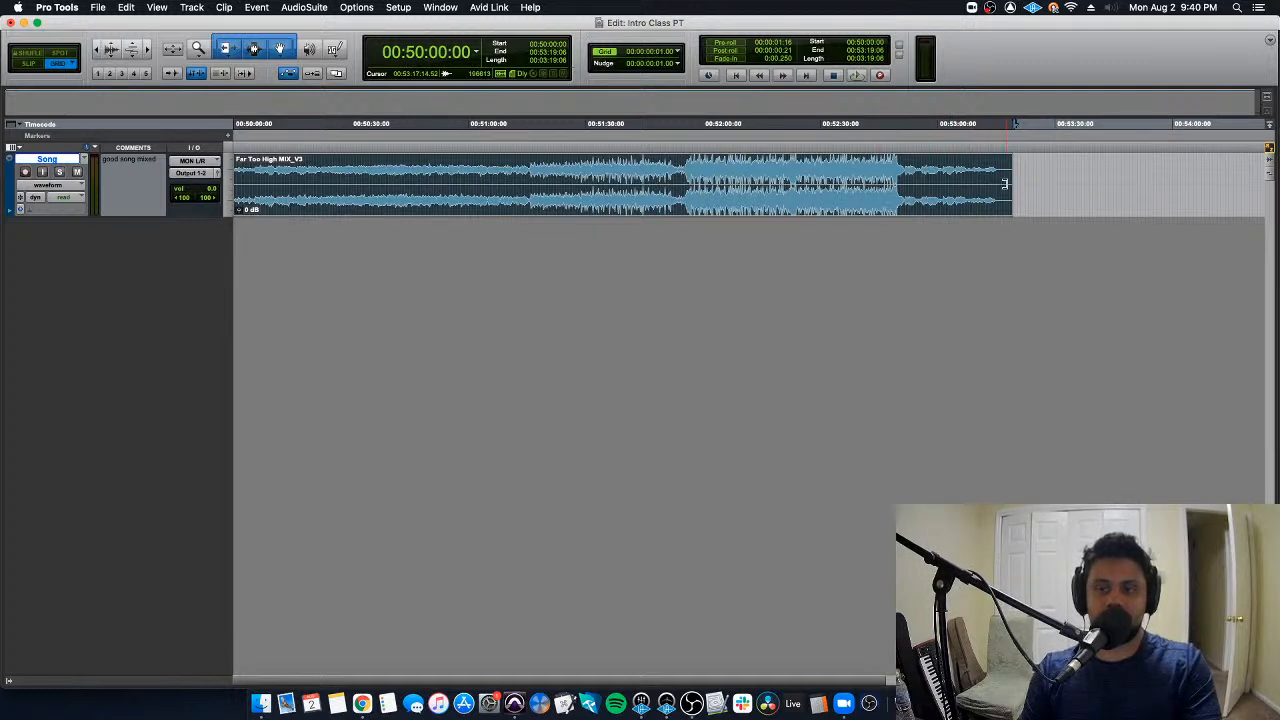
# - Try the Smart tool's Trim function on both clip edges, keeping the full length, and place the edit cursor at 00:50:52:00
pyautogui.moveTo(1005, 184); pyautogui.dragTo(1042, 188)
pyautogui.moveTo(240, 178)
pyautogui.mouseDown()
pyautogui.moveTo(366, 175)
pyautogui.moveTo(235, 175)
pyautogui.mouseUp()
pyautogui.click(422, 160)
pyautogui.doubleClick(422, 160)
pyautogui.click(436, 160)
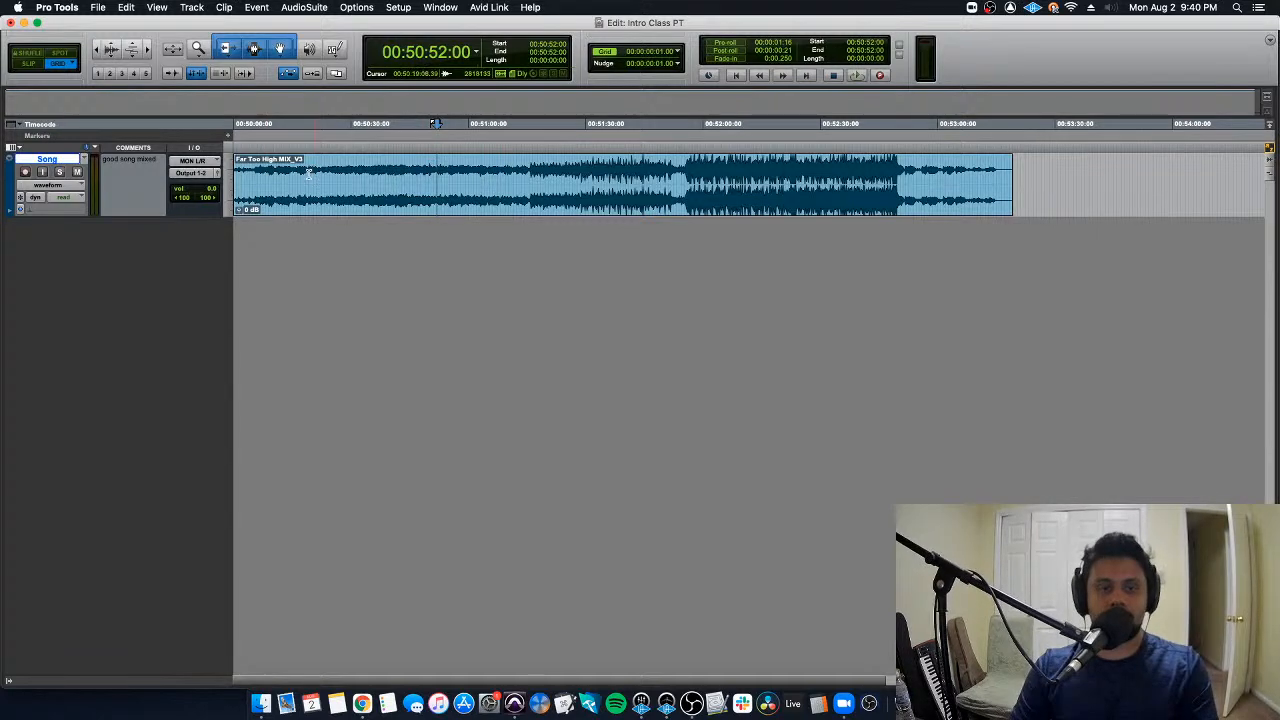
# - Use the Smart tool to trim the clip's start and cut out a section, then undo these edits
pyautogui.moveTo(236, 179); pyautogui.dragTo(296, 179)
pyautogui.moveTo(407, 175); pyautogui.dragTo(434, 207)
pyautogui.press('Delete')
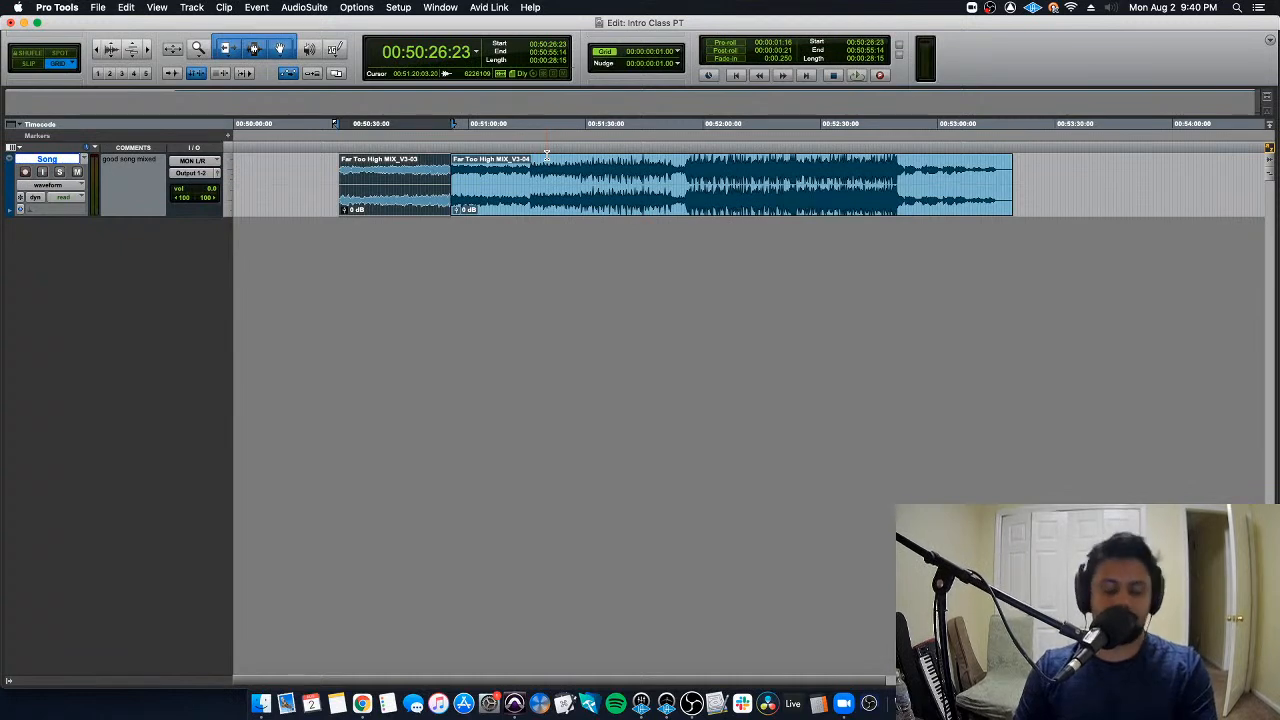
pyautogui.press('super+z')
pyautogui.press('super+z')
pyautogui.press('super+z')
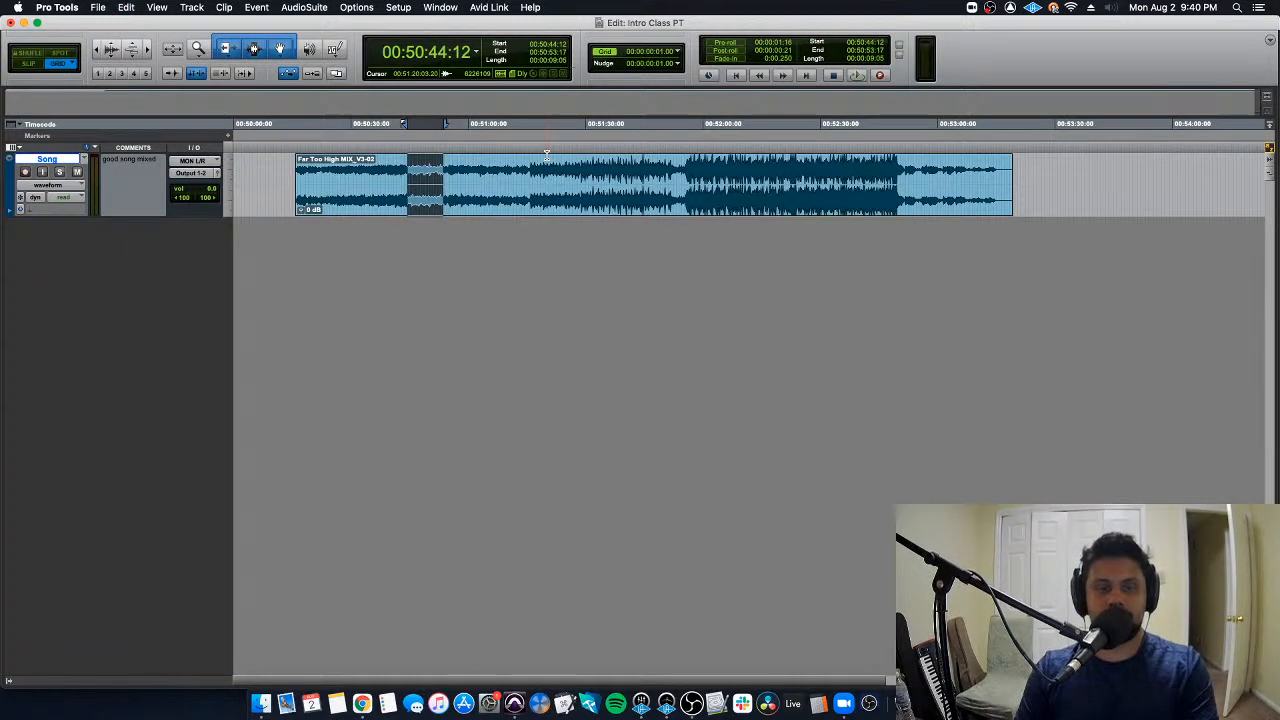
pyautogui.click(533, 163)
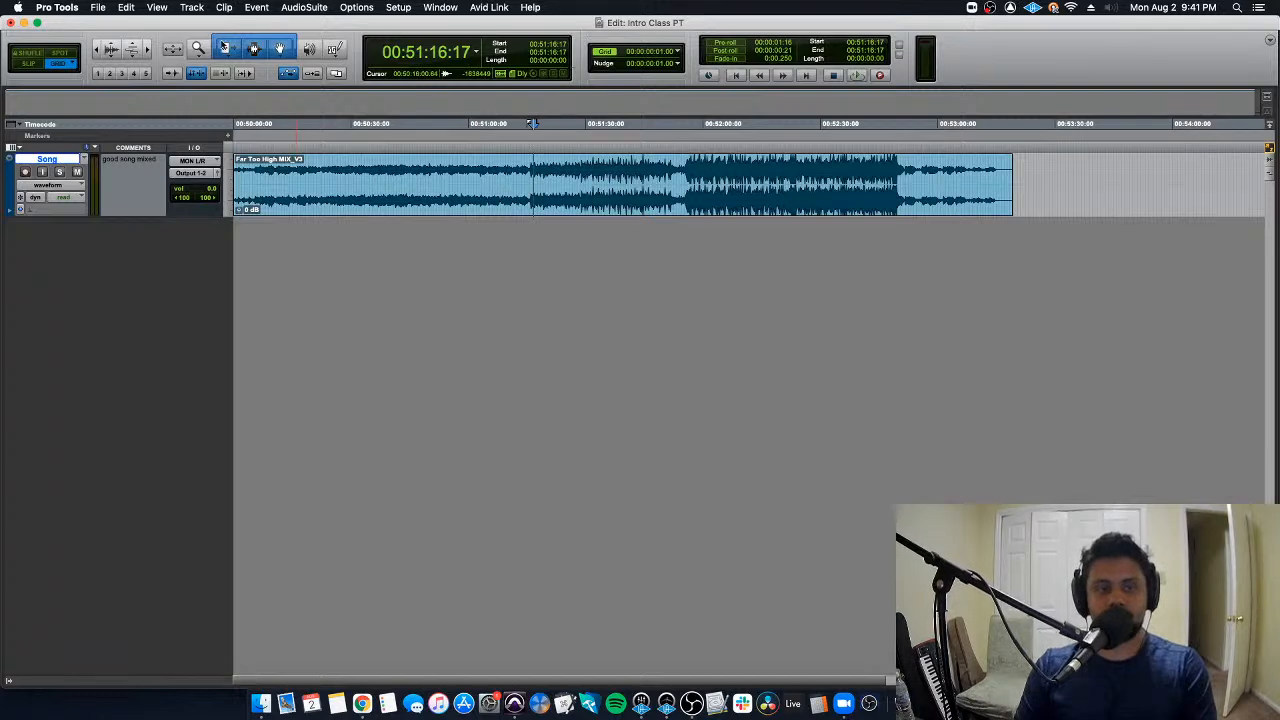
# - Switch between the individual Trim and Grabber tools and the Smart tool, ending with the Smart tool active
pyautogui.click(283, 48)
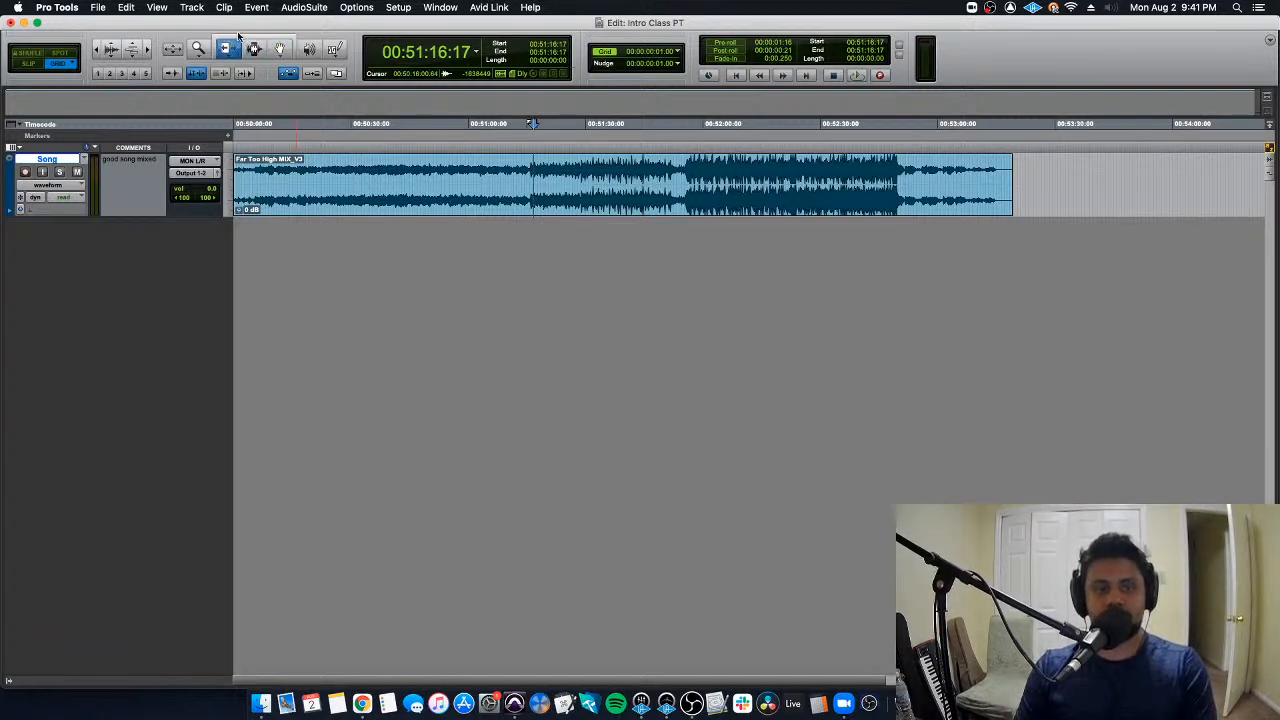
pyautogui.click(245, 38)
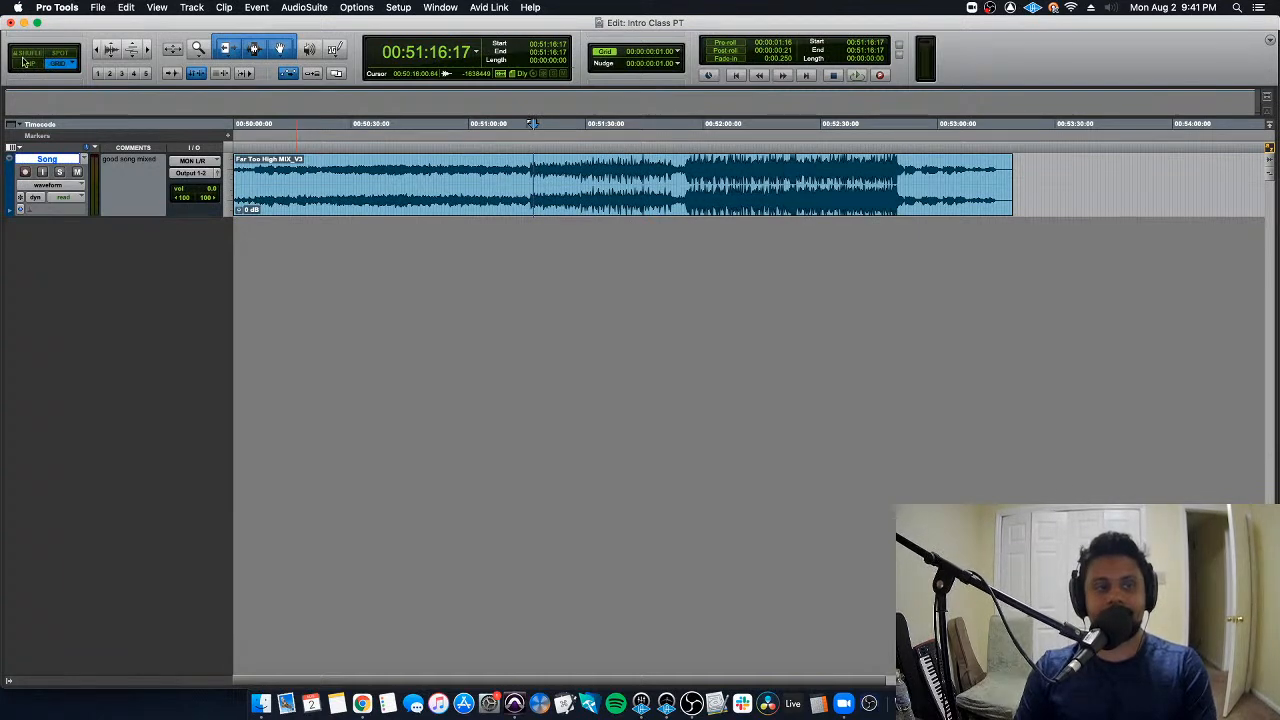
pyautogui.click(228, 50)
pyautogui.click(280, 49)
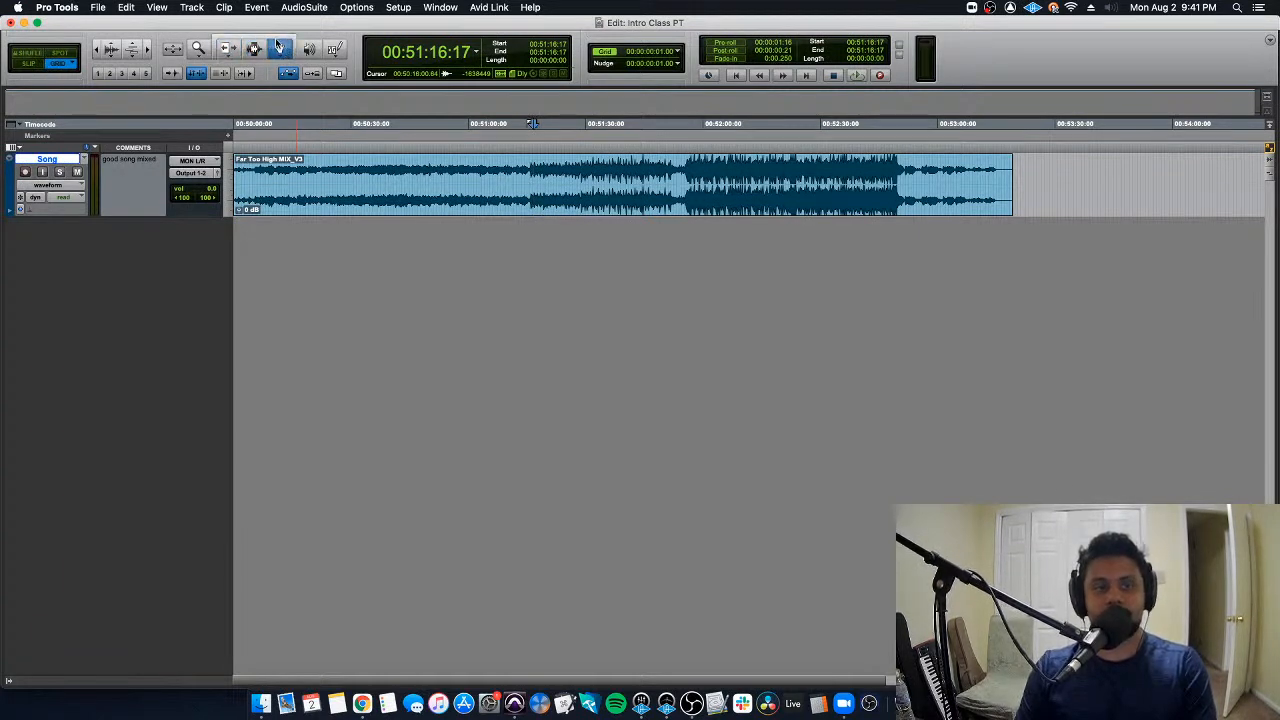
pyautogui.click(278, 43)
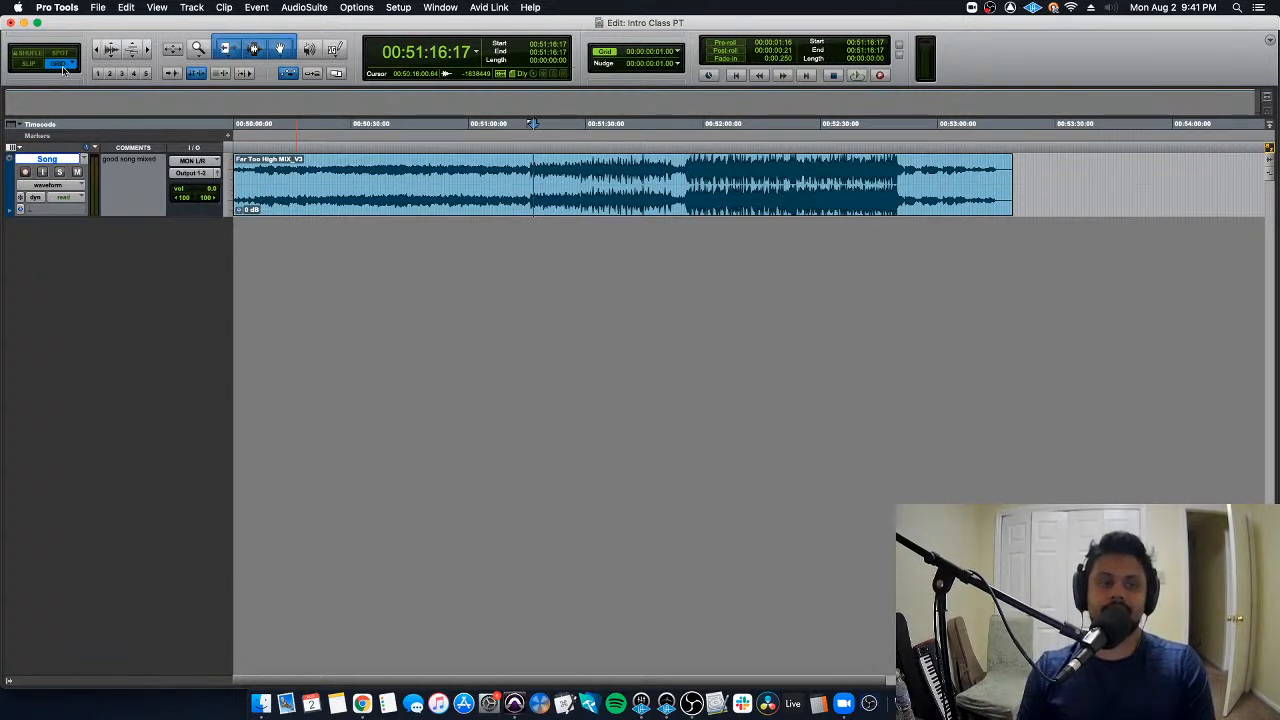
# - Switch the edit mode to Slip and back to Grid, then return the edit cursor to the session start
pyautogui.click(26, 64)
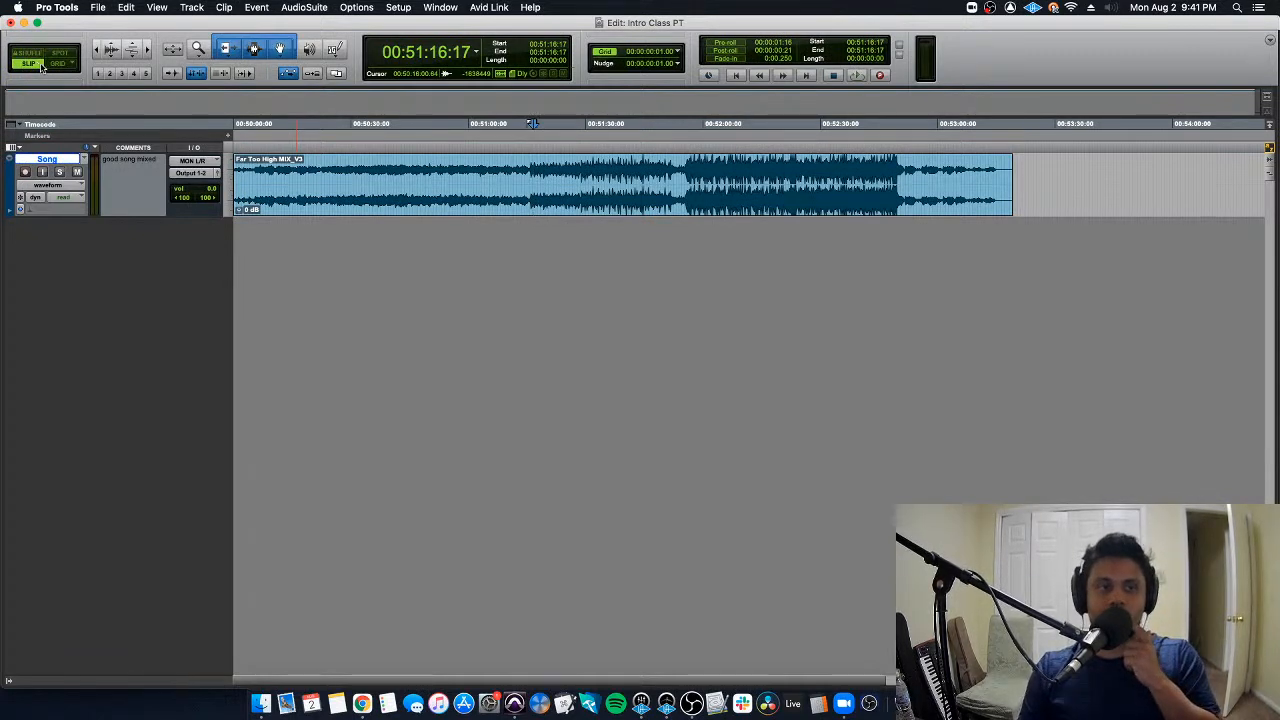
pyautogui.click(50, 66)
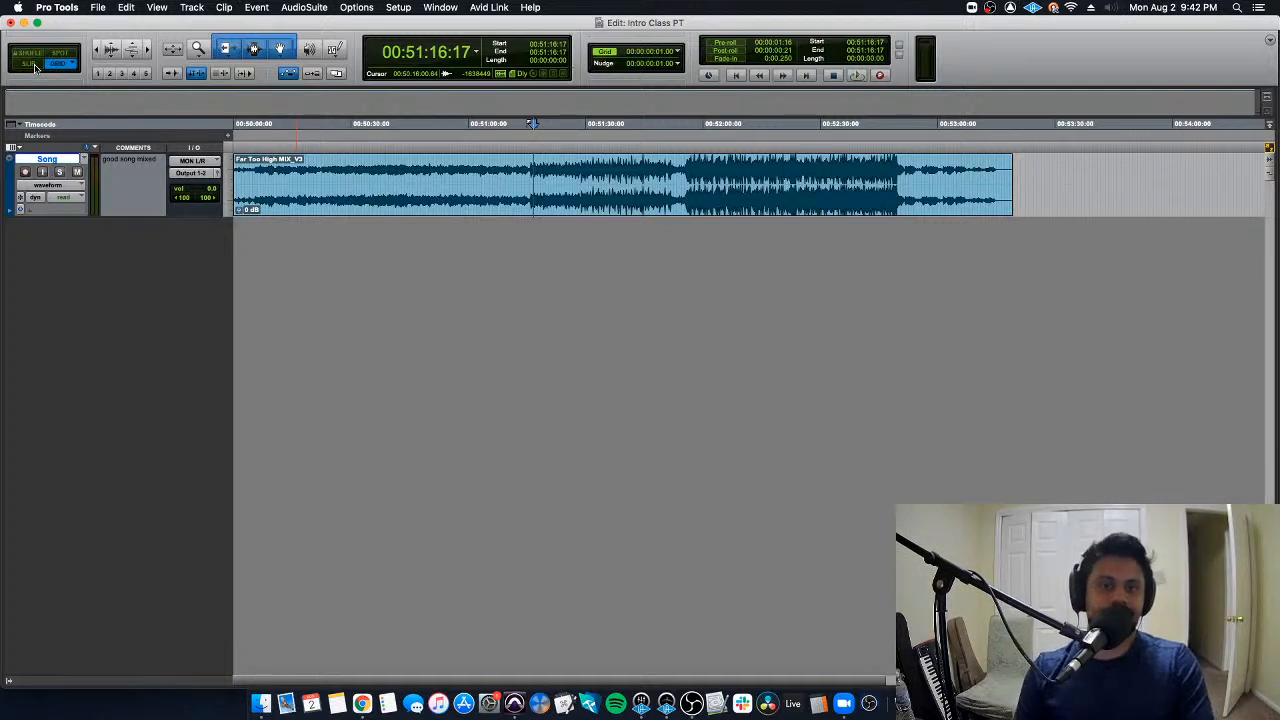
pyautogui.press('Return')
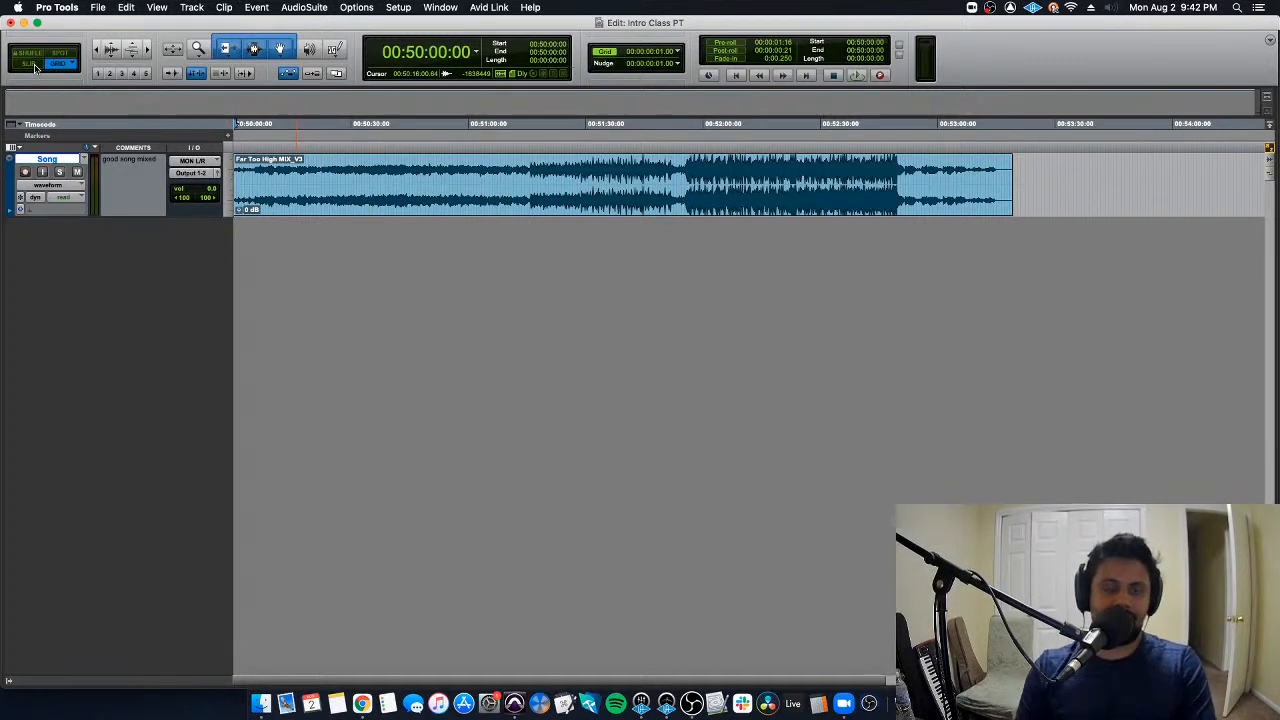
# - Switch to Finder and go back from the session's Audio Files folder to the work drive's top level
pyautogui.press('super+Tab')
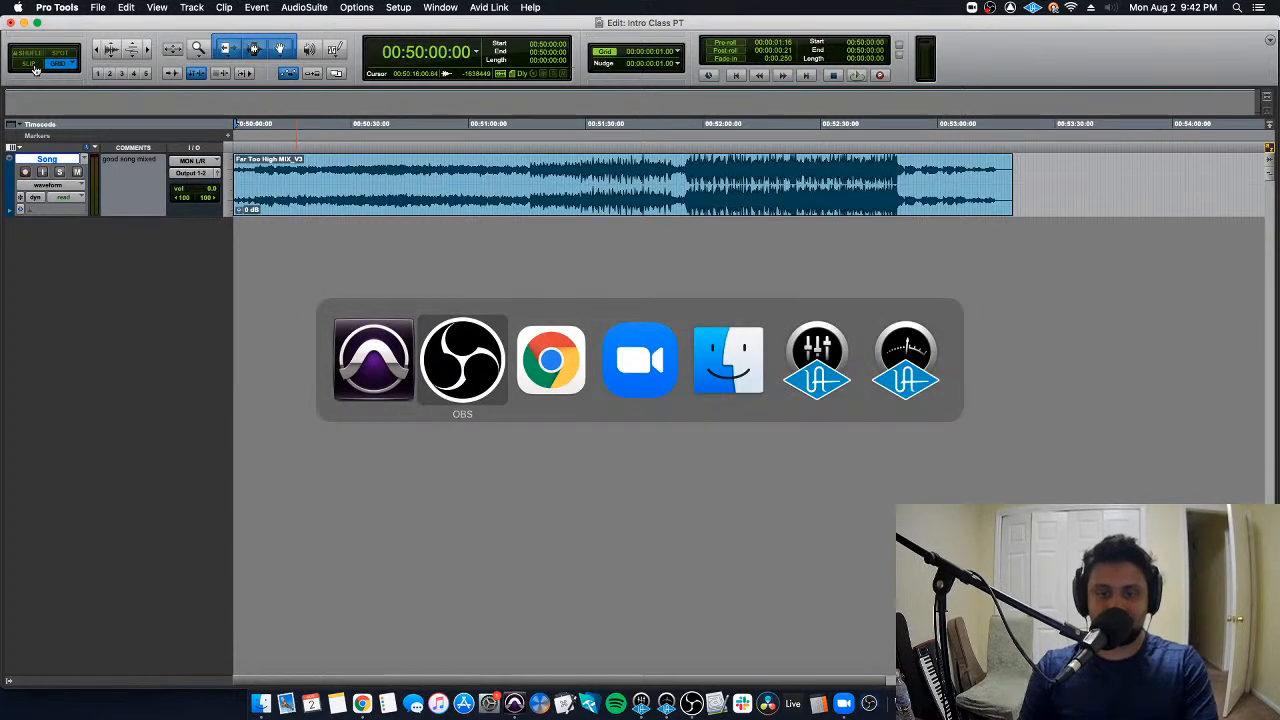
pyautogui.press('super+Tab')
pyautogui.press('super+Tab')
pyautogui.press('super+Tab')
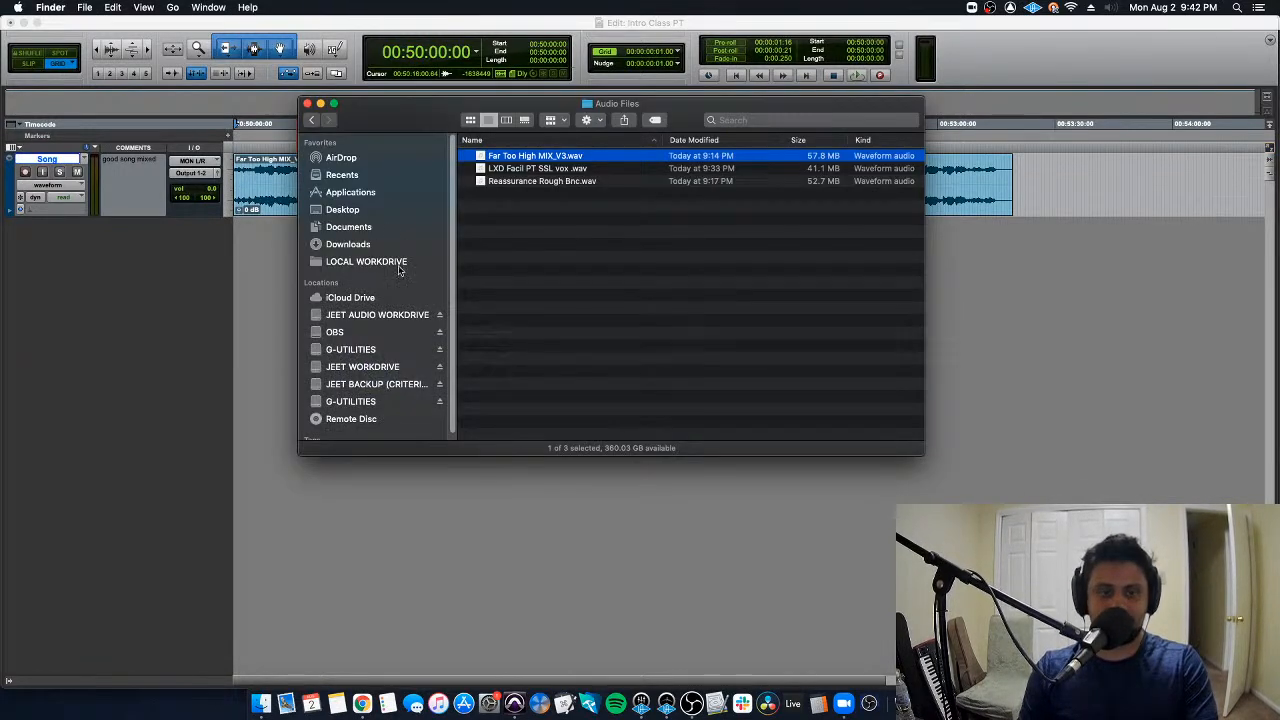
pyautogui.click(313, 120)
pyautogui.click(313, 120)
pyautogui.click(313, 120)
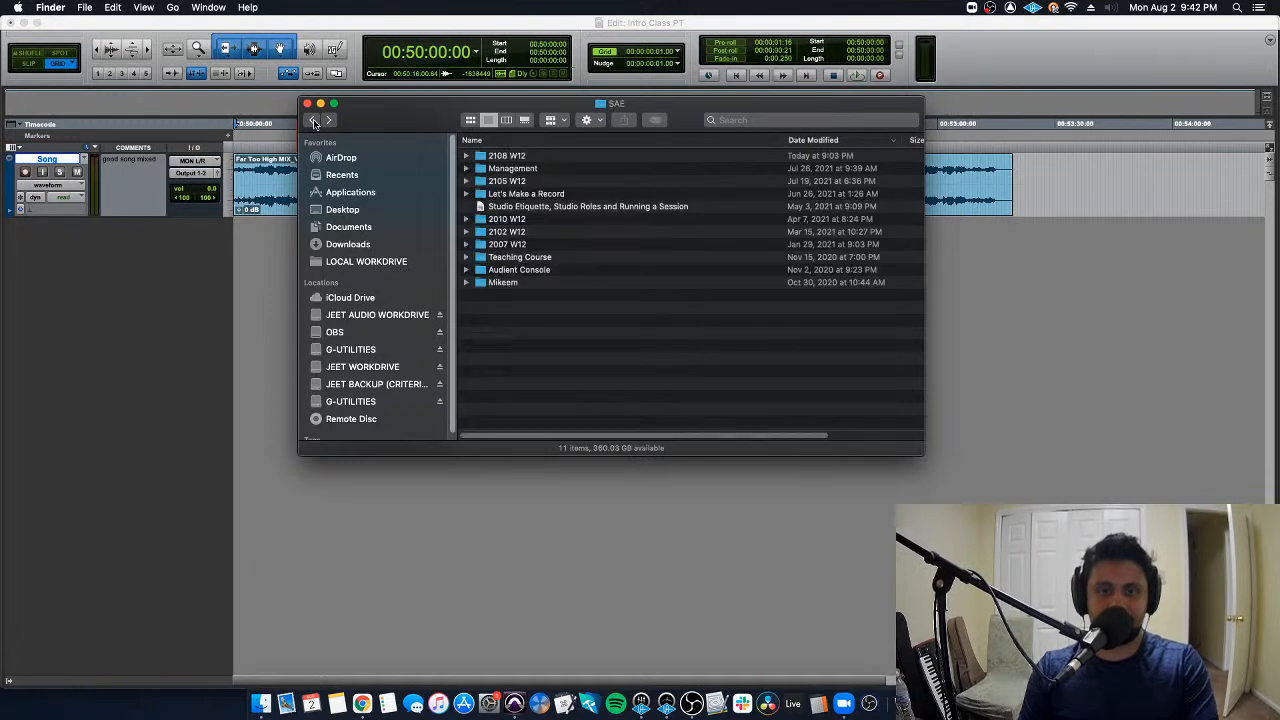
pyautogui.click(313, 120)
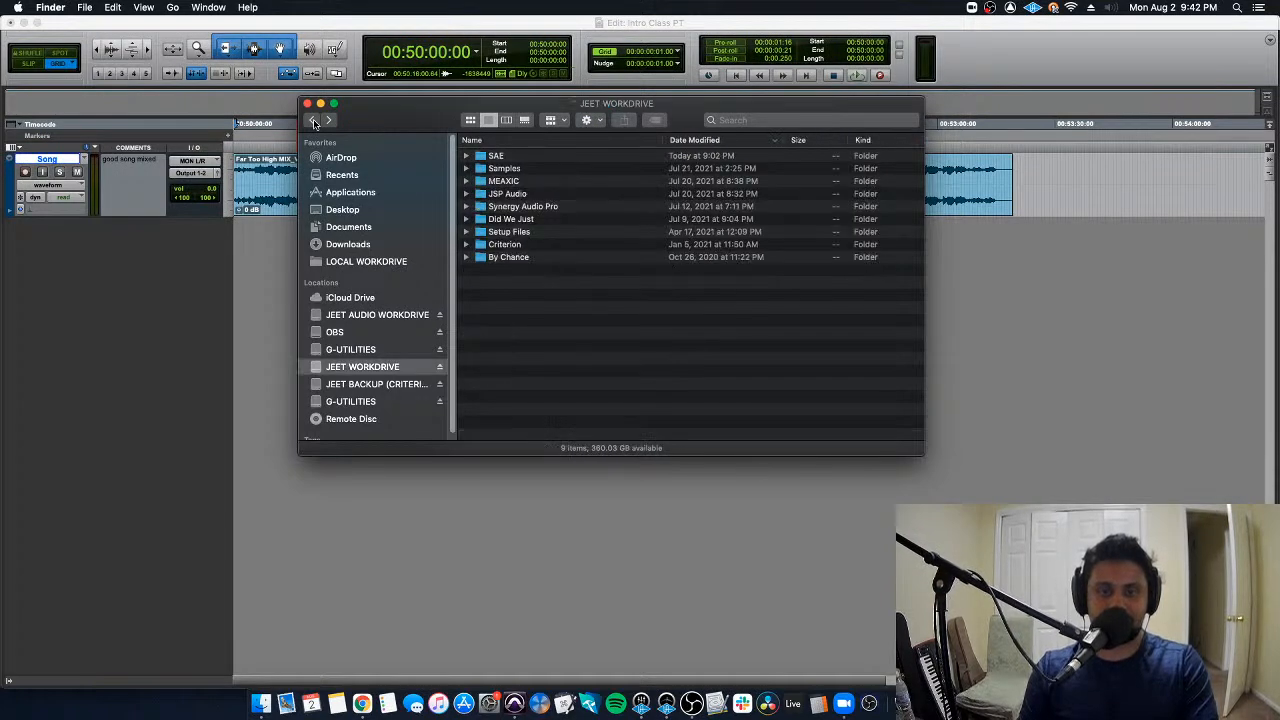
# - Open the JSP Audio folder and go through Far Too High (Quarantine Cover) to the Far Too High (Quarantine Cover) PT session folder
pyautogui.doubleClick(528, 193)
pyautogui.doubleClick(548, 193)
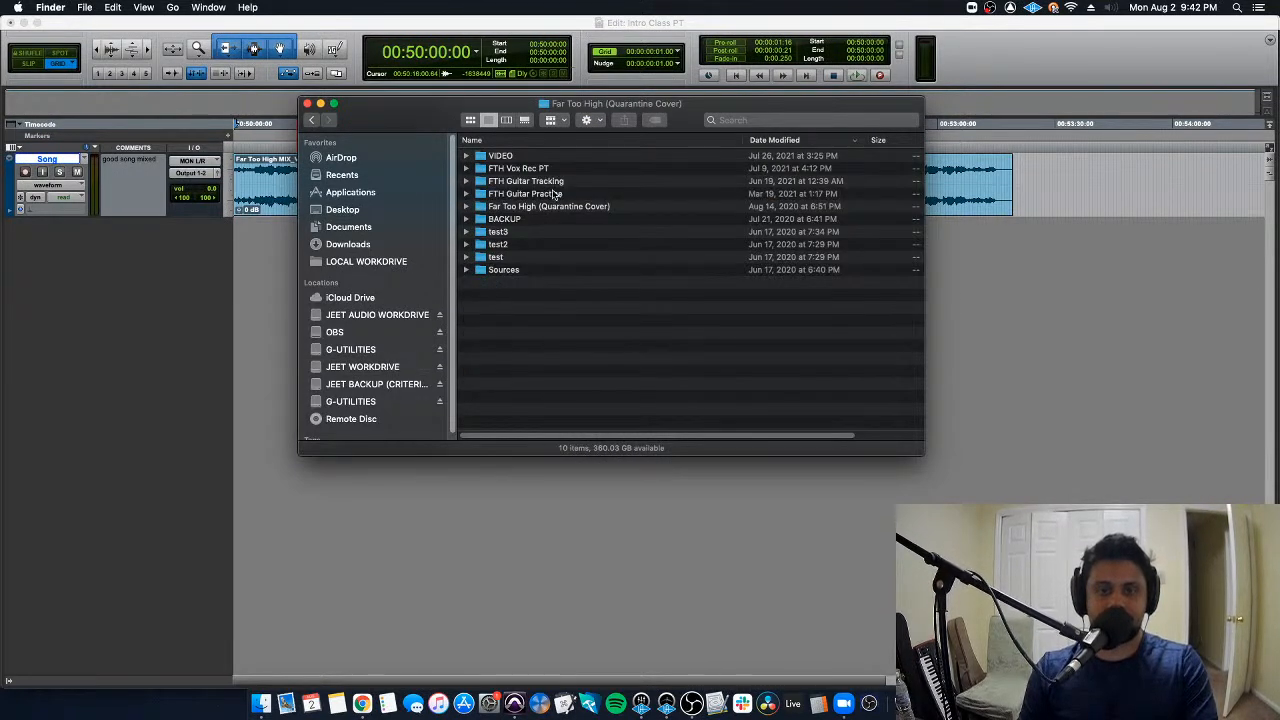
pyautogui.doubleClick(550, 207)
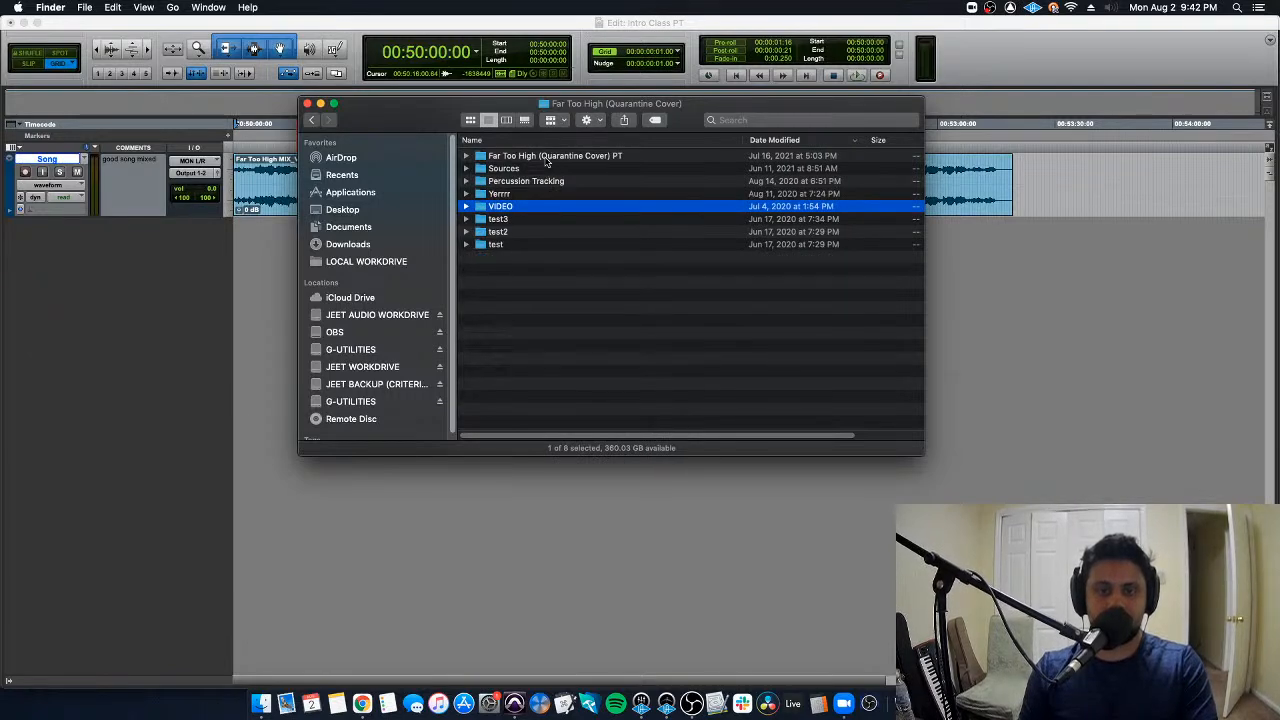
pyautogui.doubleClick(545, 158)
pyautogui.scroll(-5, 540, 205)
pyautogui.scroll(5, 540, 230)
# - Open the session's Bounced Files folder and look through the list of bounced mixes
pyautogui.click(536, 181)
pyautogui.doubleClick(536, 183)
pyautogui.scroll(-5, 527, 262)
pyautogui.scroll(5, 601, 332)
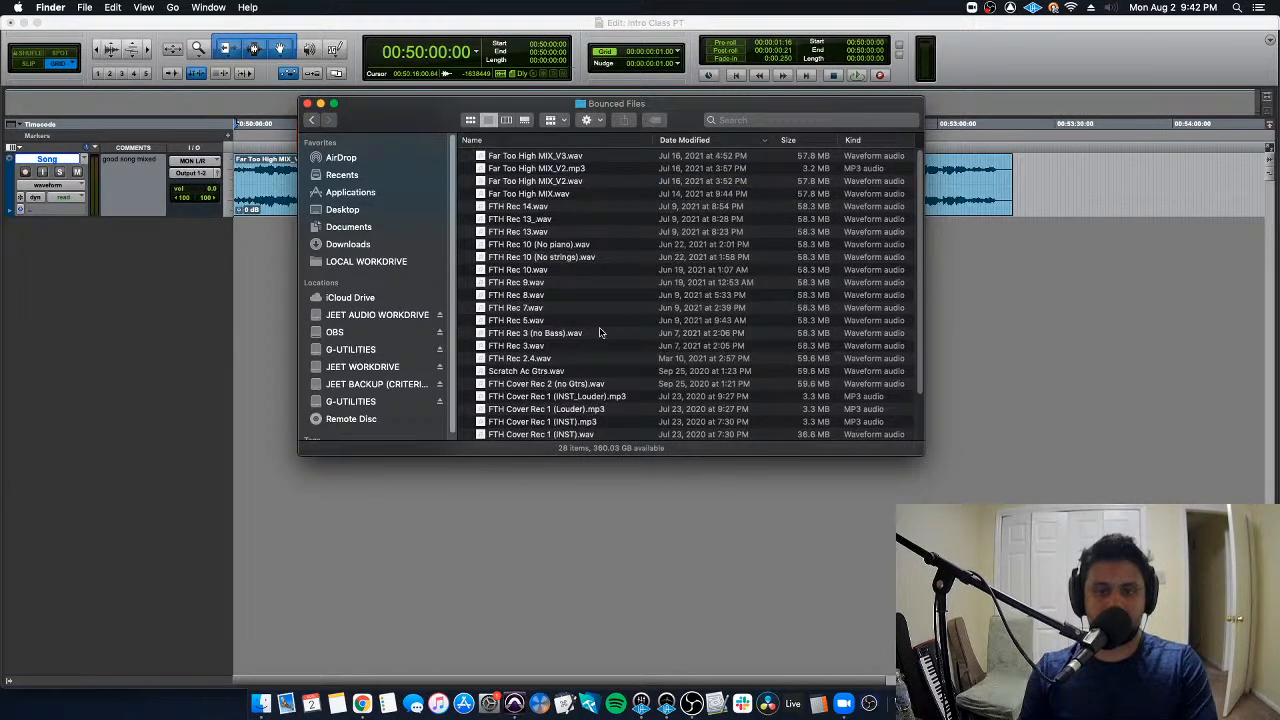
pyautogui.scroll(-3, 600, 332)
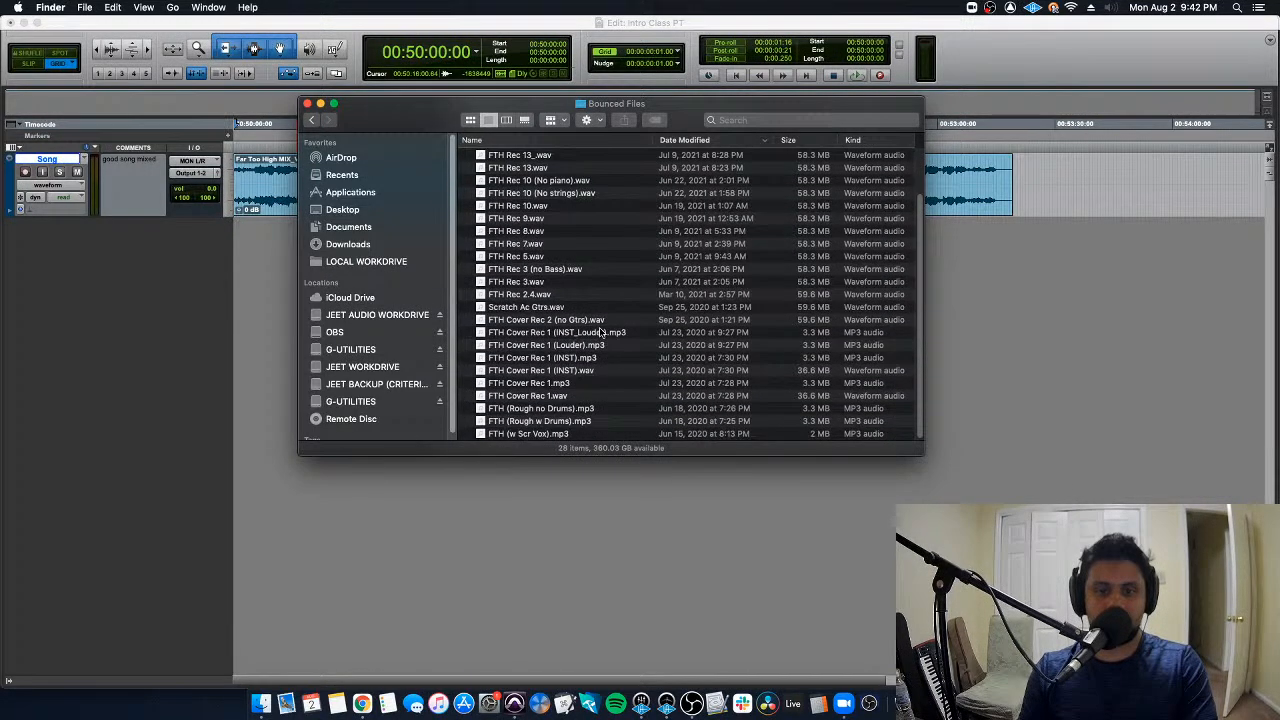
# - Open the session's Audio Files folder, look through its recordings, and return to the session folder
pyautogui.click(312, 120)
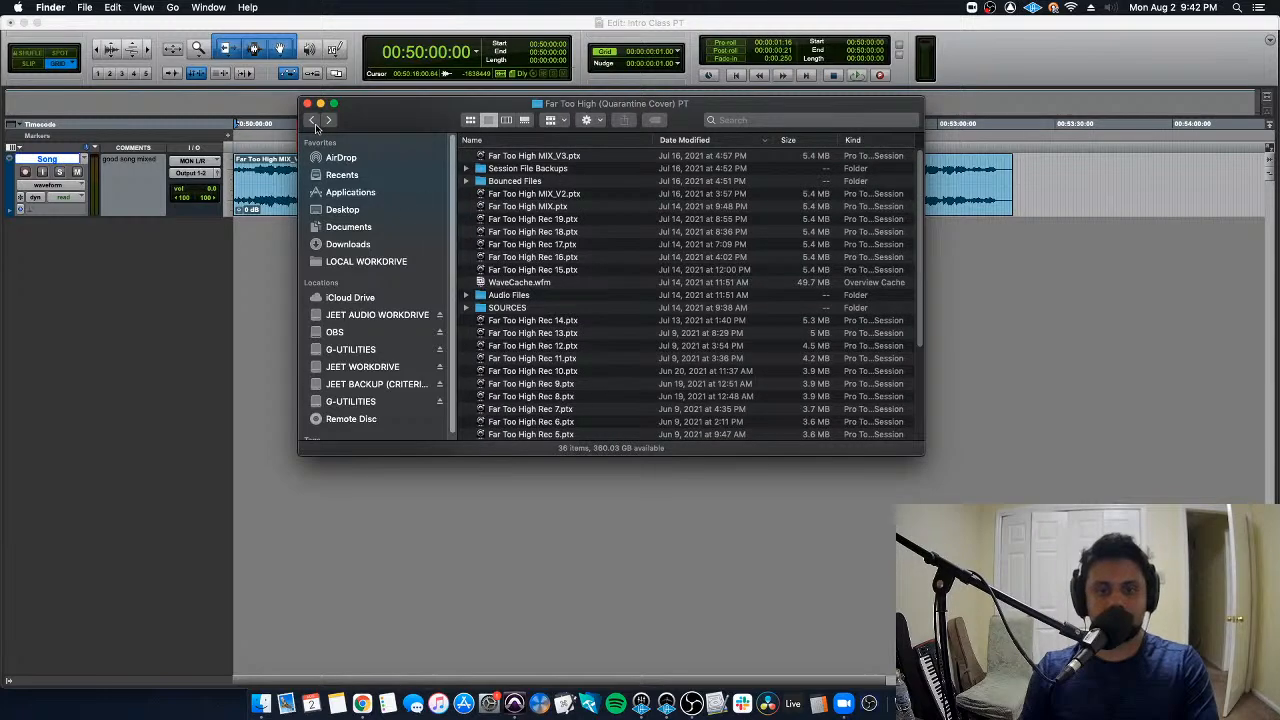
pyautogui.doubleClick(545, 295)
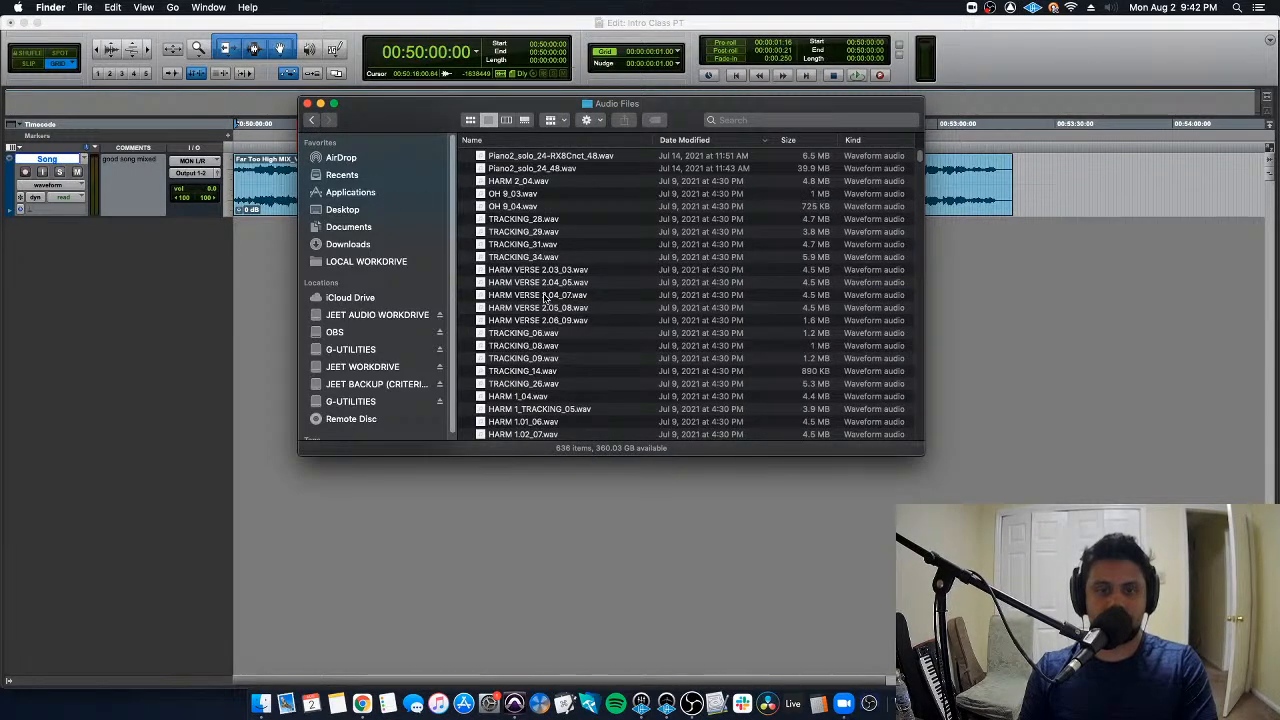
pyautogui.scroll(-10, 576, 270)
pyautogui.scroll(-15, 585, 318)
pyautogui.scroll(-10, 585, 318)
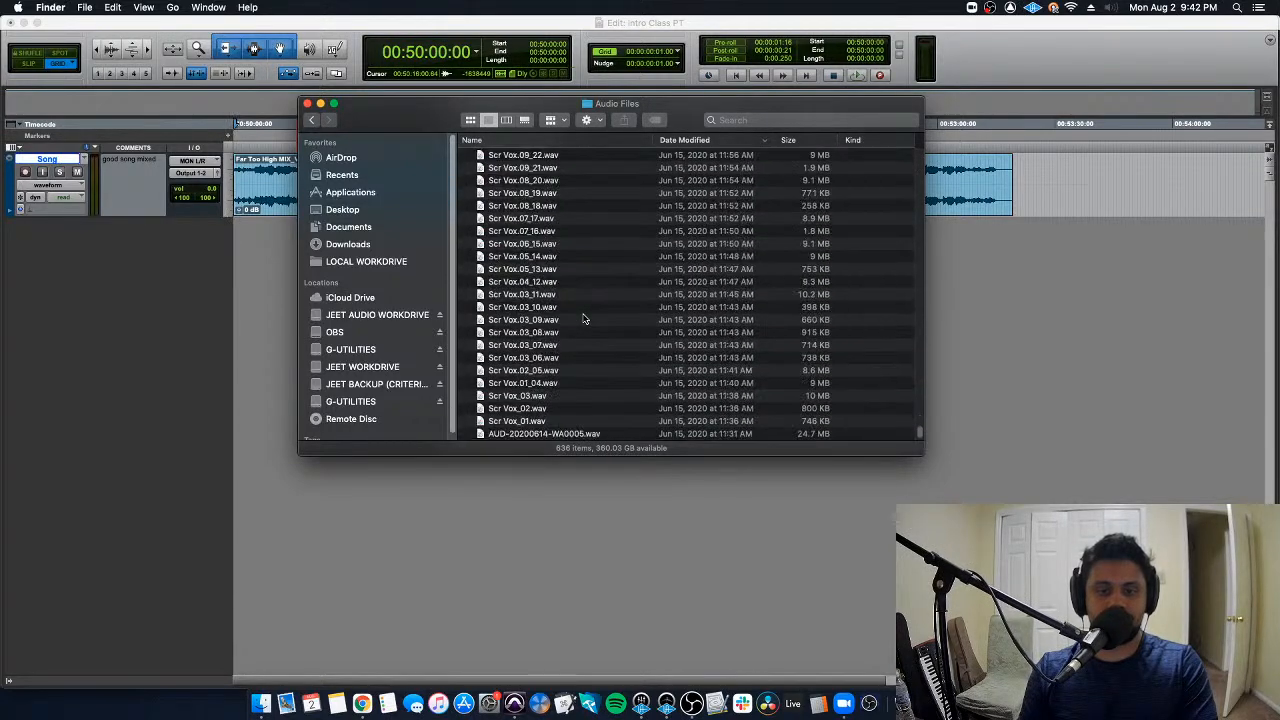
pyautogui.click(312, 121)
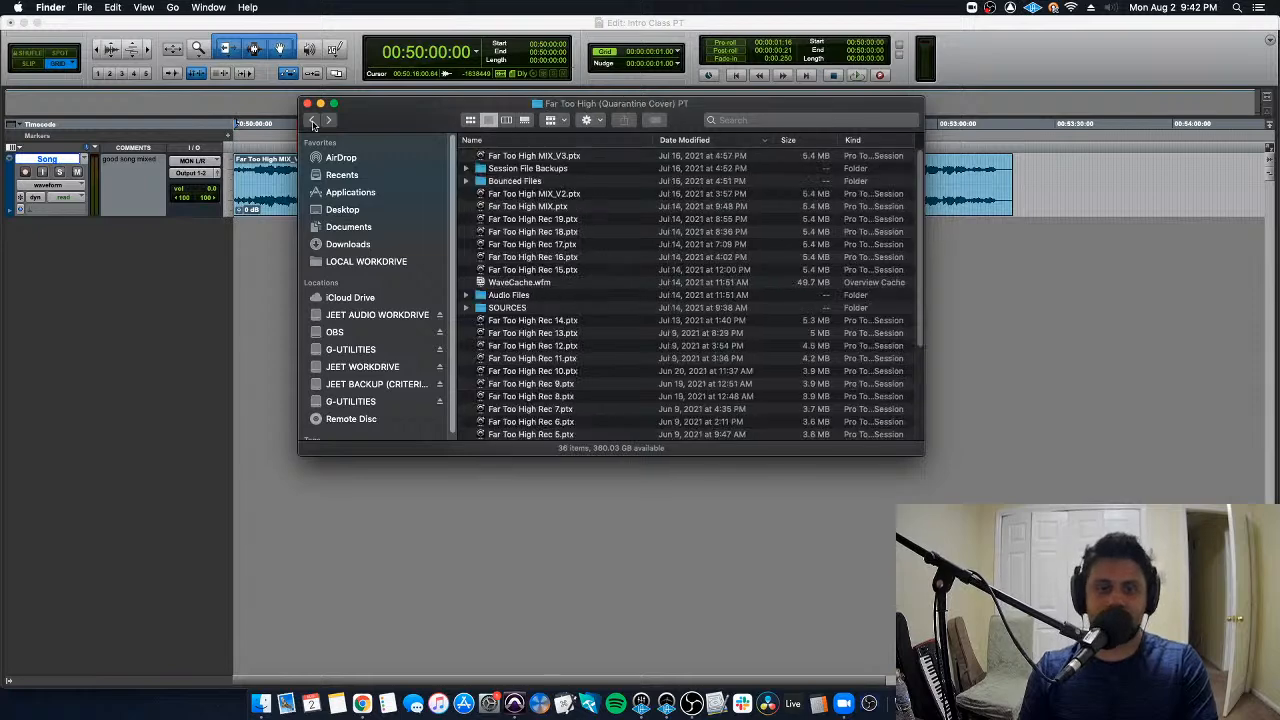
# - Switch back to Pro Tools and show the Tempo and Bars|Beats rulers above the track
pyautogui.click(278, 171)
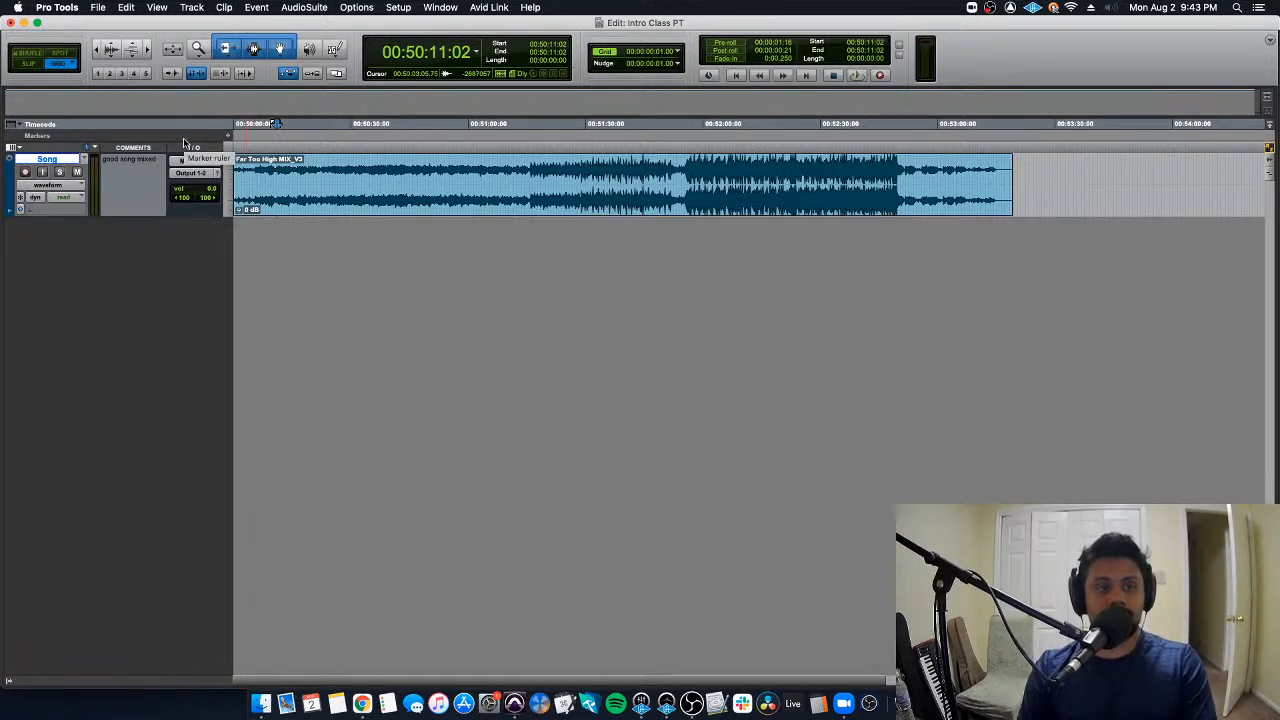
pyautogui.click(20, 128)
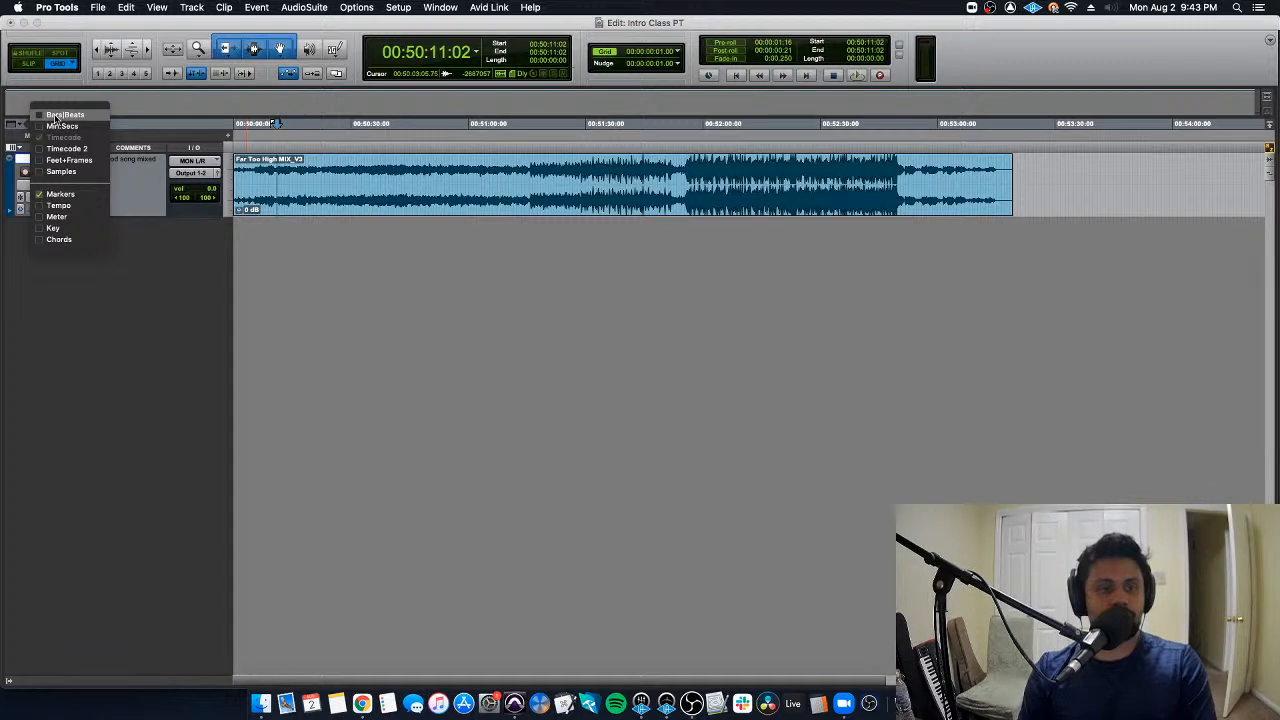
pyautogui.click(65, 206)
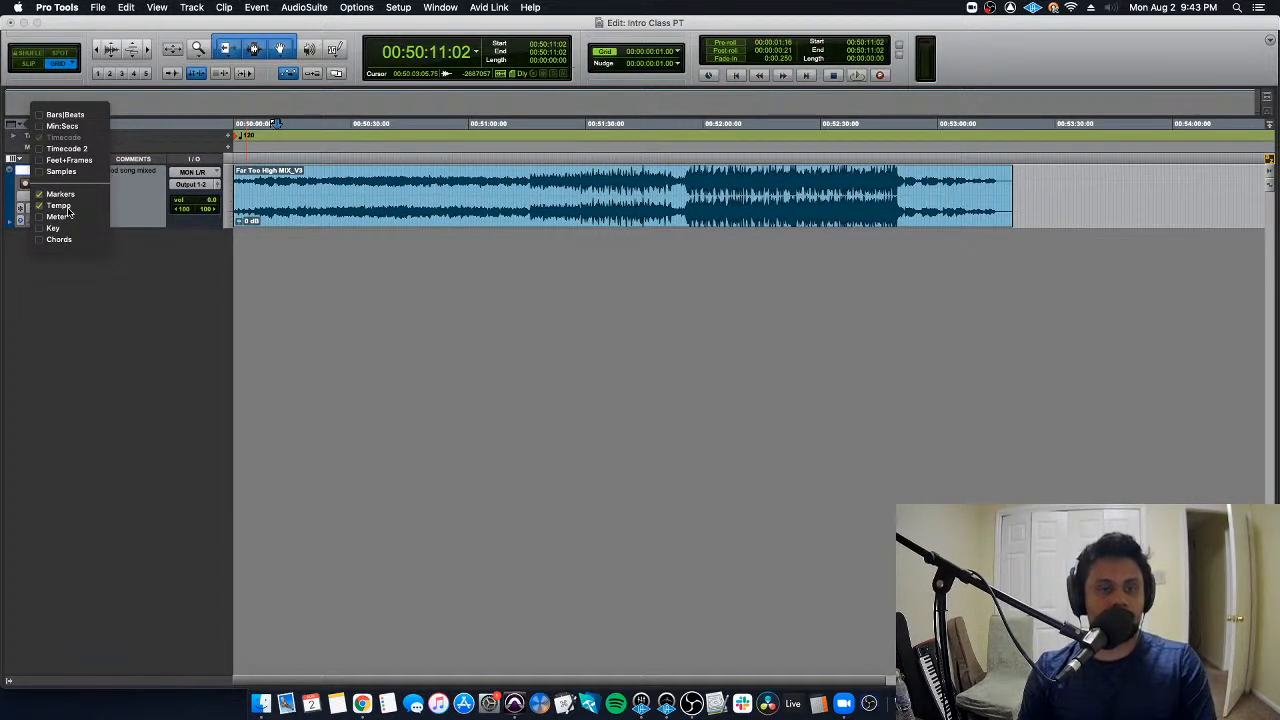
pyautogui.click(68, 116)
pyautogui.click(157, 289)
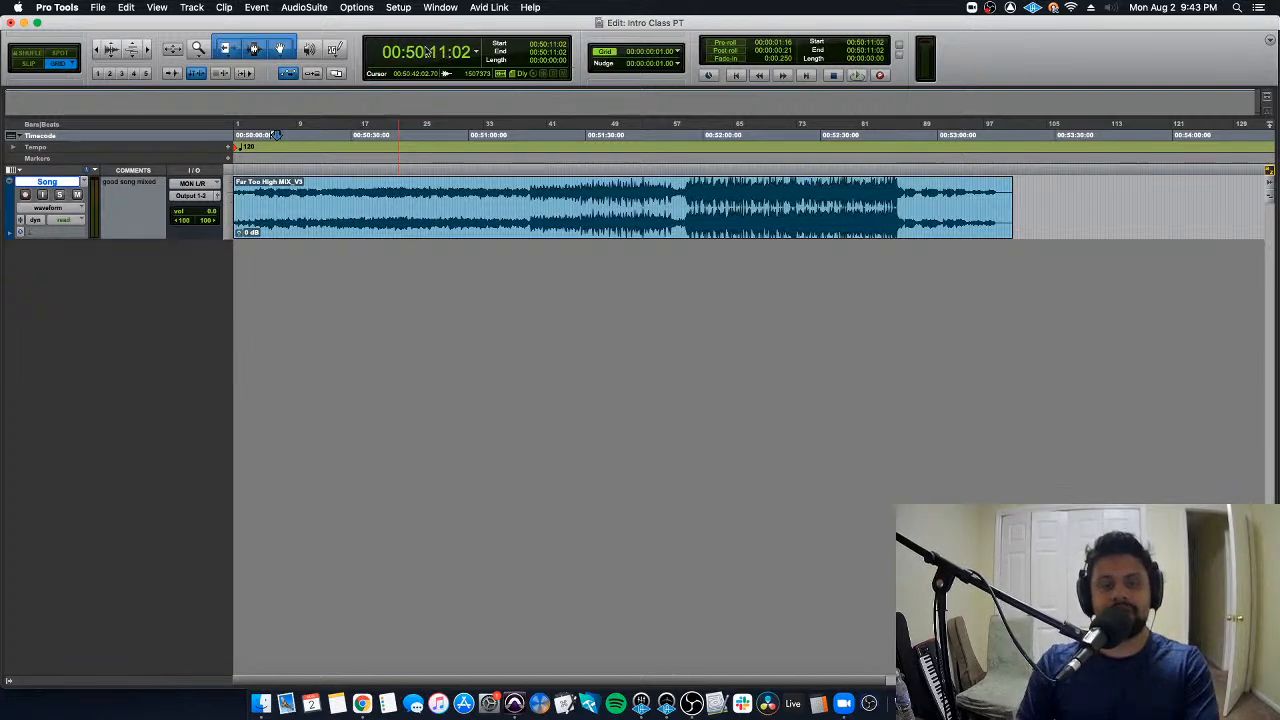
# - Place the edit cursor at two points in the song clip and set the main counter to Bars|Beats
pyautogui.click(451, 197)
pyautogui.click(502, 198)
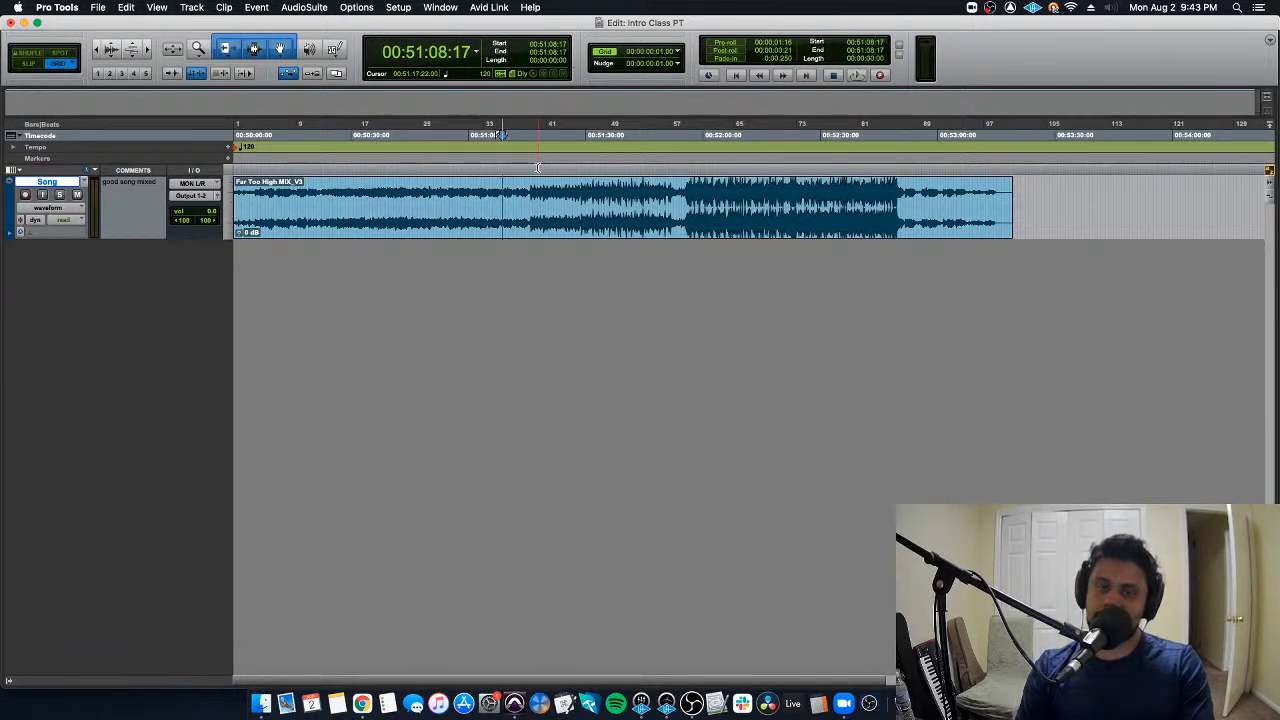
pyautogui.click(478, 55)
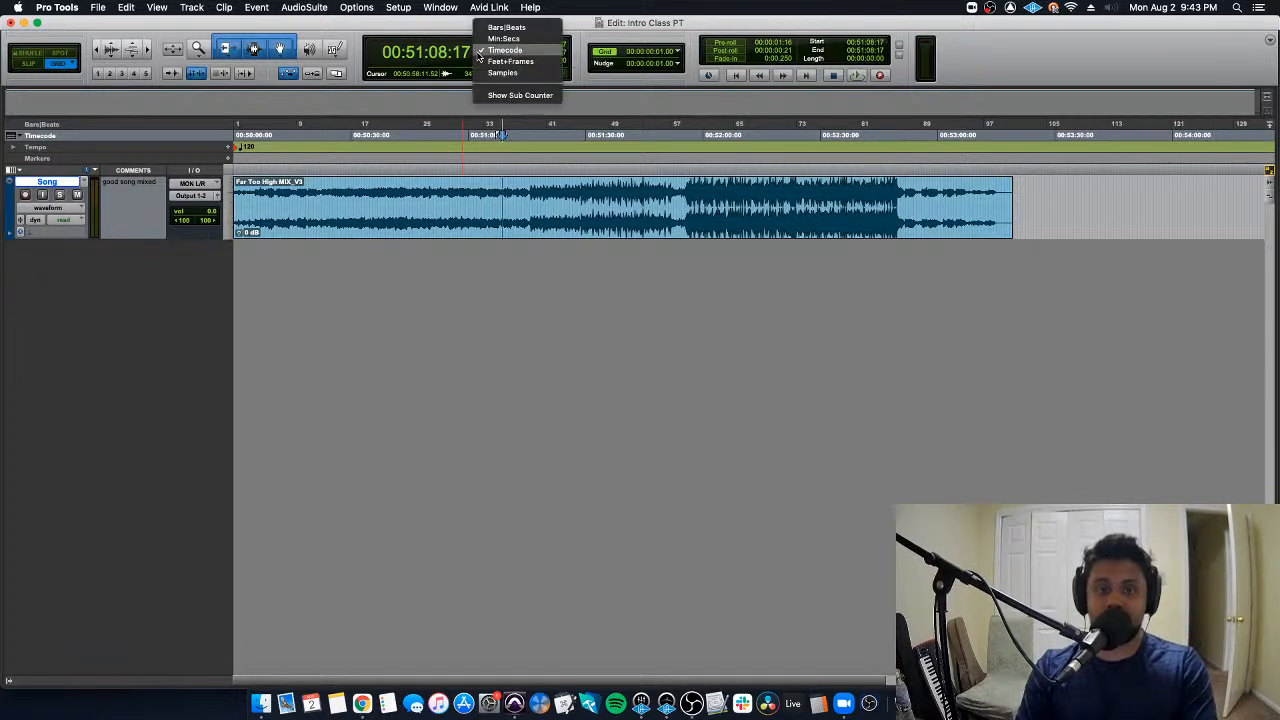
pyautogui.click(534, 31)
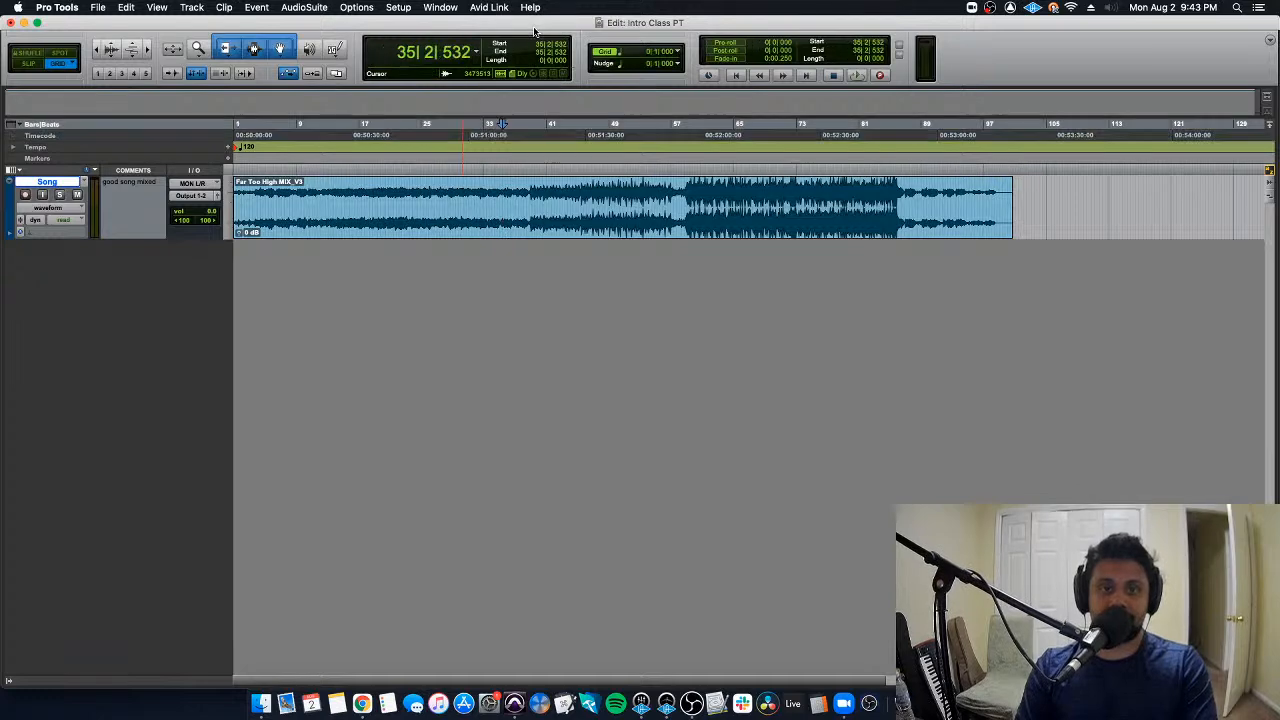
# - Switch the main counter to Min:Secs and back to Bars|Beats, checking the other available time formats
pyautogui.click(478, 55)
pyautogui.click(505, 65)
pyautogui.click(476, 53)
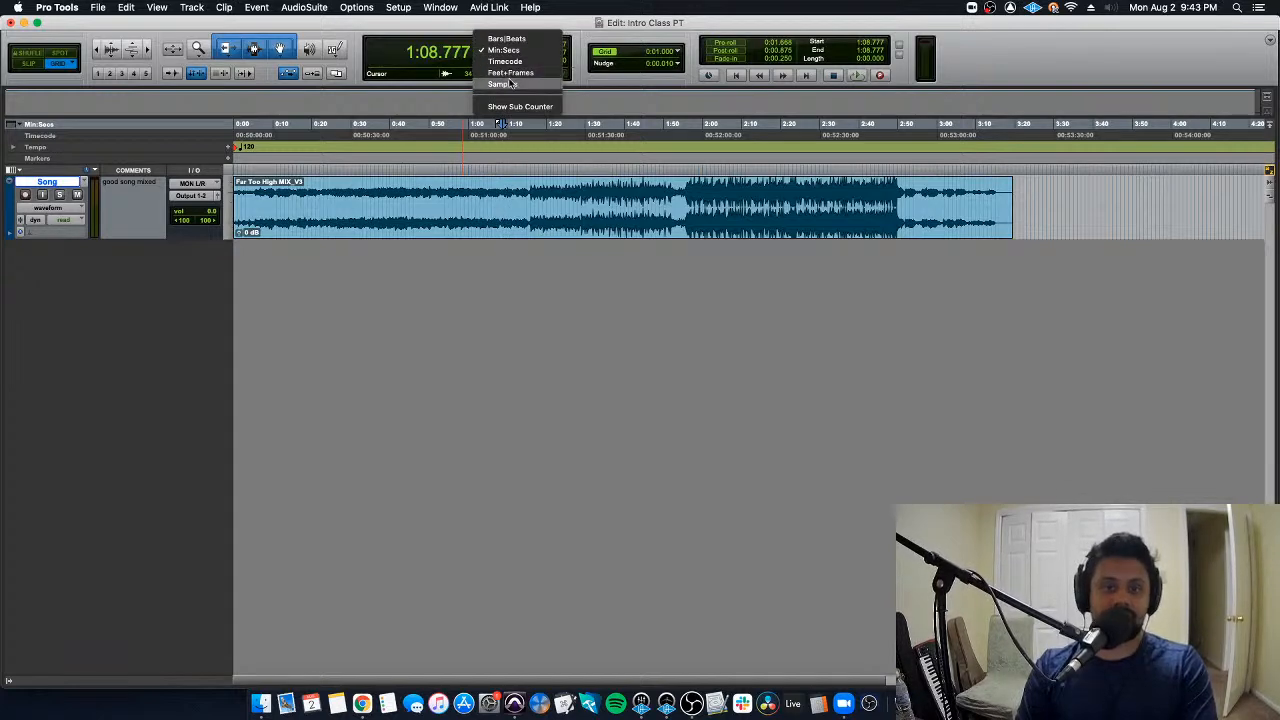
pyautogui.click(506, 38)
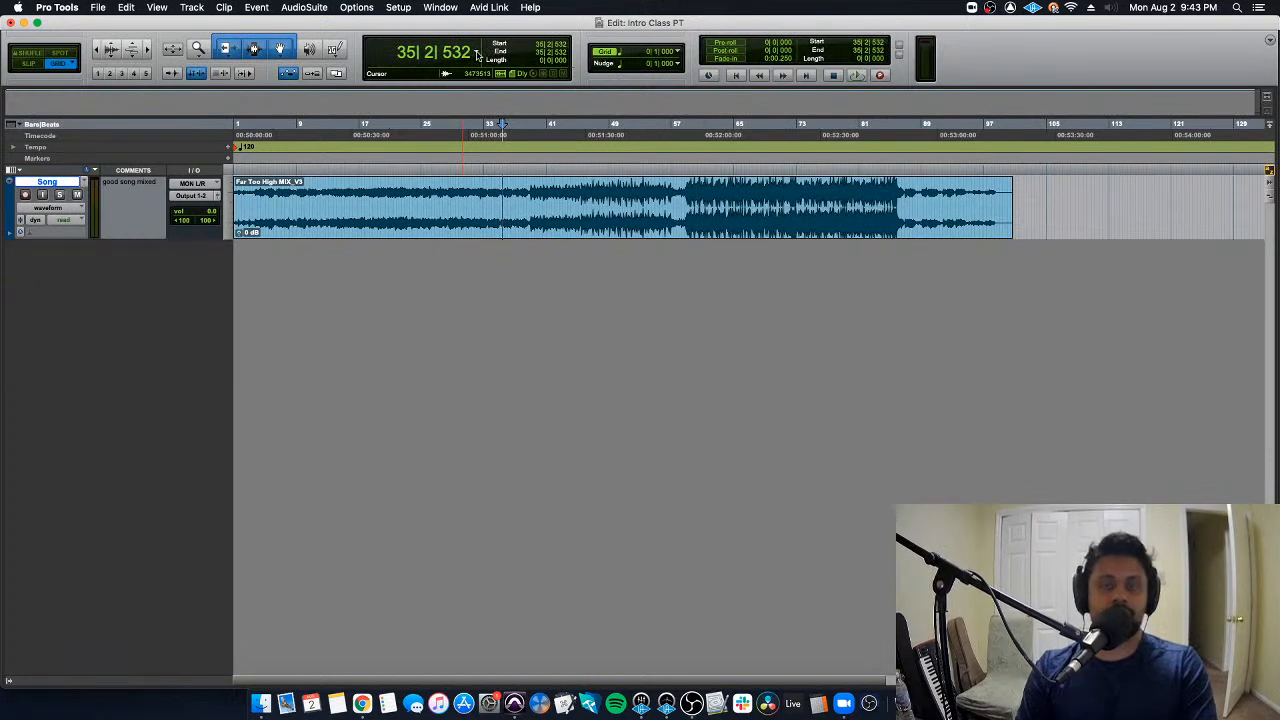
pyautogui.click(477, 55)
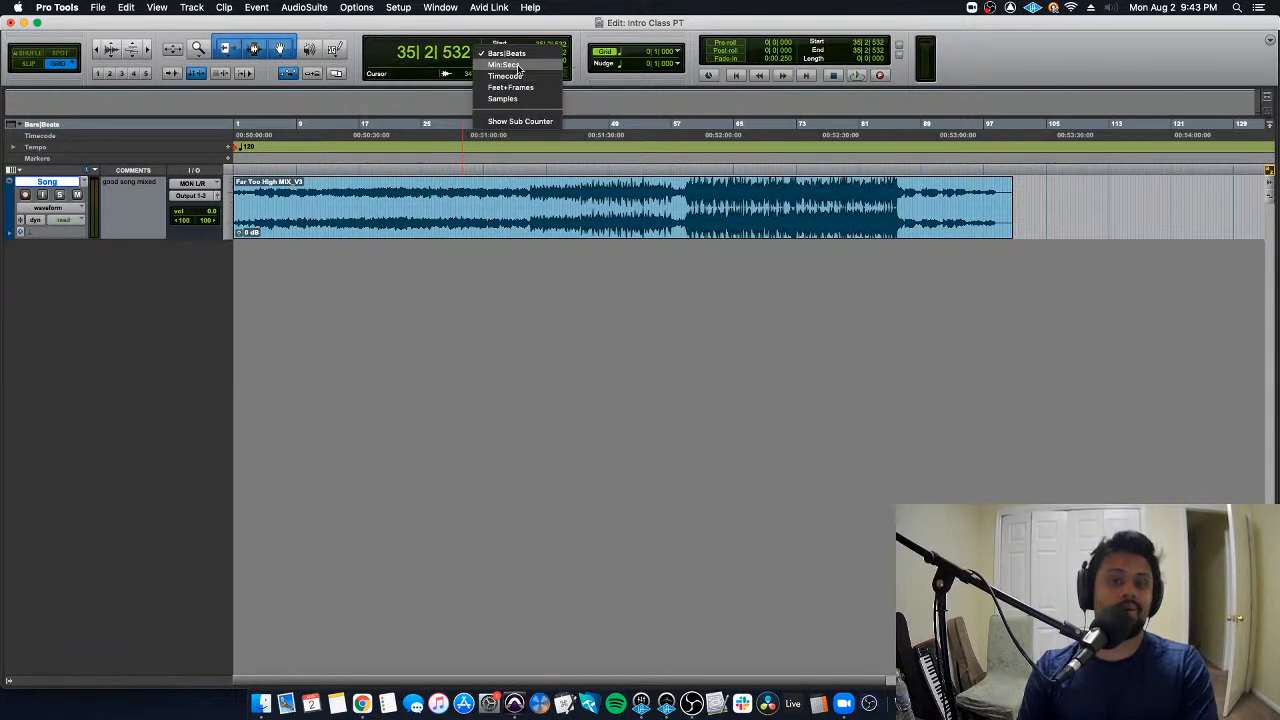
pyautogui.click(477, 43)
pyautogui.click(479, 45)
pyautogui.click(498, 55)
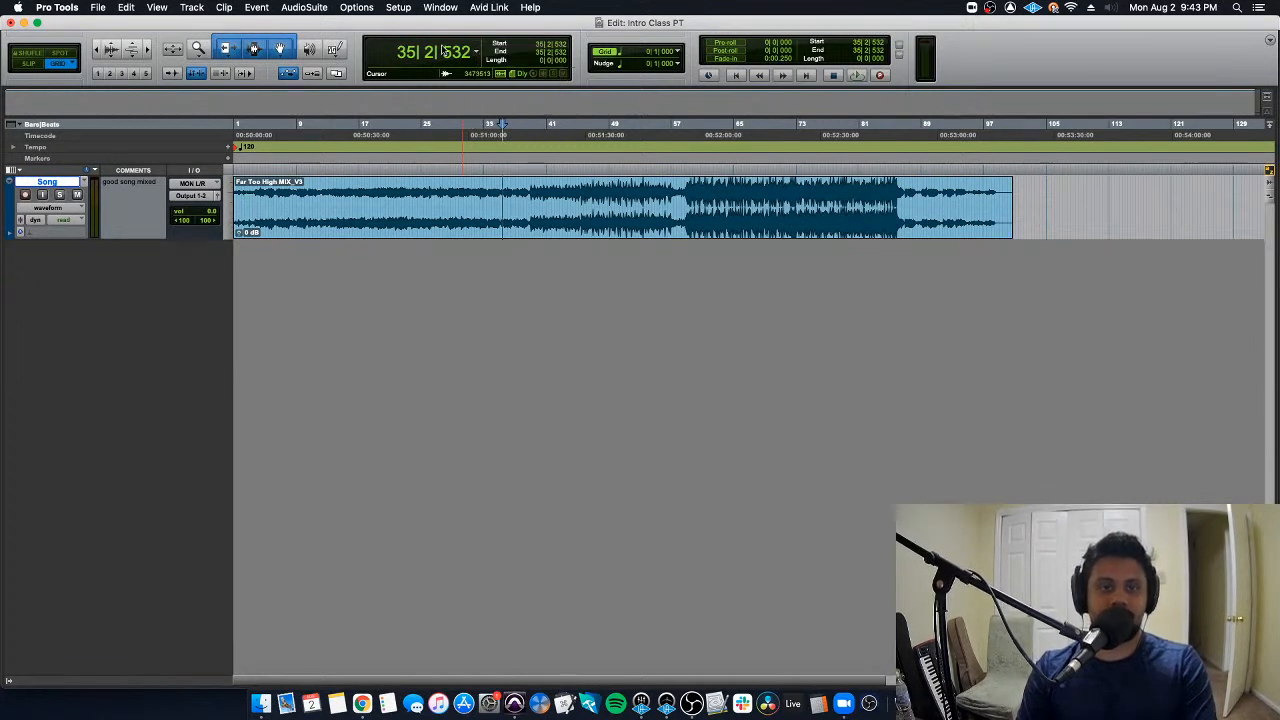
# - Place the edit cursor at successive points in the song clip, including 7|1|000, 22|2|000 and 28|4|000
pyautogui.click(348, 190)
pyautogui.click(284, 190)
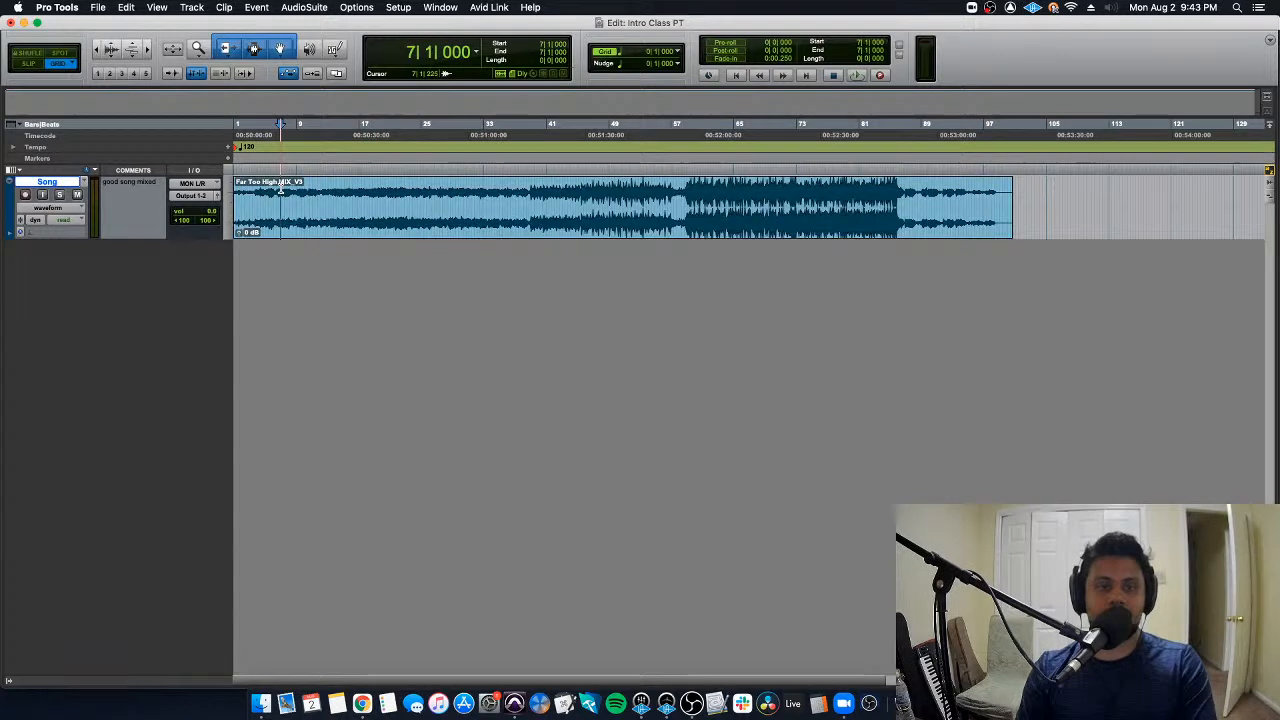
pyautogui.click(399, 190)
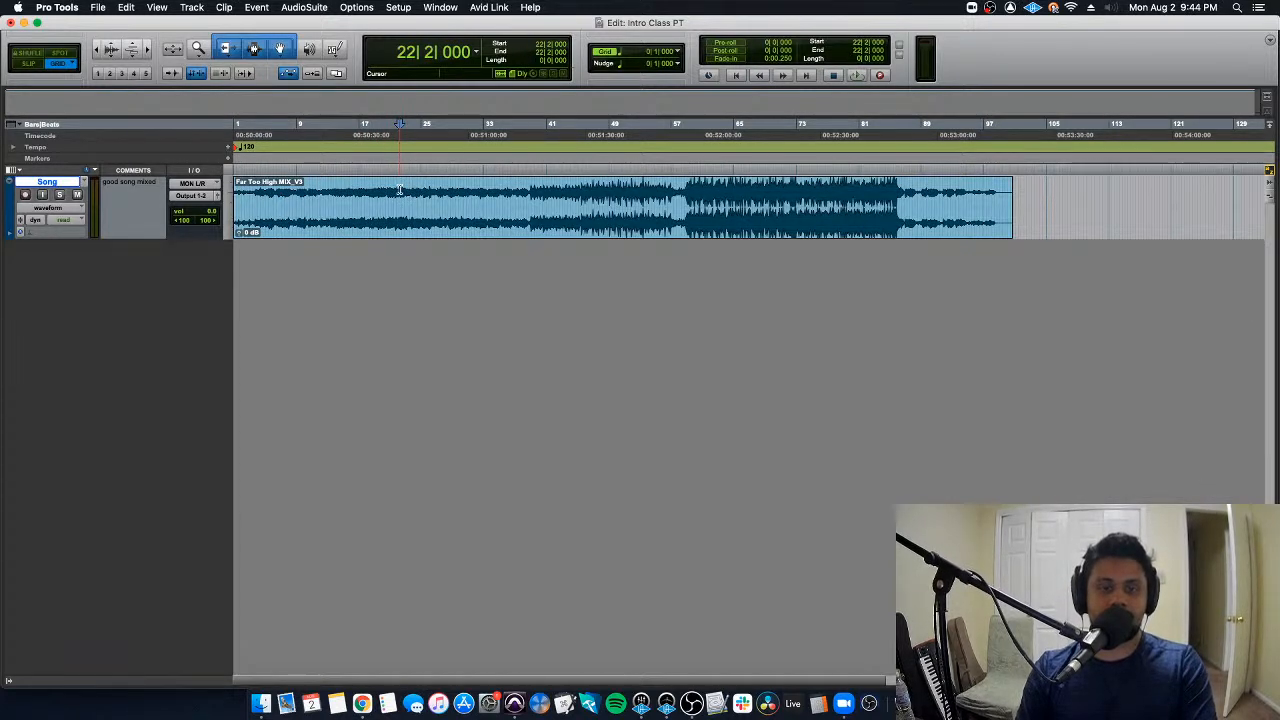
pyautogui.click(451, 193)
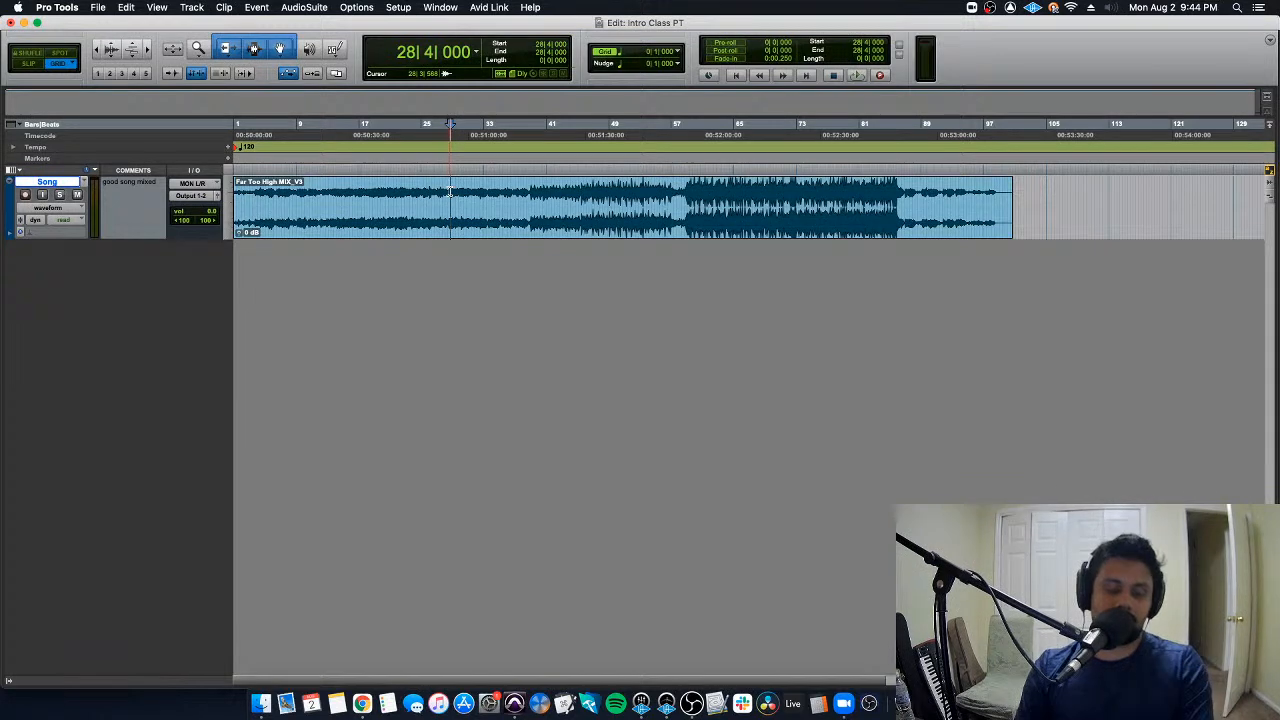
# - Alternate between placing the edit cursor at various points in the song clip and selecting the whole clip
pyautogui.click(532, 181)
pyautogui.click(619, 189)
pyautogui.doubleClick(699, 187)
pyautogui.click(492, 183)
pyautogui.doubleClick(414, 191)
pyautogui.click(352, 190)
pyautogui.click(303, 189)
pyautogui.click(422, 189)
pyautogui.click(487, 189)
pyautogui.doubleClick(500, 188)
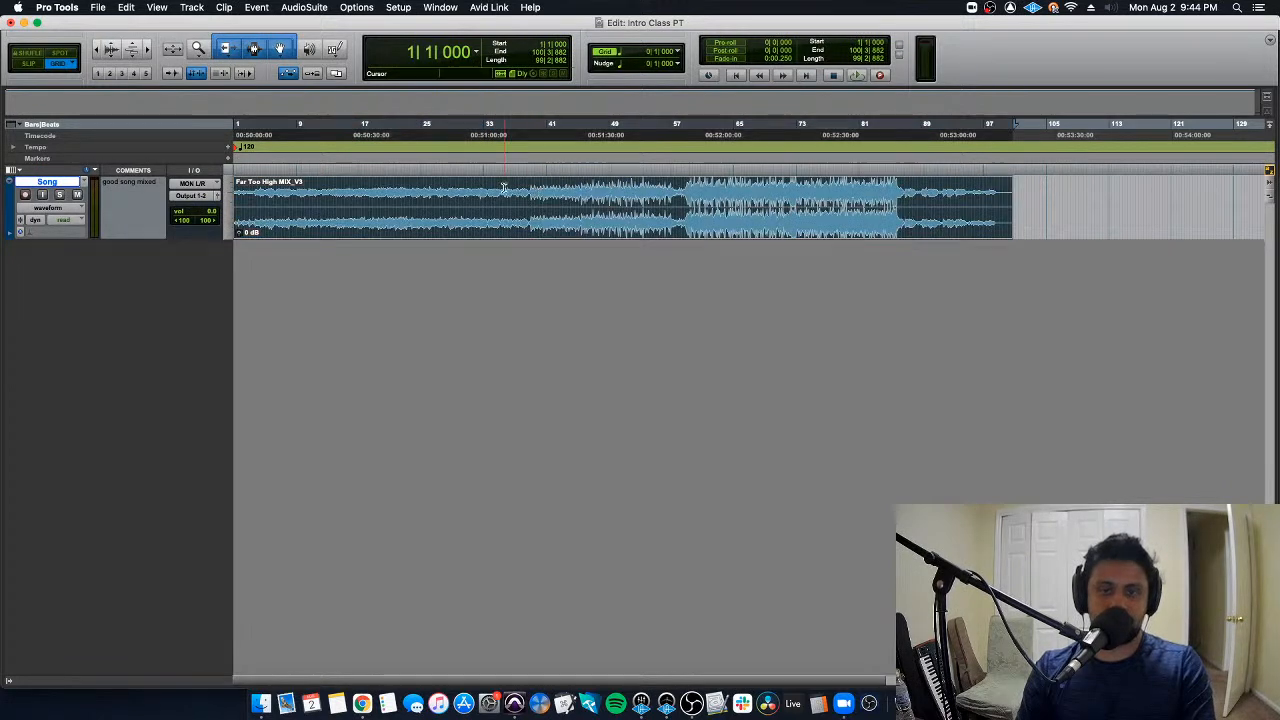
# - Play the song briefly from 32|2|000 and again from the start of its loud section near bar 59
pyautogui.click(380, 187)
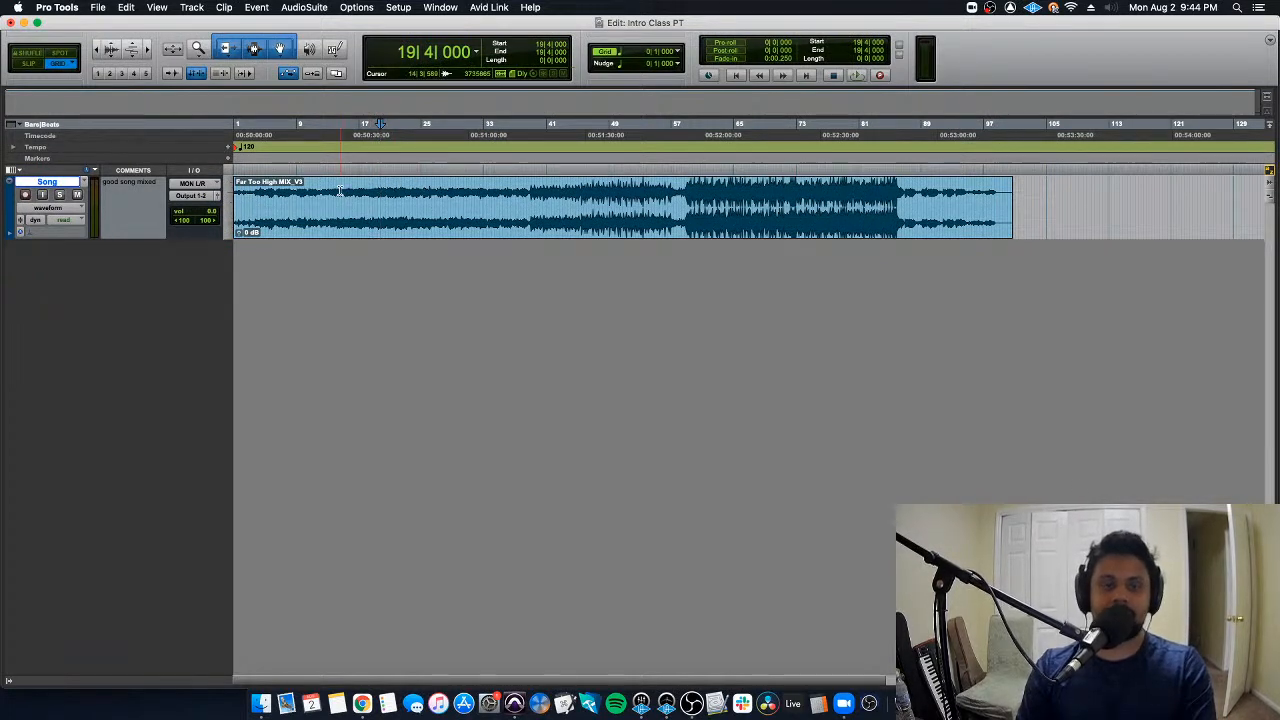
pyautogui.click(478, 192)
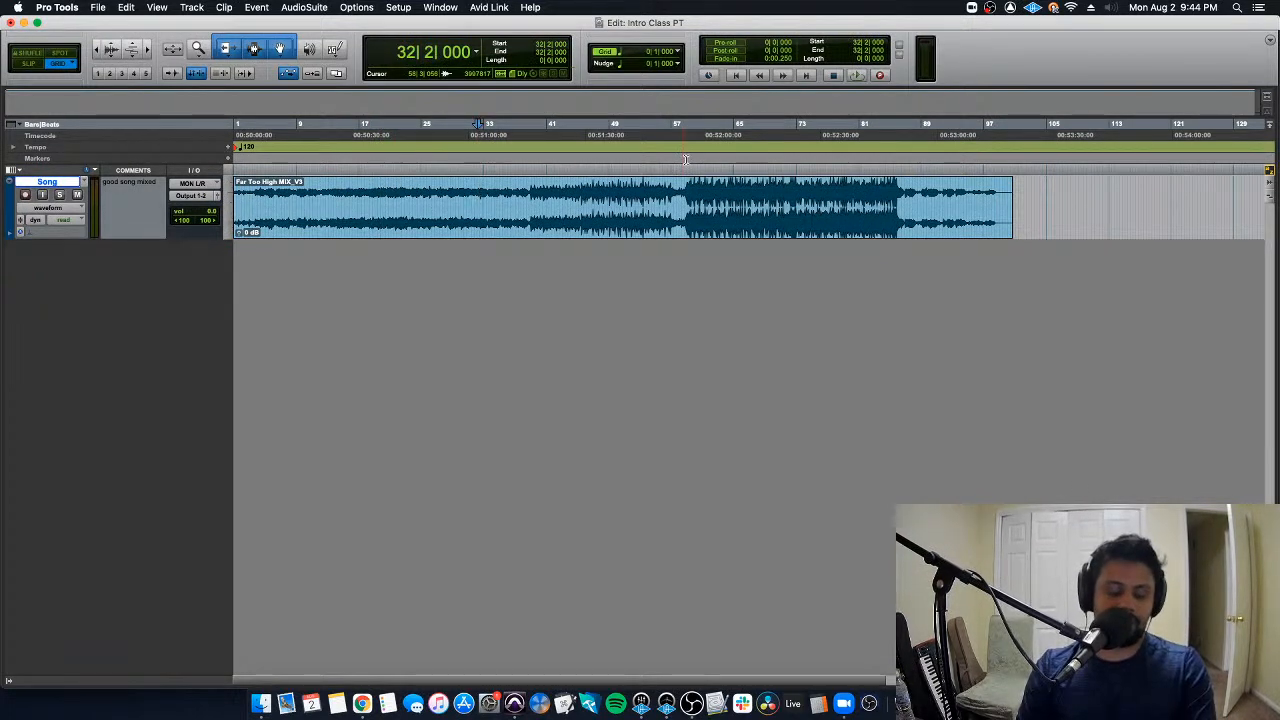
pyautogui.press('space')
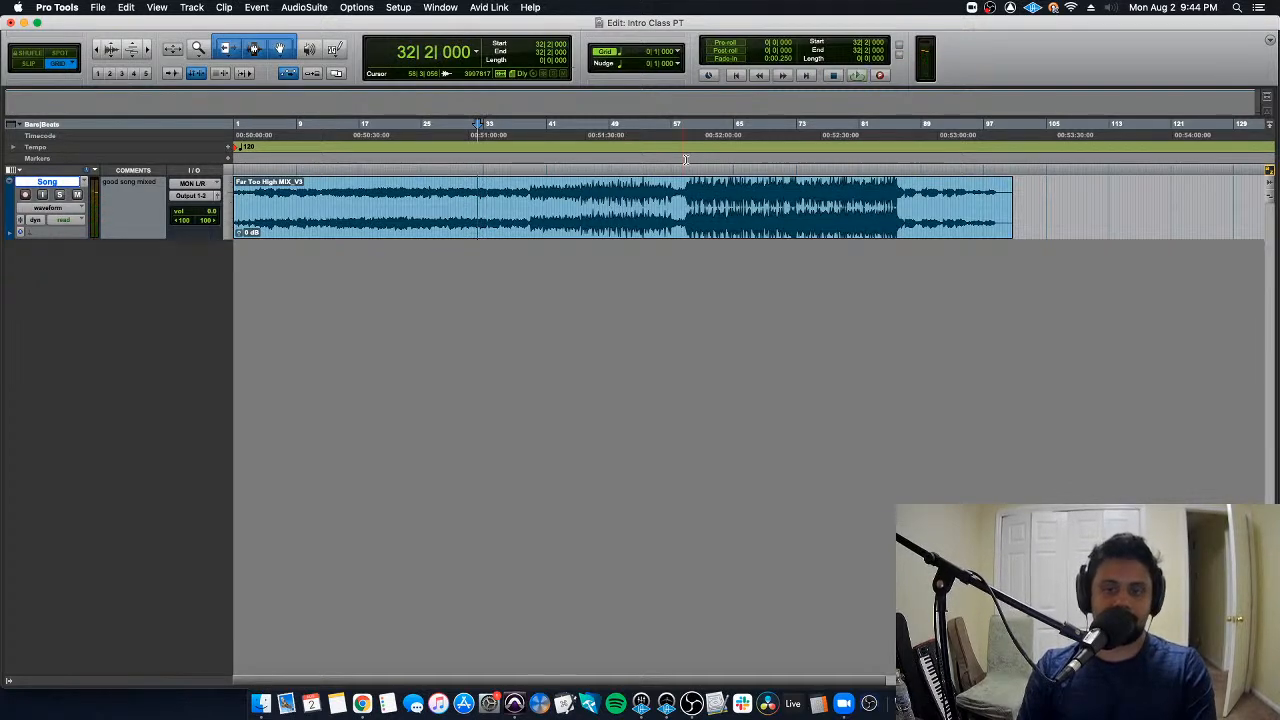
pyautogui.click(685, 186)
pyautogui.press('space')
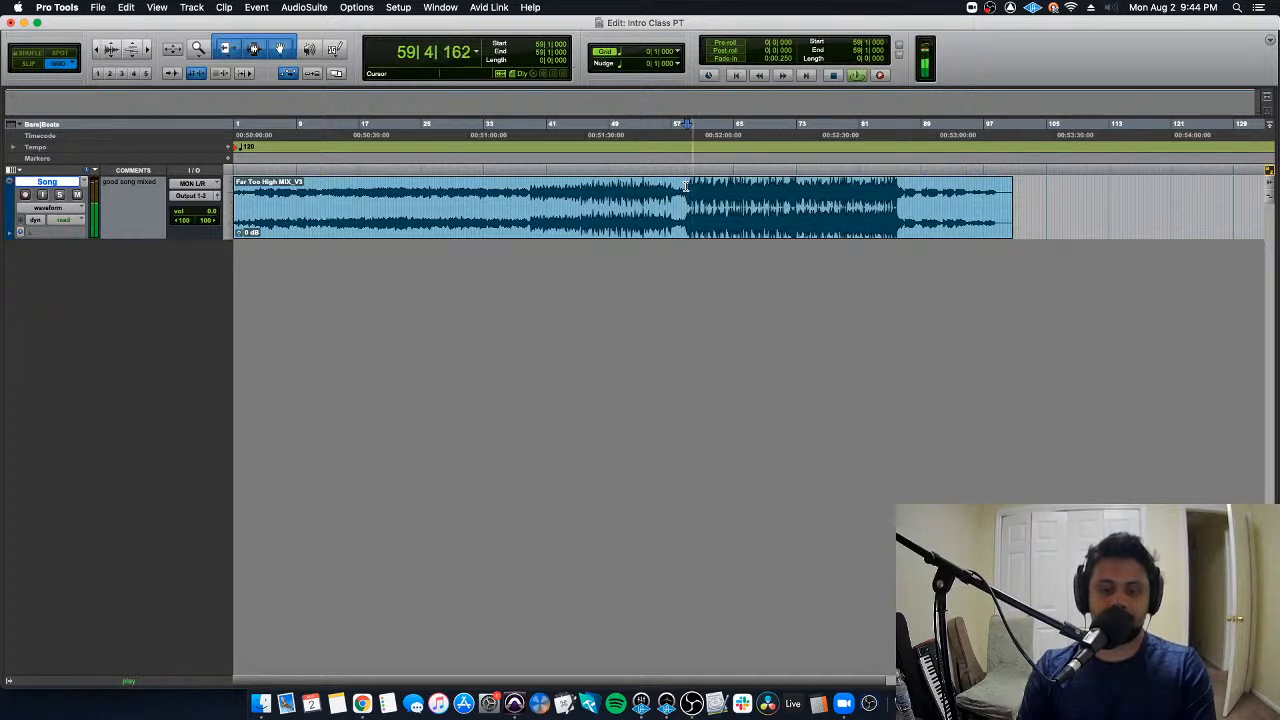
pyautogui.press('space')
# - Select the whole song clip, place the cursor at 35|2|000 and a few earlier points, and reselect the clip
pyautogui.click(471, 186)
pyautogui.click(318, 187)
pyautogui.doubleClick(411, 188)
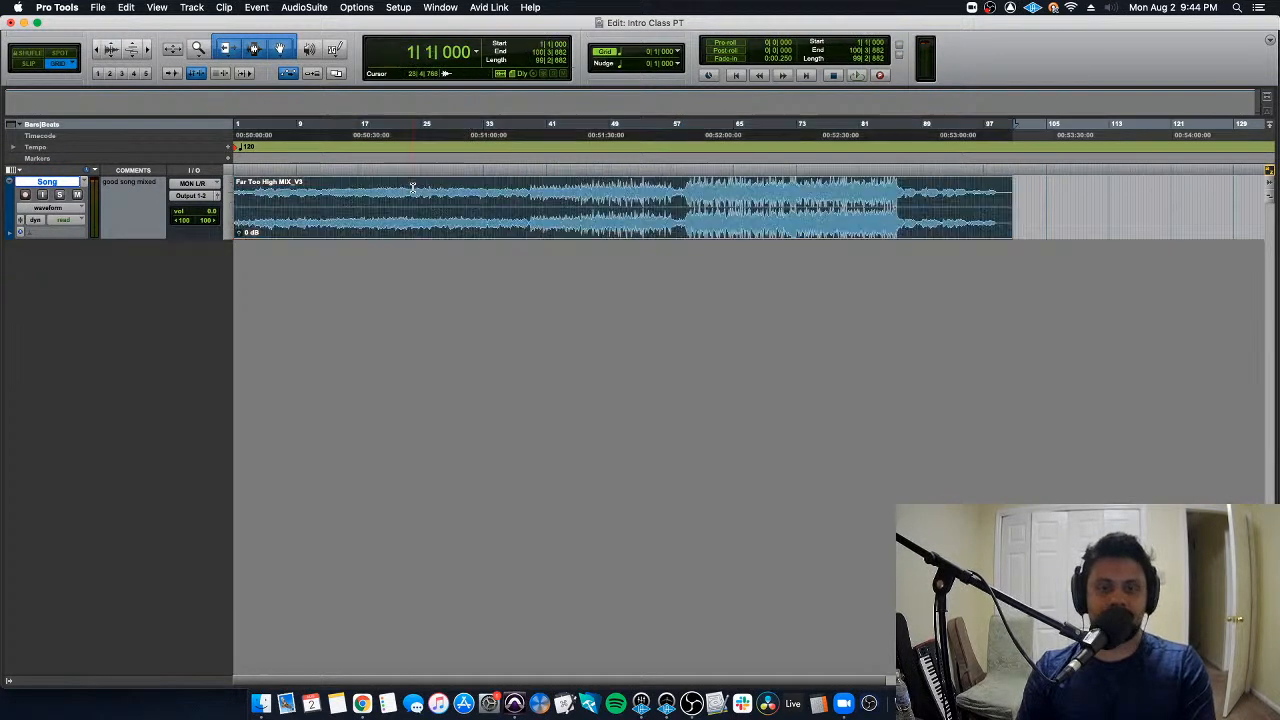
pyautogui.click(502, 186)
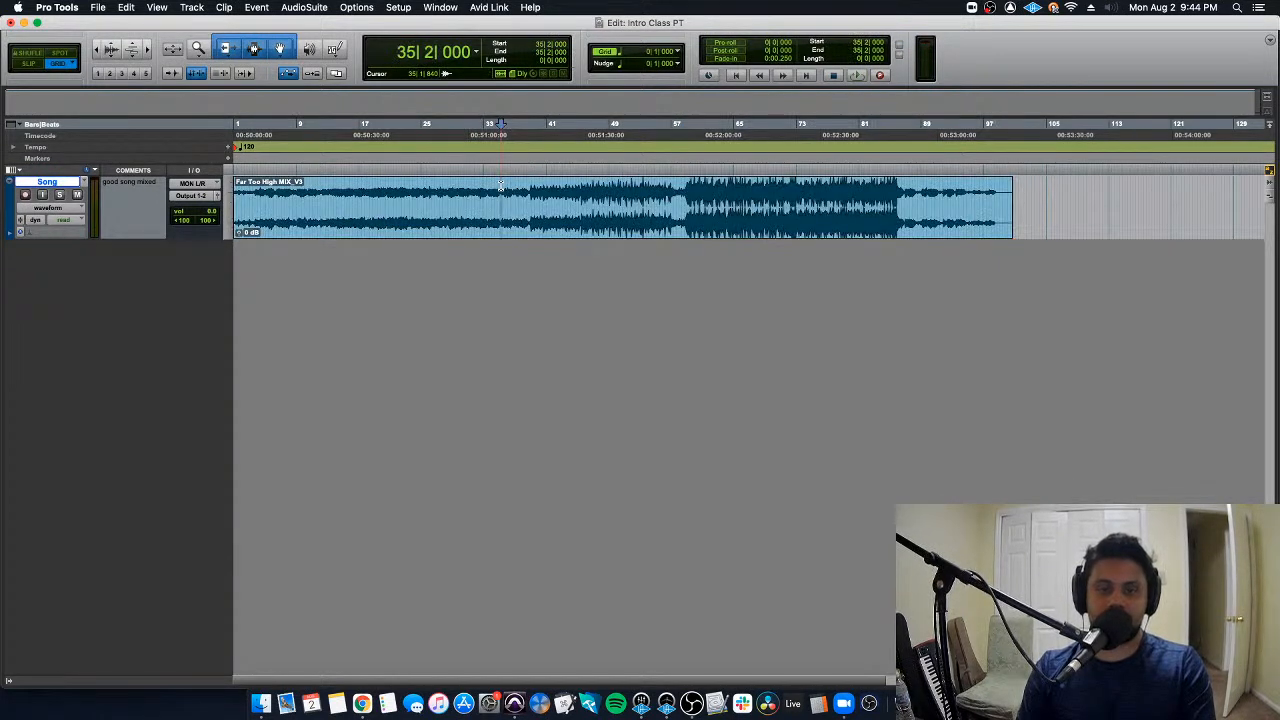
pyautogui.click(440, 196)
pyautogui.click(394, 190)
pyautogui.click(362, 190)
pyautogui.doubleClick(410, 188)
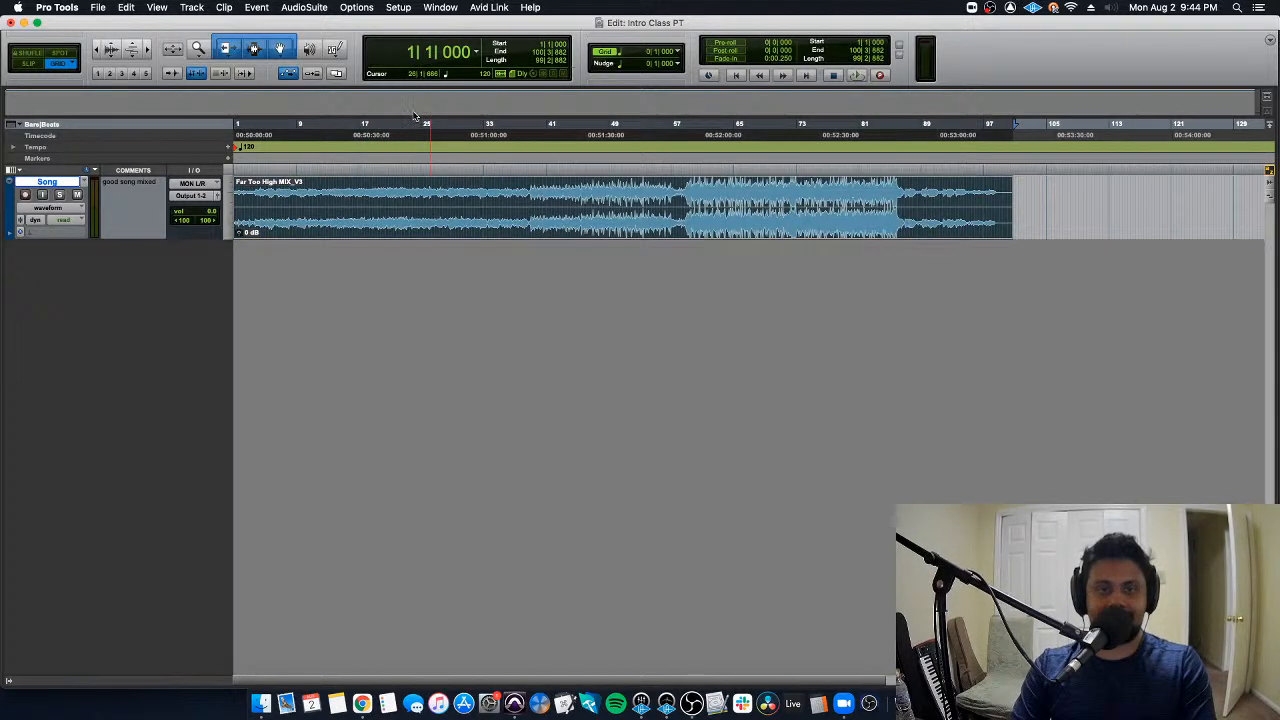
# - Move the edit cursor through the song to 53|4|000, select the whole clip, and place the cursor at bar 9
pyautogui.click(396, 190)
pyautogui.click(472, 188)
pyautogui.click(531, 183)
pyautogui.click(596, 183)
pyautogui.click(645, 183)
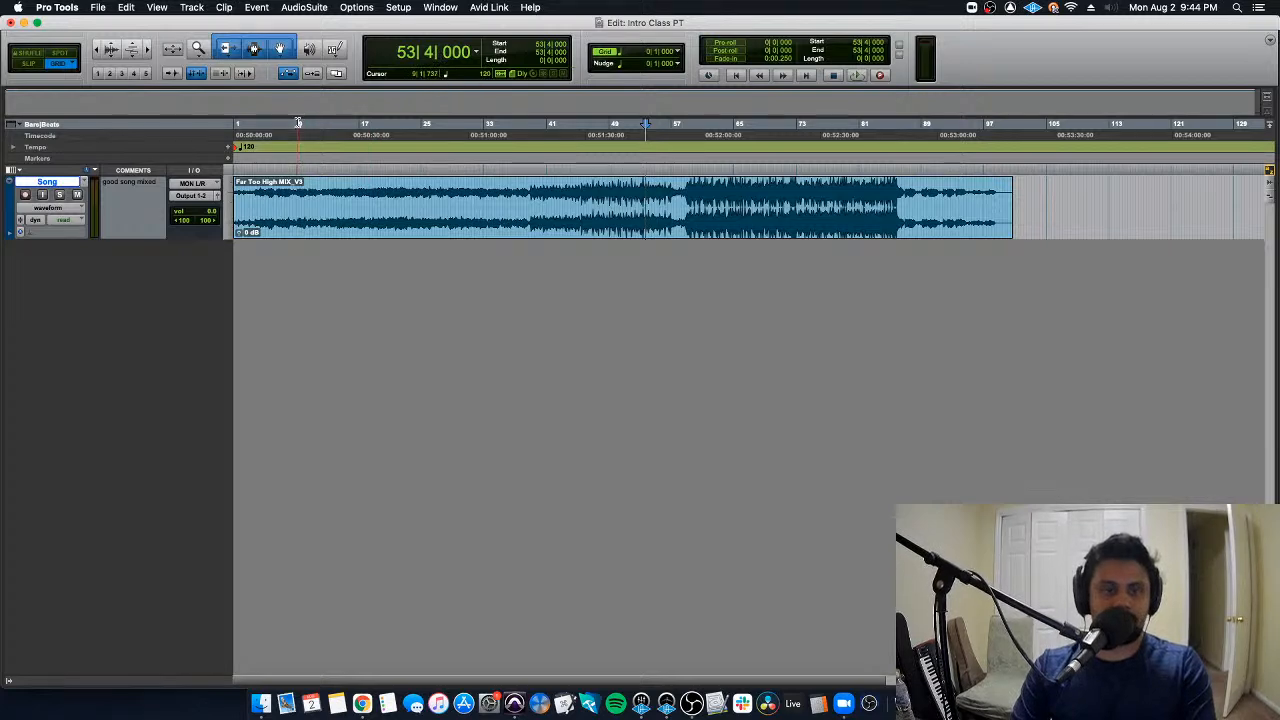
pyautogui.doubleClick(296, 168)
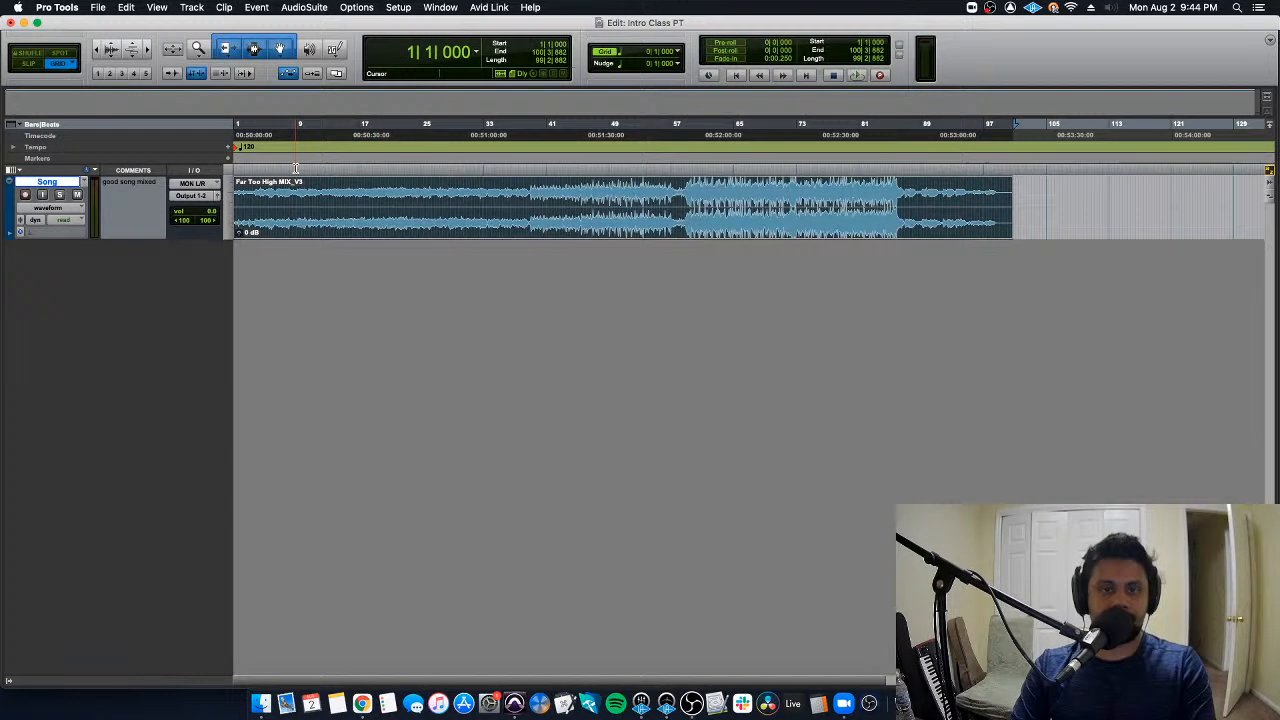
pyautogui.click(295, 171)
pyautogui.click(296, 171)
pyautogui.click(297, 171)
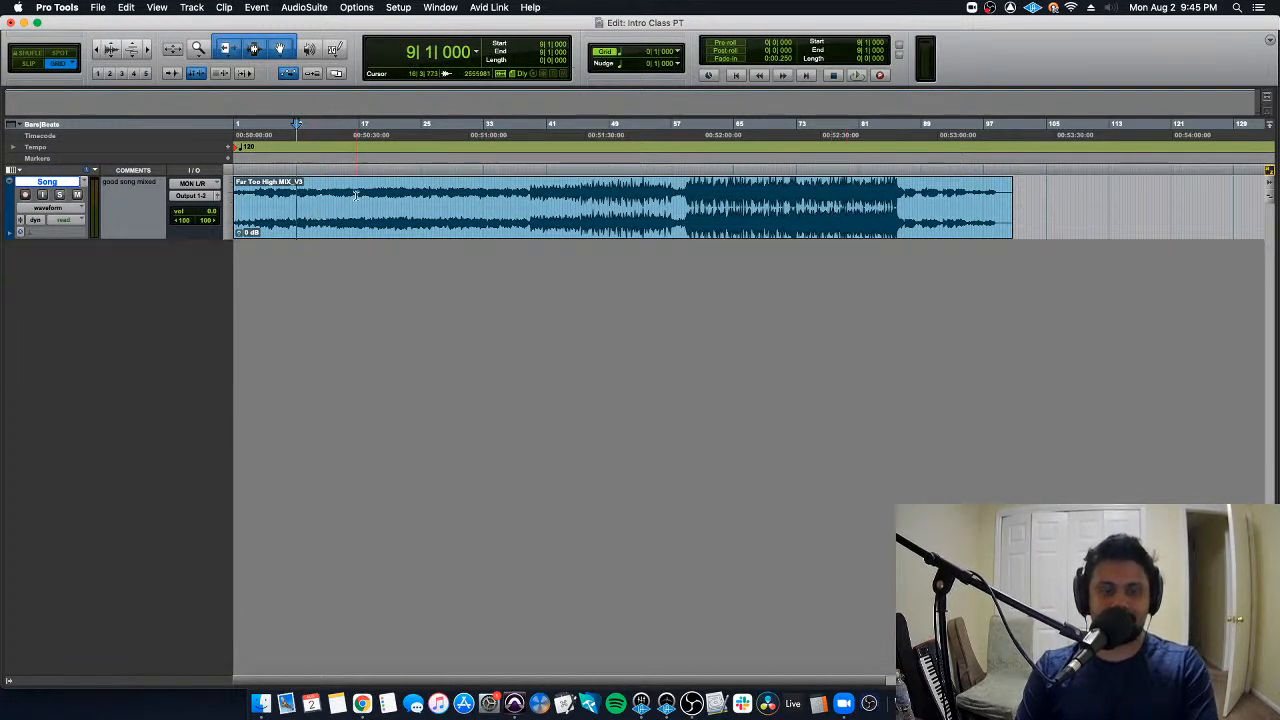
# - Set the Song track's height to large and return it to medium
pyautogui.click(226, 208)
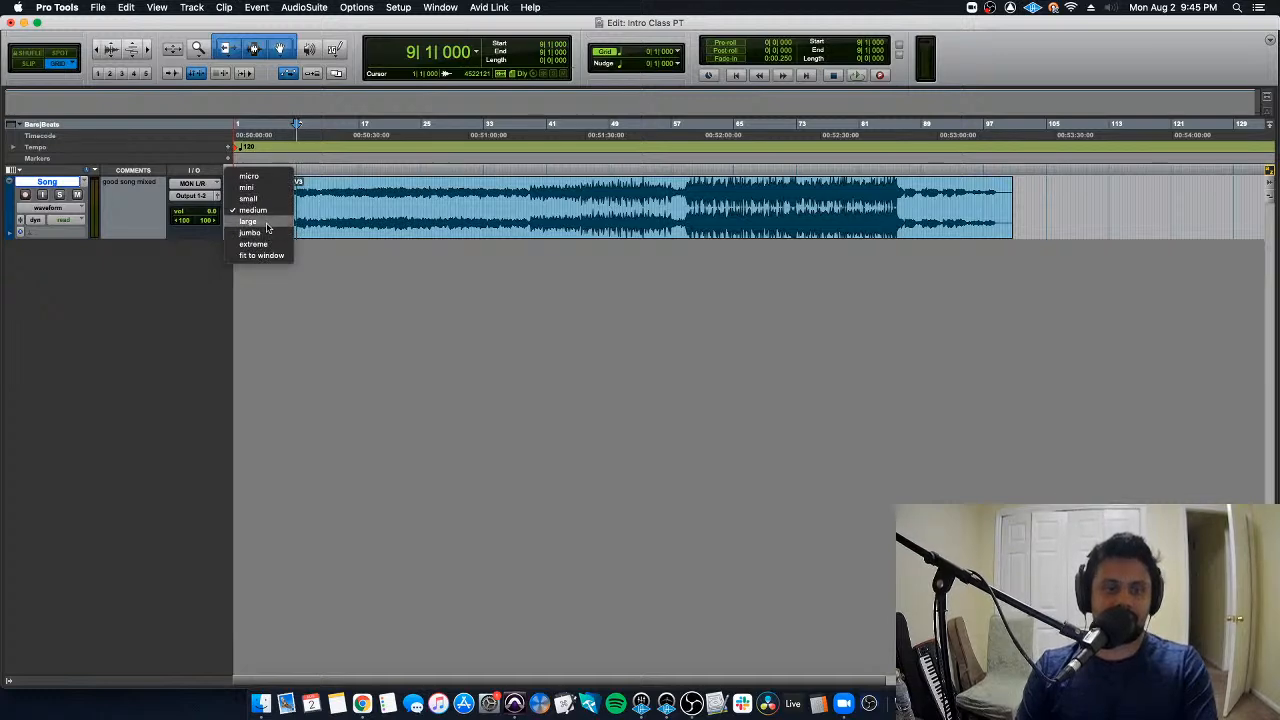
pyautogui.click(248, 221)
pyautogui.click(237, 215)
pyautogui.click(246, 192)
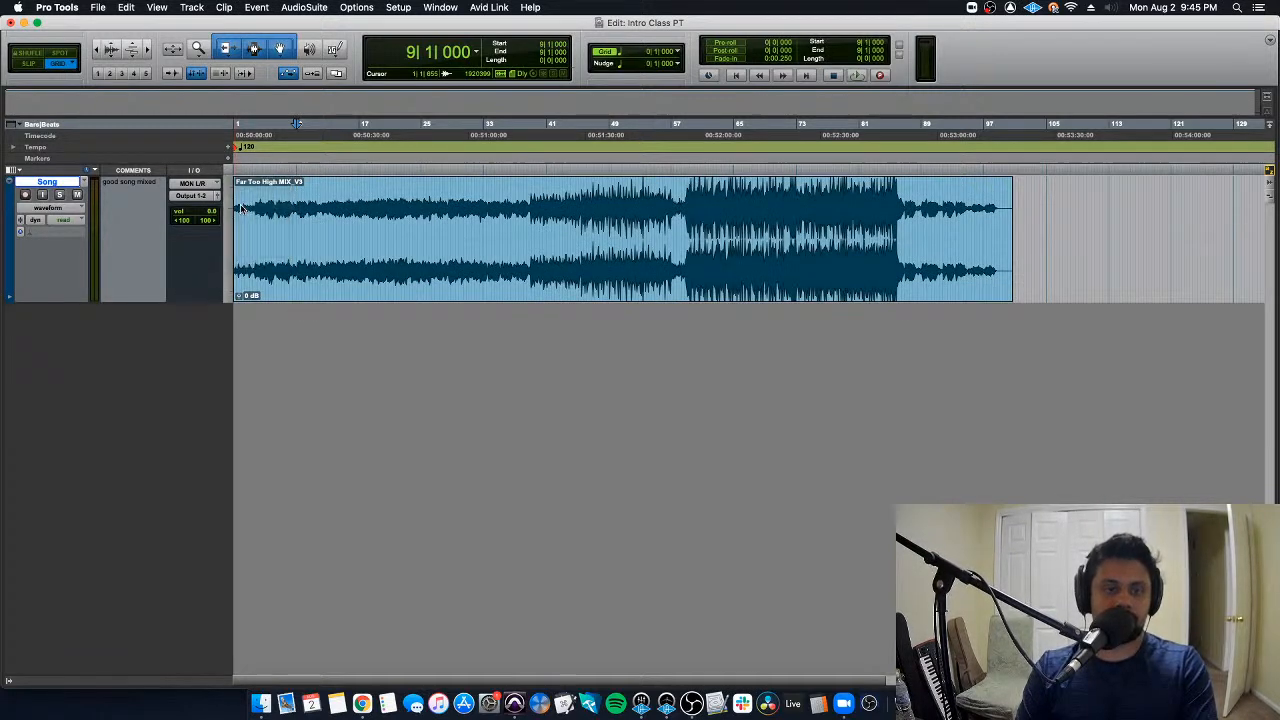
pyautogui.click(228, 198)
pyautogui.click(251, 212)
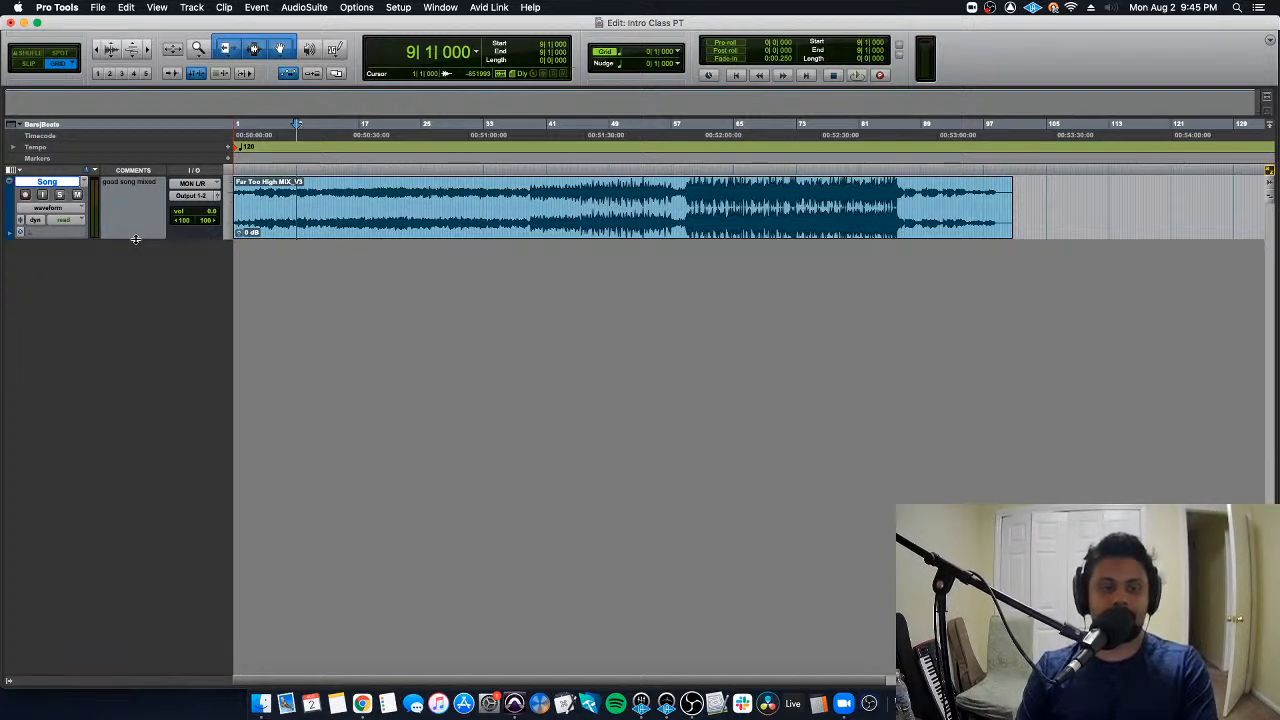
# - Stretch the Song track taller from its lower edge and set its height to extreme
pyautogui.moveTo(135, 239); pyautogui.dragTo(165, 451)
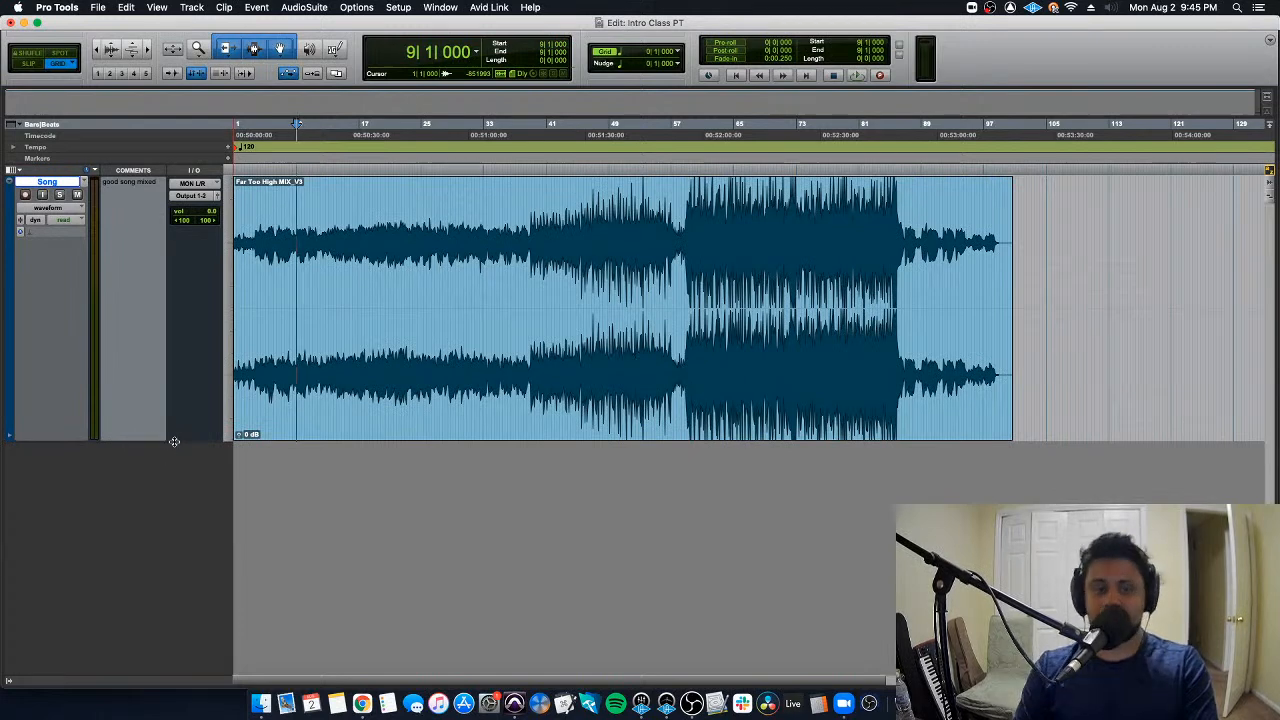
pyautogui.click(229, 348)
pyautogui.click(249, 348)
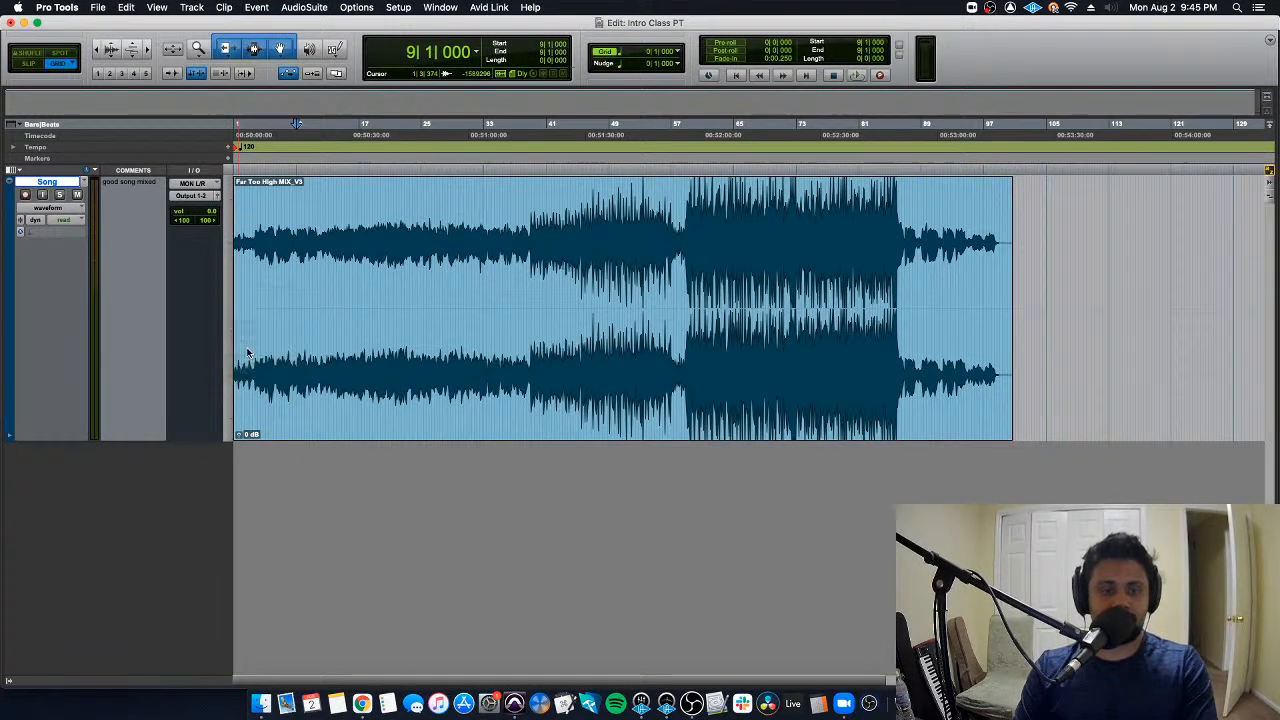
pyautogui.click(231, 321)
pyautogui.click(242, 333)
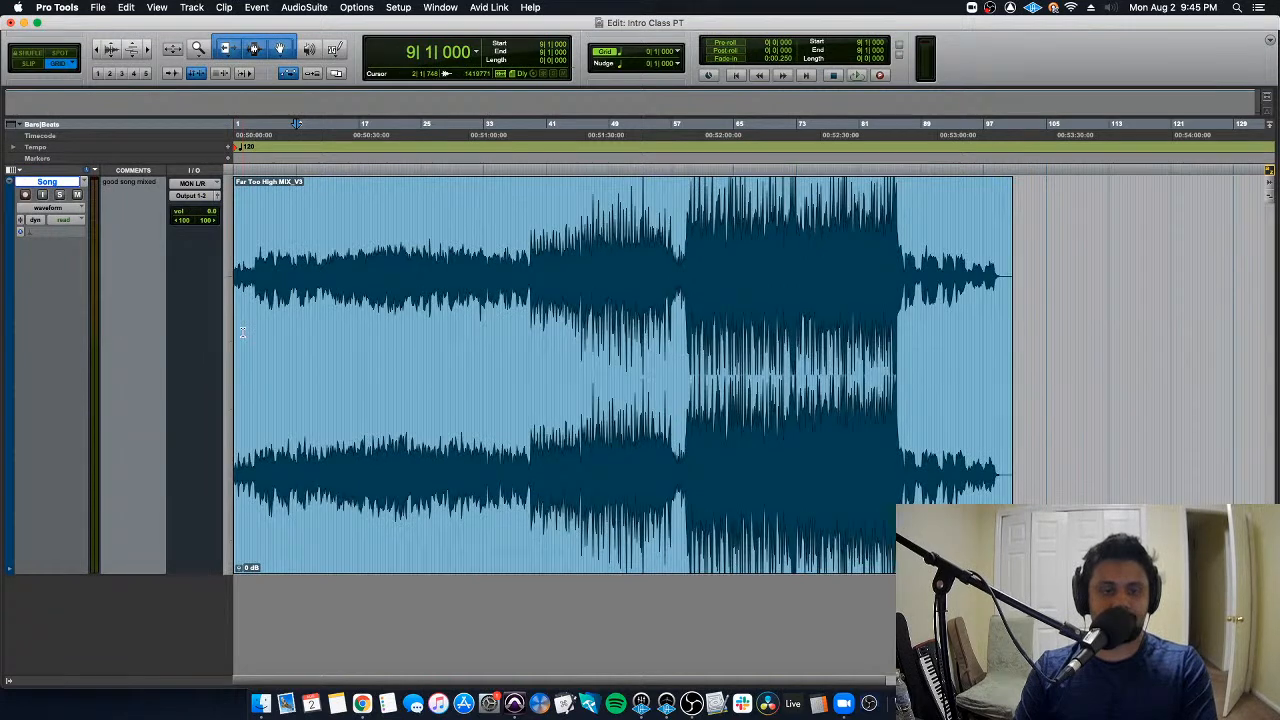
# - Return to the session start, then place the edit cursor at 29|4|000 and 38|4|000 in the song clip
pyautogui.press('Return')
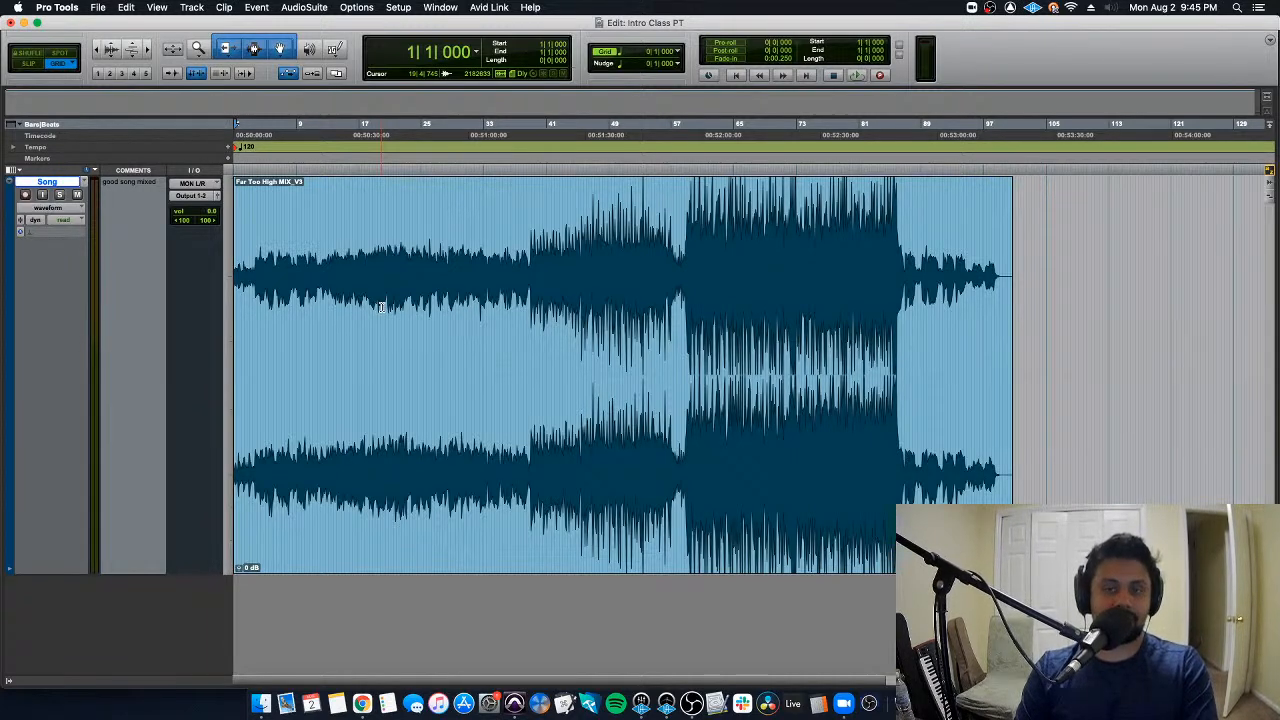
pyautogui.click(458, 242)
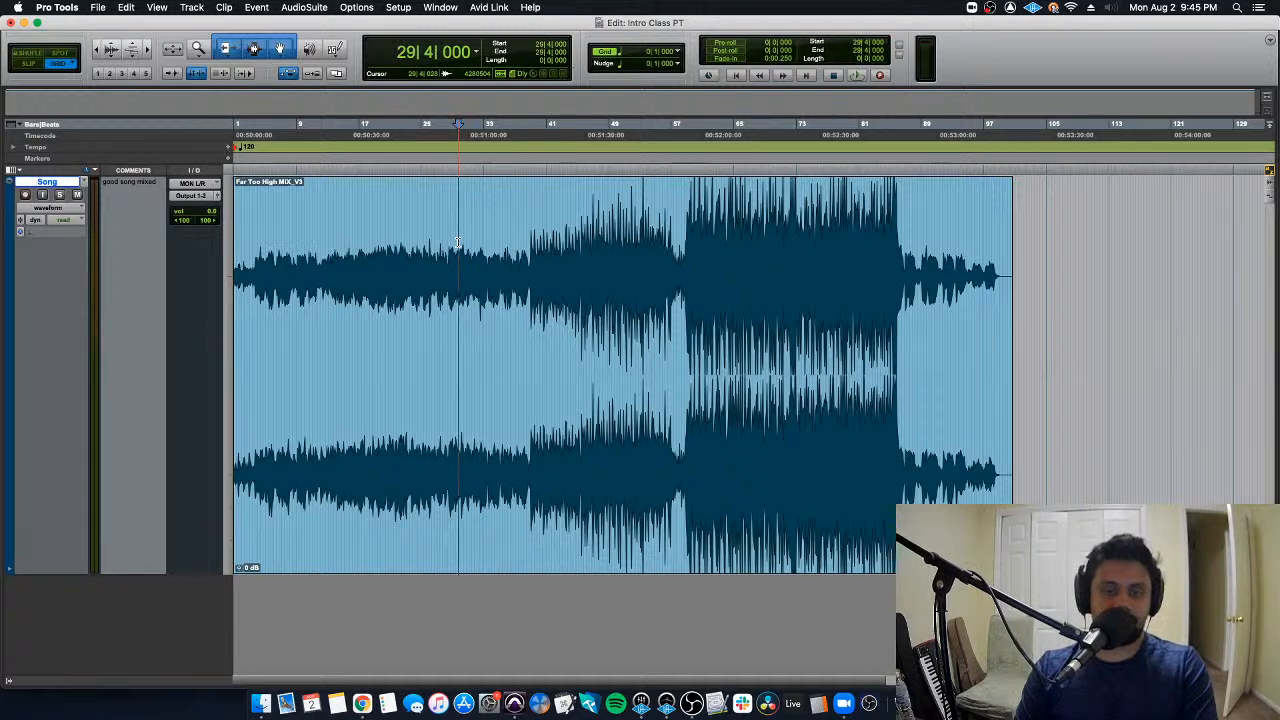
pyautogui.click(527, 240)
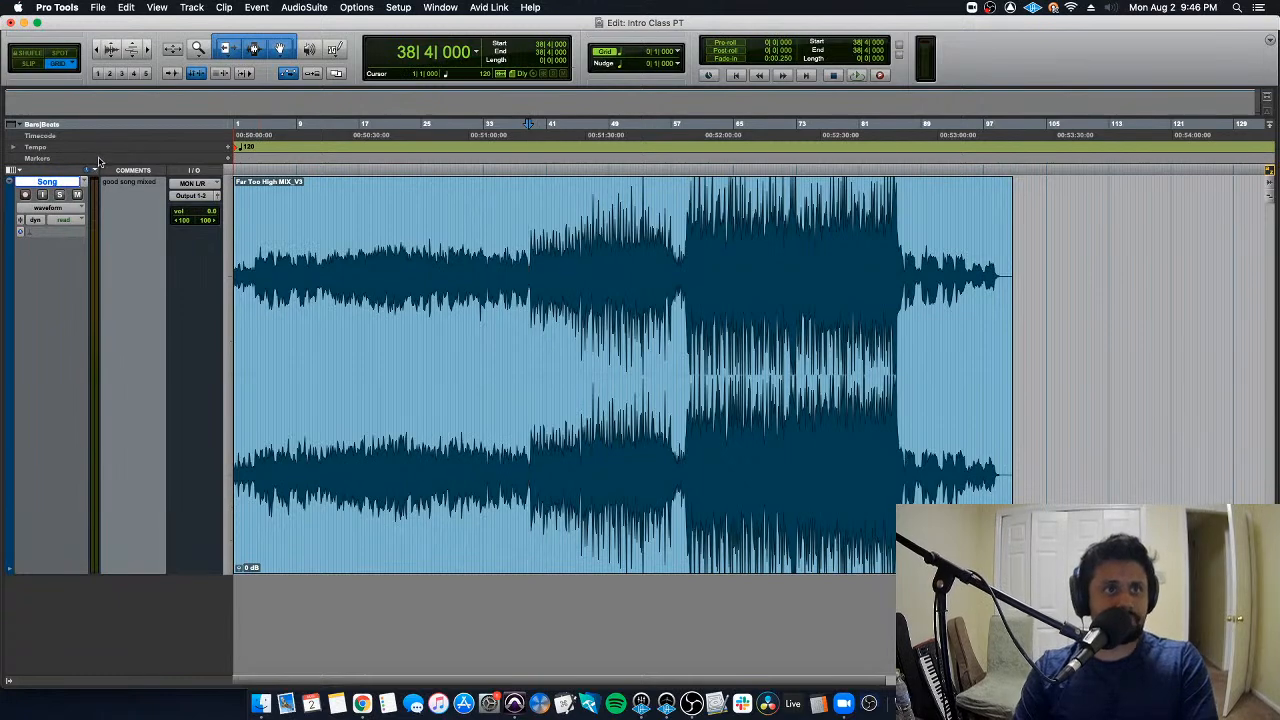
# - Expand the tempo editor below the Tempo ruler and collapse it again
pyautogui.click(14, 149)
pyautogui.click(14, 149)
pyautogui.click(14, 149)
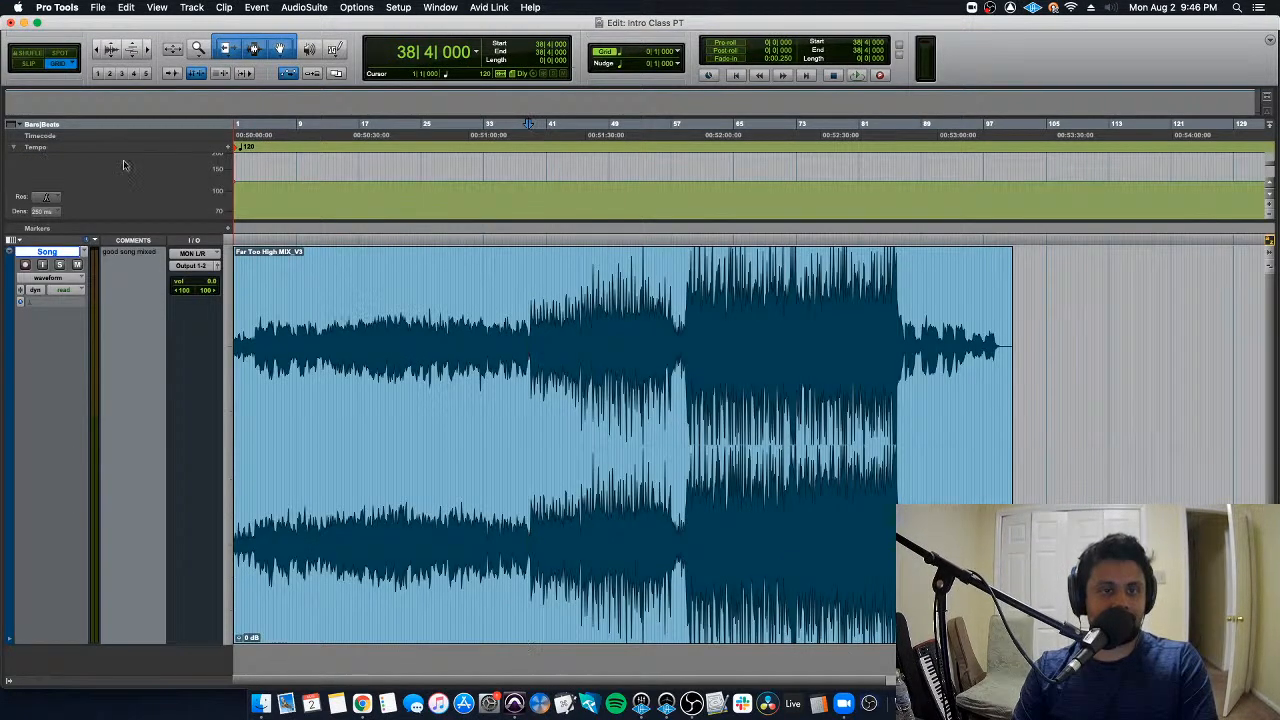
pyautogui.click(14, 149)
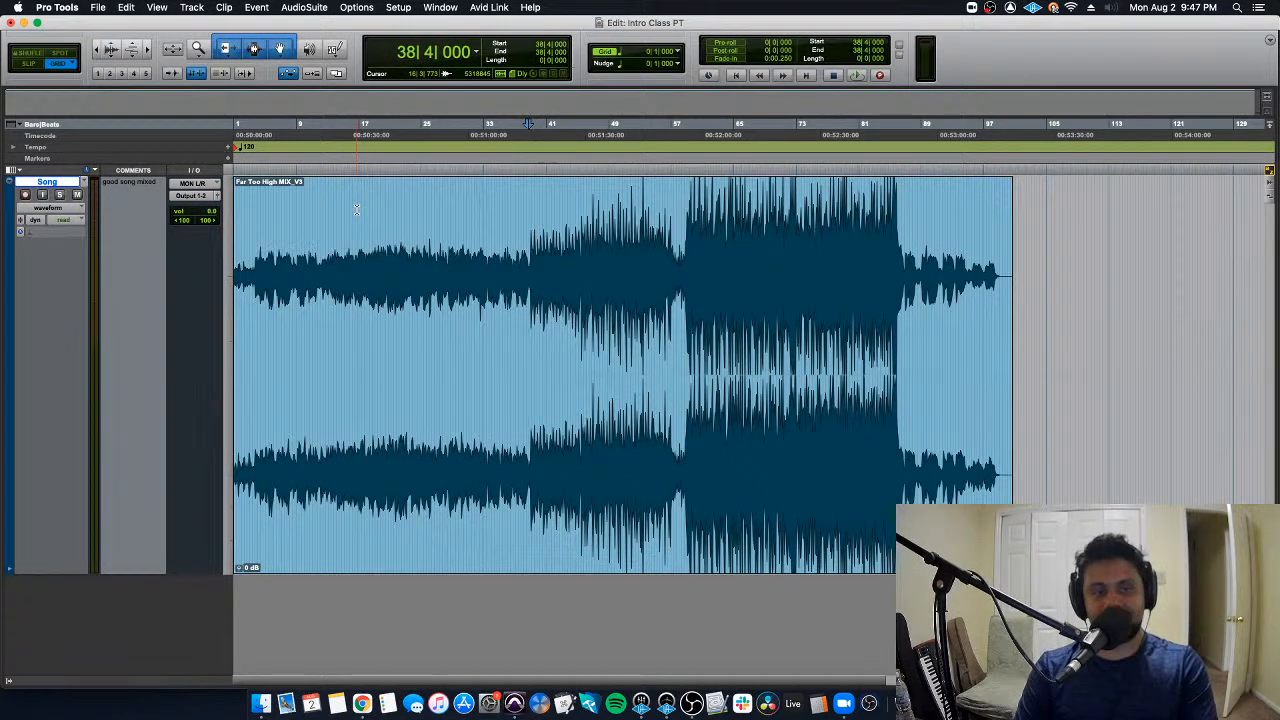
# - Change the tempo at the session start to 140 BPM and return the cursor to the beginning
pyautogui.doubleClick(238, 148)
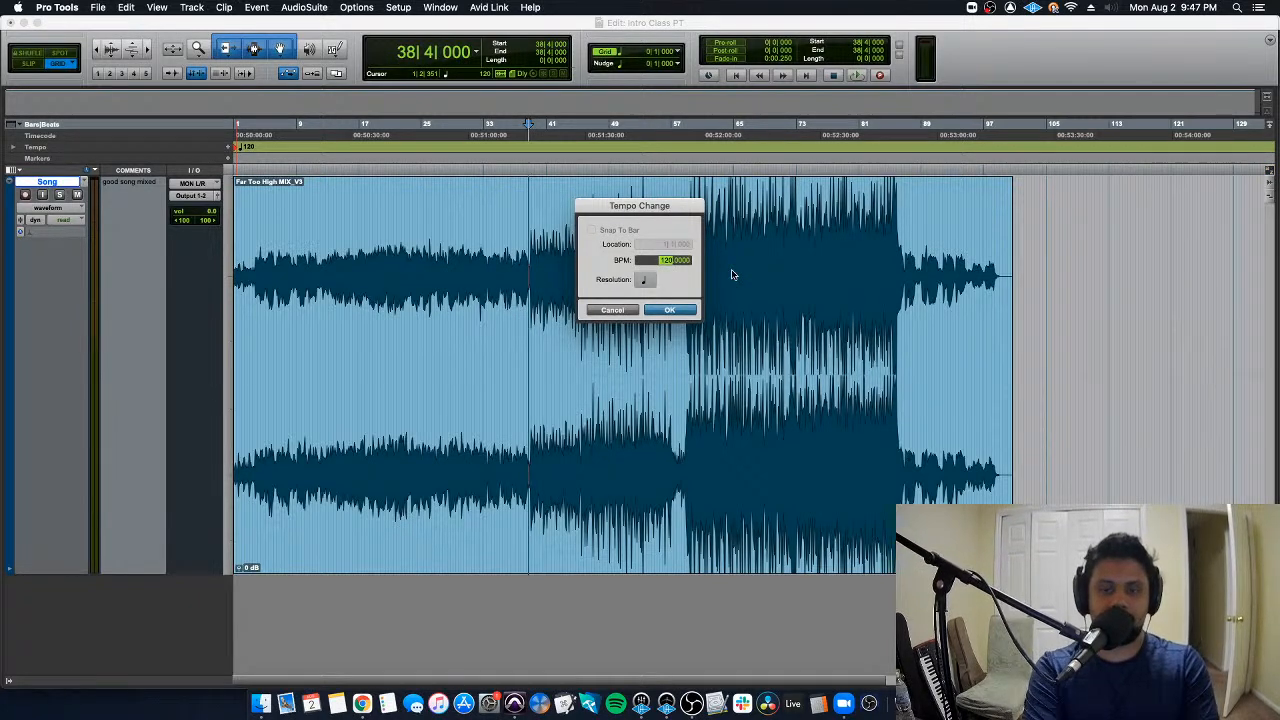
pyautogui.press('Return')
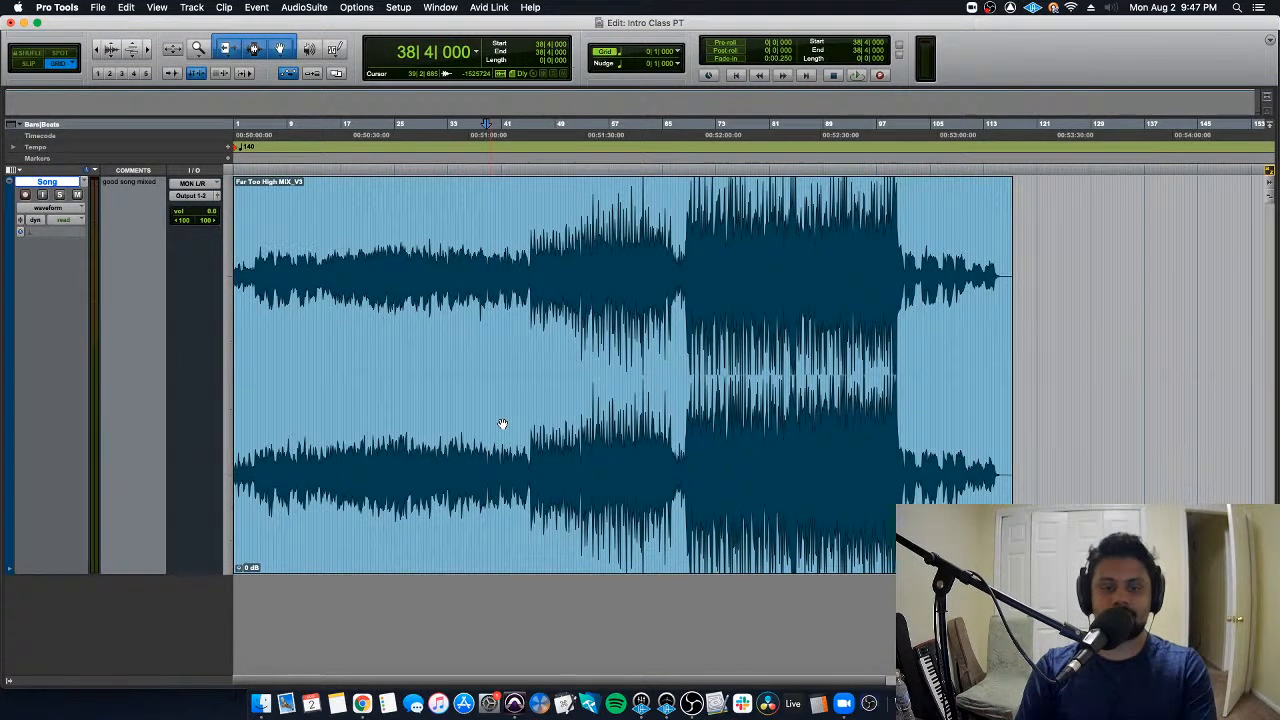
pyautogui.press('Return')
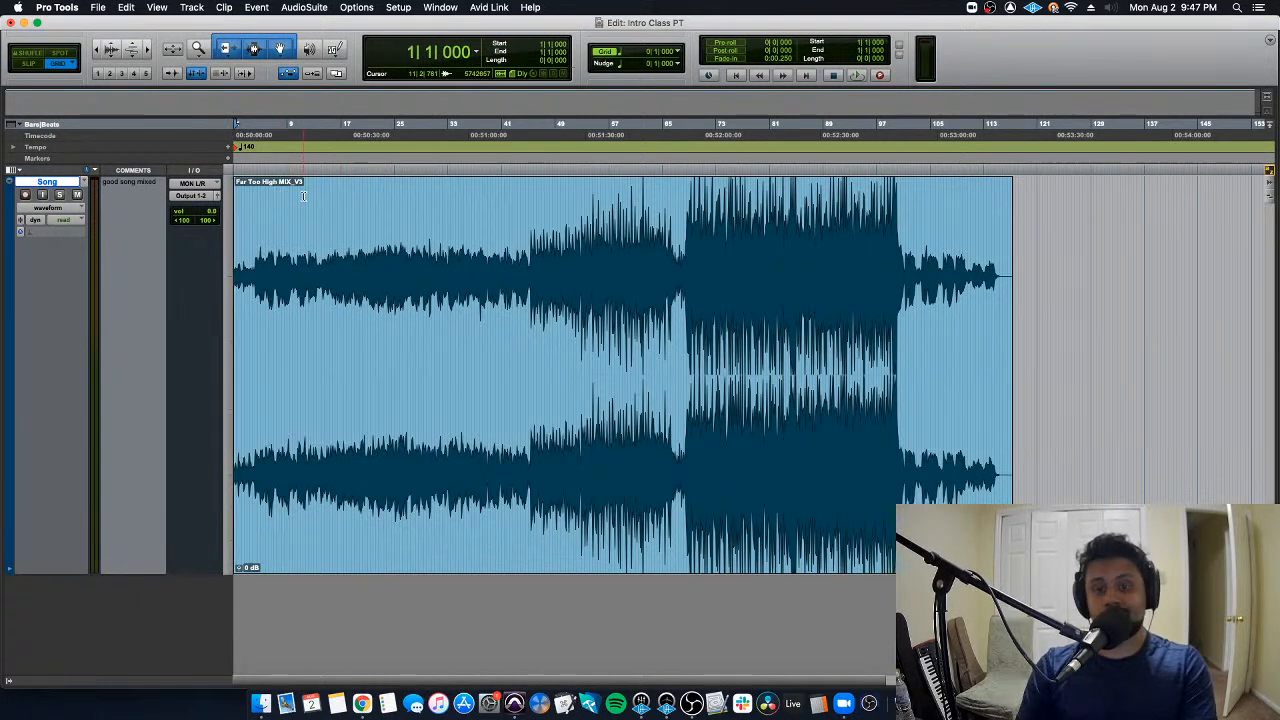
# - Create a click track and check its Click II insert in the Mix window before returning to the Edit window
pyautogui.click(192, 8)
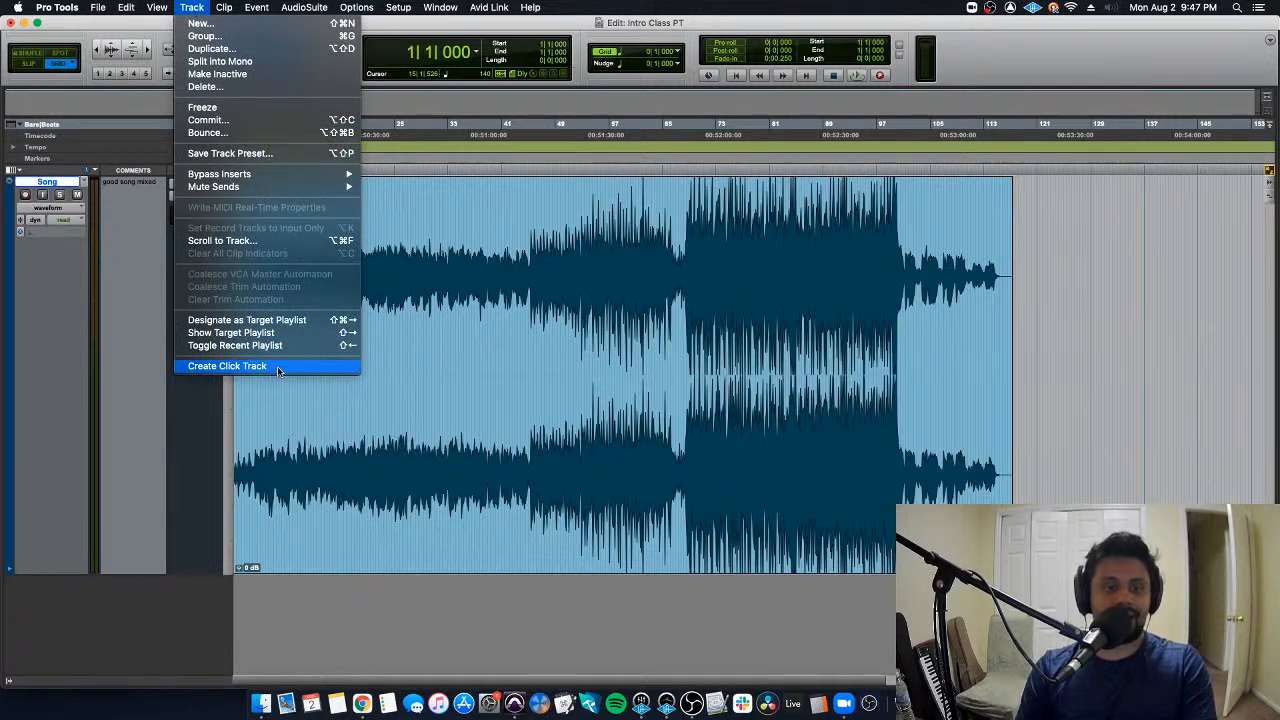
pyautogui.click(278, 368)
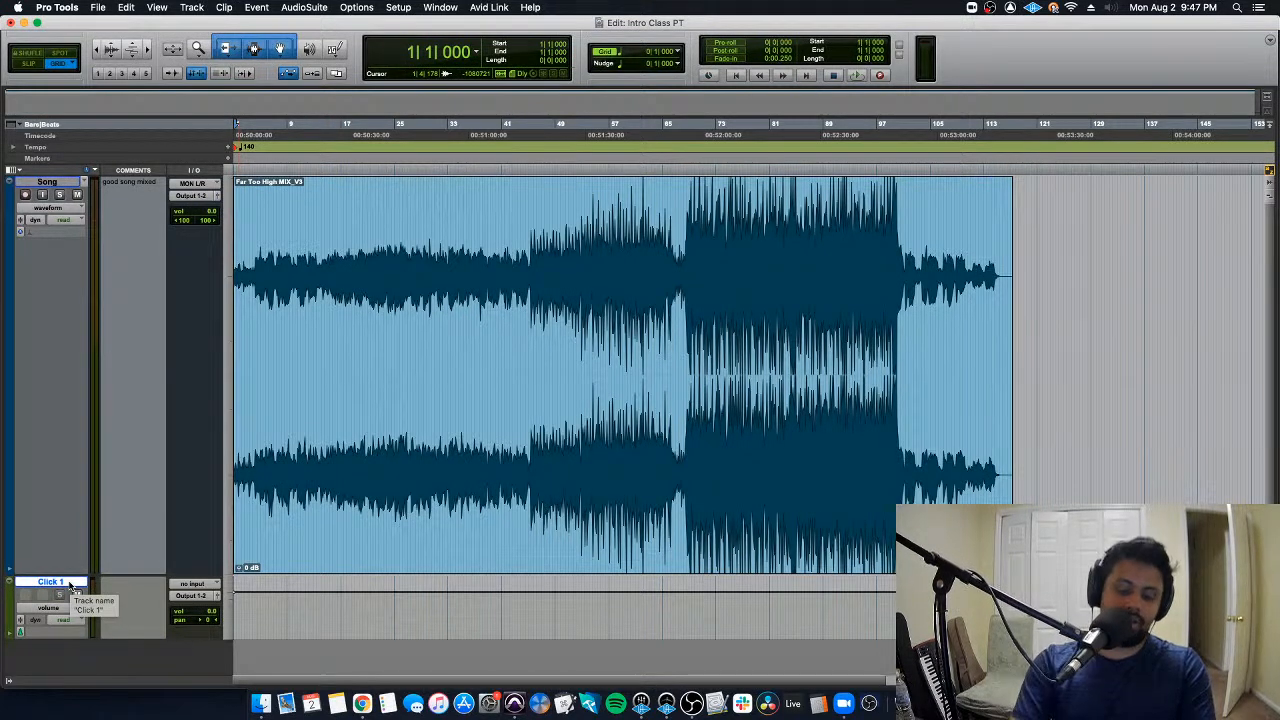
pyautogui.press('super+equal')
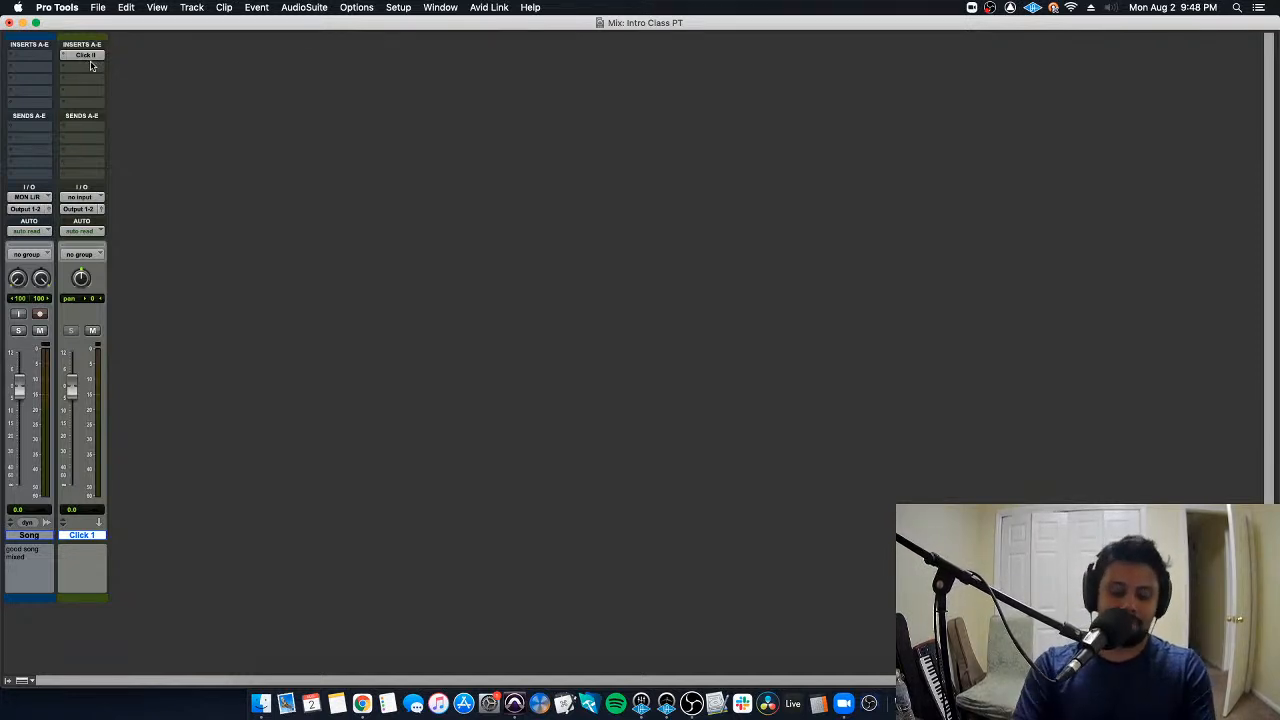
pyautogui.press('super+equal')
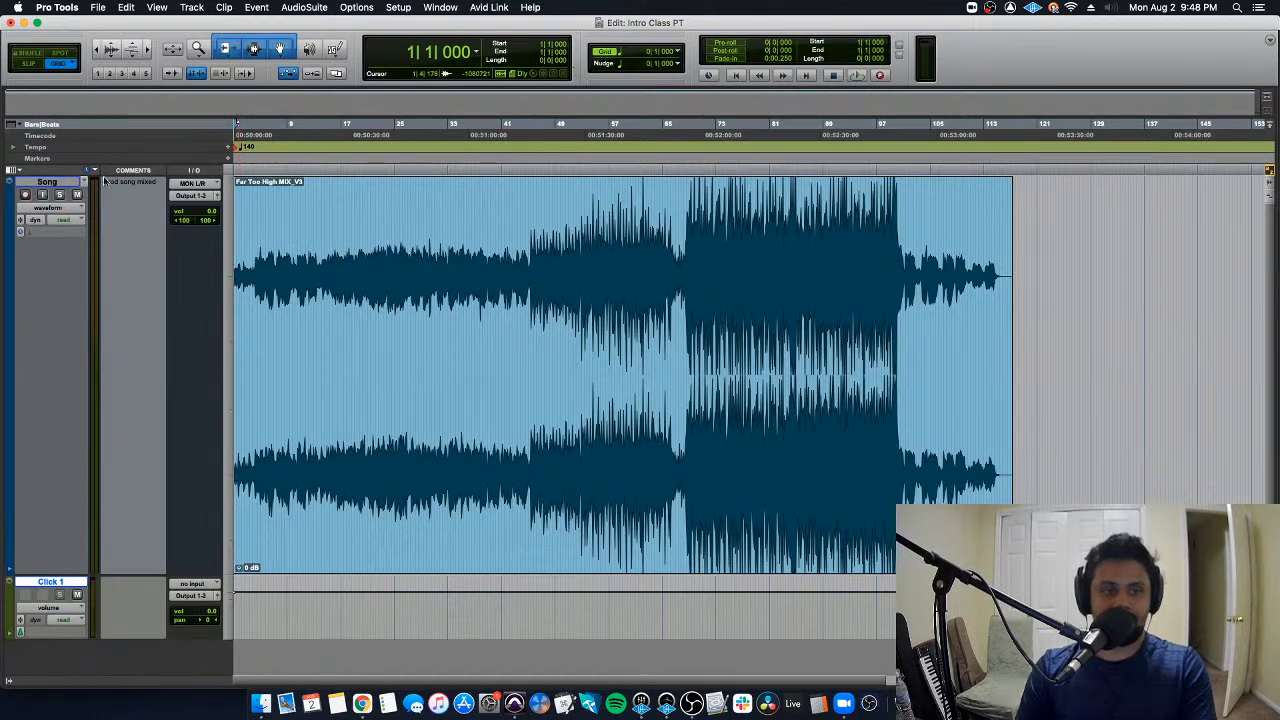
# - Mute the Song track and play the click alone from the session start
pyautogui.click(77, 194)
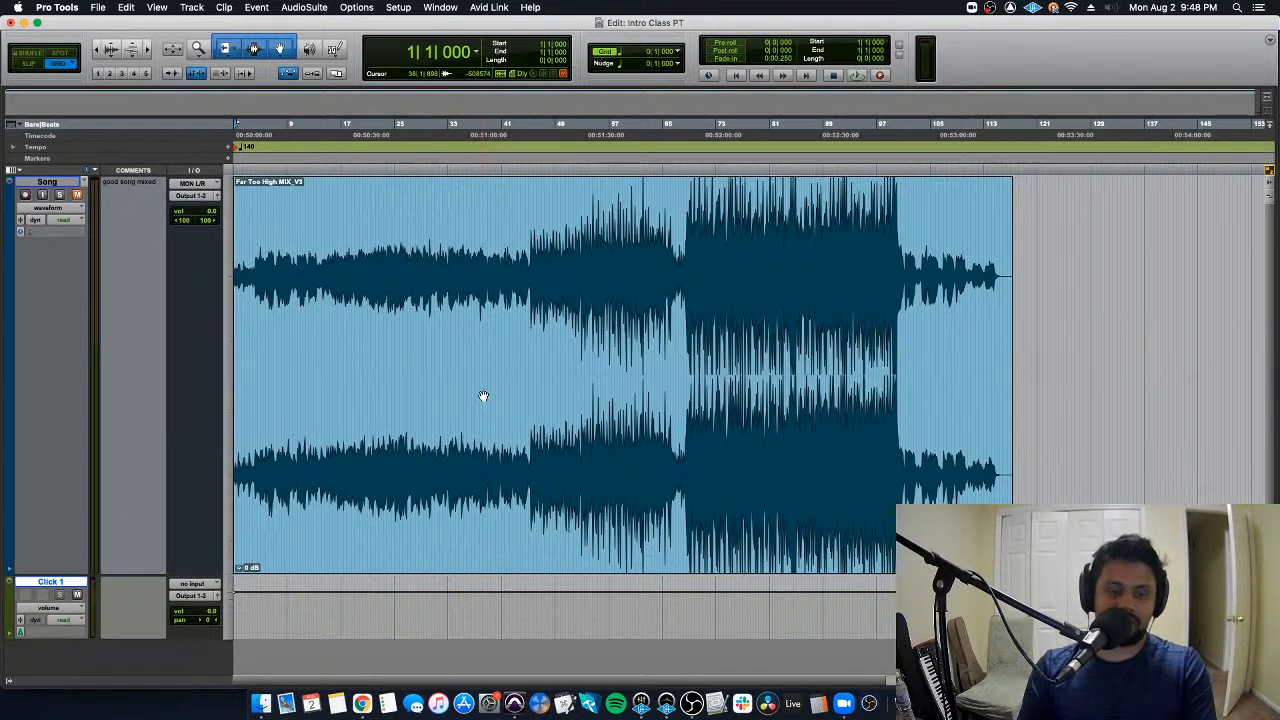
pyautogui.press('space')
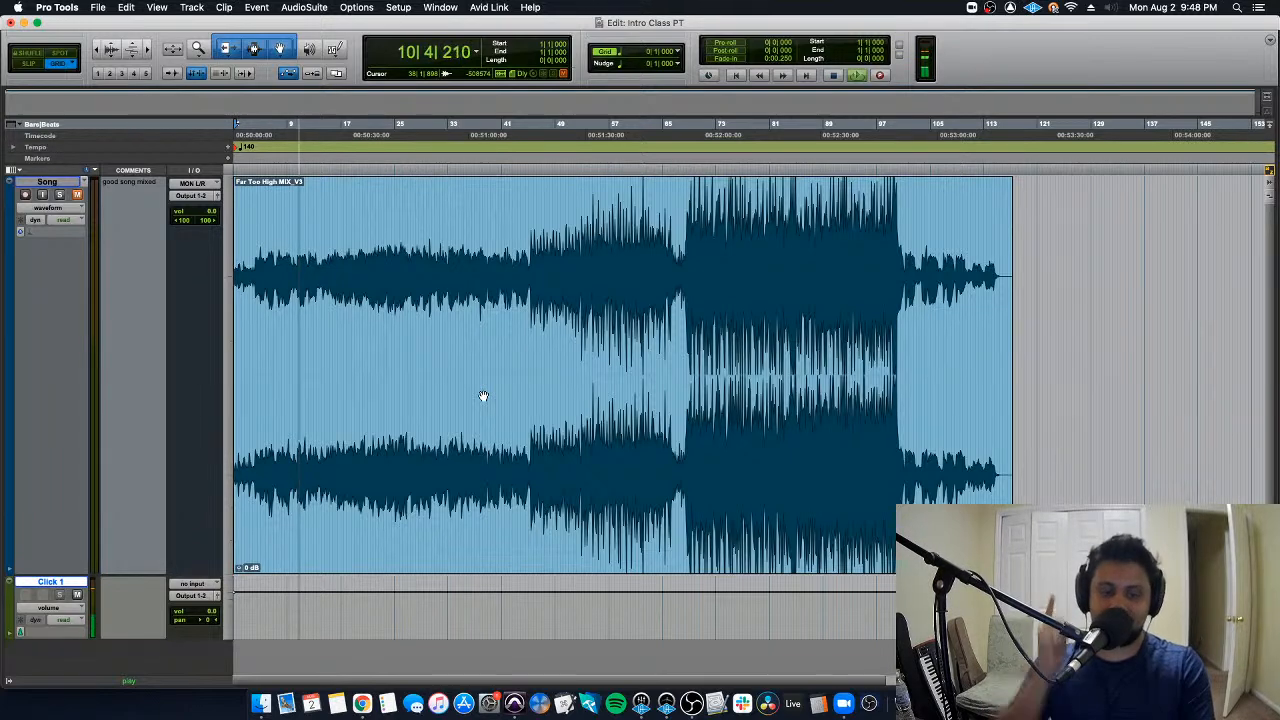
pyautogui.press('space')
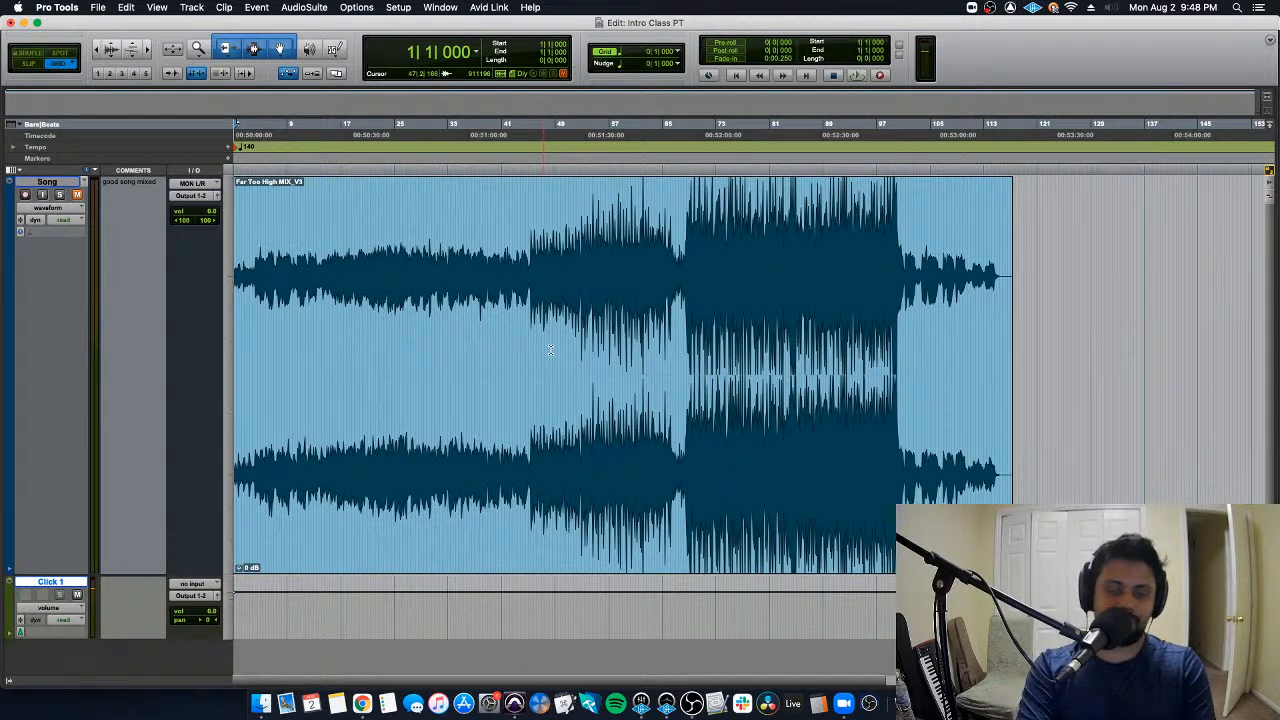
# - Lower the Song track's volume to -4.6 dB in the Mix window and unmute the track
pyautogui.press('super+equal')
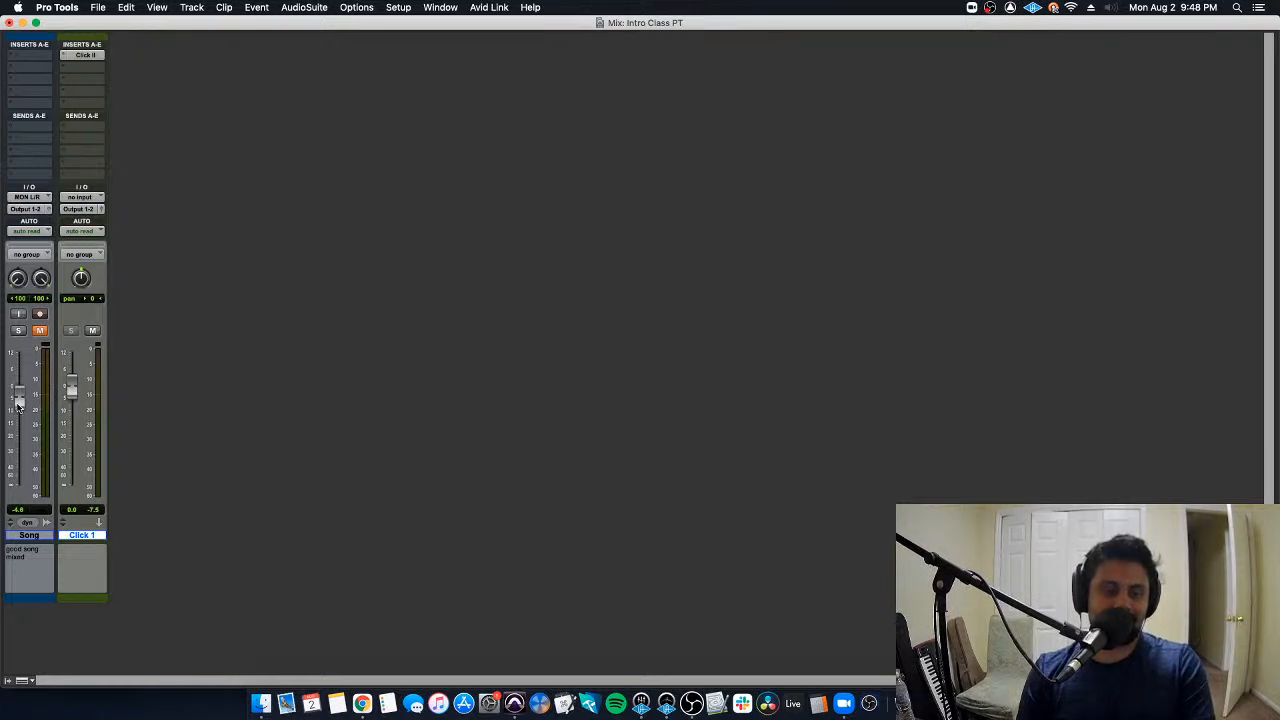
pyautogui.press('super+equal')
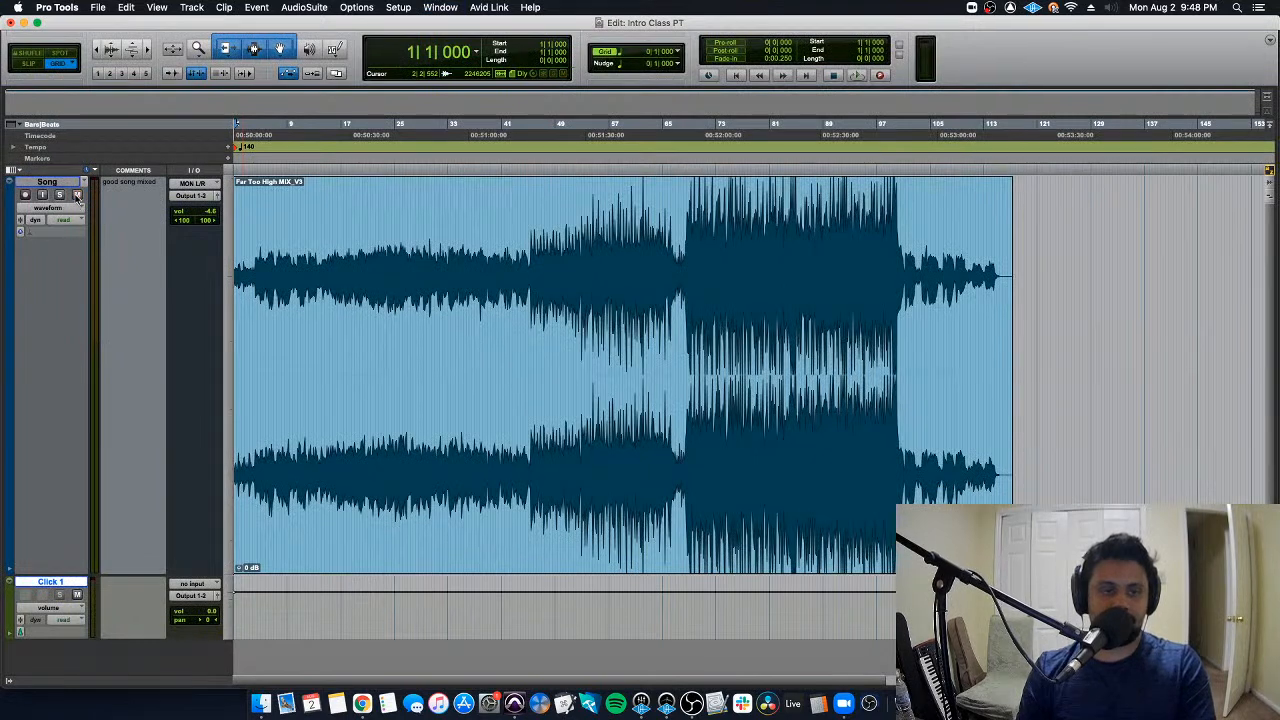
# - Place the edit cursor at 22|3|000 in the song clip and play the song against the click
pyautogui.click(288, 210)
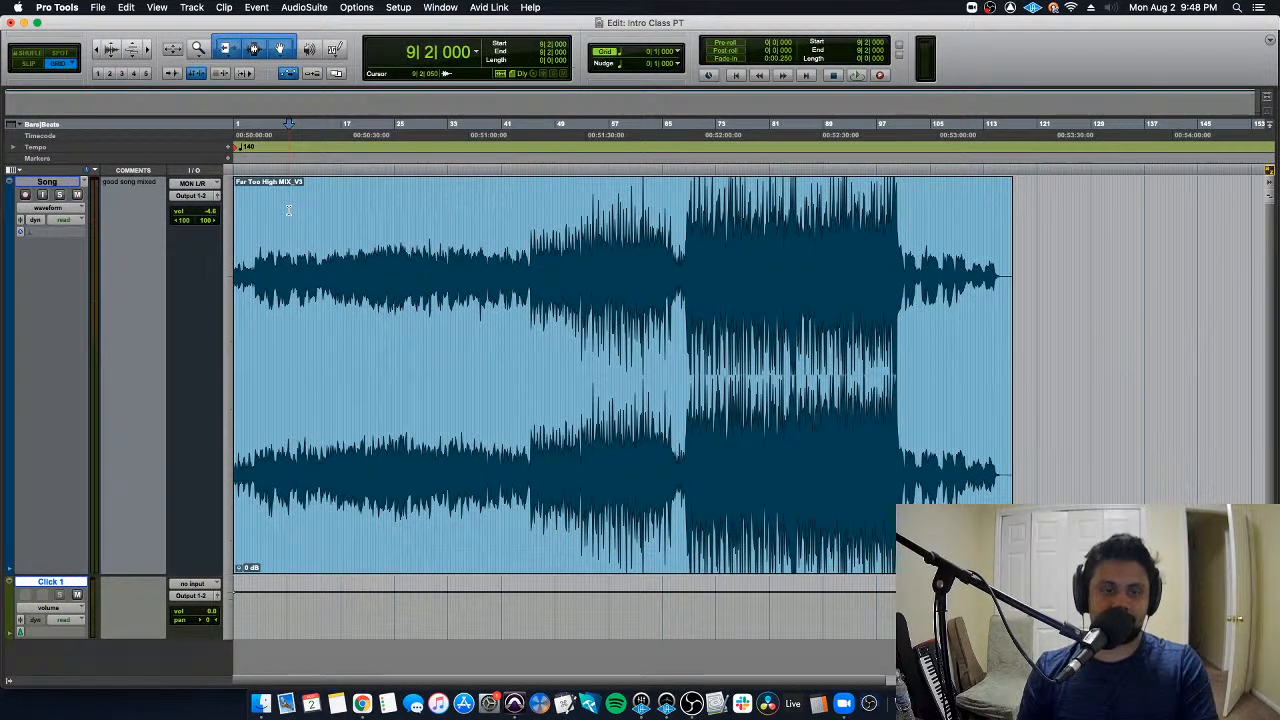
pyautogui.click(377, 209)
pyautogui.press('space')
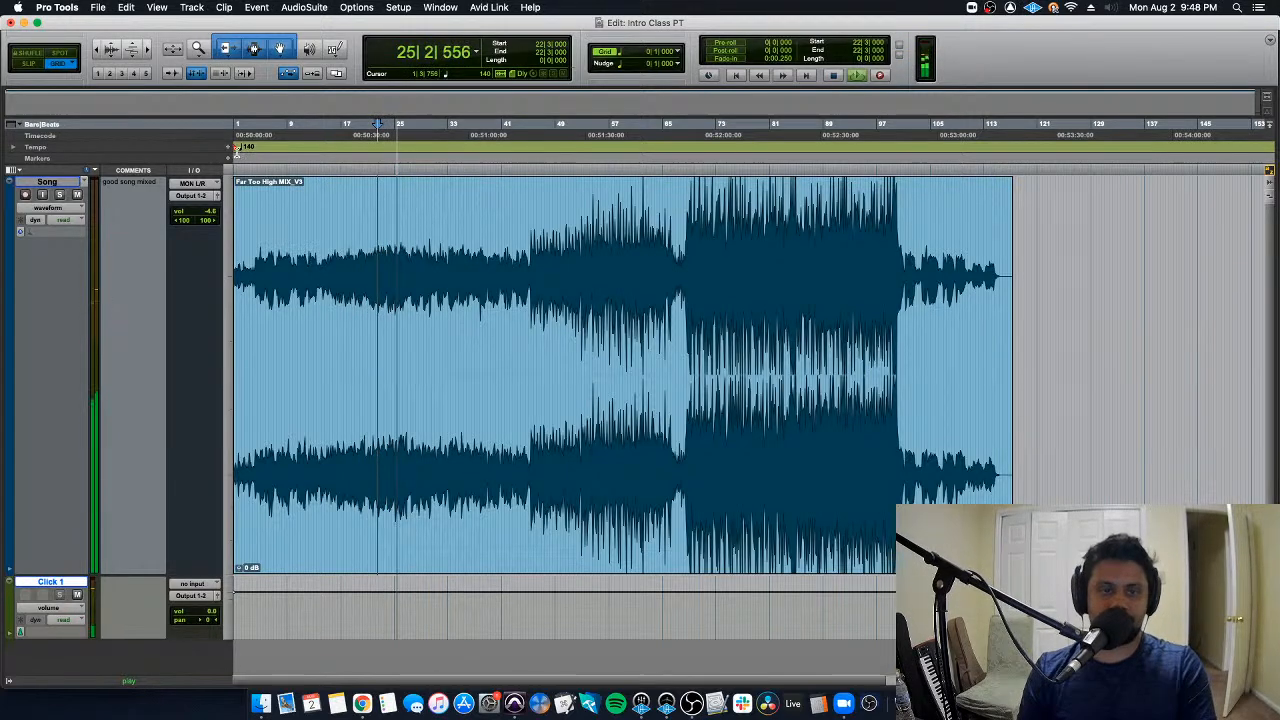
pyautogui.press('space')
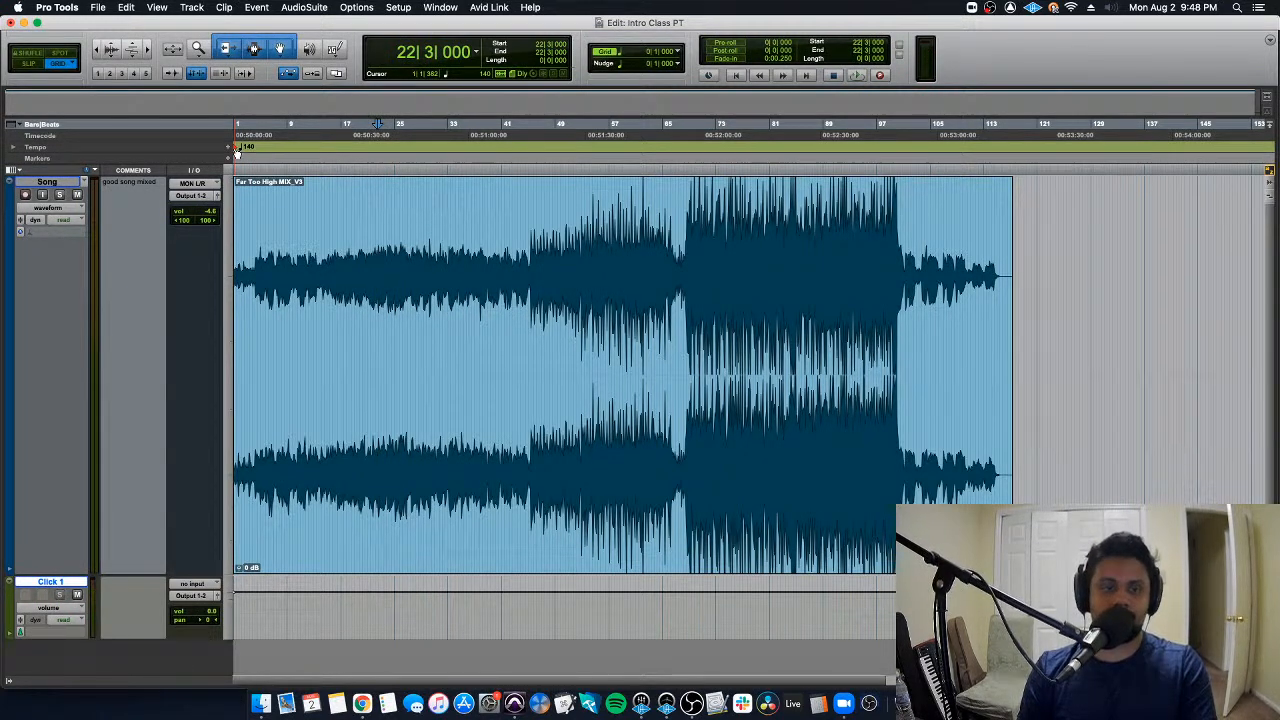
# - Set the tempo at the session start to 143 BPM and play the song against the click
pyautogui.doubleClick(237, 150)
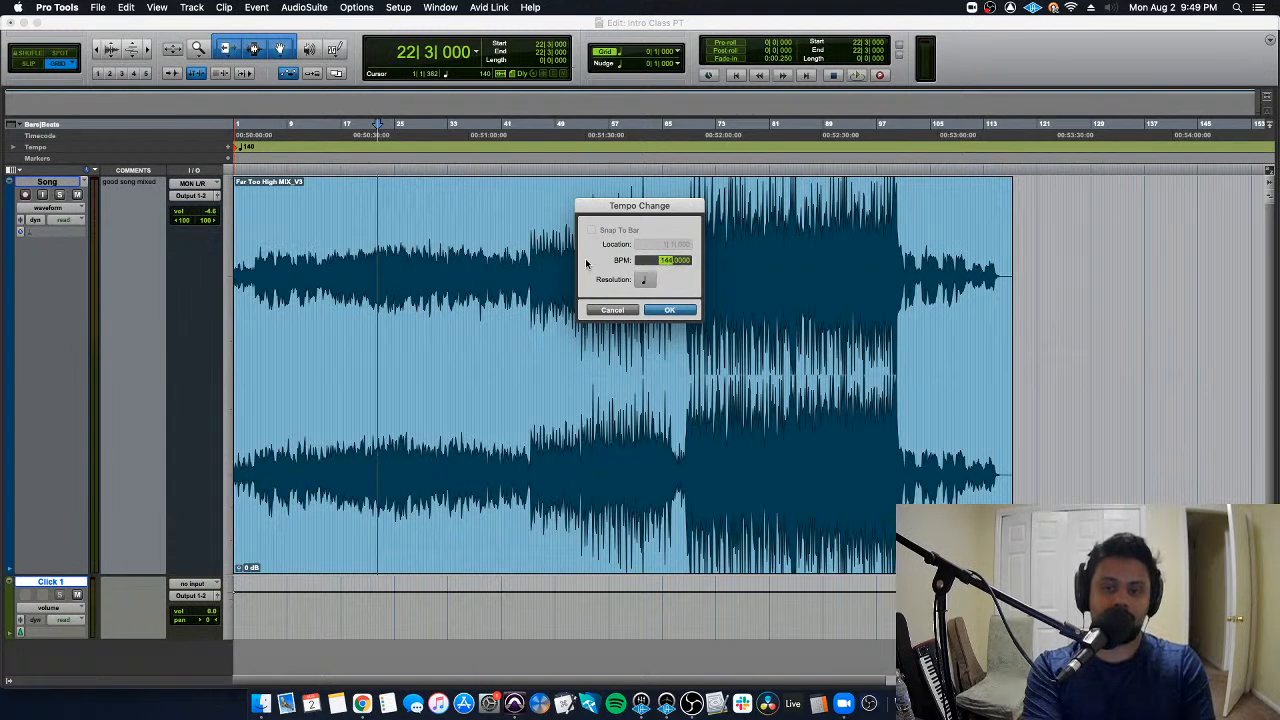
pyautogui.press('Up')
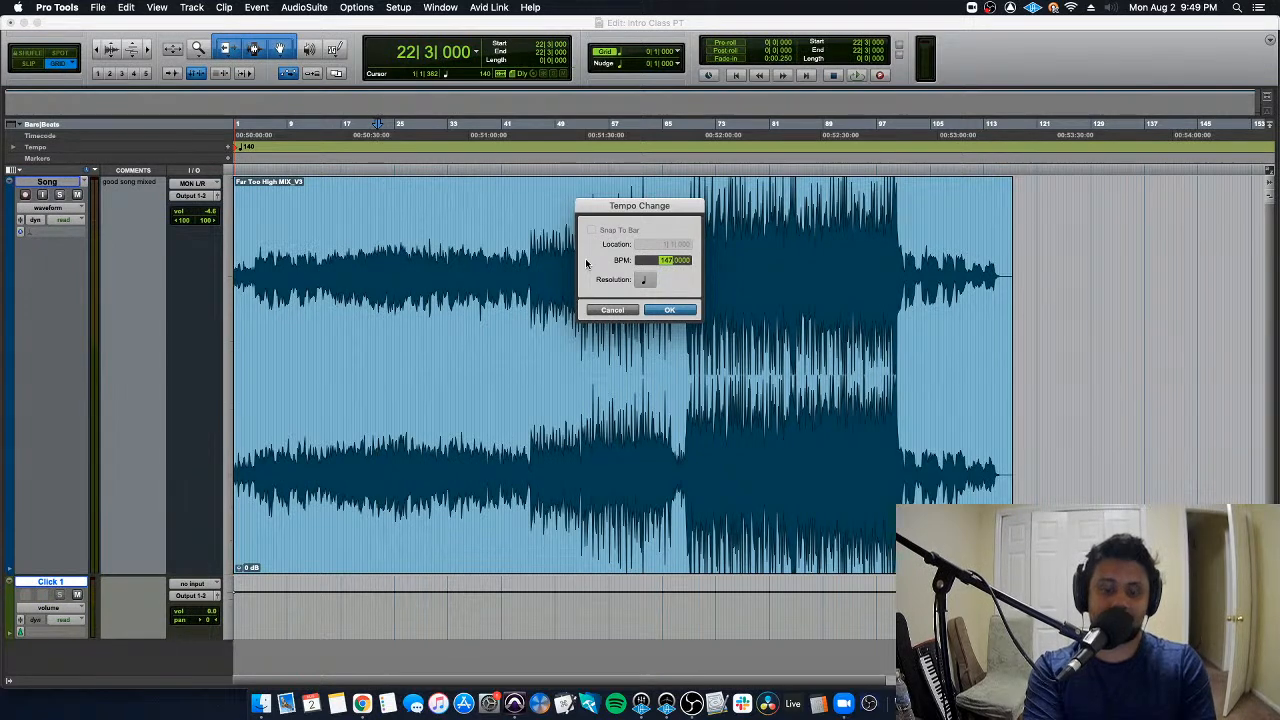
pyautogui.press('Return')
pyautogui.press('space')
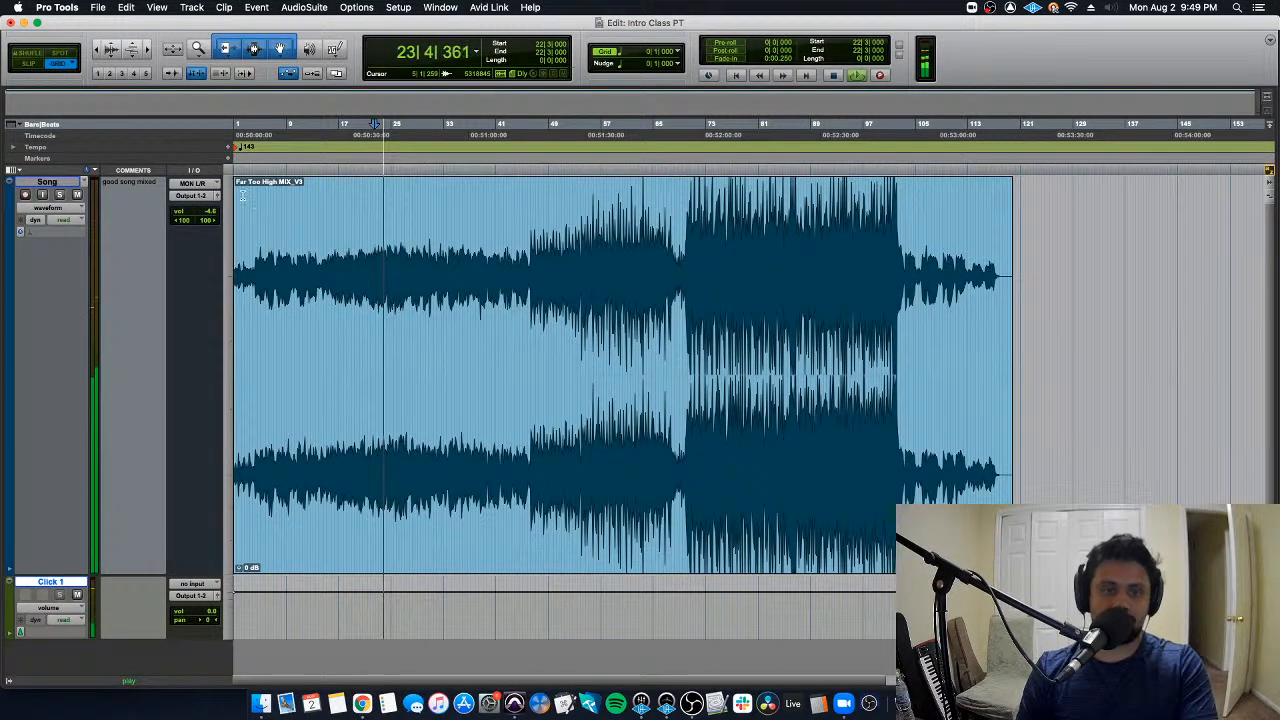
pyautogui.press('space')
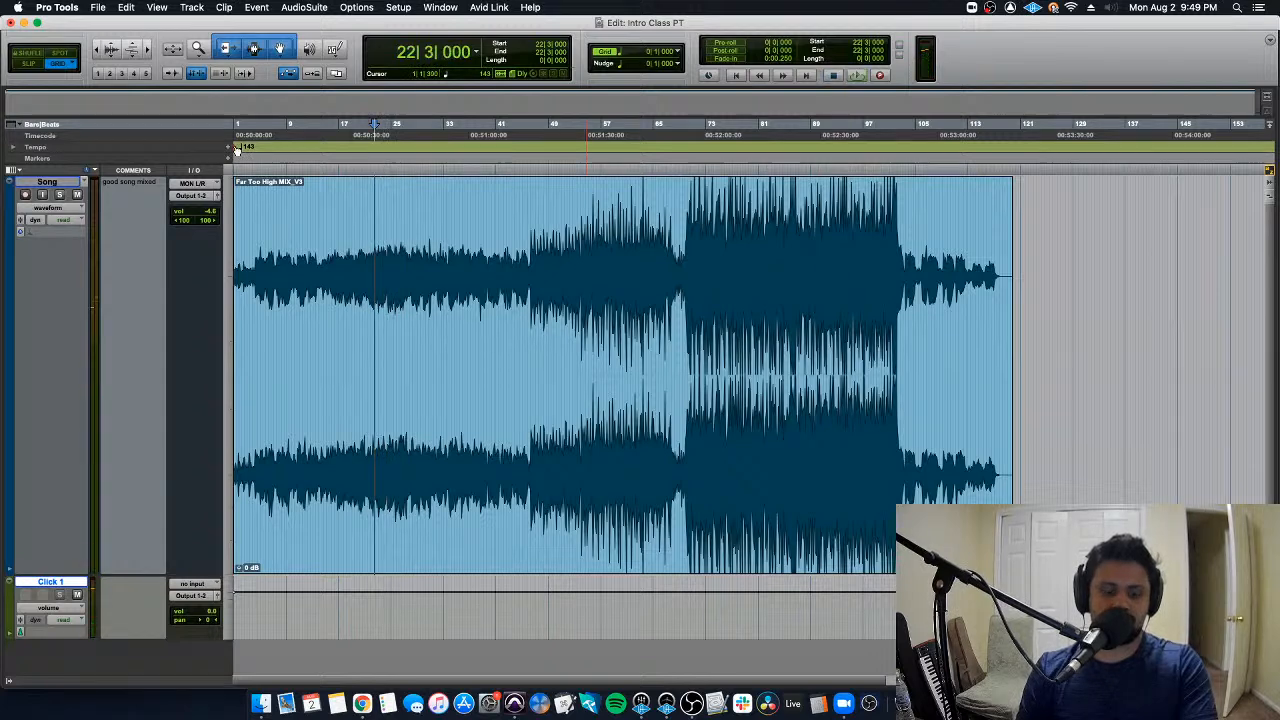
# - Play from the session start and try to enter a new BPM in the opening tempo event
pyautogui.press('Return')
pyautogui.press('space')
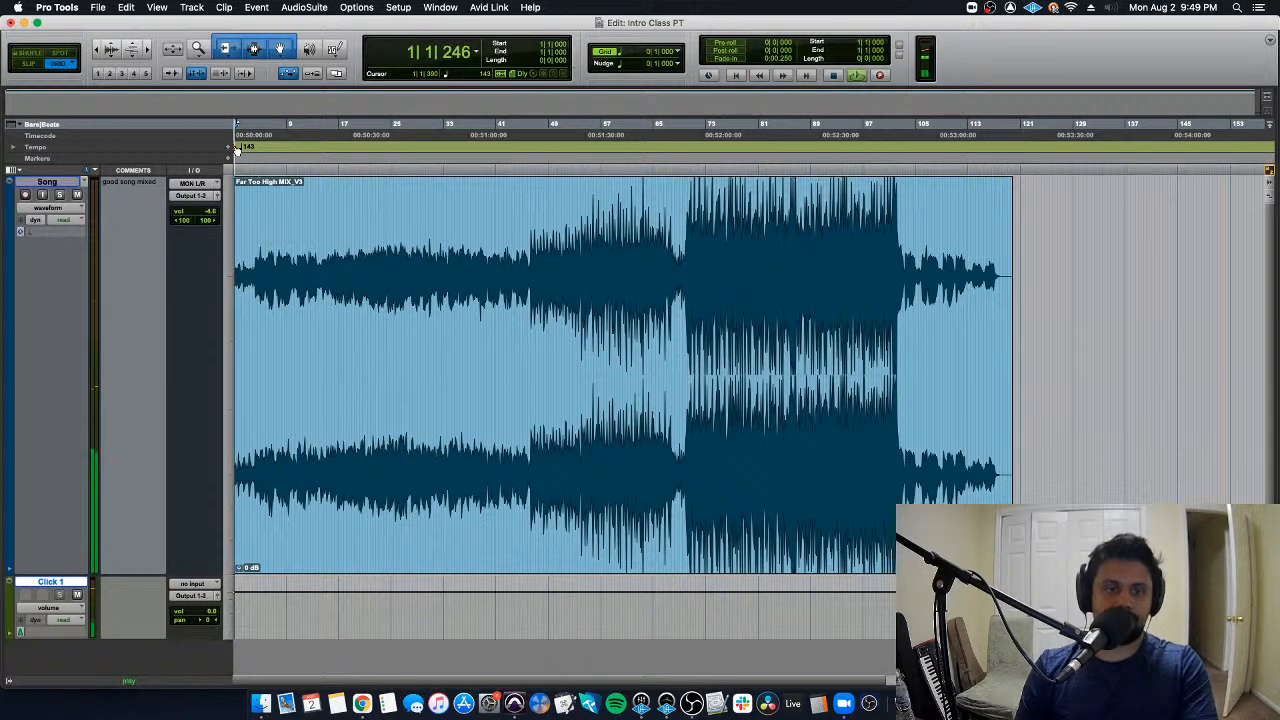
pyautogui.doubleClick(237, 148)
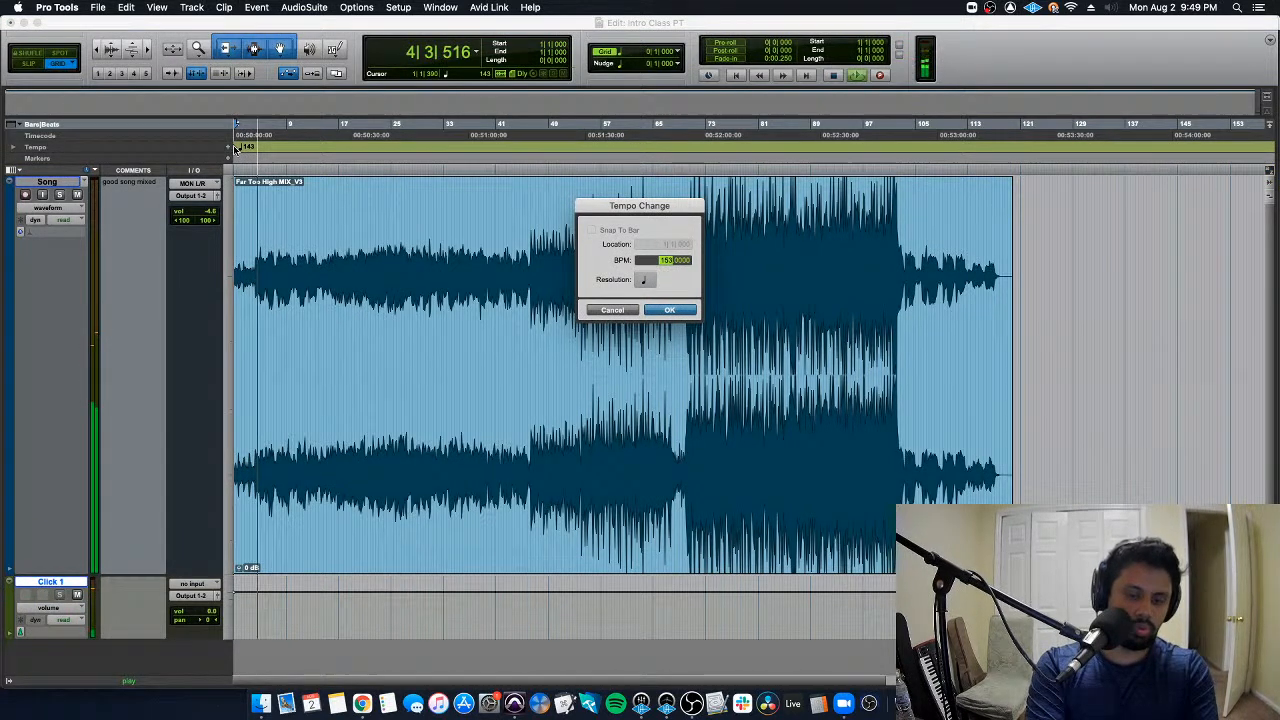
pyautogui.press('Escape')
pyautogui.press('space')
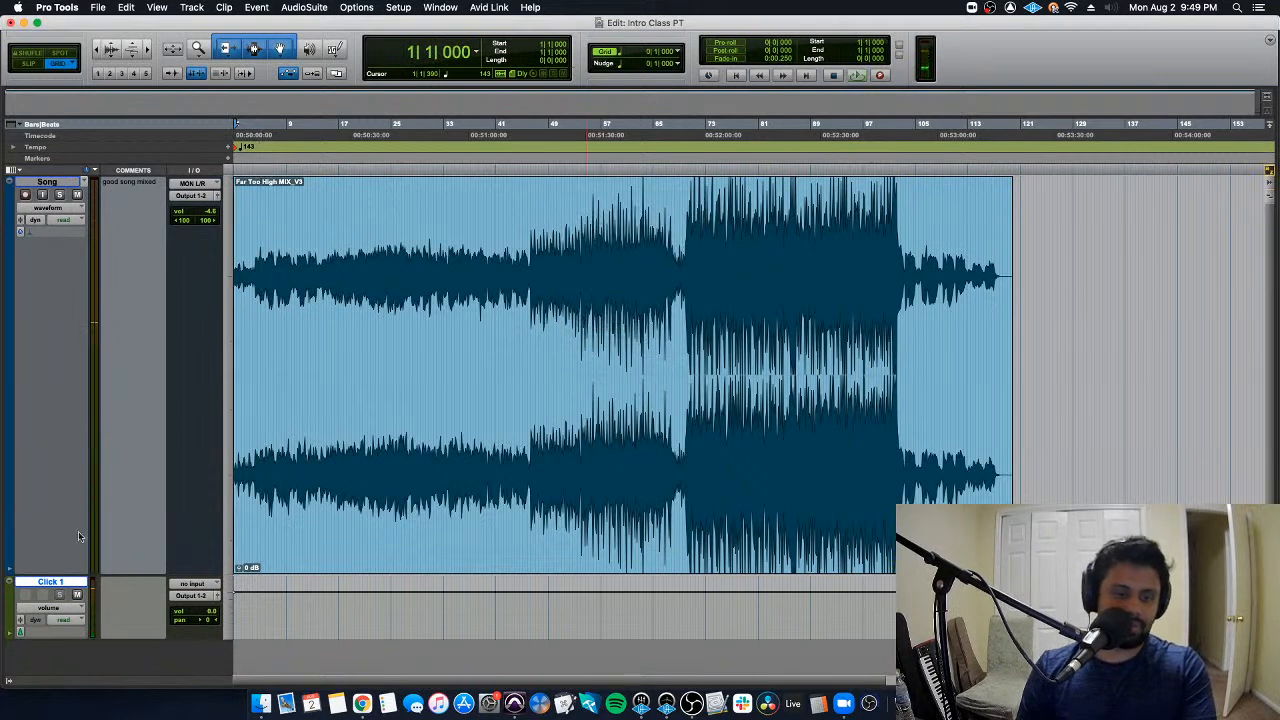
# - Mute the Click 1 track and start playback of the song from 23|3|000
pyautogui.click(77, 595)
pyautogui.click(381, 296)
pyautogui.press('space')
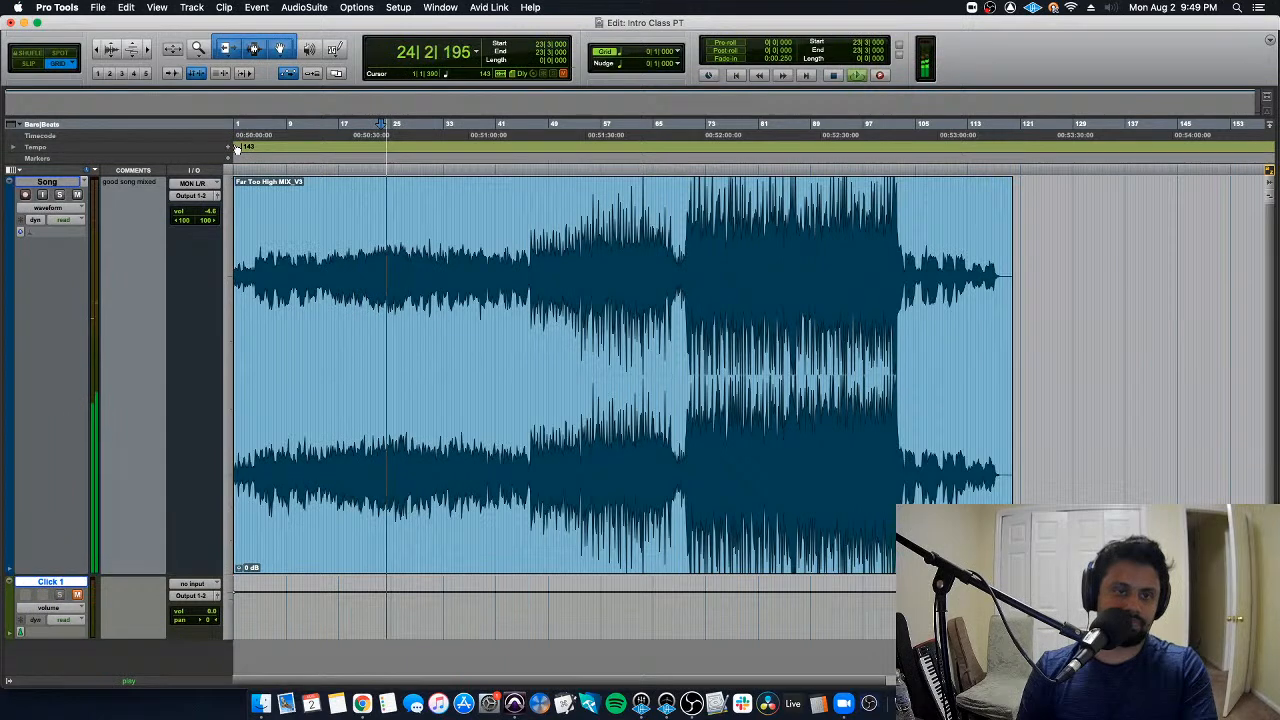
# - Tap along with the song in the opening tempo event and set its tempo to 148 BPM
pyautogui.doubleClick(237, 148)
pyautogui.press('t')
pyautogui.press('t')
pyautogui.press('t')
pyautogui.press('t')
pyautogui.press('t')
pyautogui.press('t')
pyautogui.press('t')
pyautogui.press('t')
pyautogui.press('t')
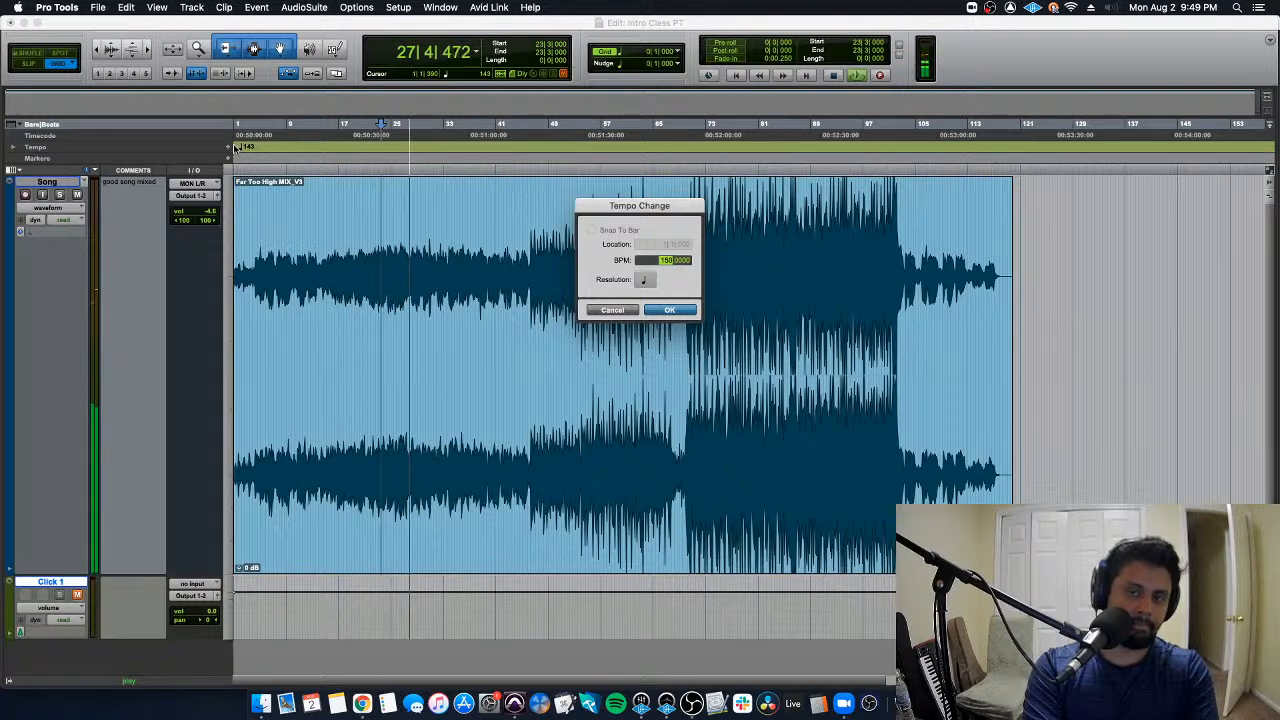
pyautogui.write('148')
pyautogui.press('Return')
pyautogui.press('Return')
# - Play the song from the session start, unmute the Click 1 track to compare them, and stop playback
pyautogui.press('space')
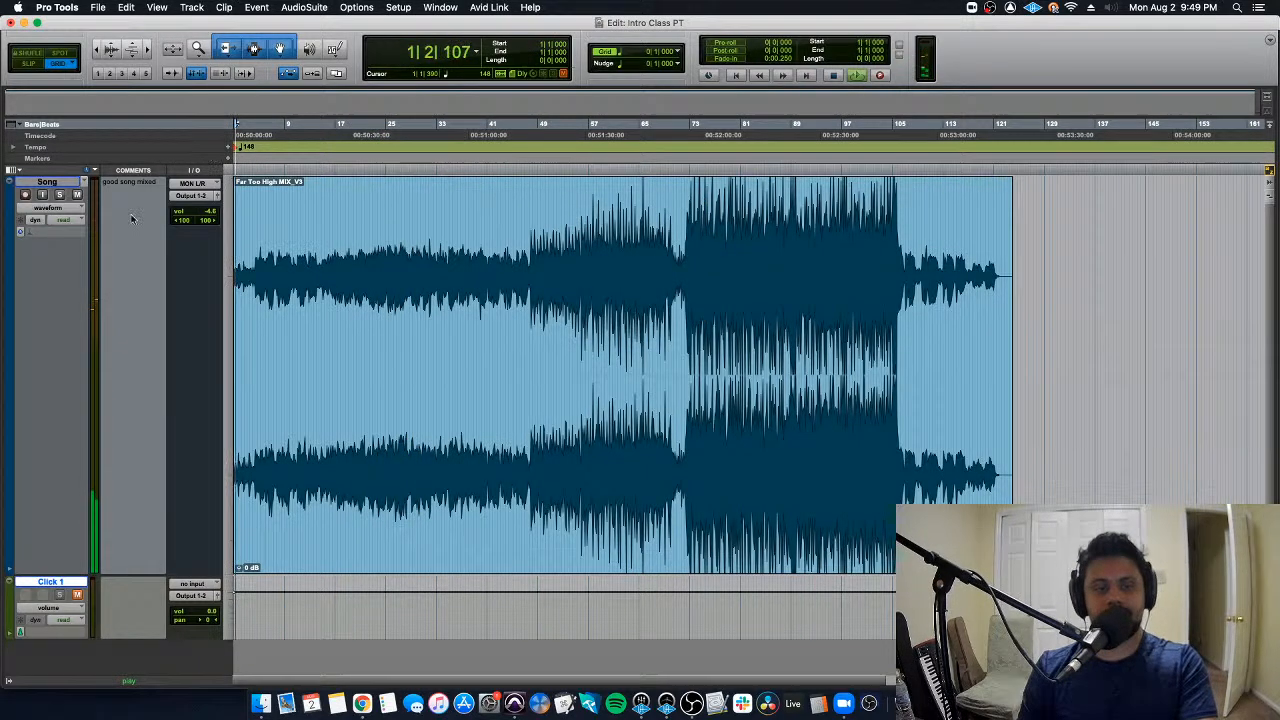
pyautogui.click(78, 595)
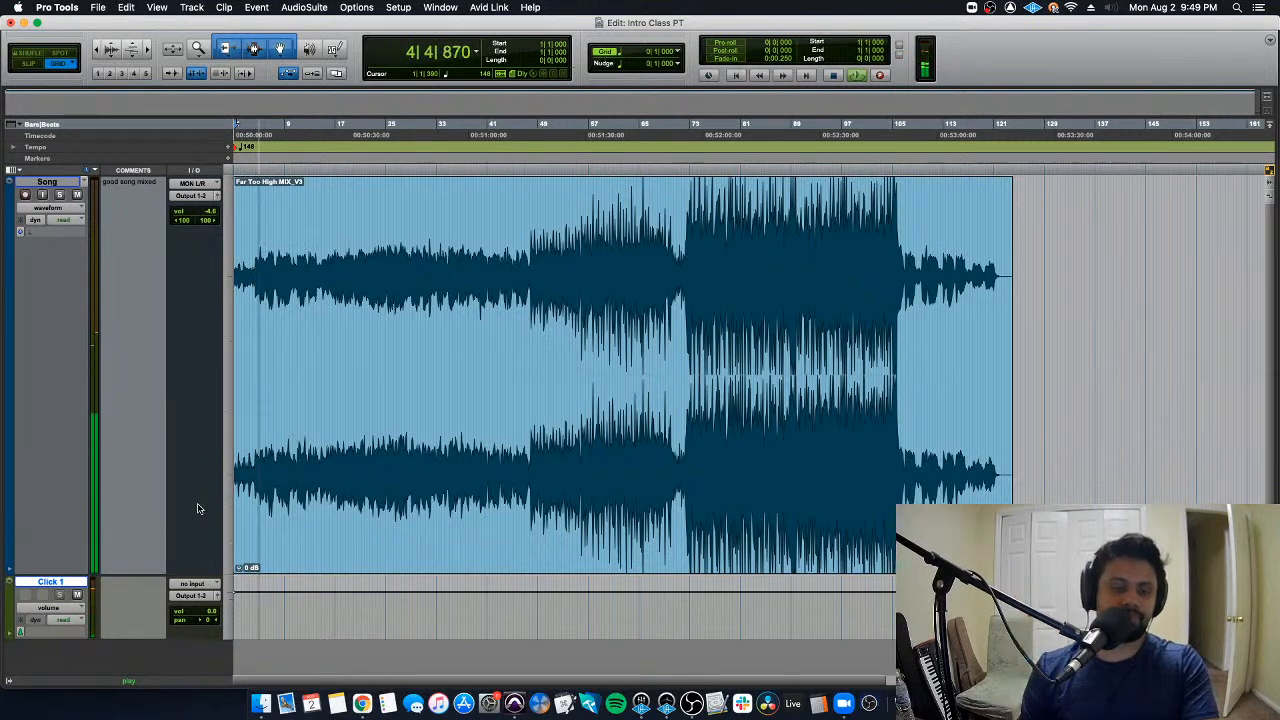
pyautogui.press('space')
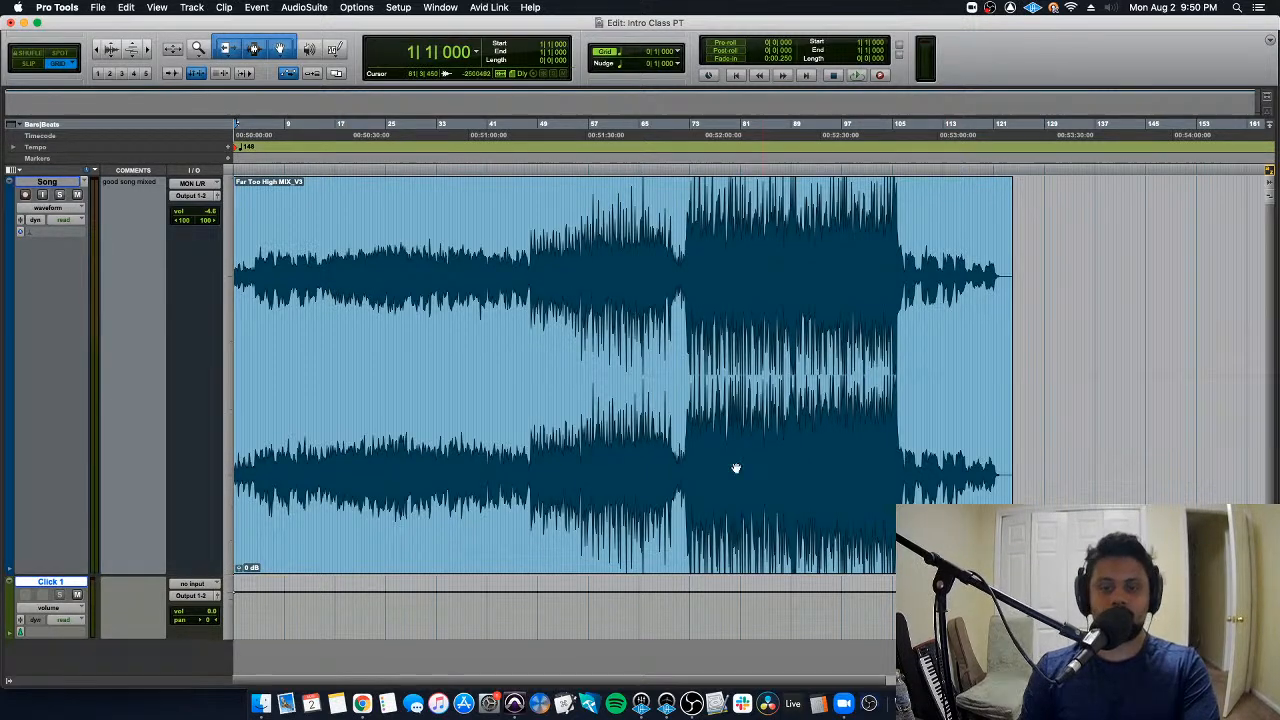
# - Select the whole song clip, then place the edit cursor at 46|4|000 within it
pyautogui.click(683, 500)
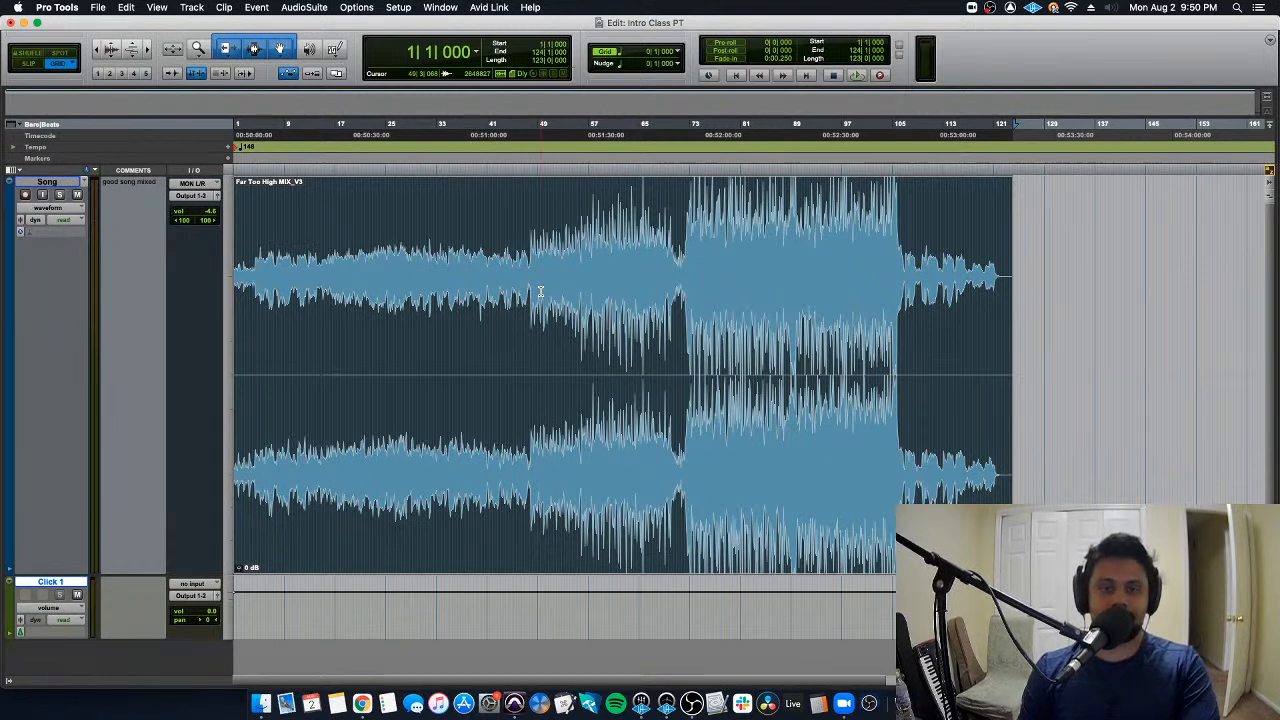
pyautogui.click(522, 232)
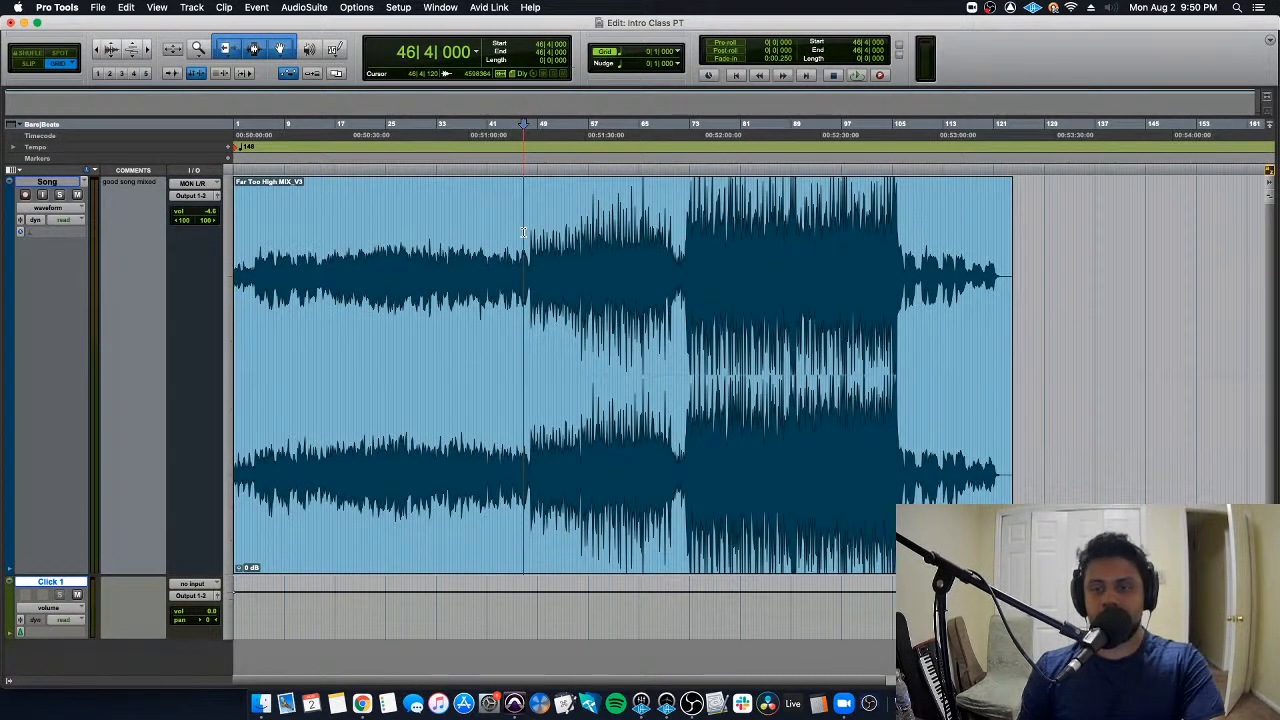
pyautogui.hscroll(1, 1056, 252)
pyautogui.hscroll(-1, 1055, 252)
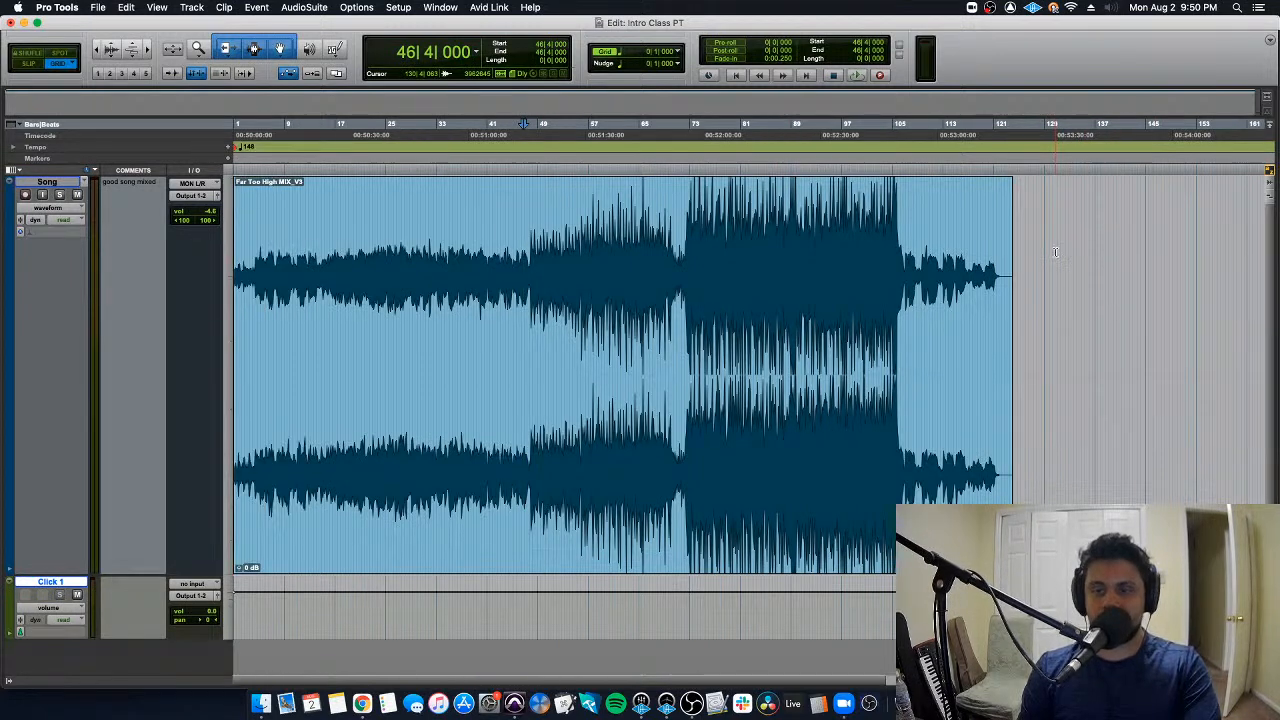
# - Place the edit cursor on various grid lines in the empty area after the song clip, ending at 129|1|000
pyautogui.click(1045, 238)
pyautogui.click(1068, 236)
pyautogui.click(1078, 234)
pyautogui.click(1108, 236)
pyautogui.click(1136, 239)
pyautogui.click(1162, 243)
pyautogui.click(1193, 248)
pyautogui.click(1151, 248)
pyautogui.click(1128, 248)
pyautogui.click(1117, 248)
pyautogui.click(1054, 240)
pyautogui.click(1049, 240)
pyautogui.click(1046, 240)
pyautogui.click(1094, 247)
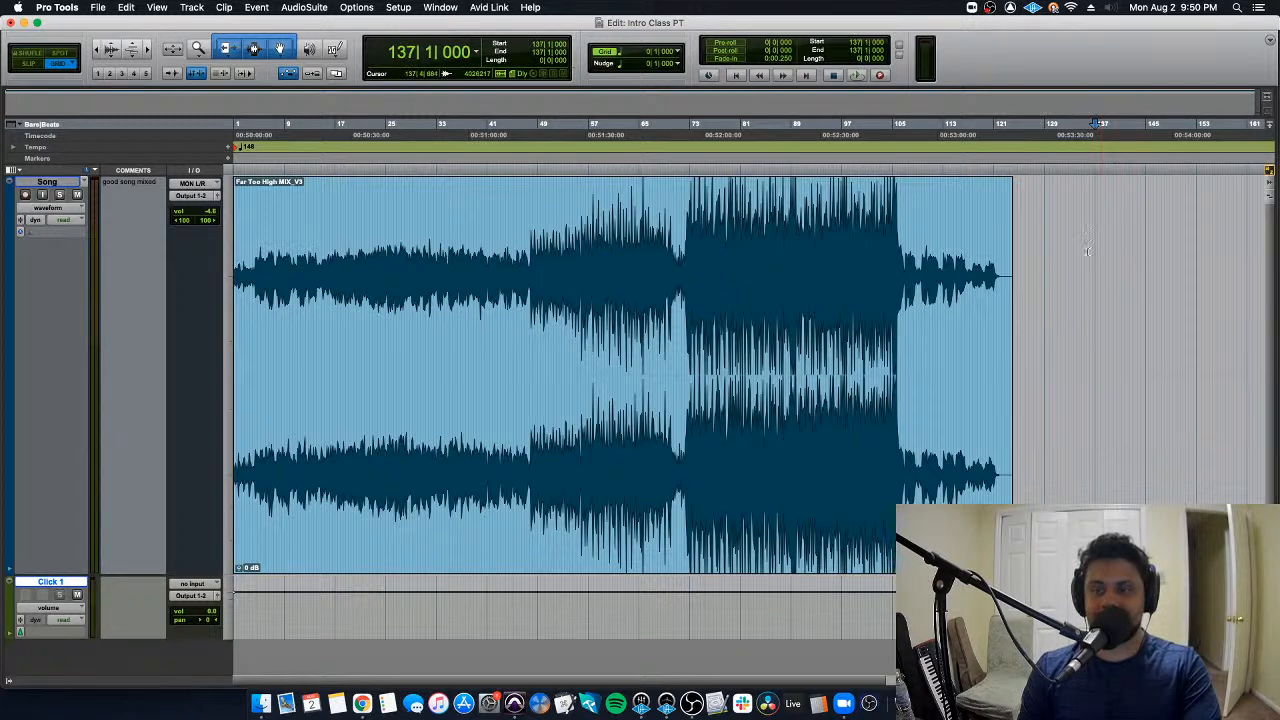
pyautogui.click(1041, 255)
pyautogui.click(1049, 256)
pyautogui.click(1047, 256)
pyautogui.click(1044, 256)
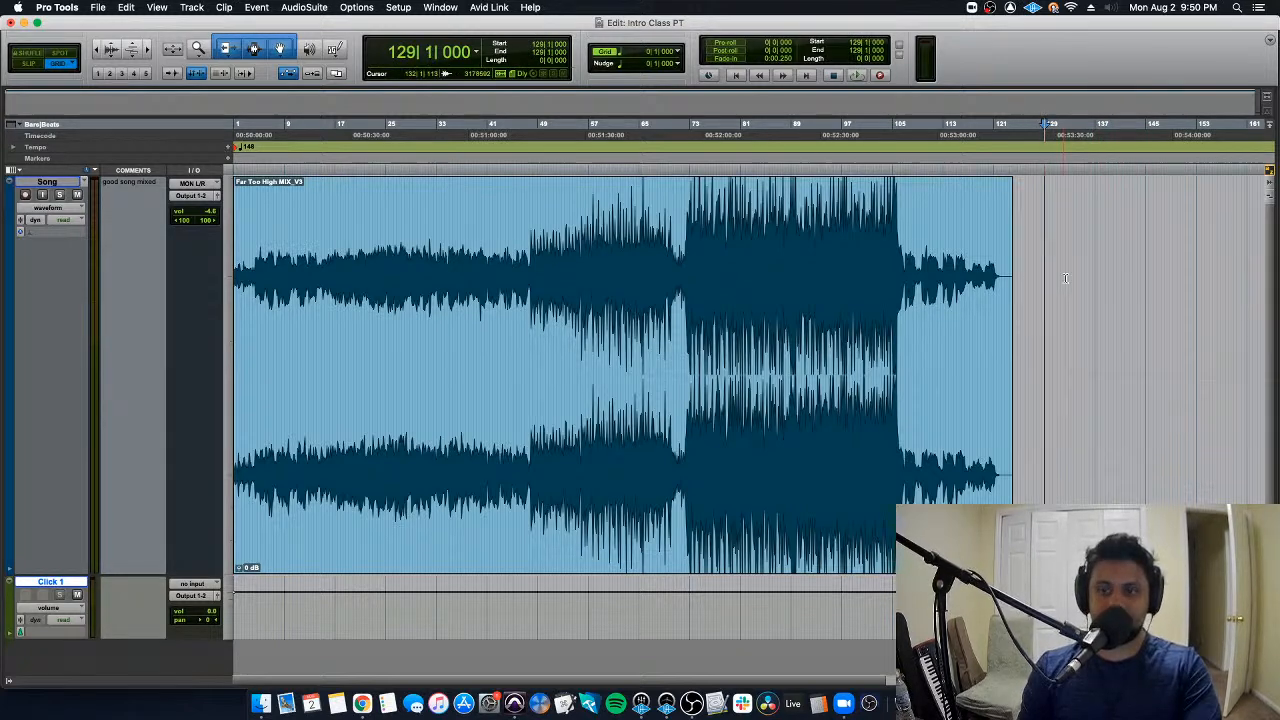
# - Switch to the Mix window and back, then zoom the timeline in and out repeatedly around bar 129
pyautogui.press('super+equal')
pyautogui.press('super+equal')
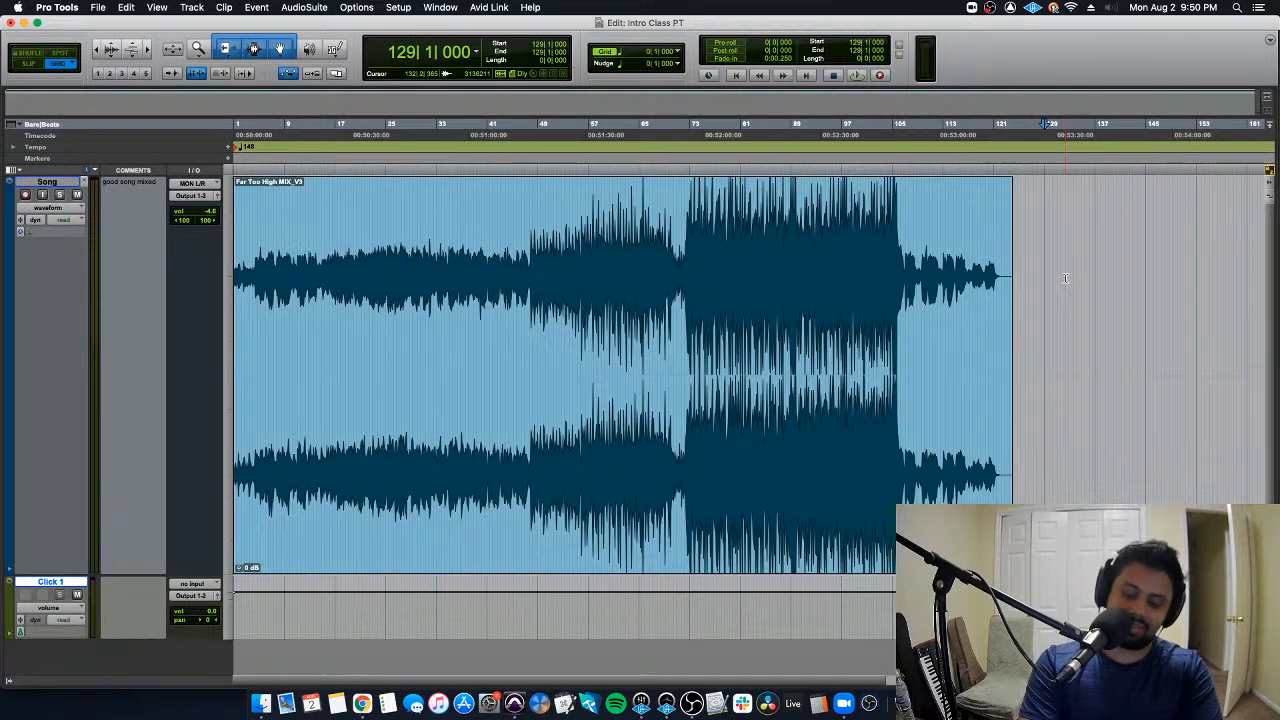
pyautogui.press('super+bracketright')
pyautogui.press('super+bracketright')
pyautogui.press('super+bracketright')
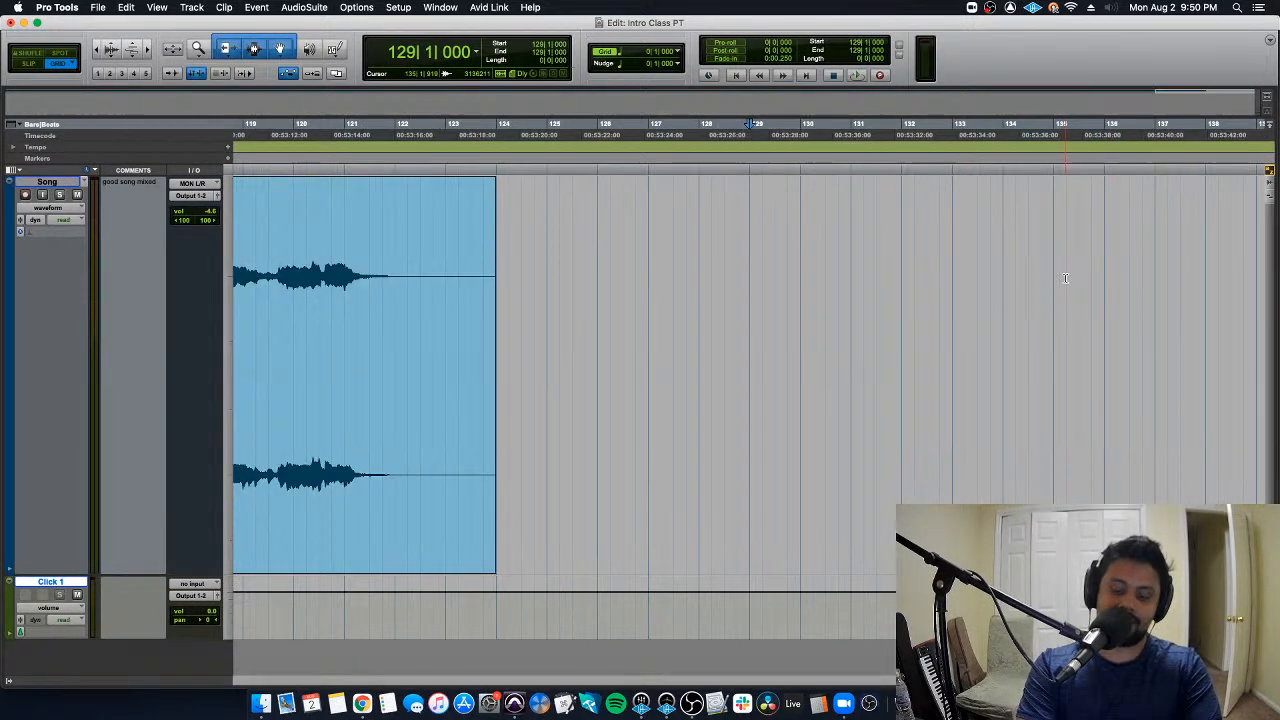
pyautogui.press('super+bracketleft')
pyautogui.press('super+bracketleft')
pyautogui.press('super+bracketleft')
pyautogui.press('super+bracketleft')
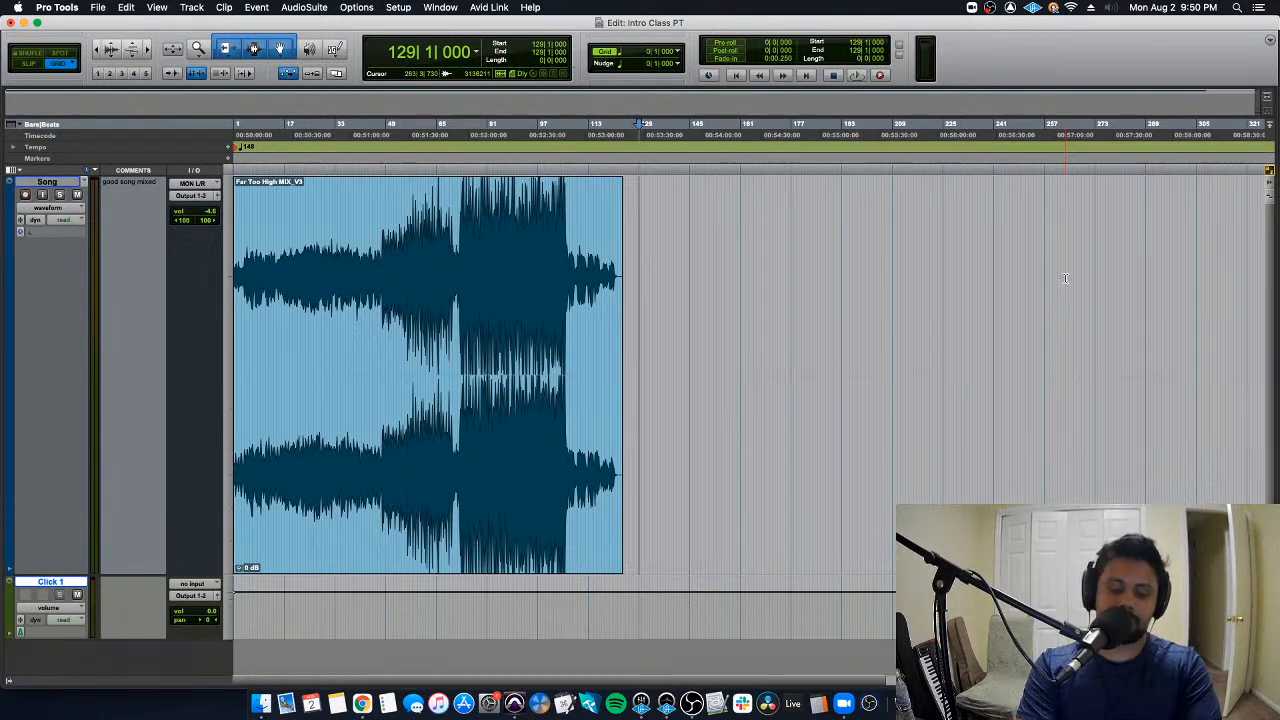
pyautogui.press('super+bracketright')
pyautogui.press('super+bracketright')
pyautogui.press('super+bracketright')
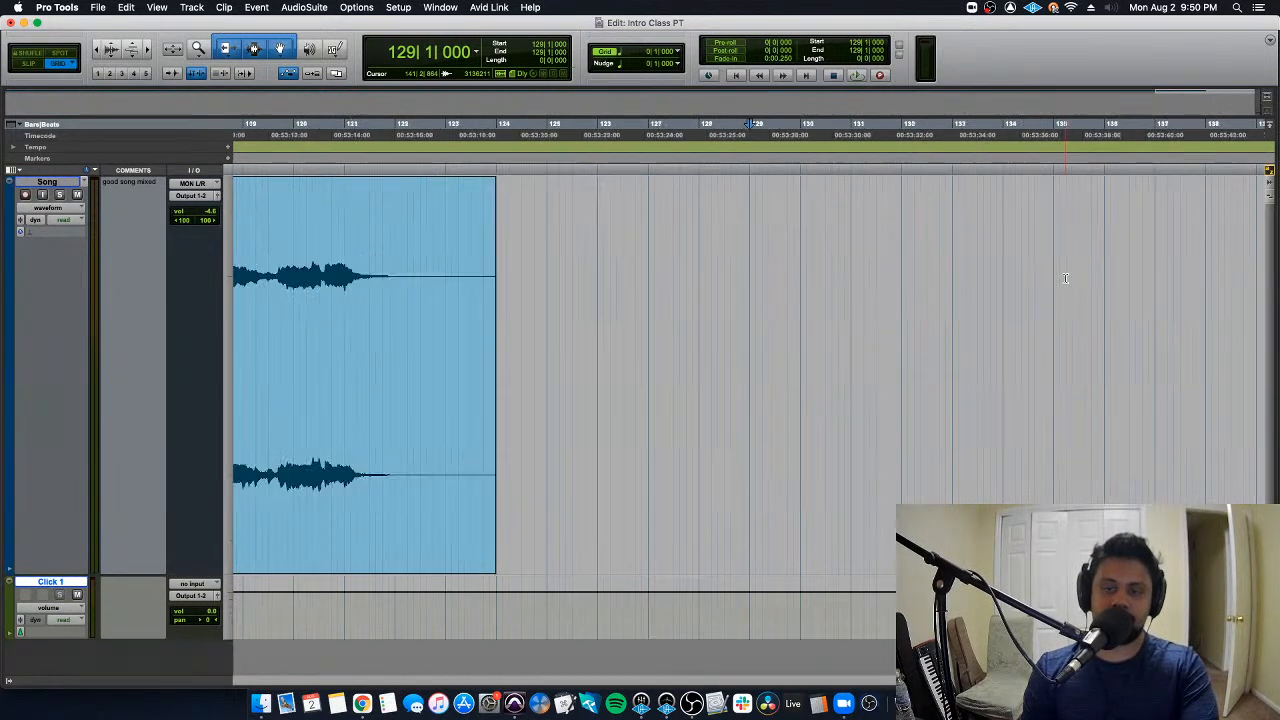
pyautogui.press('super+bracketleft')
pyautogui.press('super+bracketleft')
pyautogui.press('super+bracketleft')
pyautogui.press('super+bracketleft')
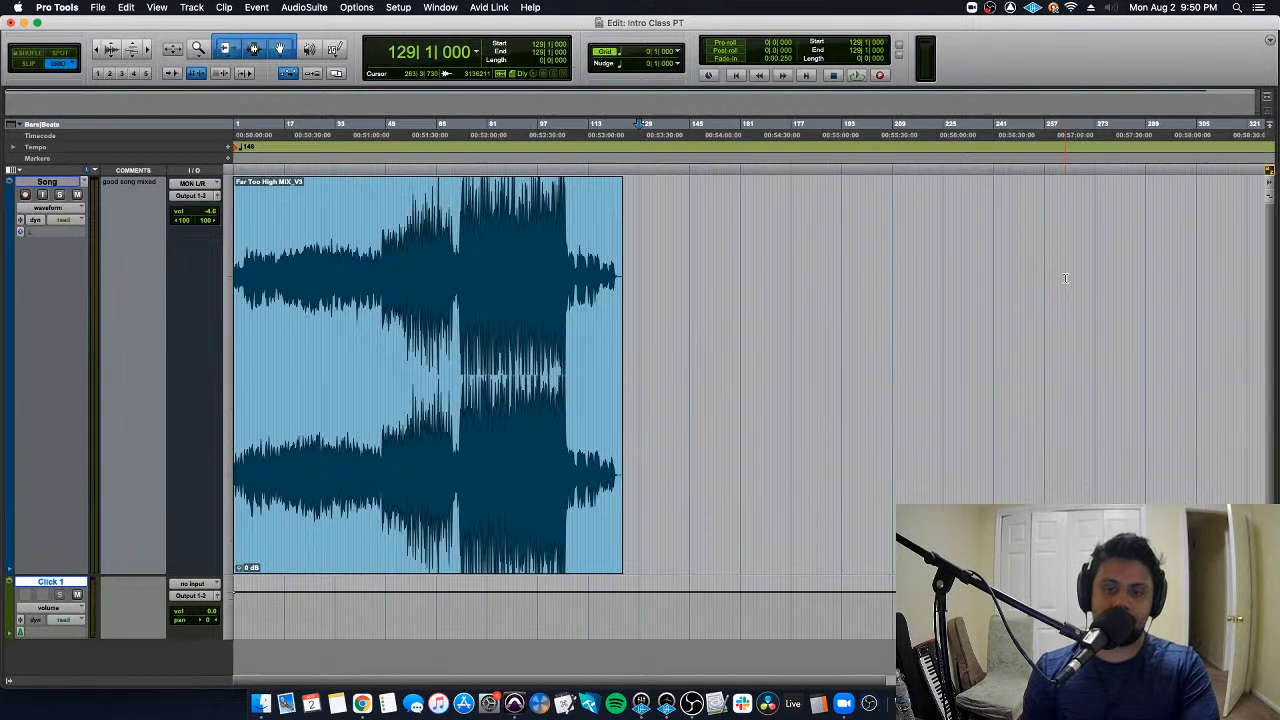
pyautogui.press('super+bracketright')
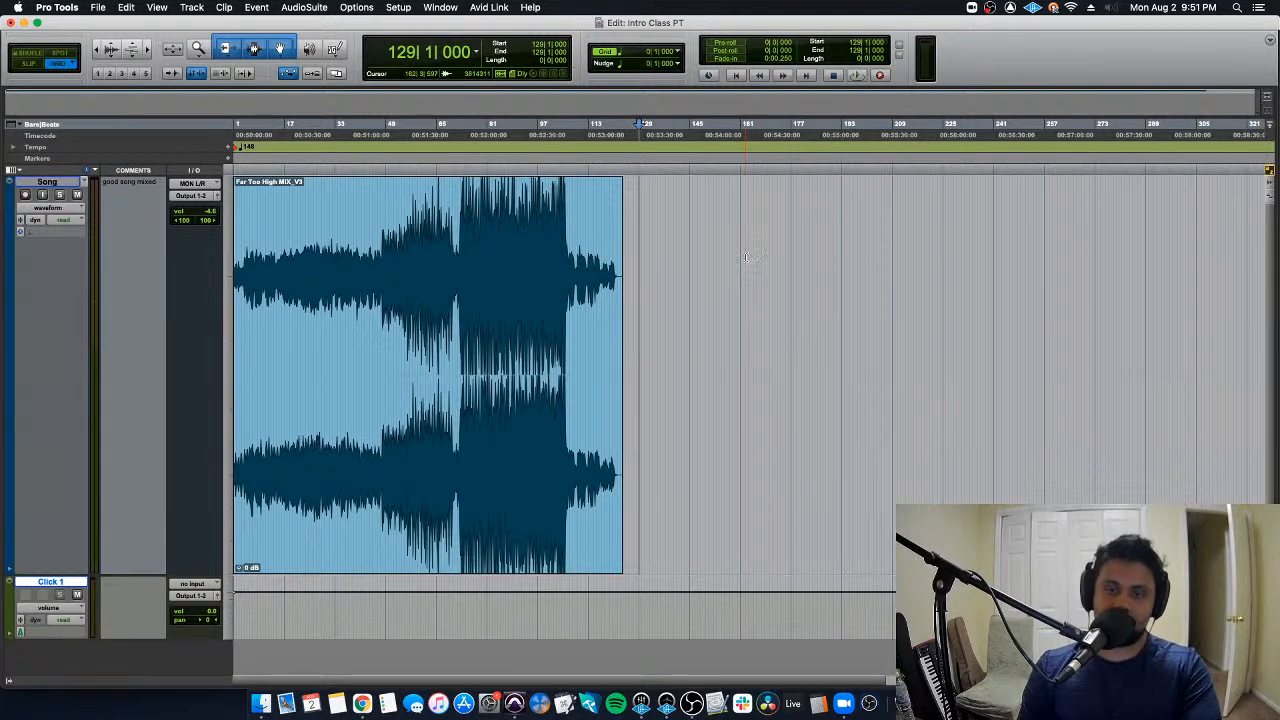
# - Zoom the timeline far in and back out around the edit cursor to compare the grid spacing
pyautogui.keyDown('alt'); pyautogui.scroll(10, 631, 225); pyautogui.keyUp('alt')
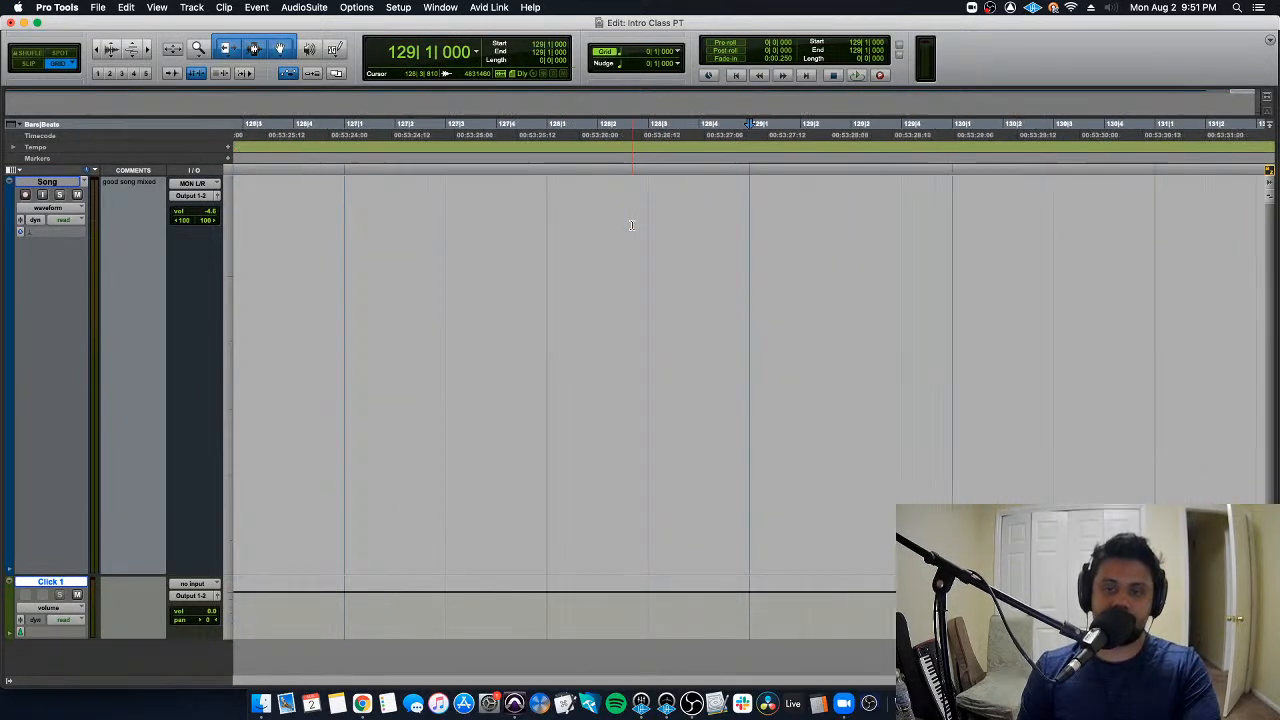
pyautogui.keyDown('alt'); pyautogui.scroll(-10, 631, 225); pyautogui.keyUp('alt')
pyautogui.keyDown('alt'); pyautogui.scroll(-2, 631, 225); pyautogui.keyUp('alt')
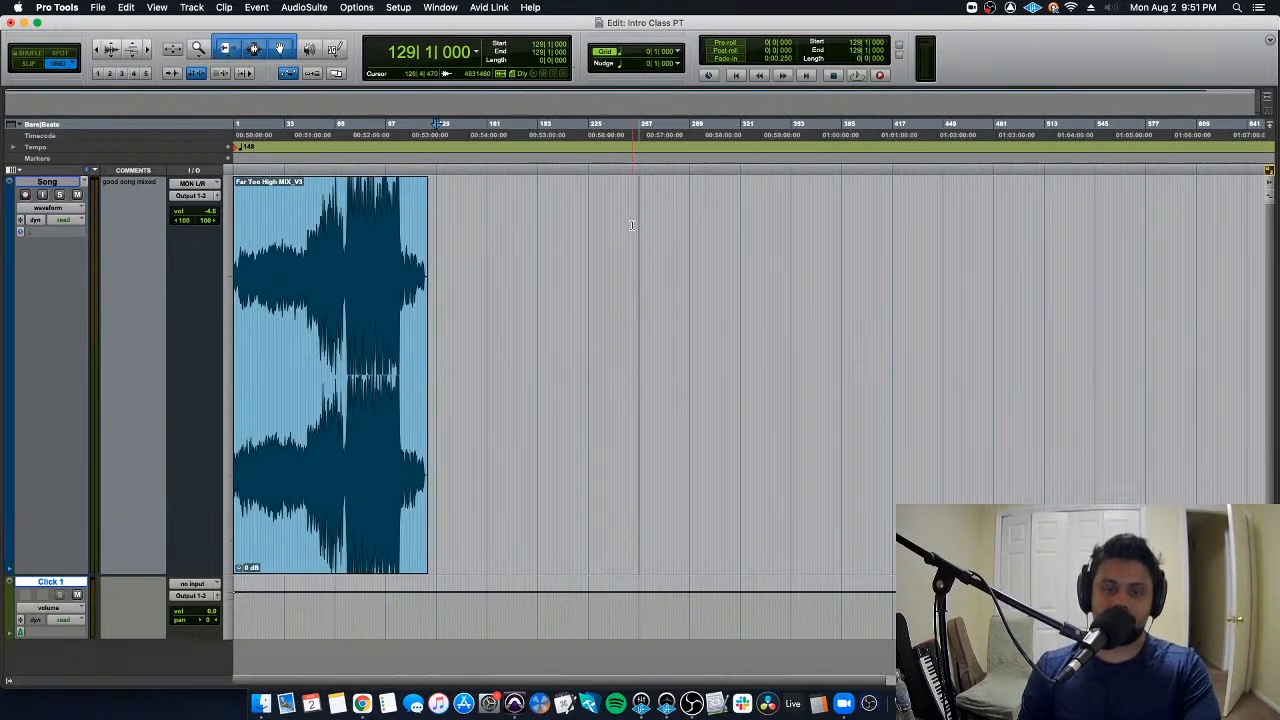
pyautogui.keyDown('alt'); pyautogui.scroll(7, 635, 245); pyautogui.keyUp('alt')
pyautogui.keyDown('alt'); pyautogui.scroll(2, 640, 270); pyautogui.keyUp('alt')
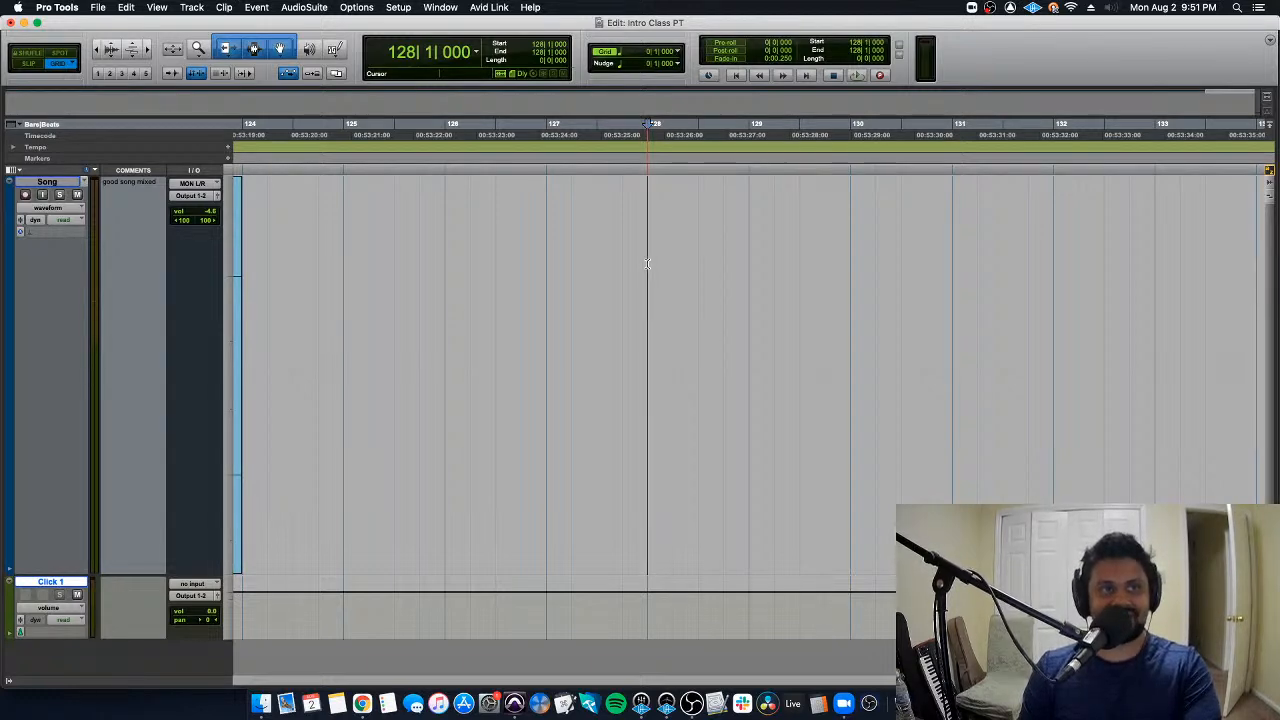
# - Place the edit cursor at 127|1|000, and on each beat of bar 126 in turn, ending at 126|4|000
pyautogui.hscroll(-2, 647, 263)
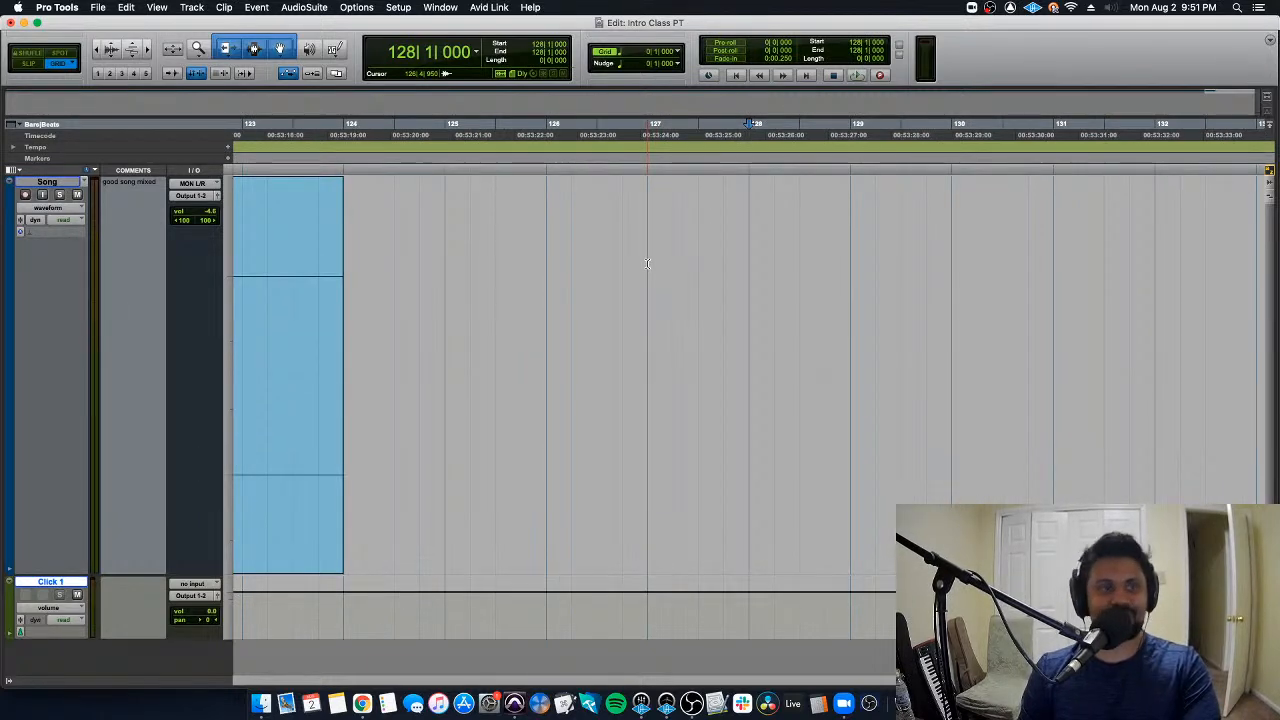
pyautogui.click(647, 263)
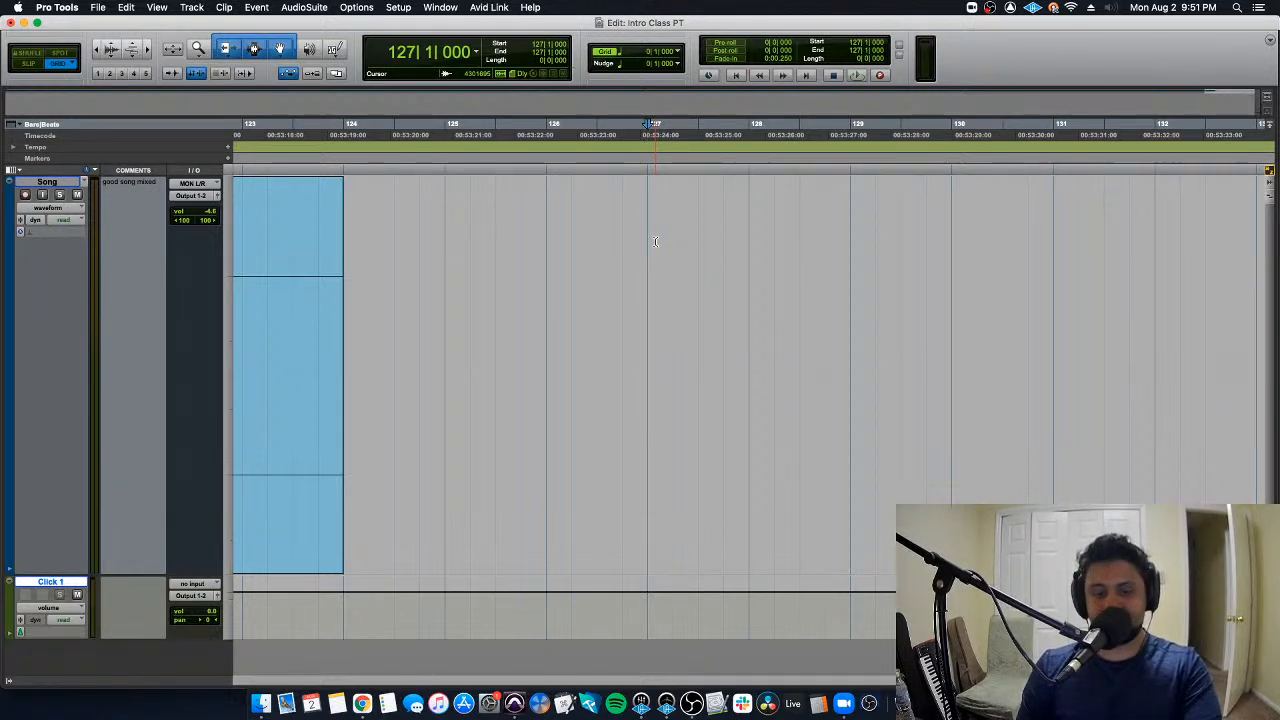
pyautogui.click(545, 248)
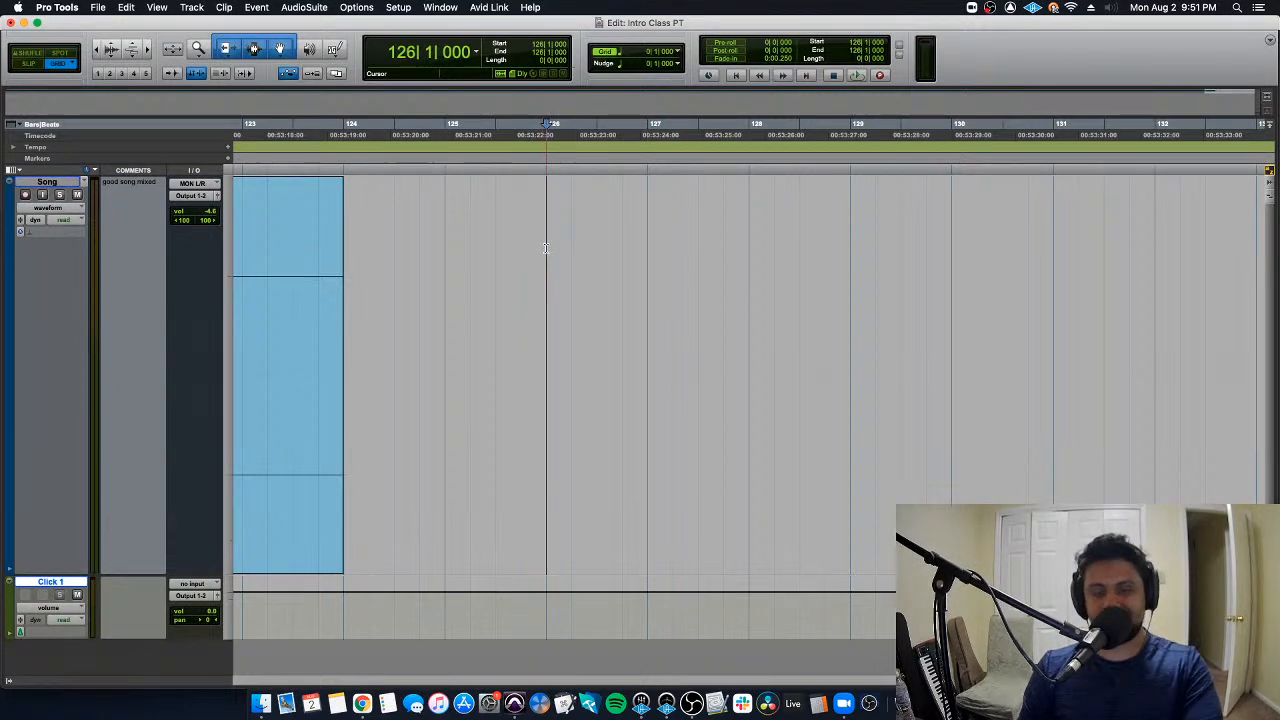
pyautogui.click(571, 248)
pyautogui.click(598, 249)
pyautogui.click(621, 250)
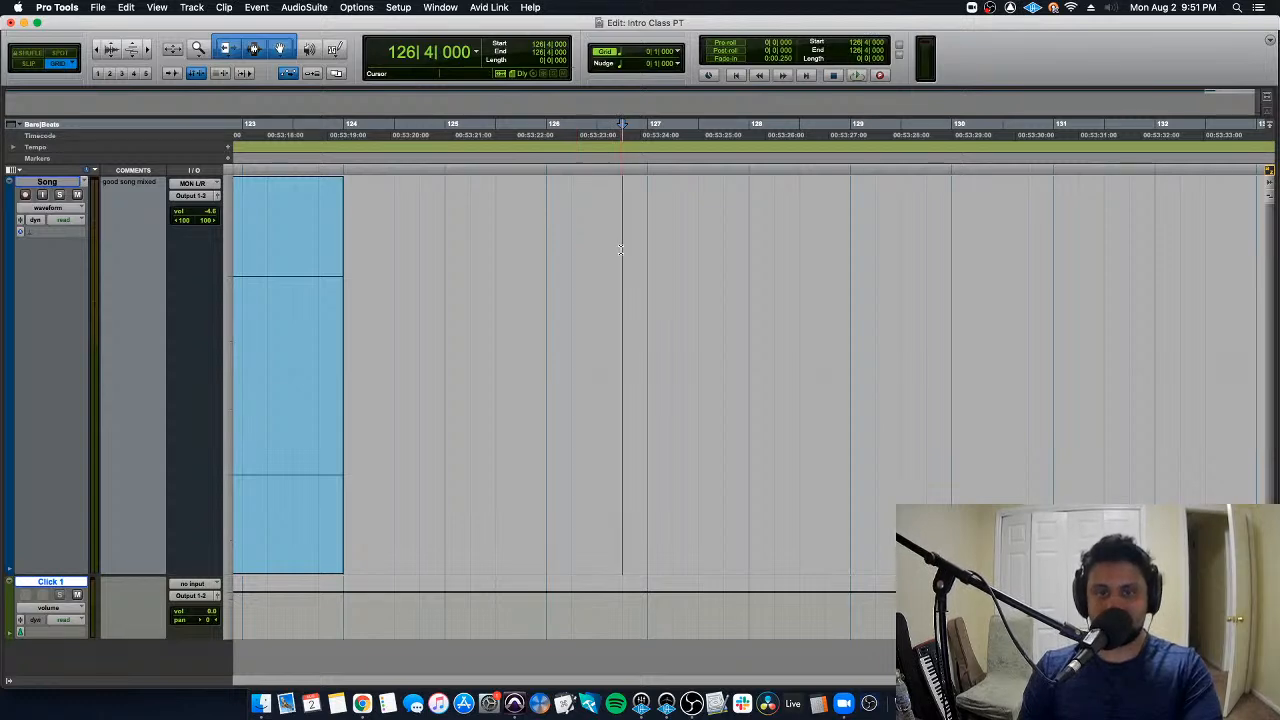
# - Select the range across bar 126 in the empty area, then return the edit cursor to 126|1|000
pyautogui.click(548, 249)
pyautogui.moveTo(548, 249); pyautogui.dragTo(643, 257)
pyautogui.click(527, 251)
pyautogui.click(546, 244)
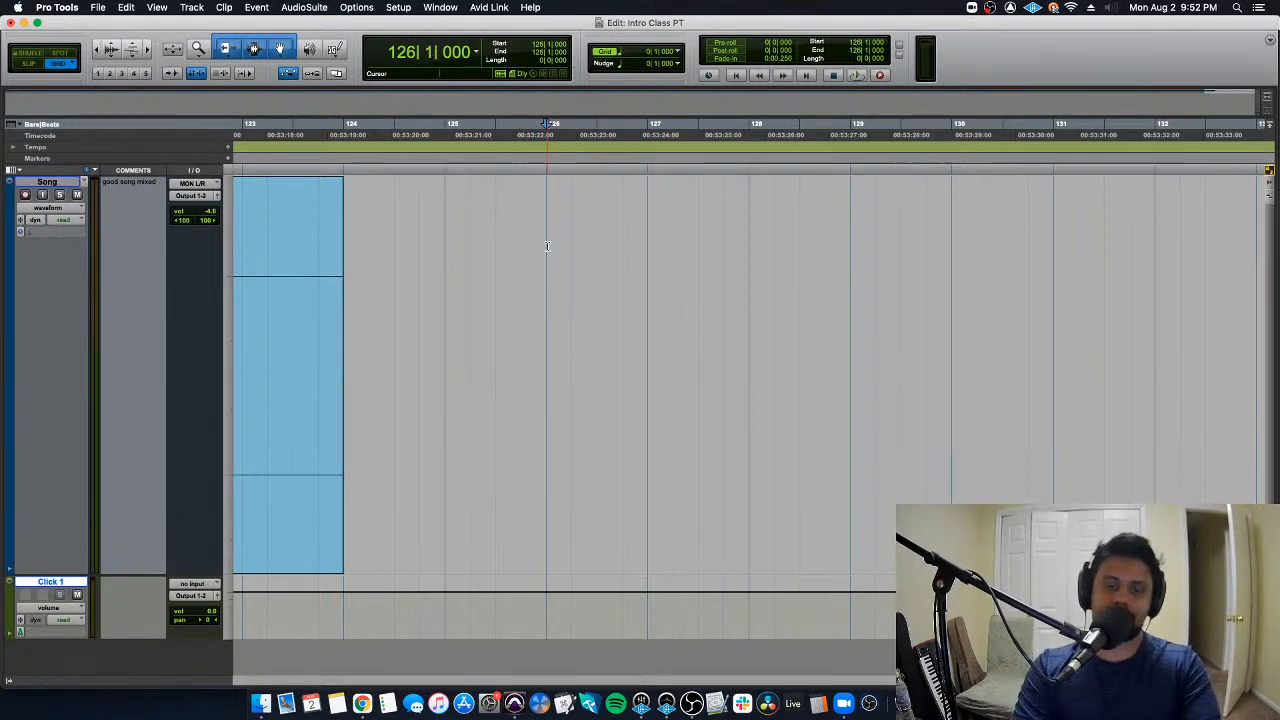
# - Return to the session start and zoom the timeline in and out to inspect the song's opening bars
pyautogui.press('Return')
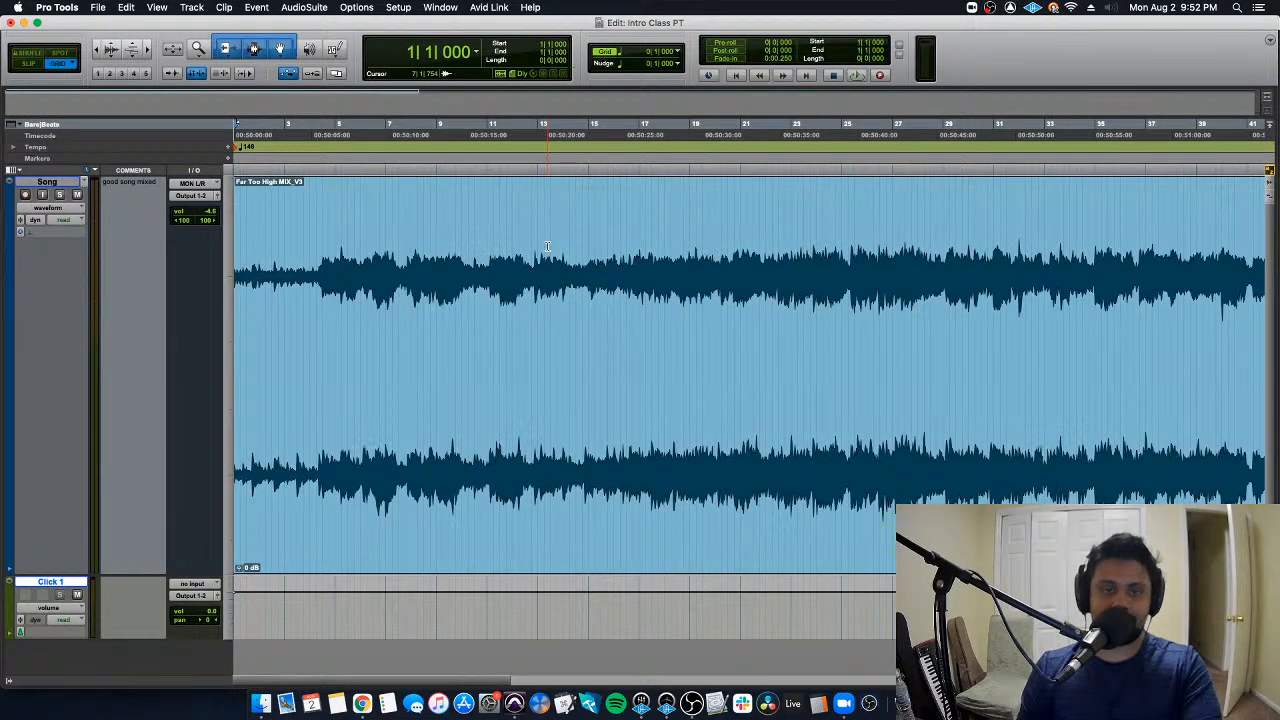
pyautogui.press('super+bracketright')
pyautogui.press('super+bracketleft')
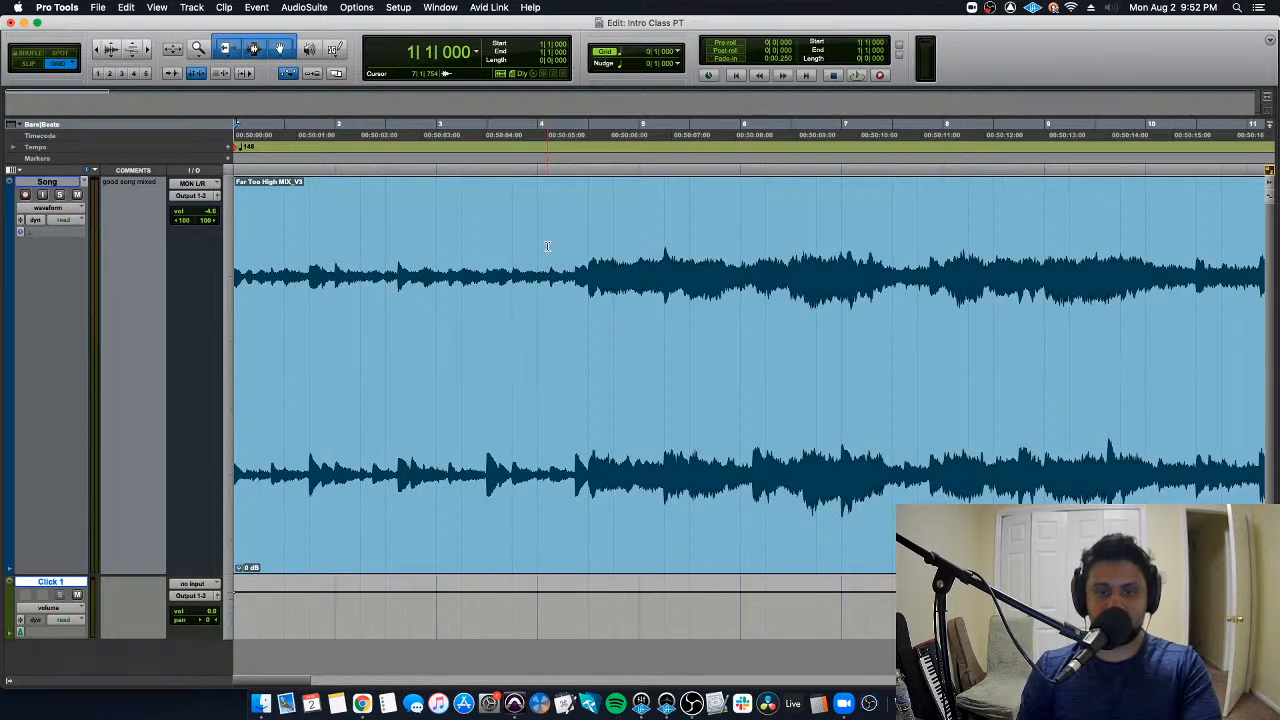
pyautogui.press('super+bracketleft')
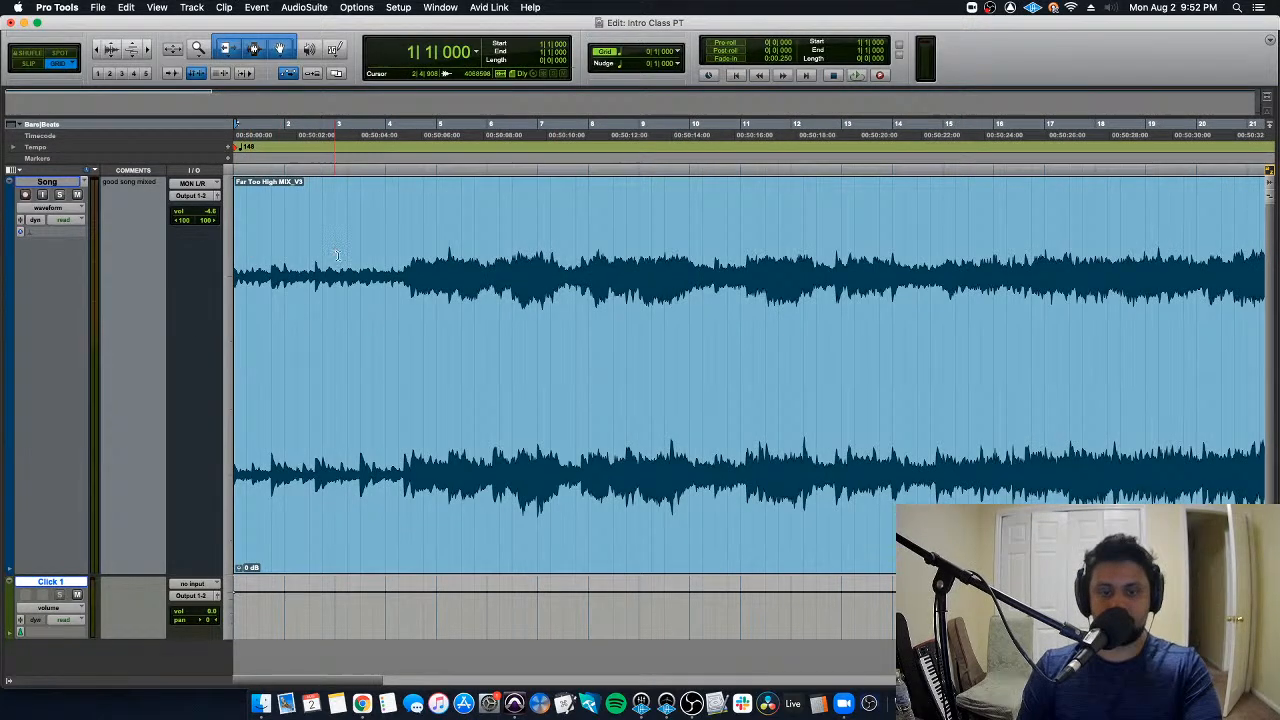
pyautogui.press('super+bracketright')
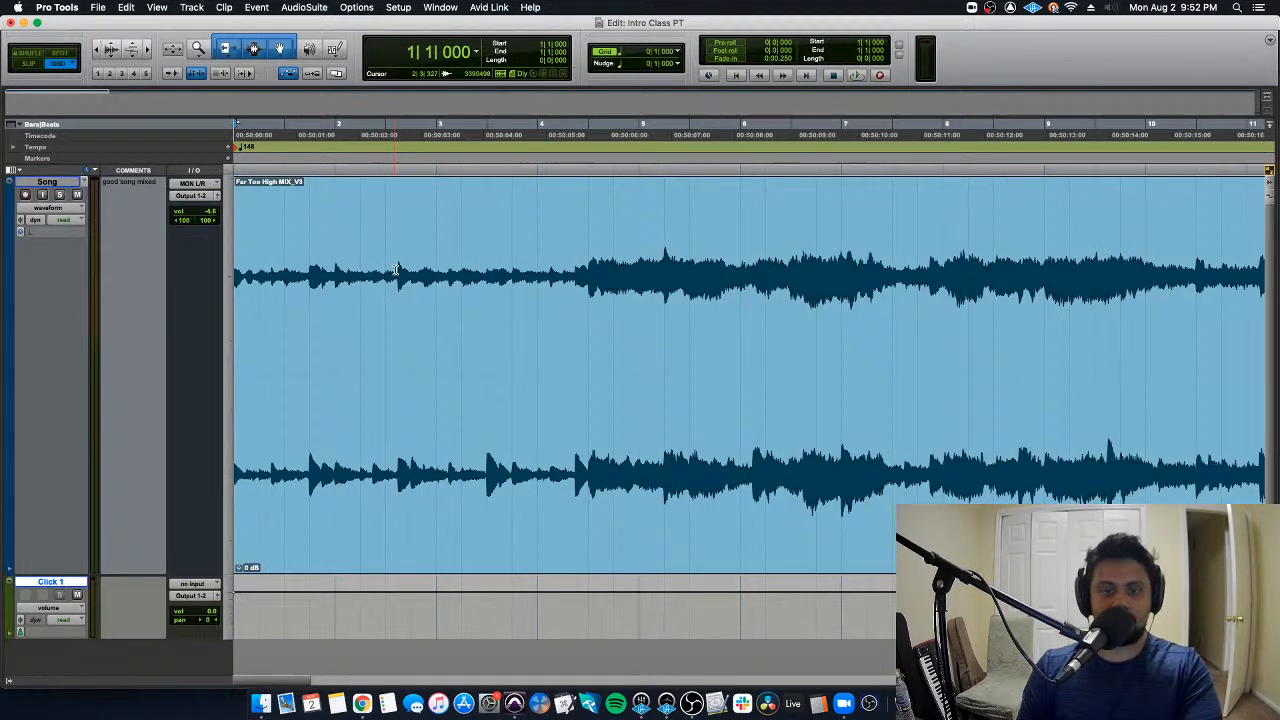
# - Play the song briefly from just before bar 4 and stop playback
pyautogui.doubleClick(520, 237)
pyautogui.click(520, 237)
pyautogui.press('space')
pyautogui.press('space')
# - Place the edit cursor at 4|3|000, zoom in on the waveform there, and play it briefly
pyautogui.click(588, 236)
pyautogui.press('super+bracketright')
pyautogui.press('super+bracketright')
pyautogui.press('super+bracketright')
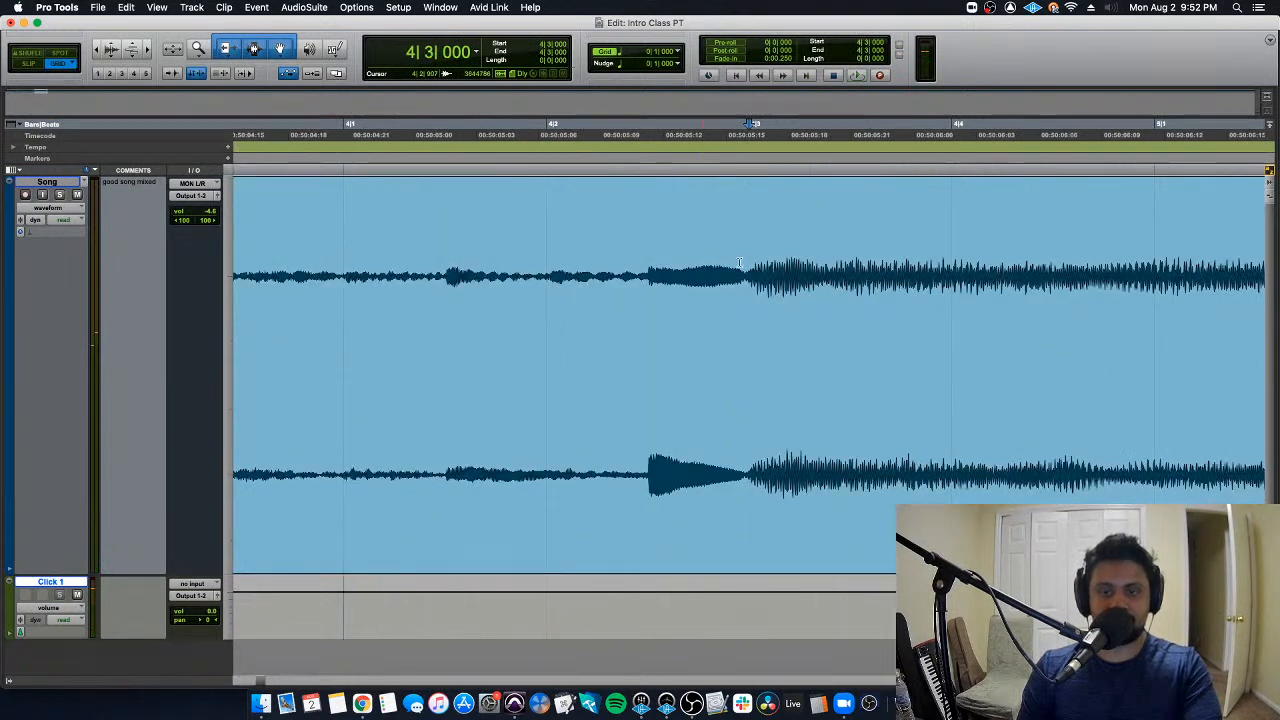
pyautogui.press('space')
pyautogui.press('space')
# - Zoom the timeline back out and place the edit cursor at 4|3|000, where the waveform gets louder
pyautogui.press('super+bracketleft')
pyautogui.press('super+bracketleft')
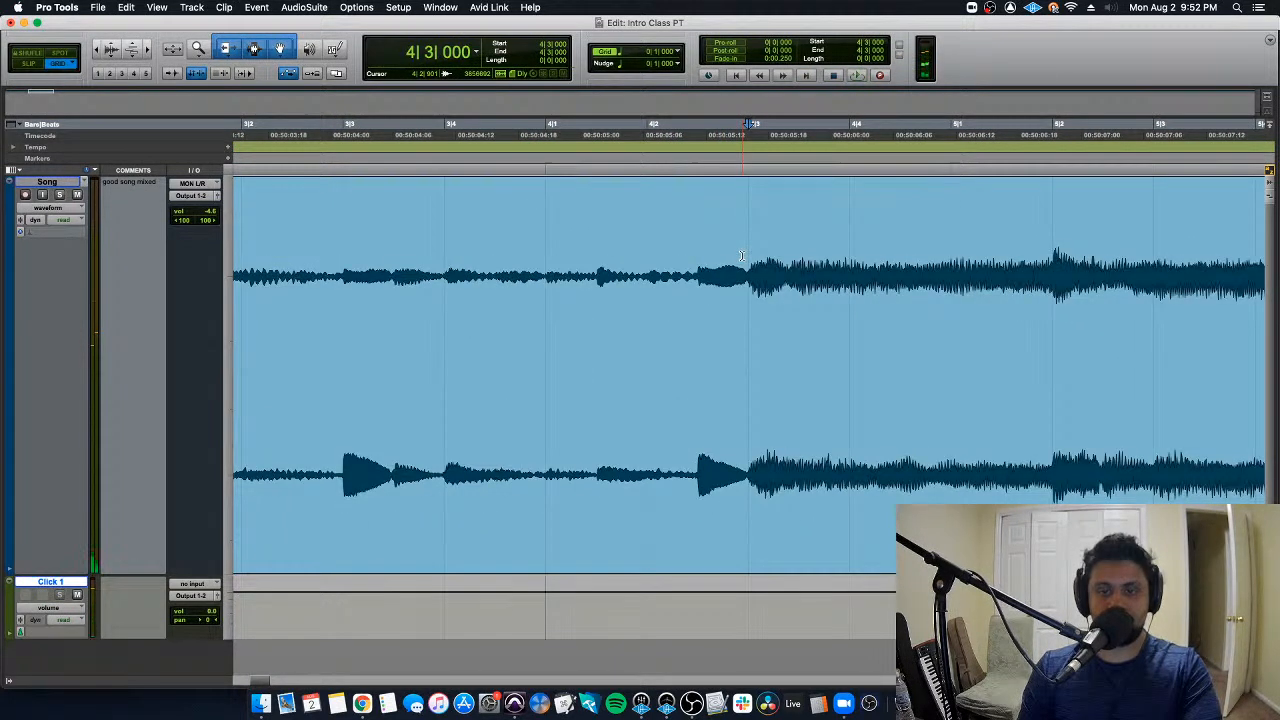
pyautogui.press('super+bracketleft')
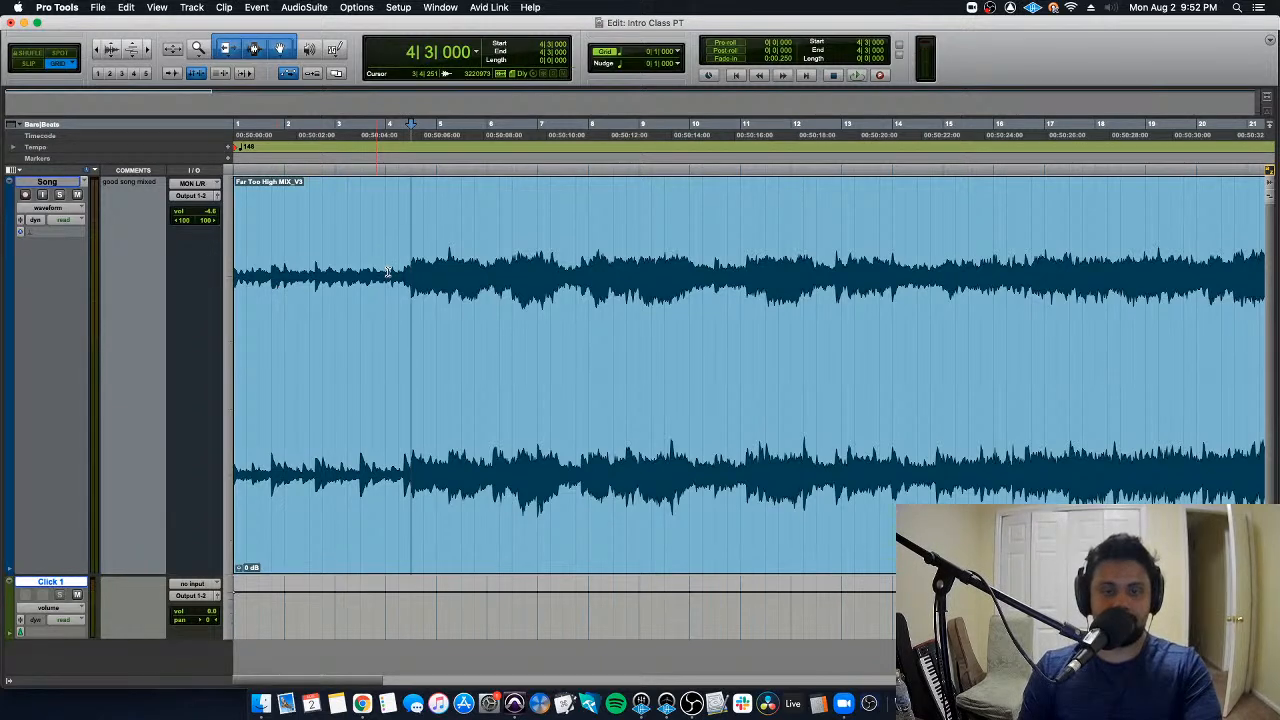
pyautogui.click(388, 272)
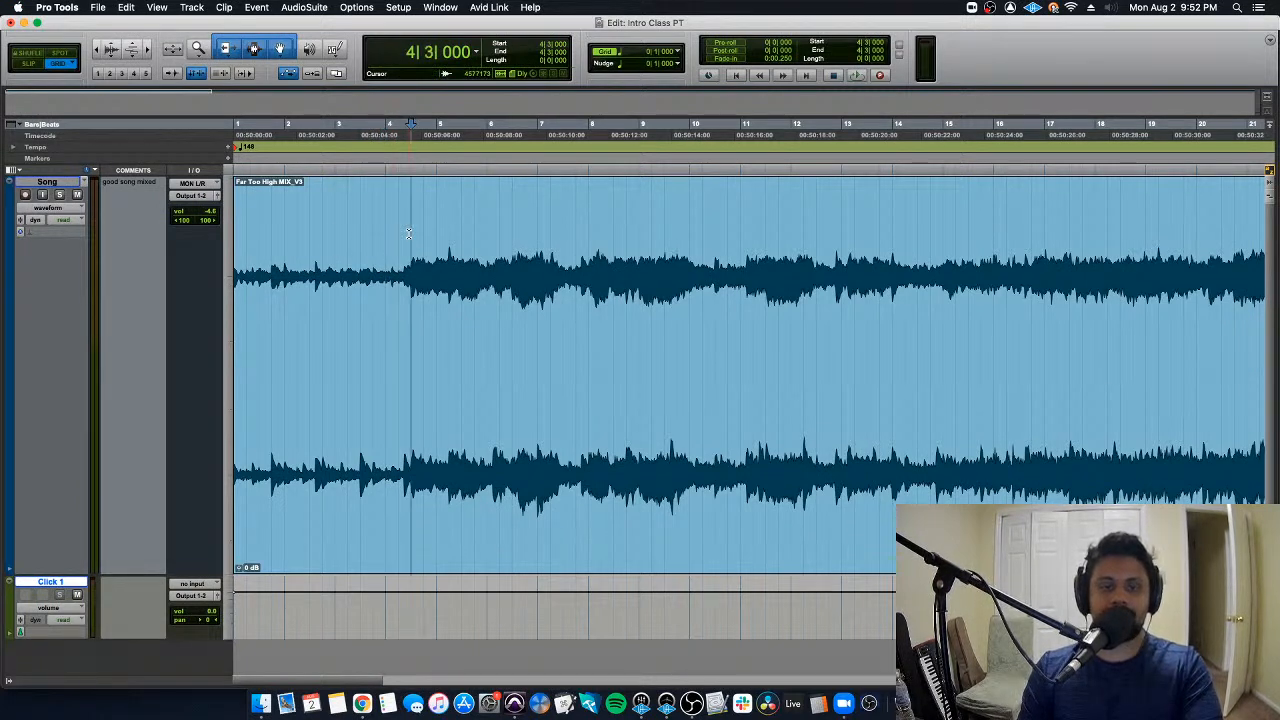
pyautogui.doubleClick(408, 233)
pyautogui.click(409, 235)
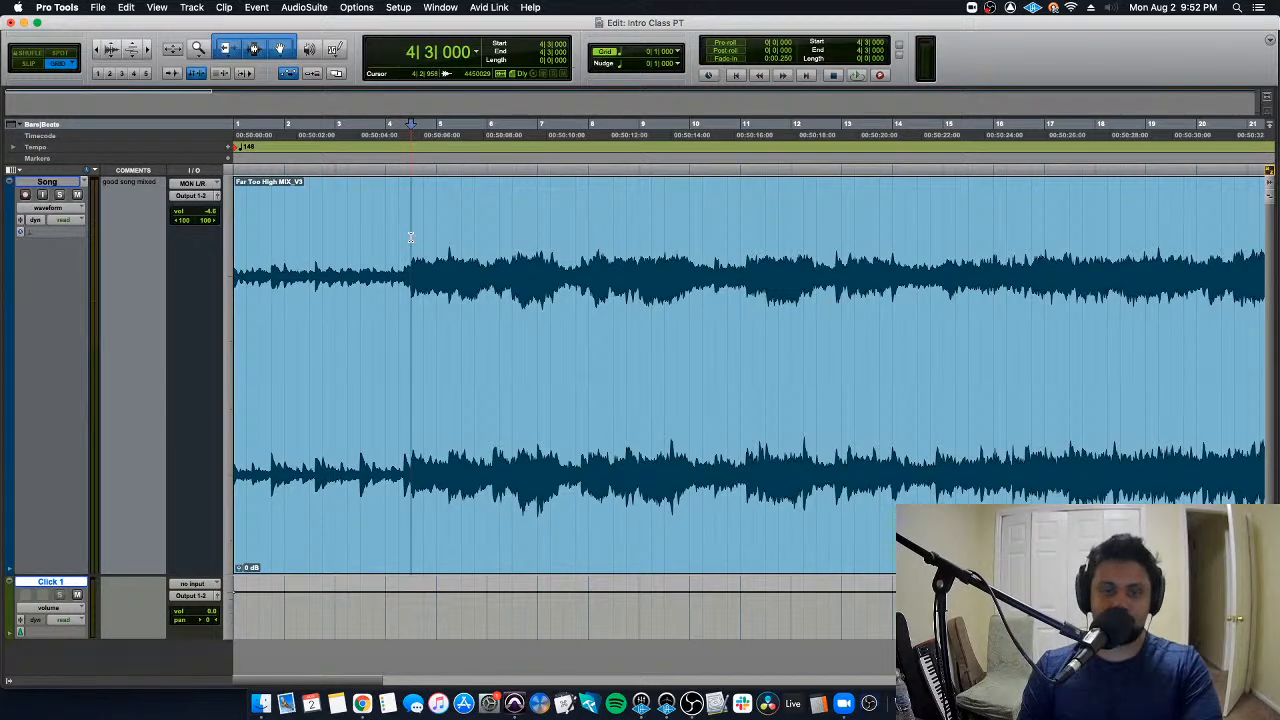
# - Zoom the timeline in and out repeatedly around the edit cursor at 4|3|000 using the single-key zoom commands
pyautogui.press('t')
pyautogui.press('t')
pyautogui.press('t')
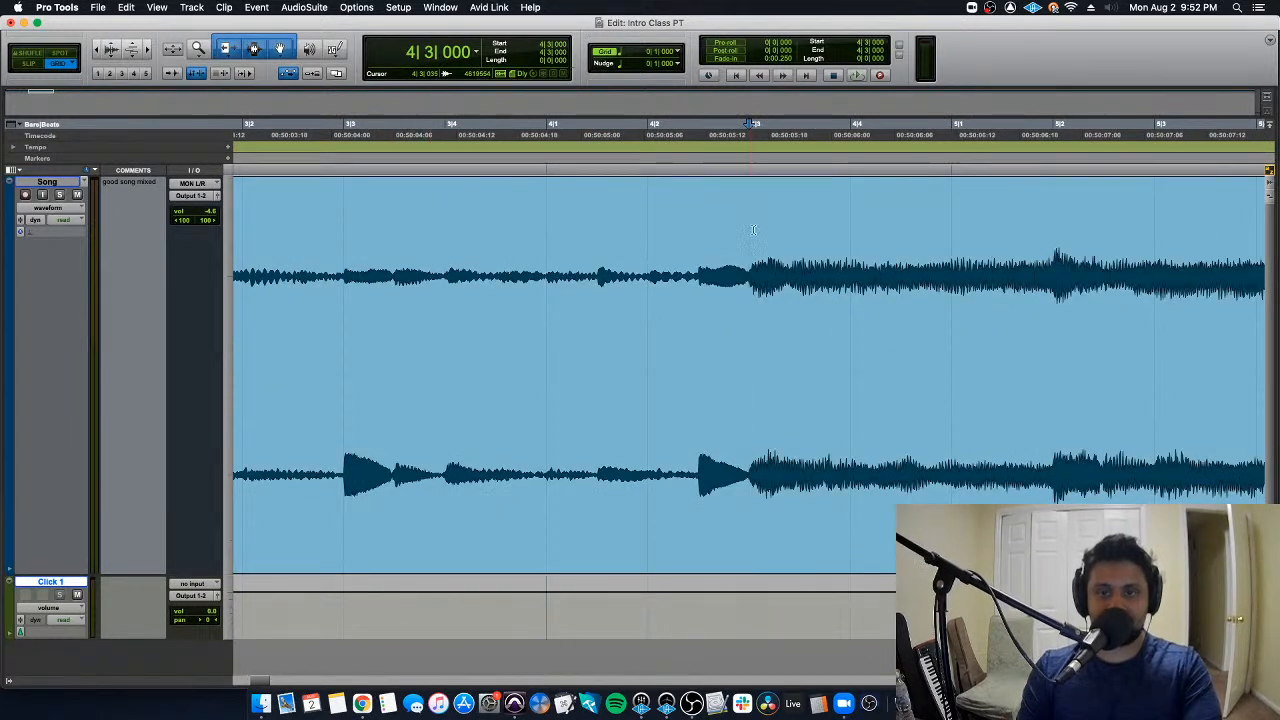
pyautogui.press('r')
pyautogui.press('r')
pyautogui.press('r')
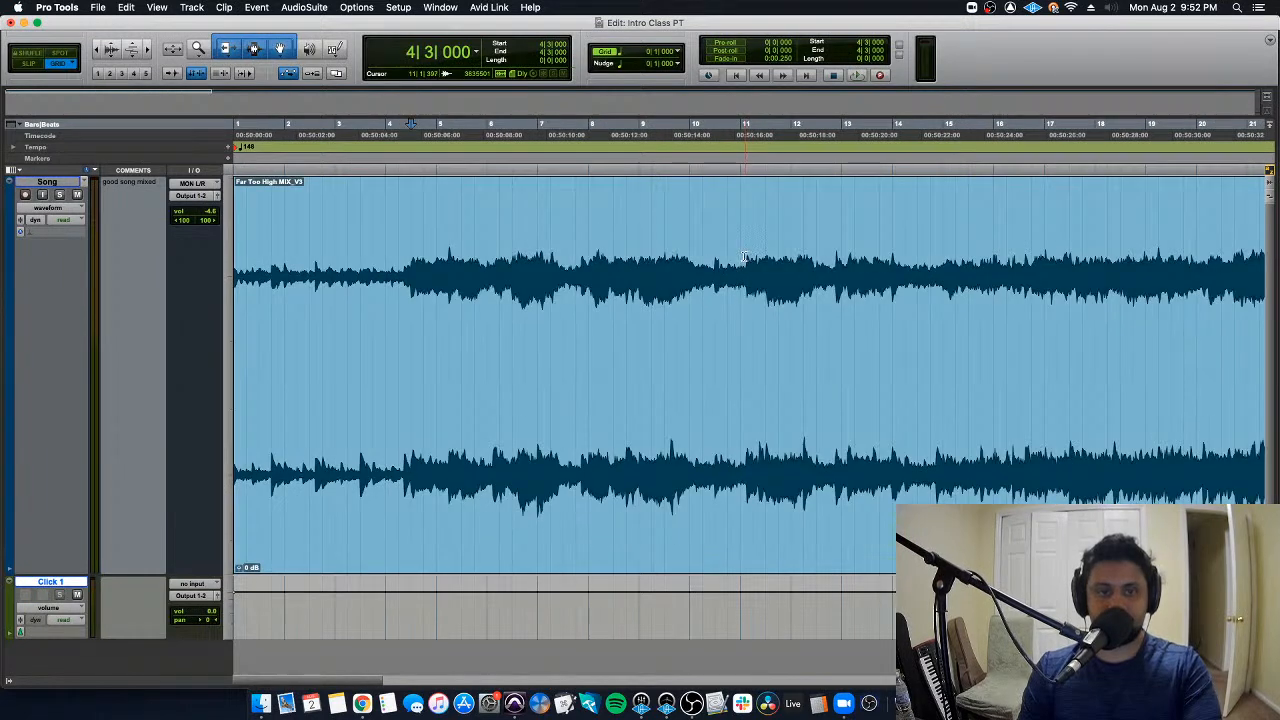
pyautogui.press('r')
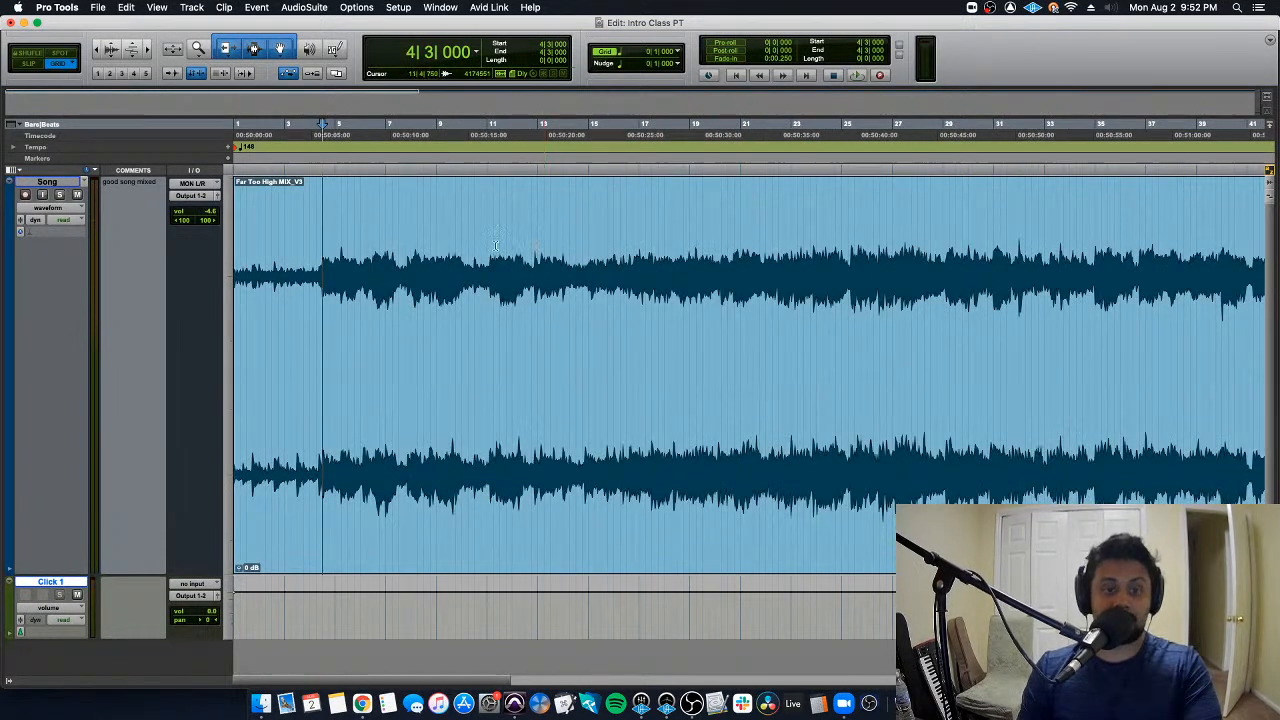
pyautogui.press('t')
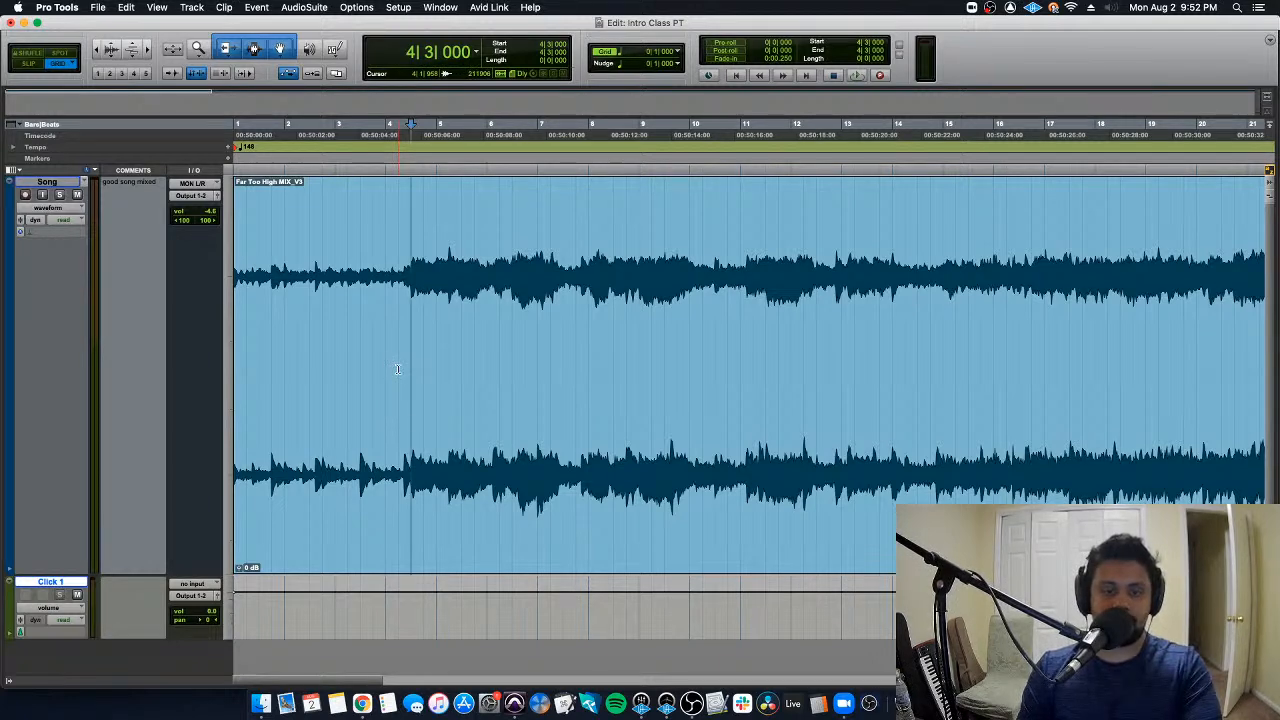
# - Delete the section of the song clip from 1|1|000 to 4|3|000 and start playback from the session start
pyautogui.moveTo(409, 277); pyautogui.dragTo(237, 273)
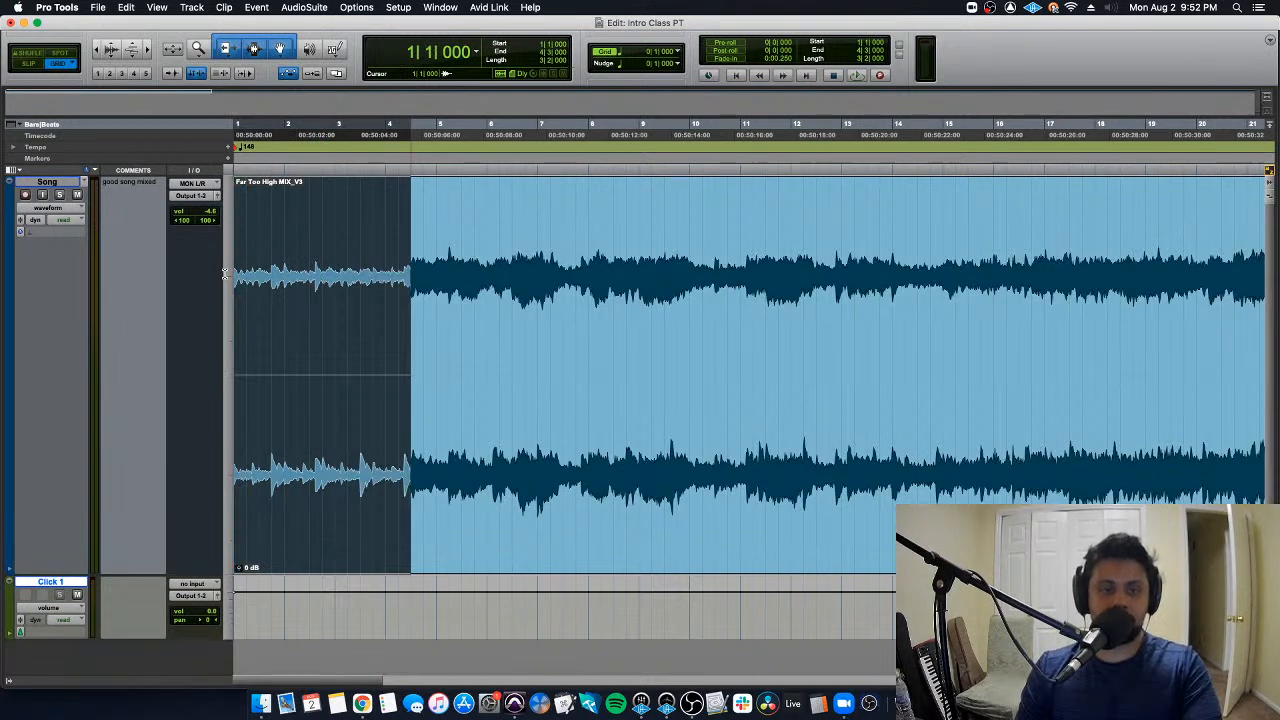
pyautogui.press('Delete')
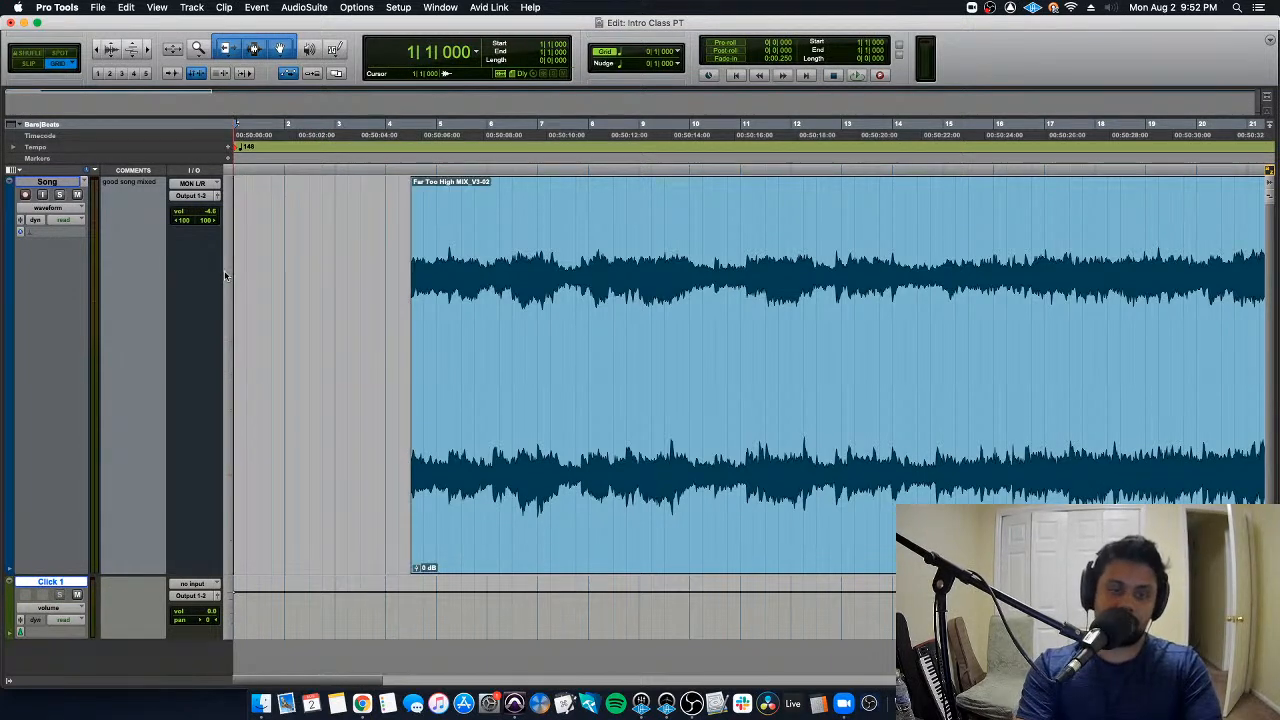
pyautogui.press('space')
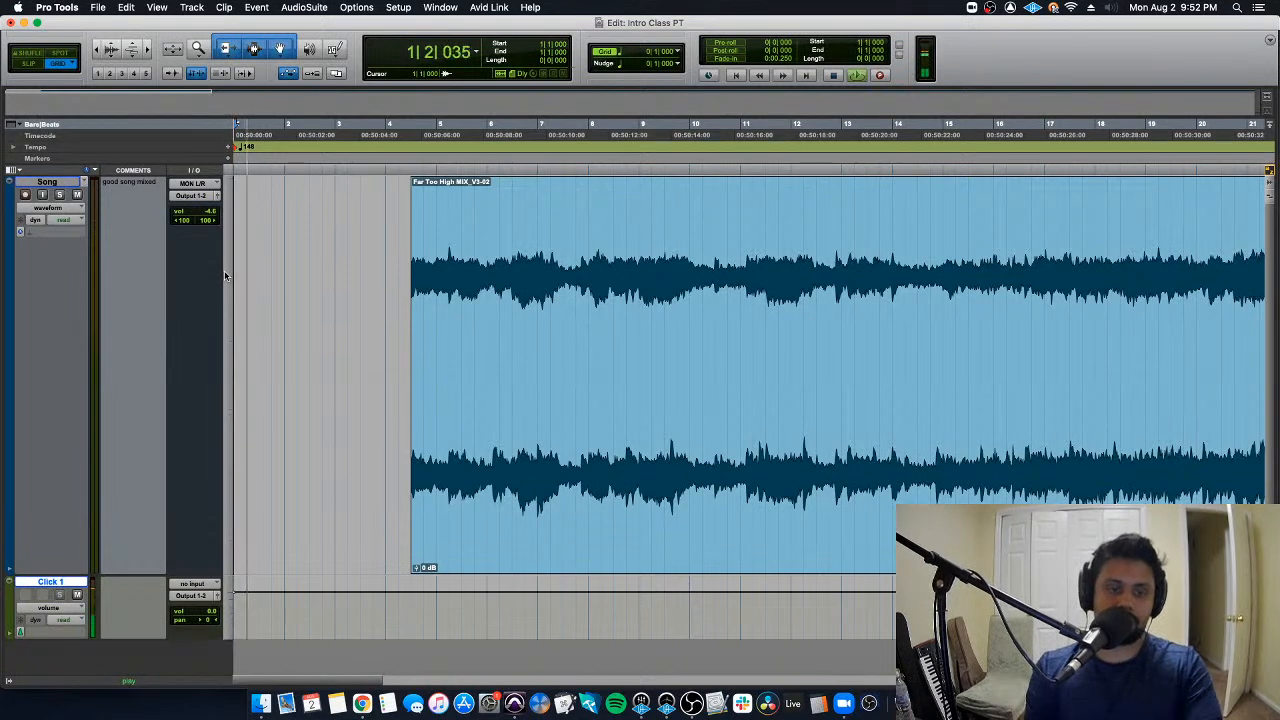
# - Mute the Click 1 track during playback, and stop the transport
pyautogui.click(77, 594)
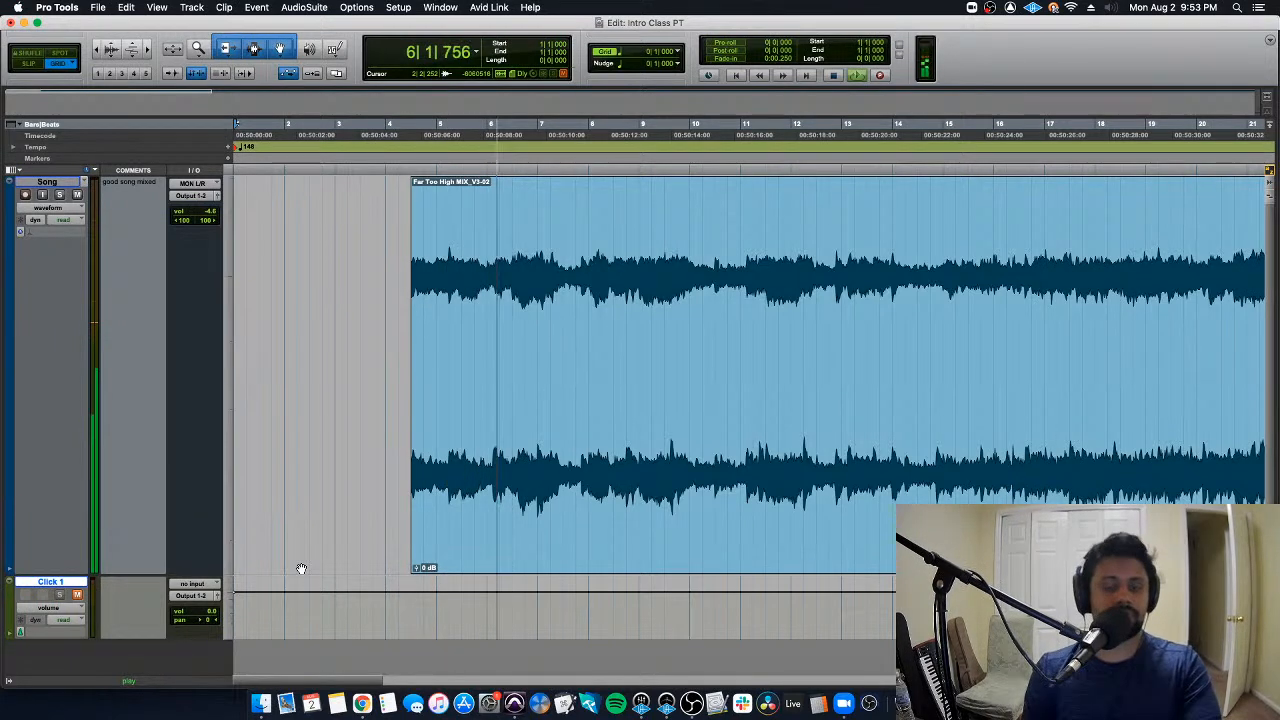
pyautogui.press('space')
# - Undo the deletion of the song's opening section and place the edit cursor at 4|1|000
pyautogui.press('super+z')
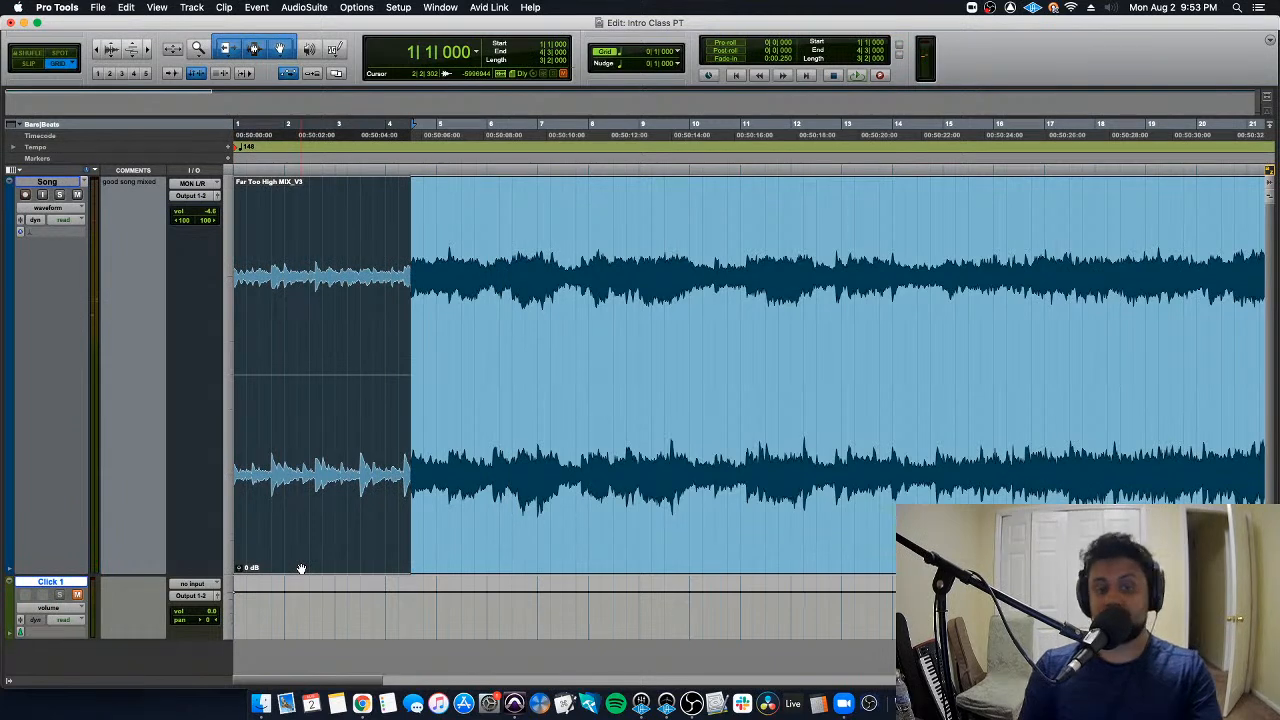
pyautogui.click(387, 256)
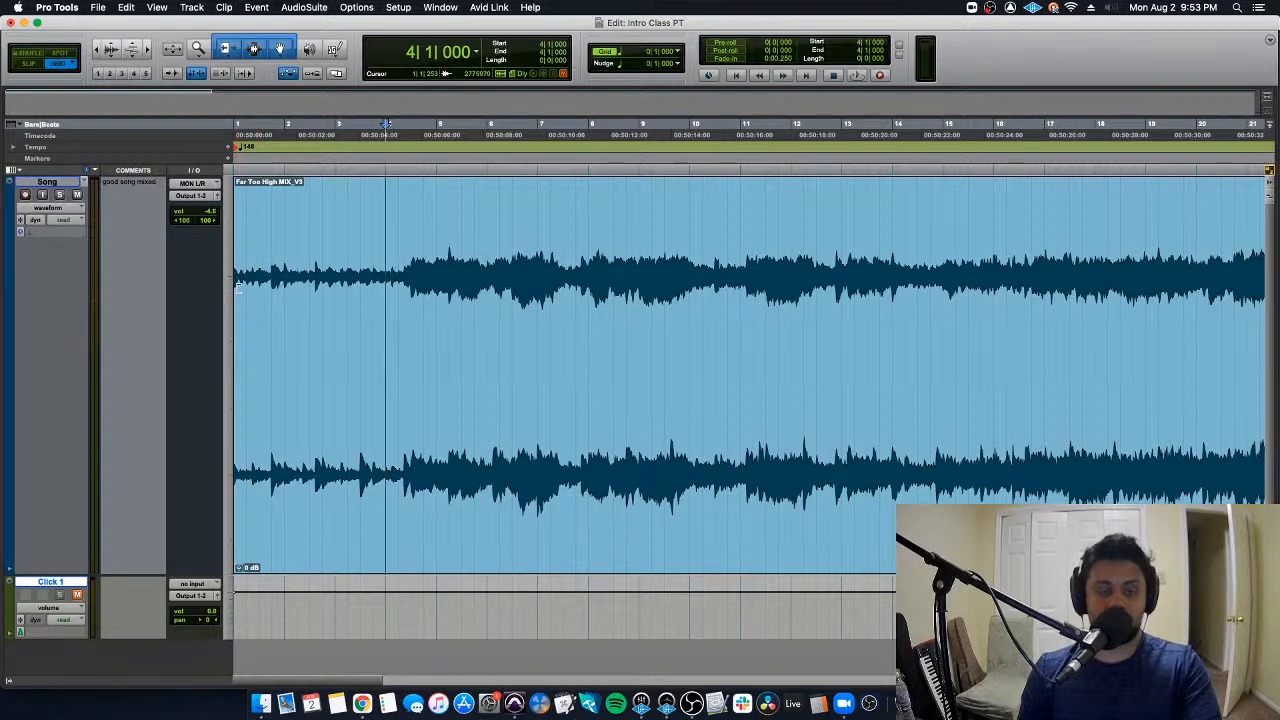
# - Trim the start of the song clip to 4|3|000, then play from 3|2|000 and stop playback
pyautogui.moveTo(238, 287); pyautogui.dragTo(410, 294)
pyautogui.press('Return')
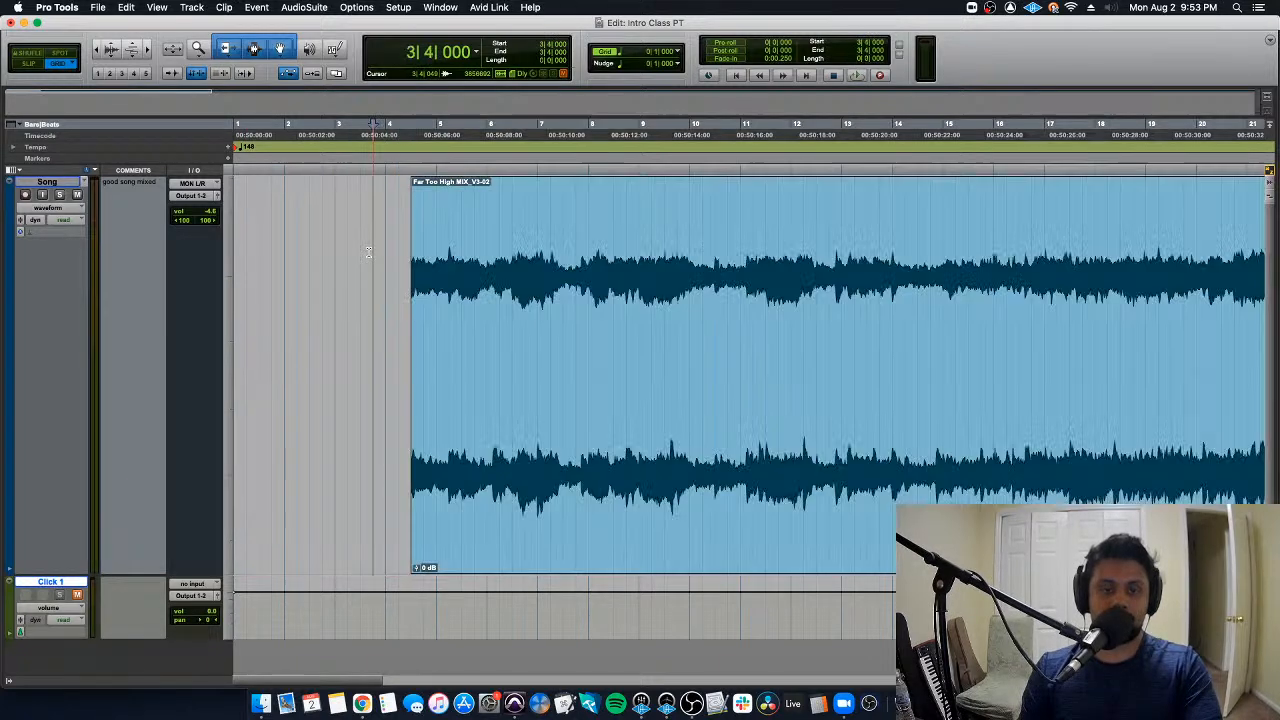
pyautogui.click(353, 248)
pyautogui.press('space')
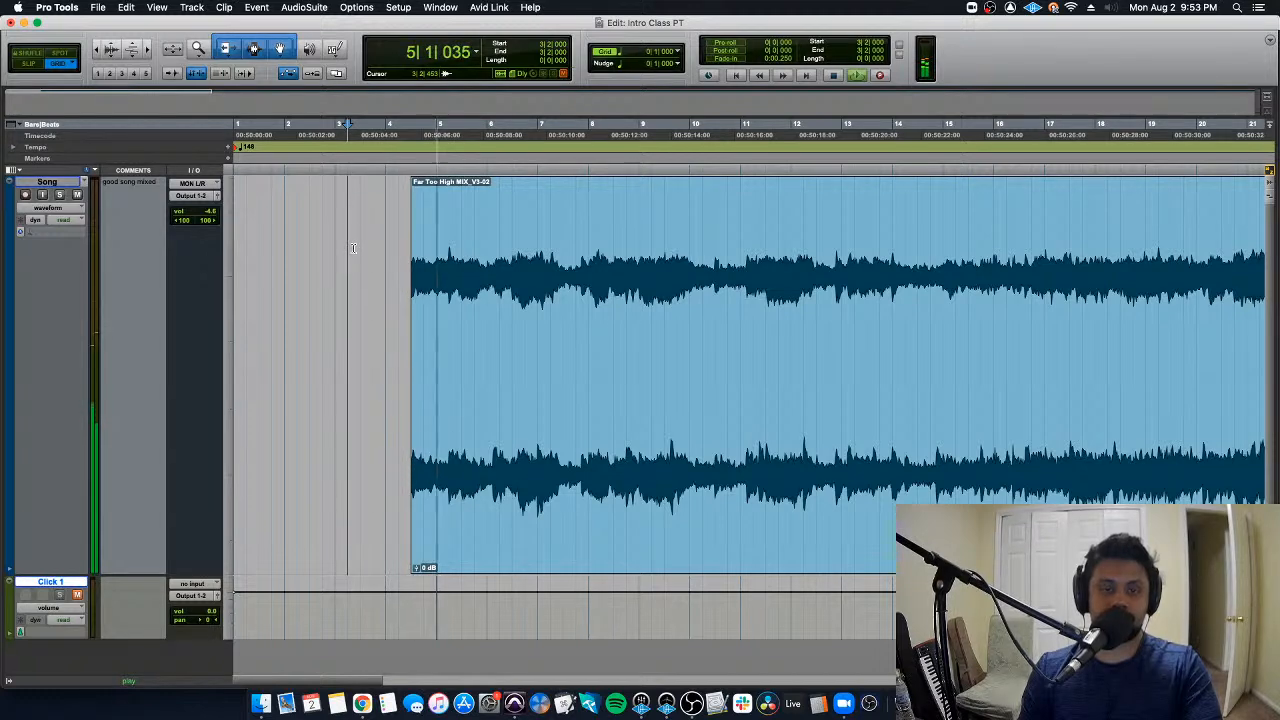
pyautogui.press('space')
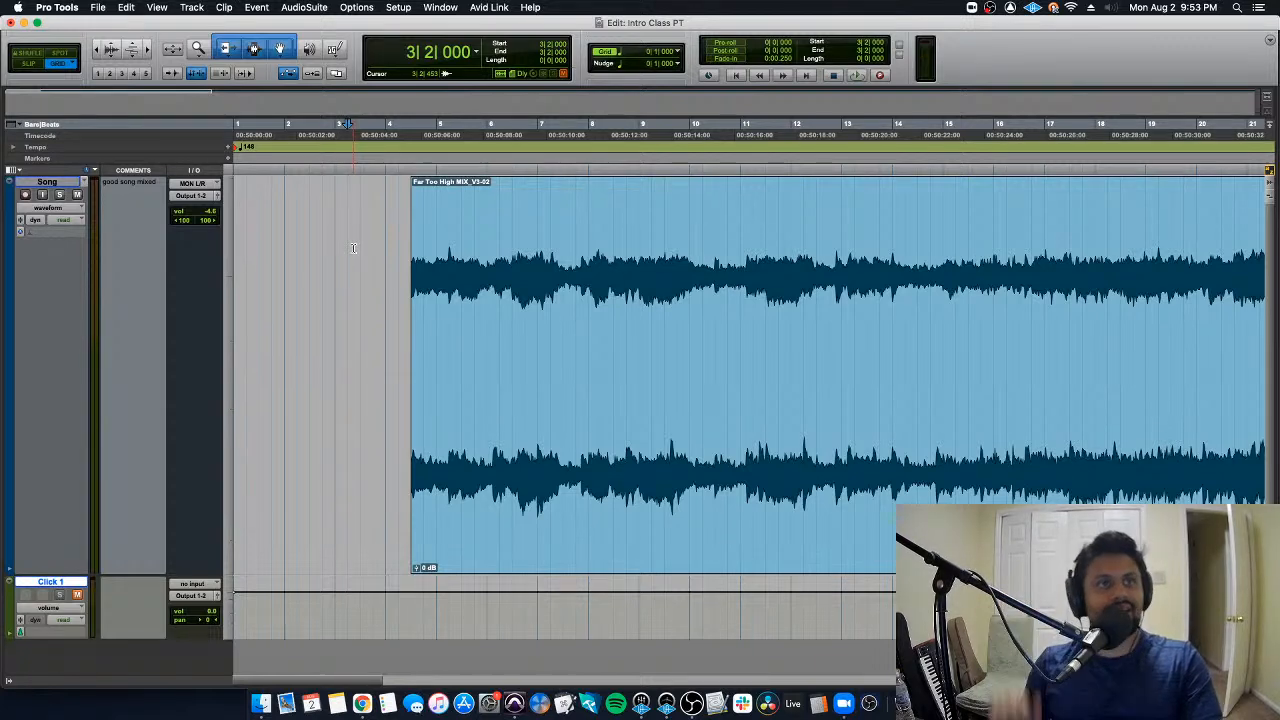
# - Undo the trim of the song clip, return to the session start, and zoom the timeline out
pyautogui.press('super+z')
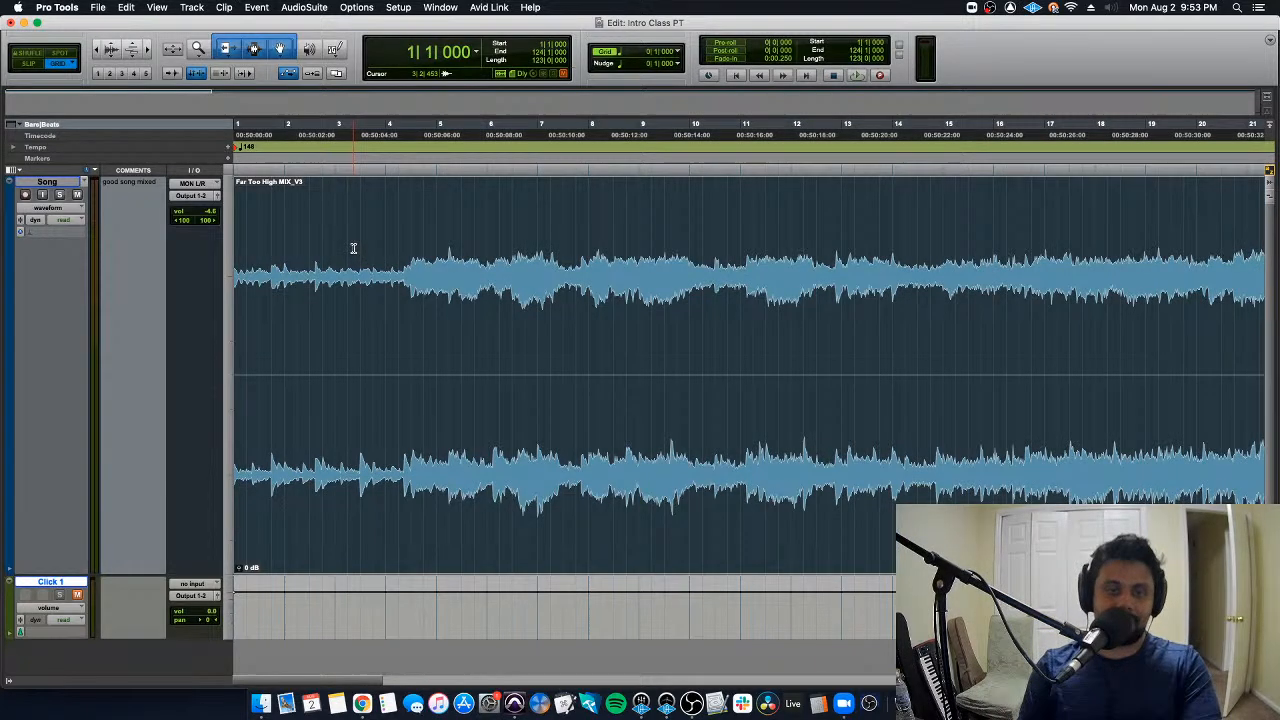
pyautogui.press('Return')
pyautogui.press('super+bracketleft')
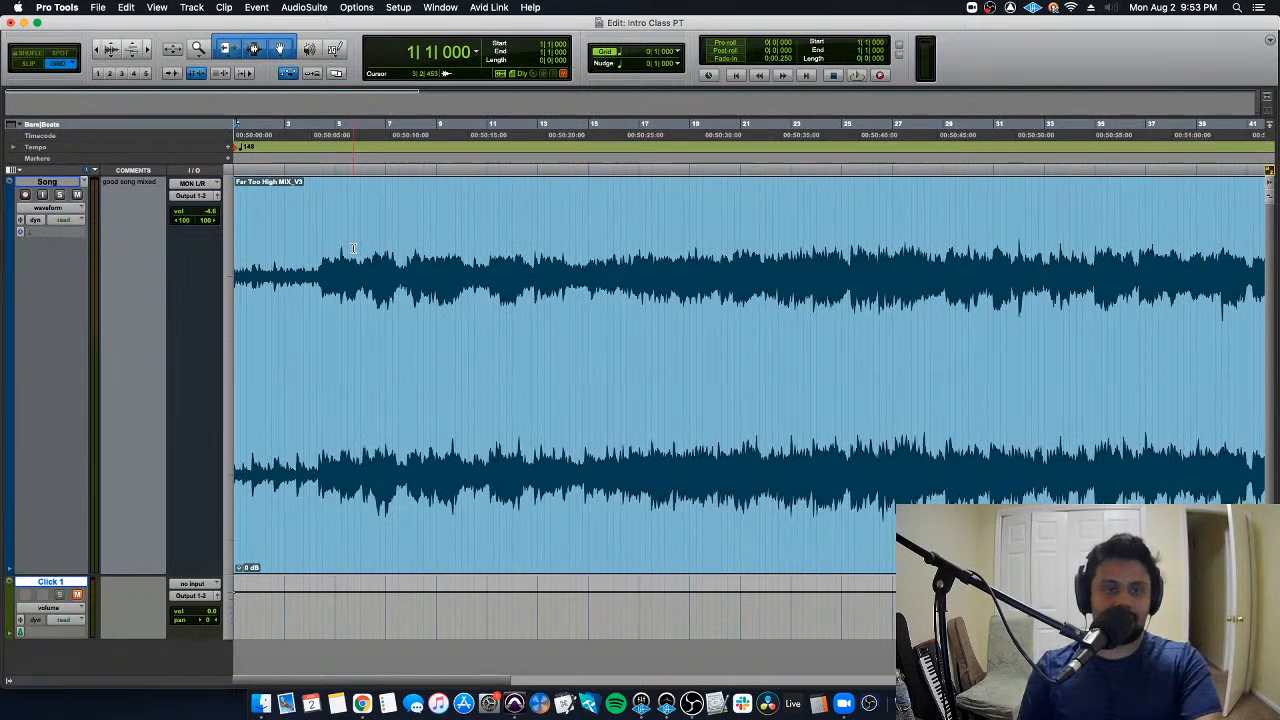
pyautogui.press('super+bracketleft')
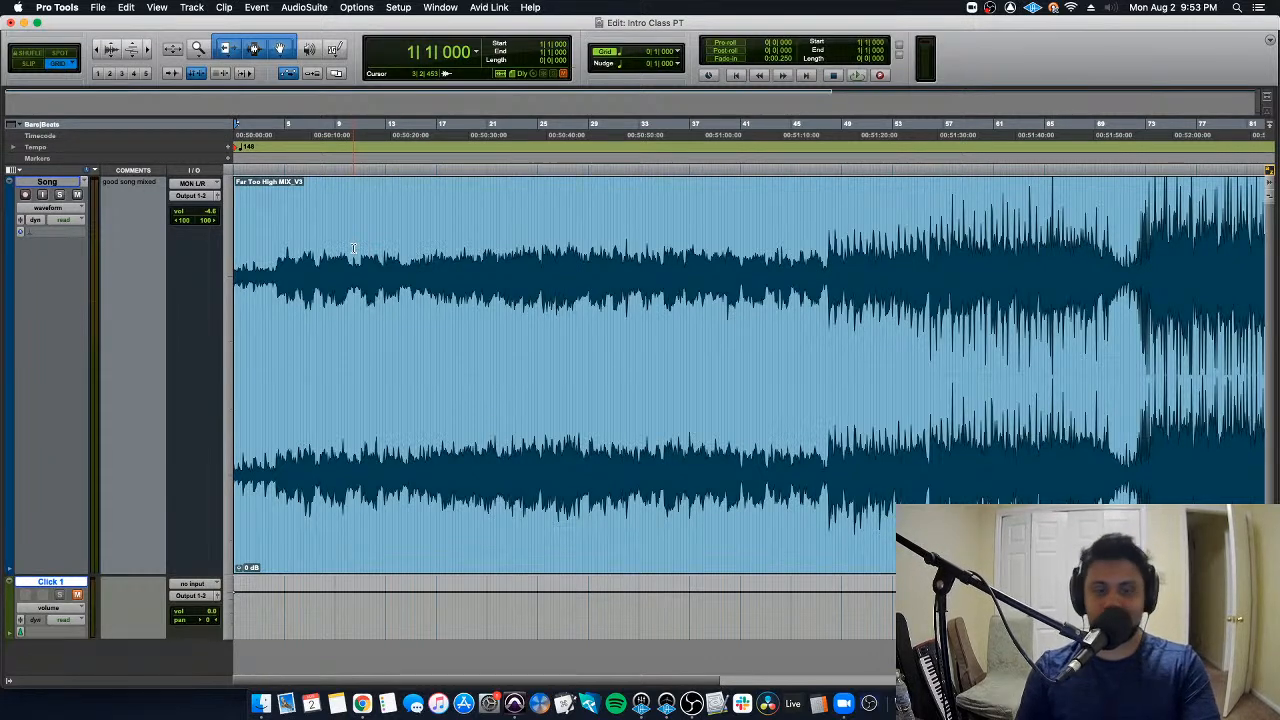
# - With the song playing from 6|2|000, tap in 148 BPM for the tempo event at the session start, then stop playback
pyautogui.click(301, 250)
pyautogui.press('space')
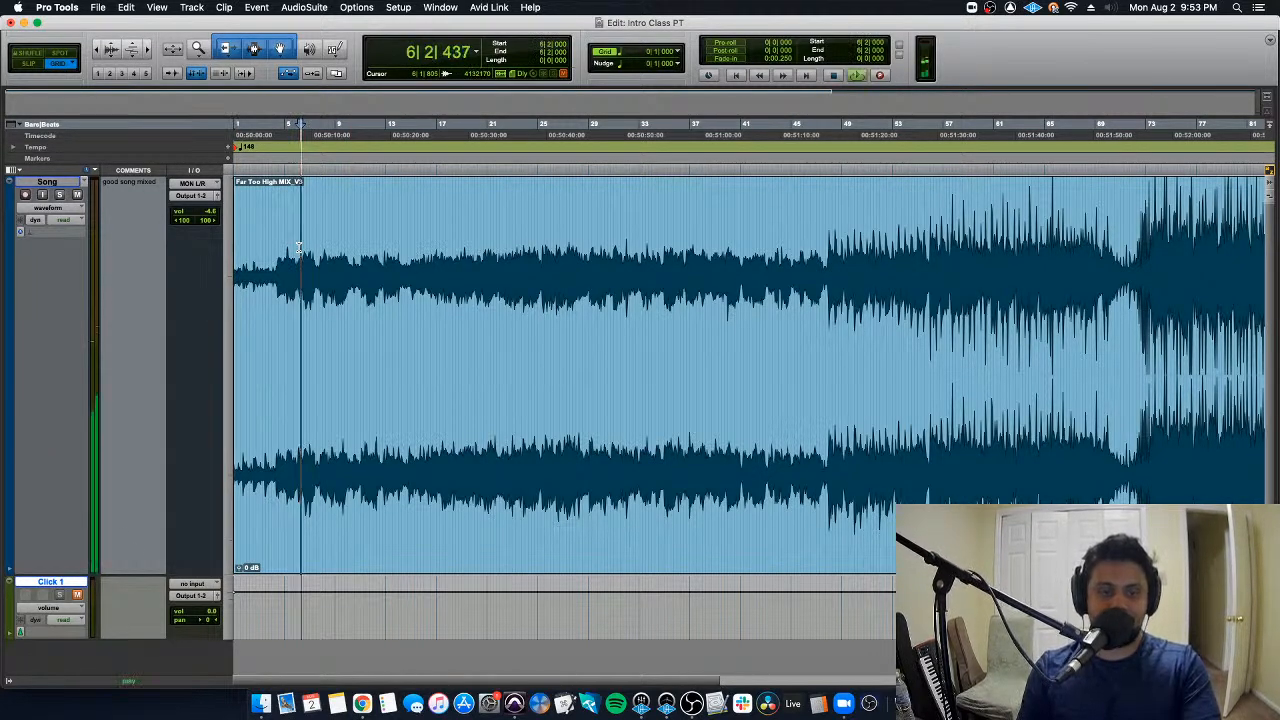
pyautogui.doubleClick(240, 148)
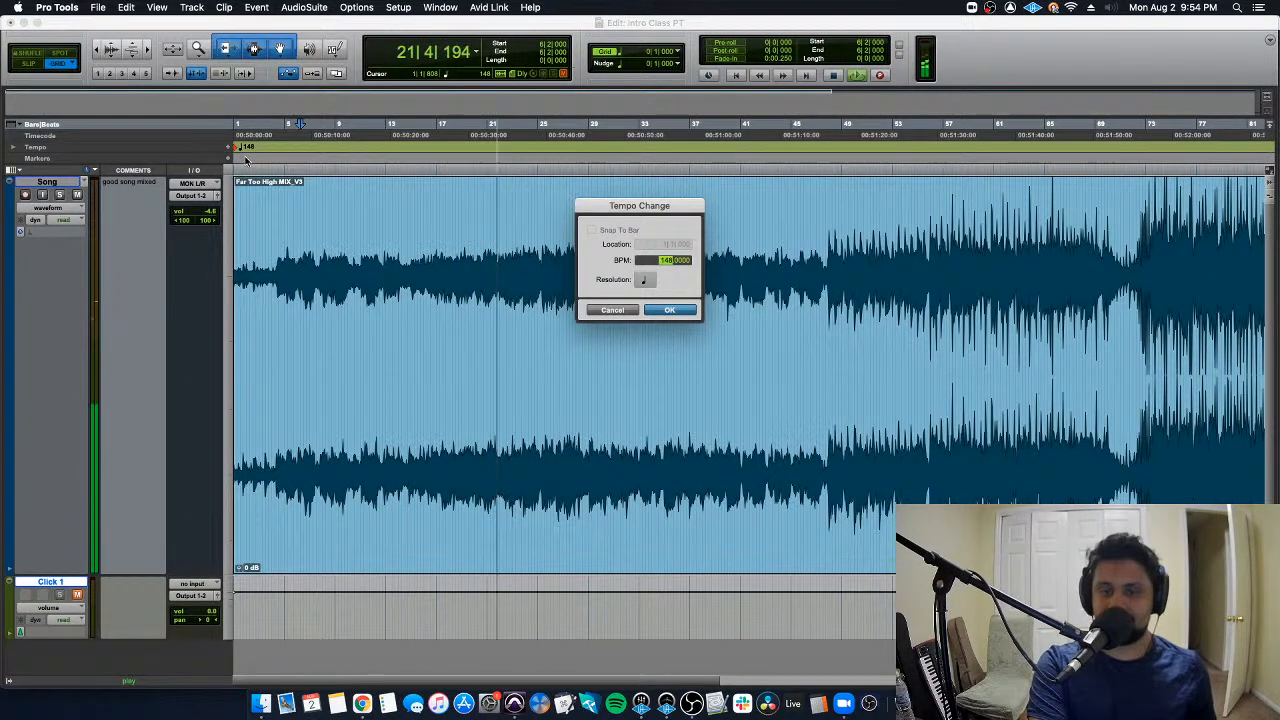
pyautogui.write('72')
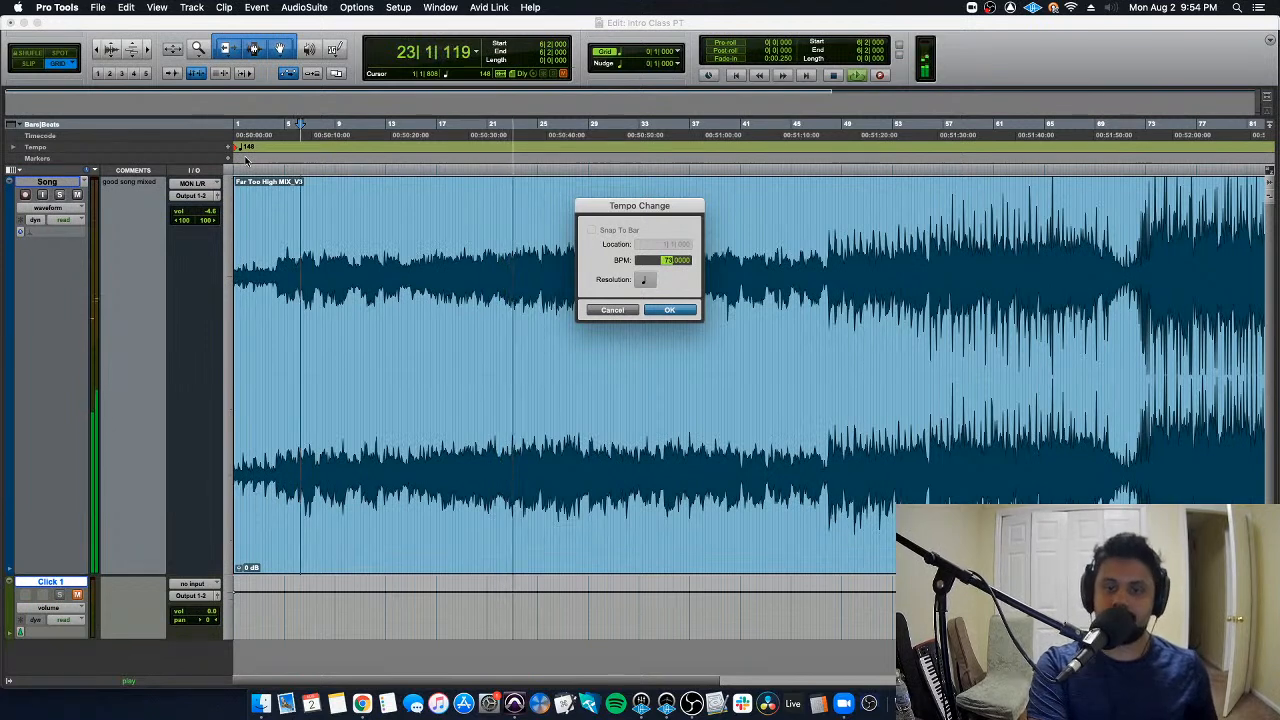
pyautogui.press('t')
pyautogui.press('t')
pyautogui.press('t')
pyautogui.press('t')
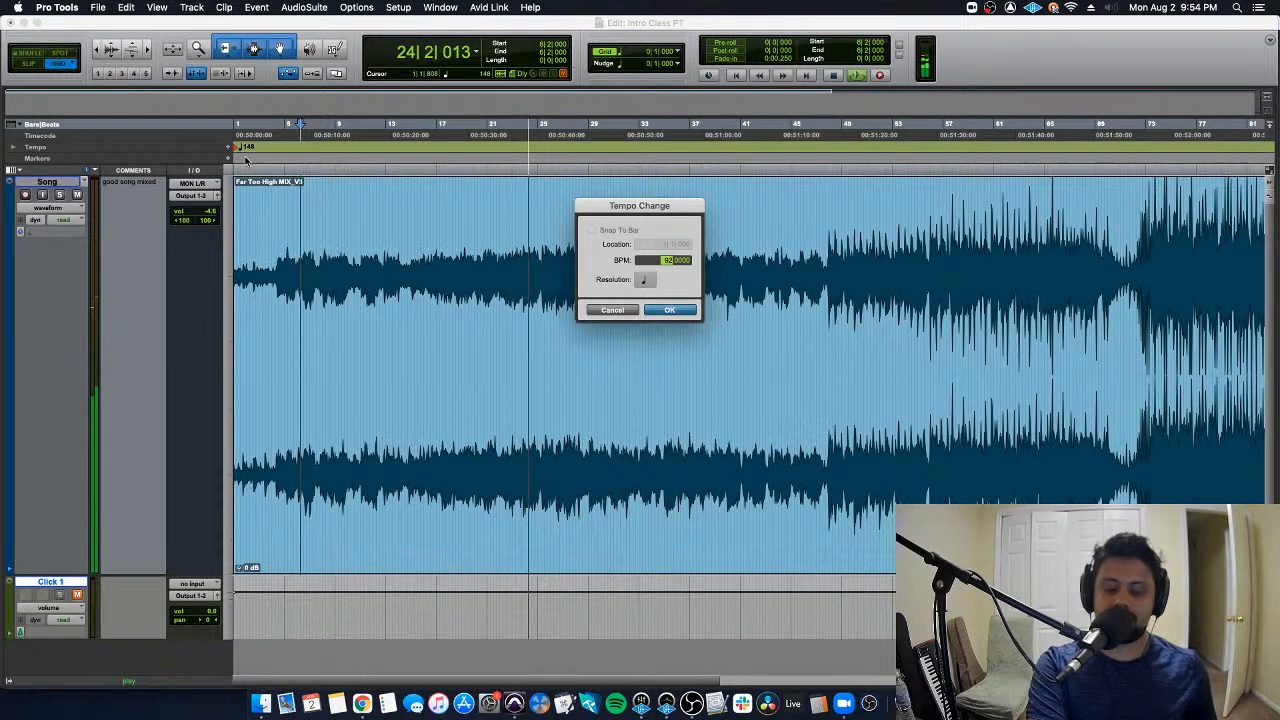
pyautogui.press('t')
pyautogui.press('t')
pyautogui.press('t')
pyautogui.press('t')
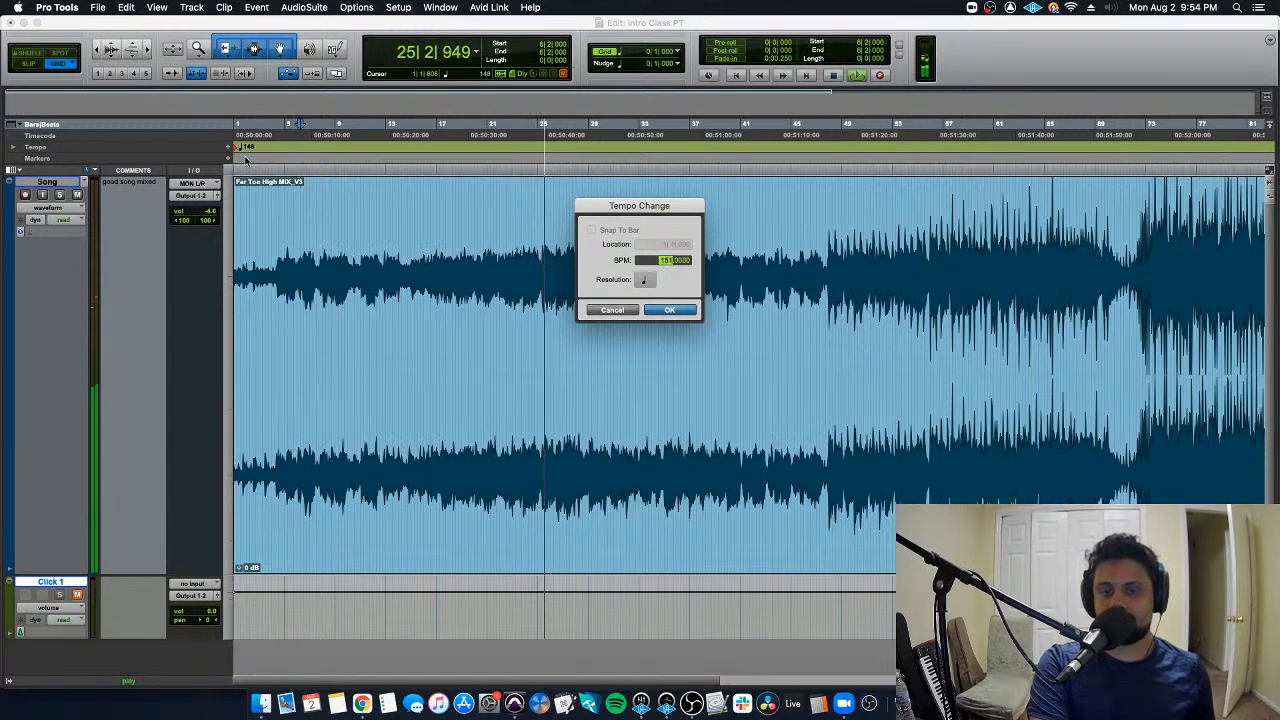
pyautogui.press('t')
pyautogui.press('t')
pyautogui.press('t')
pyautogui.press('t')
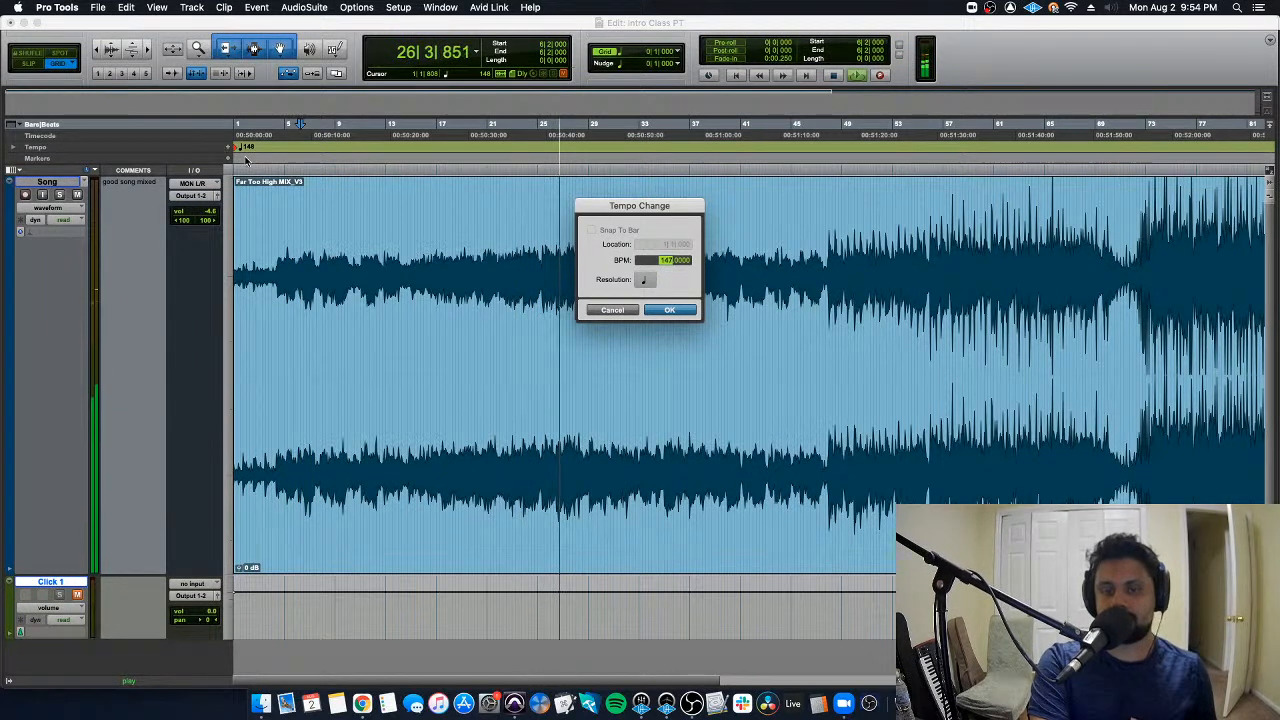
pyautogui.press('t')
pyautogui.press('t')
pyautogui.press('t')
pyautogui.press('t')
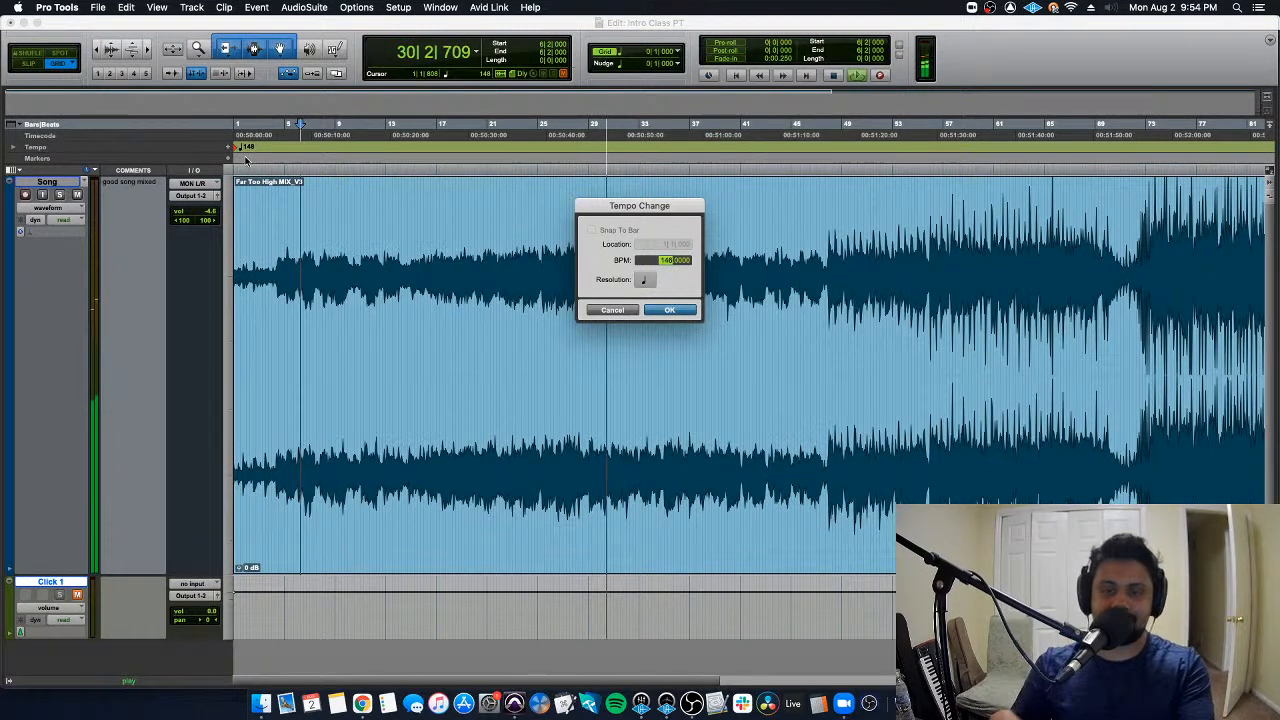
pyautogui.press('Return')
pyautogui.press('space')
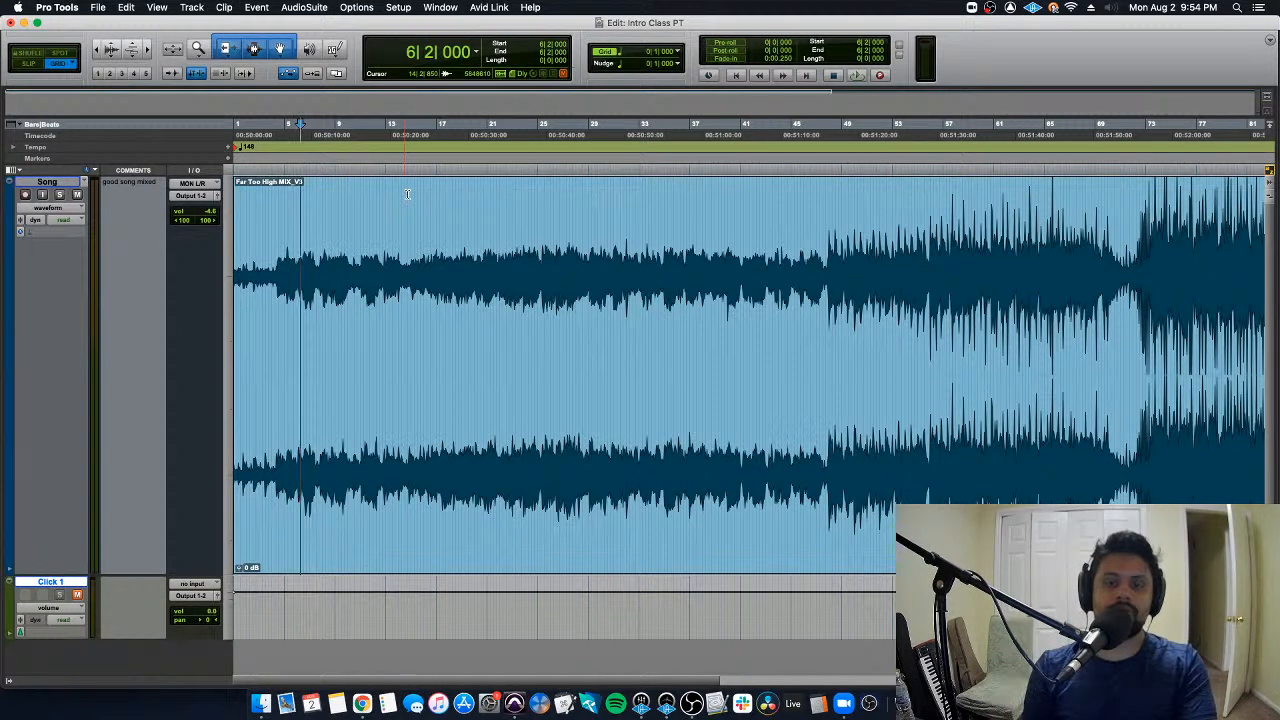
# - Place the edit cursor at 11|1|000 in the song clip
pyautogui.press('super+bracketright')
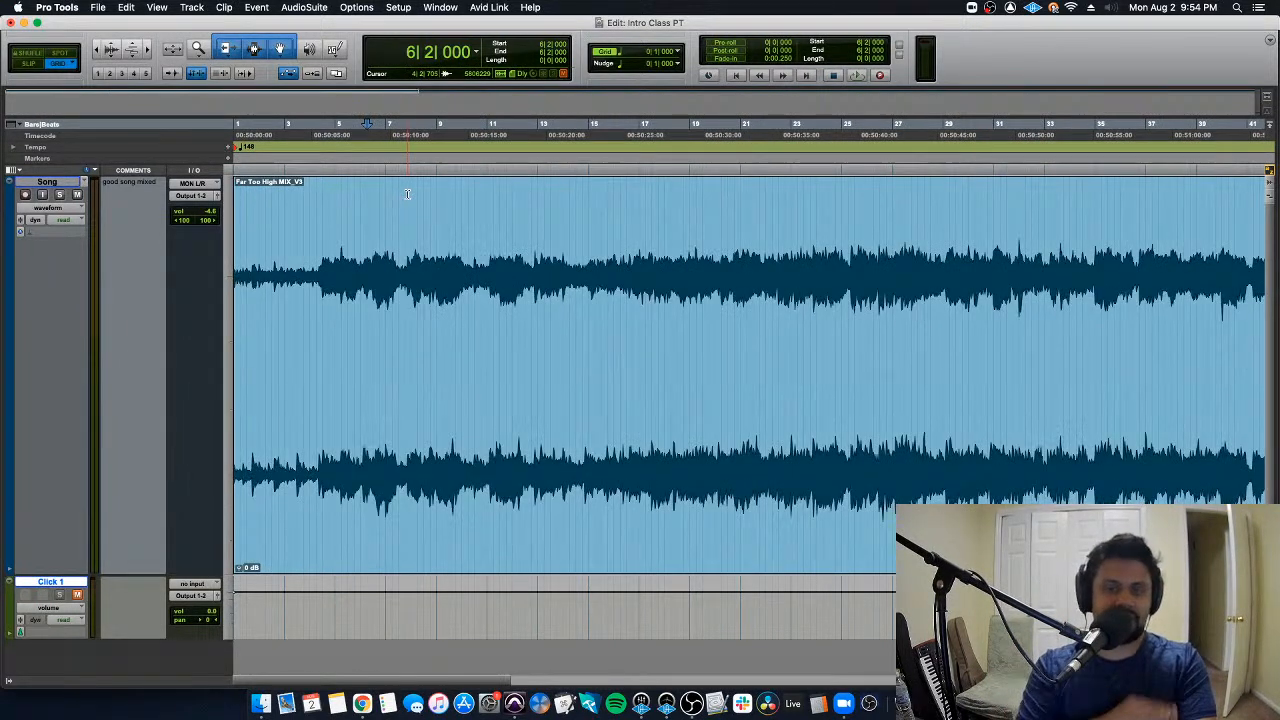
pyautogui.press('Return')
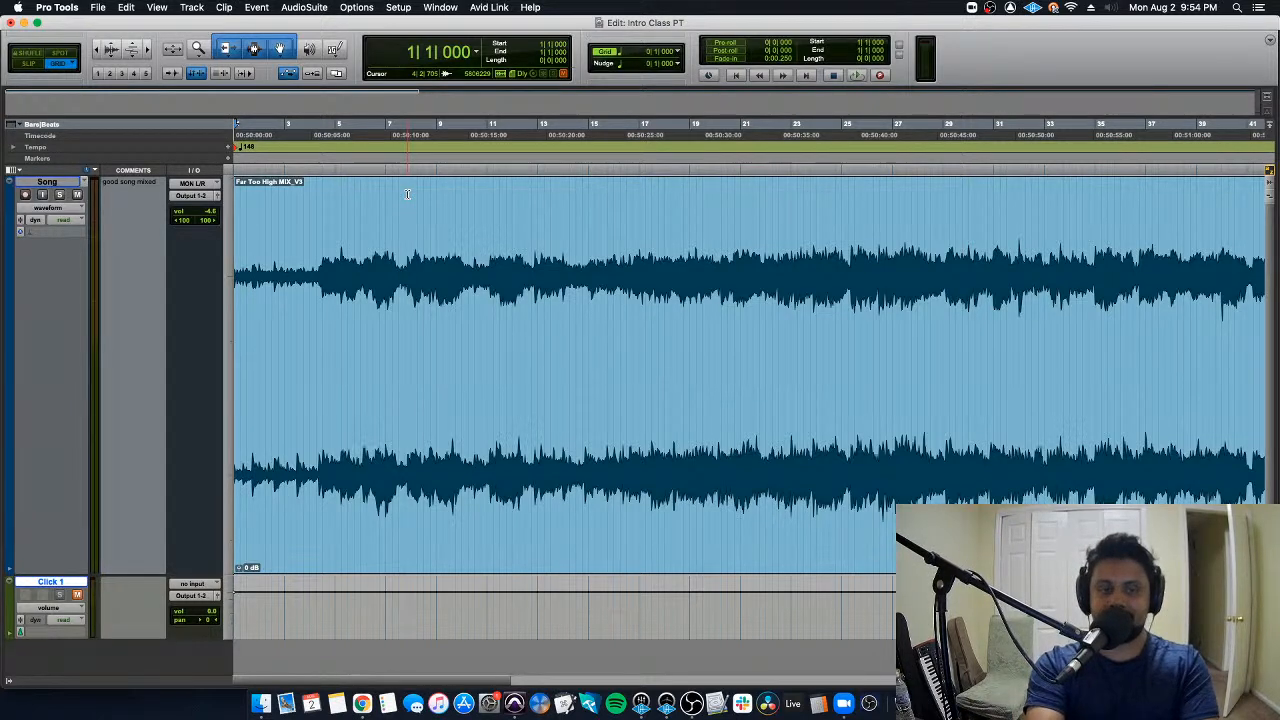
pyautogui.doubleClick(459, 215)
pyautogui.doubleClick(480, 215)
pyautogui.doubleClick(490, 215)
pyautogui.doubleClick(490, 215)
pyautogui.doubleClick(480, 186)
pyautogui.doubleClick(486, 187)
pyautogui.click(488, 188)
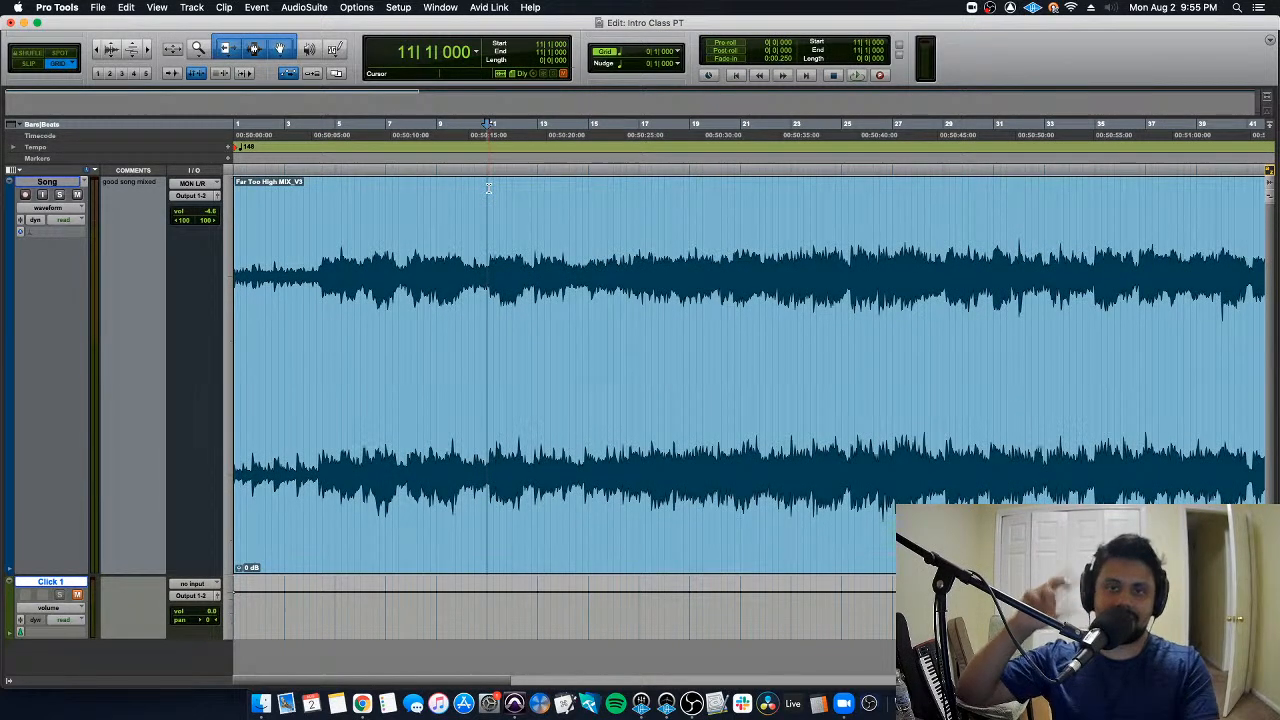
# - Play the song from the session start and from 113|3|000, then stop and return to the session start
pyautogui.press('Return')
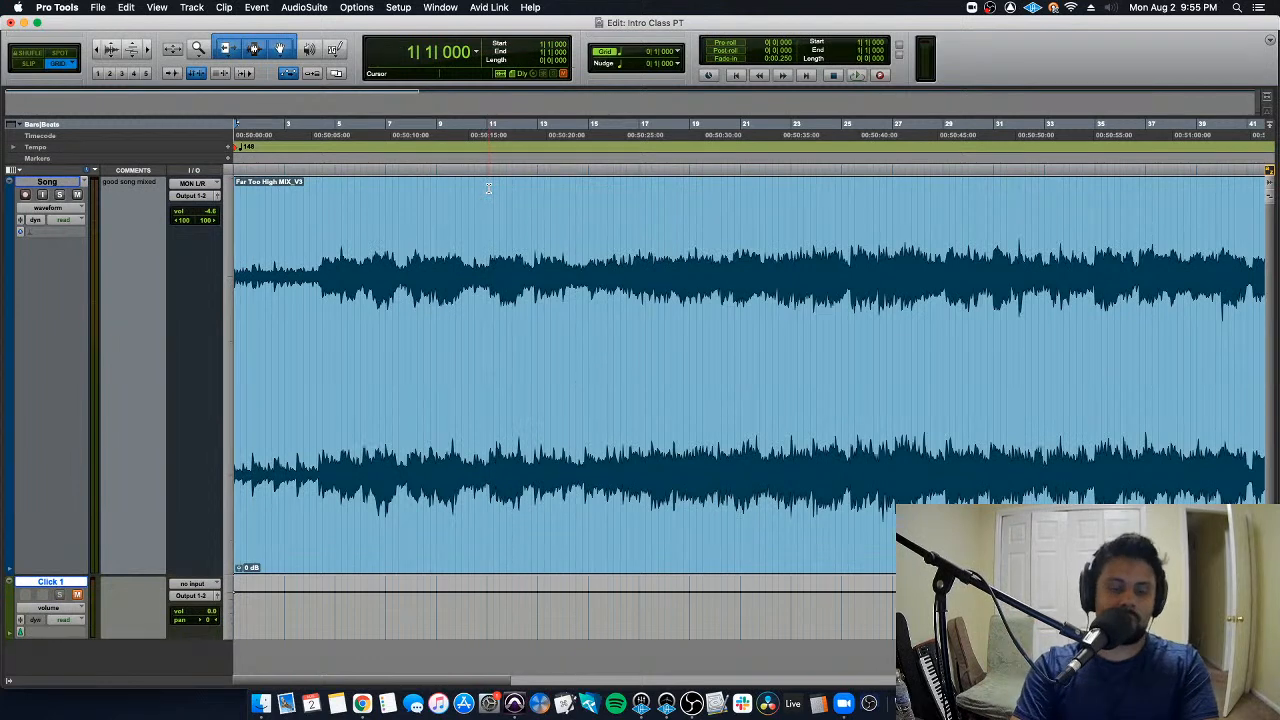
pyautogui.press('super+bracketleft')
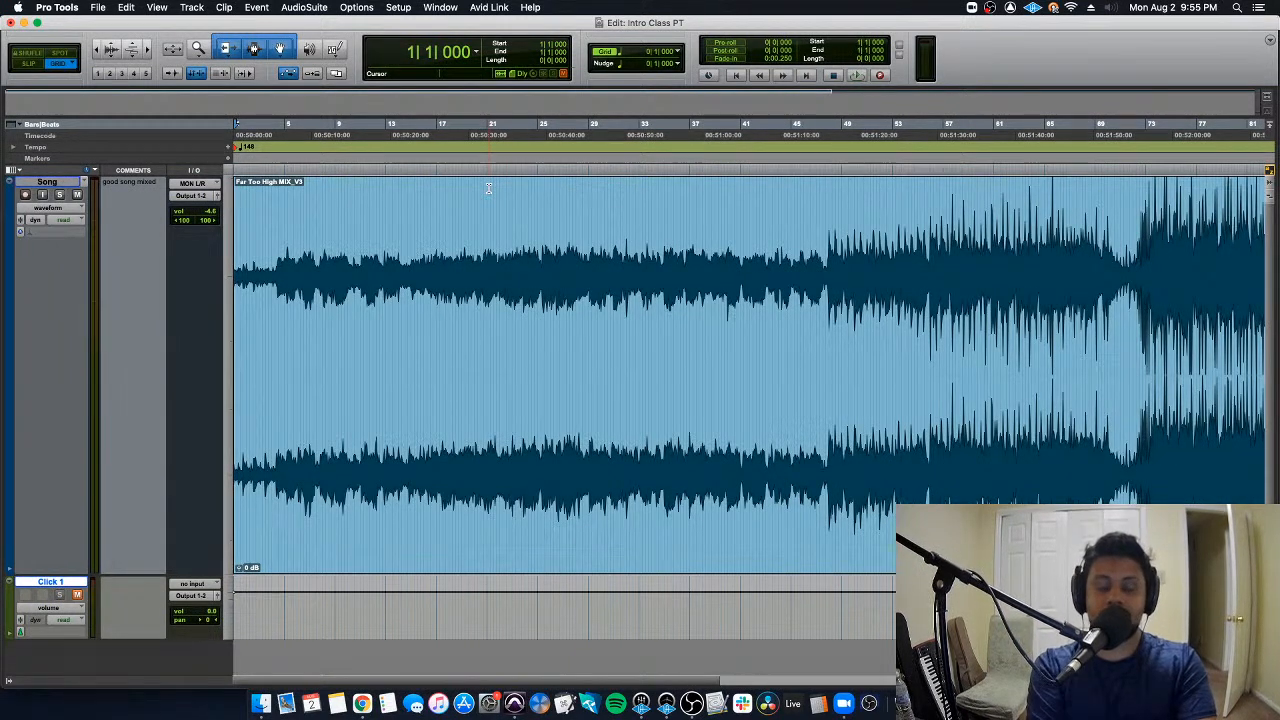
pyautogui.press('super+bracketleft')
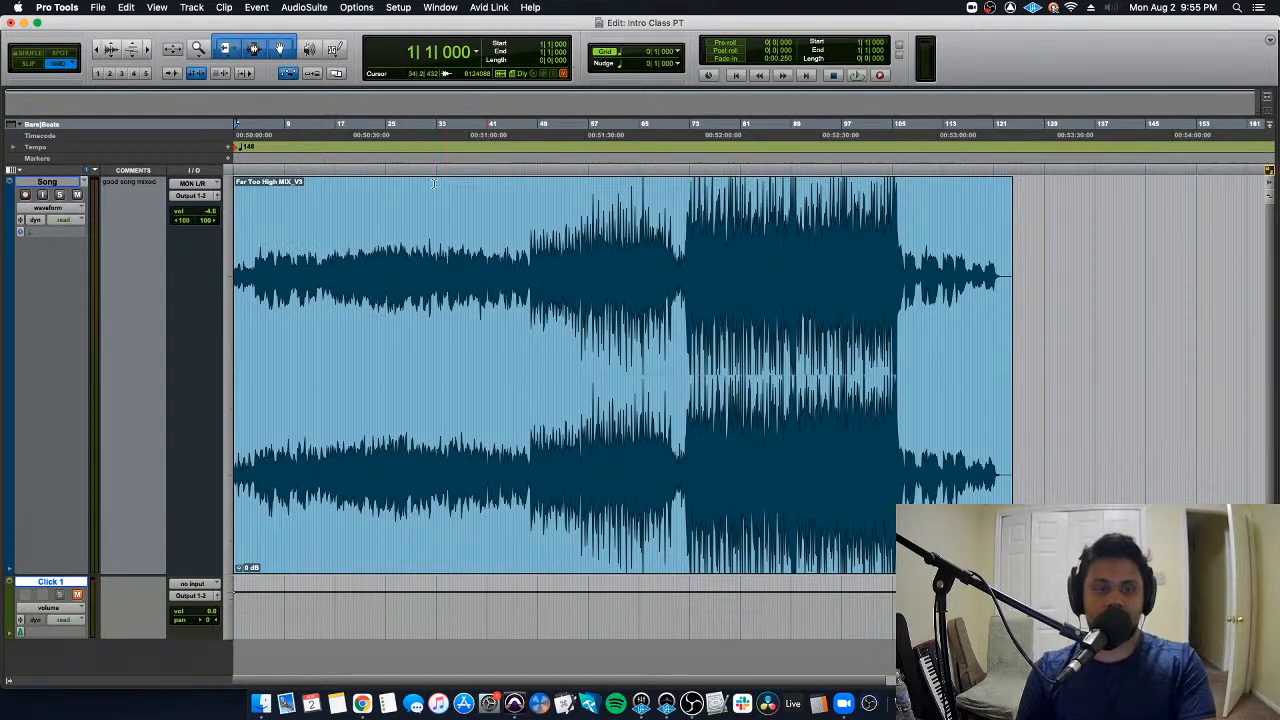
pyautogui.press('space')
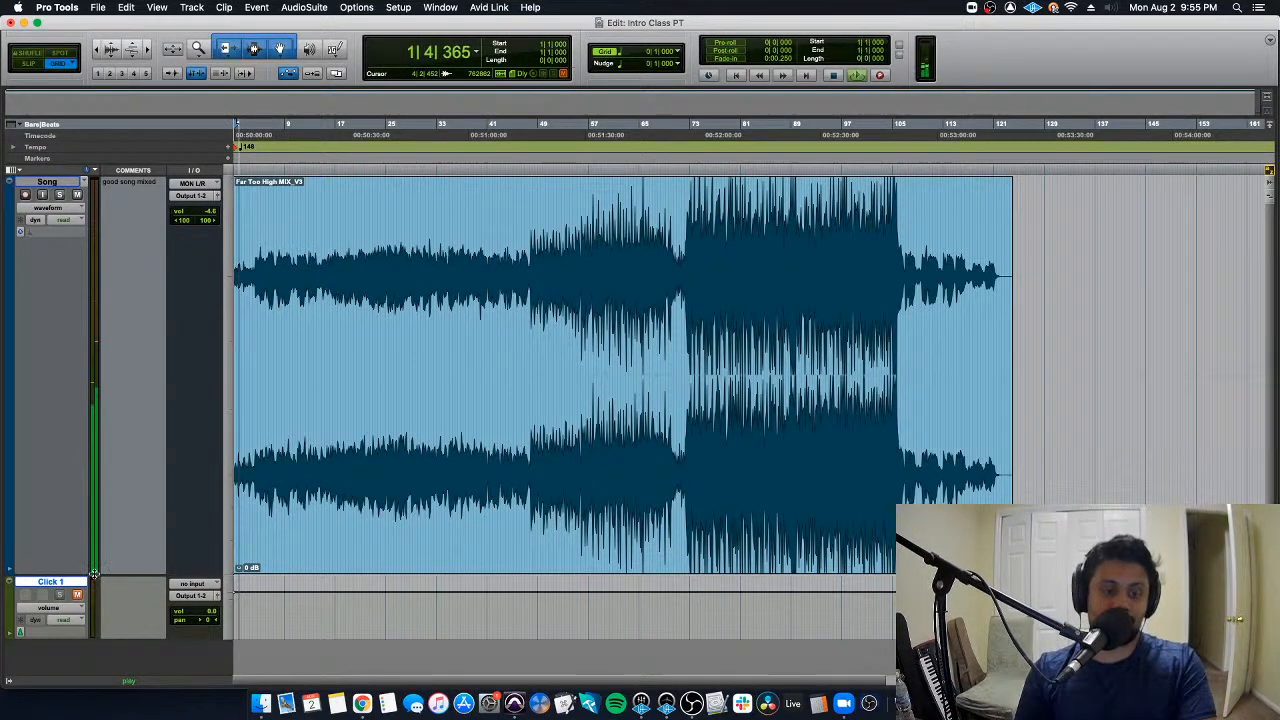
pyautogui.click(946, 242)
pyautogui.press('space')
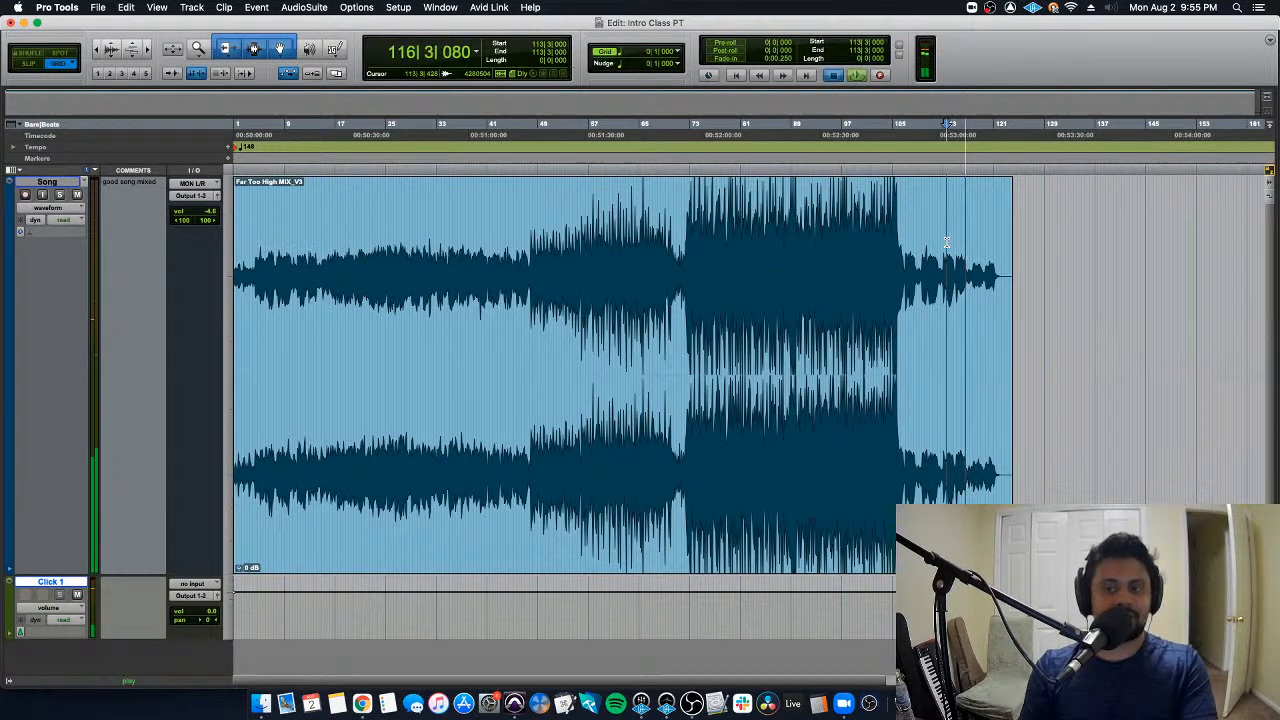
pyautogui.press('space')
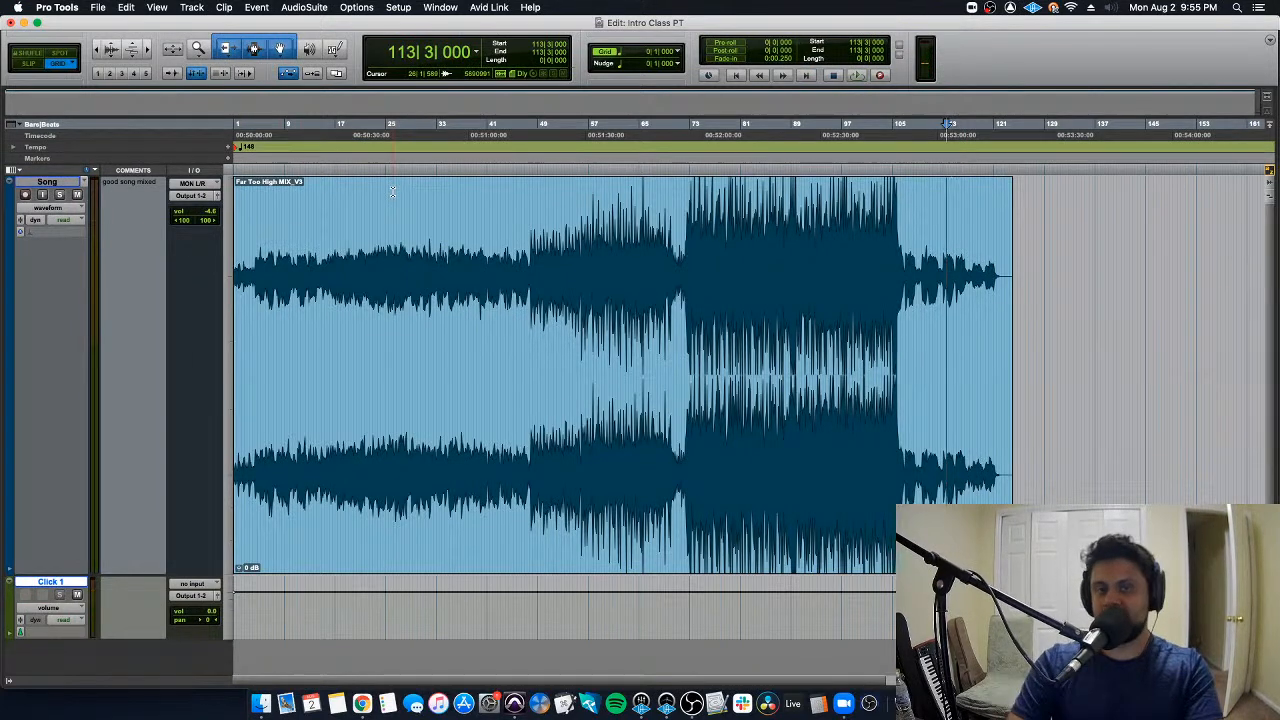
pyautogui.click(77, 594)
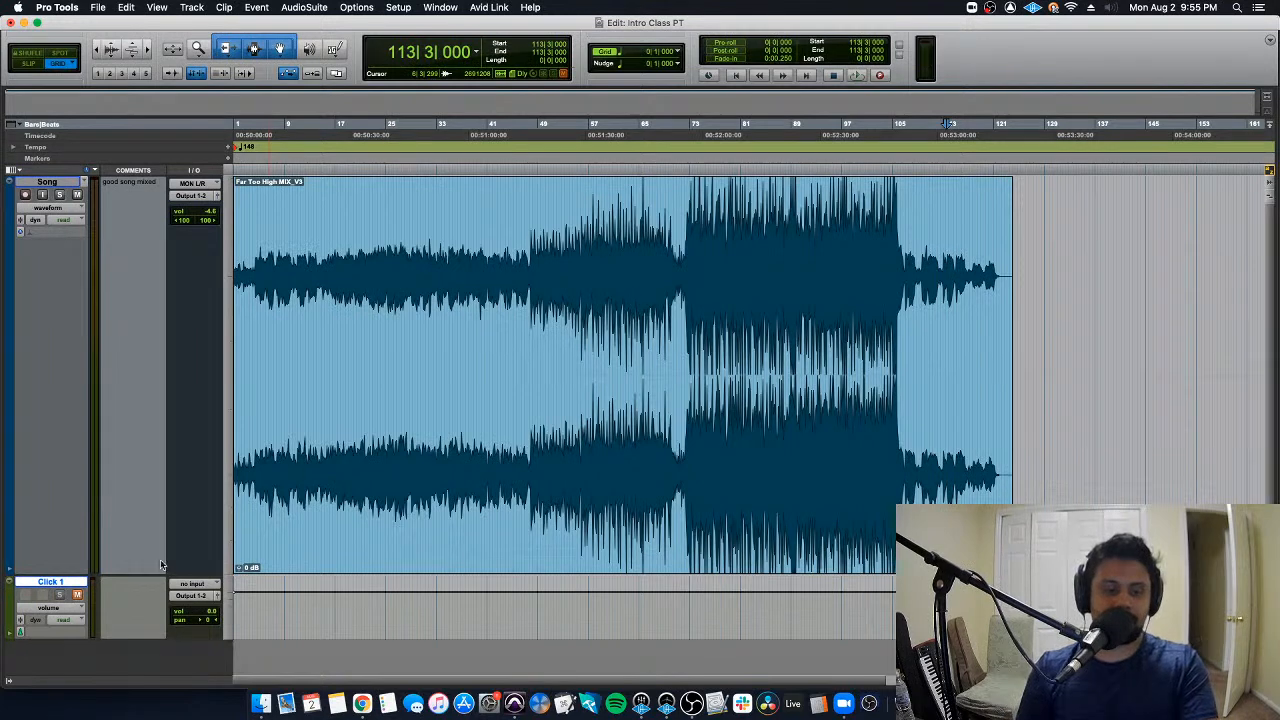
pyautogui.press('Return')
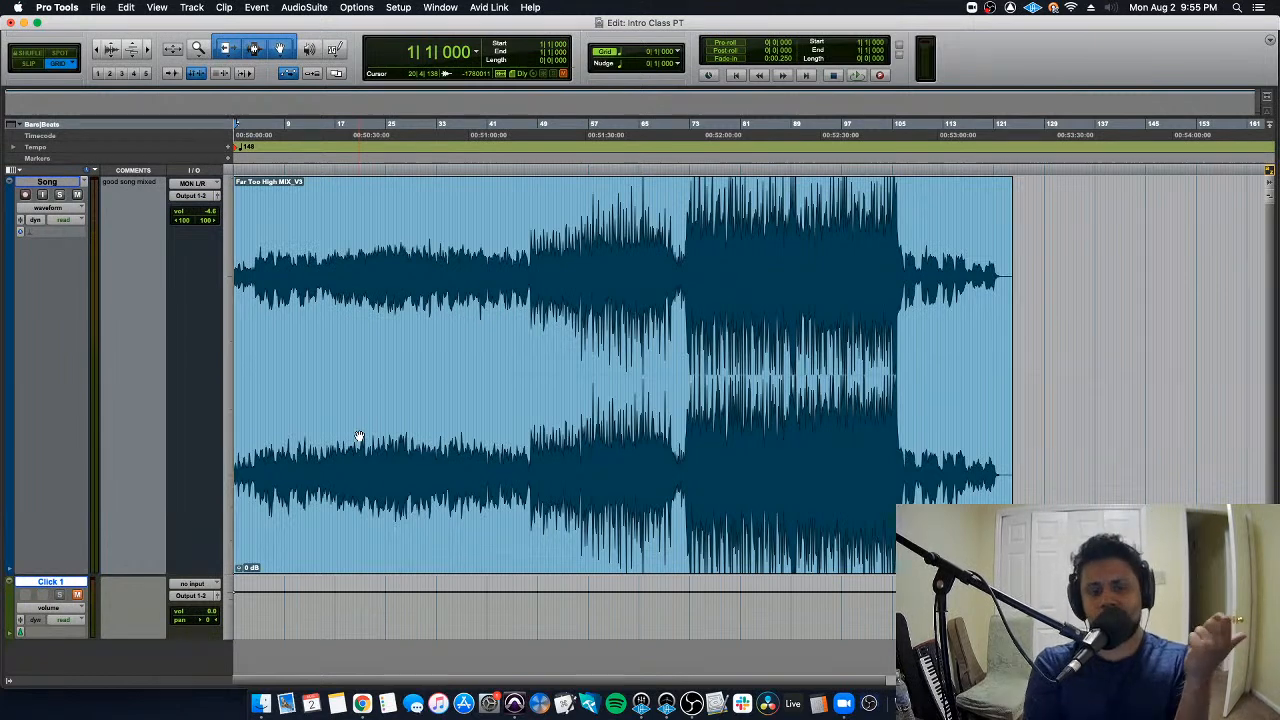
# - Look for an entry starting with "mi" in Finder's Applications folder, go back to the previous folder, and return to Pro Tools
pyautogui.click(260, 703)
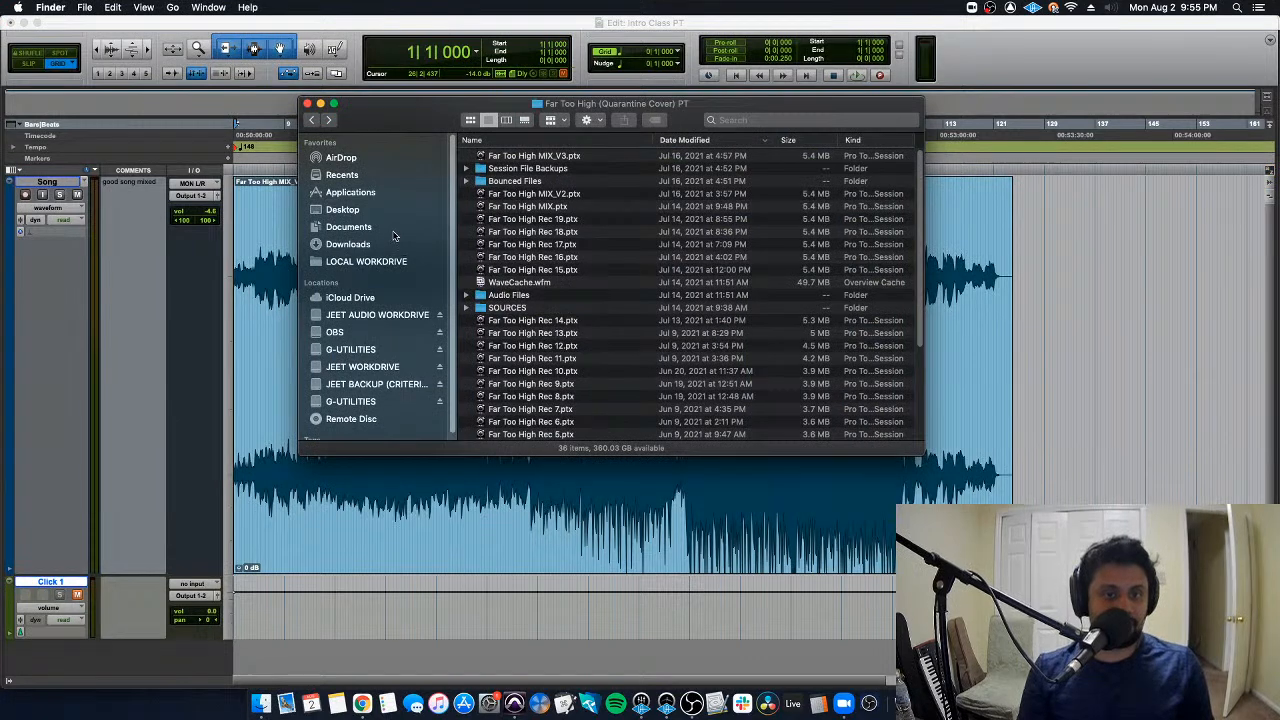
pyautogui.click(377, 193)
pyautogui.write('mi')
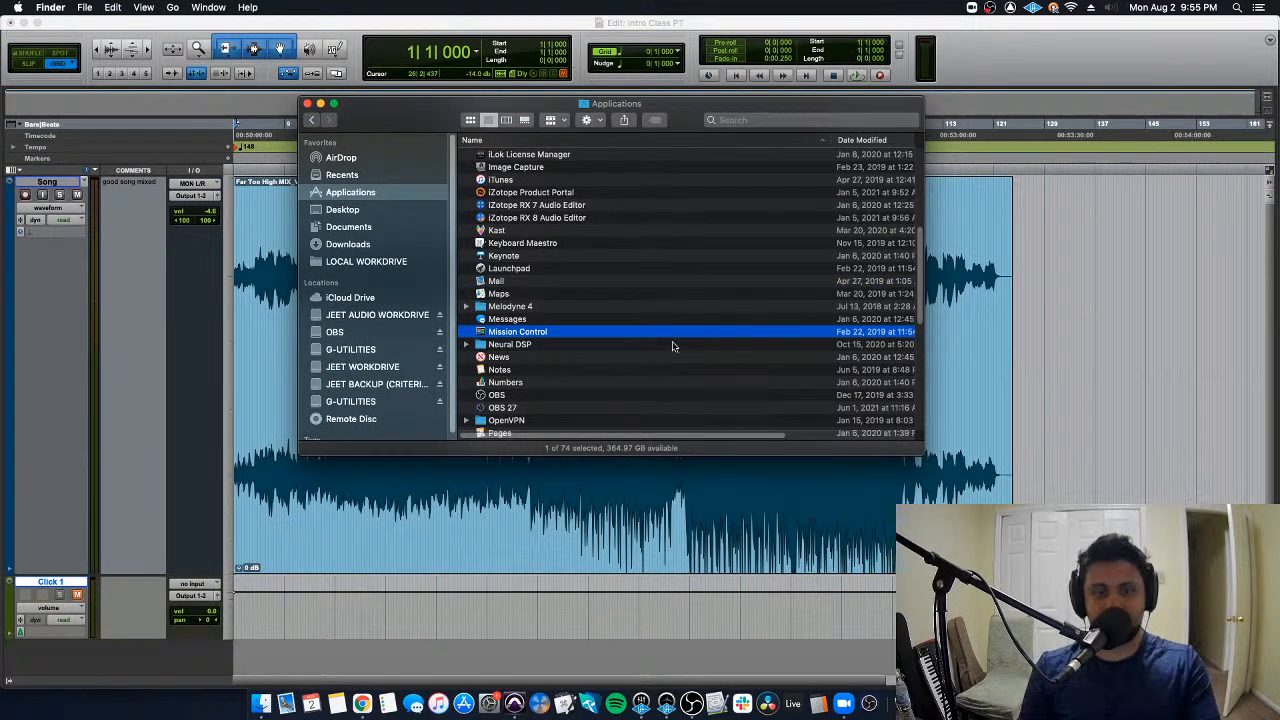
pyautogui.click(311, 119)
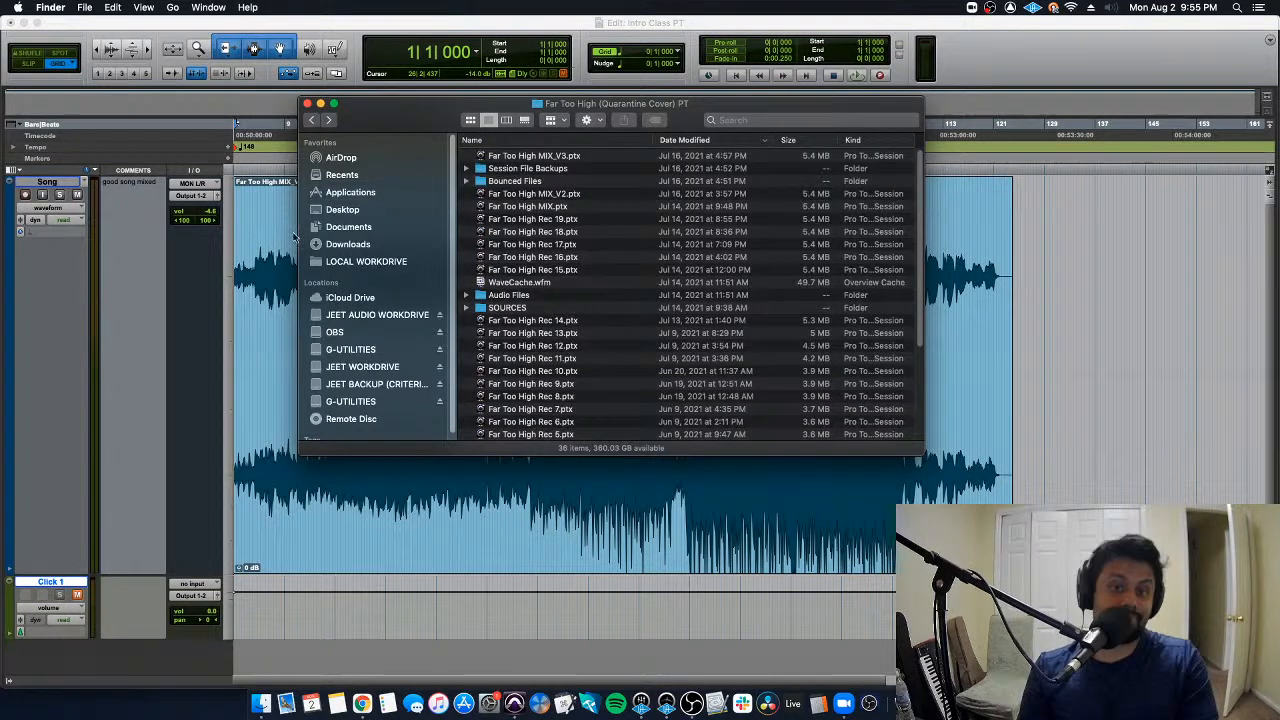
pyautogui.click(251, 258)
pyautogui.click(333, 233)
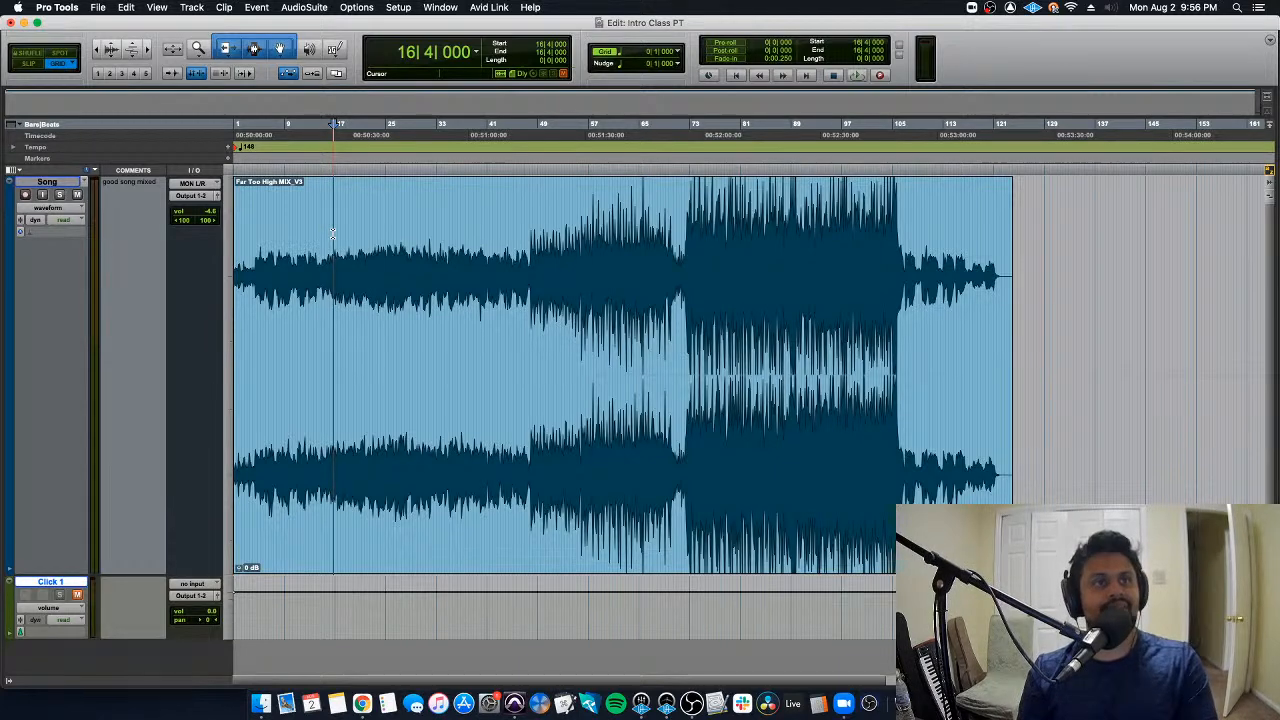
# - Delete the song's opening section from 1|1|000 to 4|3|000, then undo the deletion
pyautogui.click(550, 220)
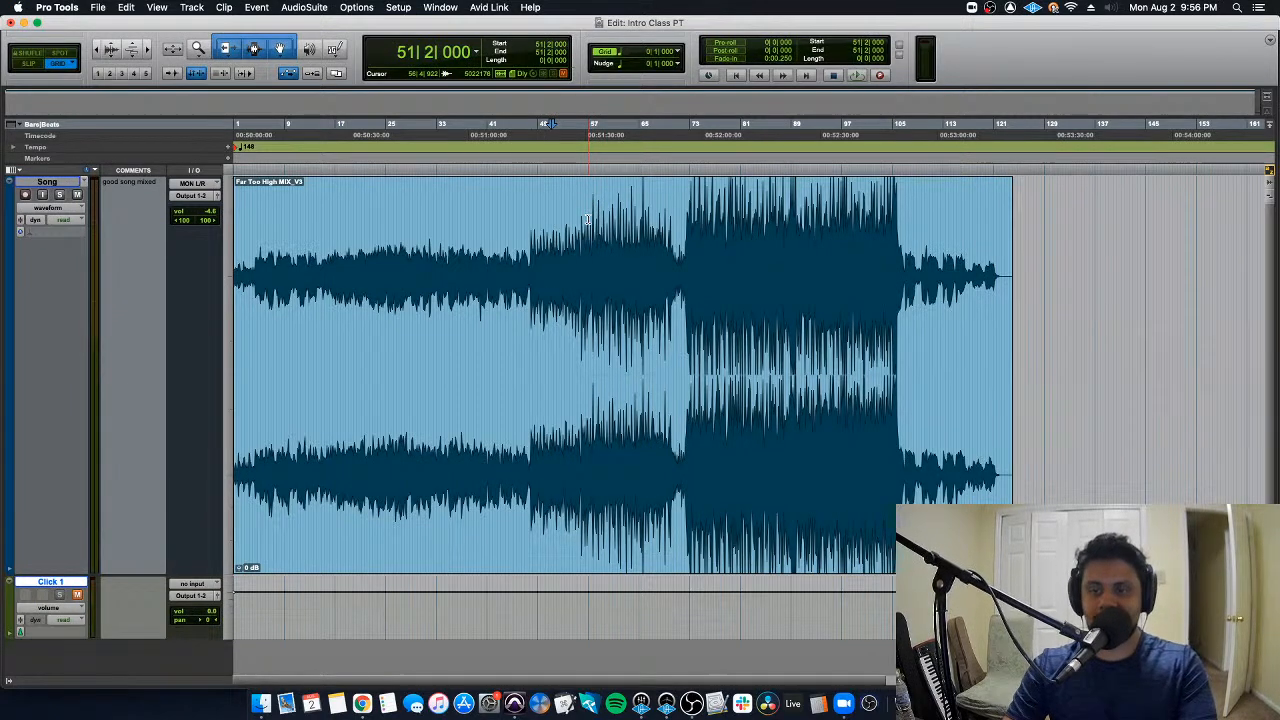
pyautogui.press('Return')
pyautogui.press('super+bracketright')
pyautogui.press('super+bracketright')
pyautogui.press('super+bracketright')
pyautogui.press('super+bracketright')
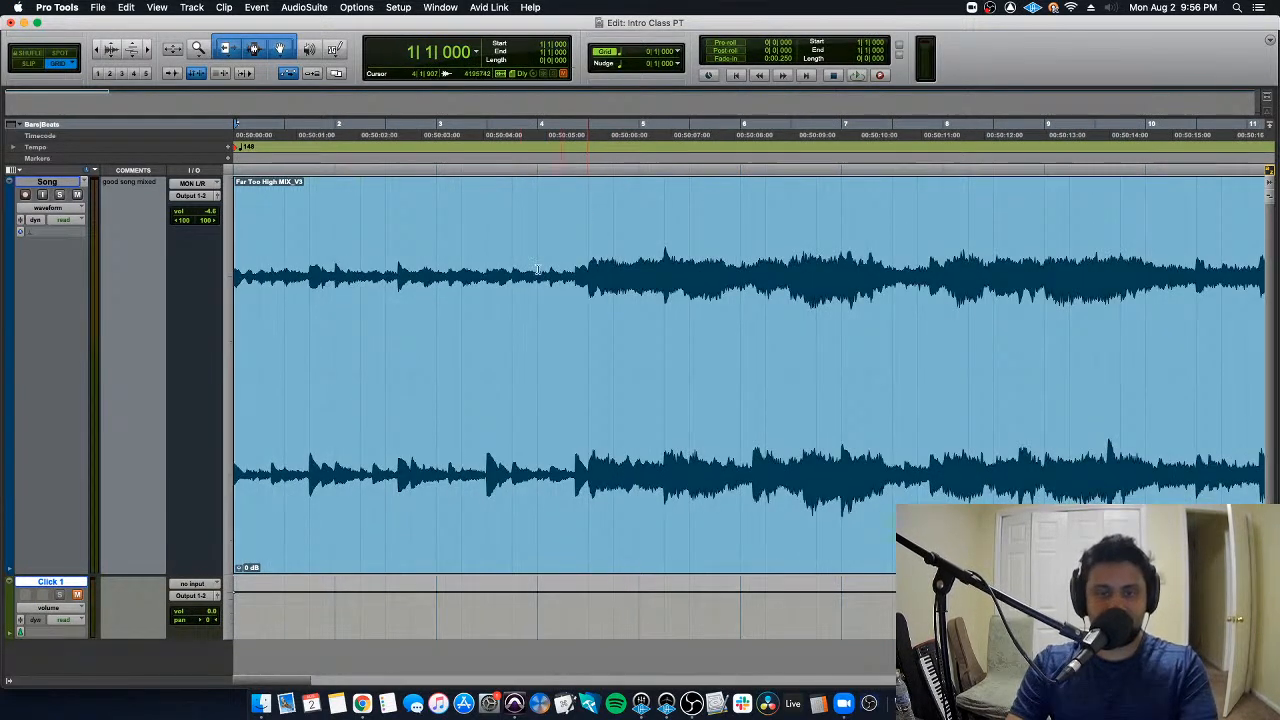
pyautogui.keyDown('shift'); pyautogui.click(588, 256); pyautogui.keyUp('shift')
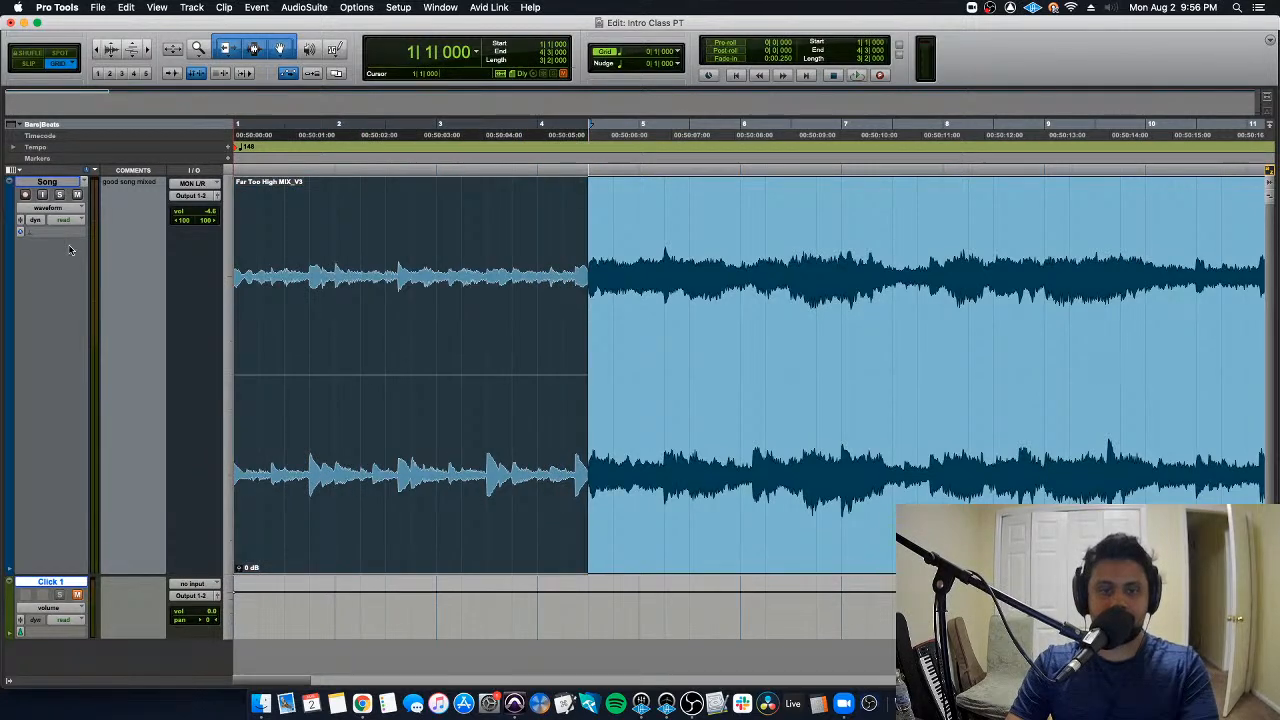
pyautogui.press('BackSpace')
pyautogui.press('super+z')
# - Trim the start of the song clip to 4|4|000, then undo the trim and place the edit cursor at 4|1|000
pyautogui.click(329, 269)
pyautogui.moveTo(247, 284); pyautogui.dragTo(624, 283)
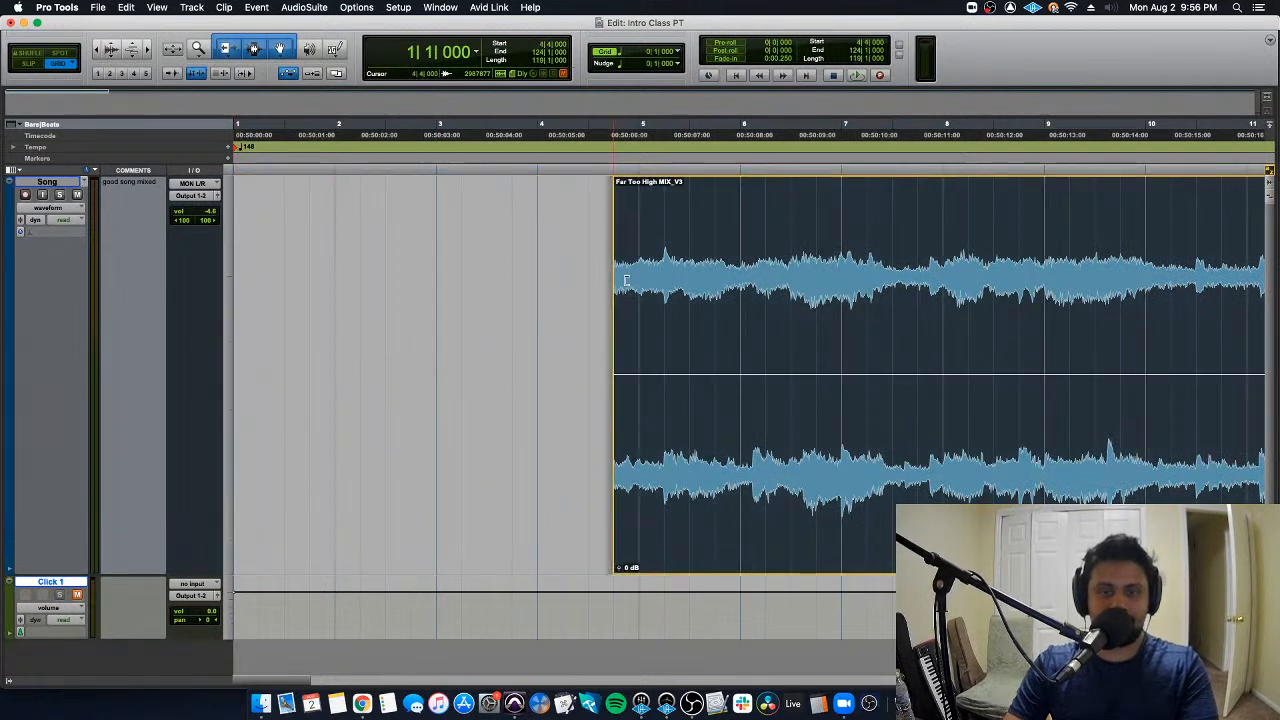
pyautogui.press('super+z')
pyautogui.click(525, 264)
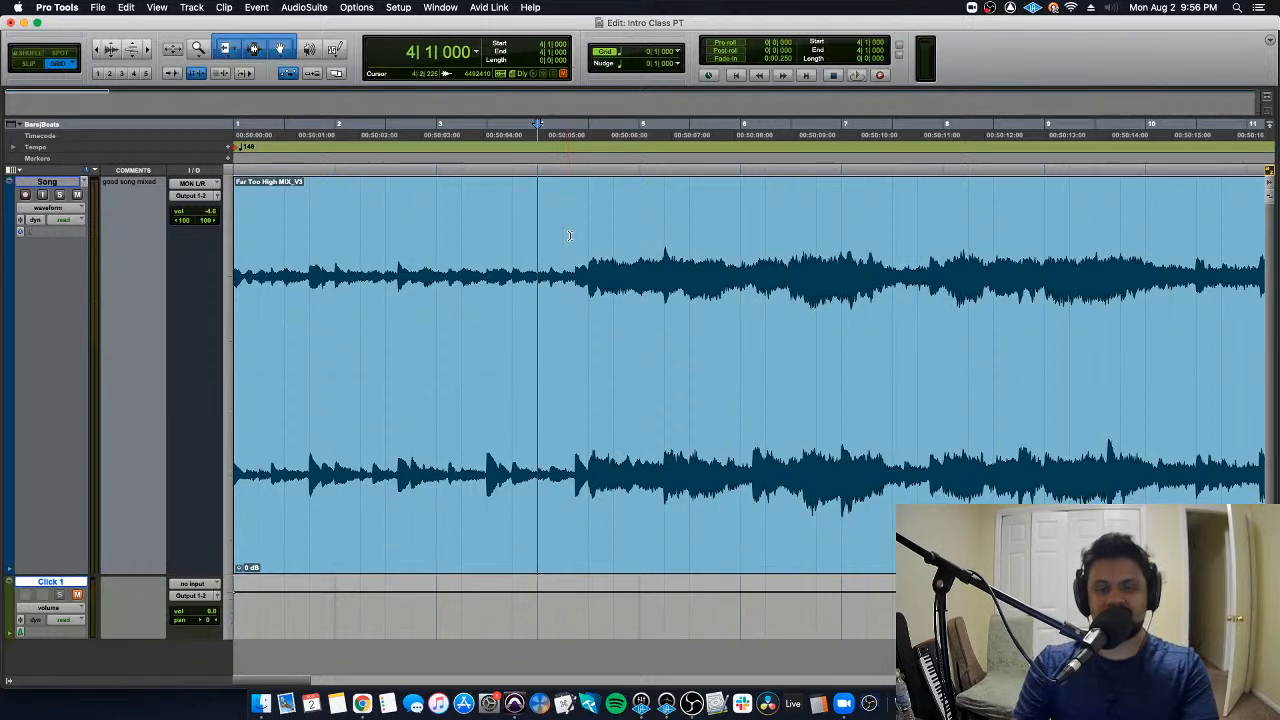
# - Separate the song clip into two clips at 3|1|000
pyautogui.press('KP_1')
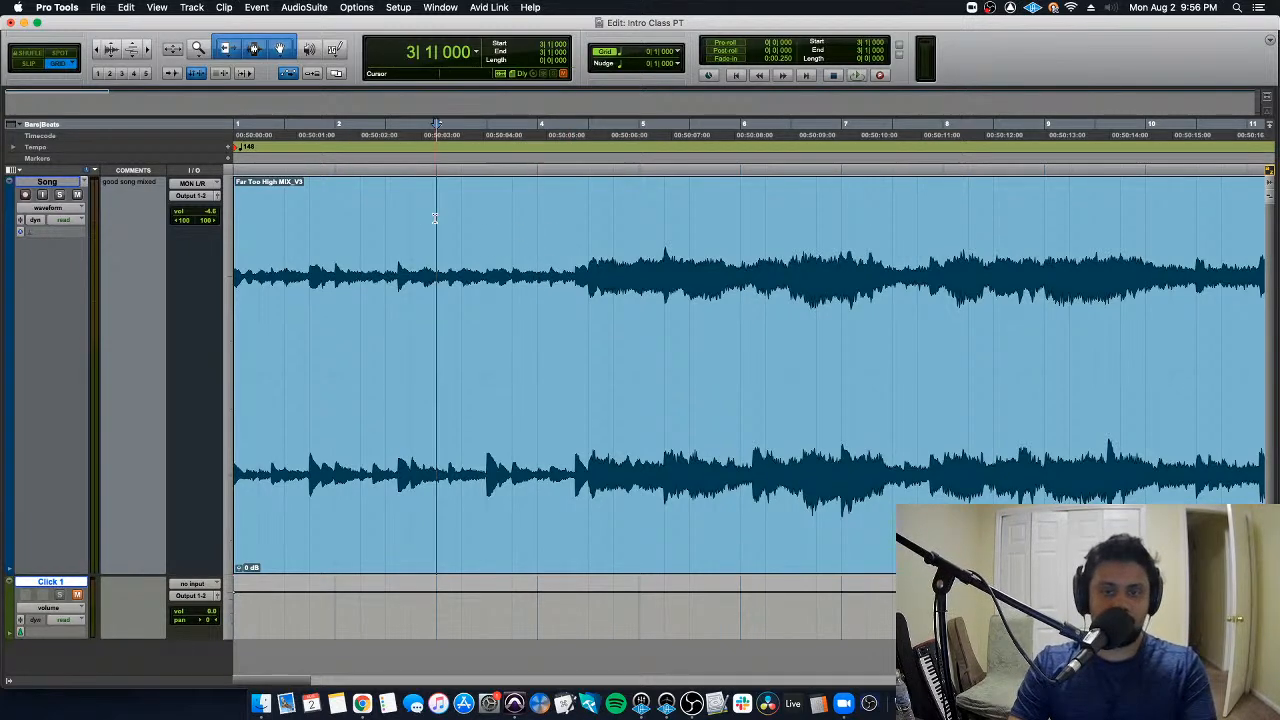
pyautogui.click(562, 216)
pyautogui.click(446, 212)
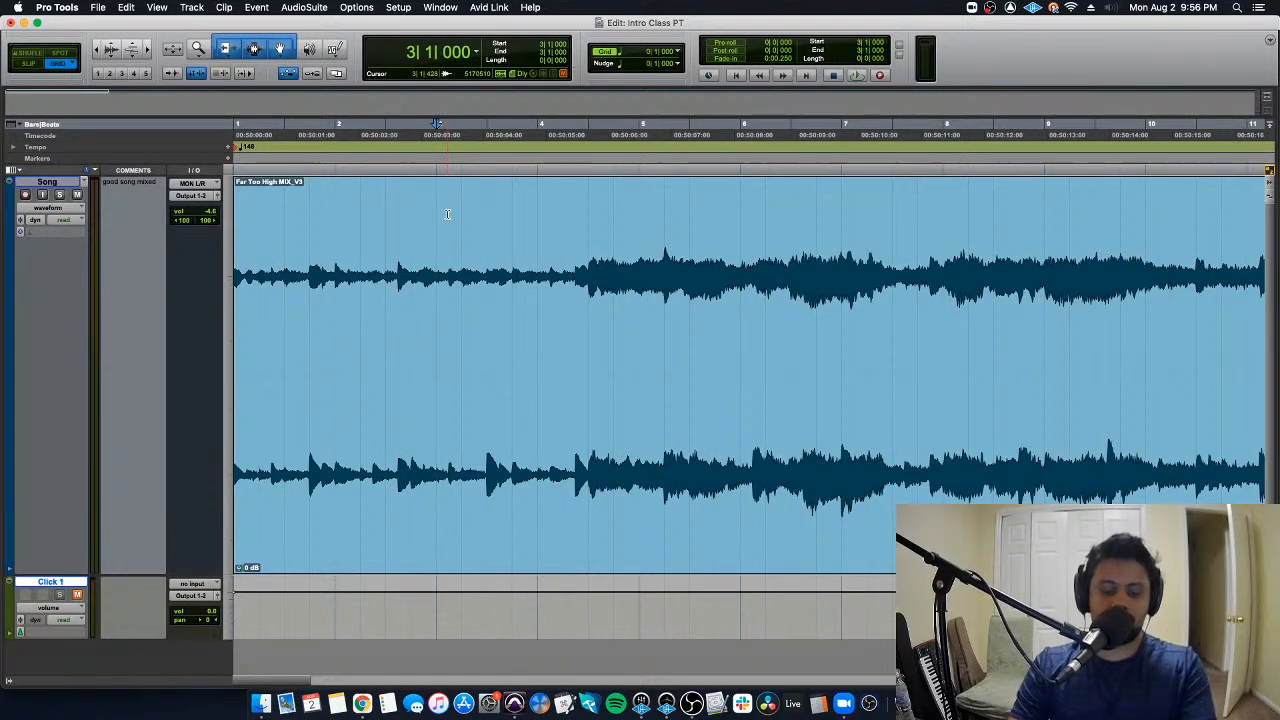
pyautogui.press('b')
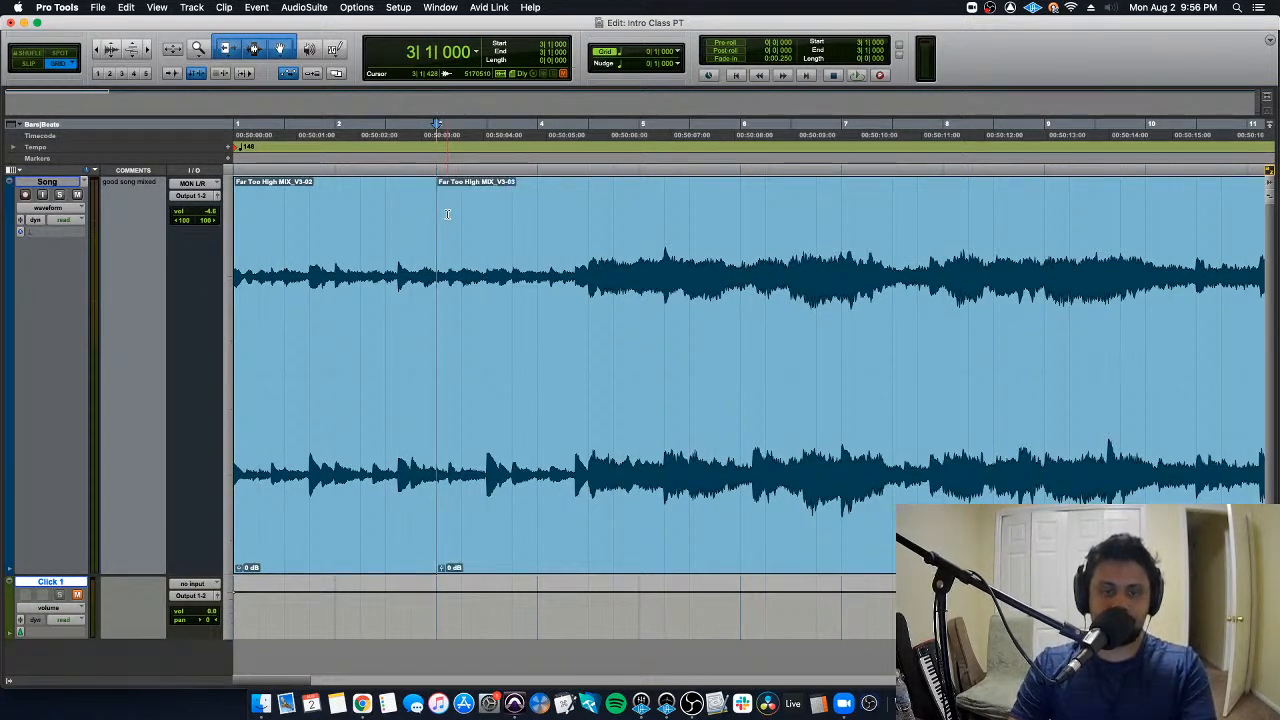
# - Try out selections on the two separated clips, then undo the separation and place the edit cursor at 4|2|000
pyautogui.click(369, 485)
pyautogui.doubleClick(476, 489)
pyautogui.press('Escape')
pyautogui.doubleClick(480, 500)
pyautogui.press('Escape')
pyautogui.press('super+z')
pyautogui.click(564, 285)
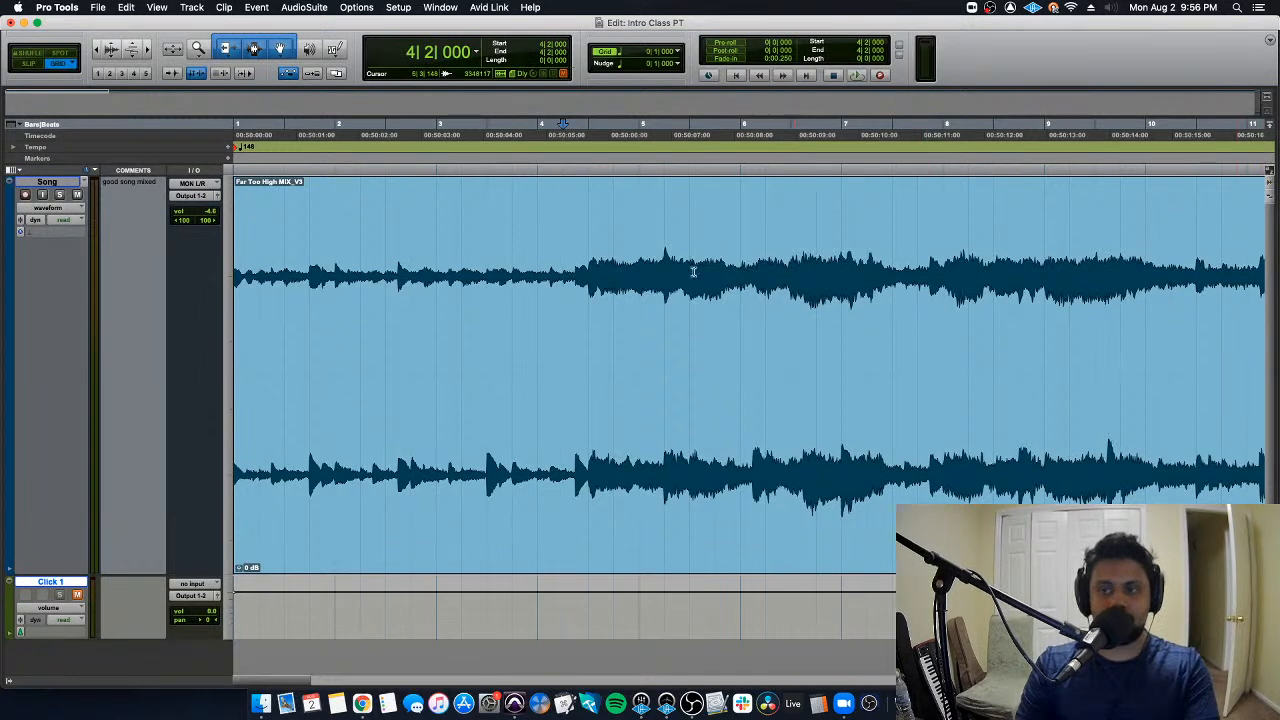
# - Separate the song clip at 4|1|000, then undo the separation
pyautogui.click(538, 243)
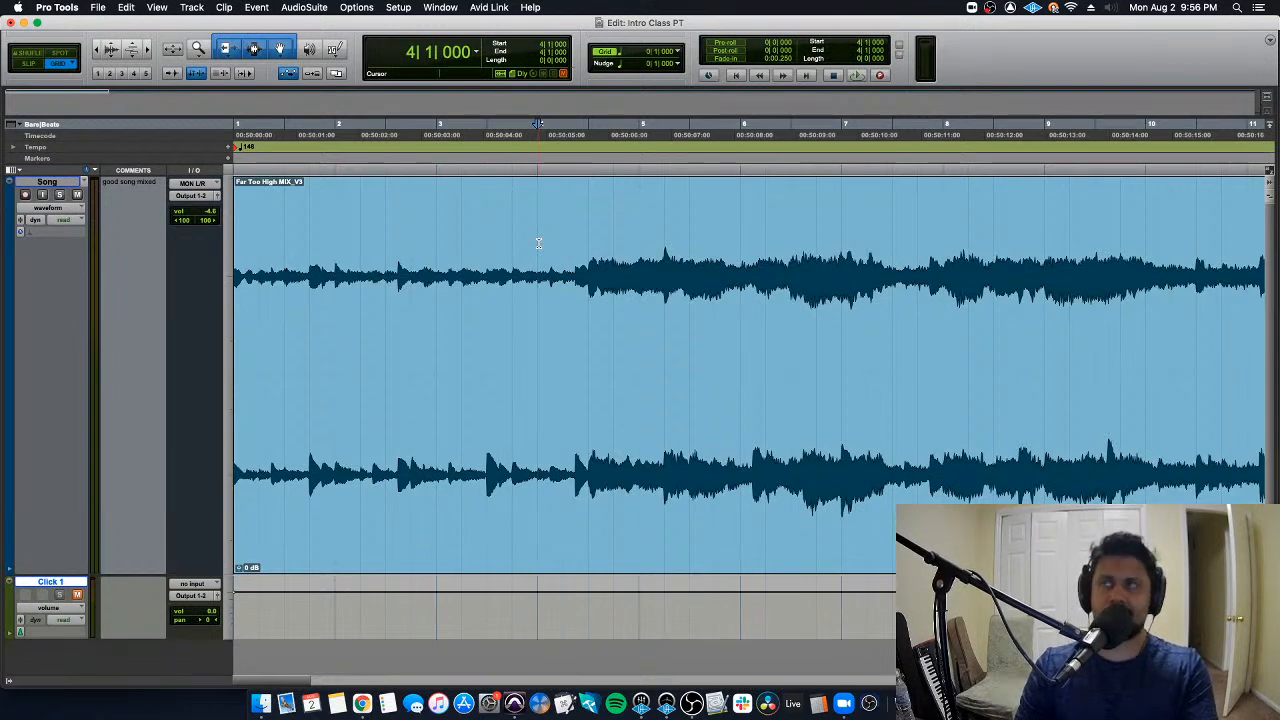
pyautogui.press('super+e')
pyautogui.press('super+z')
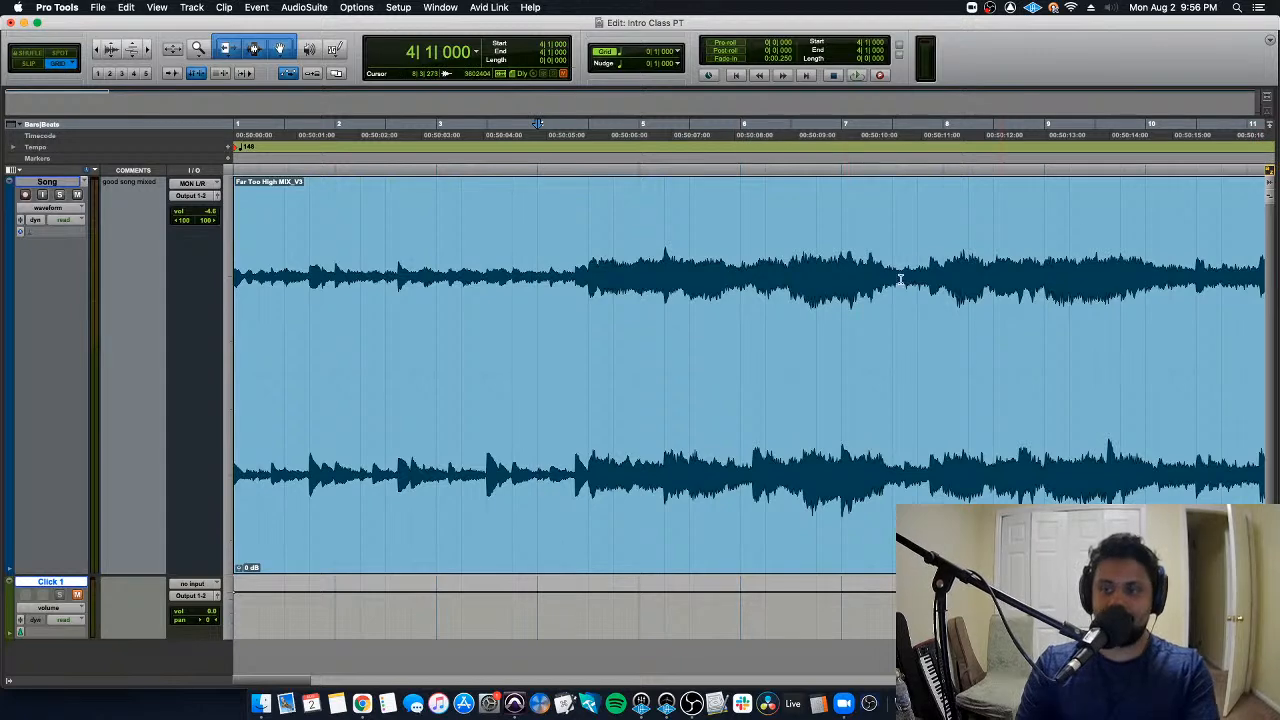
# - Place the edit cursor at 4|3|000, where the louder part of the song begins
pyautogui.doubleClick(576, 238)
pyautogui.doubleClick(582, 235)
pyautogui.click(584, 233)
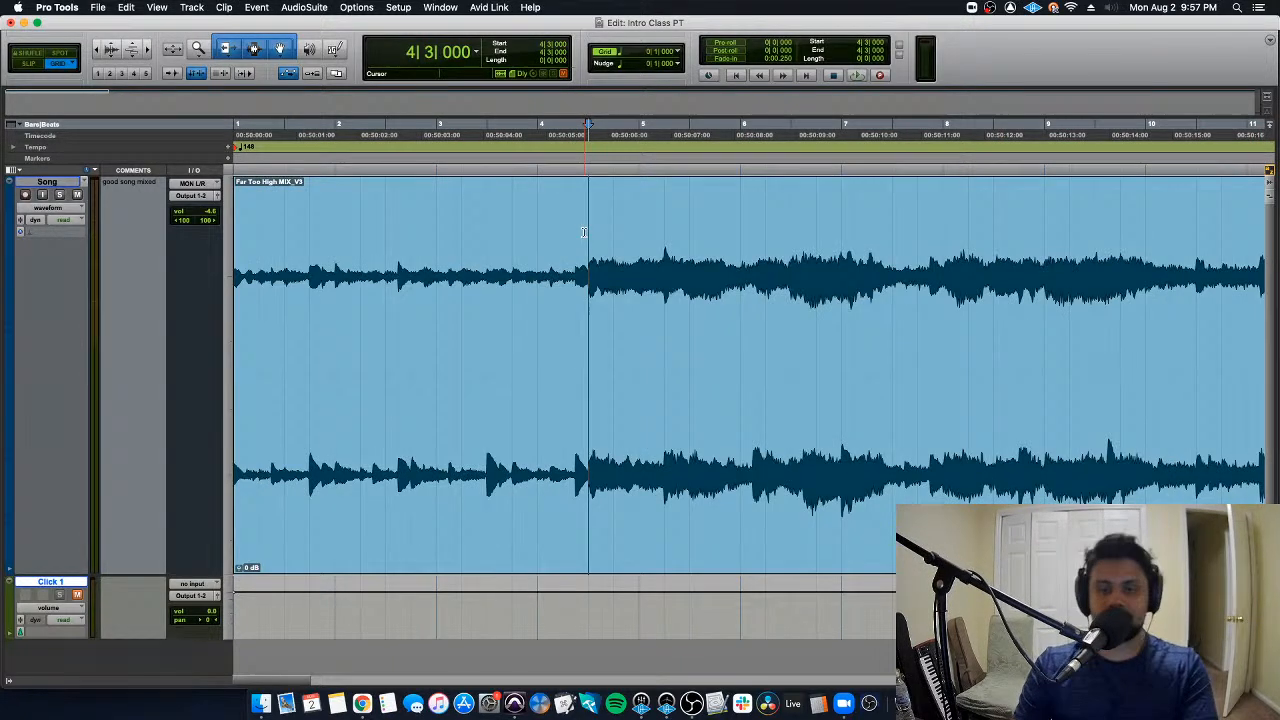
# - Separate the song clip at 4|3|000 and delete the quiet clip before that point
pyautogui.press('super+e')
pyautogui.click(524, 433)
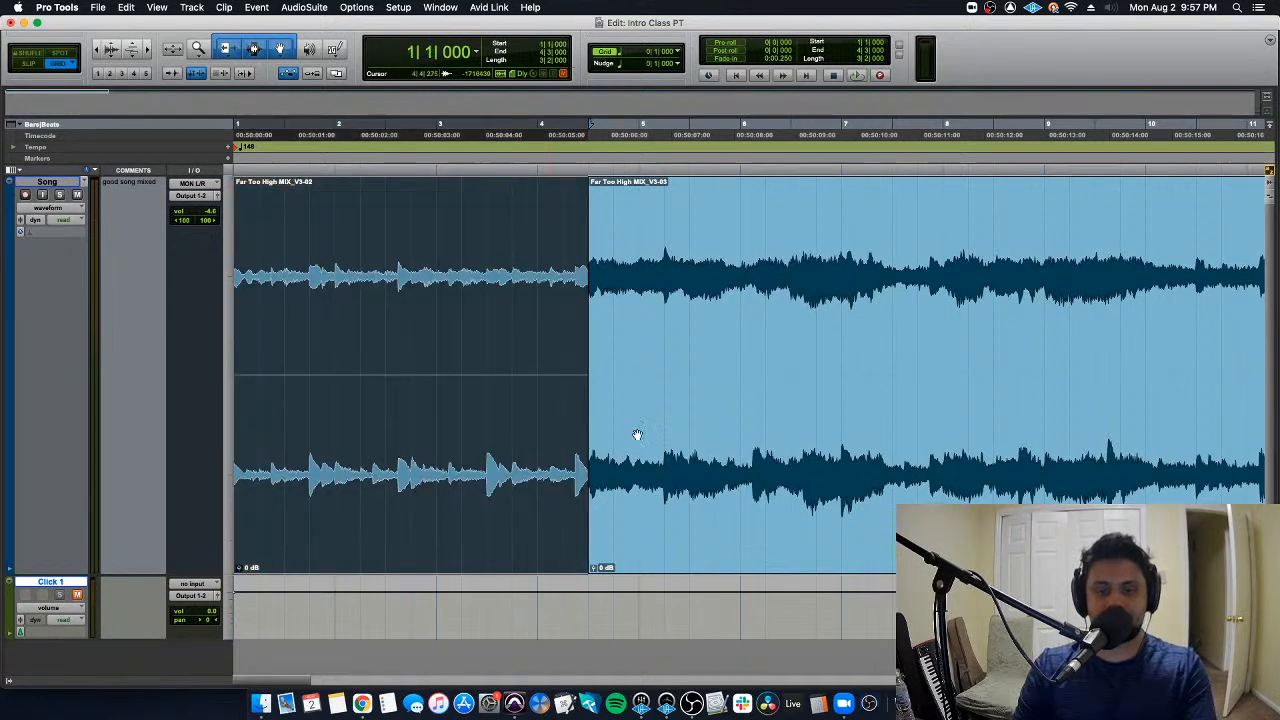
pyautogui.doubleClick(717, 448)
pyautogui.press('Escape')
pyautogui.click(514, 475)
pyautogui.click(629, 483)
pyautogui.doubleClick(507, 479)
pyautogui.press('Escape')
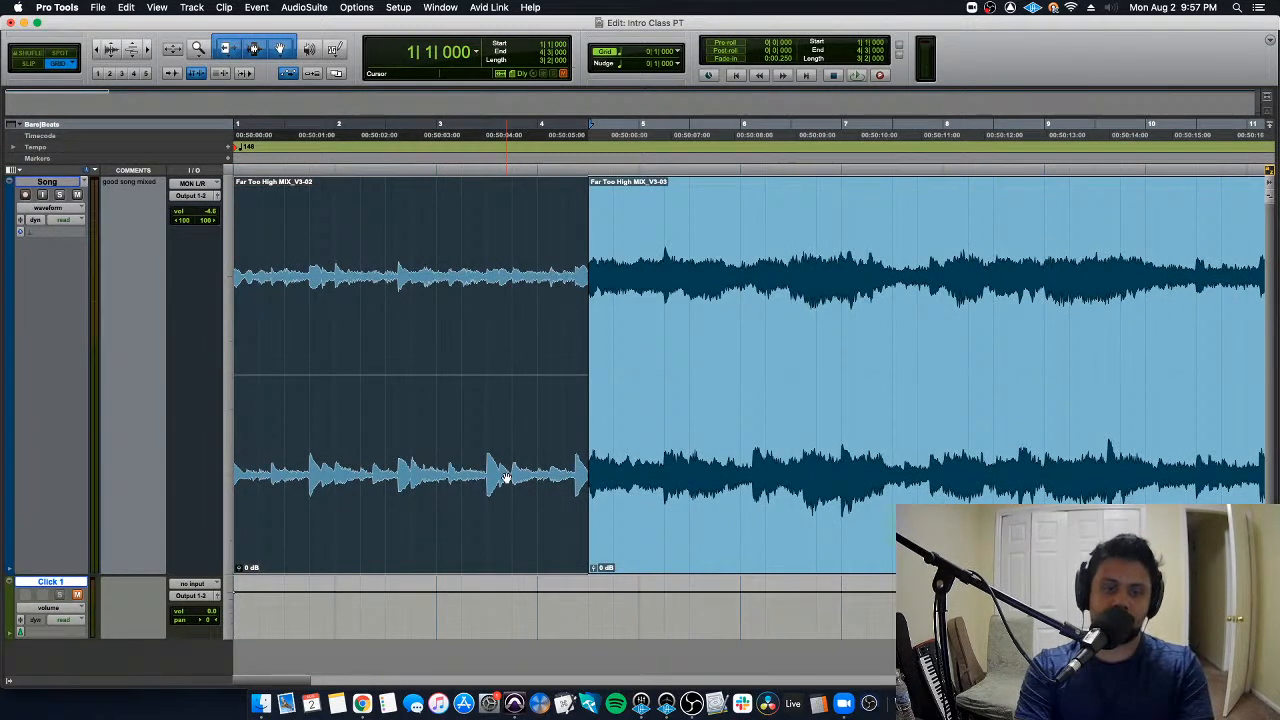
pyautogui.press('Delete')
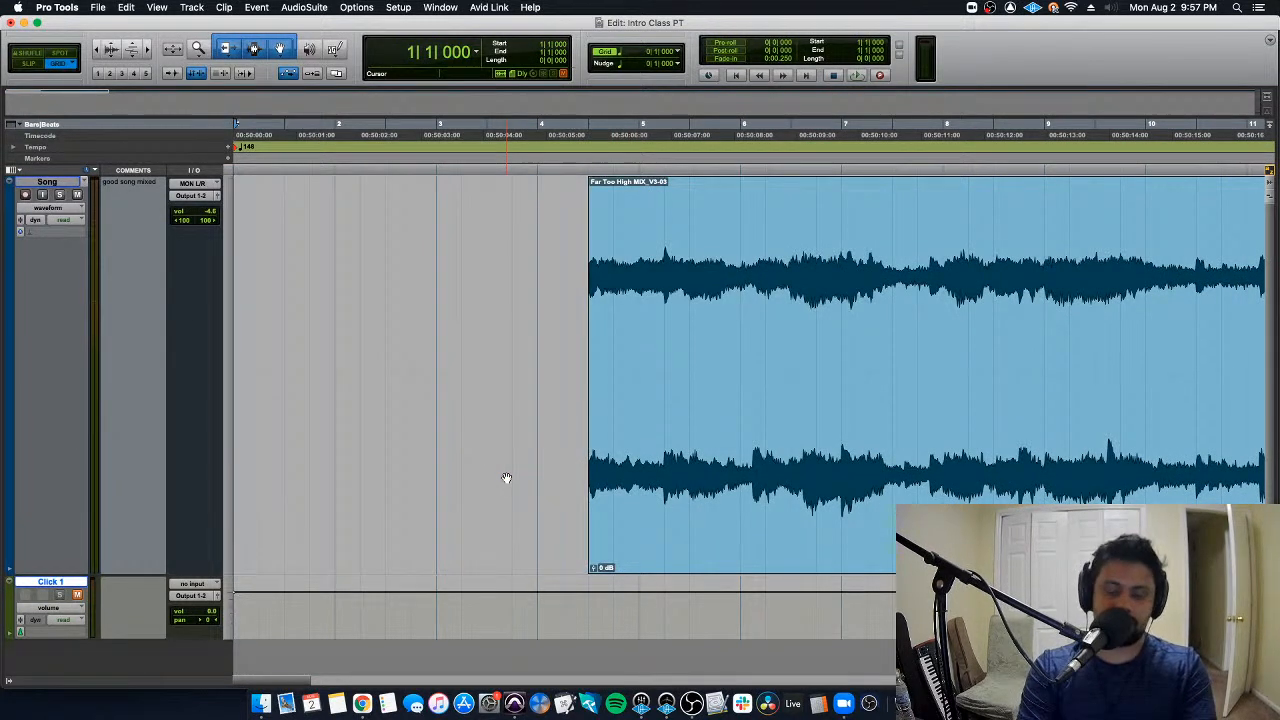
# - Switch to Slip mode and play the song briefly from the start of the remaining clip
pyautogui.press('F2')
pyautogui.press('Tab')
pyautogui.press('space')
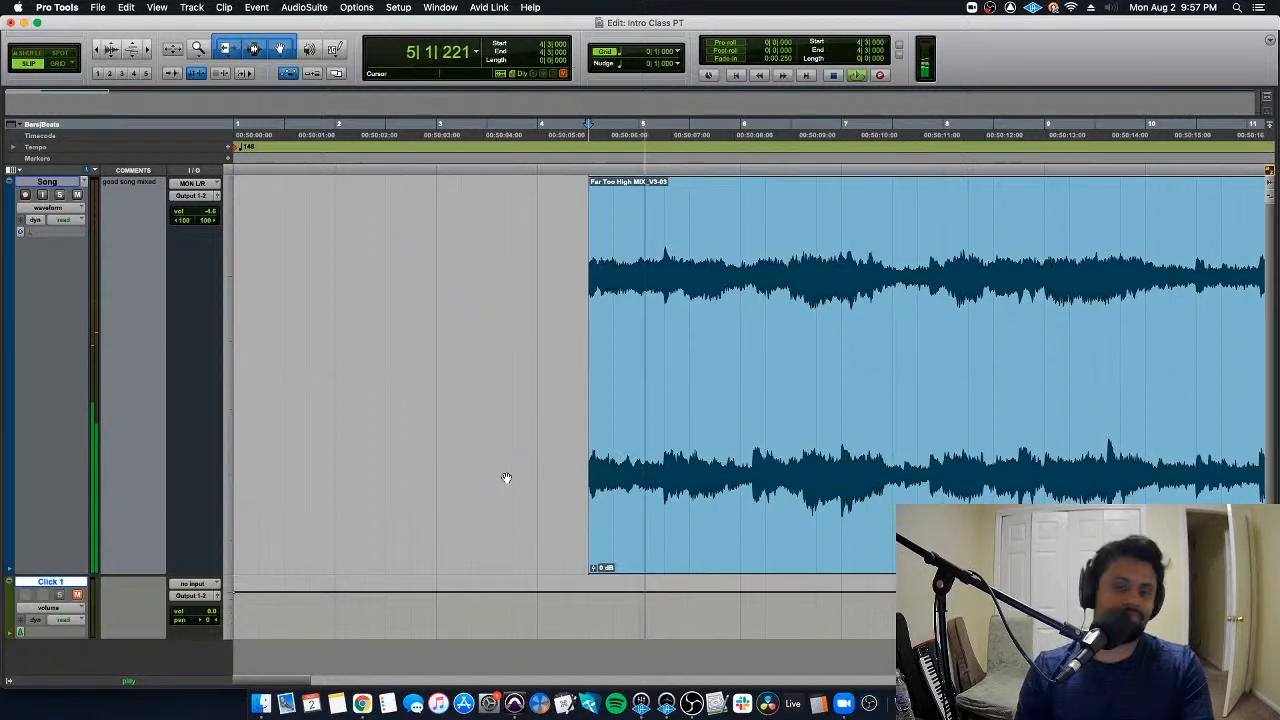
pyautogui.press('space')
pyautogui.press('super+bracketleft')
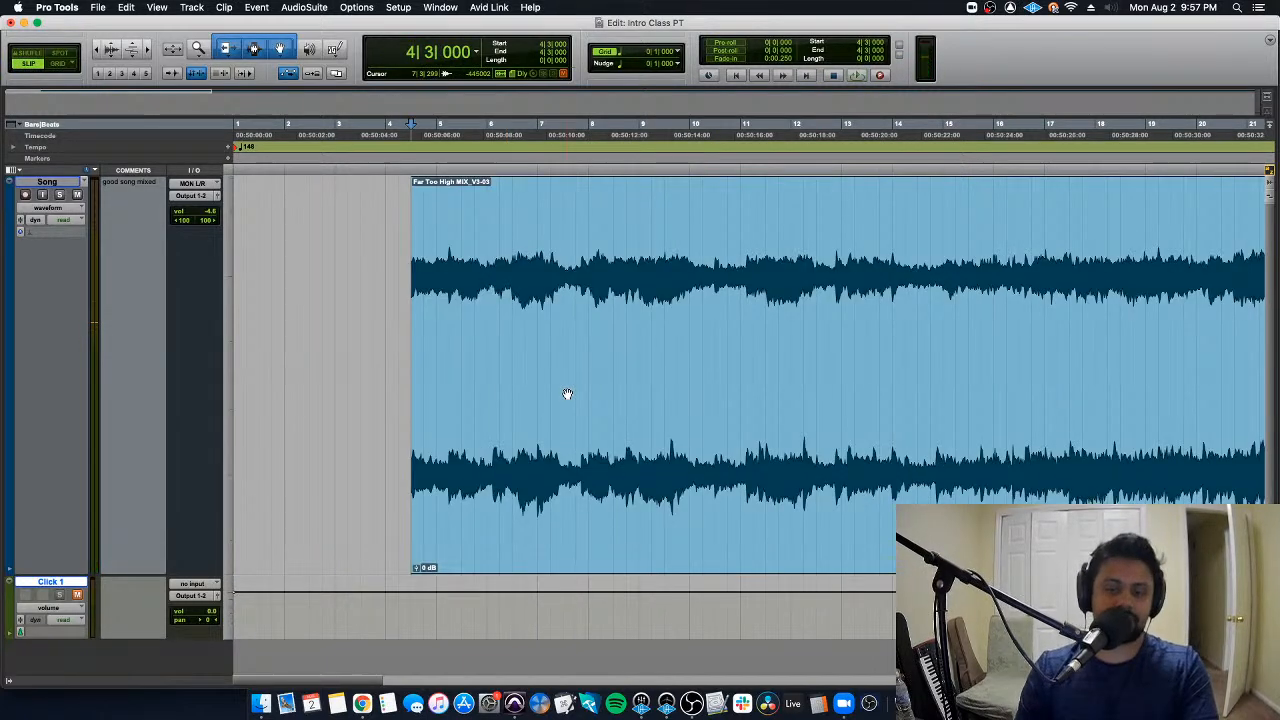
pyautogui.press('super+bracketleft')
# - Undo the clip deletion and the separation, and return the edit cursor to the session start
pyautogui.press('super+z')
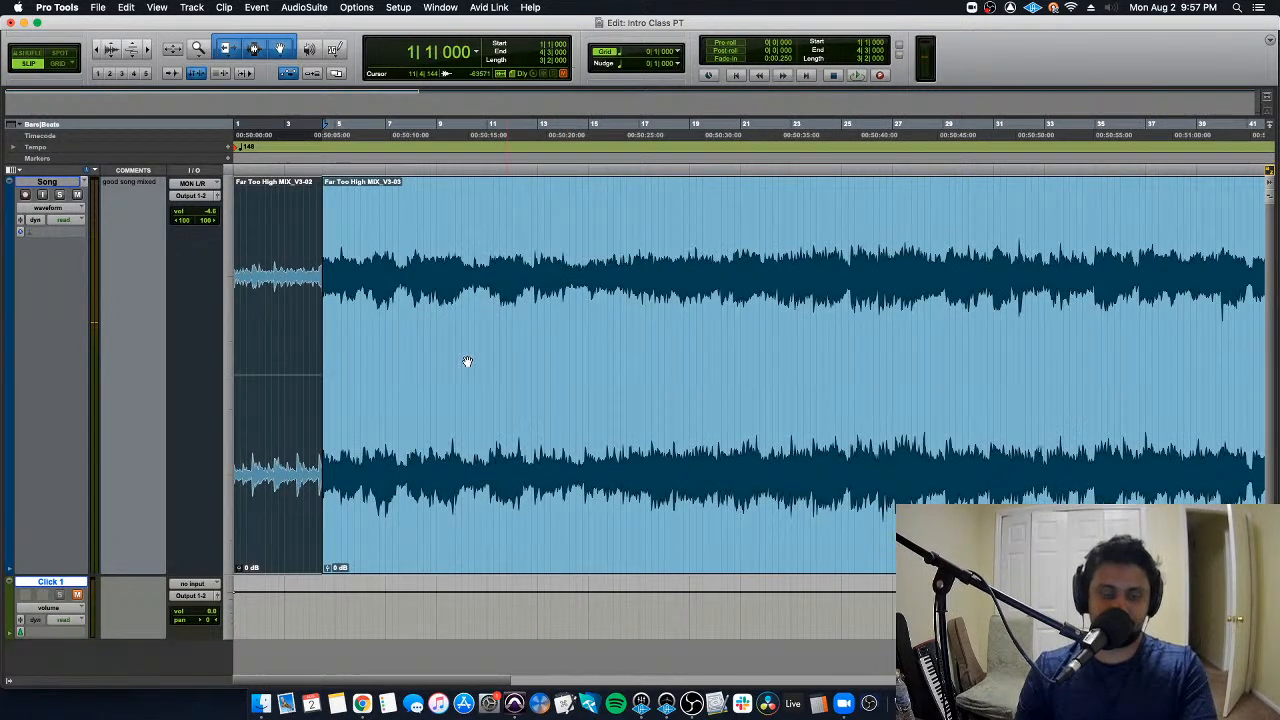
pyautogui.click(267, 235)
pyautogui.press('super+z')
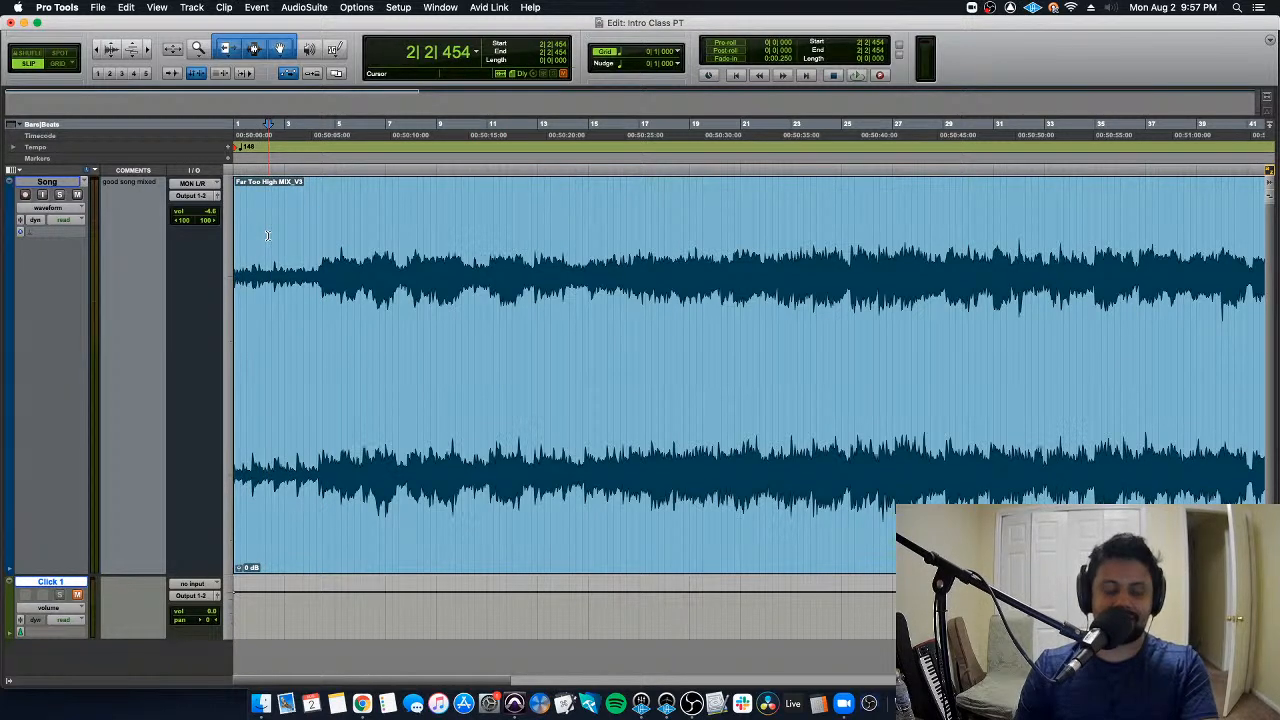
pyautogui.press('Return')
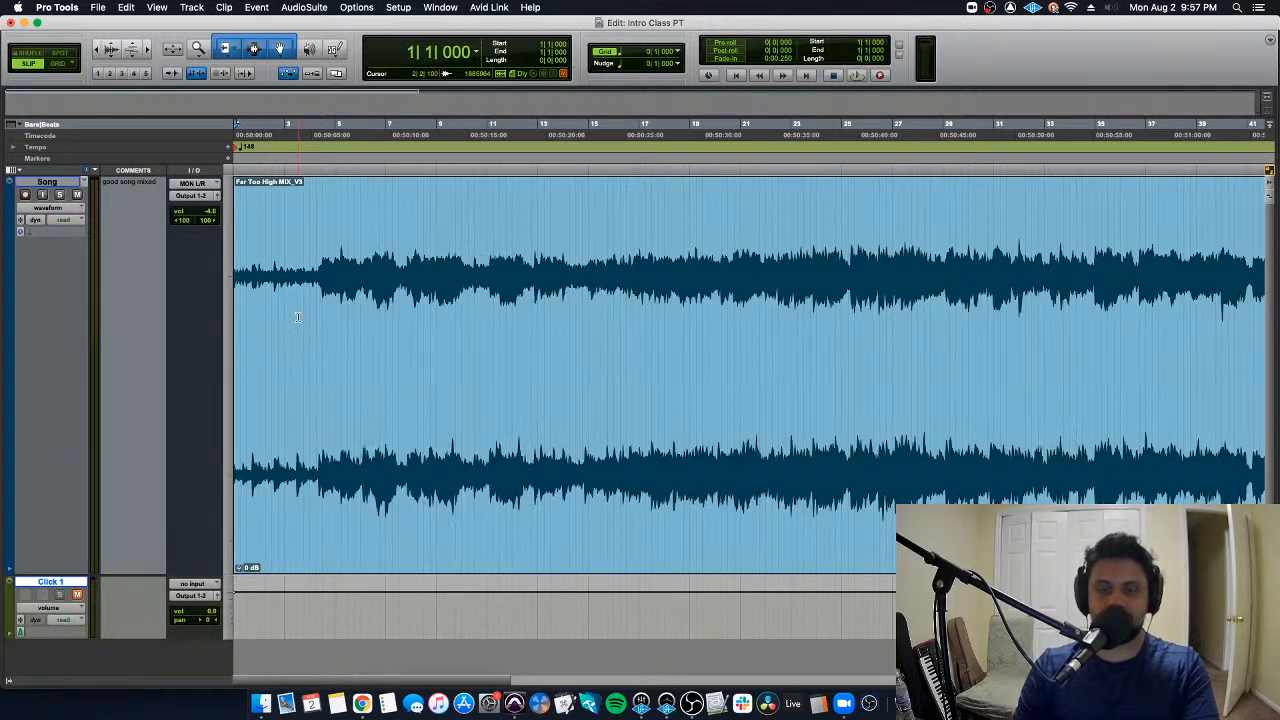
# - Switch back to Grid mode and place the edit cursor at 6|1|000 in the song clip
pyautogui.press('super+bracketleft')
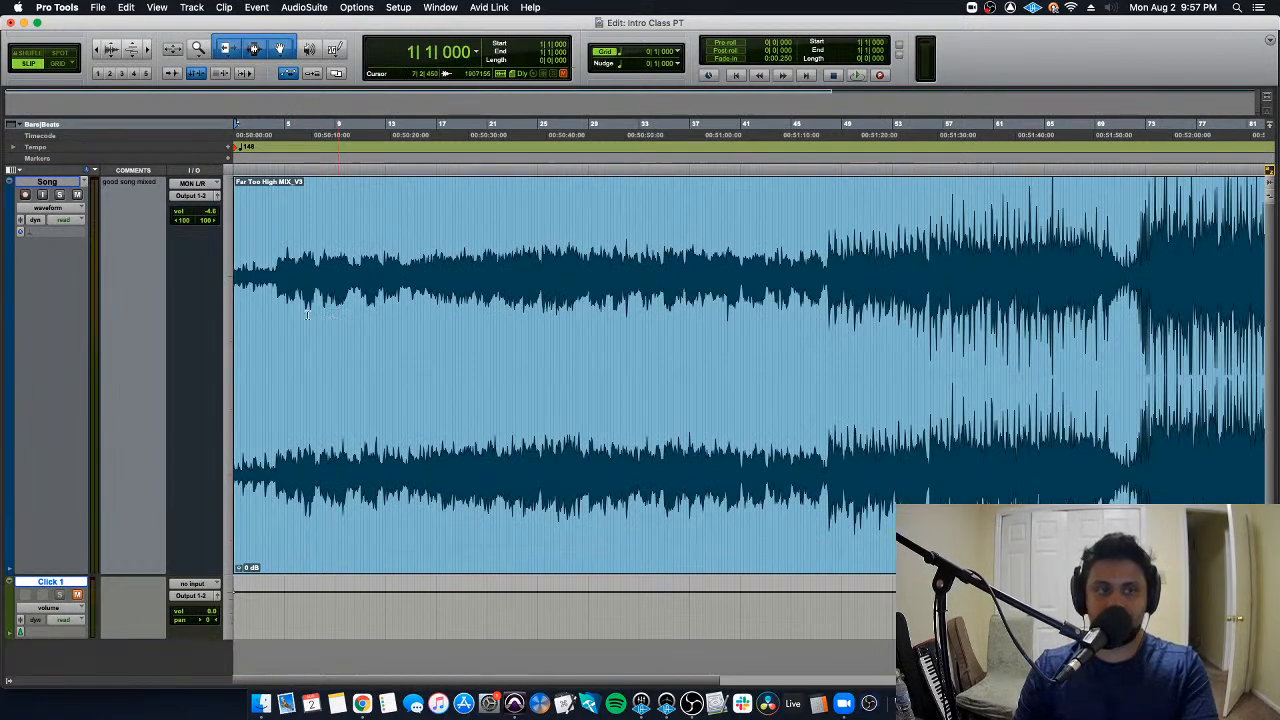
pyautogui.click(282, 300)
pyautogui.press('super+bracketright')
pyautogui.press('super+bracketright')
pyautogui.press('super+bracketright')
pyautogui.press('super+bracketright')
pyautogui.press('super+bracketleft')
pyautogui.moveTo(688, 228); pyautogui.dragTo(733, 222)
pyautogui.click(731, 222)
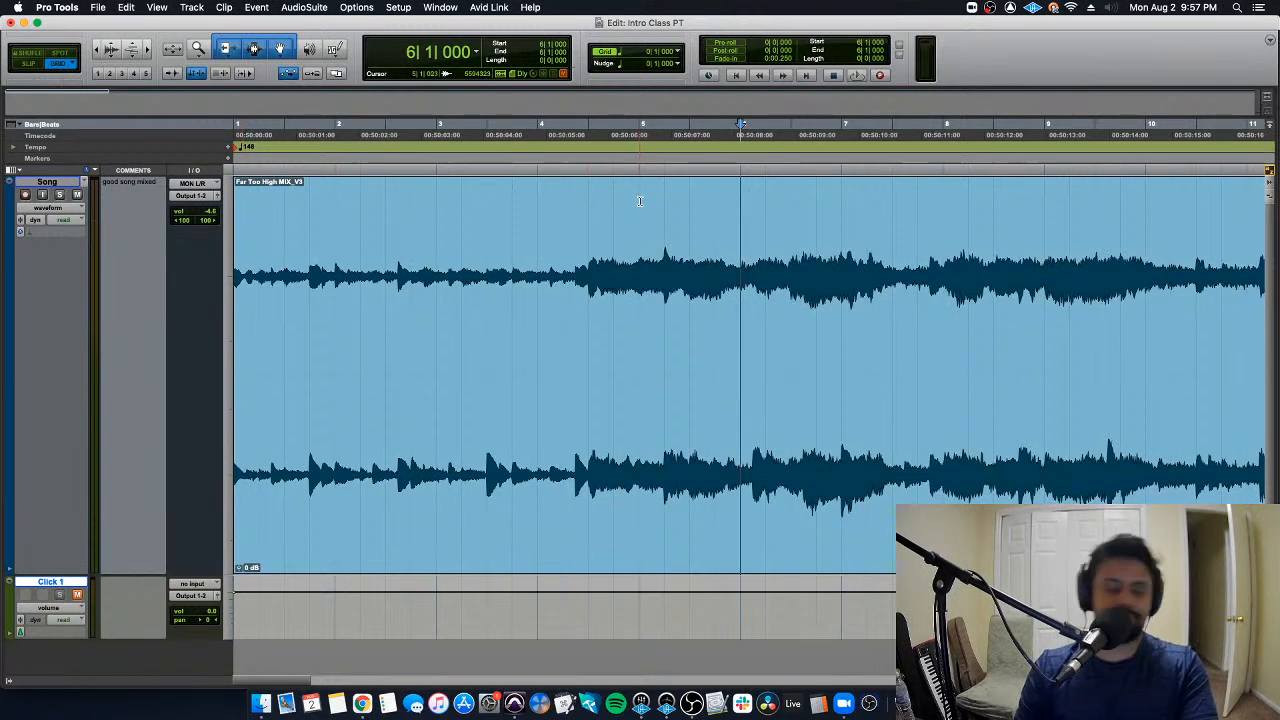
# - Try out cursor placement on several beats at different zoom levels, finishing at 2|2|000
pyautogui.press('r')
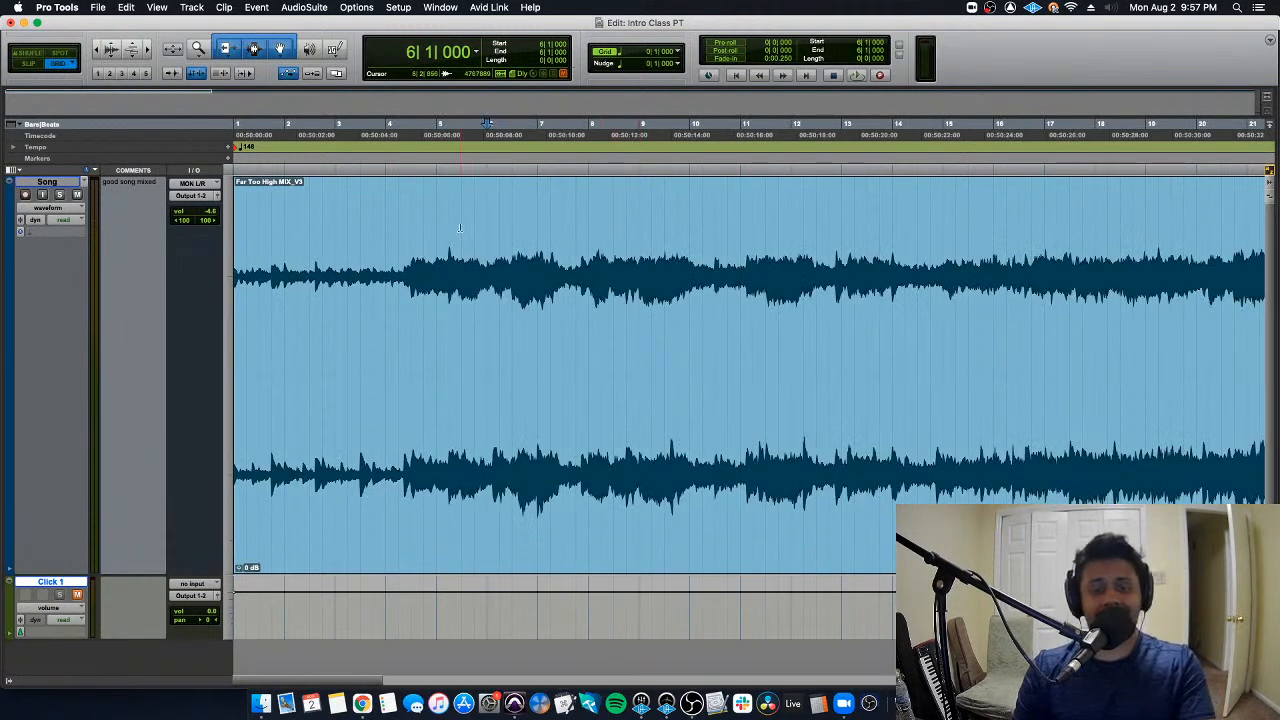
pyautogui.click(345, 222)
pyautogui.press('t')
pyautogui.press('t')
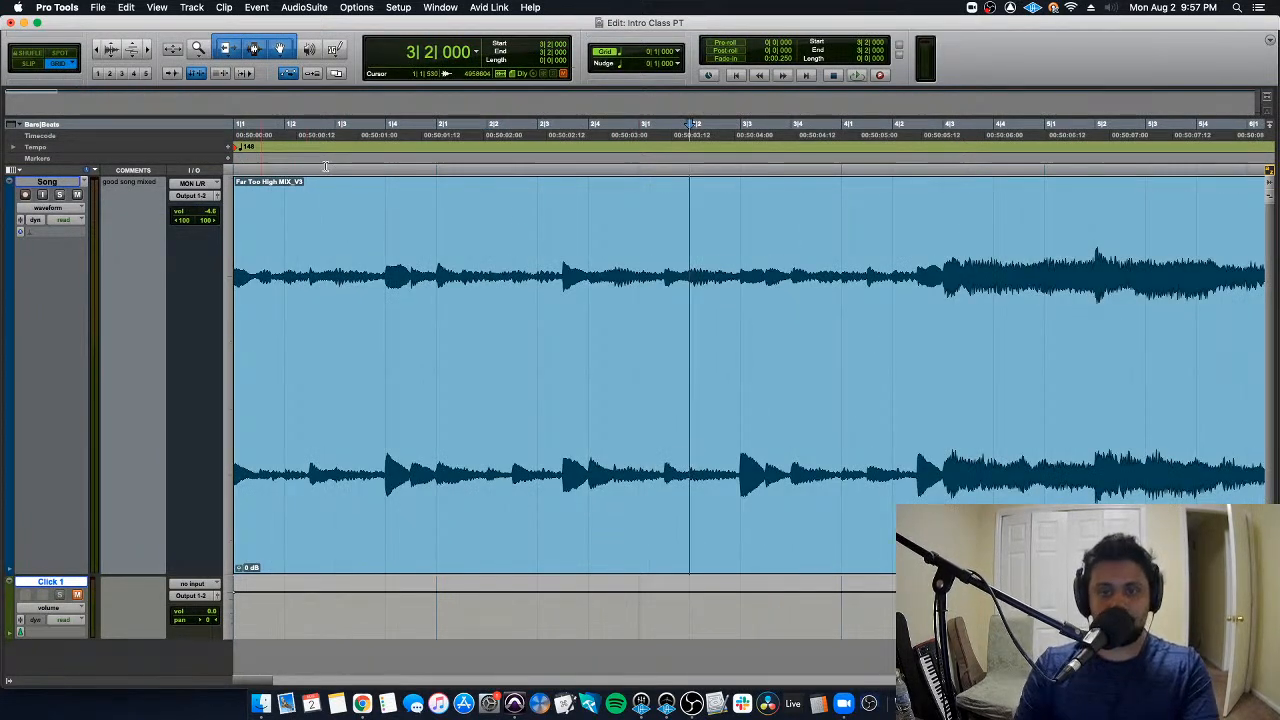
pyautogui.click(626, 221)
pyautogui.click(699, 225)
pyautogui.click(525, 219)
pyautogui.click(388, 208)
pyautogui.doubleClick(290, 204)
pyautogui.press('r')
pyautogui.press('r')
pyautogui.click(297, 208)
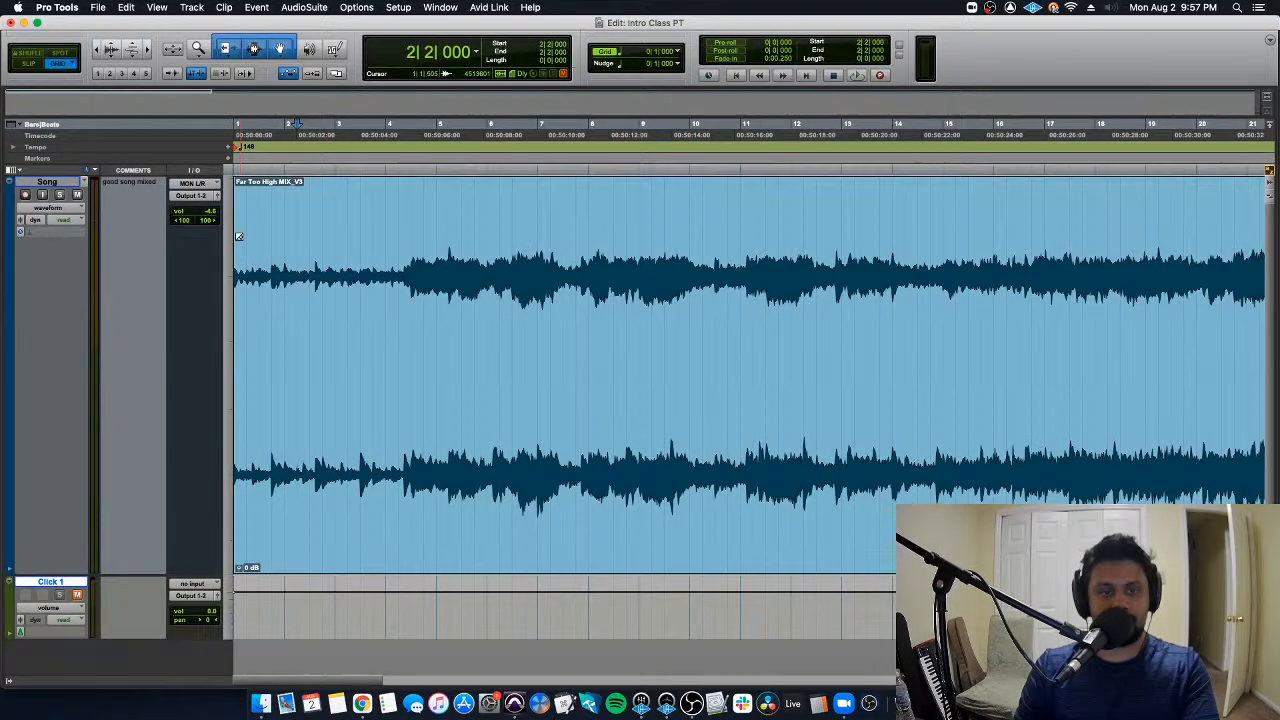
# - Trim the song clip's start to 2|1|000 and place the edit cursor at that edge
pyautogui.moveTo(241, 277); pyautogui.dragTo(312, 273)
pyautogui.moveTo(318, 273); pyautogui.dragTo(267, 250)
pyautogui.press('Tab')
pyautogui.press('t')
pyautogui.press('t')
pyautogui.press('t')
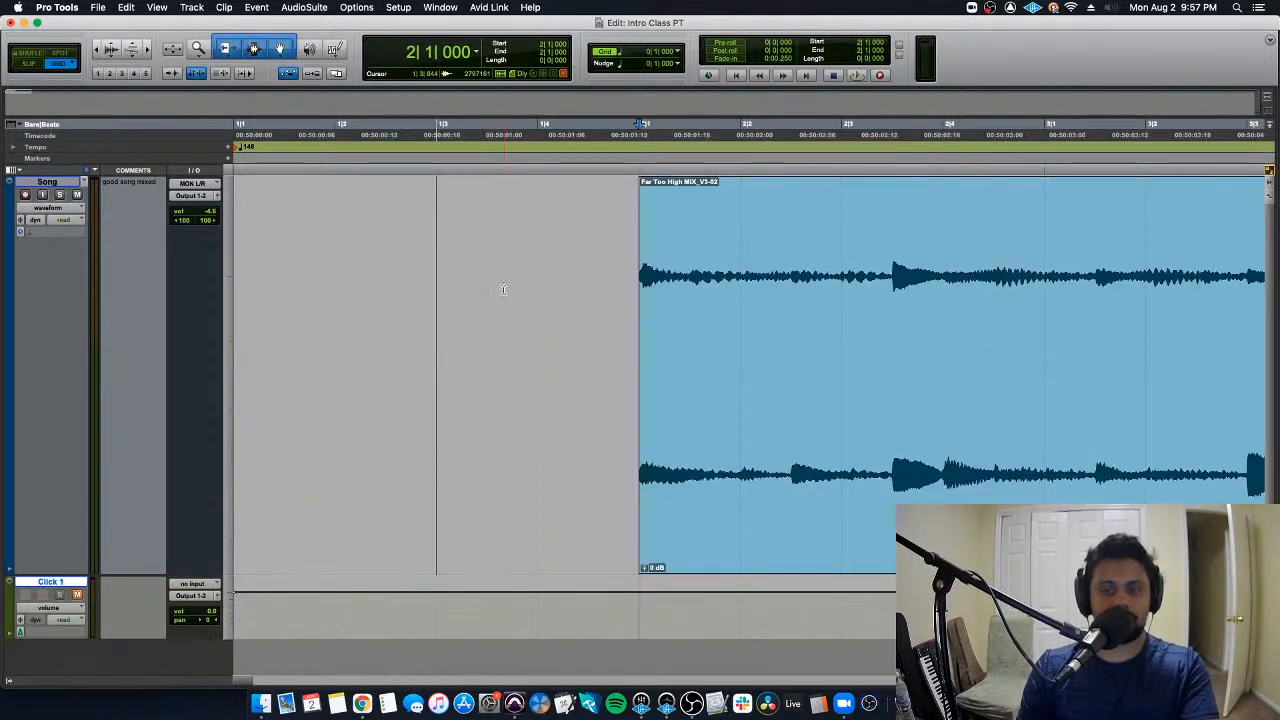
# - Try trimming the clip's start along the 1/4 note grid, leave it at 2|1|000 and place the edit cursor there
pyautogui.click(643, 305)
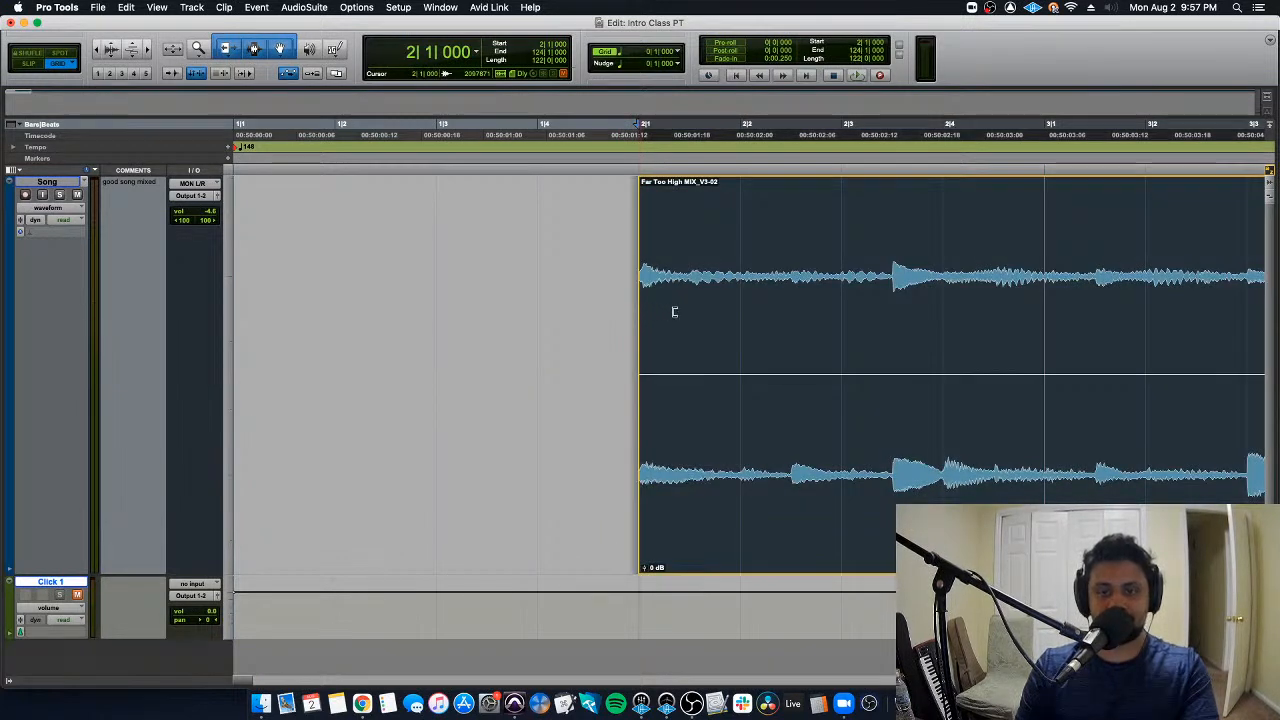
pyautogui.moveTo(687, 312); pyautogui.dragTo(653, 304)
pyautogui.hscroll(1, 617, 272)
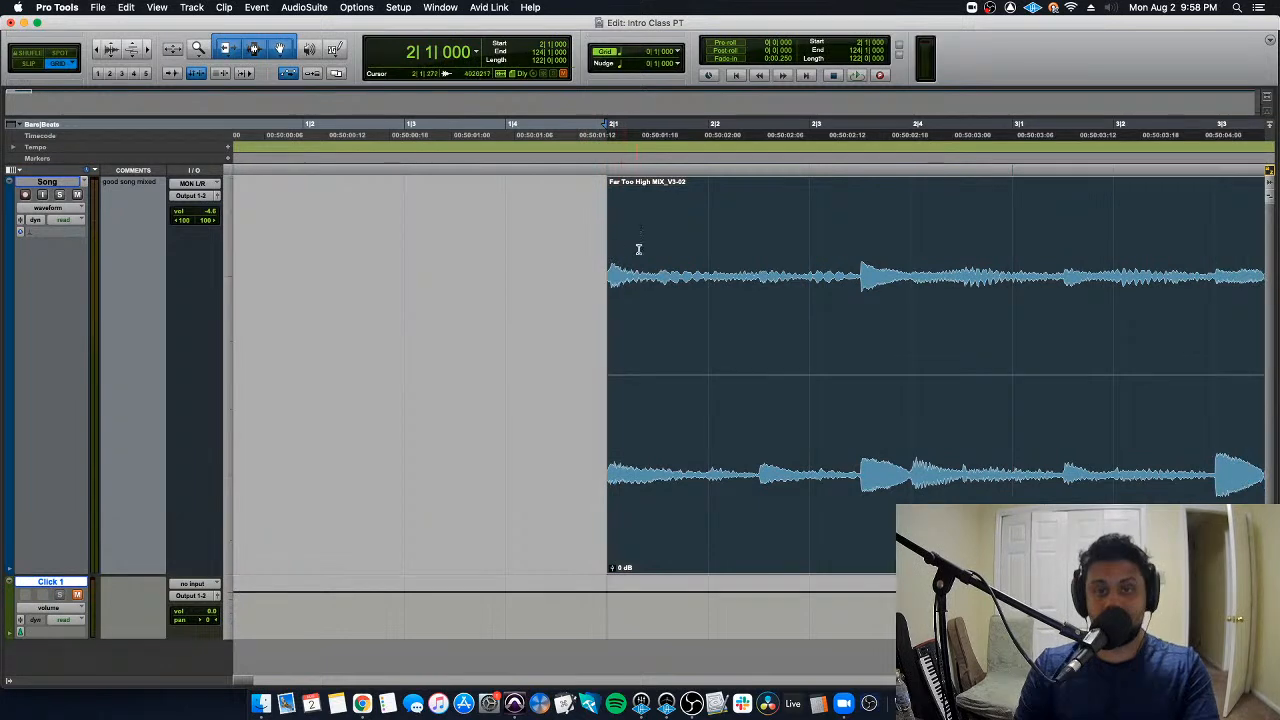
pyautogui.doubleClick(637, 247)
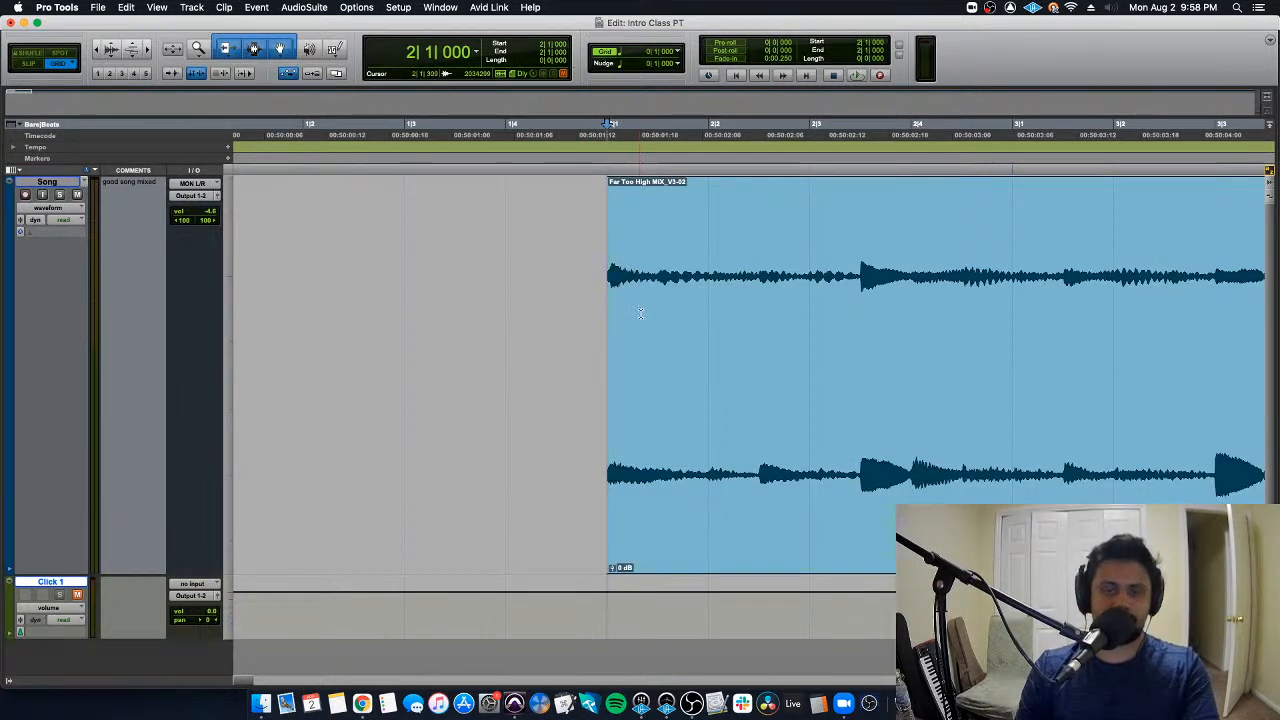
# - Toggle the grid lines off and on several times, leaving them shown
pyautogui.click(609, 54)
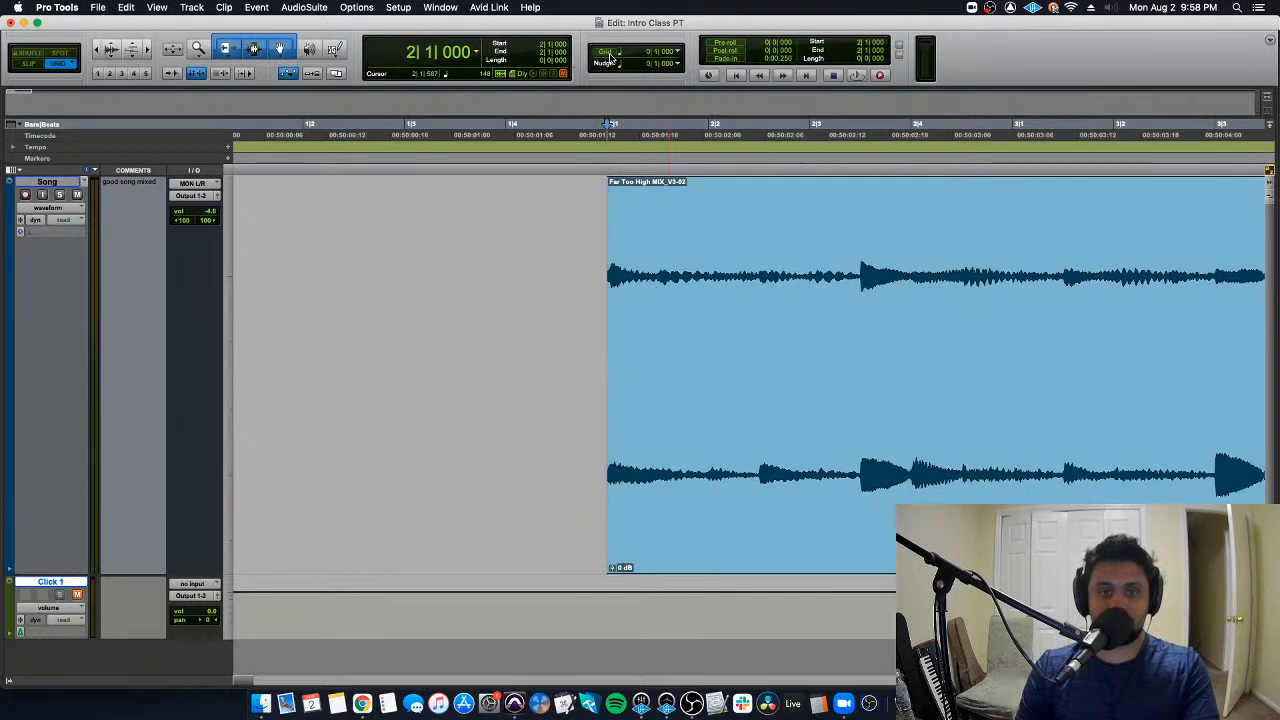
pyautogui.click(611, 54)
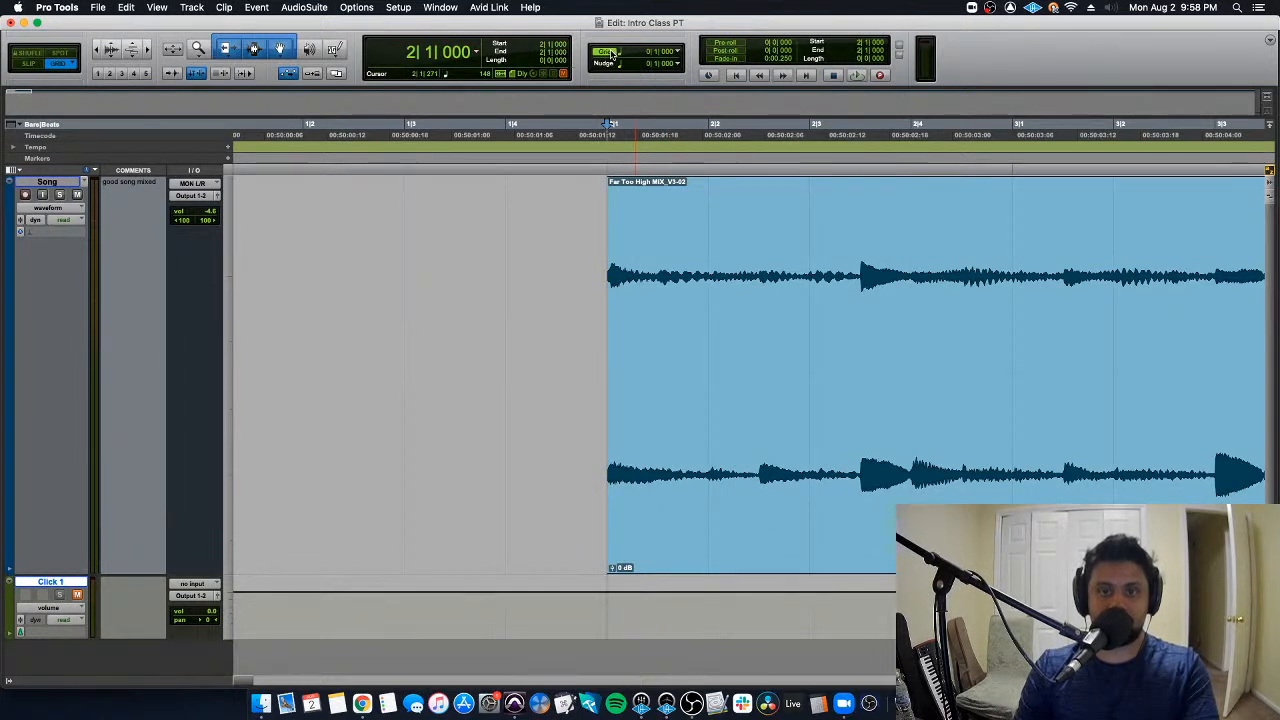
pyautogui.press('r')
pyautogui.press('r')
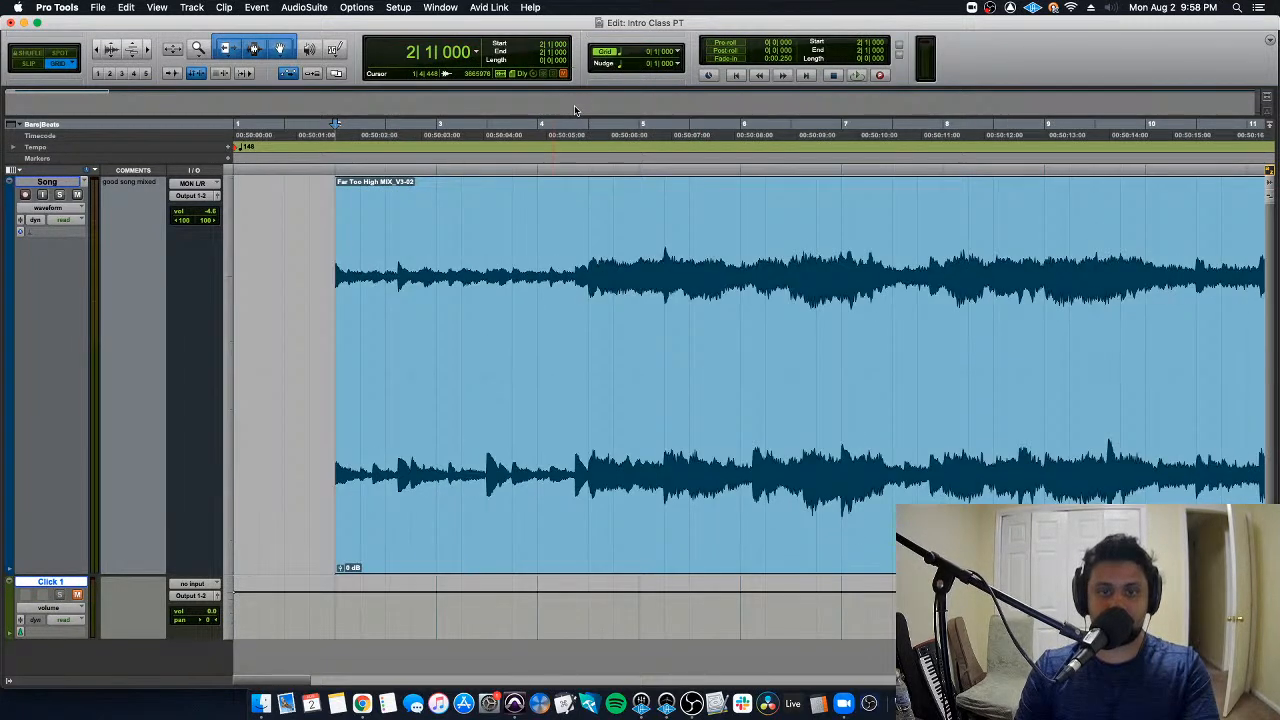
pyautogui.click(608, 53)
pyautogui.click(607, 53)
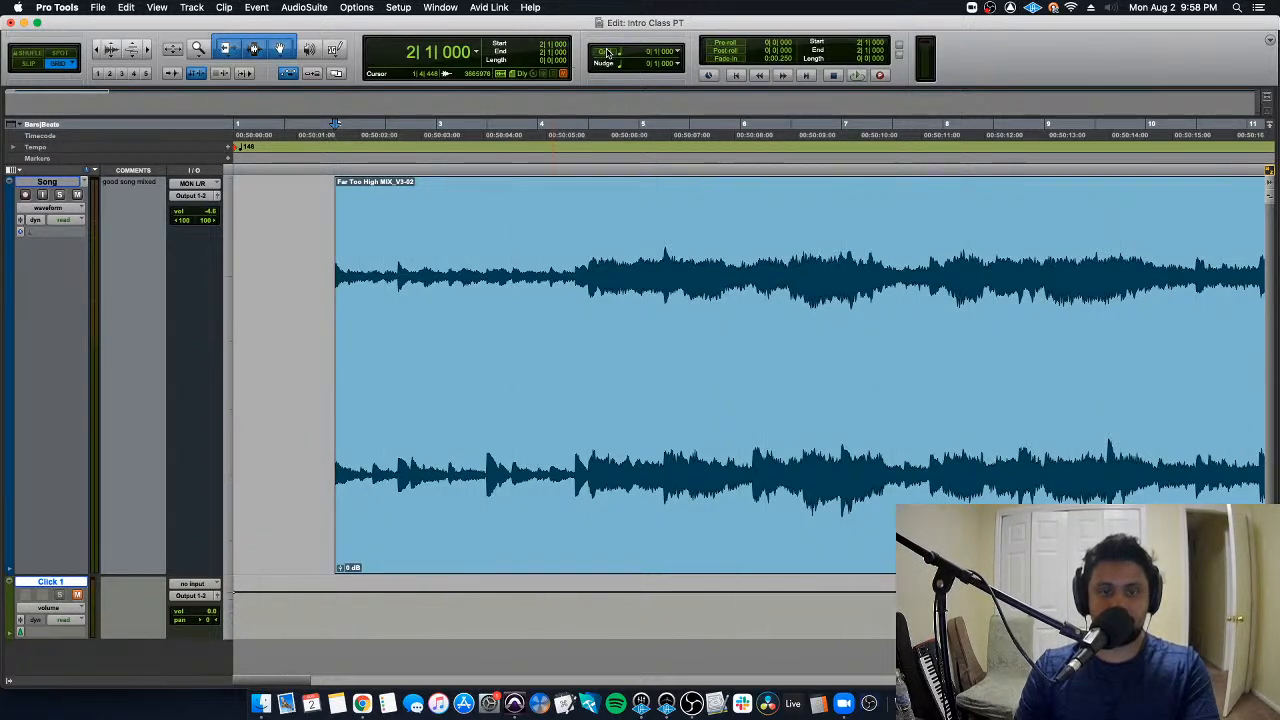
pyautogui.click(607, 53)
pyautogui.click(607, 53)
pyautogui.click(607, 53)
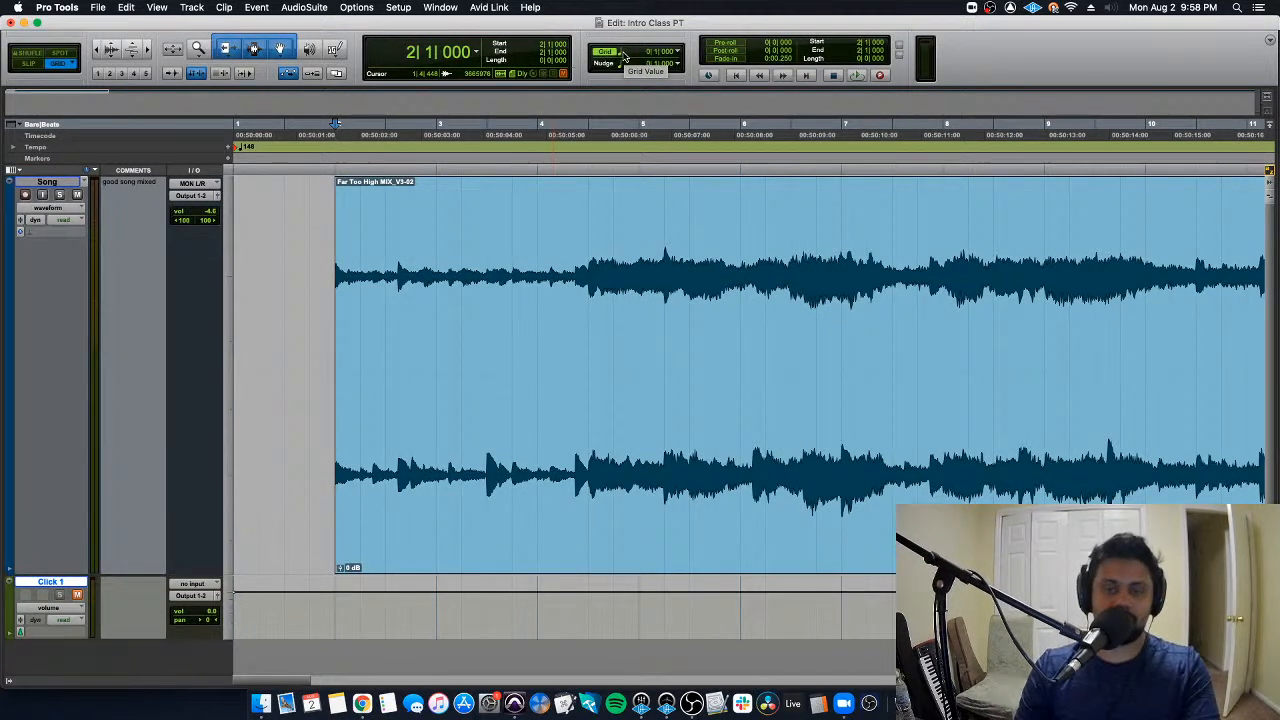
# - Set the grid value to 1/8 note and place the edit cursor at 1|3|480
pyautogui.click(650, 52)
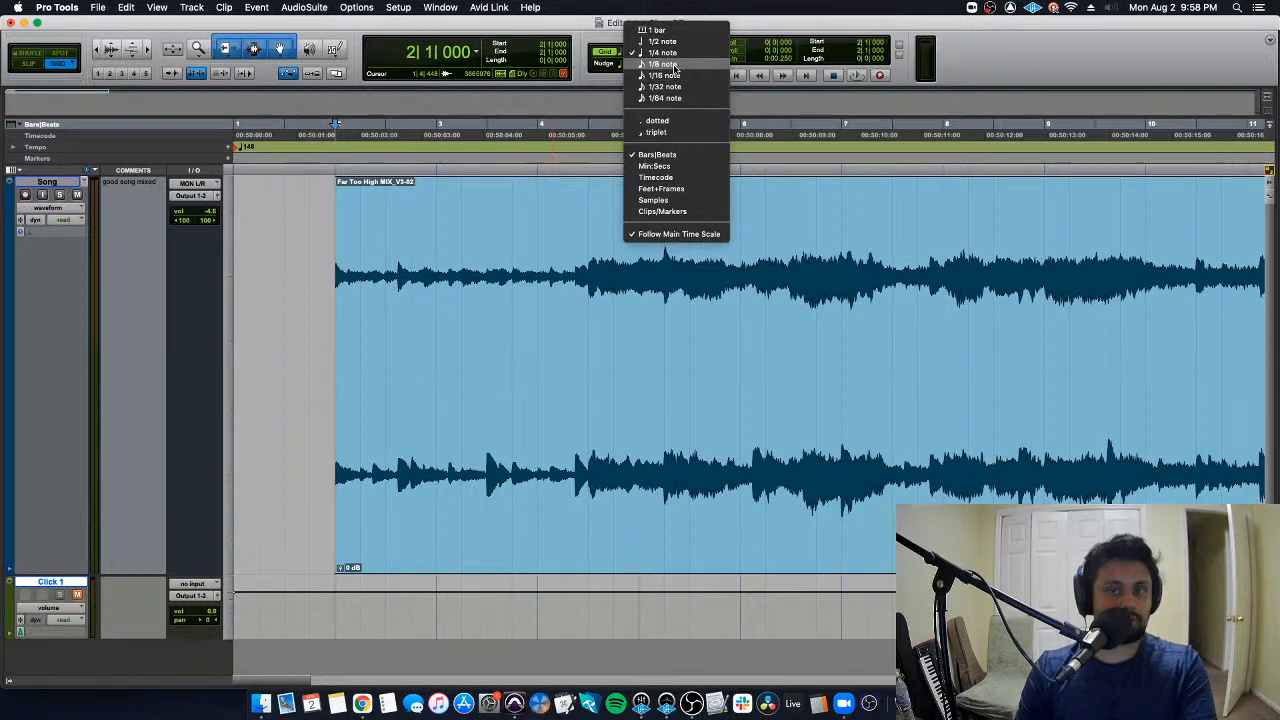
pyautogui.click(665, 64)
pyautogui.click(298, 248)
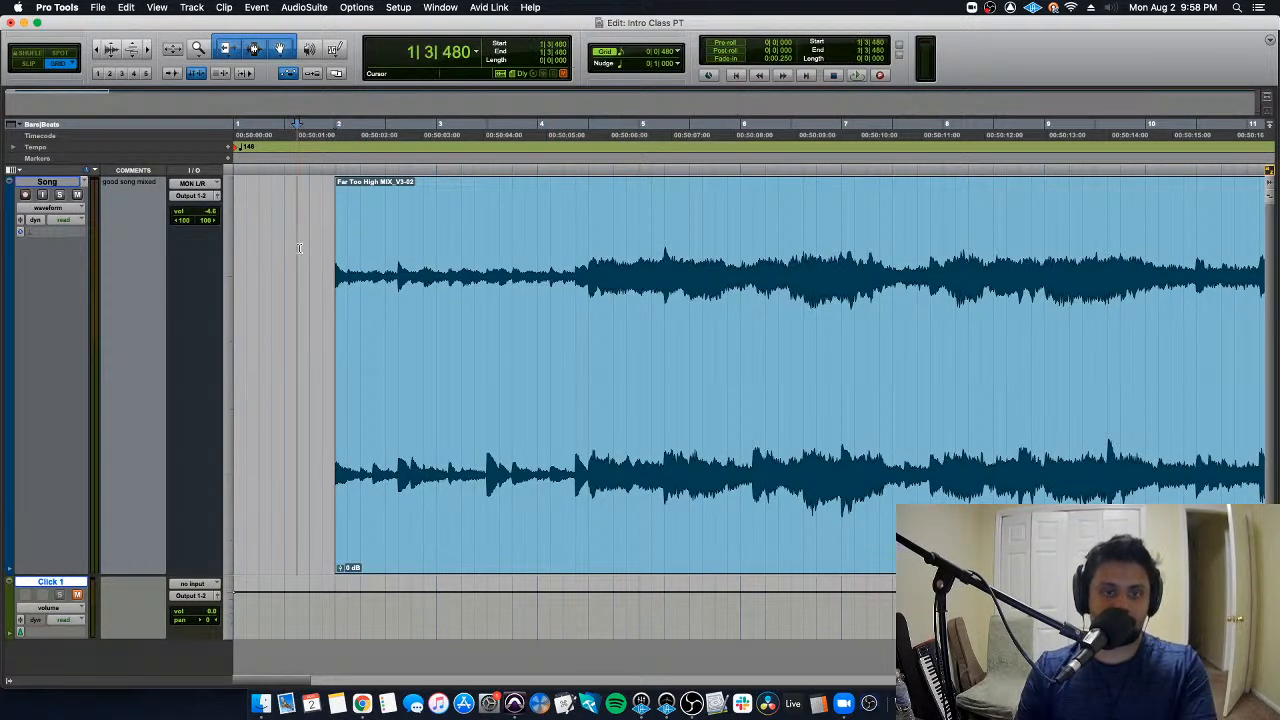
# - Step the grid value from 1/16 down to 1/64 note and bring it back to 1/4 note
pyautogui.click(645, 52)
pyautogui.click(640, 64)
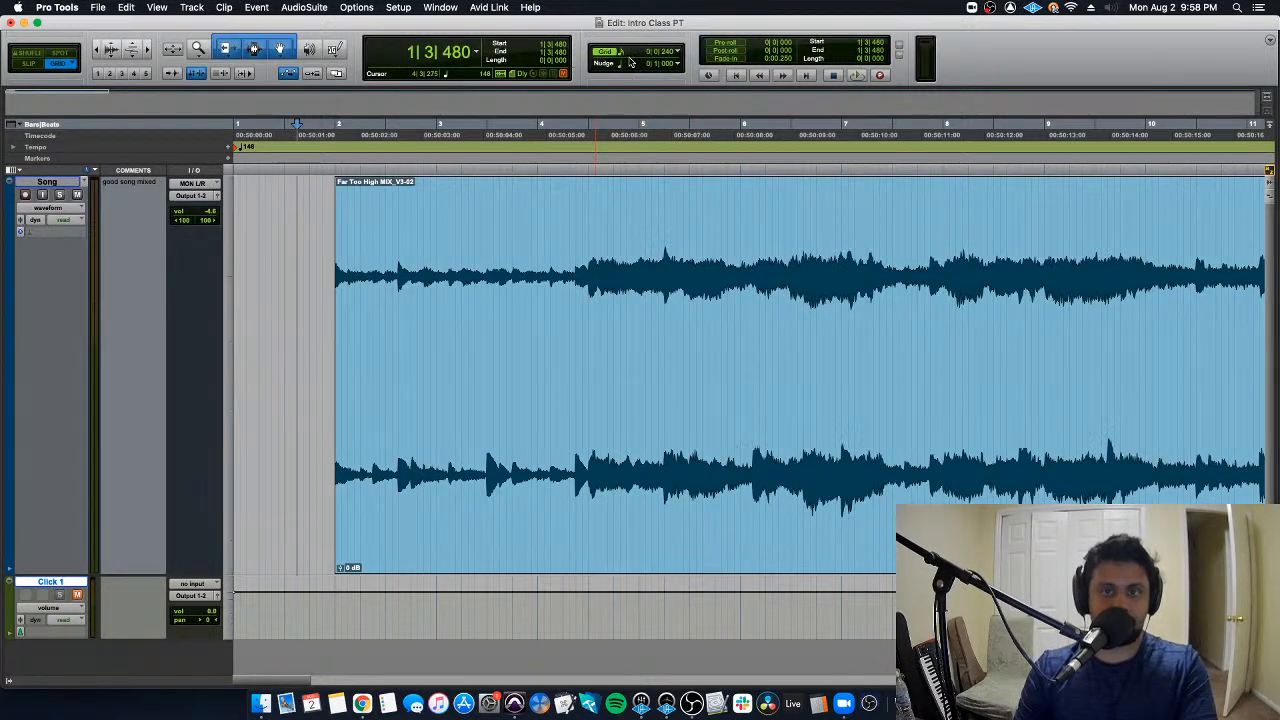
pyautogui.click(627, 54)
pyautogui.click(622, 55)
pyautogui.click(622, 55)
pyautogui.click(626, 64)
pyautogui.click(622, 52)
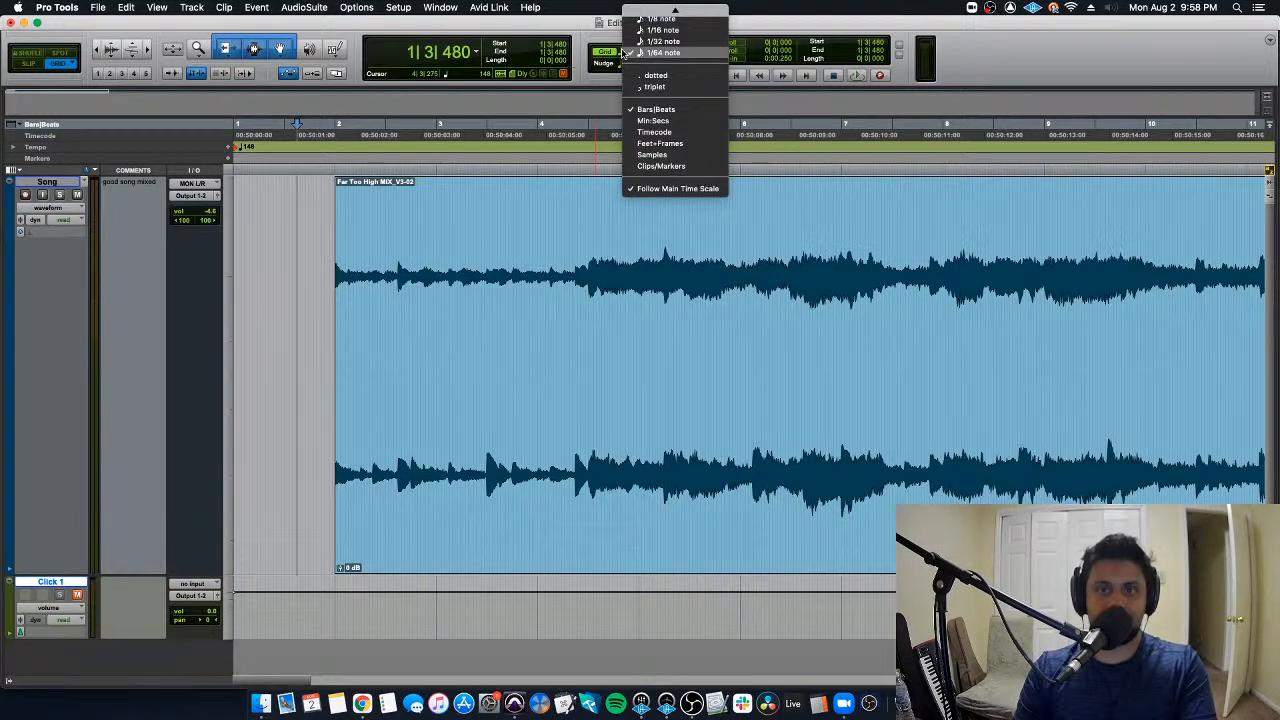
pyautogui.click(630, 40)
pyautogui.click(624, 51)
pyautogui.click(627, 41)
# - Place the edit cursor at 2|1|000, trim the clip's start to 2|2|000 and extend it back to 2|1|000
pyautogui.click(301, 263)
pyautogui.click(337, 278)
pyautogui.press('t')
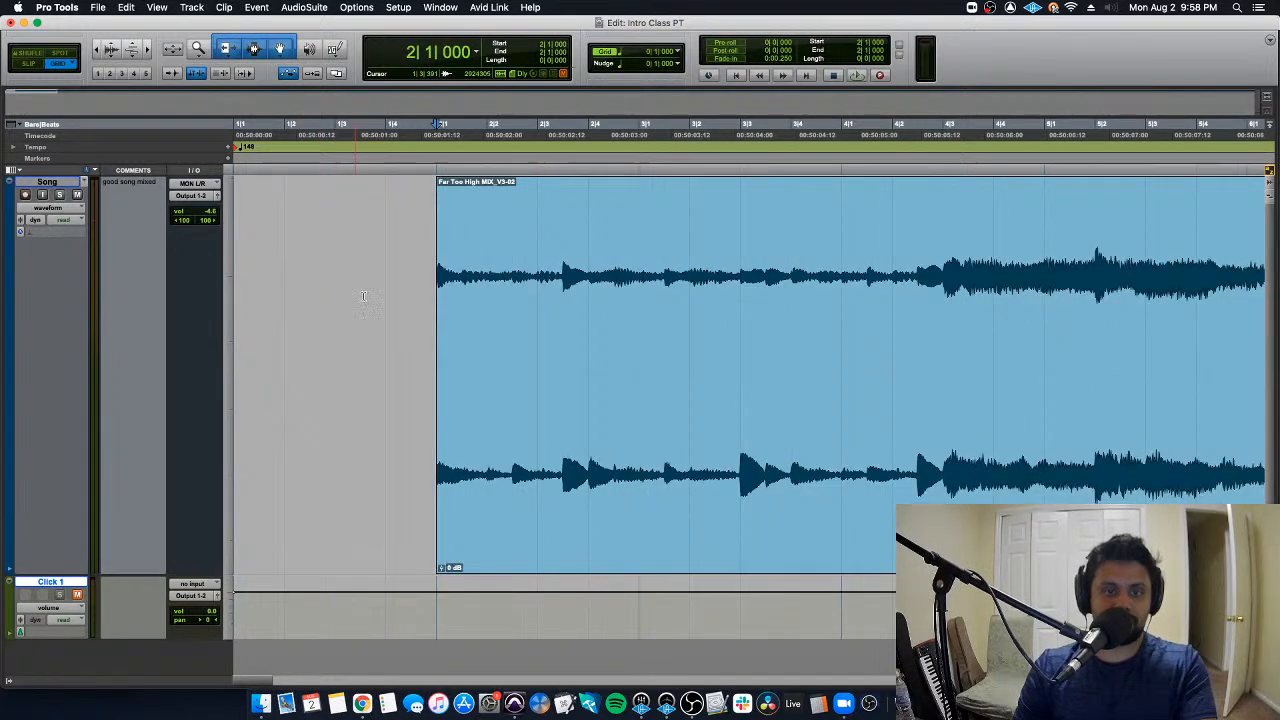
pyautogui.press('t')
pyautogui.doubleClick(645, 280)
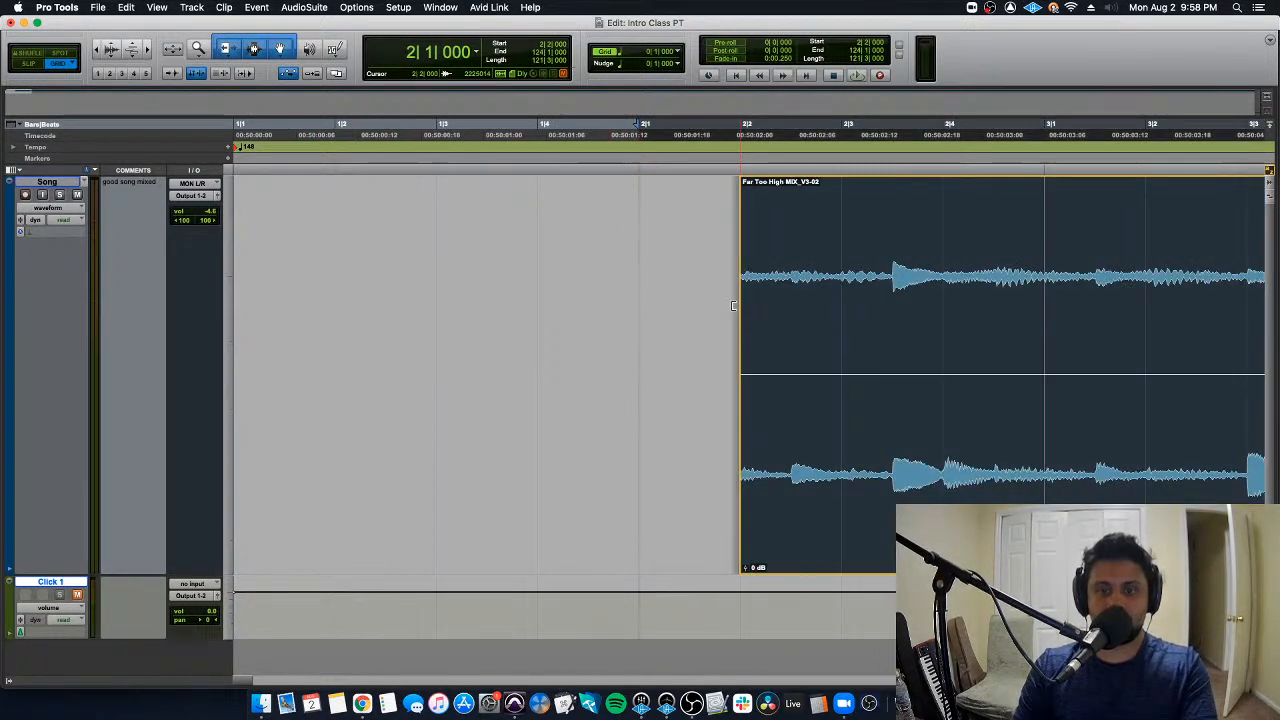
pyautogui.moveTo(682, 306); pyautogui.dragTo(648, 314)
# - Set the grid value to 1/16 note and place the edit cursor at 2|1|480
pyautogui.click(625, 53)
pyautogui.click(664, 64)
pyautogui.click(625, 53)
pyautogui.click(670, 61)
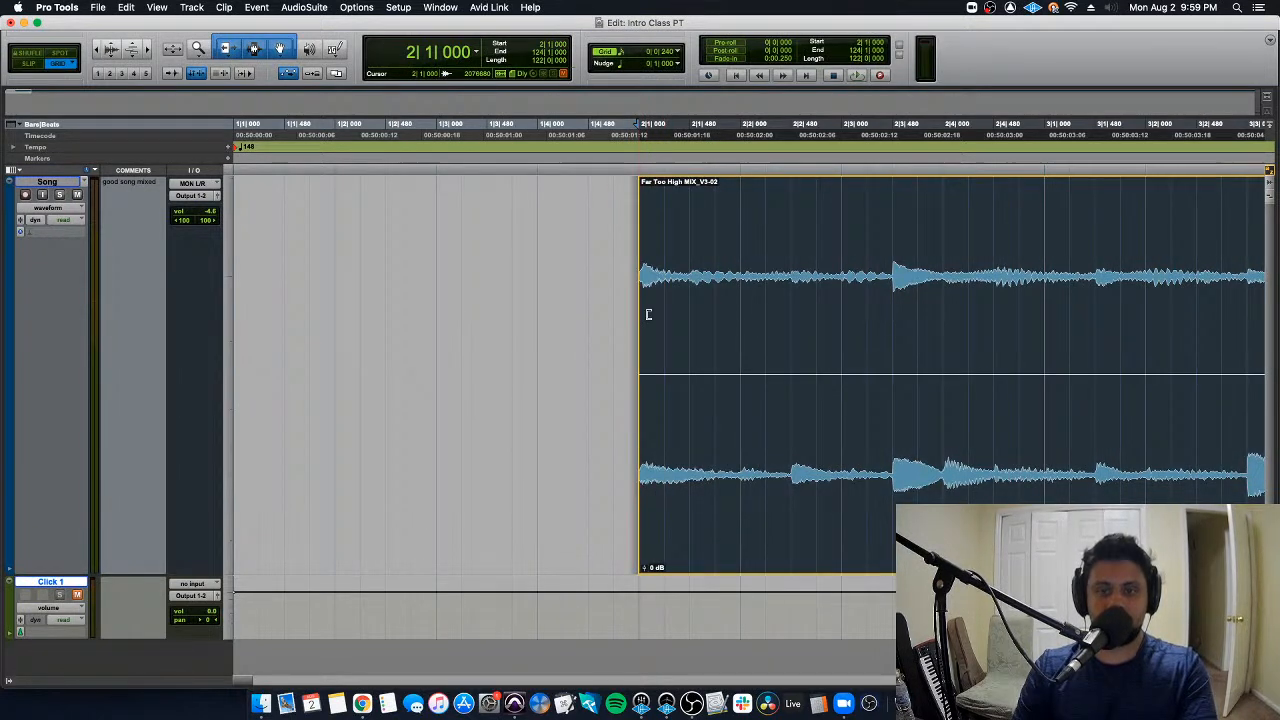
pyautogui.click(688, 250)
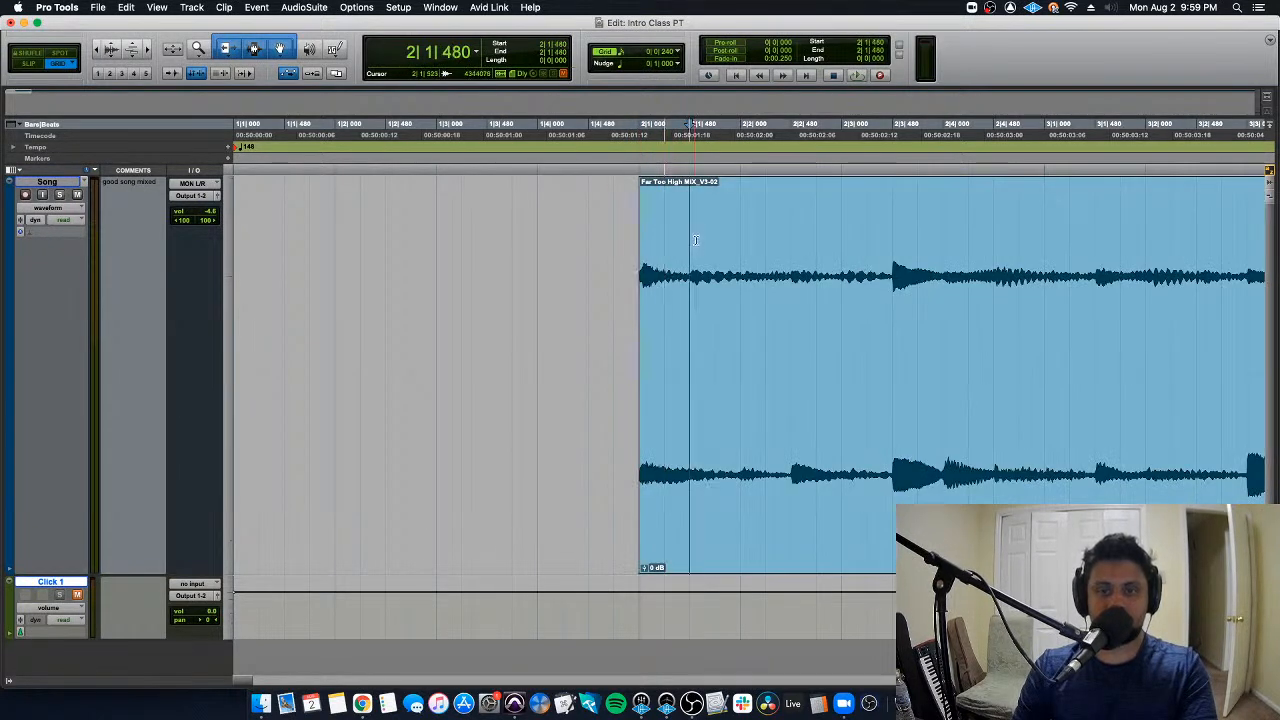
# - Set the grid value to 1/4 note and place the edit cursor at 2|2|000
pyautogui.click(625, 53)
pyautogui.click(665, 40)
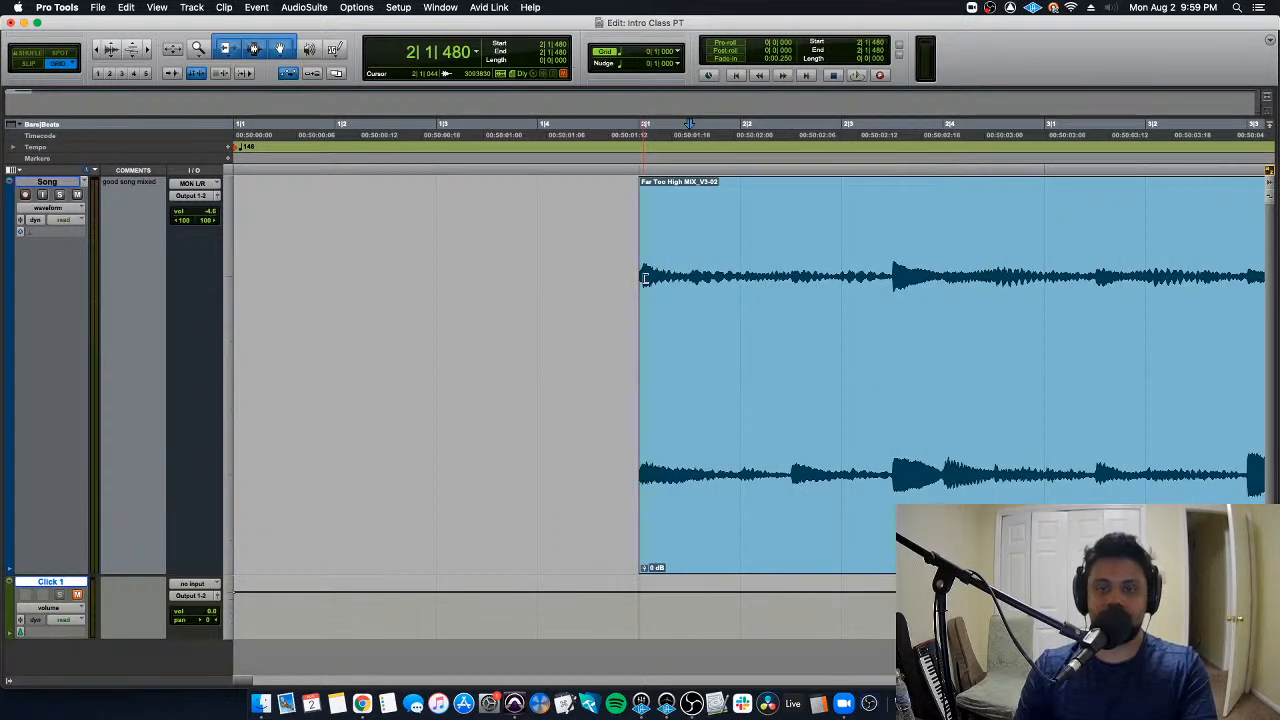
pyautogui.click(718, 264)
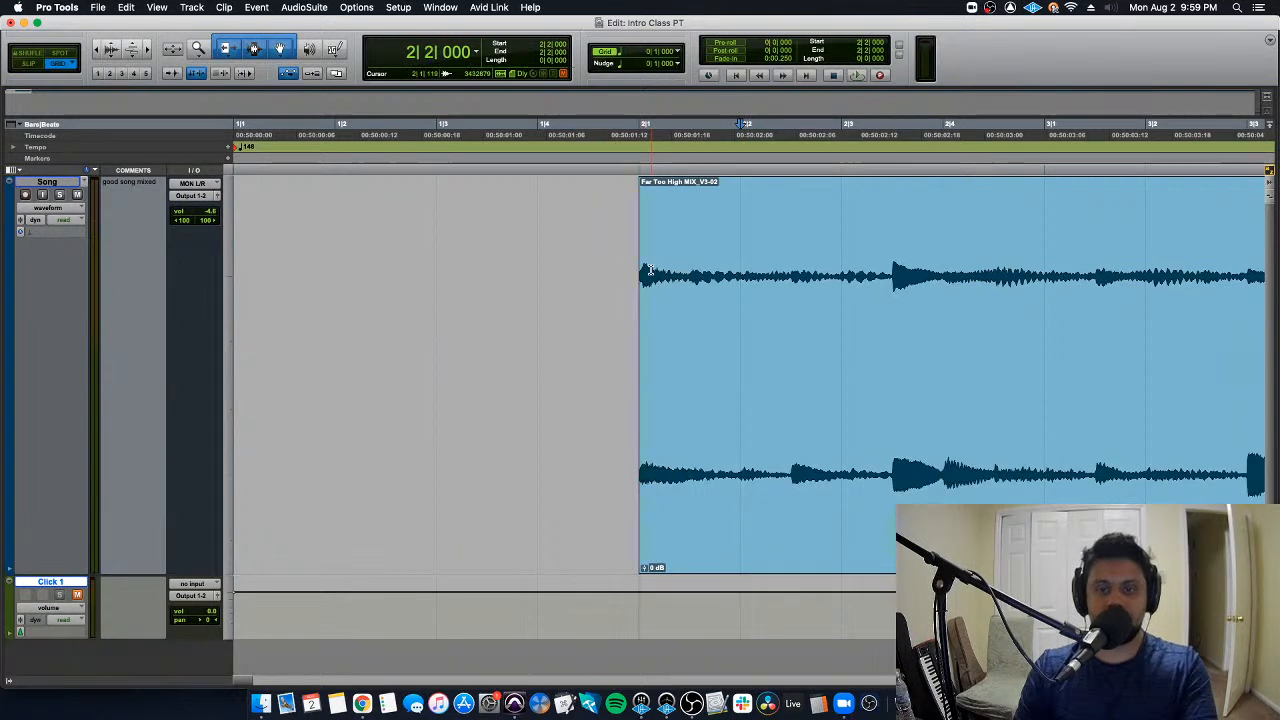
# - Set the grid value to 1/8 note and switch to Slip mode
pyautogui.click(645, 51)
pyautogui.click(655, 60)
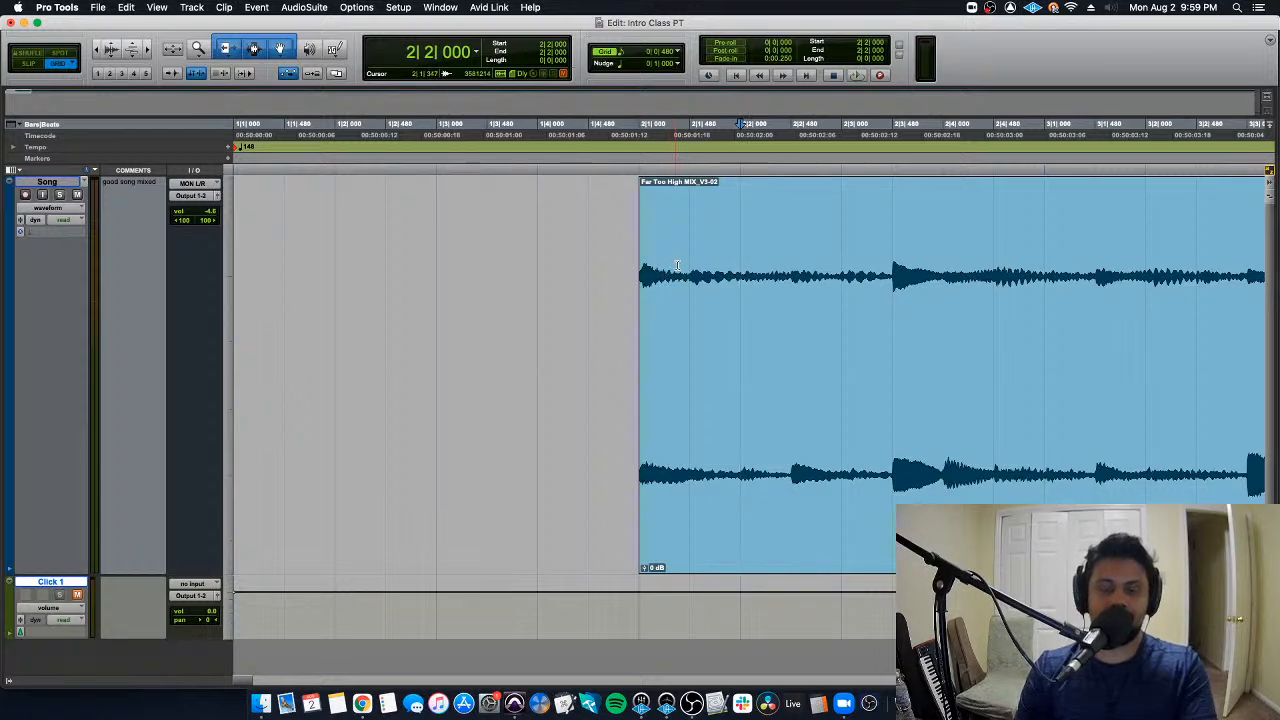
pyautogui.click(32, 64)
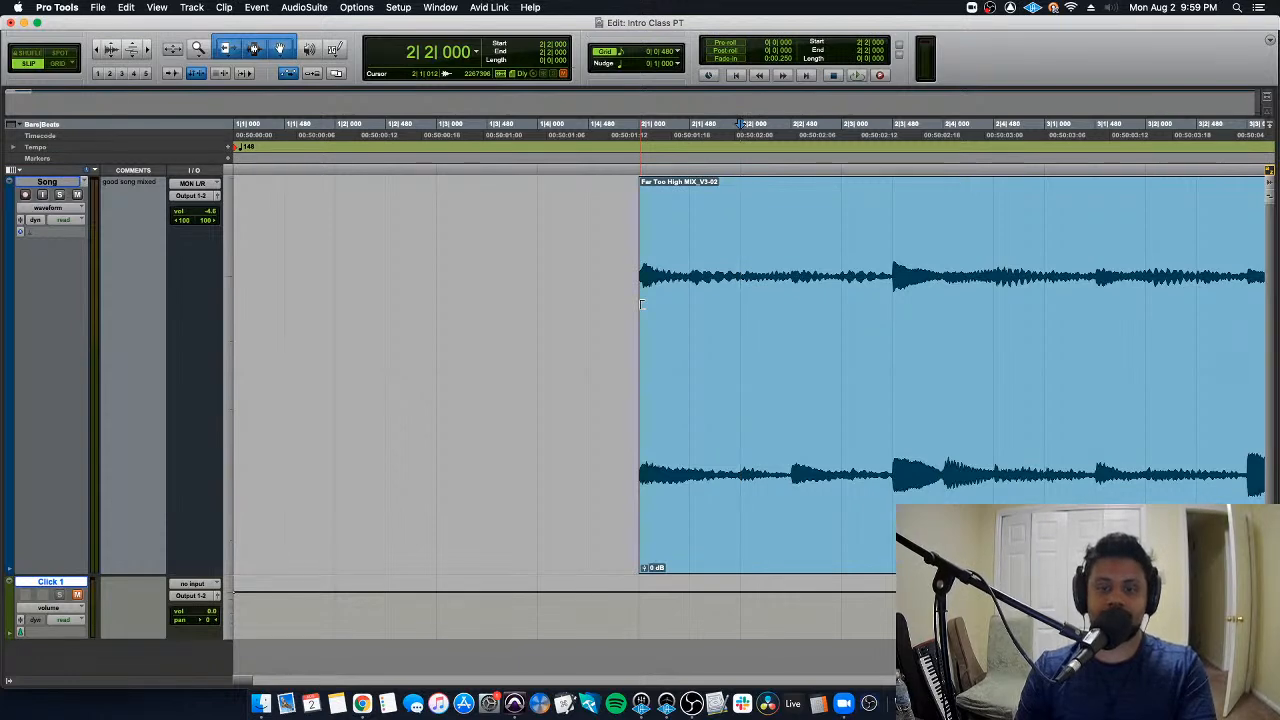
# - Place the edit cursor freely at several off-grid positions in the empty area before the clip, finishing at 1|2|379
pyautogui.click(360, 245)
pyautogui.click(364, 245)
pyautogui.doubleClick(368, 245)
pyautogui.click(376, 244)
pyautogui.doubleClick(378, 244)
pyautogui.click(387, 244)
pyautogui.click(367, 242)
pyautogui.doubleClick(386, 243)
pyautogui.click(397, 242)
pyautogui.click(434, 238)
pyautogui.click(411, 236)
pyautogui.doubleClick(393, 235)
pyautogui.click(375, 233)
pyautogui.press('super+equal')
pyautogui.press('super+equal')
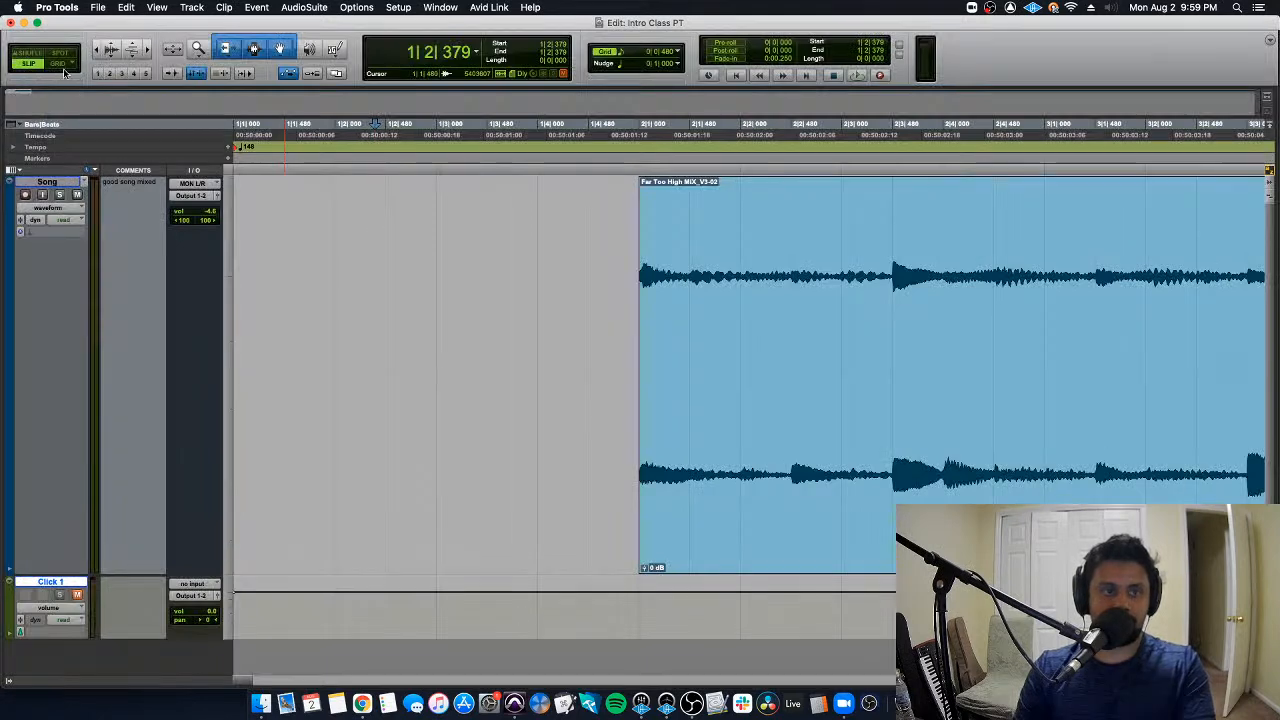
# - Switch to Grid mode, place the edit cursor on several grid lines before the clip, and select the empty space from 1|1|000 to 2|1|000
pyautogui.click(60, 64)
pyautogui.click(351, 217)
pyautogui.click(382, 219)
pyautogui.click(343, 222)
pyautogui.click(380, 223)
pyautogui.click(337, 226)
pyautogui.click(379, 231)
pyautogui.click(341, 237)
pyautogui.doubleClick(357, 237)
pyautogui.click(380, 236)
pyautogui.doubleClick(341, 237)
pyautogui.click(341, 237)
pyautogui.doubleClick(360, 239)
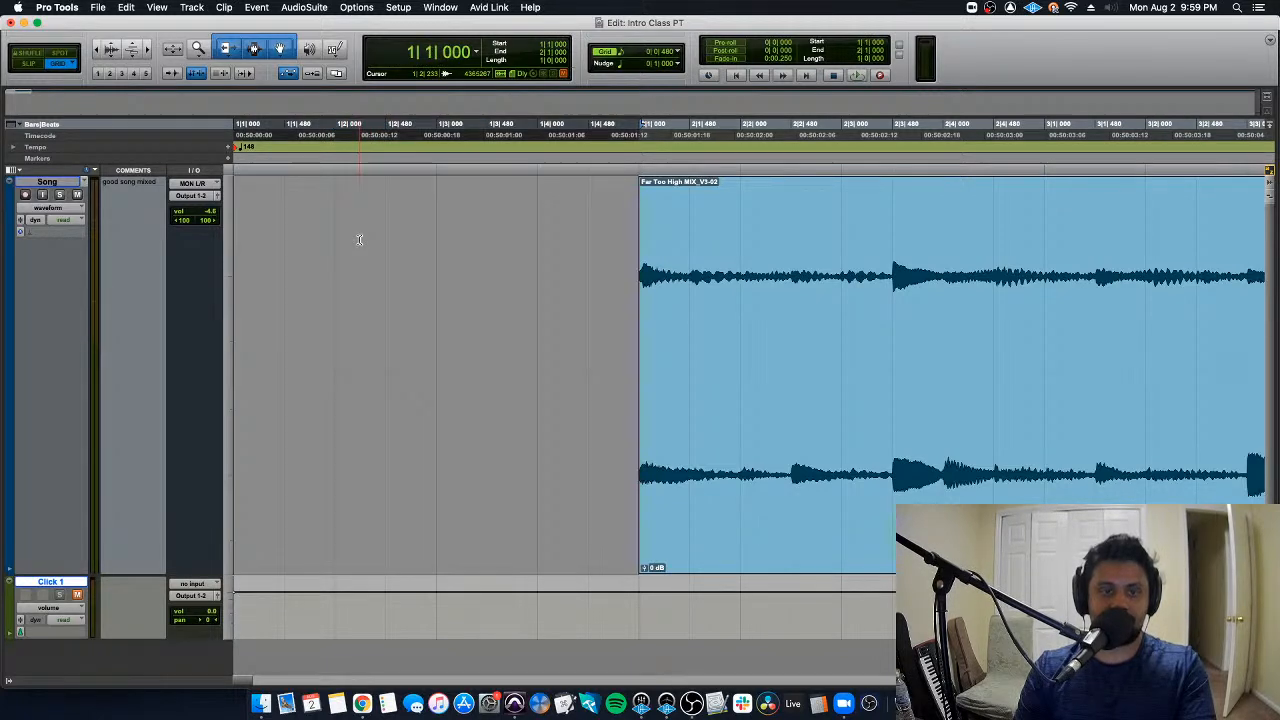
pyautogui.click(340, 239)
# - Switch to Slip mode and place the edit cursor freely at several positions before the clip, finishing at 1|3|252
pyautogui.press('F1')
pyautogui.click(339, 239)
pyautogui.click(351, 239)
pyautogui.click(370, 239)
pyautogui.doubleClick(400, 240)
pyautogui.click(423, 240)
pyautogui.doubleClick(429, 240)
pyautogui.click(463, 240)
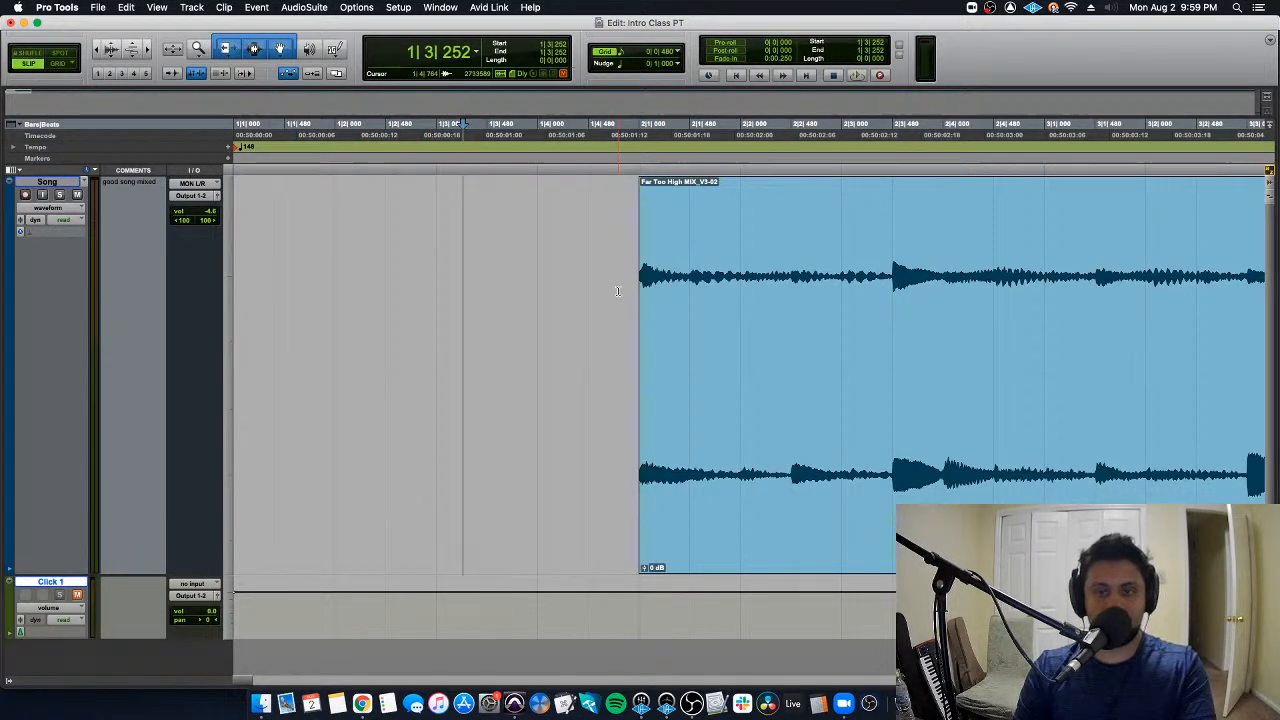
# - Trim the song clip's start in Grid mode, first to 2|1|480 and further in to 3|4|000
pyautogui.hscroll(5, 610, 290)
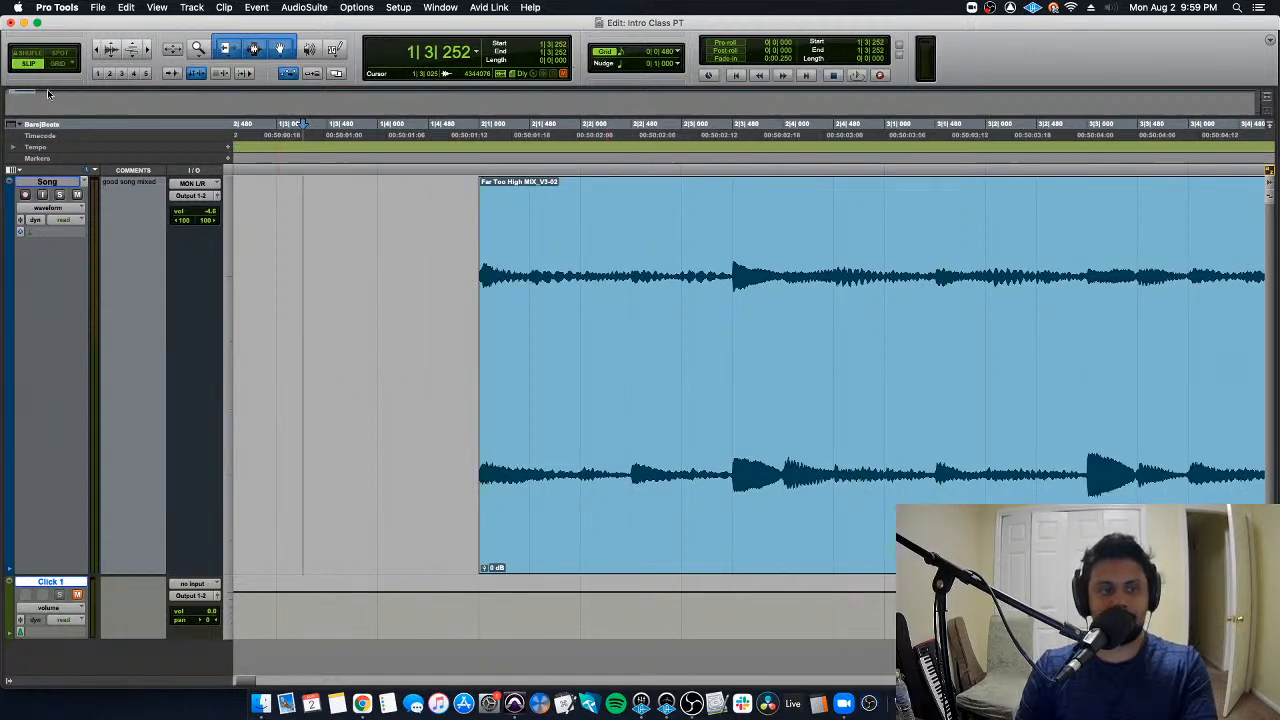
pyautogui.moveTo(483, 280); pyautogui.dragTo(532, 313)
pyautogui.click(56, 65)
pyautogui.press('r')
pyautogui.press('r')
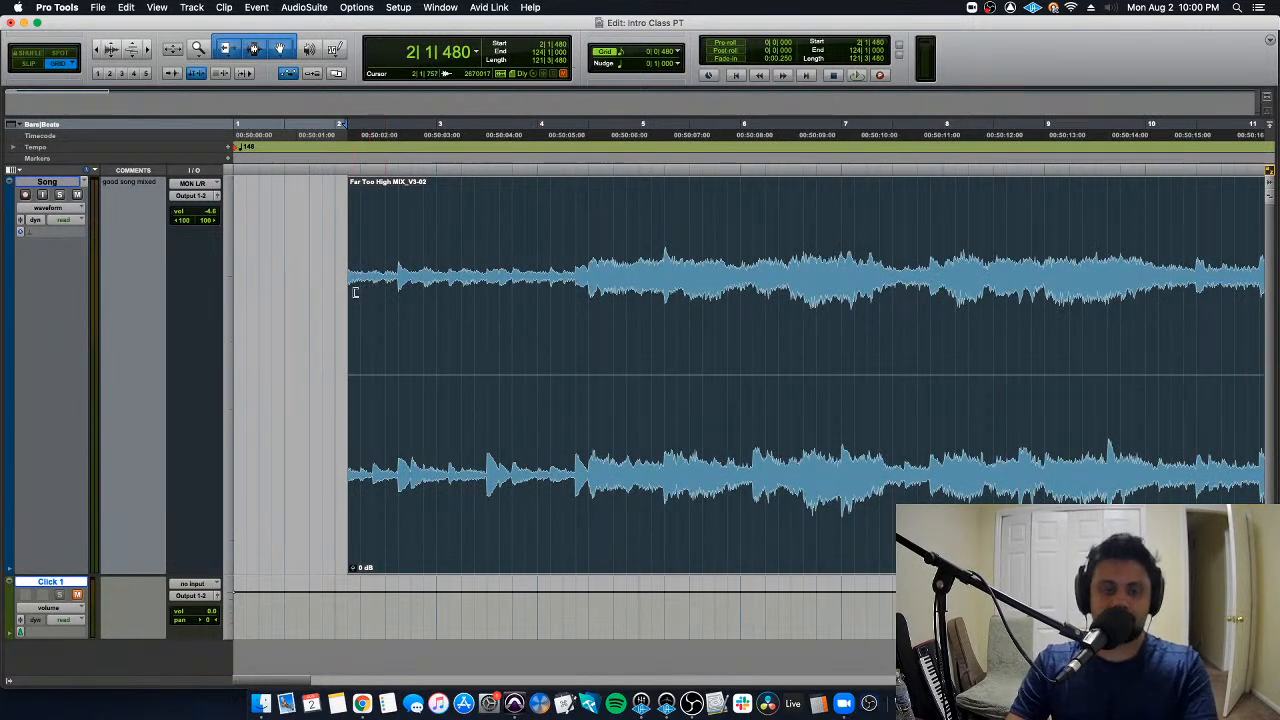
pyautogui.moveTo(355, 292); pyautogui.dragTo(514, 292)
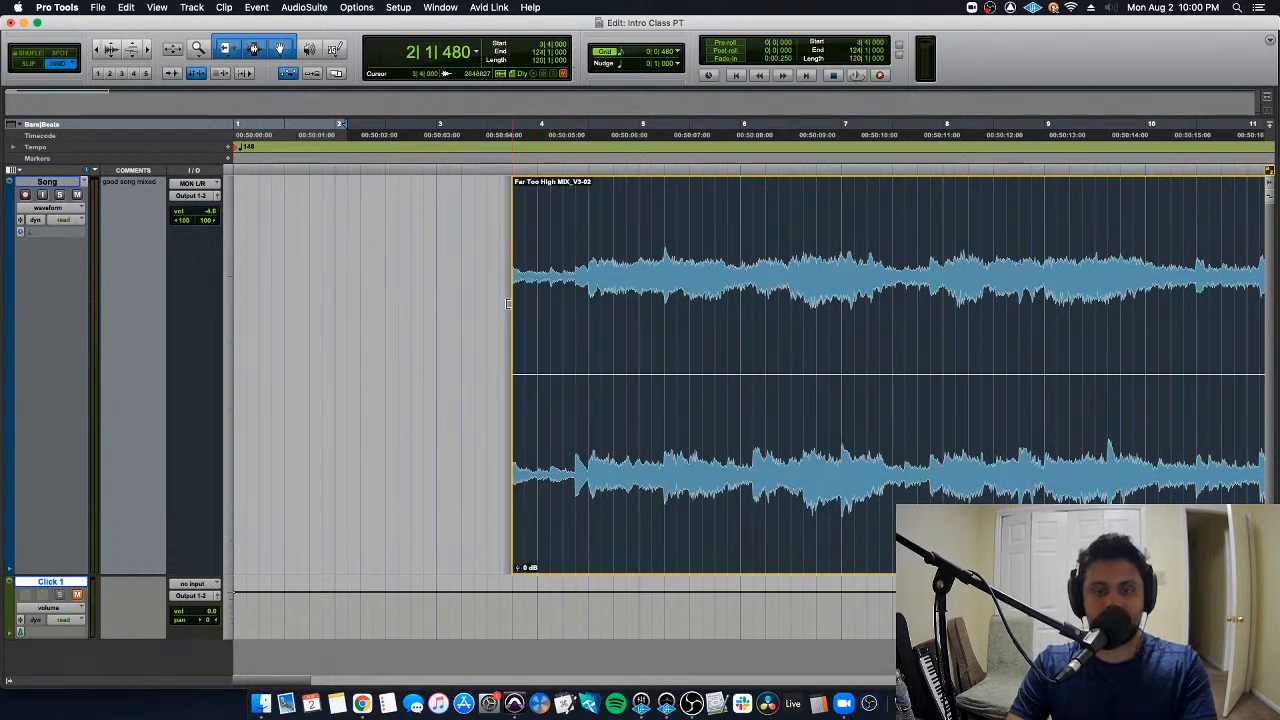
# - Trim the clip's start in Slip mode to an off-grid point in bar 4 and play it from 4|1|756
pyautogui.click(29, 63)
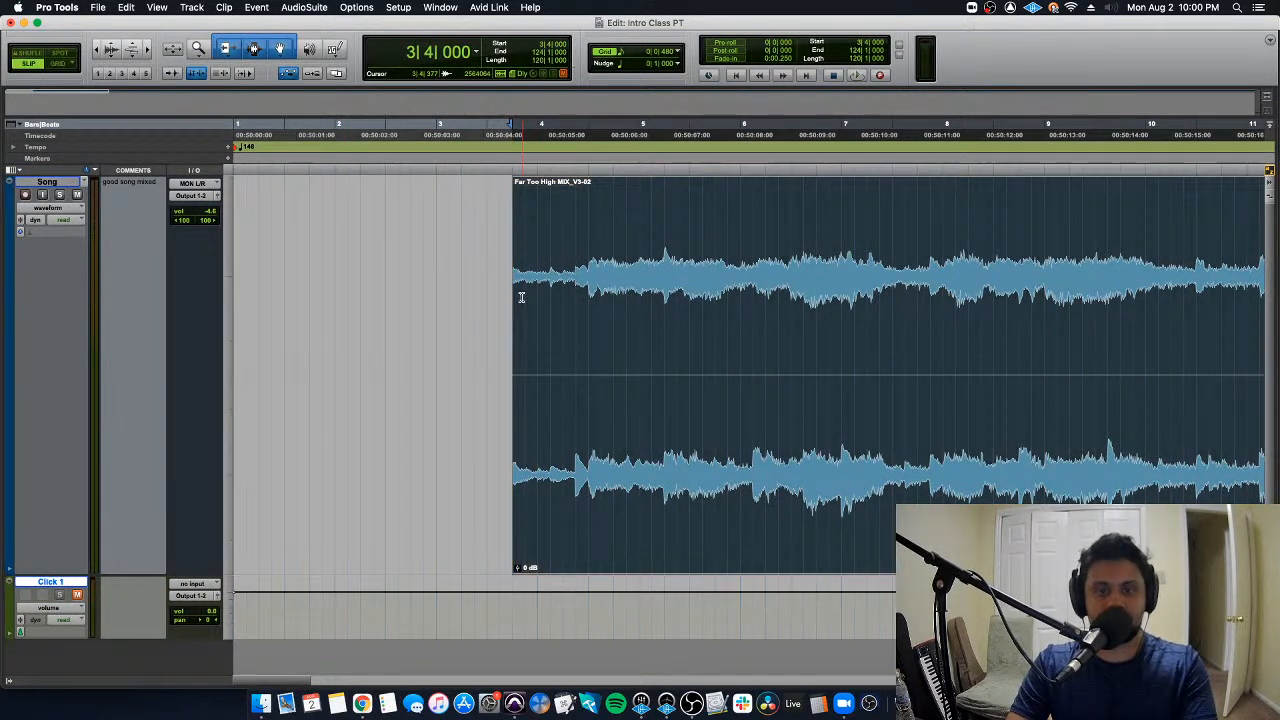
pyautogui.moveTo(516, 296); pyautogui.dragTo(586, 303)
pyautogui.click(558, 228)
pyautogui.press('space')
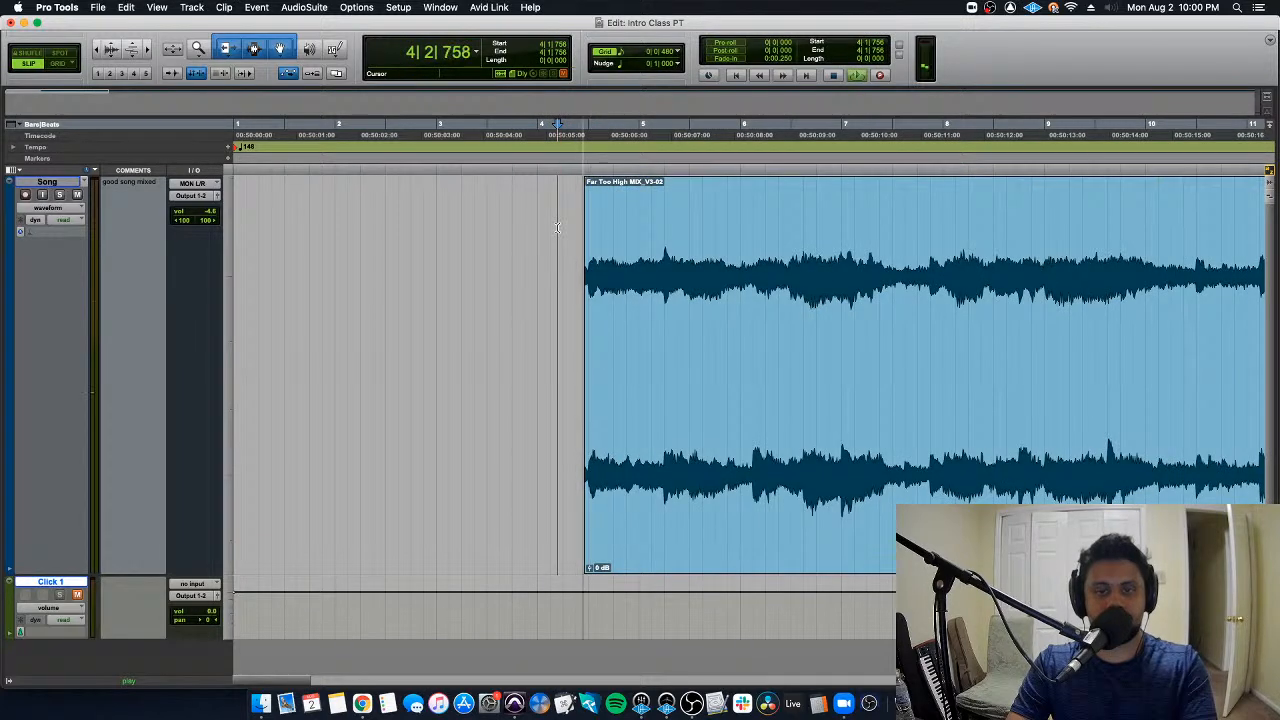
pyautogui.press('space')
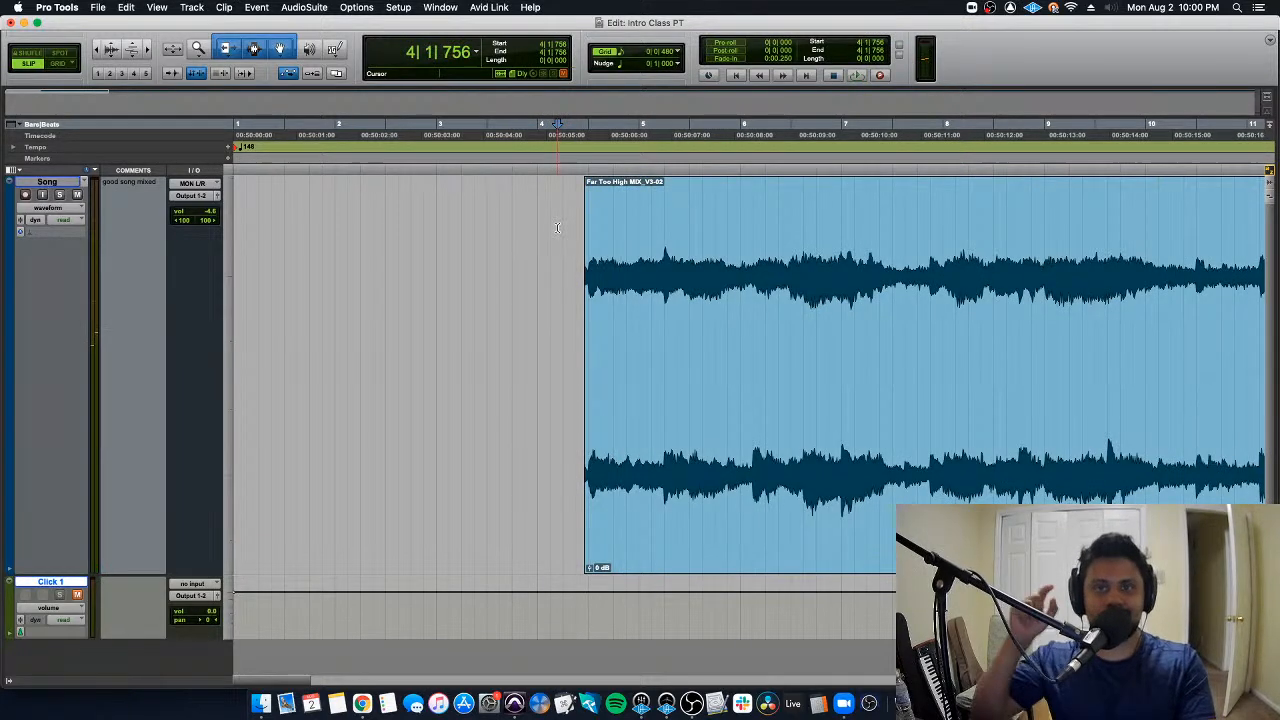
pyautogui.press('space')
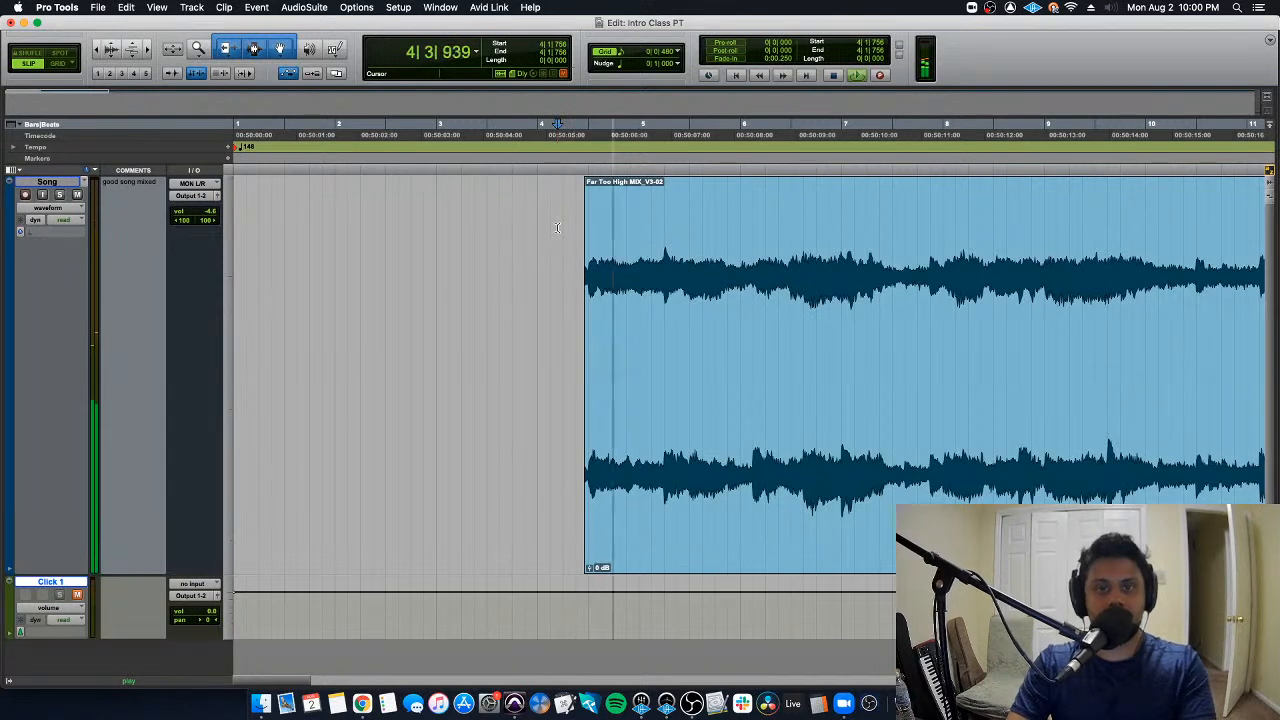
pyautogui.press('space')
# - Trim the clip's start slightly further in to 4|3|200 and play the result from 4|1|781
pyautogui.moveTo(588, 290); pyautogui.dragTo(598, 290)
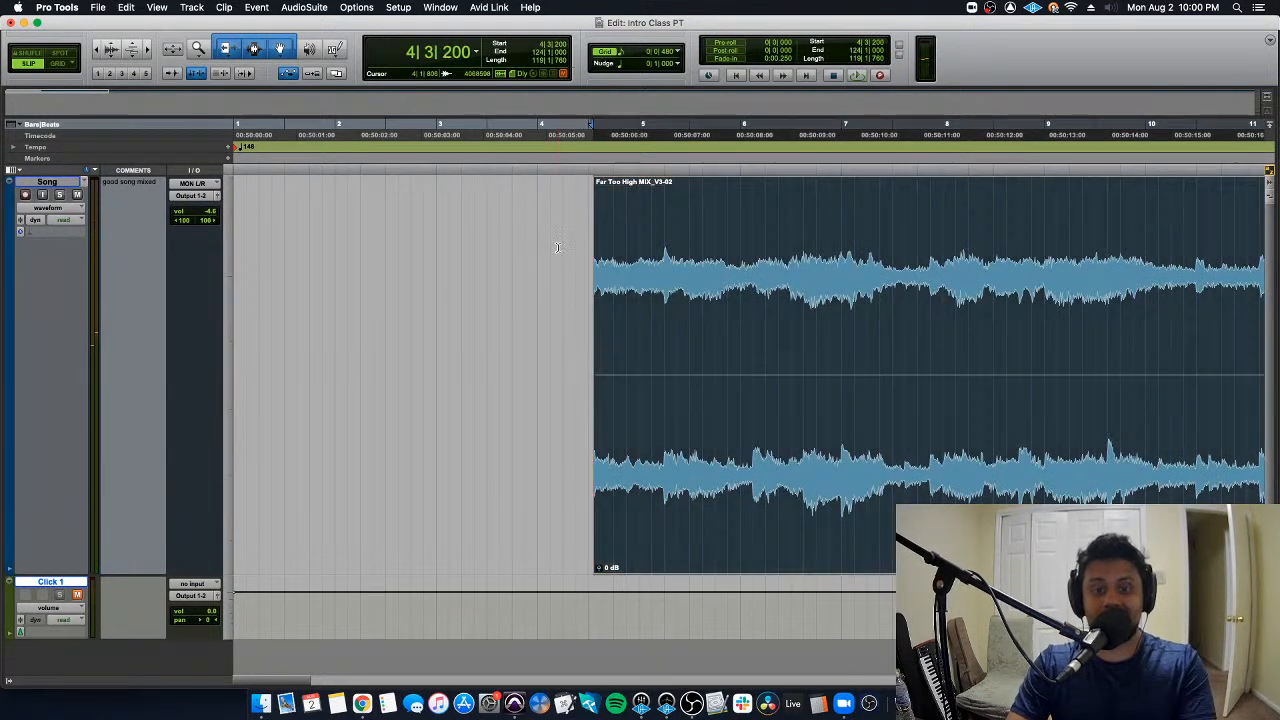
pyautogui.click(557, 247)
pyautogui.press('space')
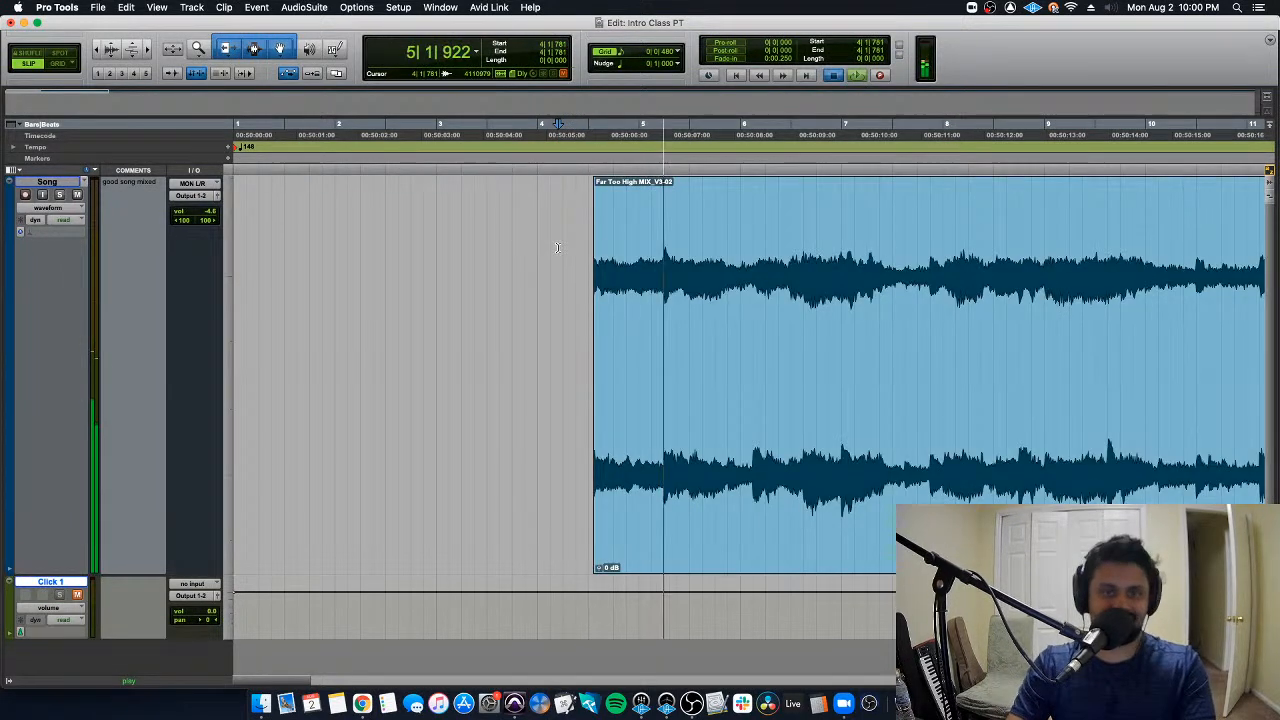
pyautogui.press('space')
# - Switch to Grid mode and extend the song clip's start back to 1|1|000
pyautogui.click(62, 64)
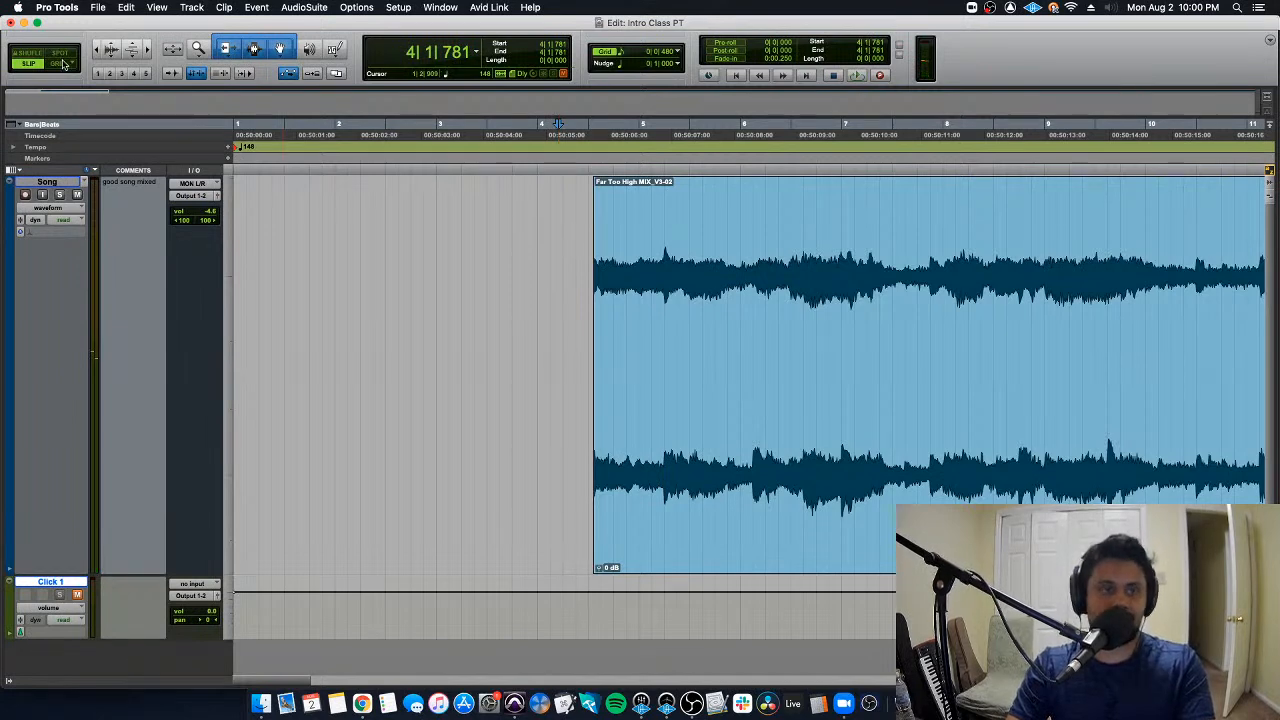
pyautogui.press('r')
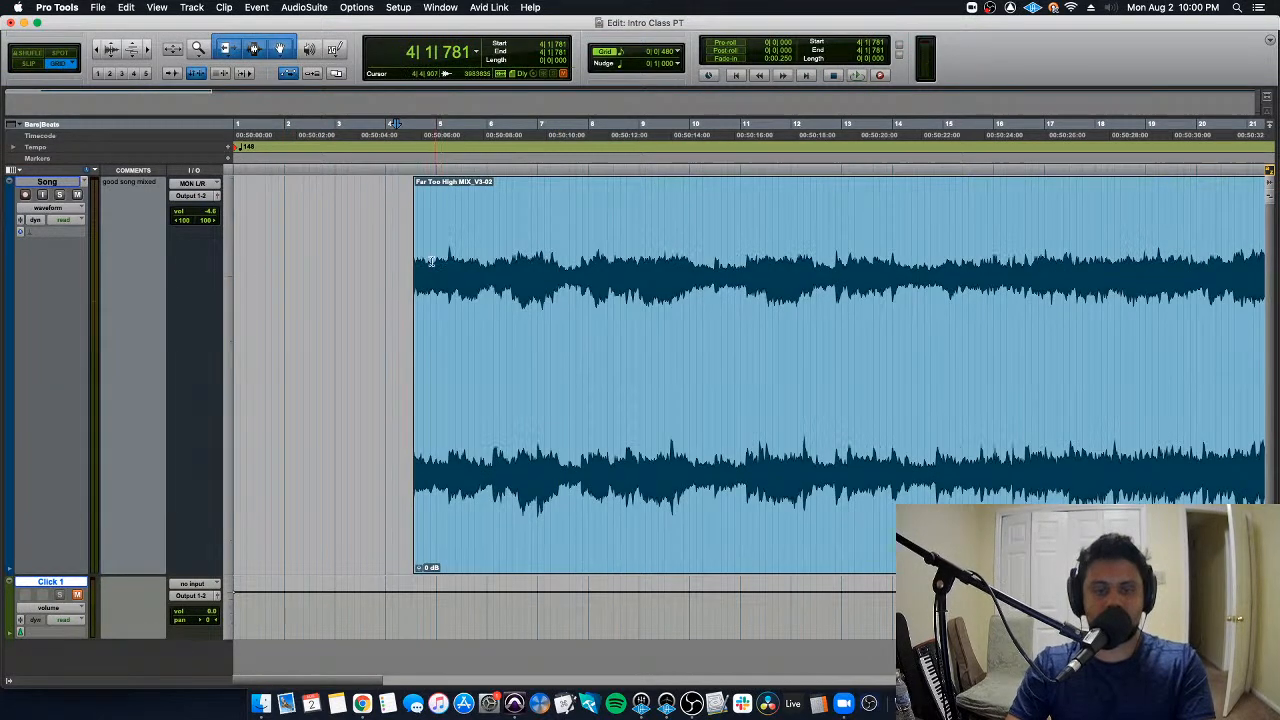
pyautogui.moveTo(422, 268); pyautogui.dragTo(187, 293)
pyautogui.press('super+z')
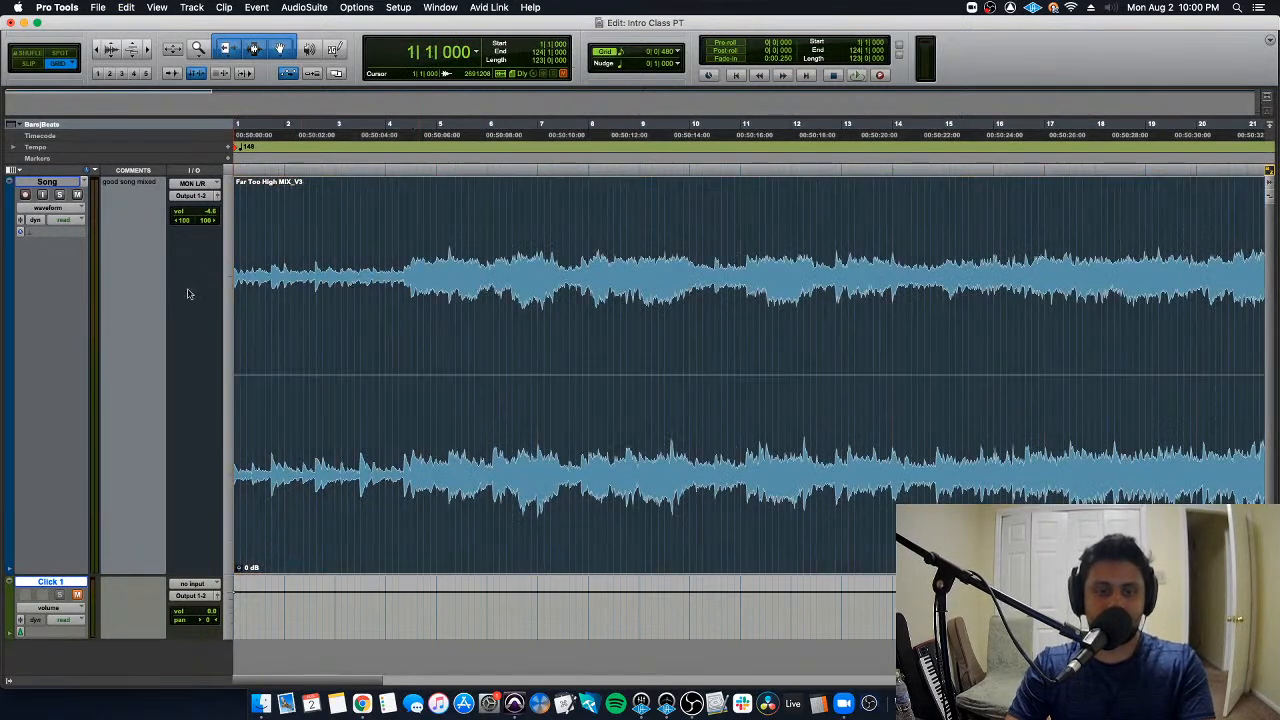
# - Select the whole song clip from 1|1|000 to 124|1|000
pyautogui.doubleClick(366, 259)
pyautogui.press('super+bracketleft')
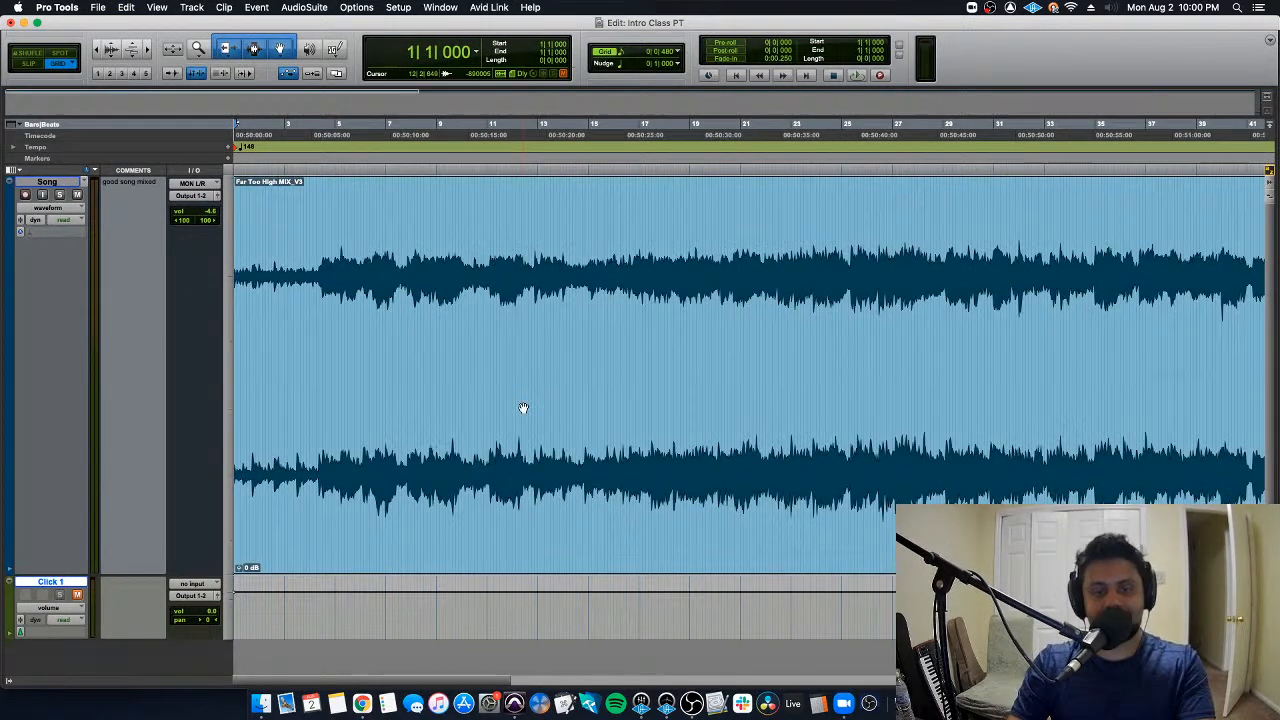
pyautogui.doubleClick(522, 407)
pyautogui.press('Return')
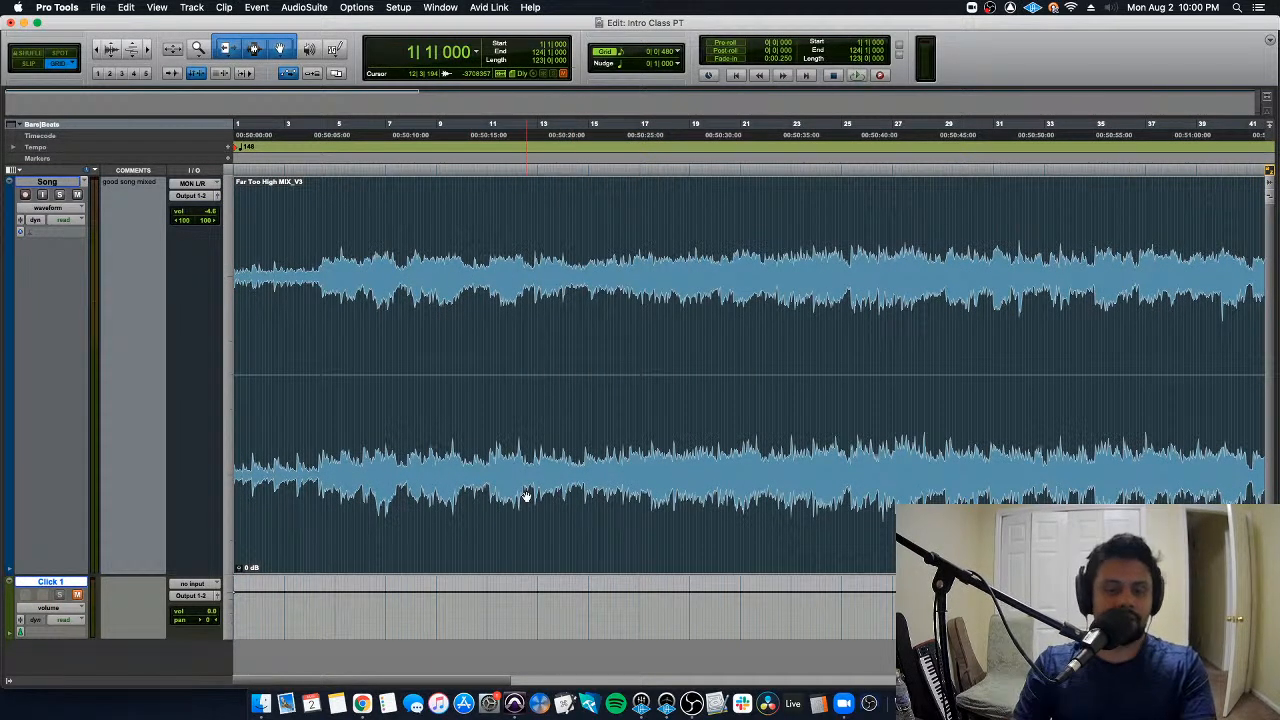
# - Select the range from 11|4|000 to 11|4|480 in the song clip and move the edit cursor to 3|3|000
pyautogui.doubleClick(530, 263)
pyautogui.moveTo(510, 234); pyautogui.dragTo(506, 232)
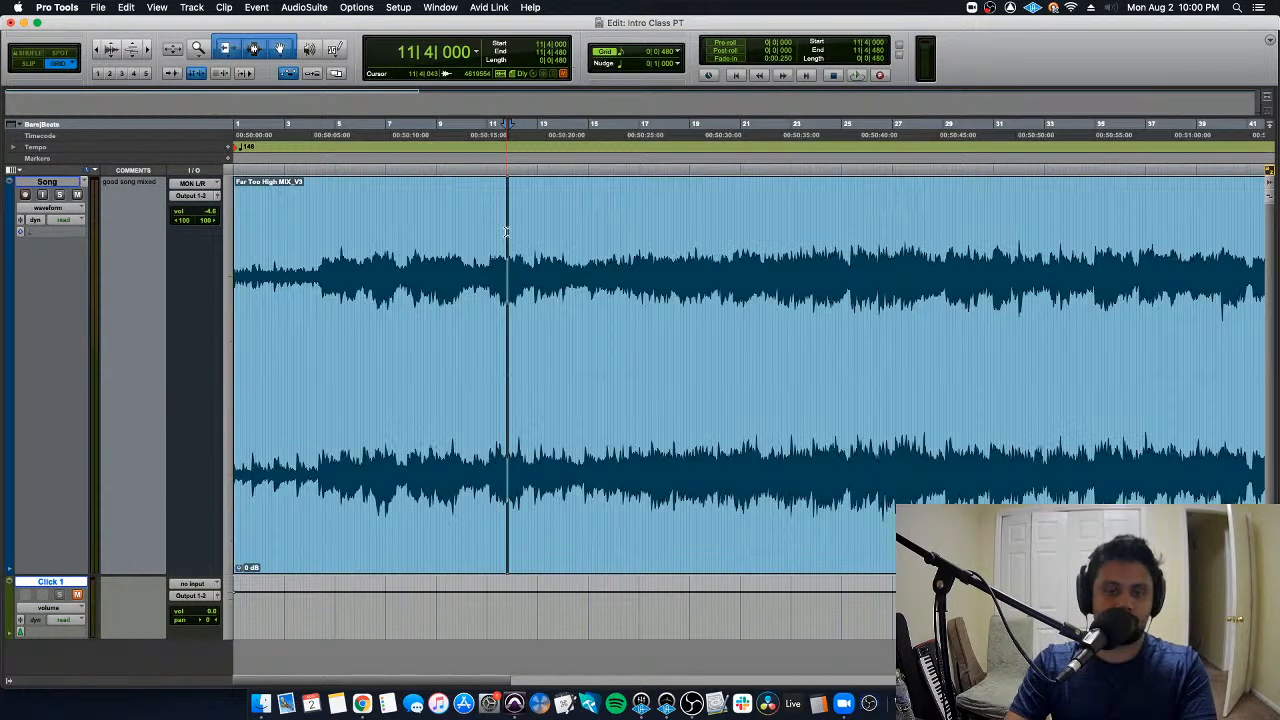
pyautogui.click(297, 204)
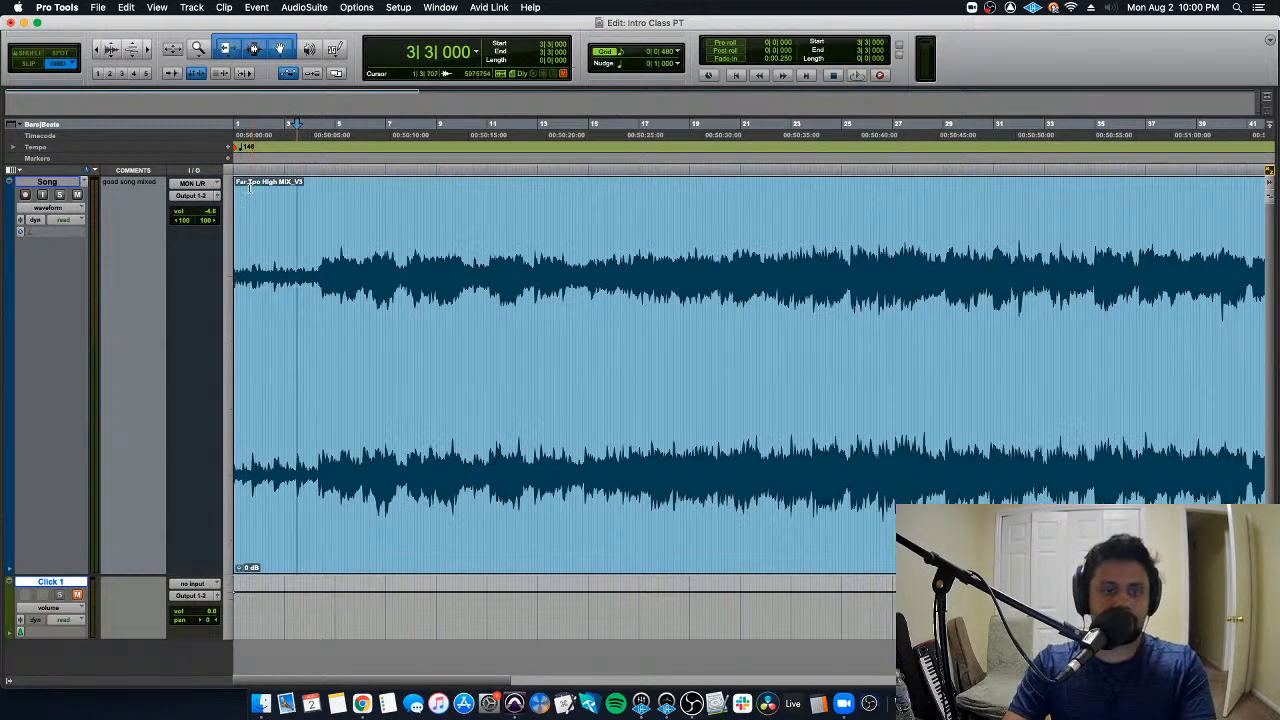
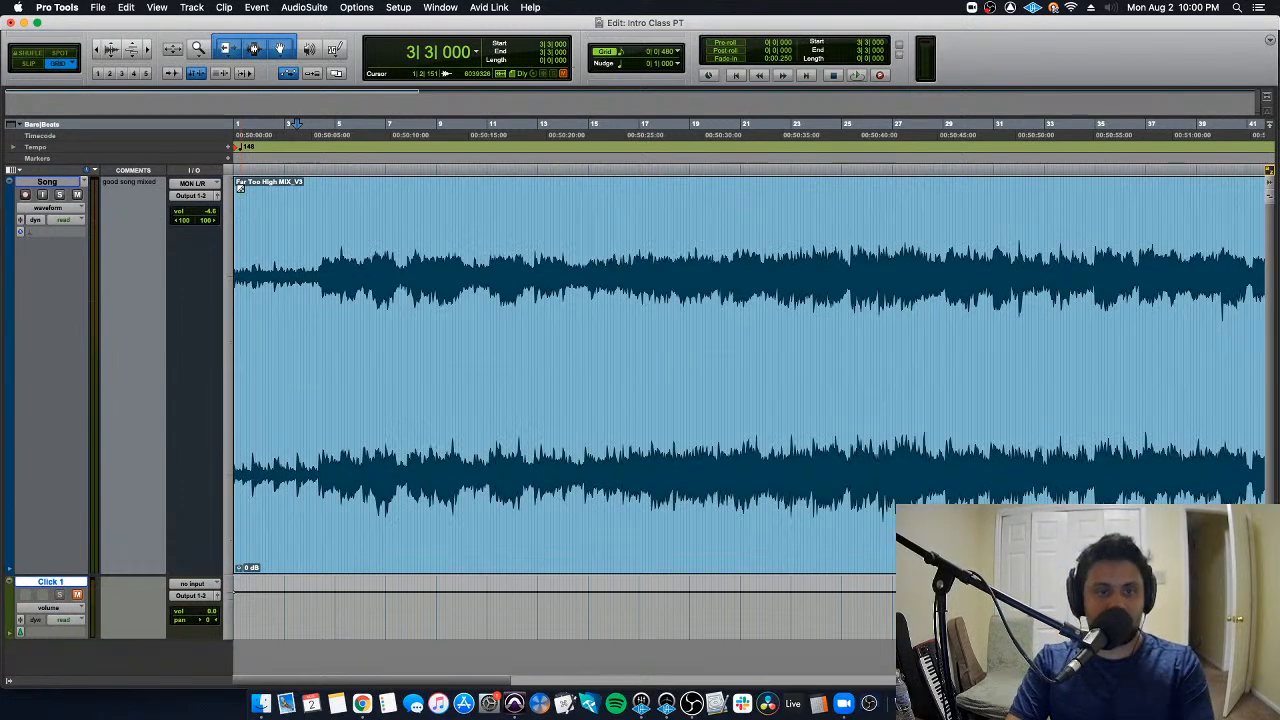
# - Add a fade-in to the song clip from 1|1|000 to 4|2|000 and play through it
pyautogui.moveTo(237, 183); pyautogui.dragTo(317, 193)
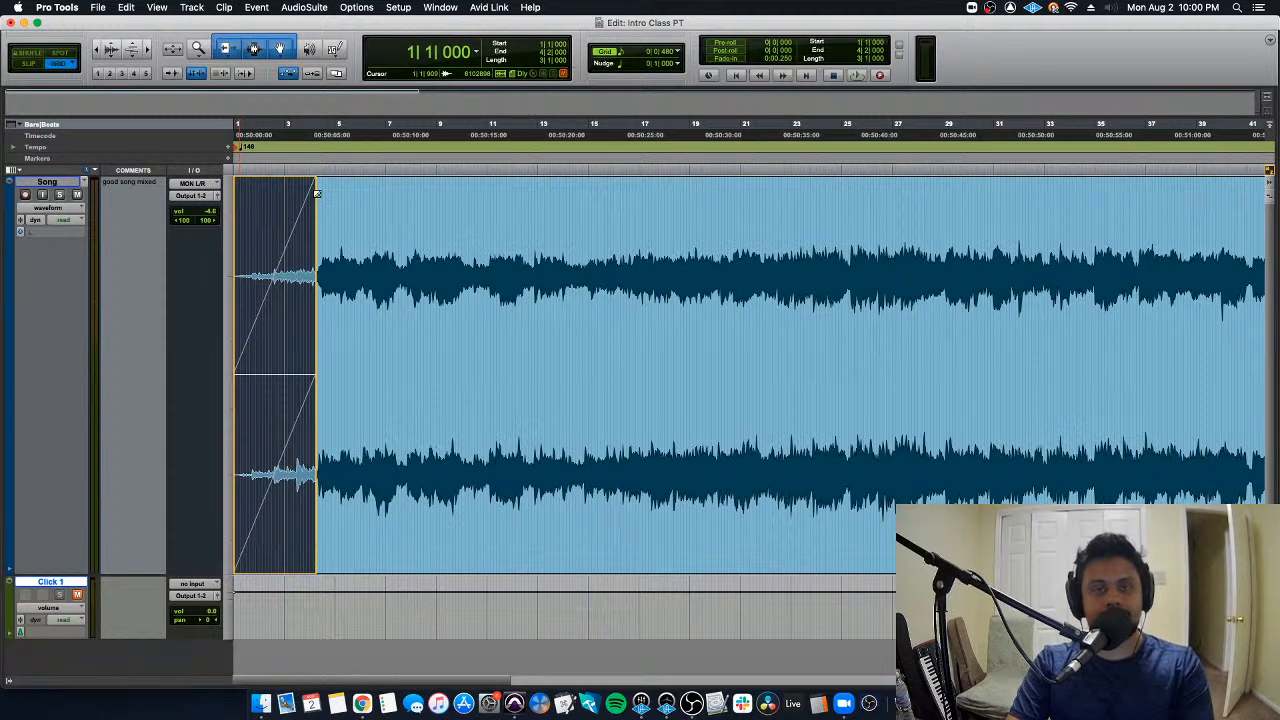
pyautogui.moveTo(316, 193); pyautogui.dragTo(316, 193)
pyautogui.press('space')
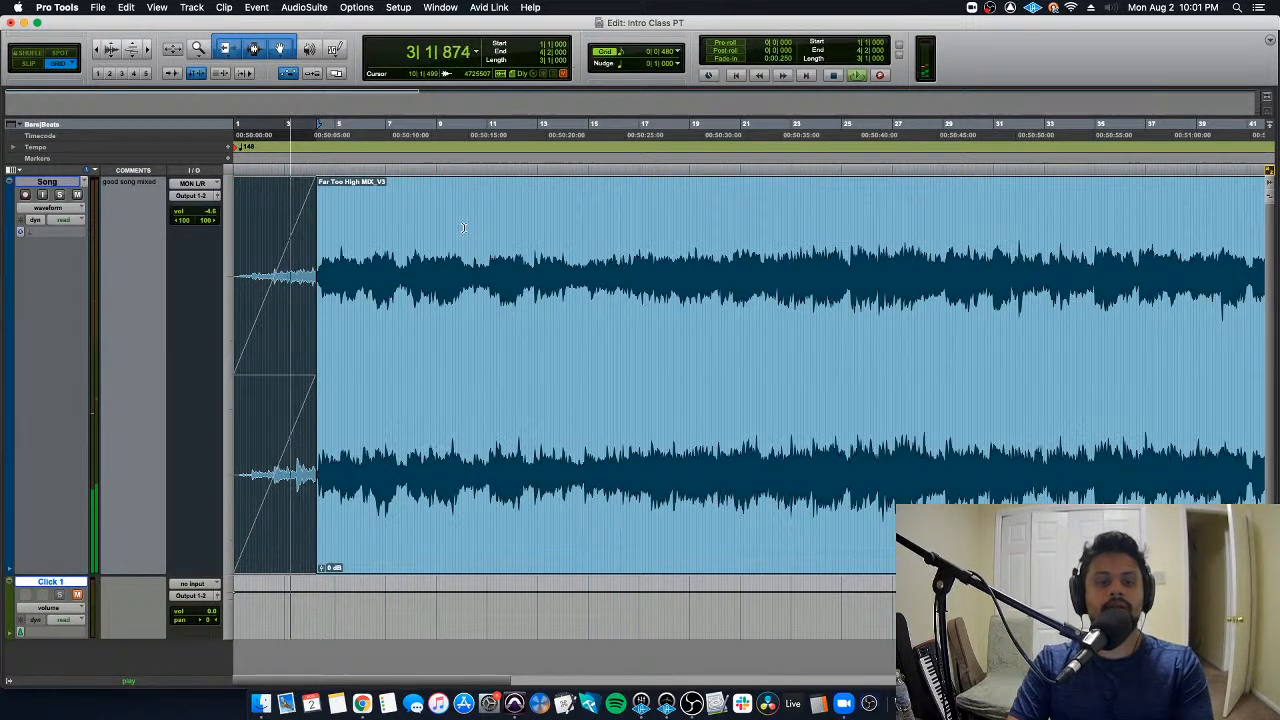
pyautogui.press('space')
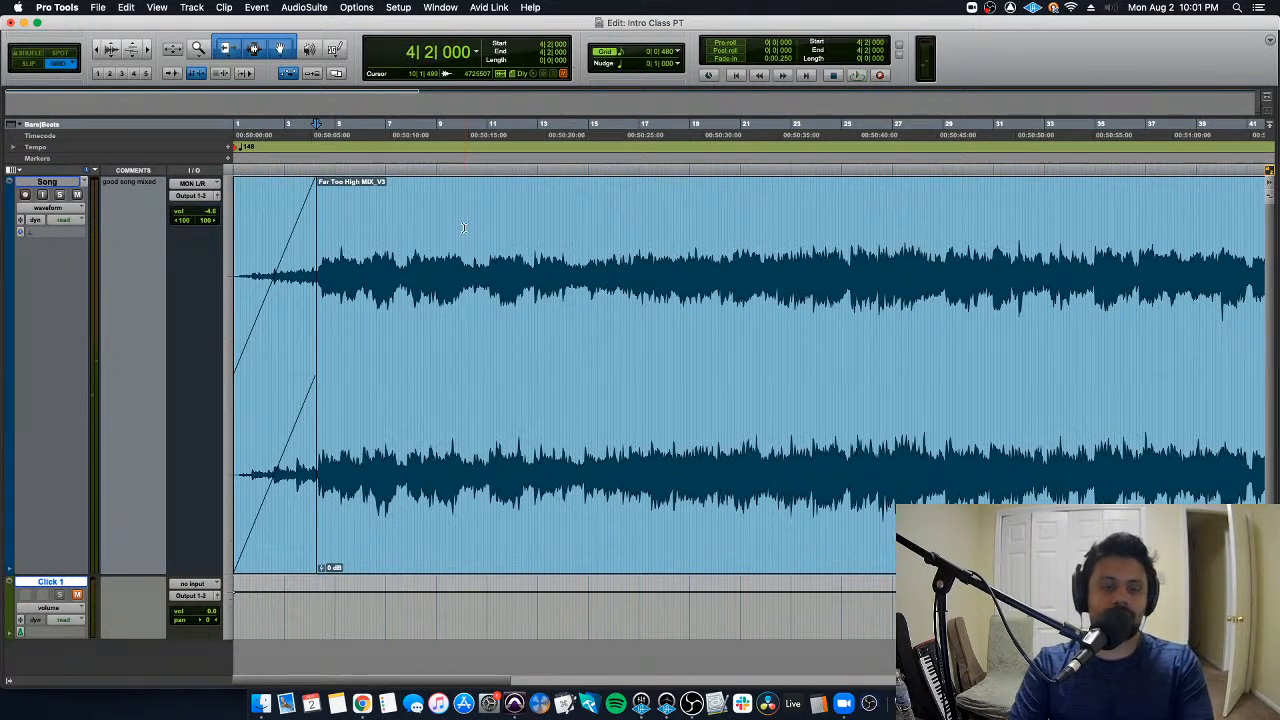
# - Remove the fade-in and play the song clip from 1|1|000 without it
pyautogui.doubleClick(461, 231)
pyautogui.press('Return')
pyautogui.press('space')
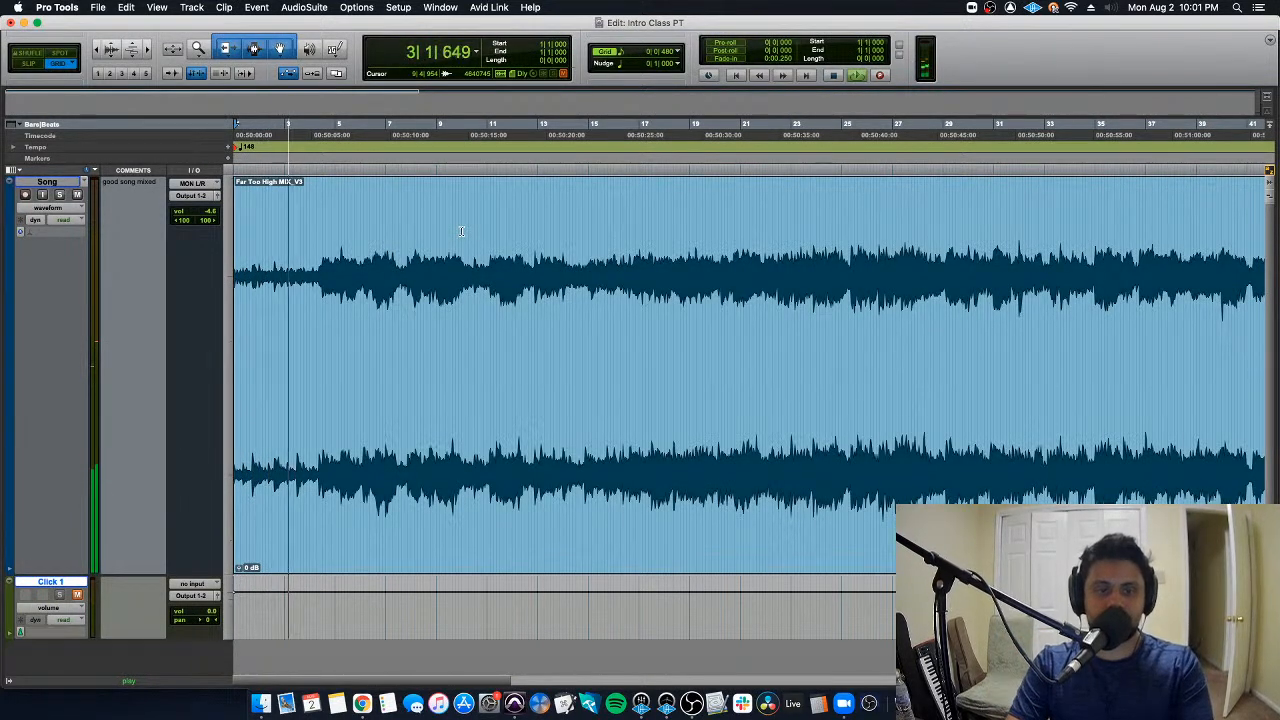
pyautogui.press('space')
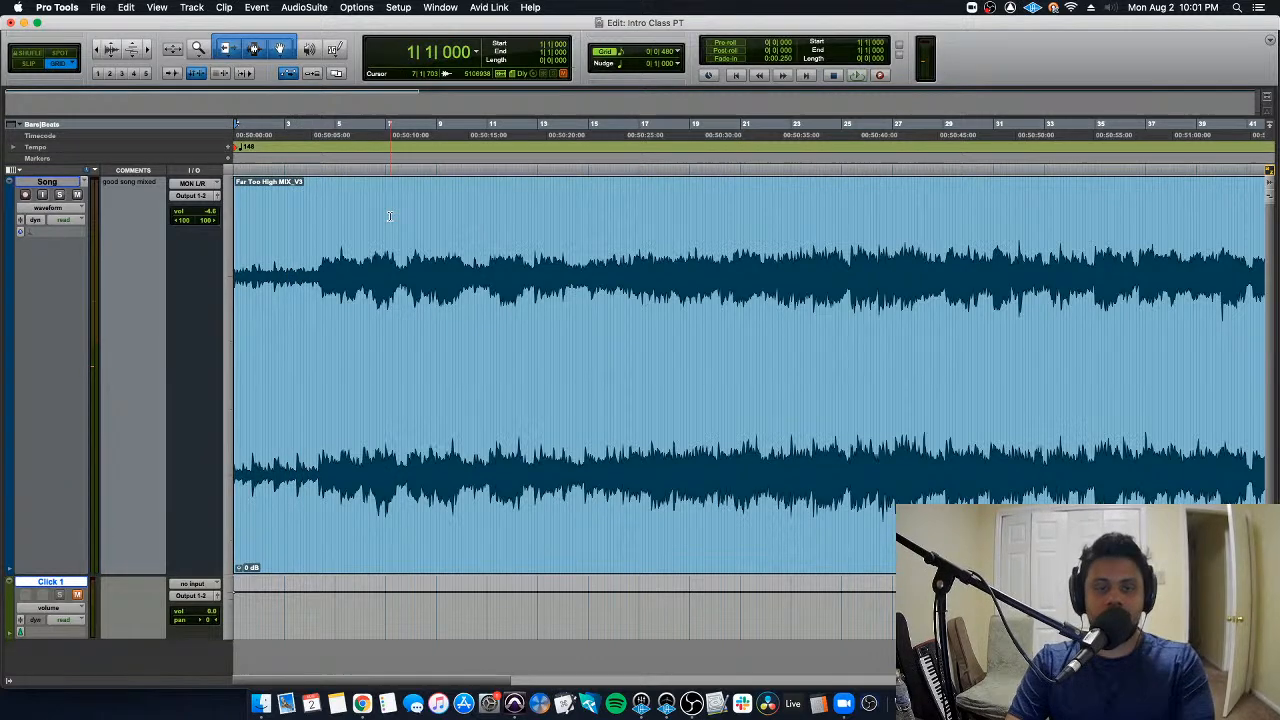
# - Try a fade-out on the song clip from about bar 105 to its end, then undo it
pyautogui.press('r')
pyautogui.press('r')
pyautogui.hscroll(5, 390, 216)
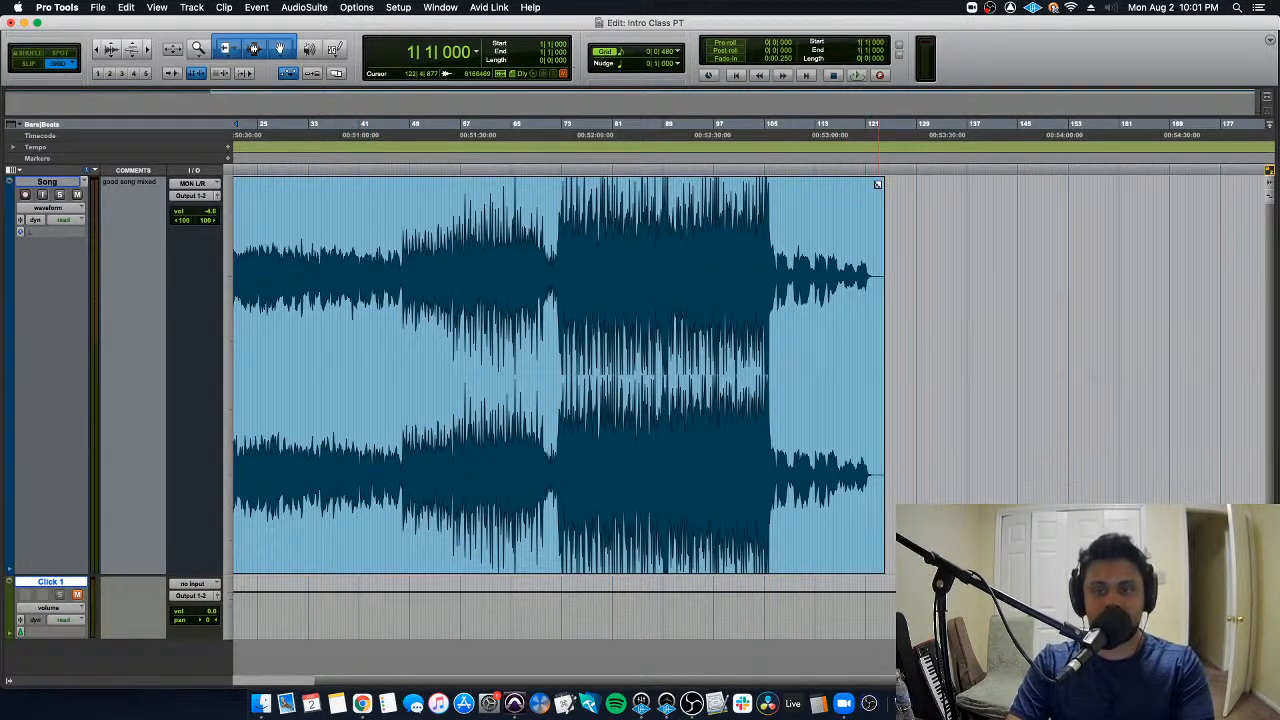
pyautogui.click(878, 185)
pyautogui.moveTo(878, 185); pyautogui.dragTo(773, 182)
pyautogui.click(754, 213)
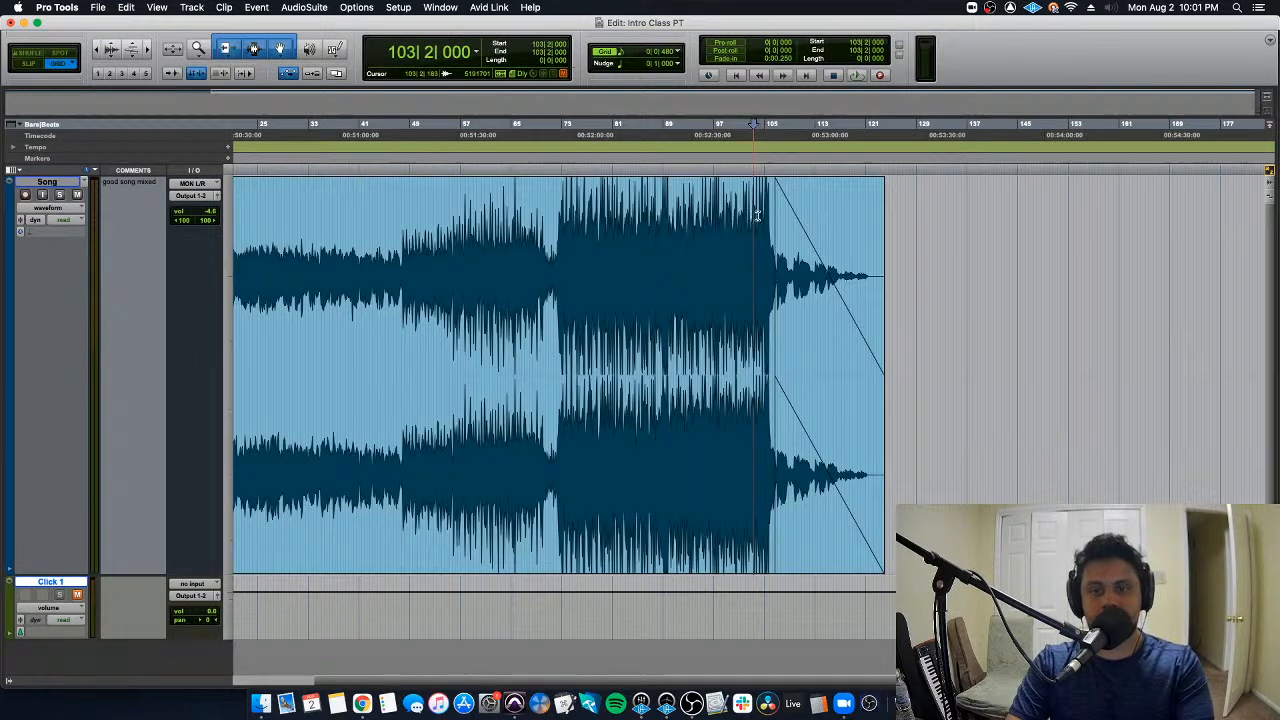
pyautogui.press('super+z')
# - Trim the end of the song clip back to about bar 106, cutting off most of the quiet ending
pyautogui.doubleClick(806, 246)
pyautogui.doubleClick(826, 220)
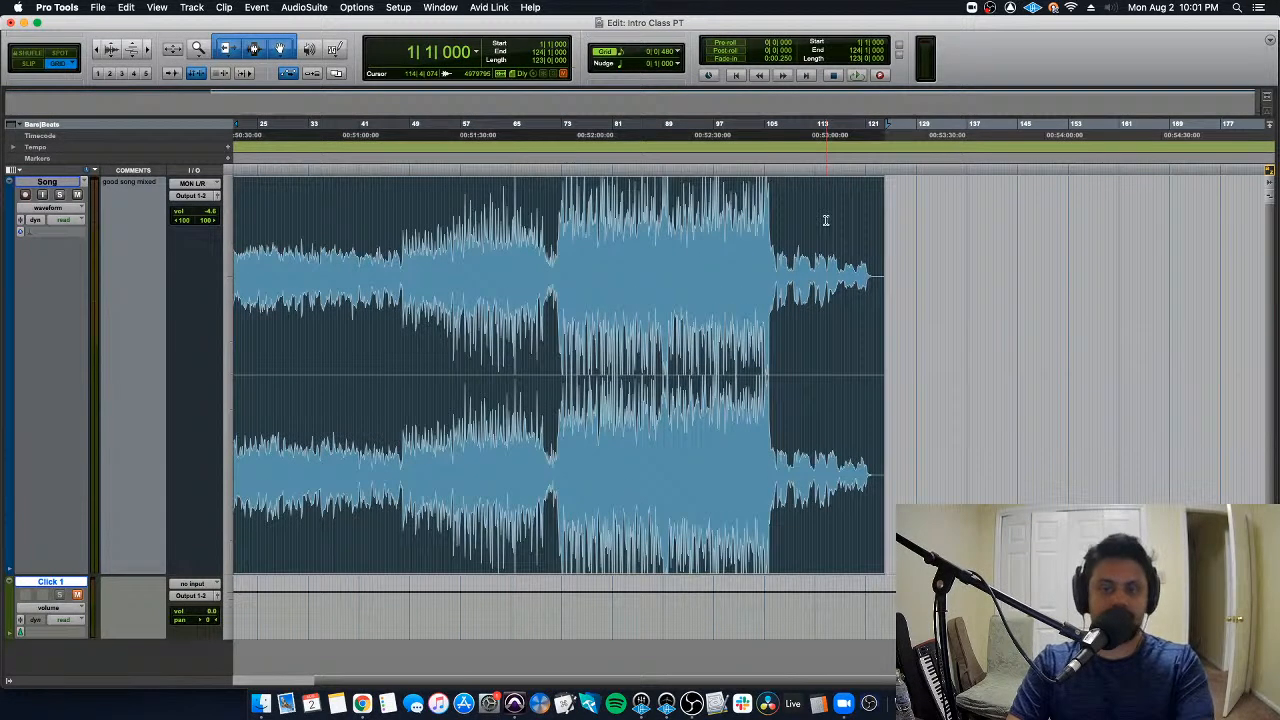
pyautogui.press('t')
pyautogui.click(688, 222)
pyautogui.hscroll(-5, 670, 230)
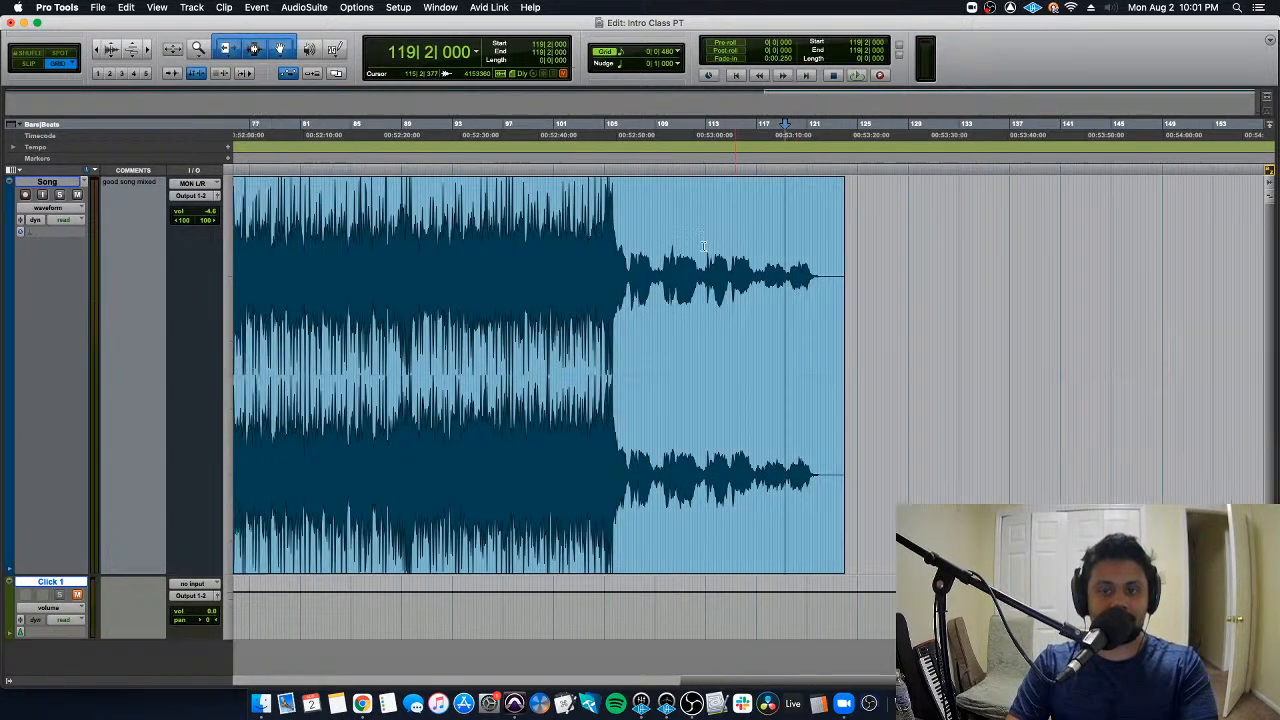
pyautogui.moveTo(938, 277); pyautogui.dragTo(723, 277)
pyautogui.click(932, 283)
pyautogui.click(701, 215)
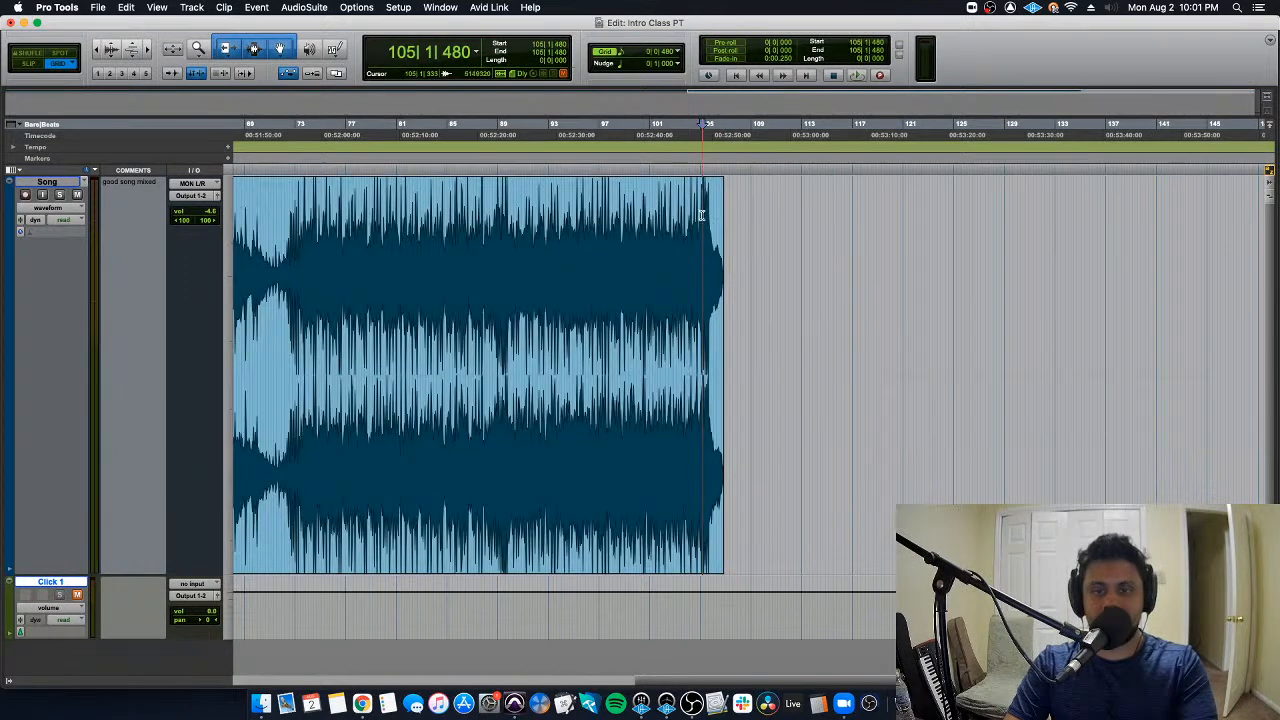
# - Play the shortened ending of the song clip from 104|2|480
pyautogui.click(692, 207)
pyautogui.press('space')
pyautogui.press('super+bracketright')
pyautogui.press('super+bracketright')
pyautogui.press('super+bracketright')
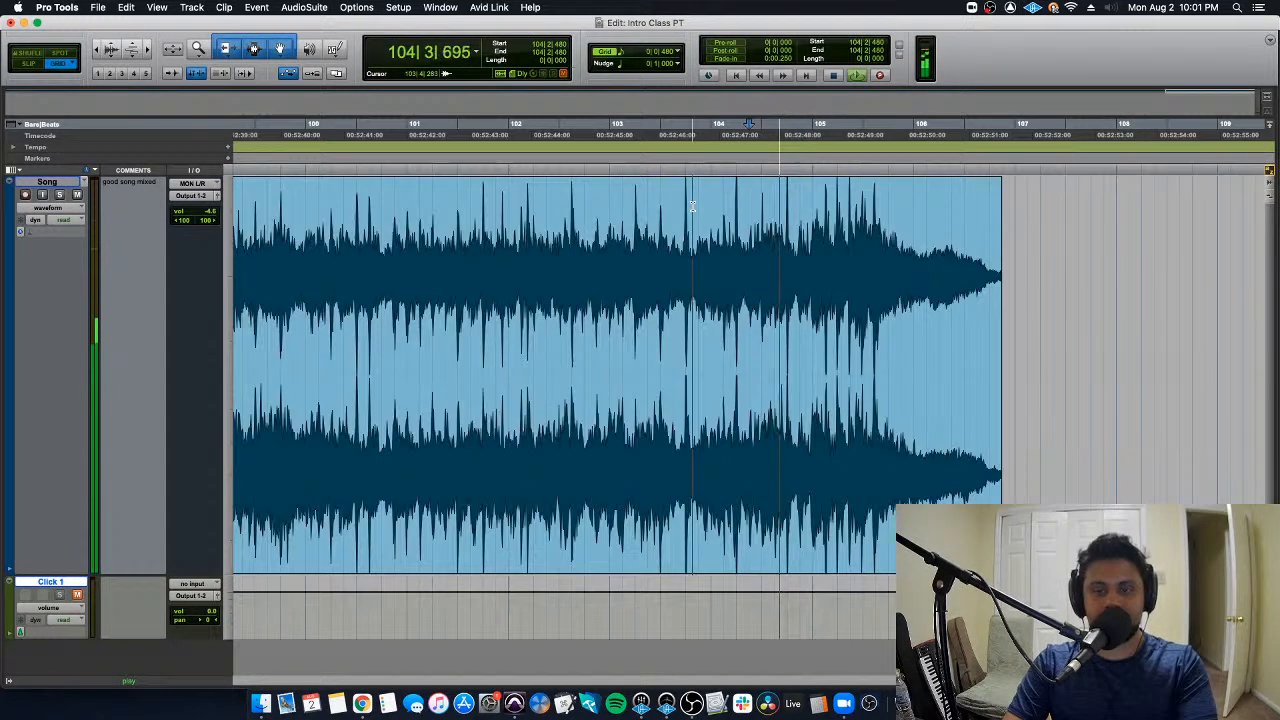
pyautogui.press('space')
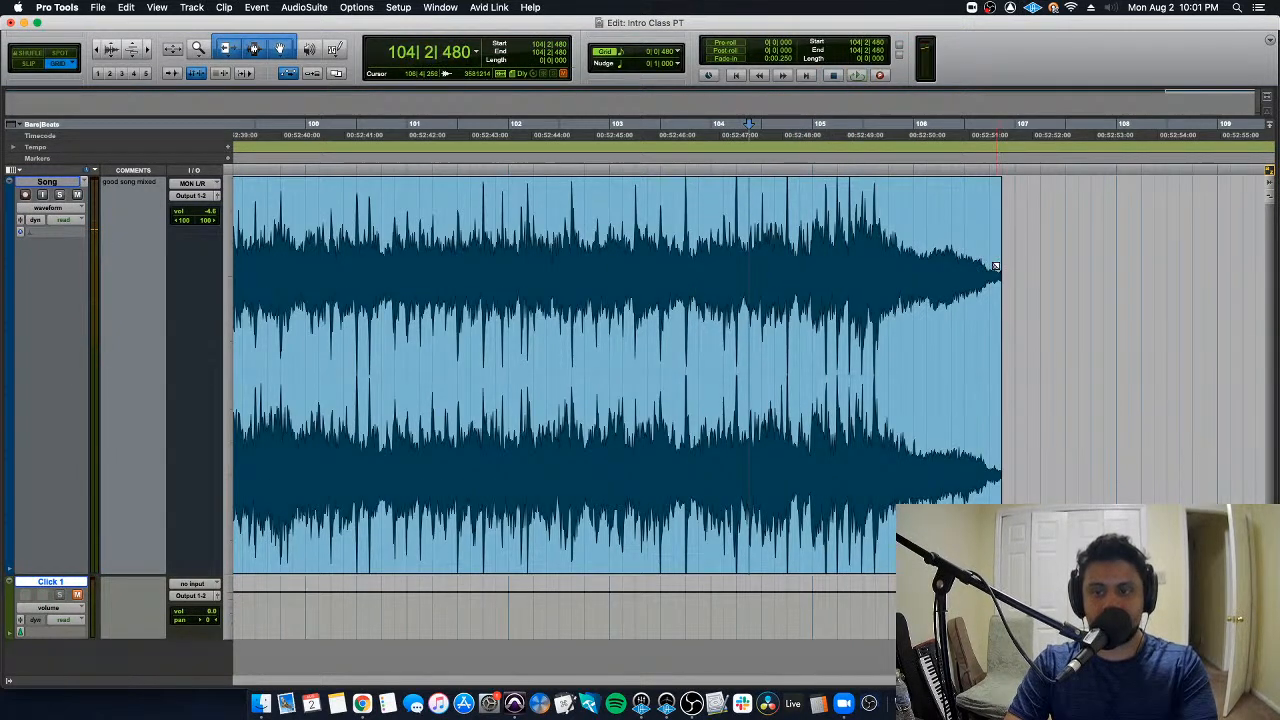
# - Trim the clip's end further in to just before bar 106 and play the ending again from 104|2|480
pyautogui.moveTo(995, 288); pyautogui.dragTo(887, 292)
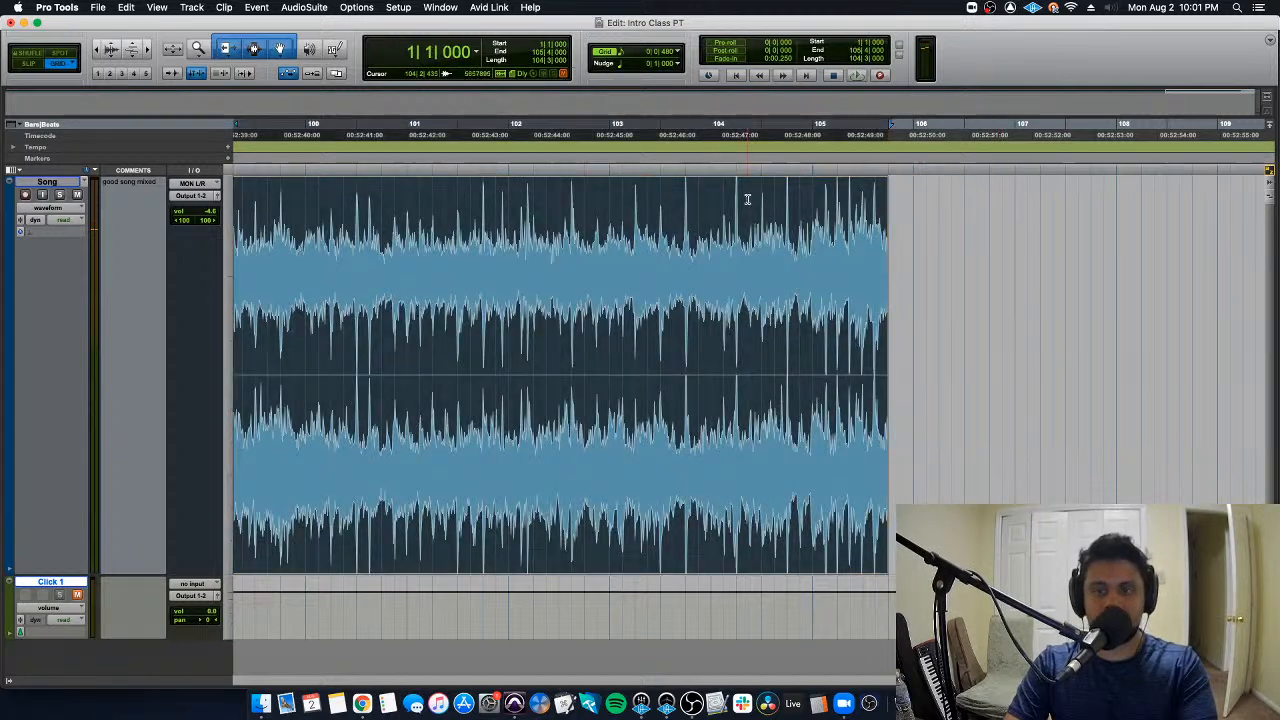
pyautogui.click(747, 198)
pyautogui.press('space')
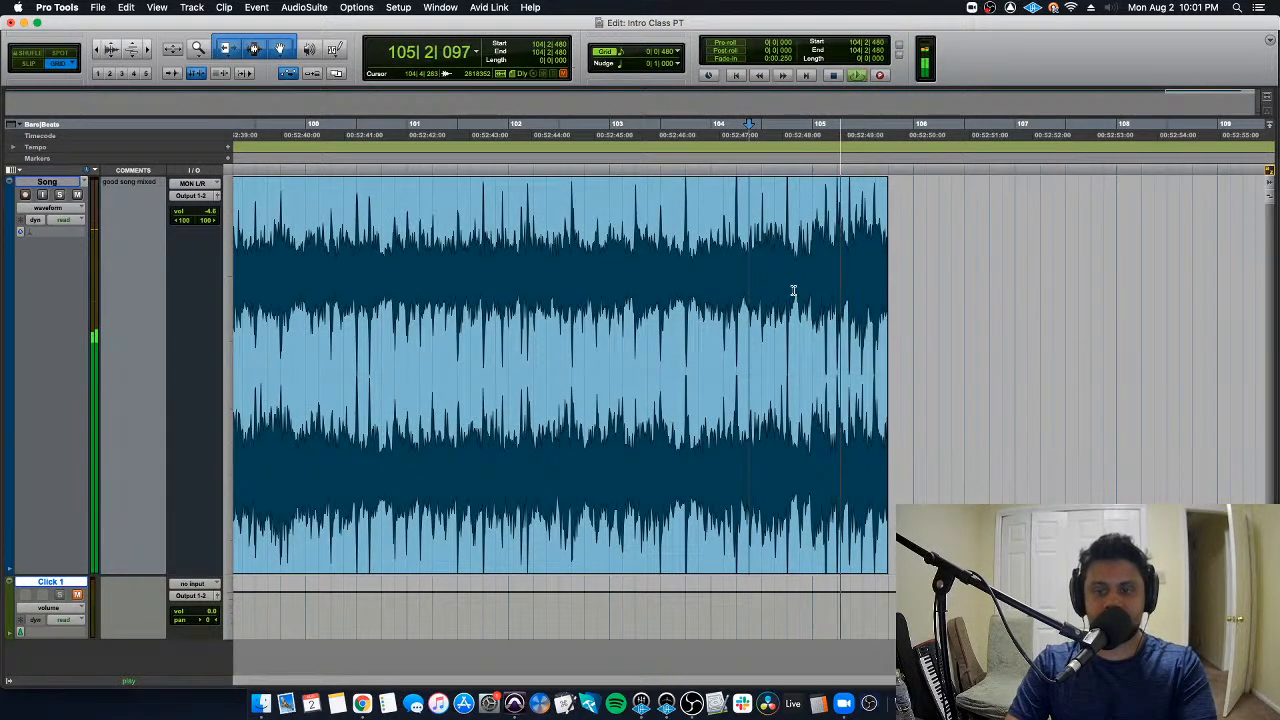
pyautogui.press('space')
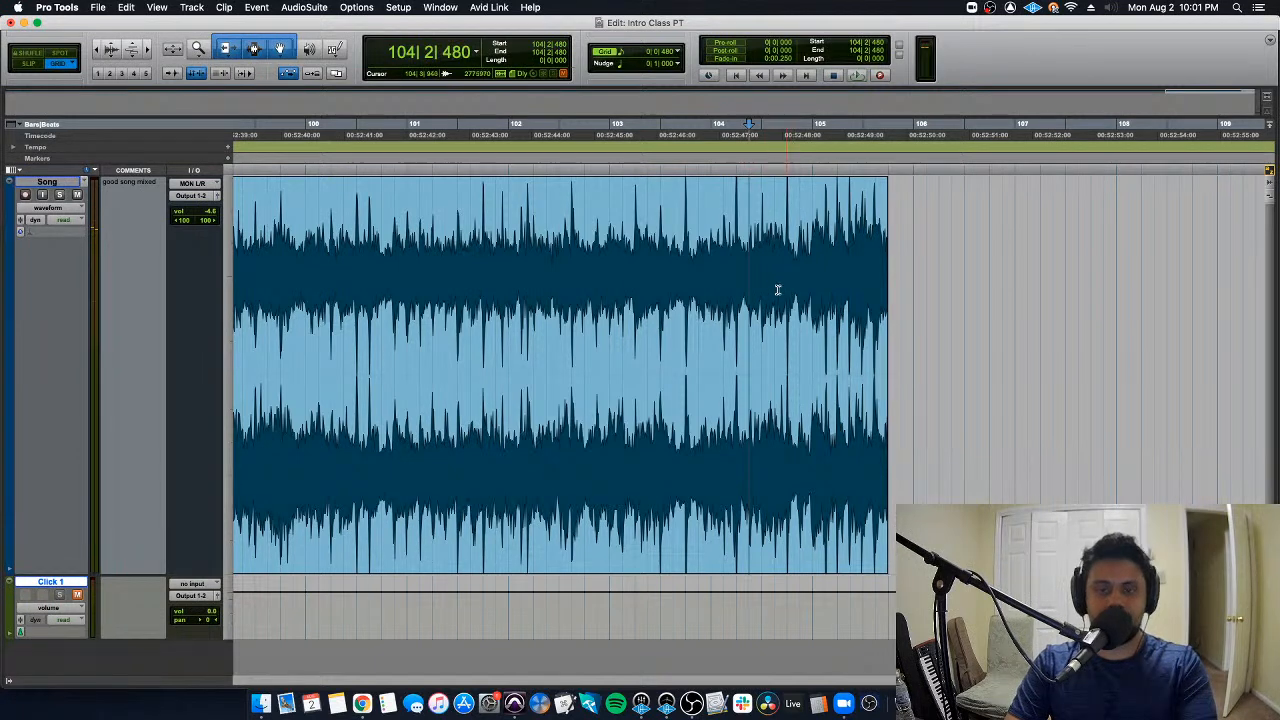
# - Add a fade-out from about bar 101 to the clip's end and play it from 99|4|000
pyautogui.press('super+bracketleft')
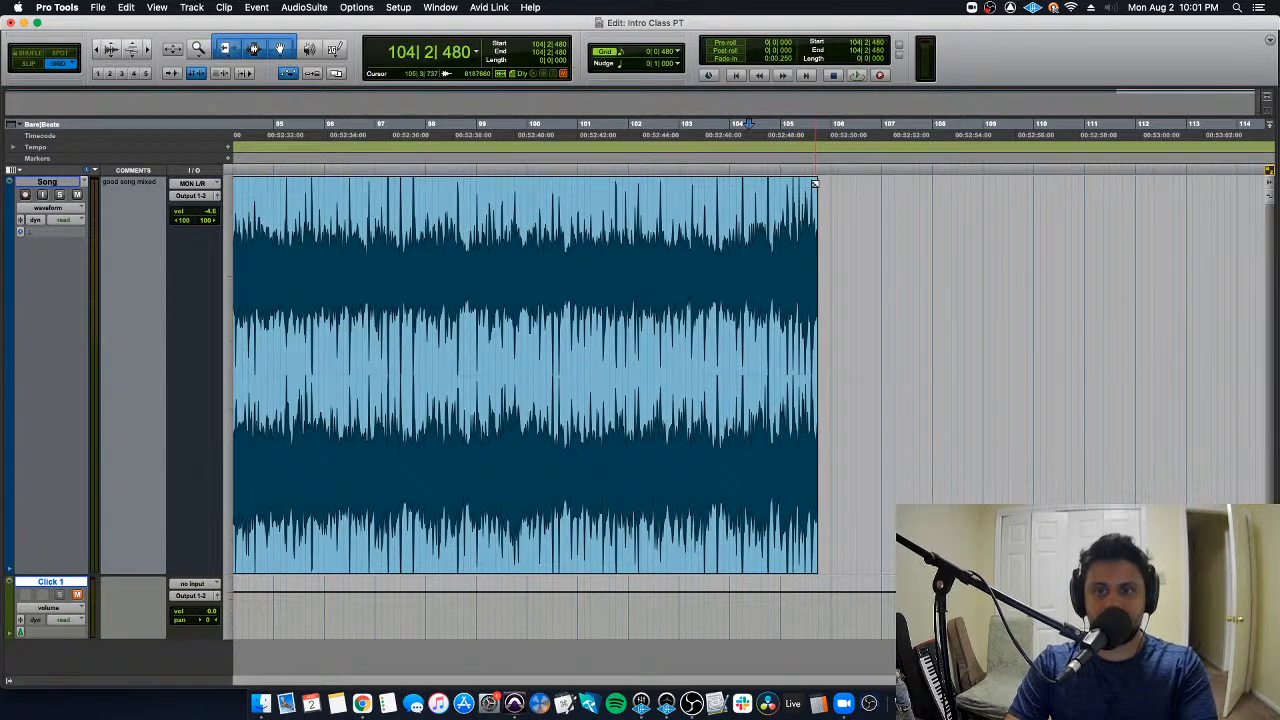
pyautogui.click(815, 183)
pyautogui.moveTo(815, 183); pyautogui.dragTo(577, 188)
pyautogui.click(512, 187)
pyautogui.press('space')
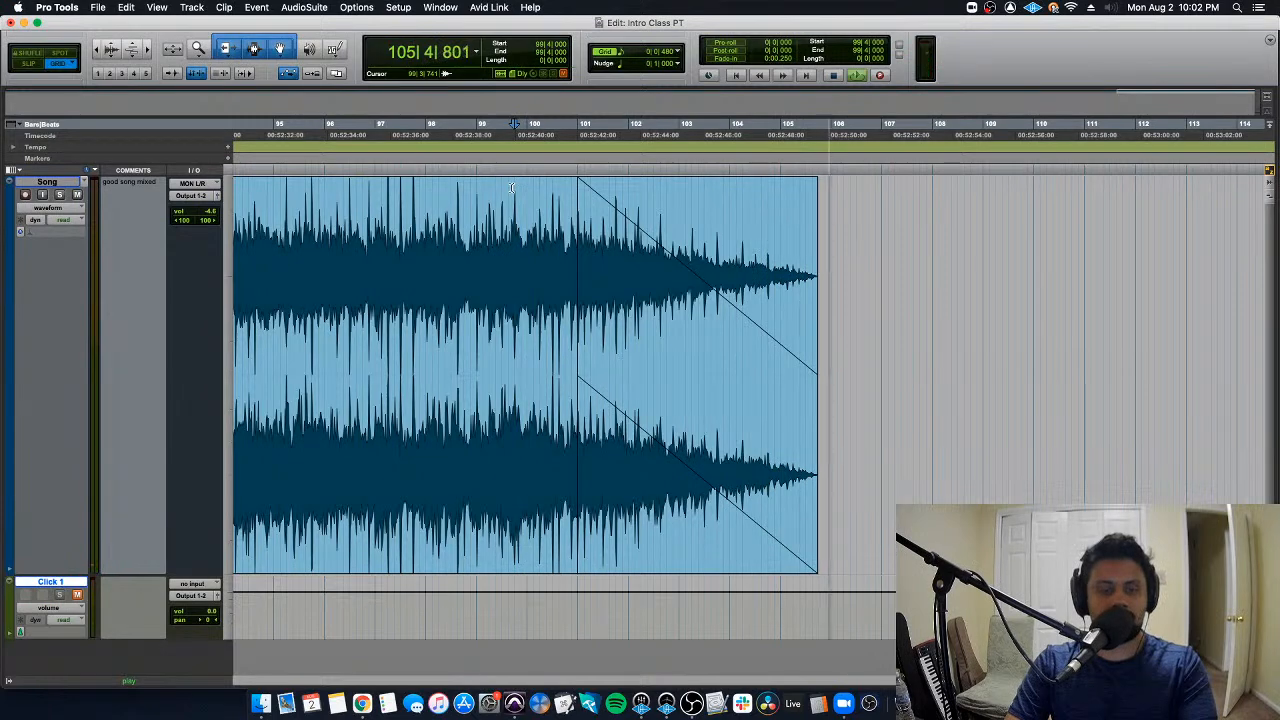
pyautogui.press('space')
# - Undo the fade-out and both end trims to restore the full song clip
pyautogui.press('super+bracketleft')
pyautogui.press('Return')
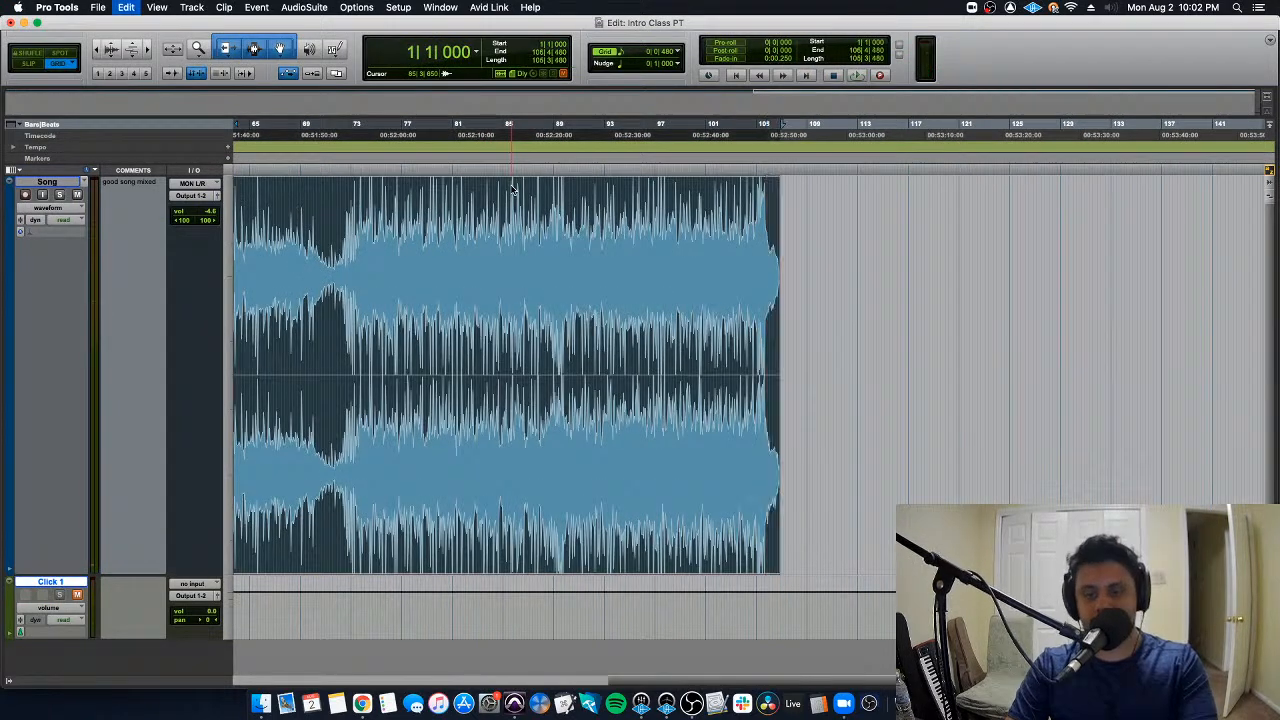
pyautogui.press('super+bracketleft')
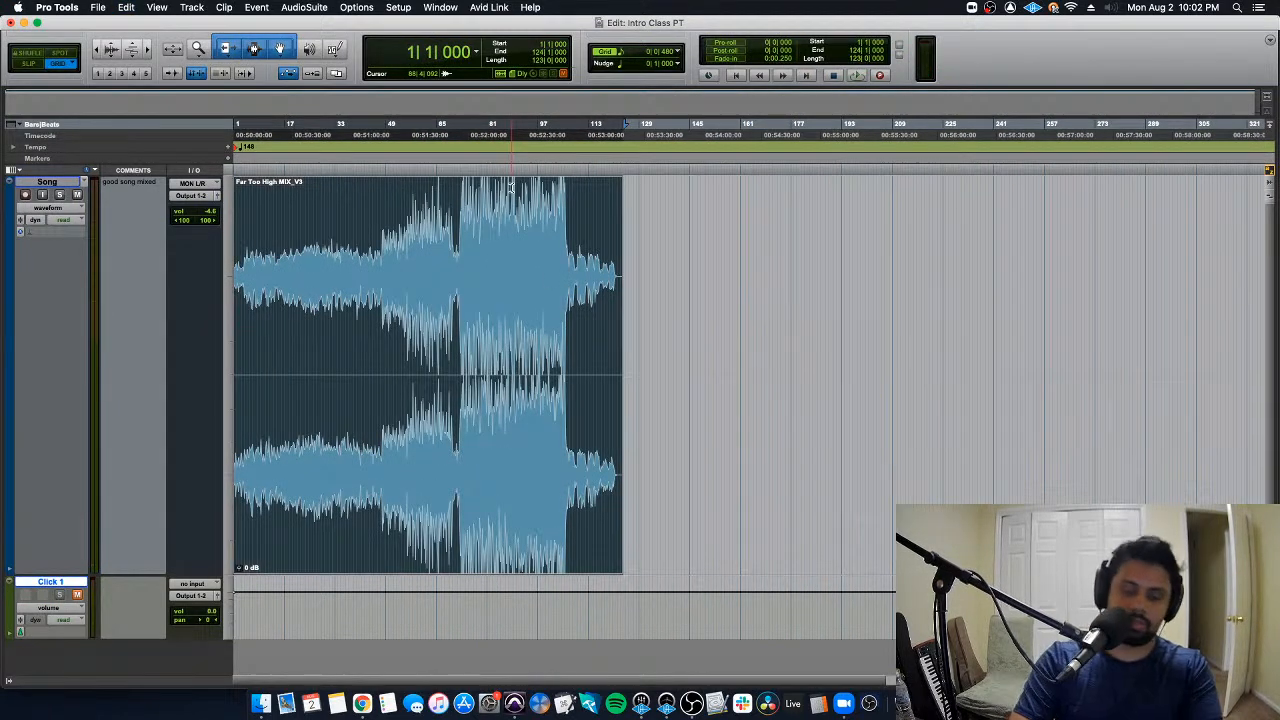
pyautogui.doubleClick(511, 188)
# - Add a fade-in from 1|1|000 to 18|1|000 and a fade-out from 86|3|000 to 124|1|000 on the song clip
pyautogui.press('super+bracketright')
pyautogui.press('super+bracketright')
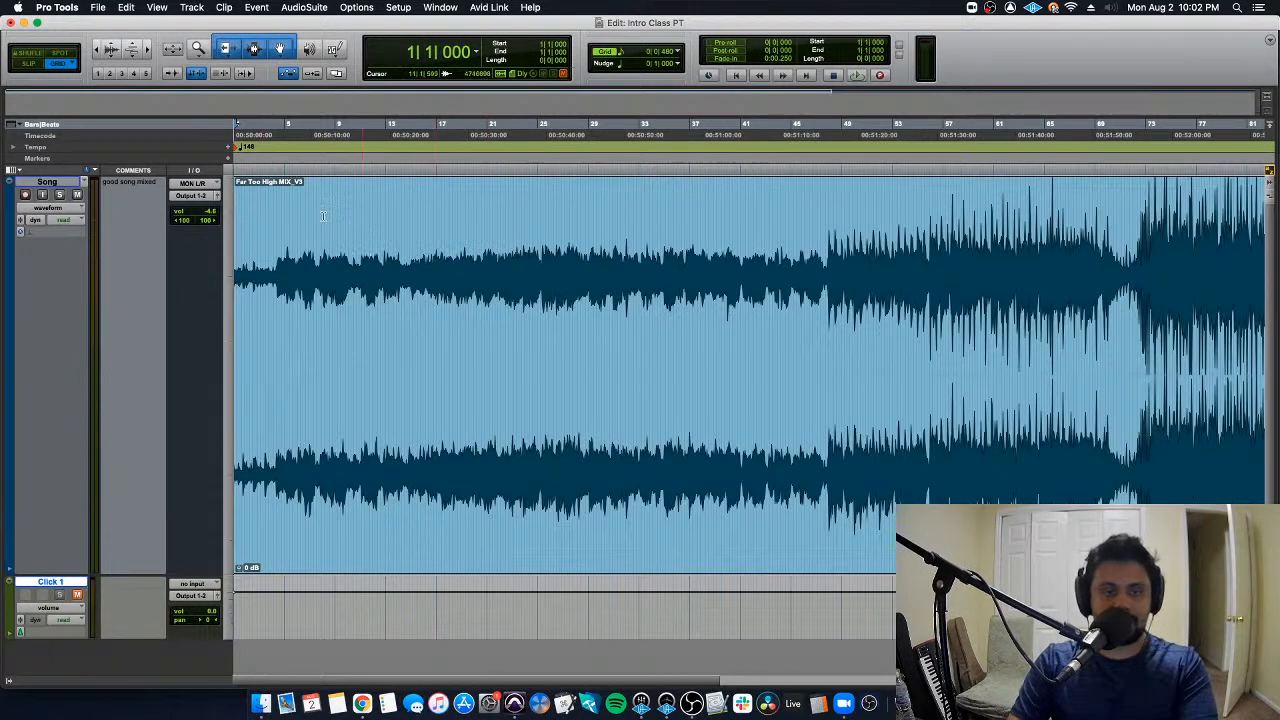
pyautogui.moveTo(238, 188); pyautogui.dragTo(425, 195)
pyautogui.press('super+bracketleft')
pyautogui.press('super+bracketleft')
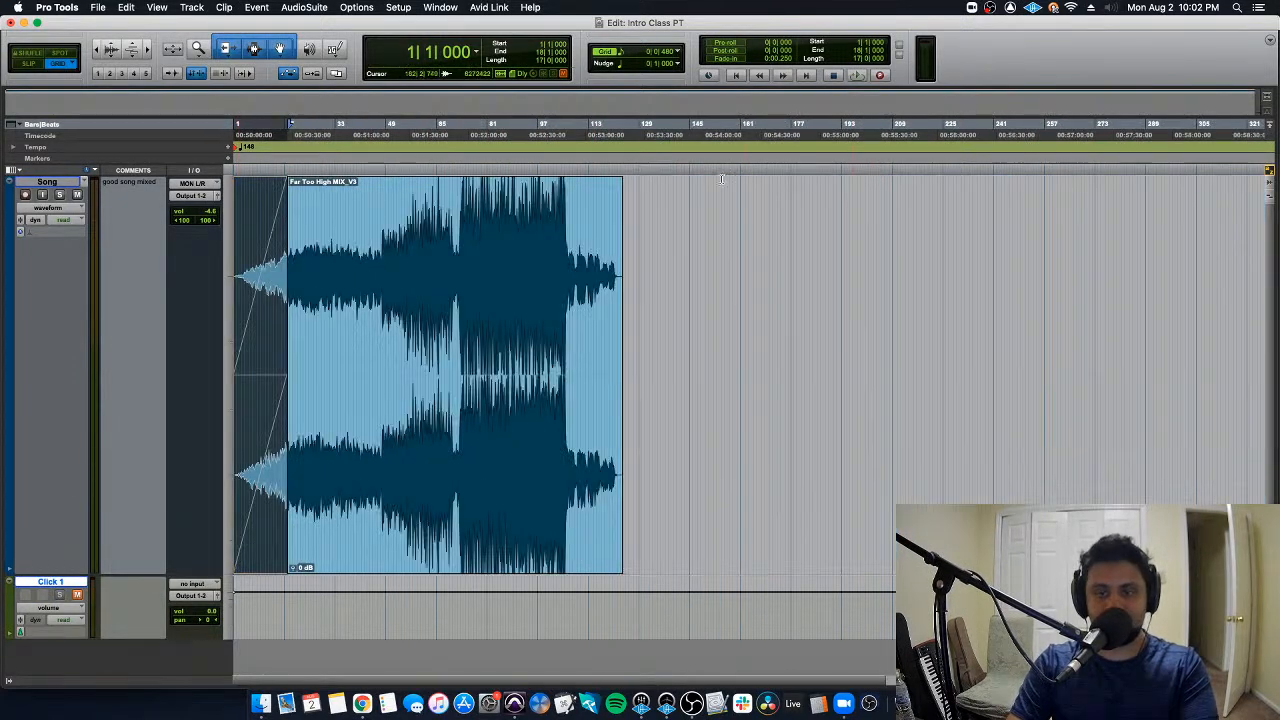
pyautogui.moveTo(618, 182); pyautogui.dragTo(508, 219)
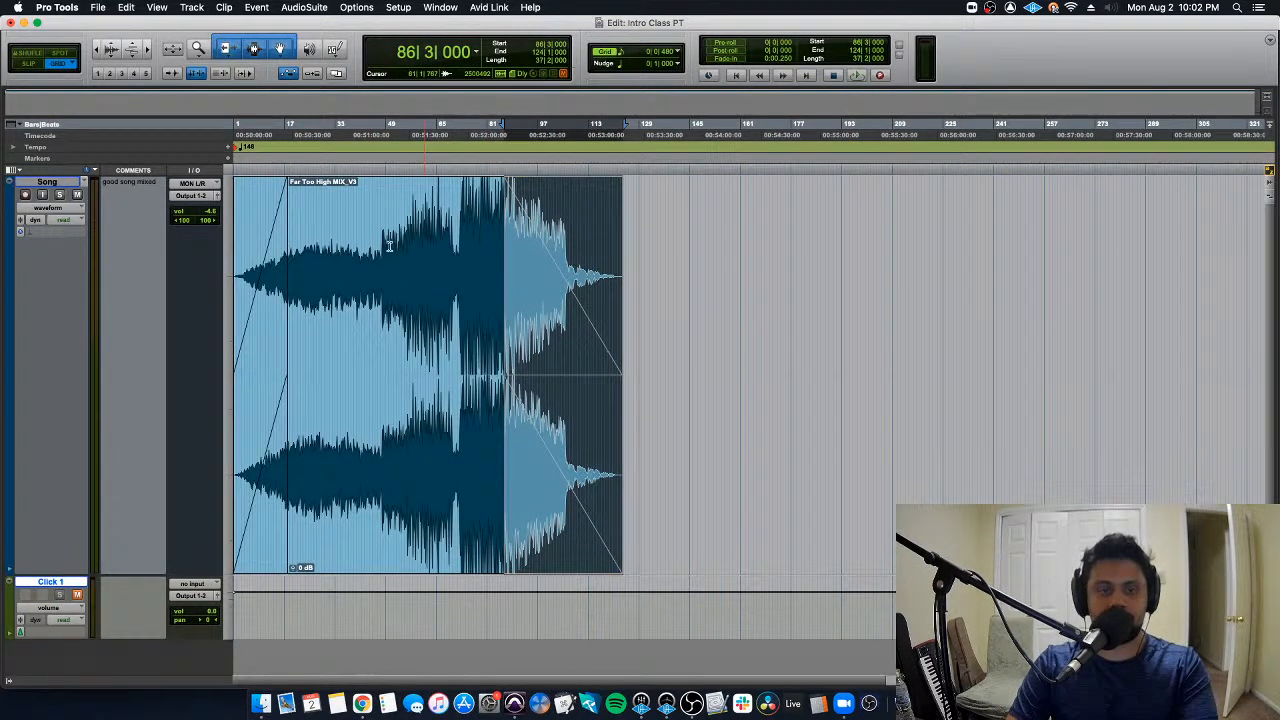
pyautogui.click(378, 217)
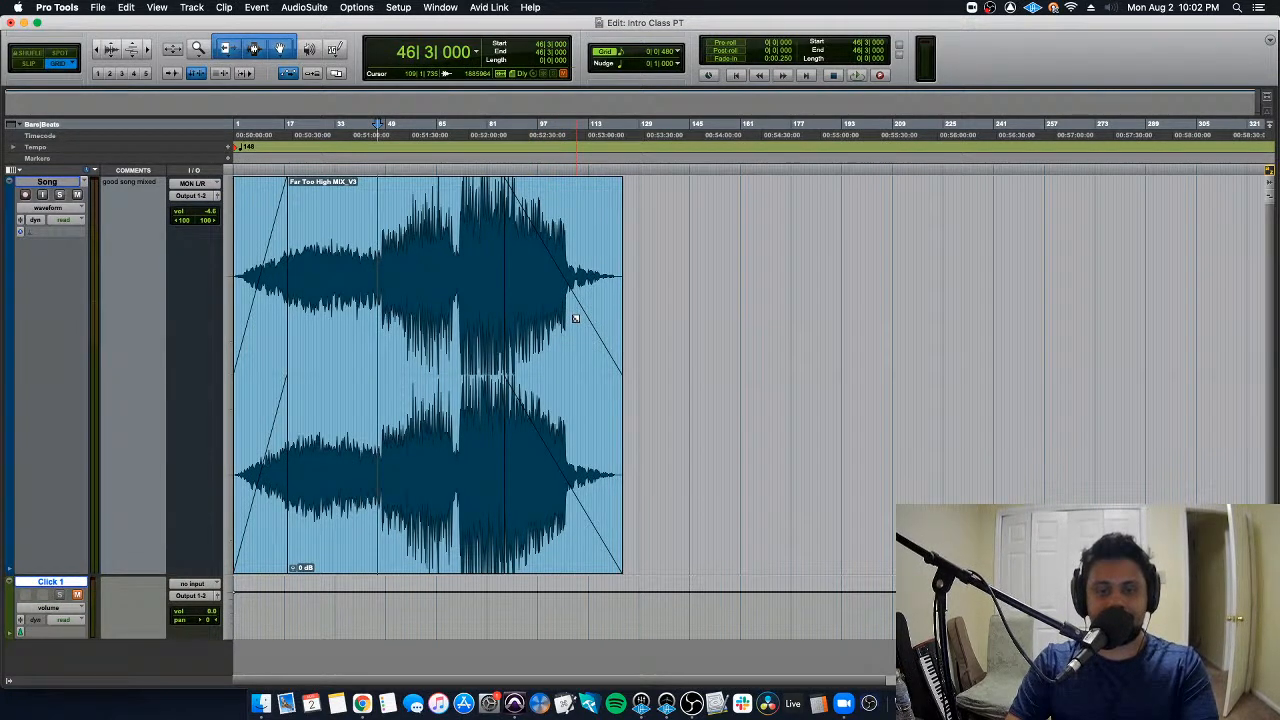
# - Bend the fade-out into a concave curve that drops quickly and play from 86|3|000
pyautogui.moveTo(575, 318); pyautogui.dragTo(490, 266)
pyautogui.click(488, 251)
pyautogui.press('space')
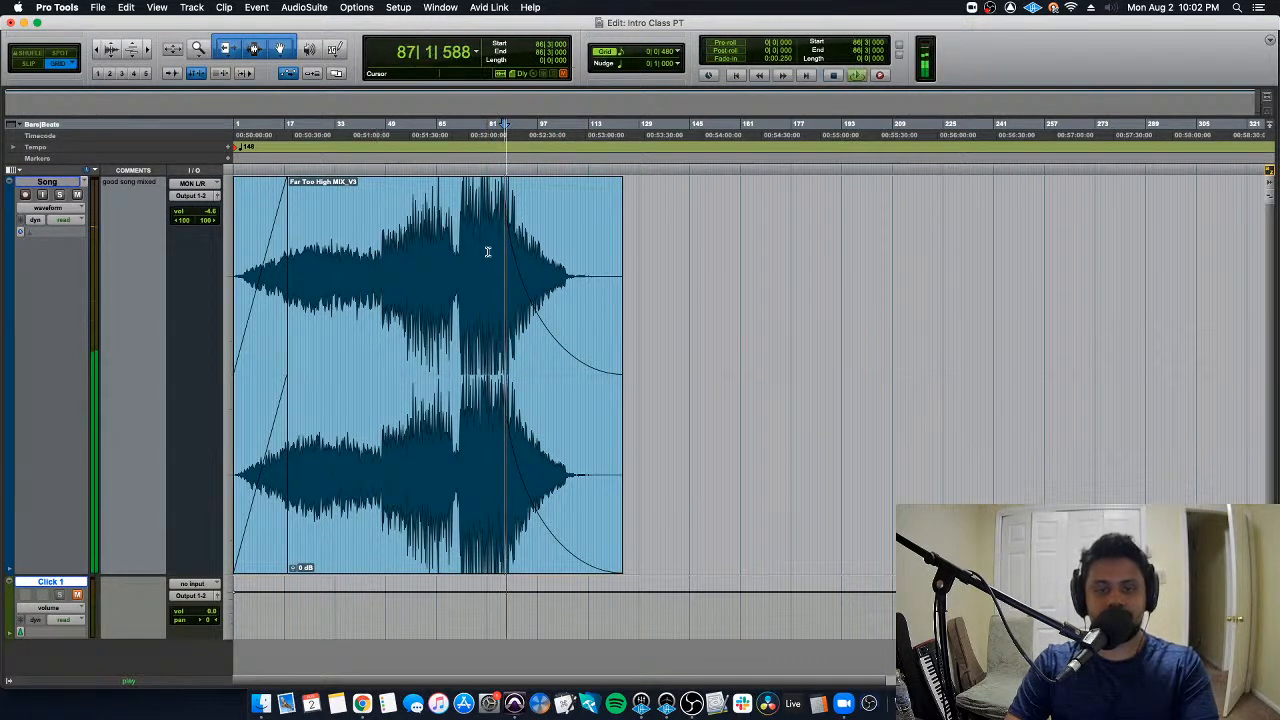
# - Trim the faded clip's end in to 104|4|000 and reshape the fade-out into a convex curve that drops late
pyautogui.moveTo(621, 257); pyautogui.dragTo(562, 256)
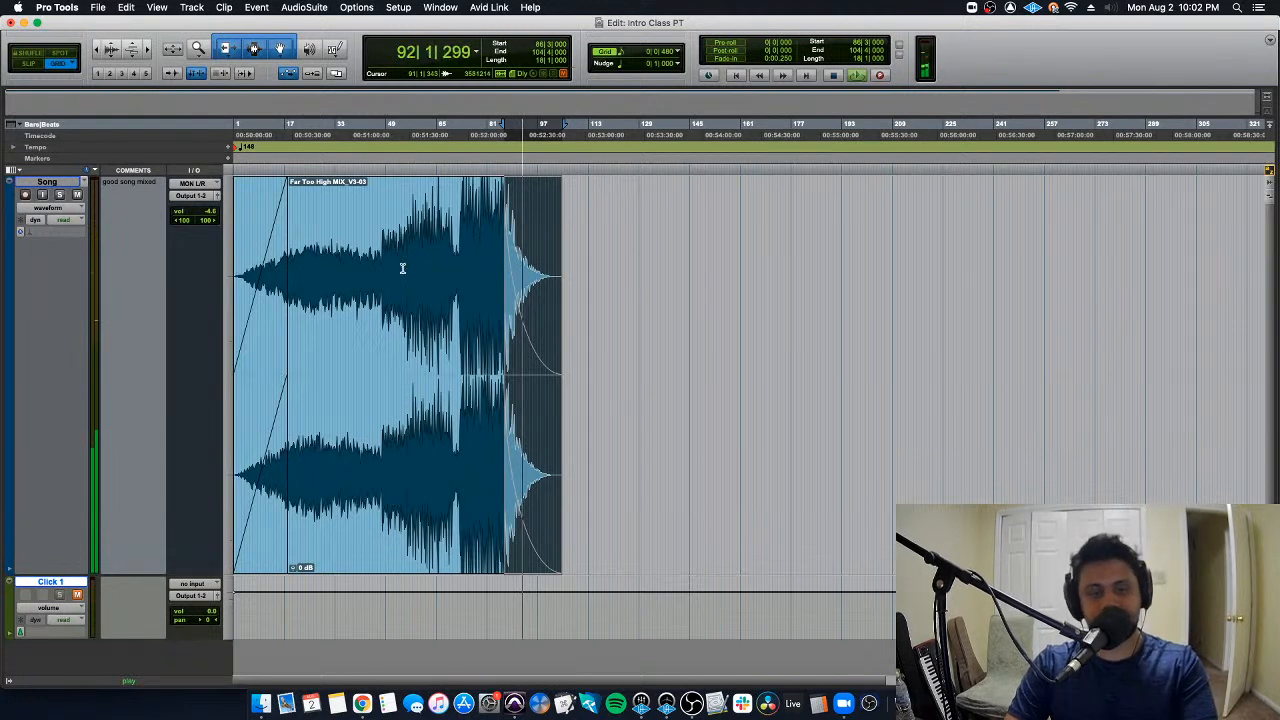
pyautogui.press('space')
pyautogui.hotkey('ctrl', 'f')
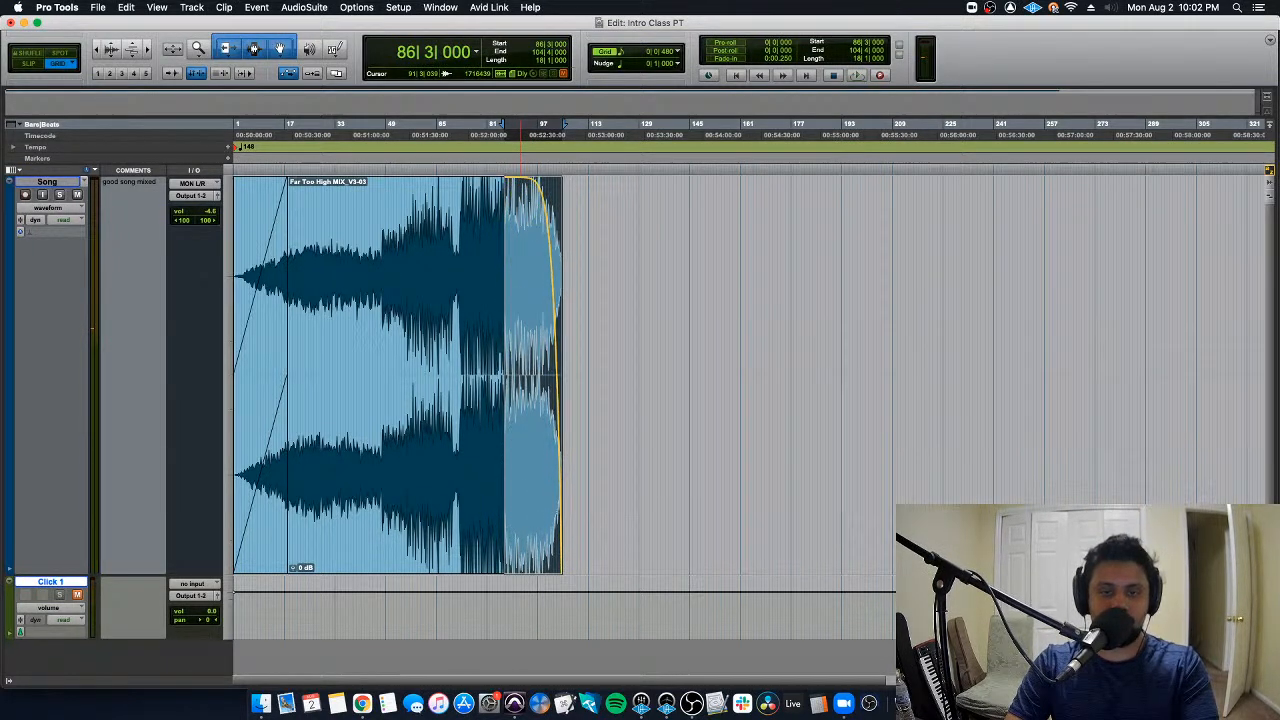
pyautogui.click(472, 214)
pyautogui.press('Tab')
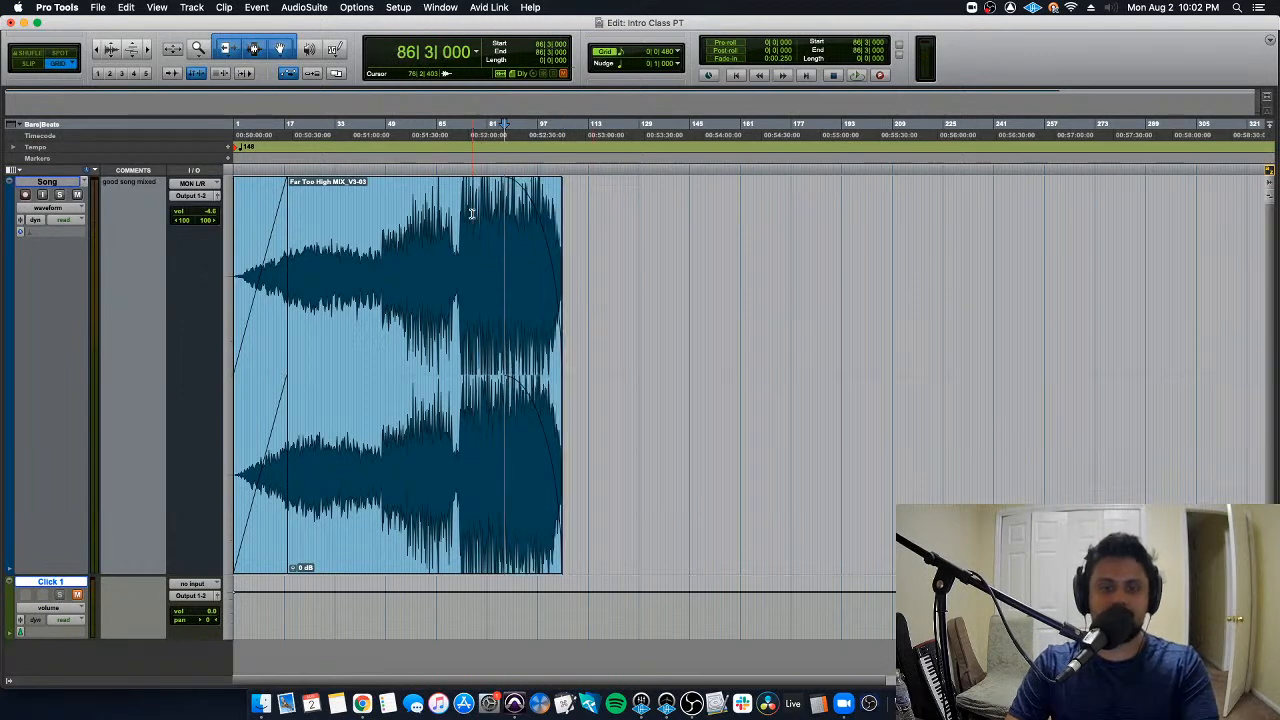
# - Undo the end trim and the fade-out curve changes, and place the edit cursor at 60|2|480
pyautogui.press('super+z')
pyautogui.press('super+z')
pyautogui.press('super+z')
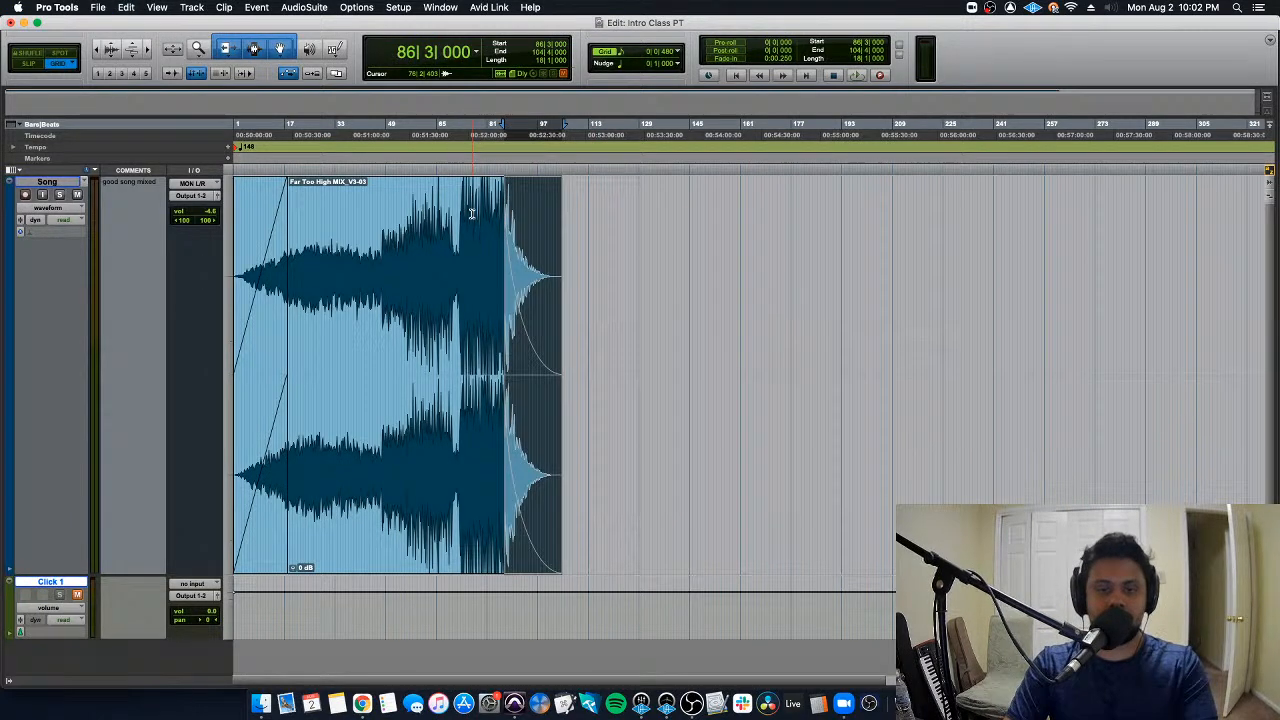
pyautogui.click(422, 212)
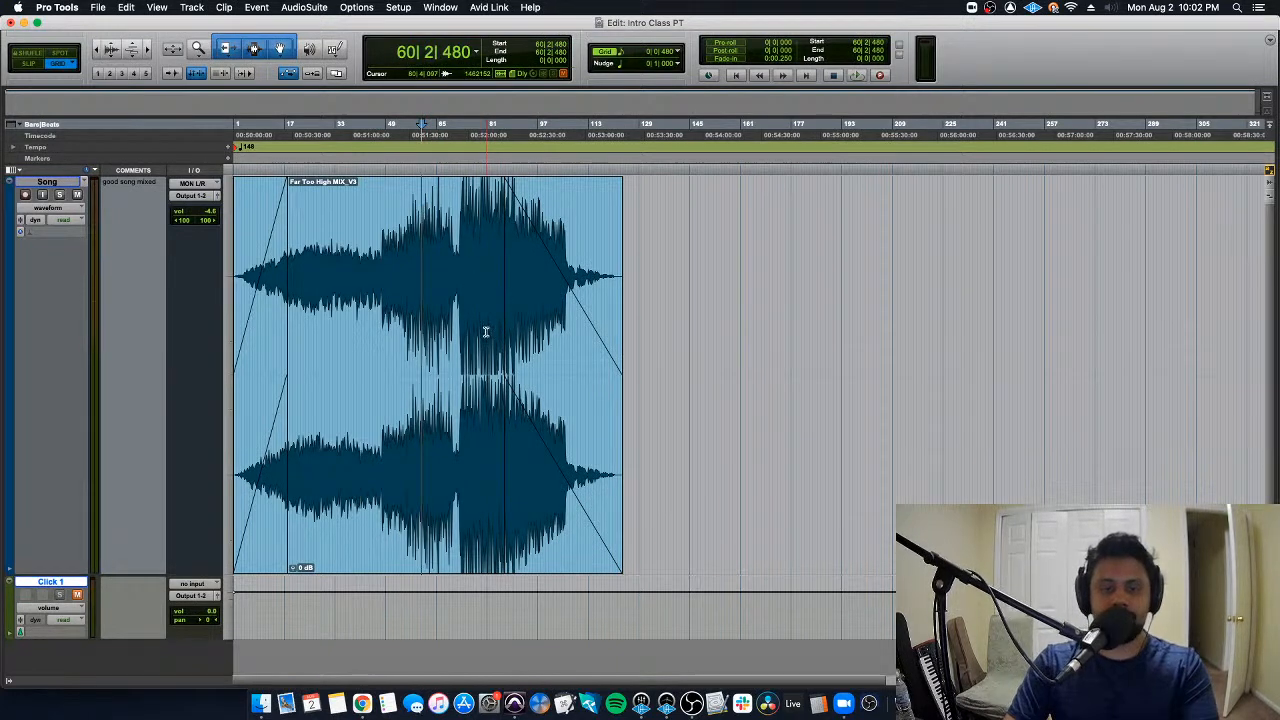
# - Select the fade-out at the clip's end, delete it, and undo the deletion
pyautogui.click(541, 512)
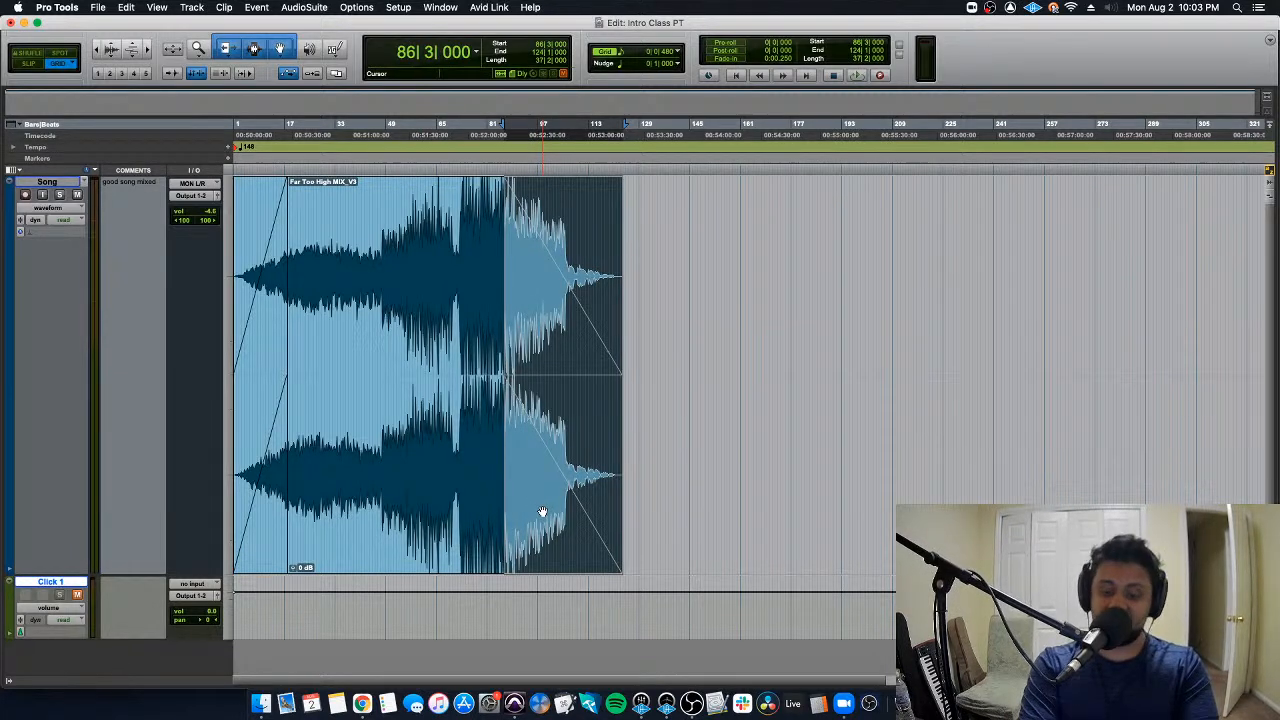
pyautogui.press('Delete')
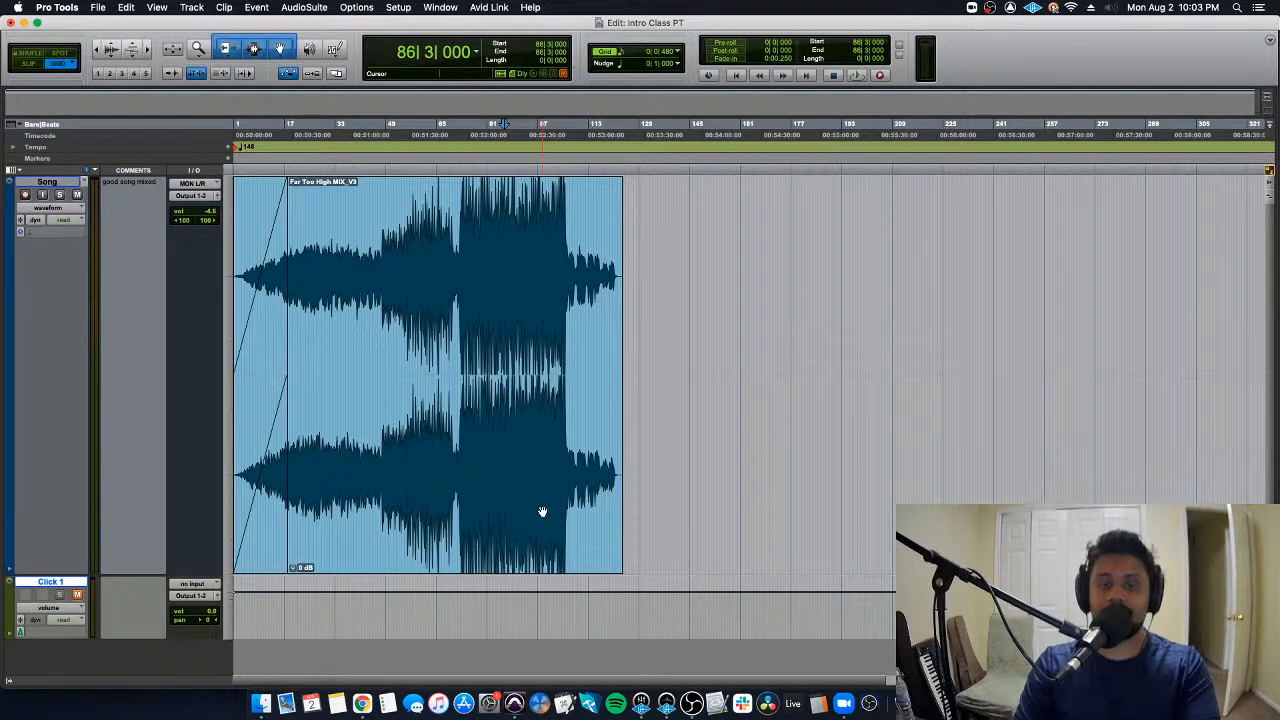
pyautogui.press('super+z')
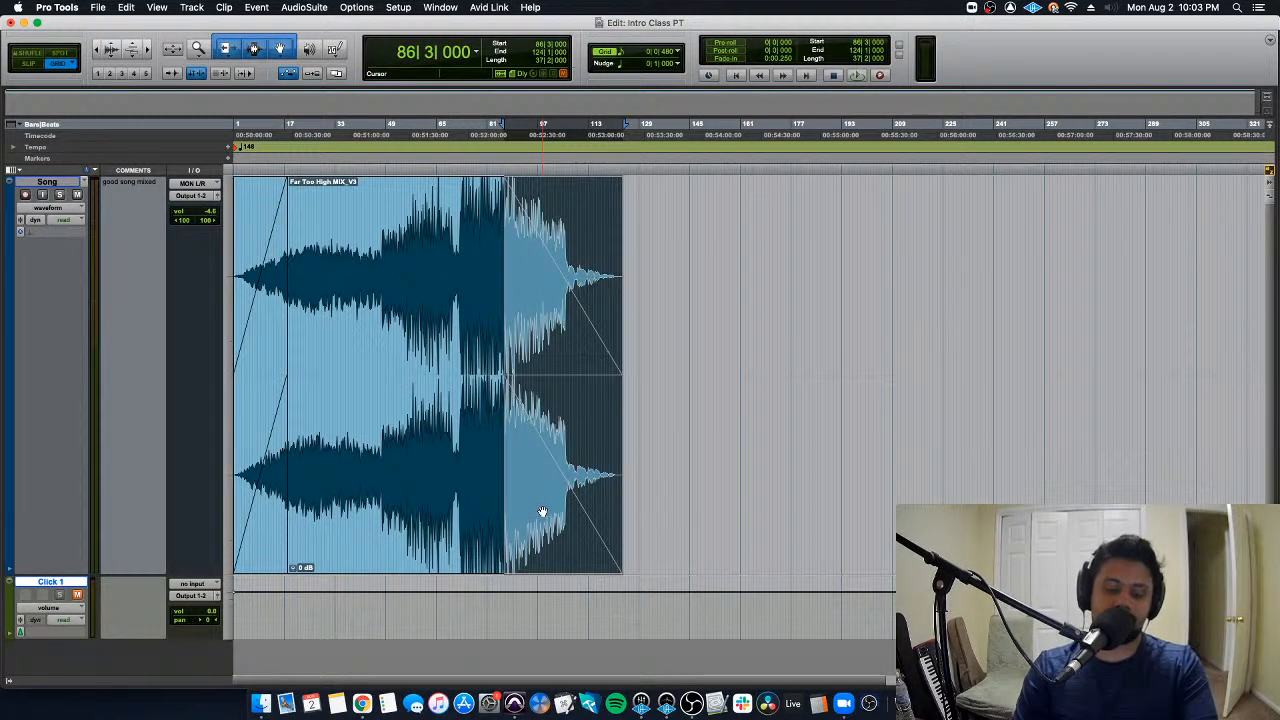
# - Open the Fade Out settings, compare the Equal Power and Equal Gain slopes, and cancel without applying
pyautogui.press('super+f')
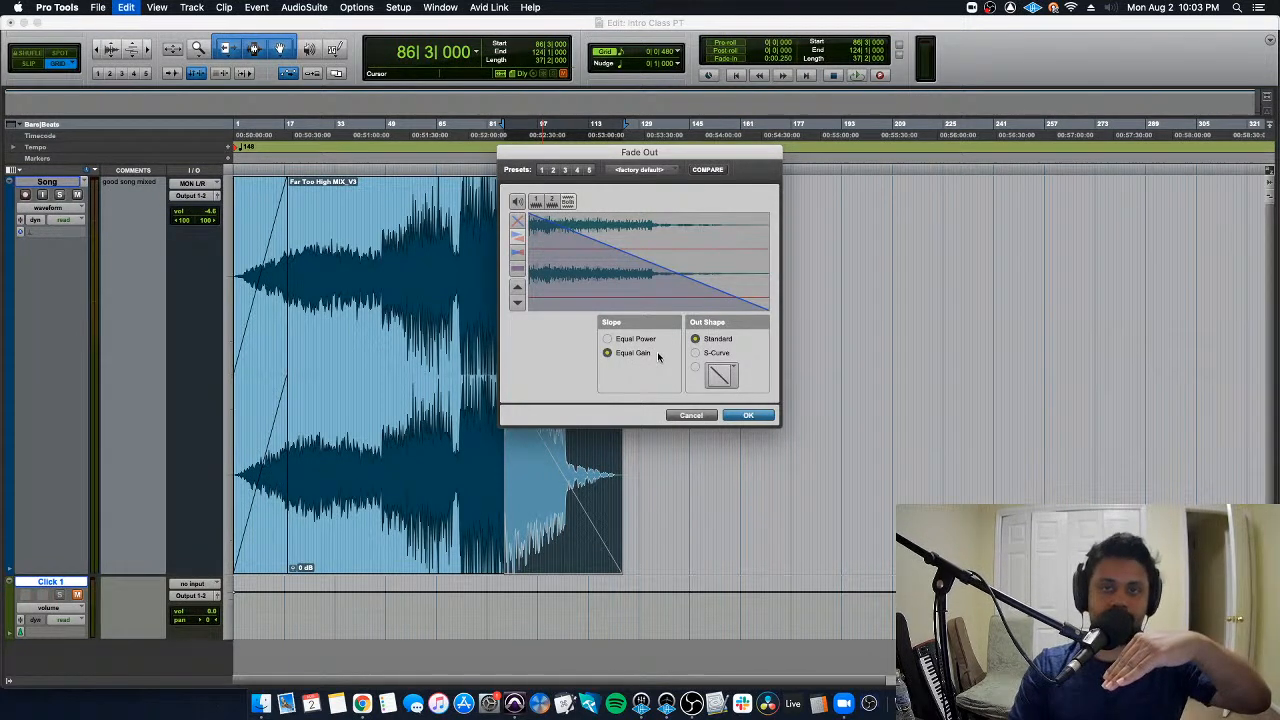
pyautogui.click(634, 339)
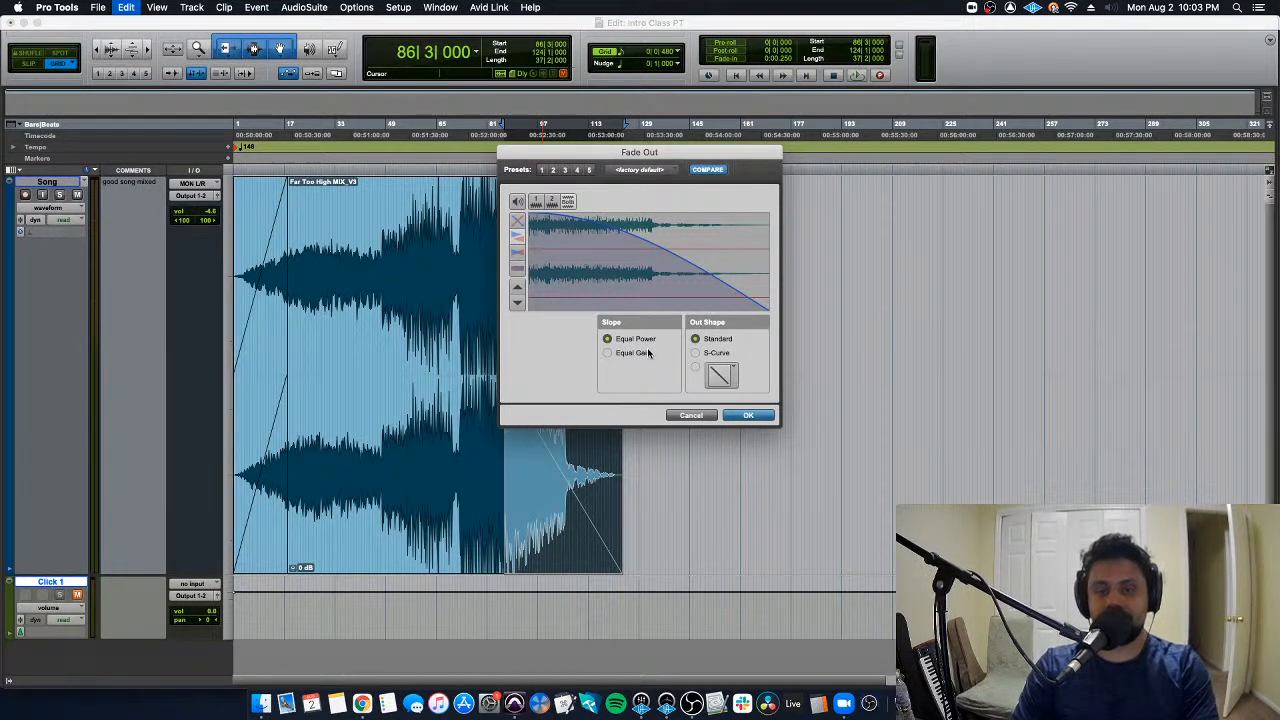
pyautogui.click(648, 353)
pyautogui.click(704, 414)
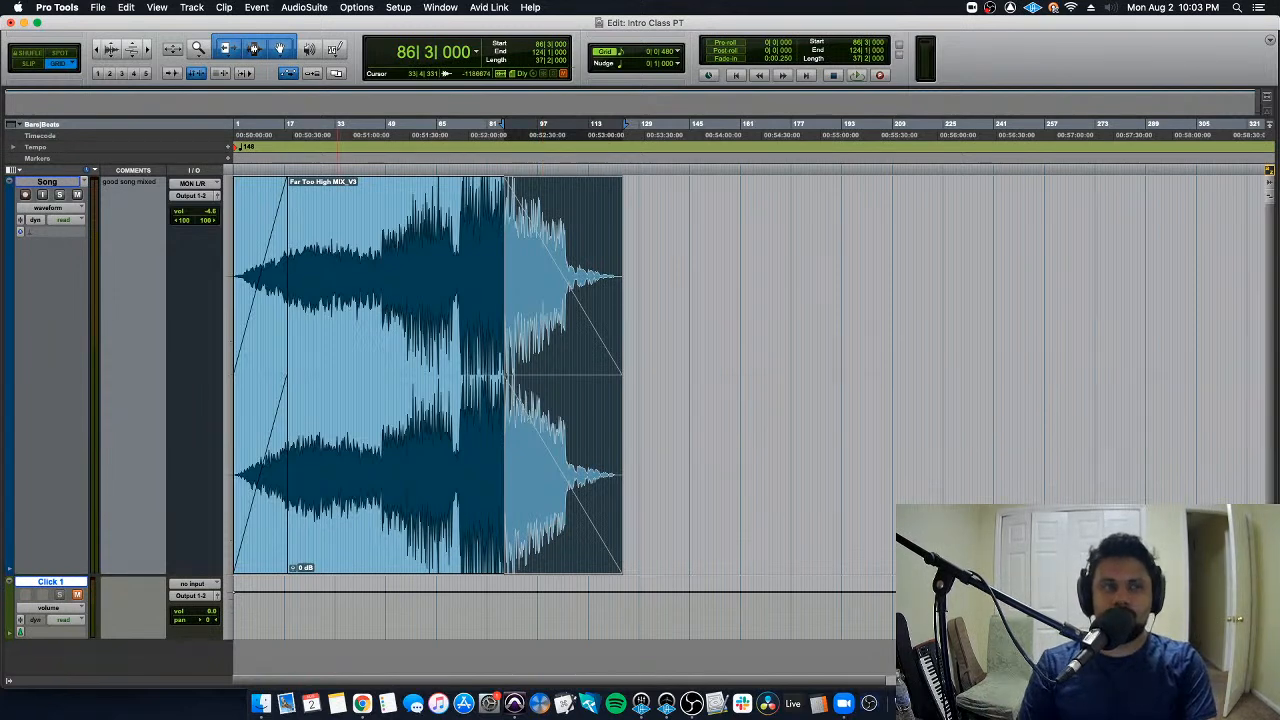
pyautogui.press('super+Tab')
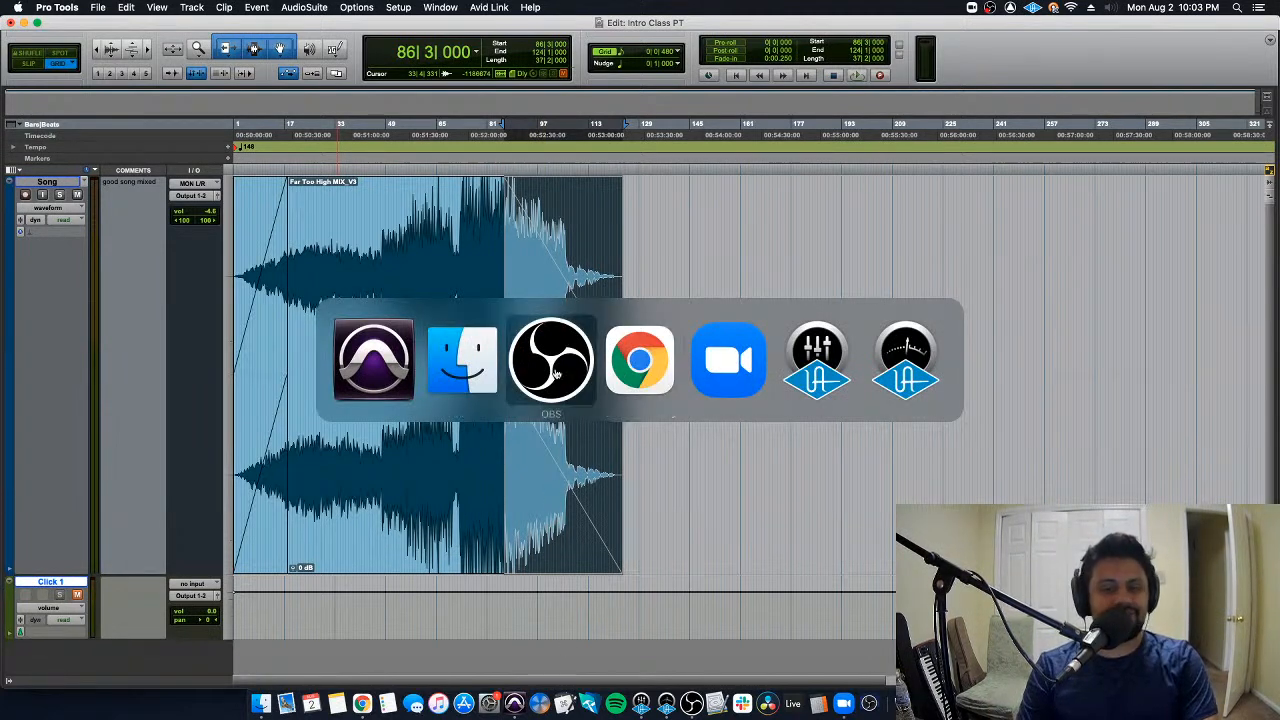
pyautogui.press('super+Tab')
pyautogui.press('super+Tab')
pyautogui.press('super+Tab')
pyautogui.press('super+Tab')
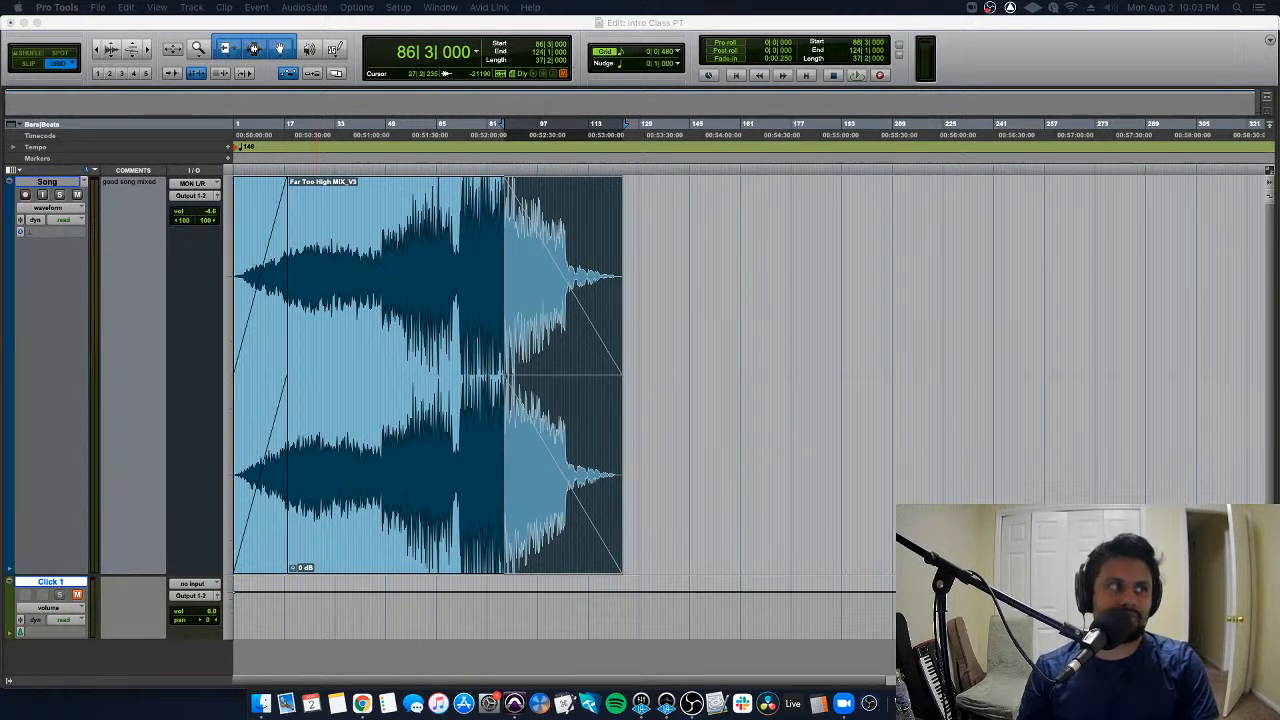
pyautogui.press('super+Tab')
pyautogui.press('Tab')
pyautogui.press('super+Tab')
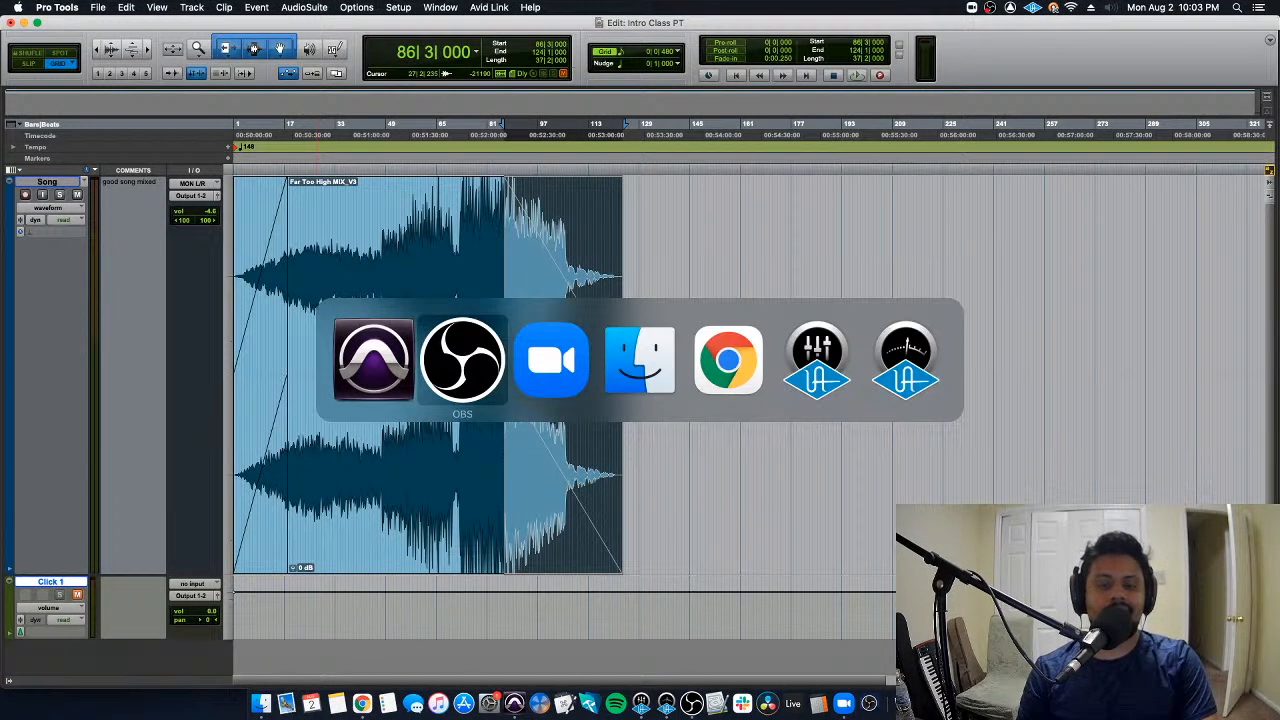
pyautogui.press('super+Tab')
pyautogui.press('super+Tab')
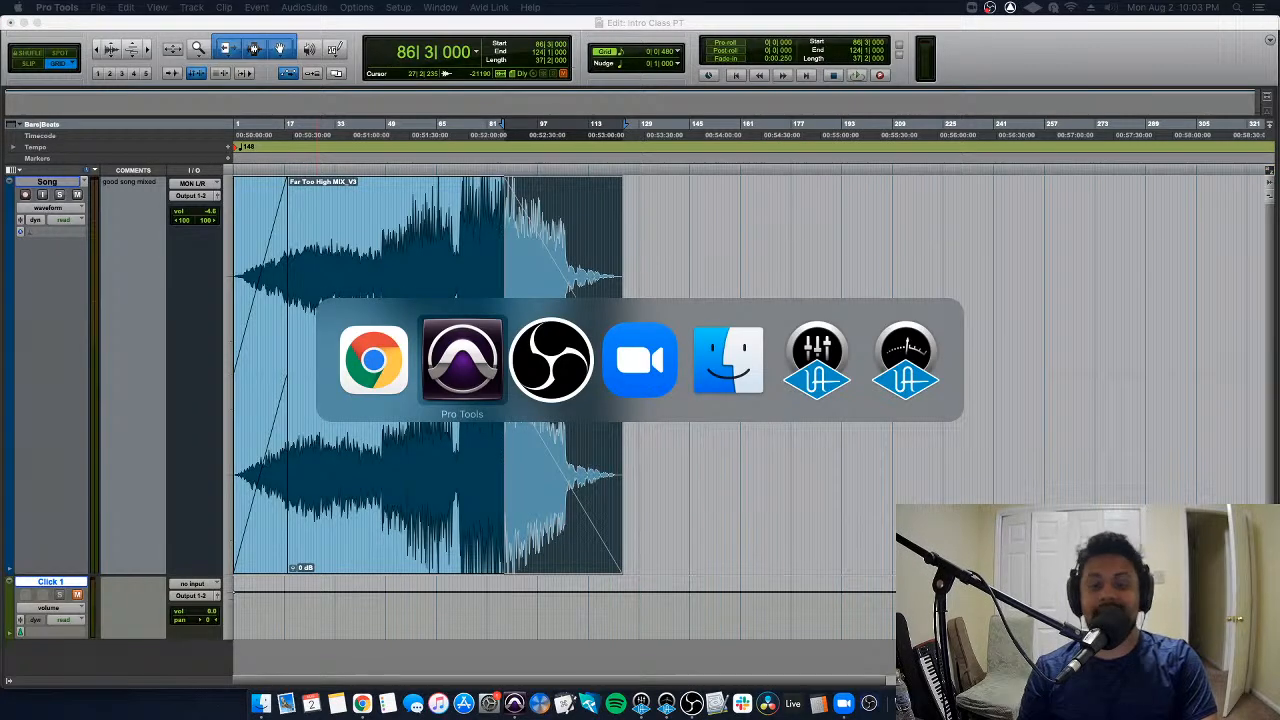
pyautogui.press('super+Tab')
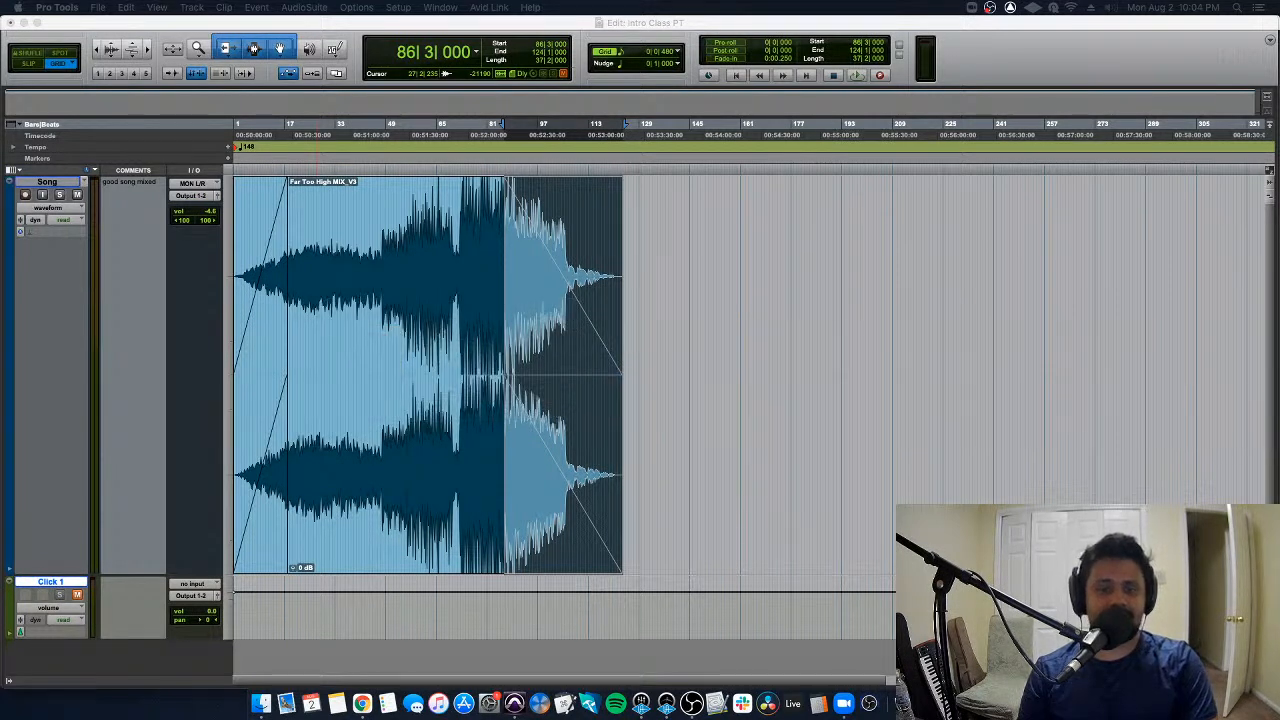
# - Return the edit cursor to the start of the session at 1|1|000
pyautogui.click(422, 223)
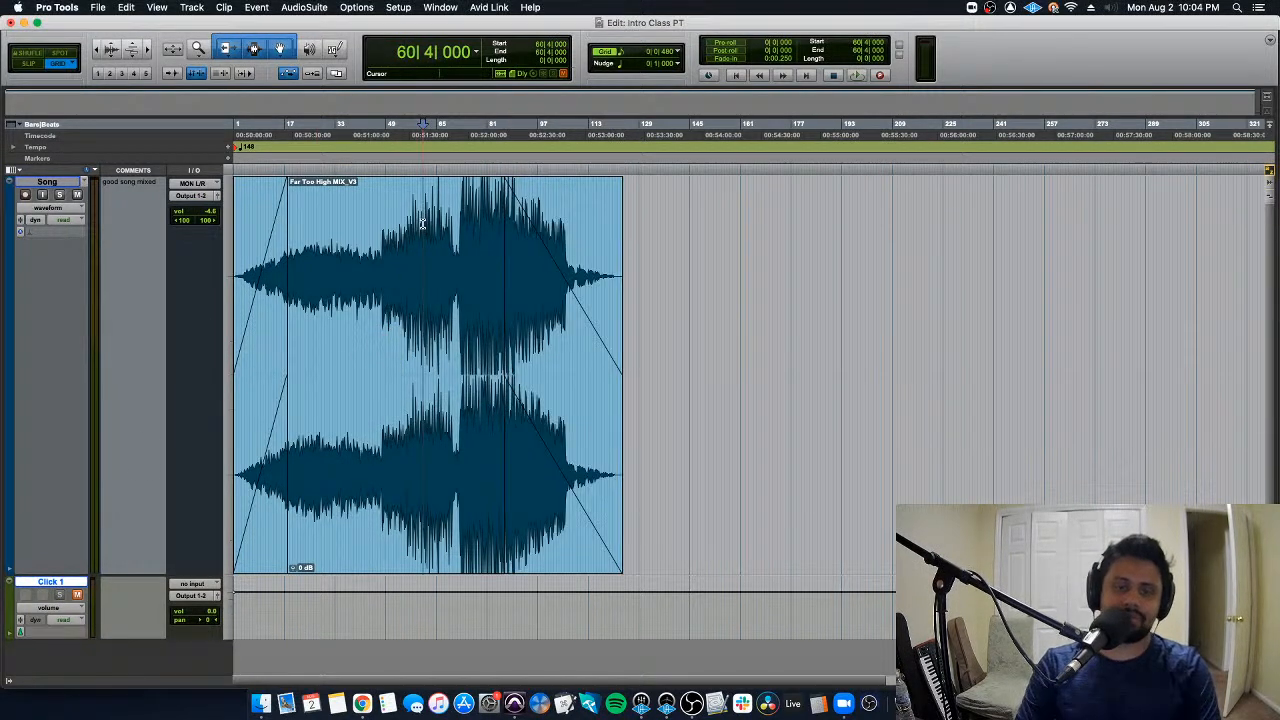
pyautogui.press('Return')
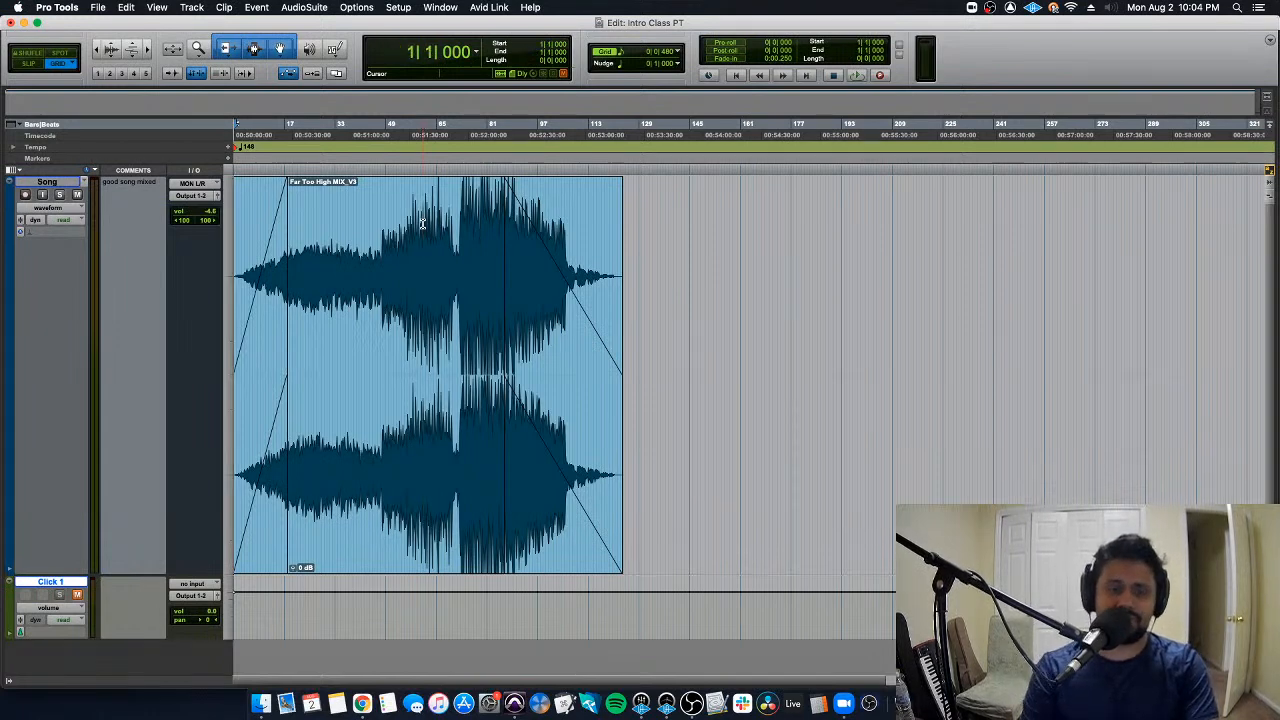
pyautogui.press('super+bracketright')
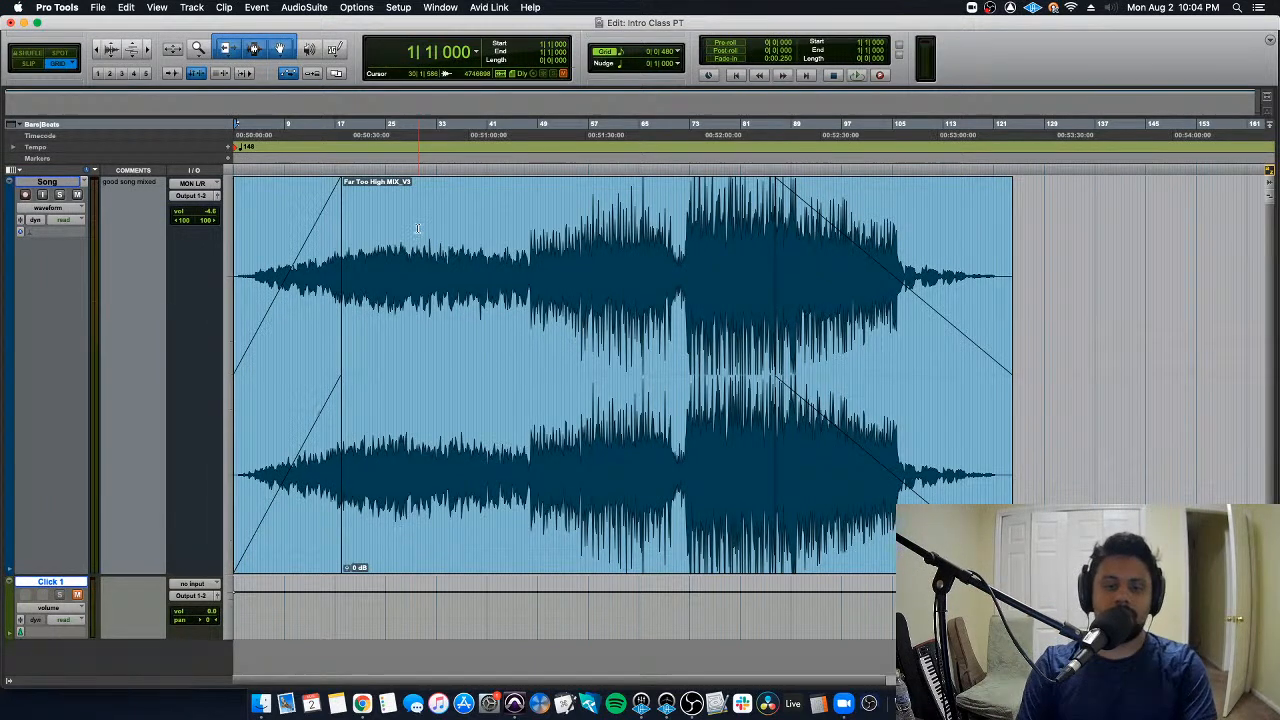
# - Apply an S-Curve shape with an Equal Power slope to the fade-in at the clip's start, and undo the change
pyautogui.click(297, 500)
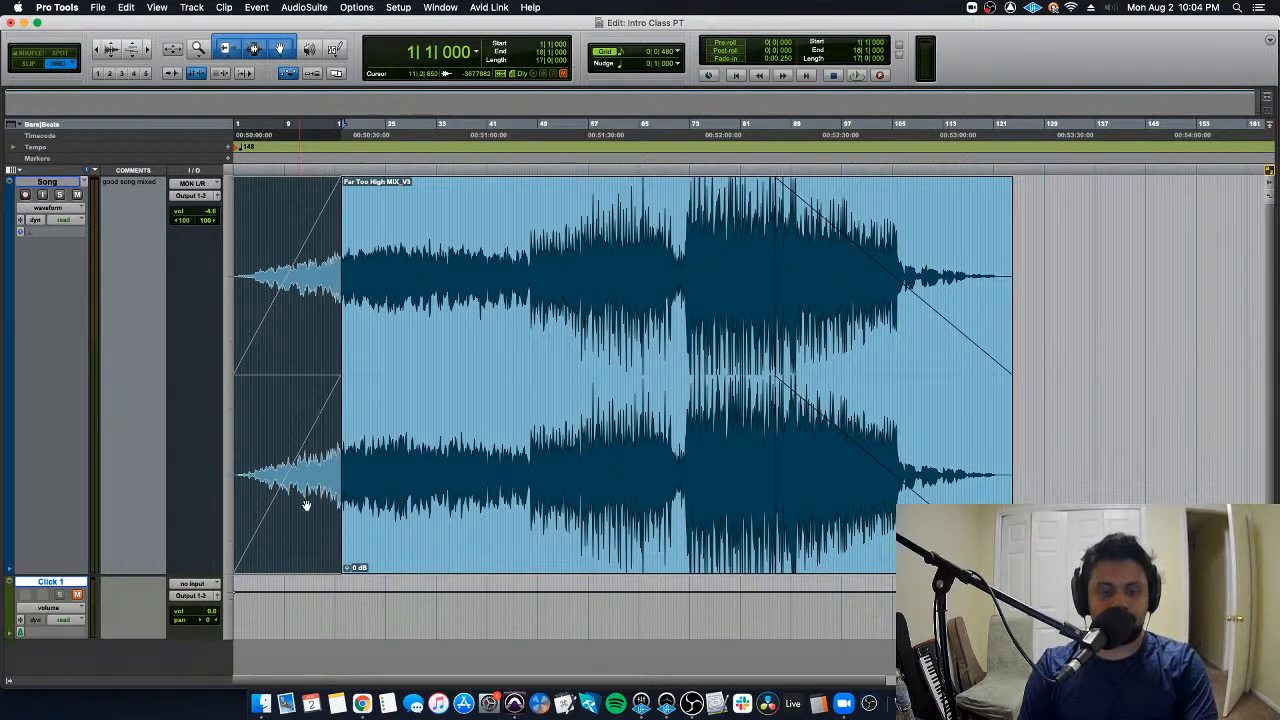
pyautogui.click(389, 323)
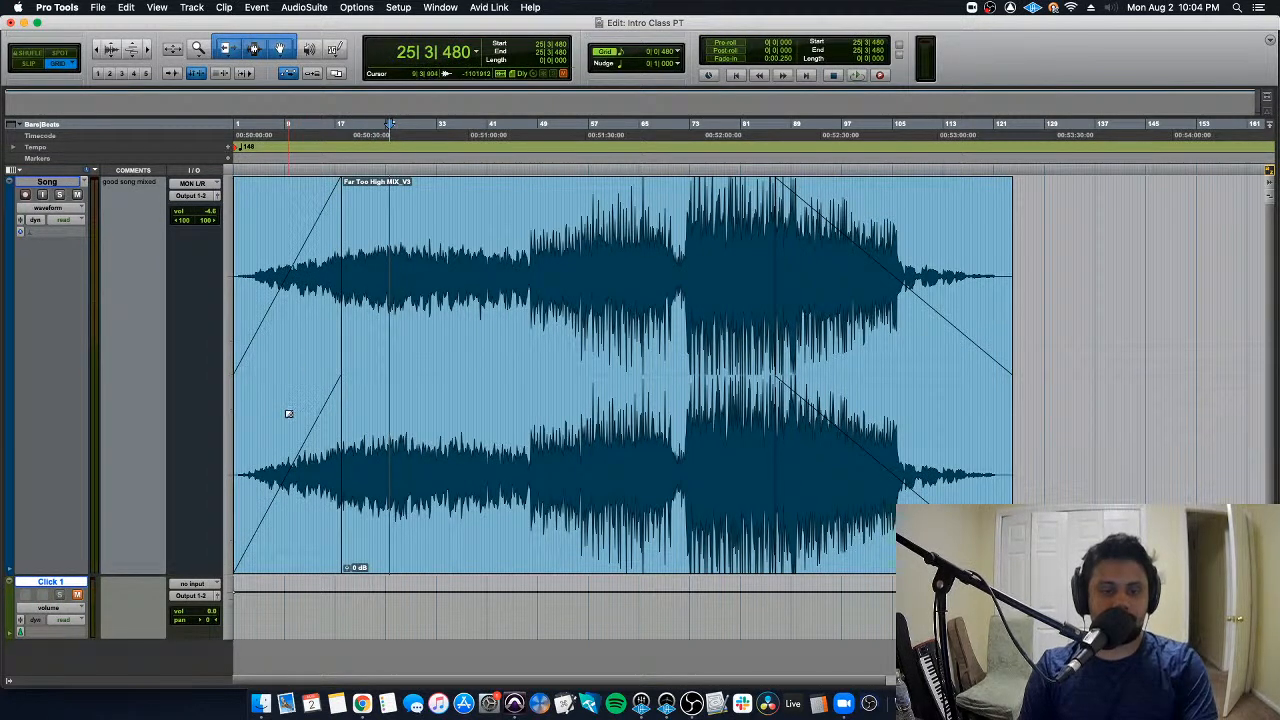
pyautogui.click(295, 485)
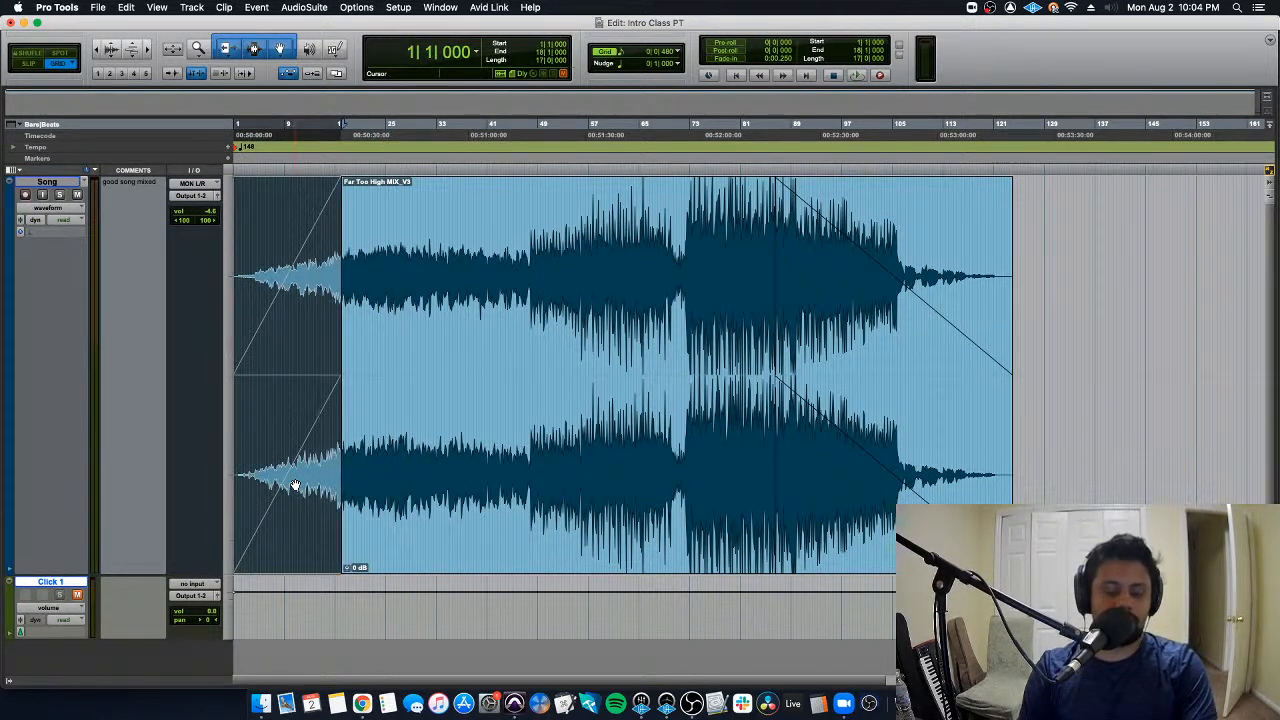
pyautogui.press('super+f')
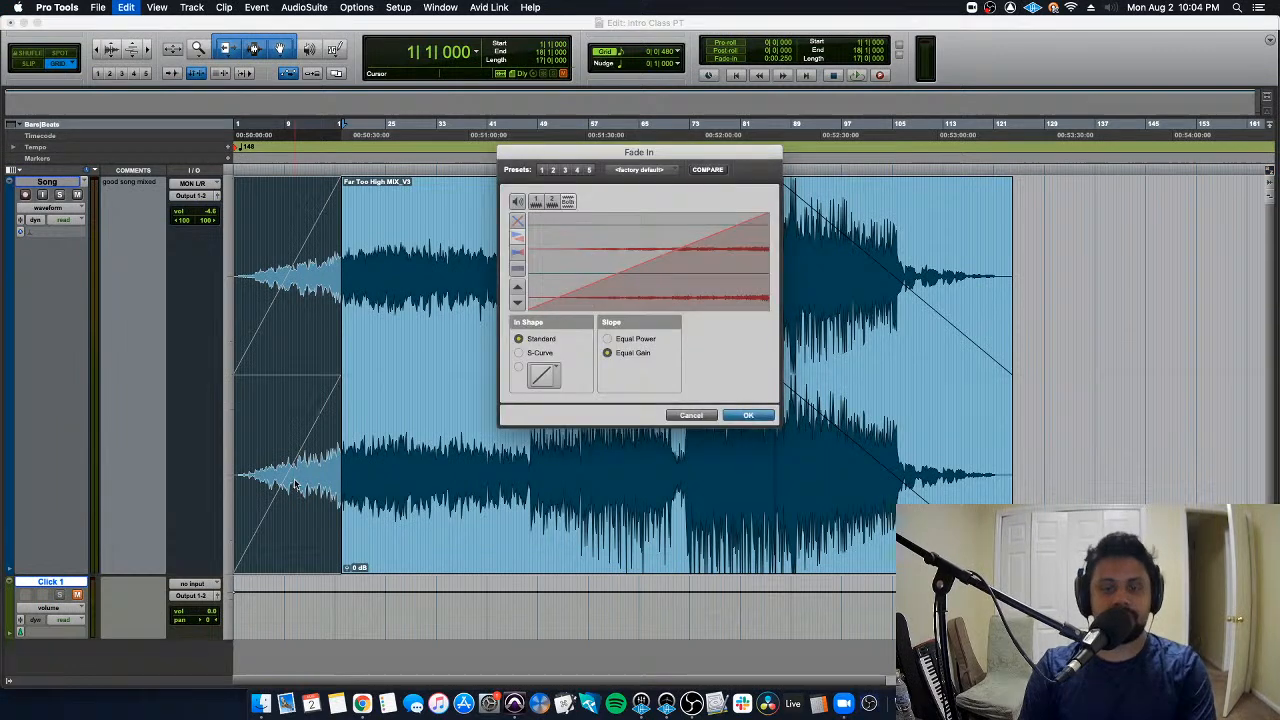
pyautogui.moveTo(646, 277); pyautogui.dragTo(681, 264)
pyautogui.click(655, 339)
pyautogui.click(528, 350)
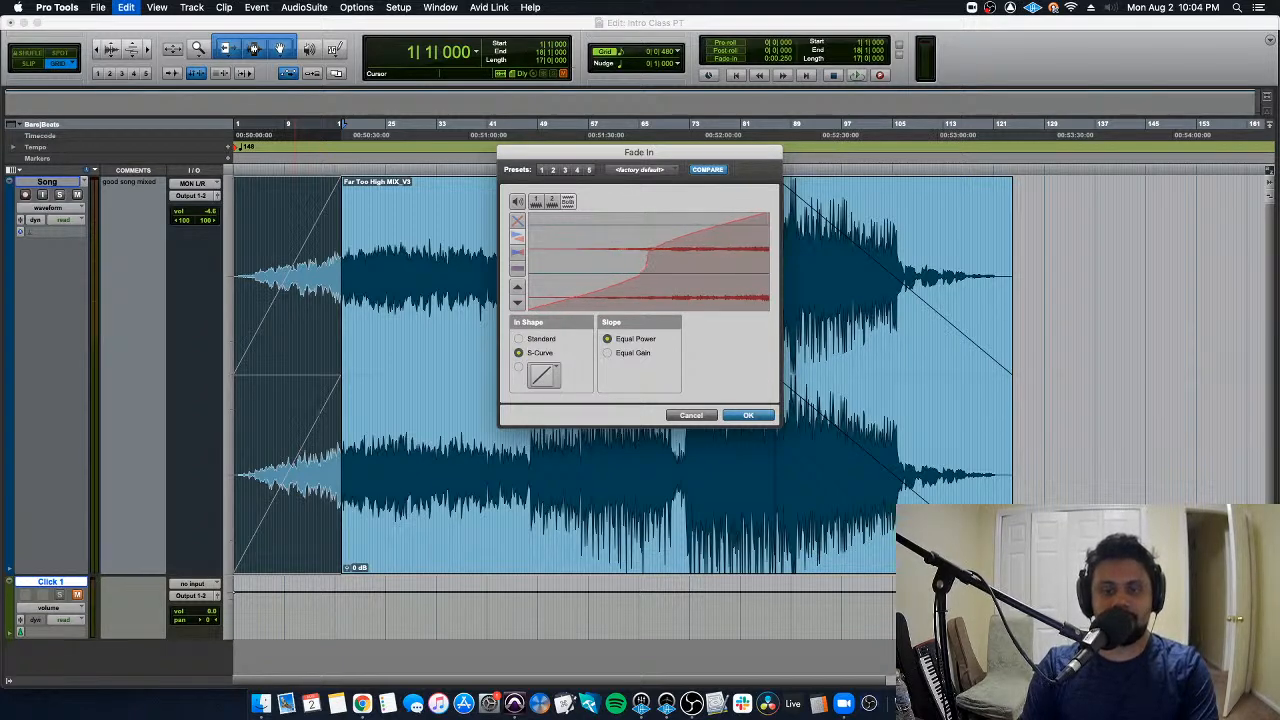
pyautogui.click(750, 416)
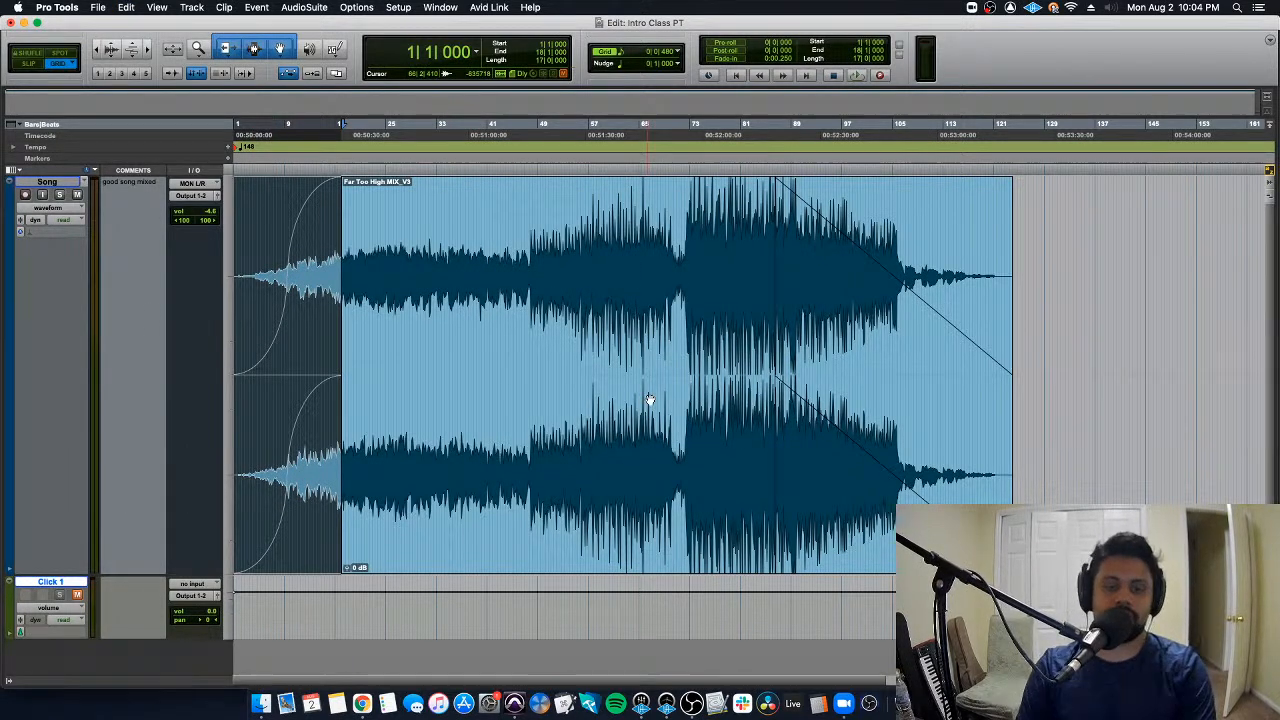
pyautogui.press('super+z')
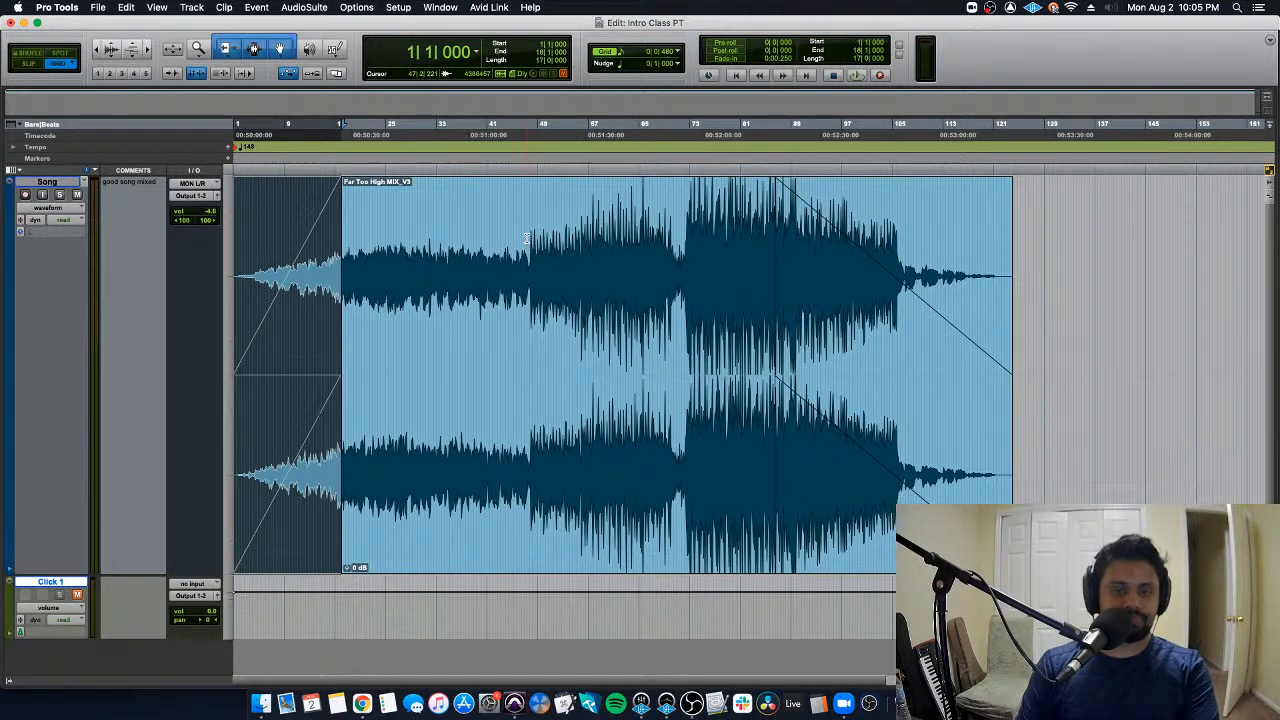
# - Delete the section of the song clip from 40|2|480 to 49|3|480, leaving a gap between two clips
pyautogui.click(526, 237)
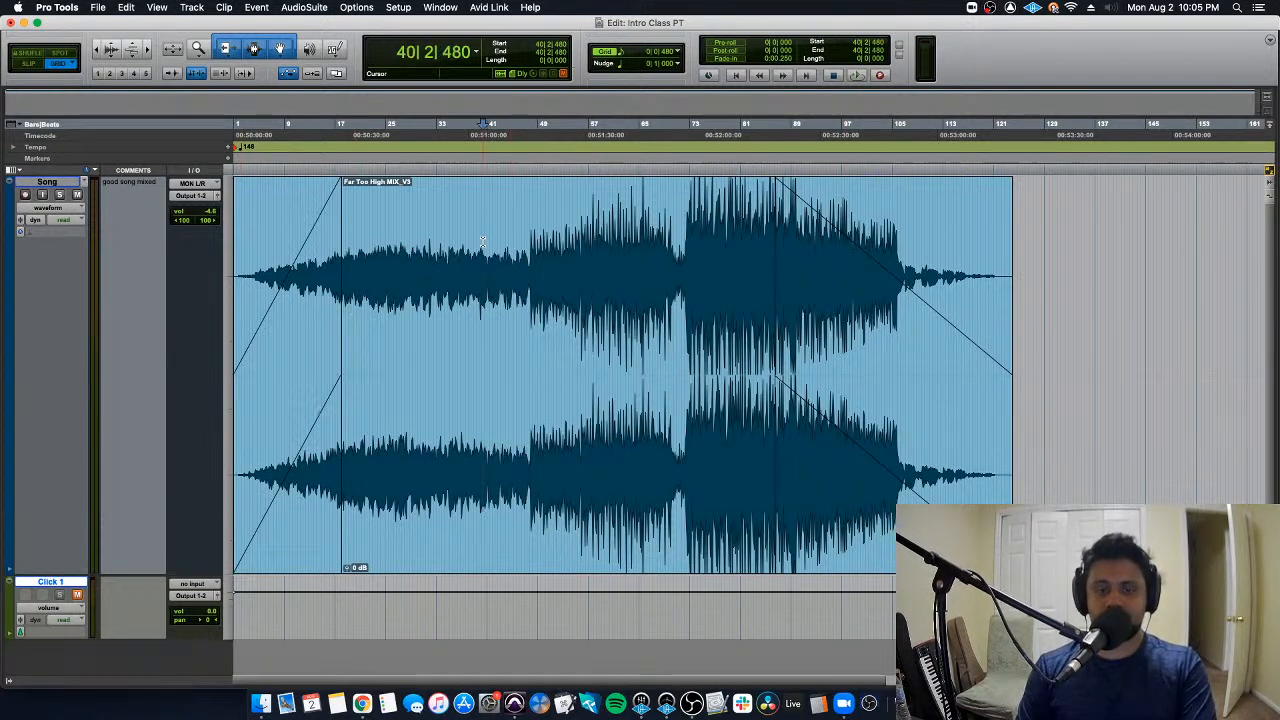
pyautogui.moveTo(484, 243); pyautogui.dragTo(541, 243)
pyautogui.press('Delete')
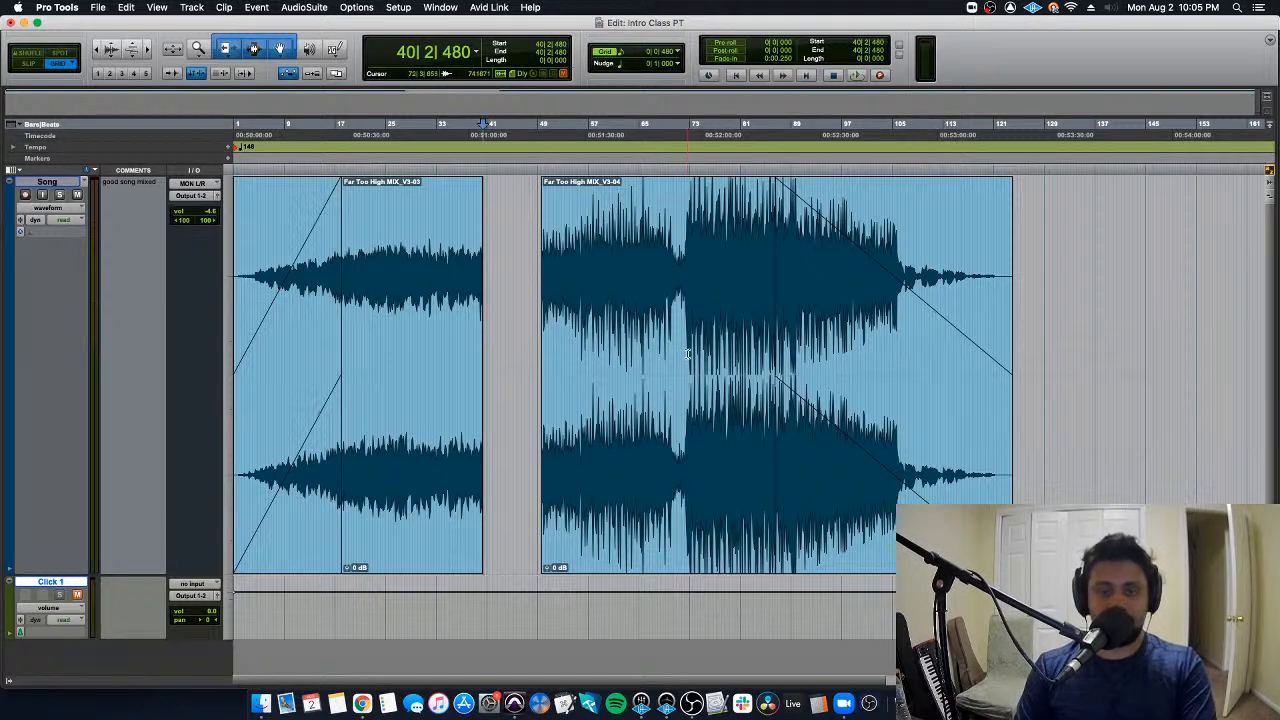
pyautogui.doubleClick(409, 477)
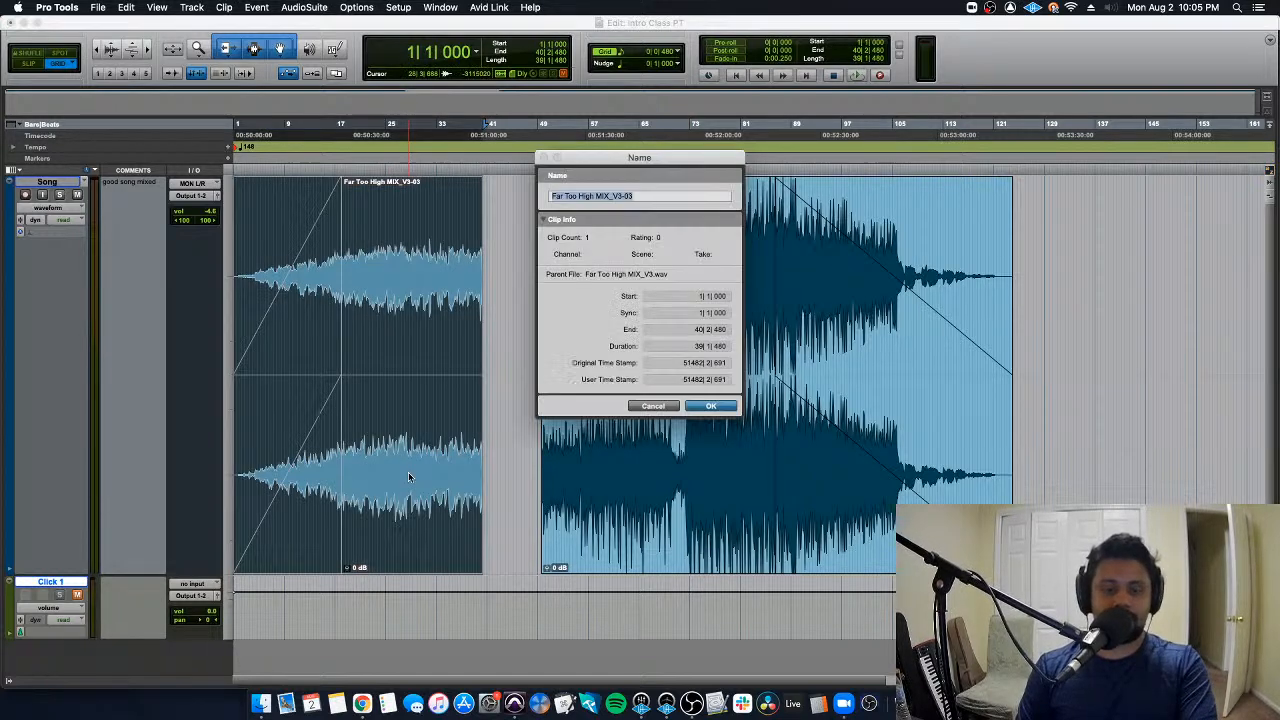
pyautogui.doubleClick(638, 408)
pyautogui.click(653, 407)
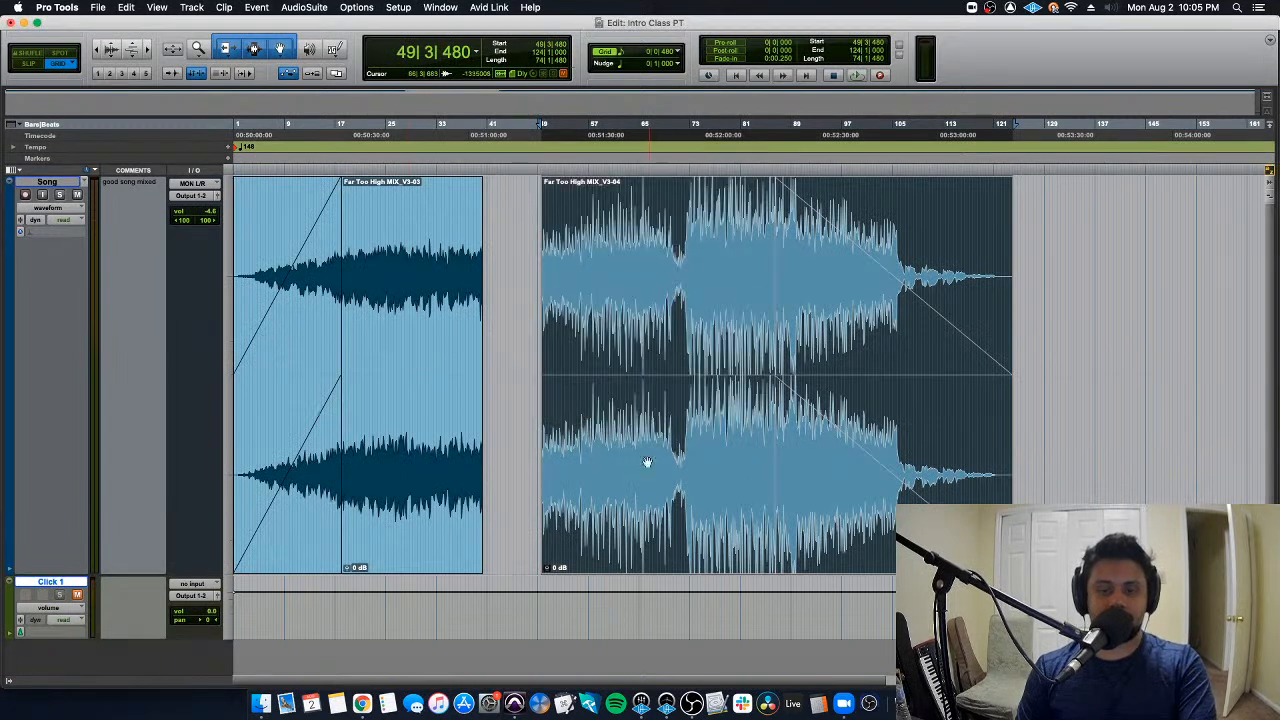
# - Delete the audio of the second clip from 71|4|480 through its end, including the fade-out
pyautogui.click(679, 265)
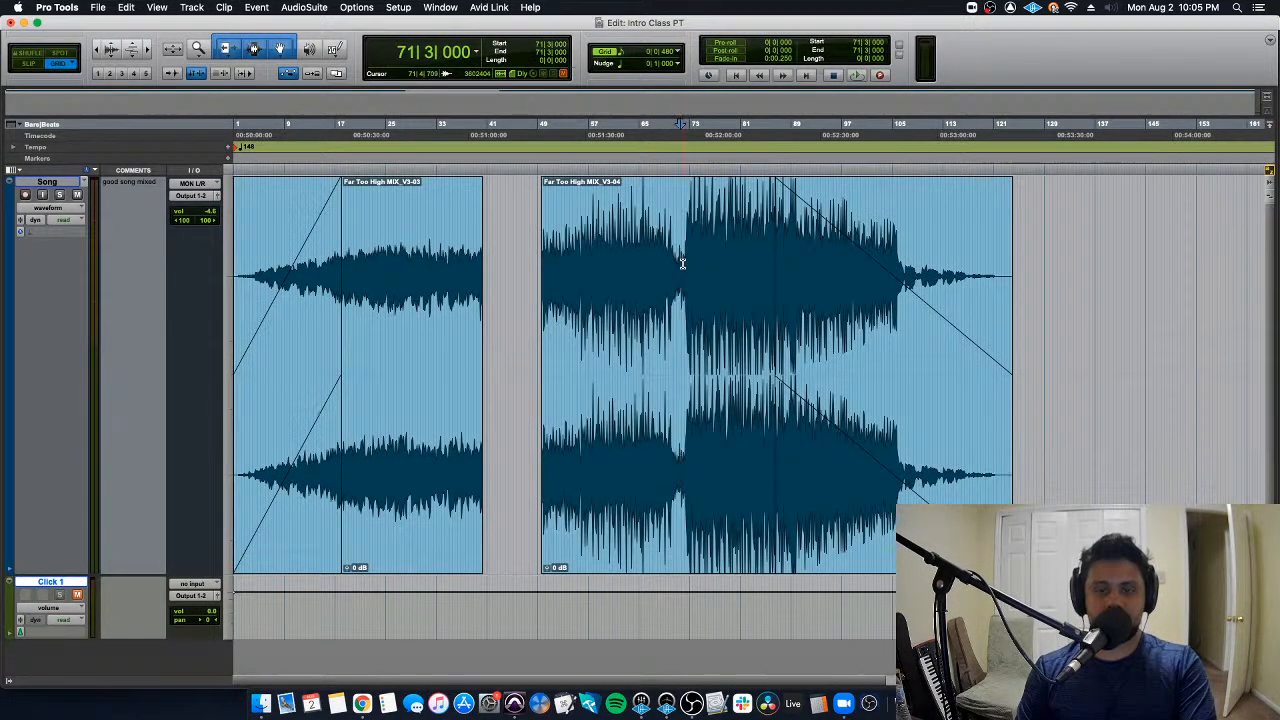
pyautogui.hotkey('shift', 'Return')
pyautogui.press('Delete')
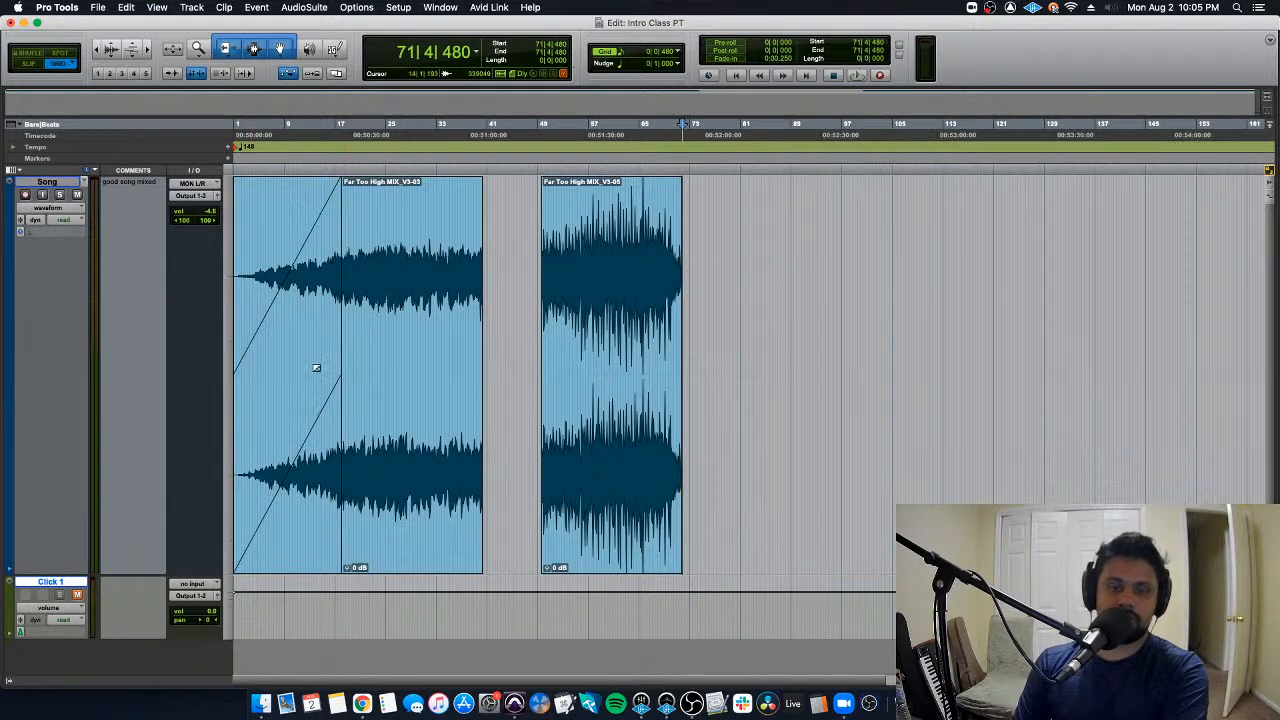
# - Trim away the first clip's opening with its fade-in, and move both clips later, with the first starting at 42|4|000
pyautogui.click(360, 258)
pyautogui.press('a')
pyautogui.moveTo(609, 479); pyautogui.dragTo(770, 463)
pyautogui.moveTo(434, 477); pyautogui.dragTo(594, 474)
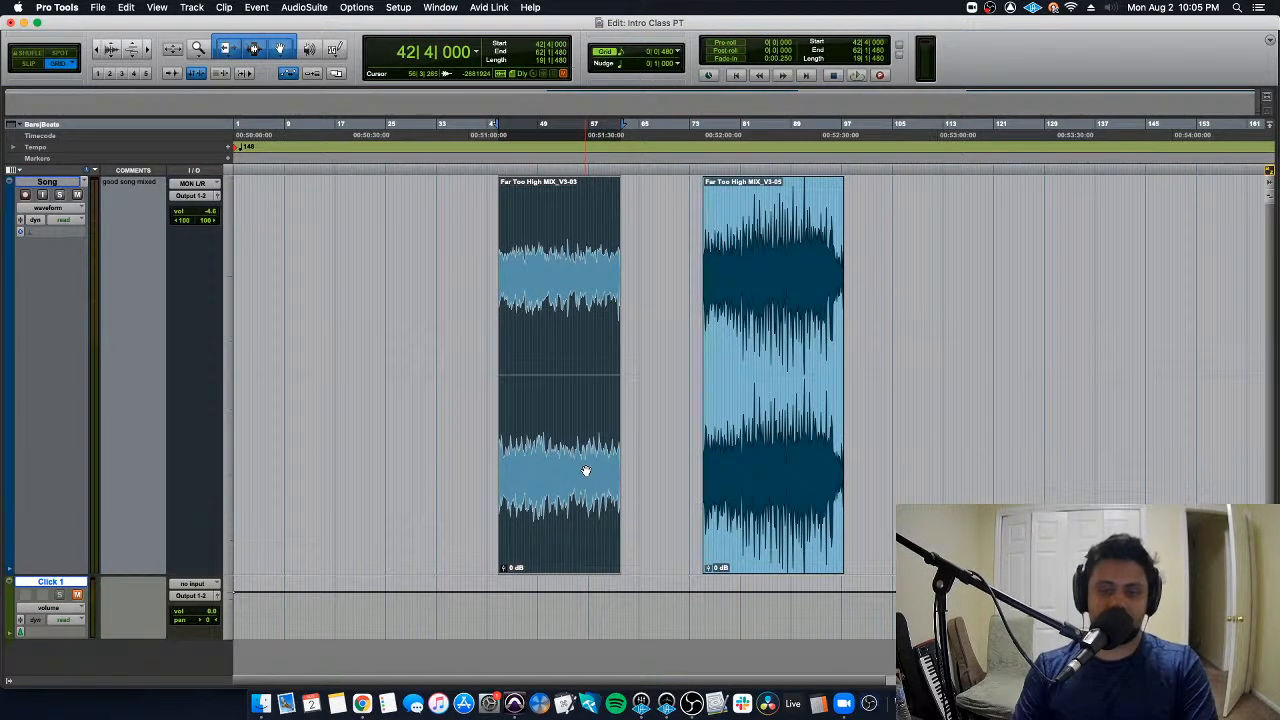
# - Move the first clip to 41|1|000 and butt the second clip against its end at 60|2|480
pyautogui.press('t')
pyautogui.press('t')
pyautogui.hscroll(5, 657, 466)
pyautogui.press('r')
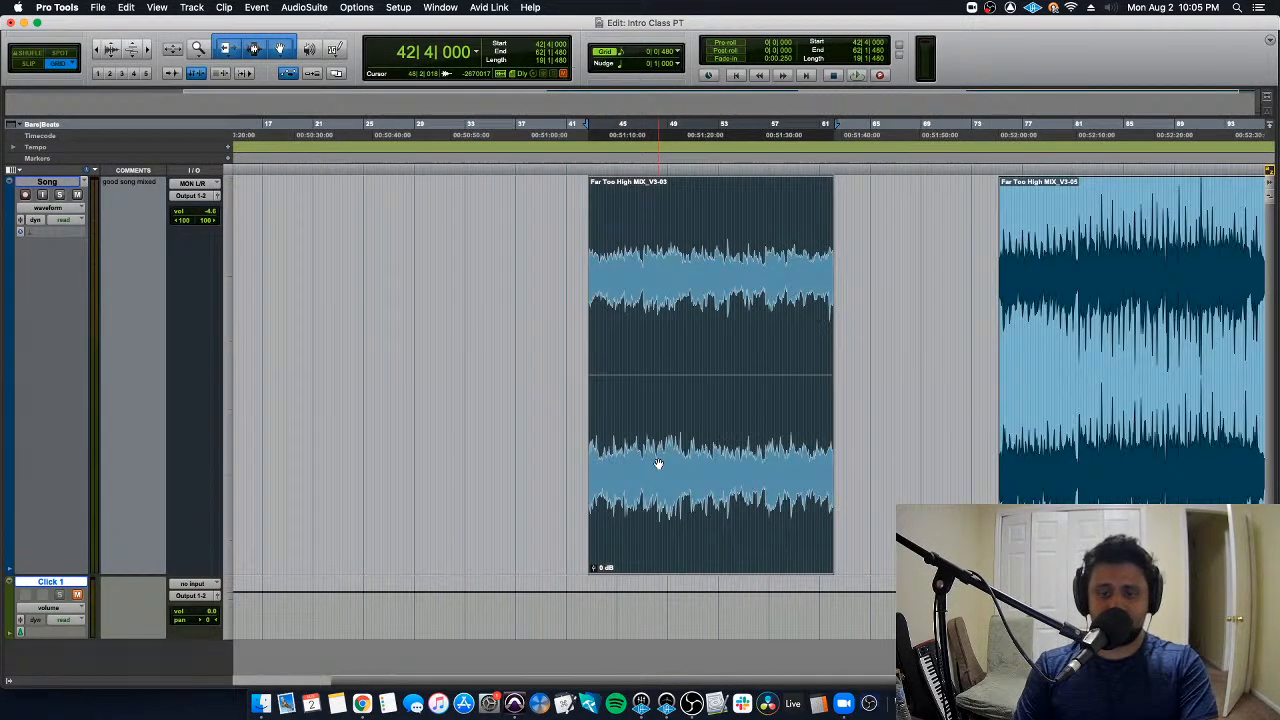
pyautogui.hscroll(3, 656, 466)
pyautogui.moveTo(535, 535); pyautogui.dragTo(517, 534)
pyautogui.moveTo(856, 541); pyautogui.dragTo(691, 534)
pyautogui.press('t')
pyautogui.press('t')
pyautogui.moveTo(786, 548); pyautogui.dragTo(754, 548)
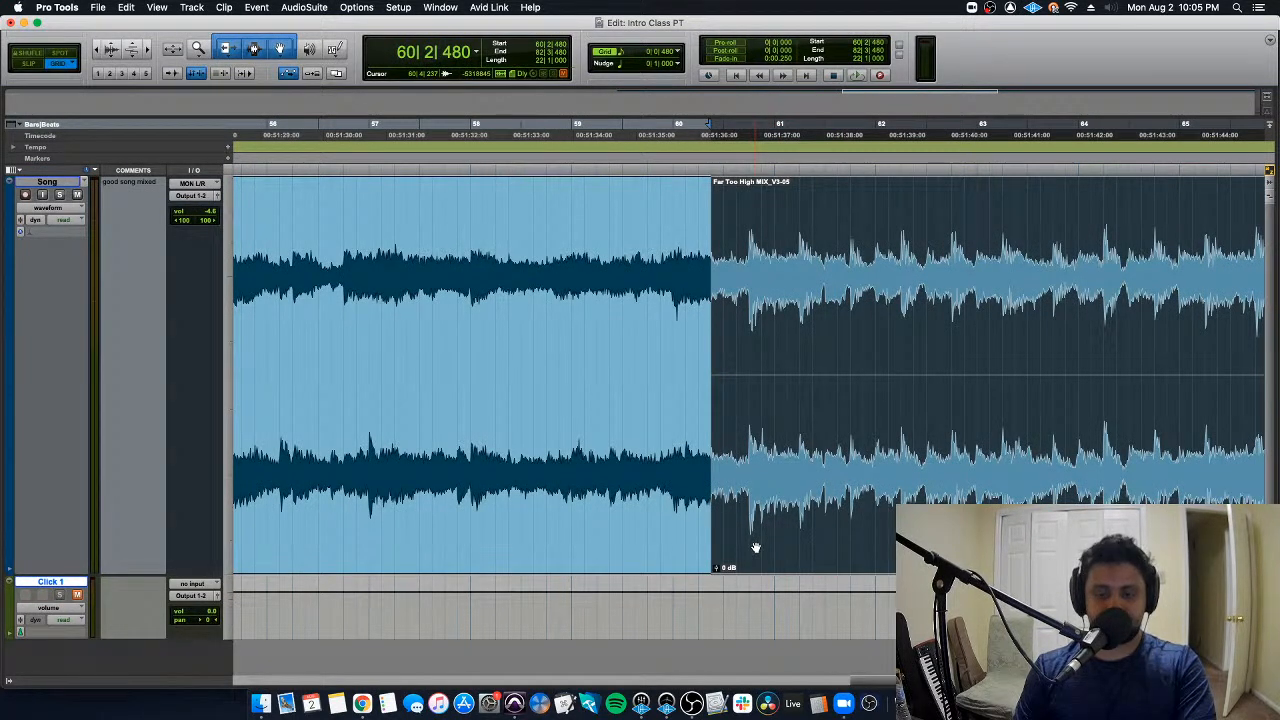
pyautogui.press('r')
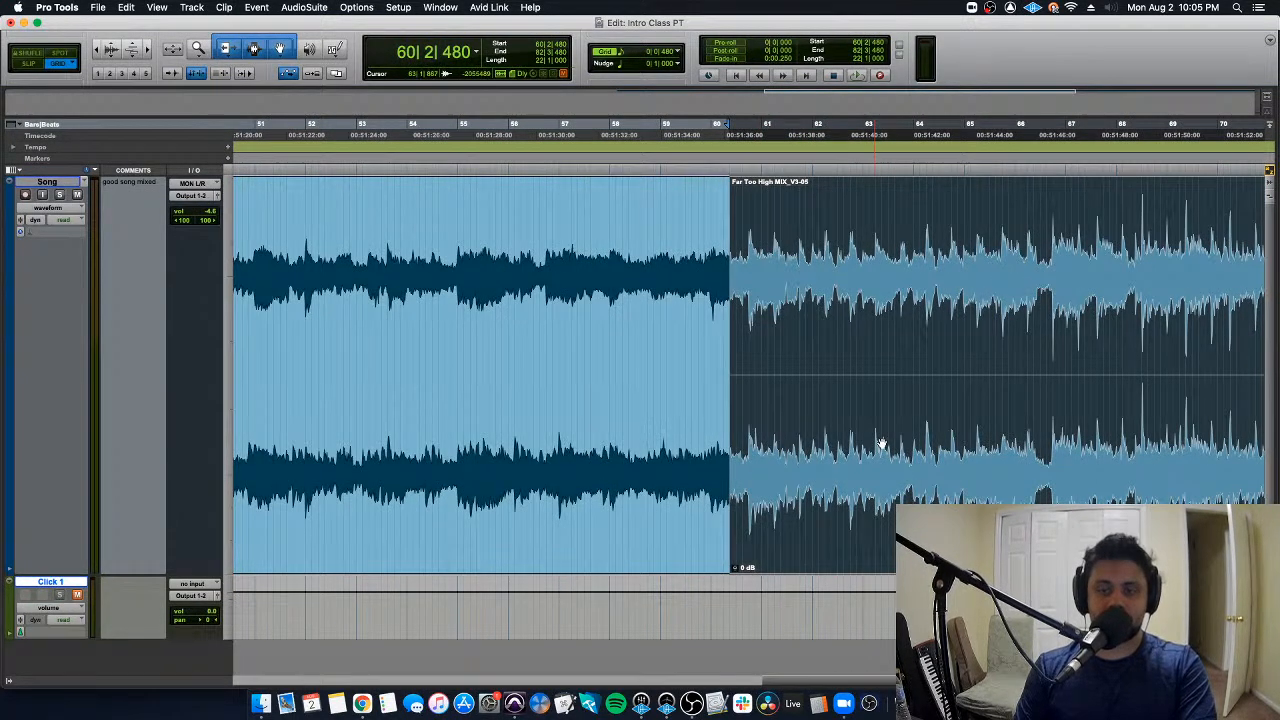
pyautogui.press('r')
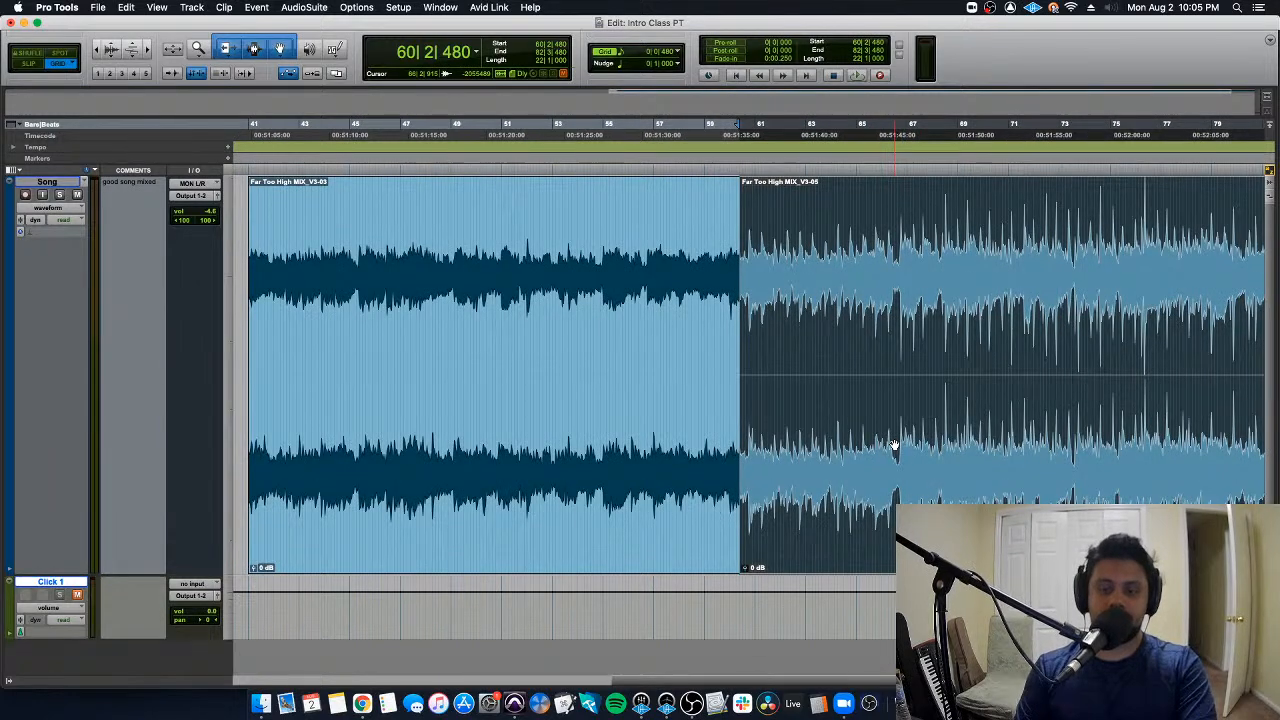
pyautogui.doubleClick(658, 487)
pyautogui.press('Escape')
pyautogui.click(750, 504)
pyautogui.click(691, 503)
pyautogui.press('Escape')
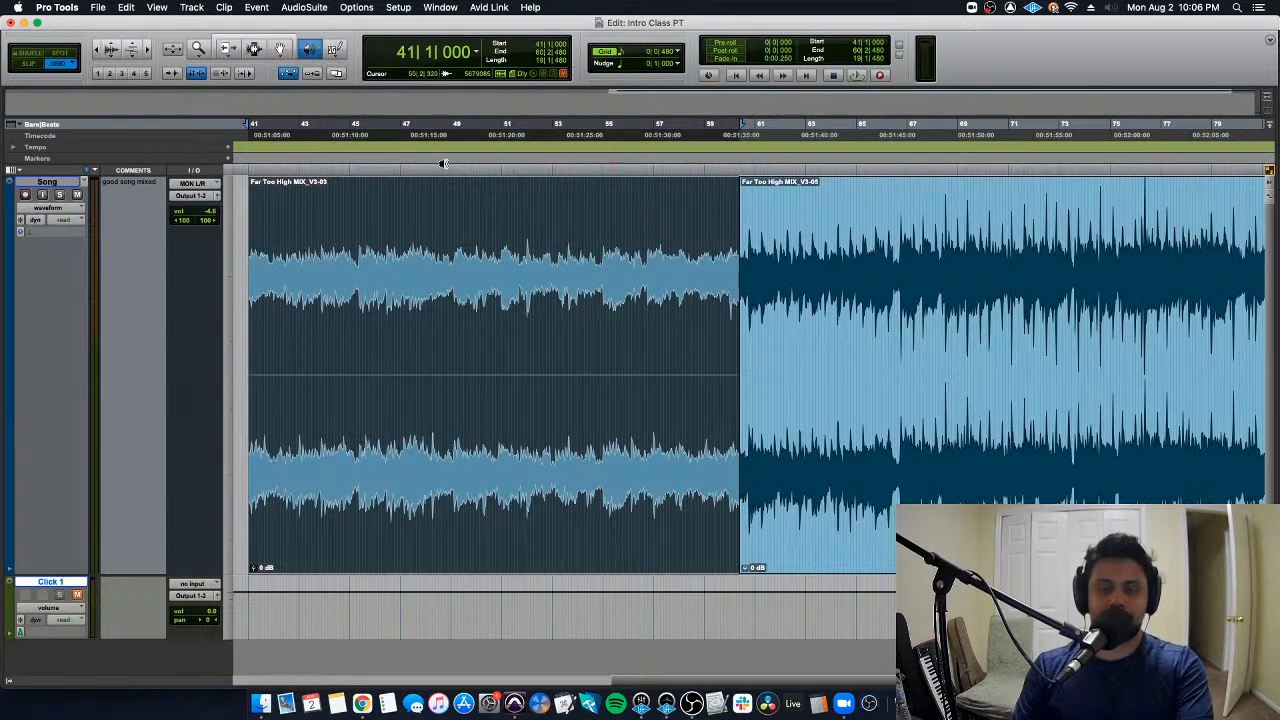
pyautogui.click(268, 40)
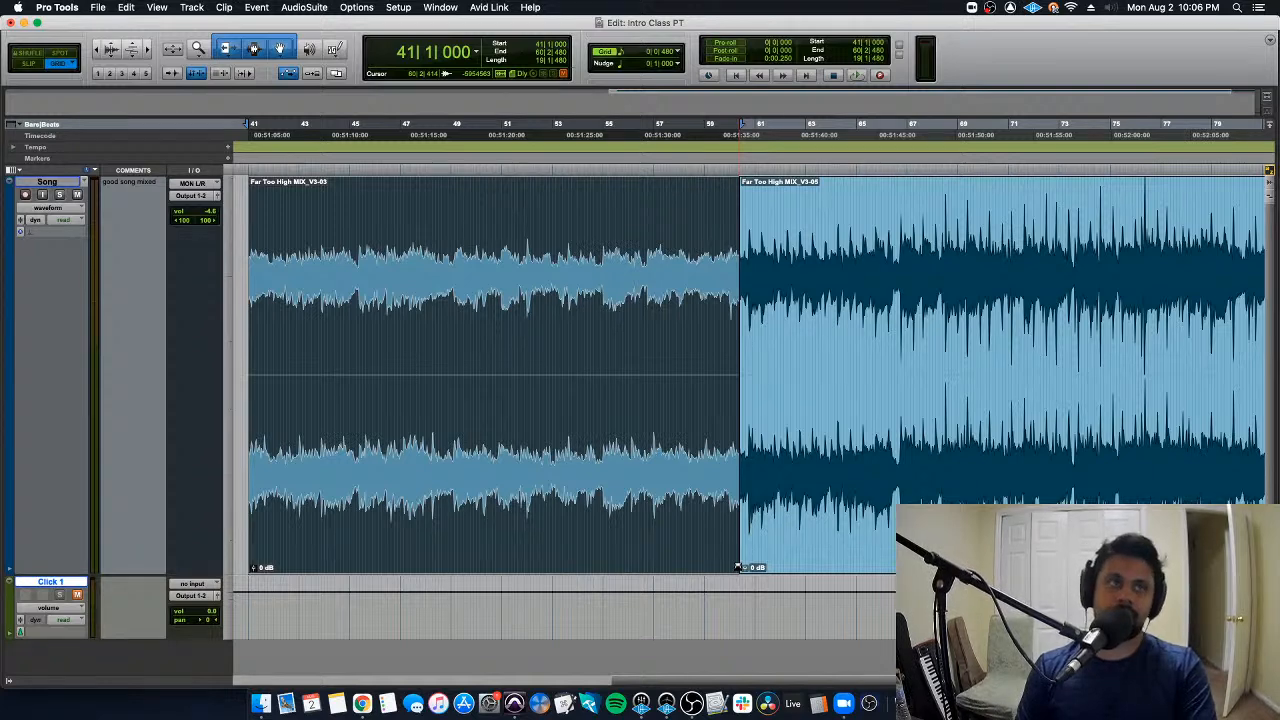
# - Crossfade the two adjoining clips from 51|1|000 to 69|4|000 with Equal Gain, and undo the crossfade
pyautogui.moveTo(738, 567); pyautogui.dragTo(502, 541)
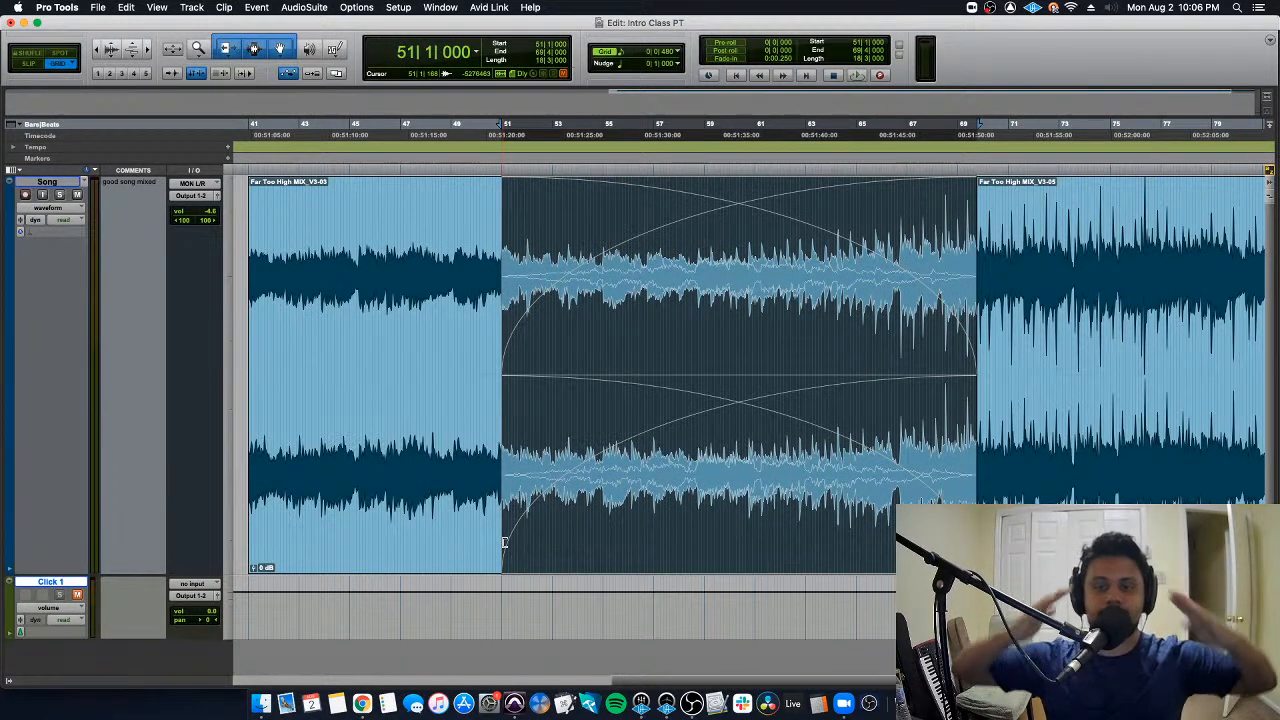
pyautogui.press('super+f')
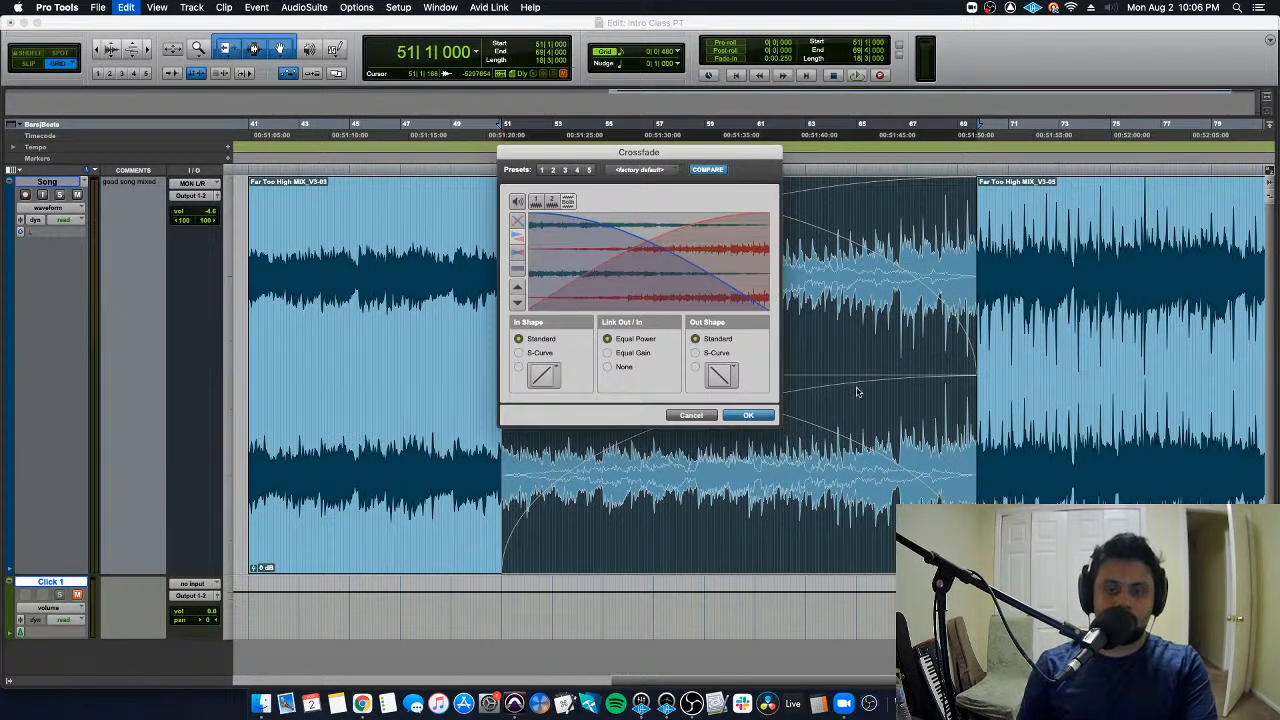
pyautogui.click(648, 353)
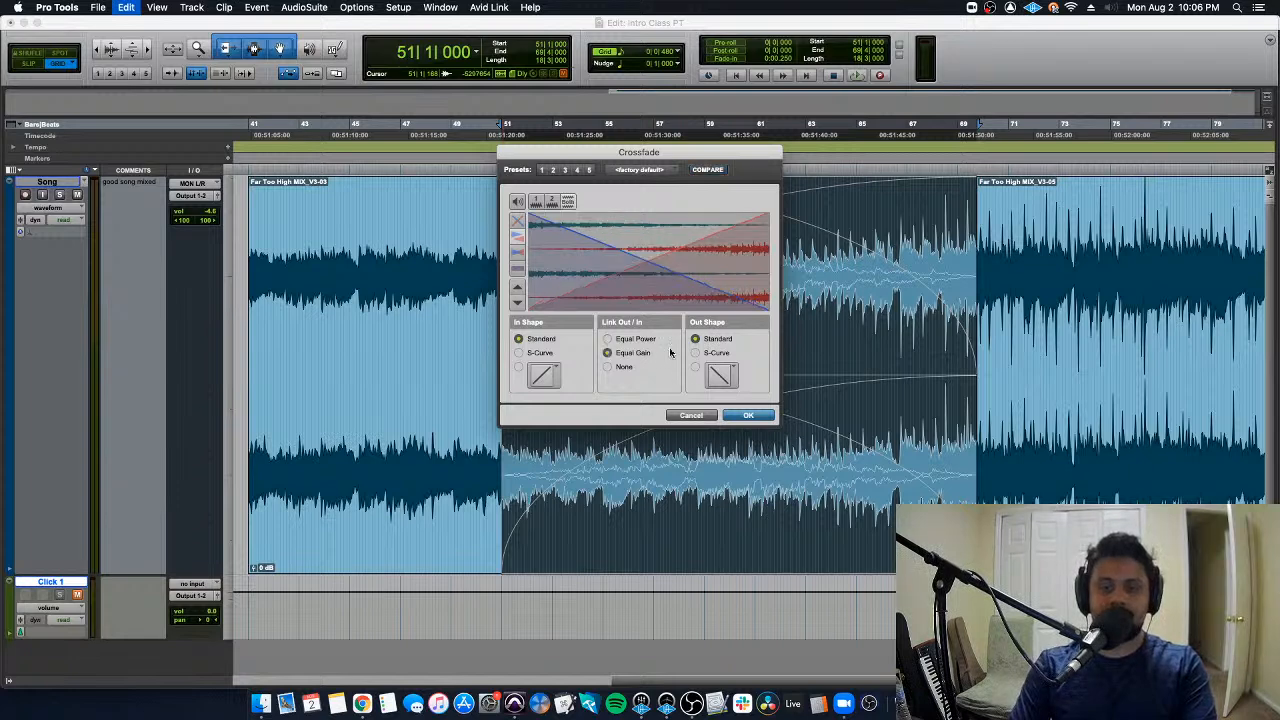
pyautogui.press('Return')
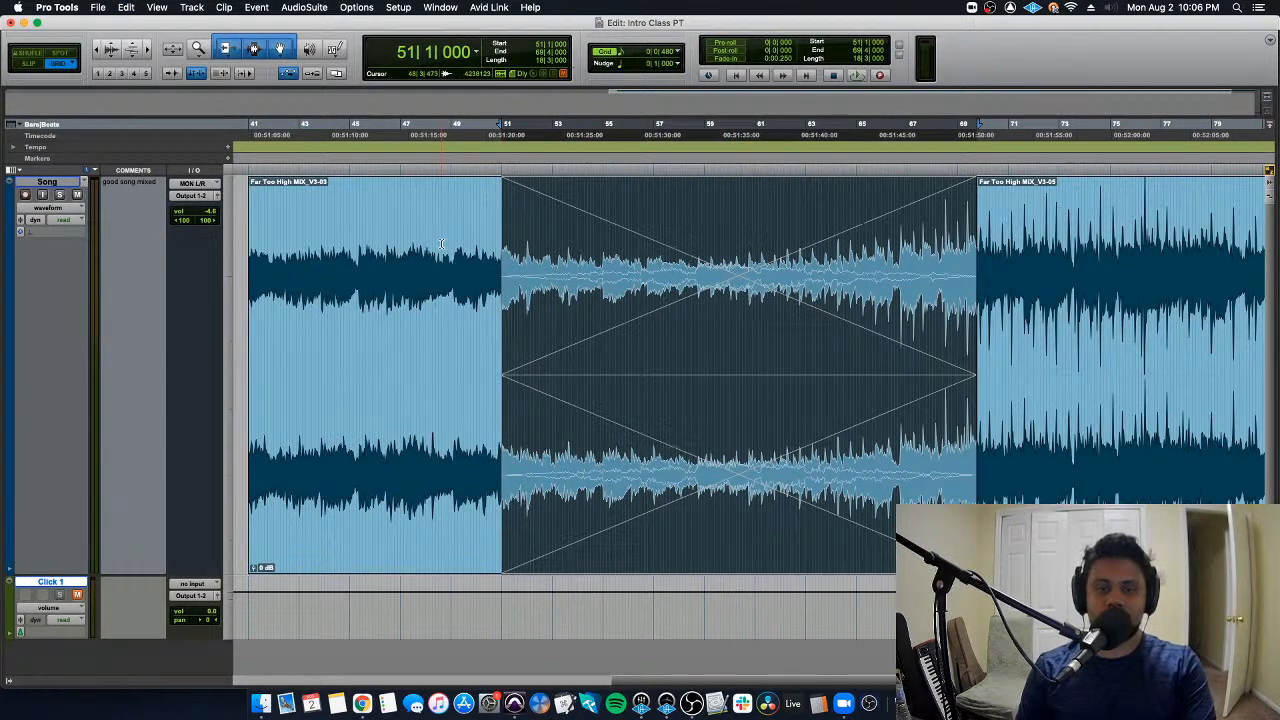
pyautogui.press('super+z')
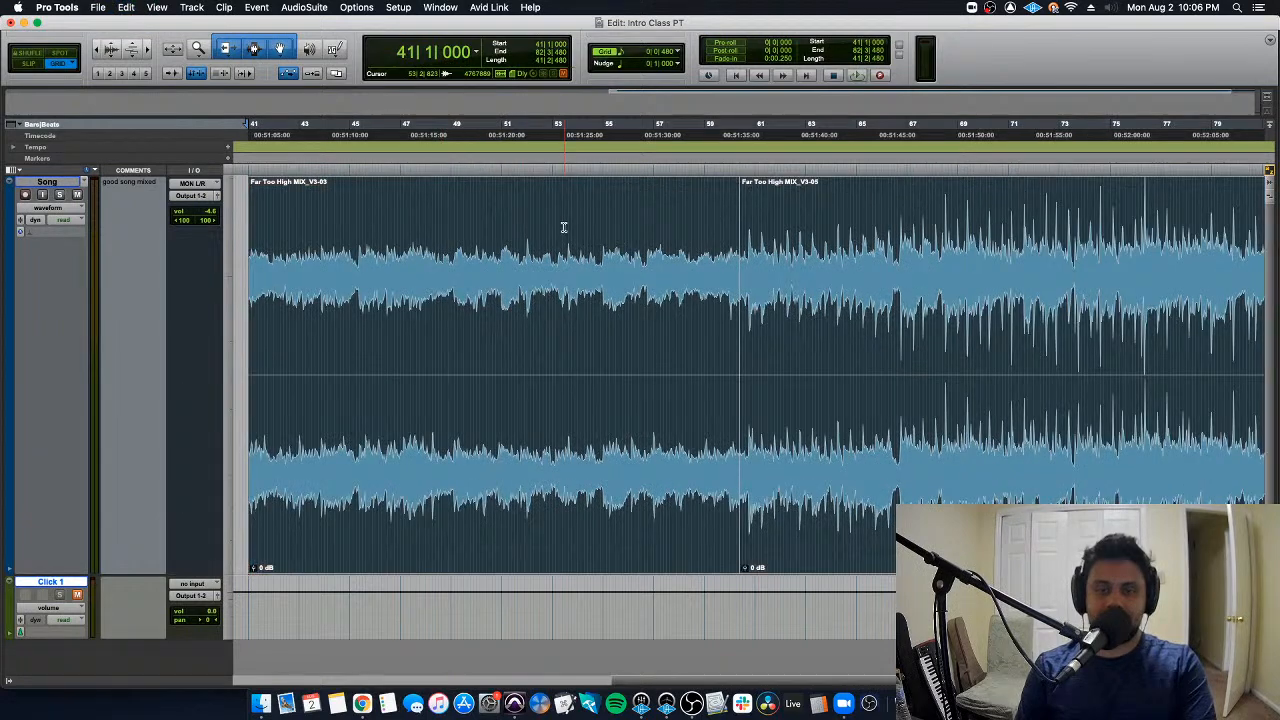
# - Play the transition between the two clips from 56|4|000, and place the edit cursor at the clip boundary at 60|2|480
pyautogui.click(627, 209)
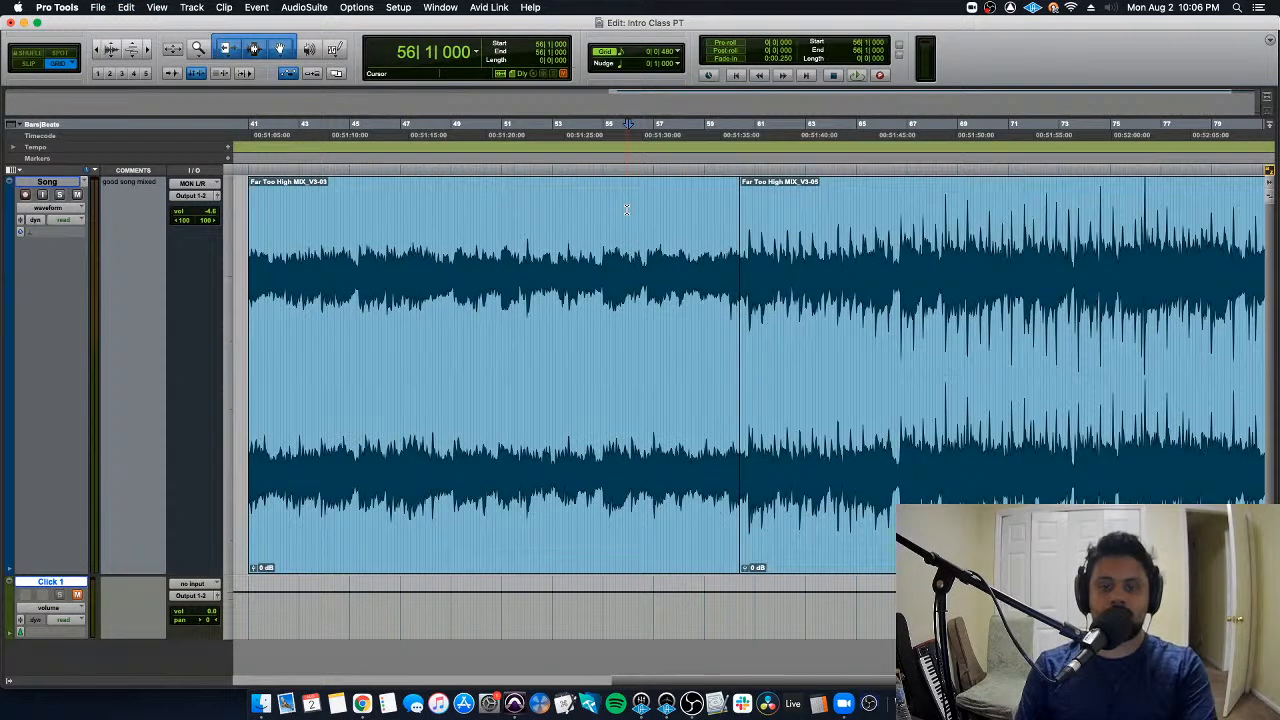
pyautogui.press('space')
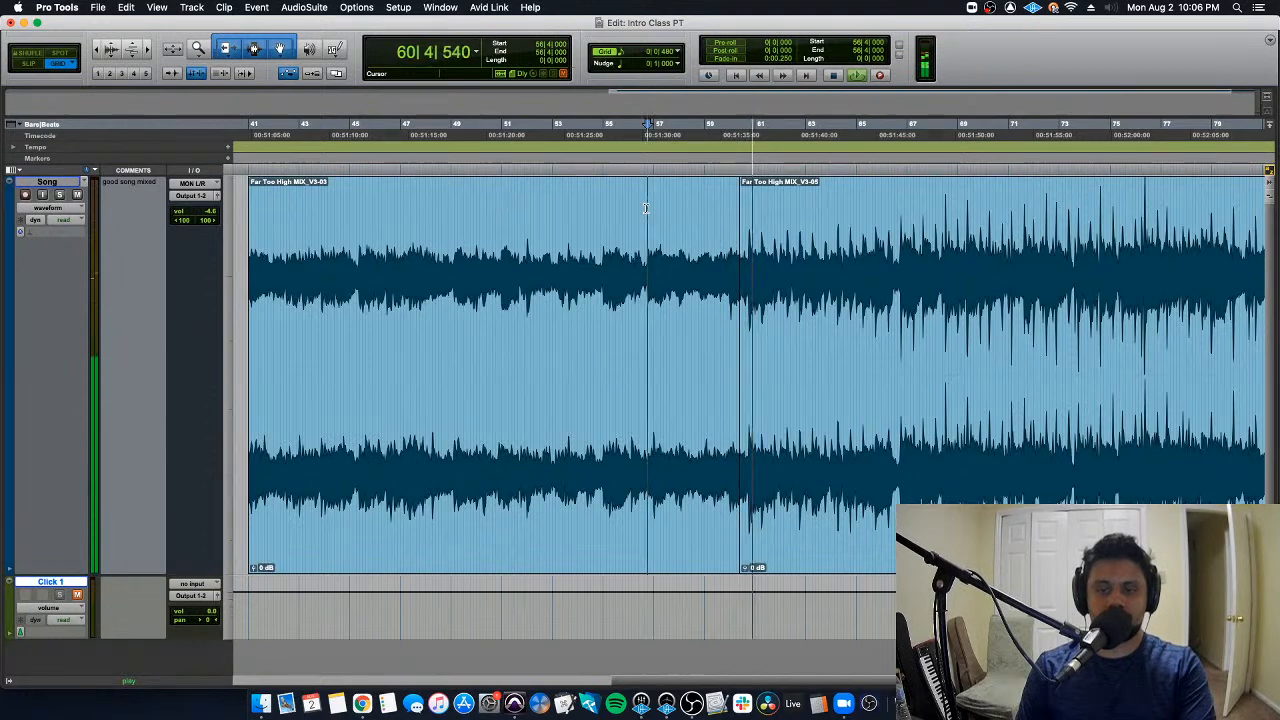
pyautogui.press('space')
pyautogui.click(740, 290)
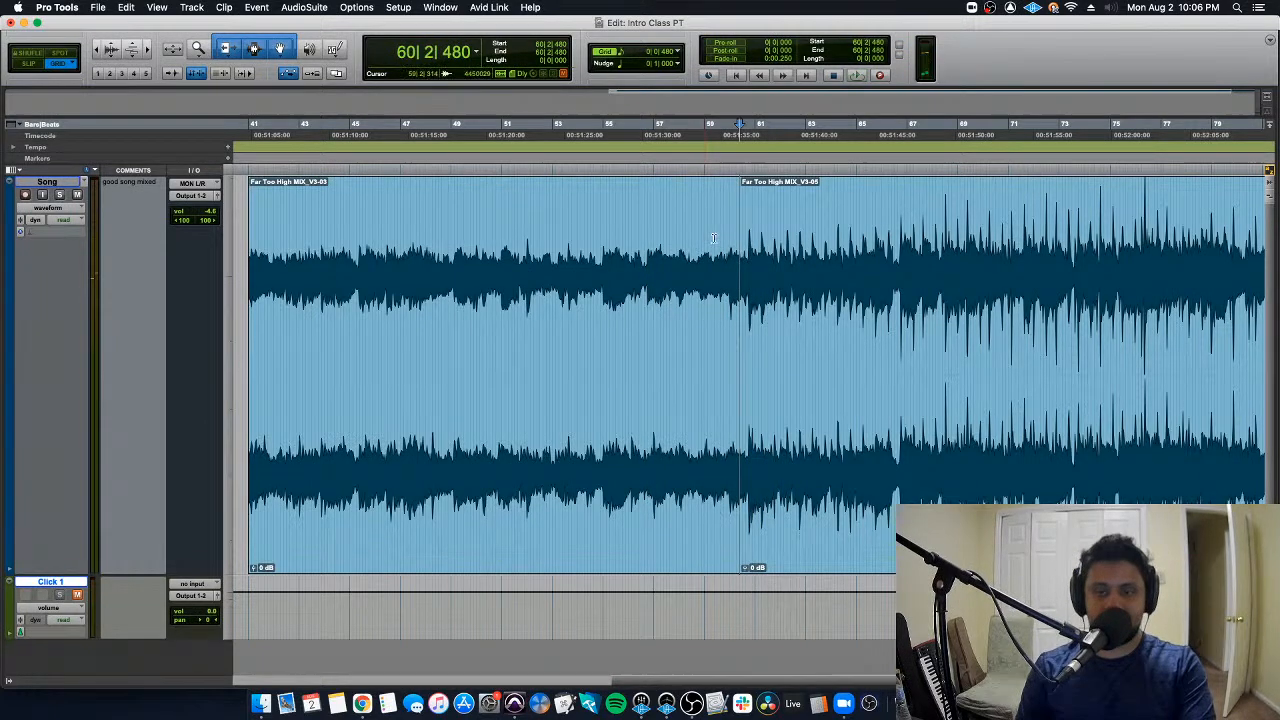
# - Move the second clip to 60|4|000, leaving a gap after the first clip, and play the transition from 59|3|000
pyautogui.press('t')
pyautogui.press('t')
pyautogui.press('t')
pyautogui.moveTo(750, 294); pyautogui.dragTo(813, 293)
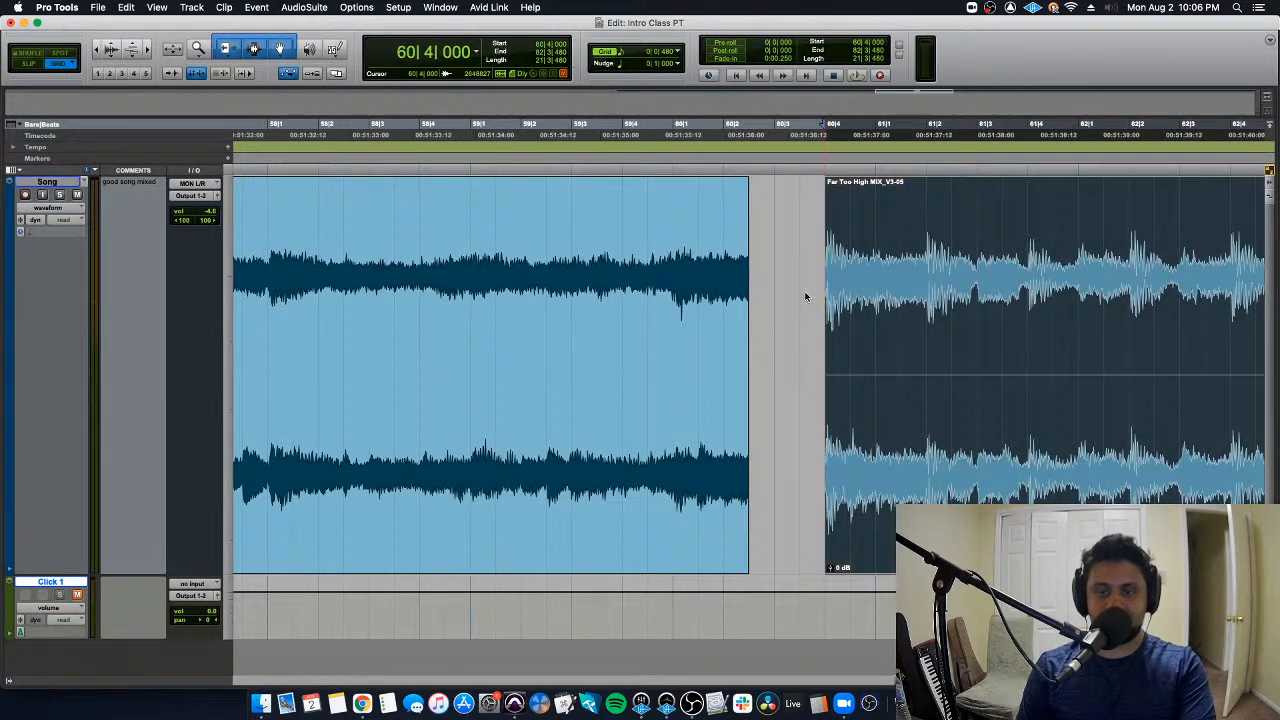
pyautogui.doubleClick(610, 269)
pyautogui.press('space')
pyautogui.press('space')
pyautogui.click(561, 234)
pyautogui.press('space')
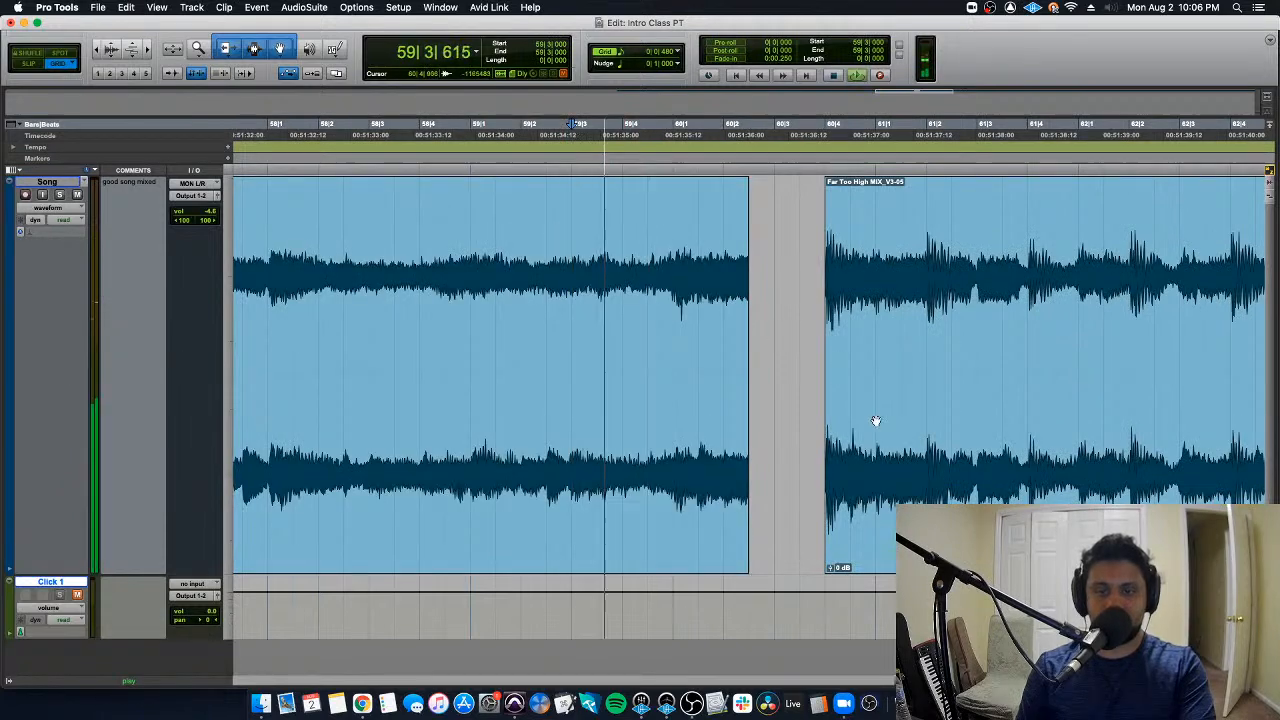
# - Move the second clip to 60|1|000, overlapping the first clip's end, and play the transition from 56|2|480
pyautogui.moveTo(914, 480); pyautogui.dragTo(764, 467)
pyautogui.press('r')
pyautogui.press('r')
pyautogui.press('r')
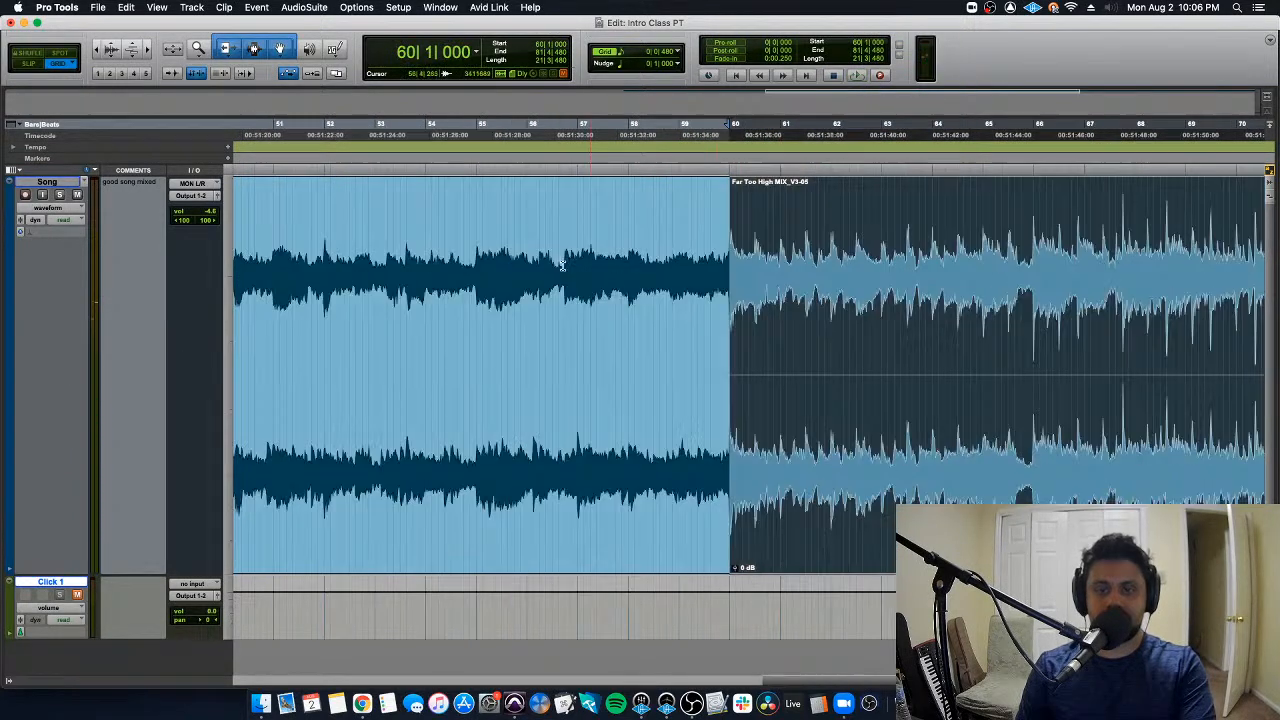
pyautogui.click(545, 250)
pyautogui.press('space')
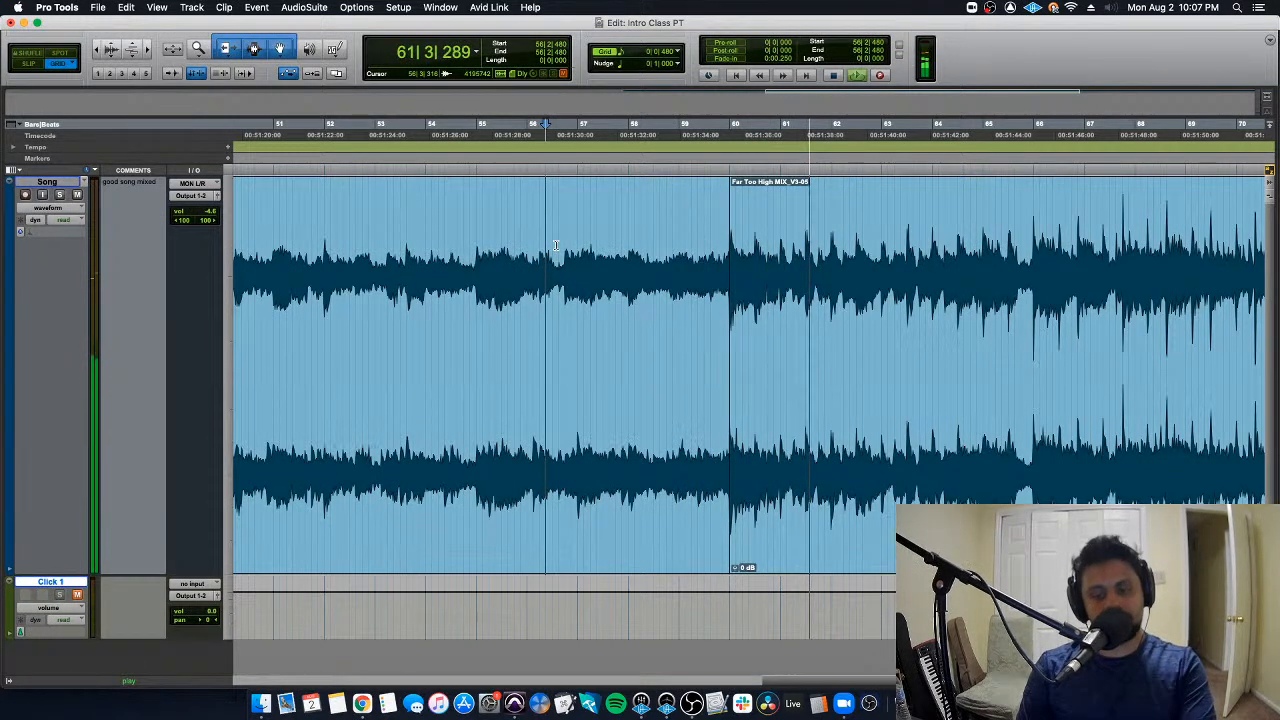
pyautogui.press('space')
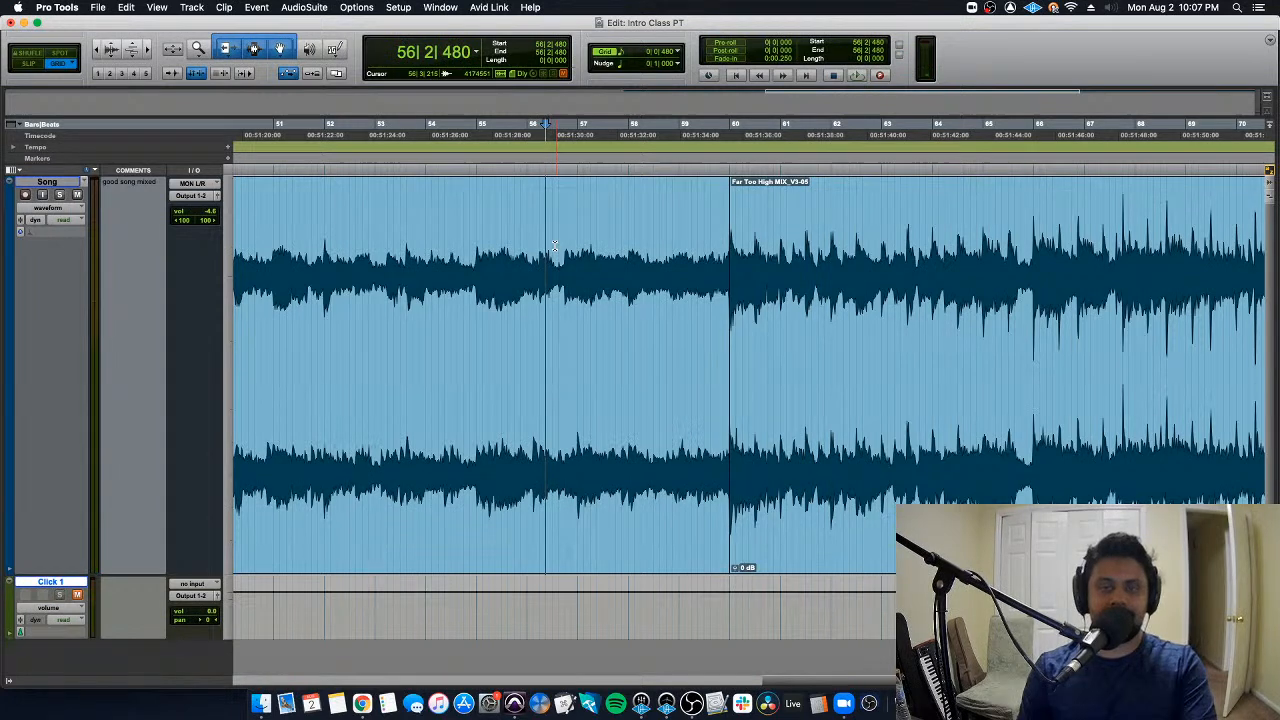
# - Crossfade the two adjoining clips from 57|2|000 to 62|4|000 with Equal Gain
pyautogui.press('r')
pyautogui.hscroll(2, 620, 246)
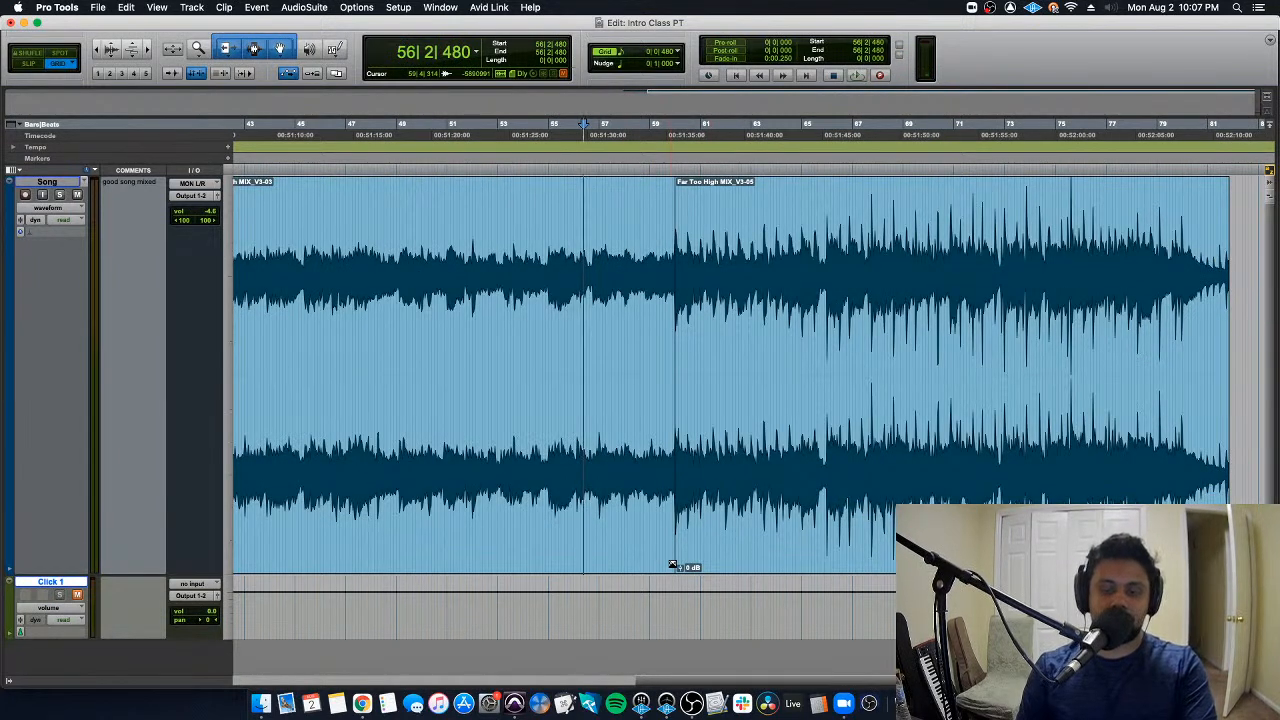
pyautogui.moveTo(672, 565); pyautogui.dragTo(606, 560)
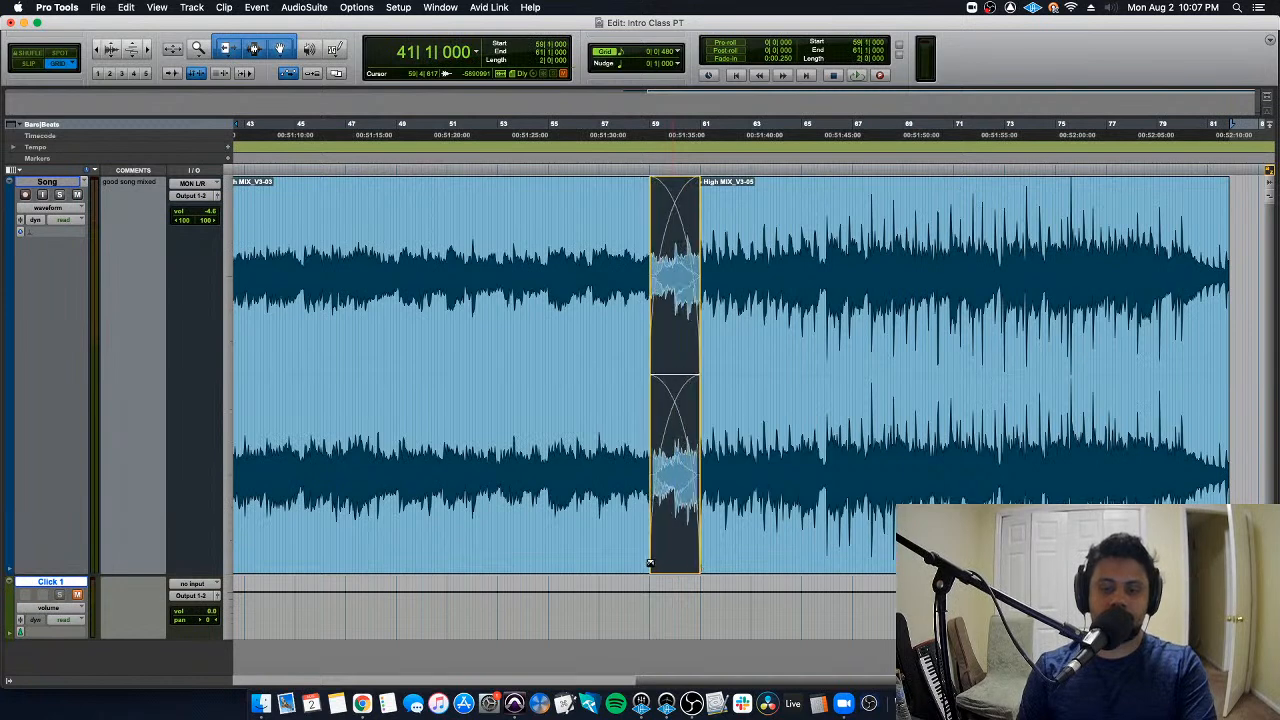
pyautogui.press('super+f')
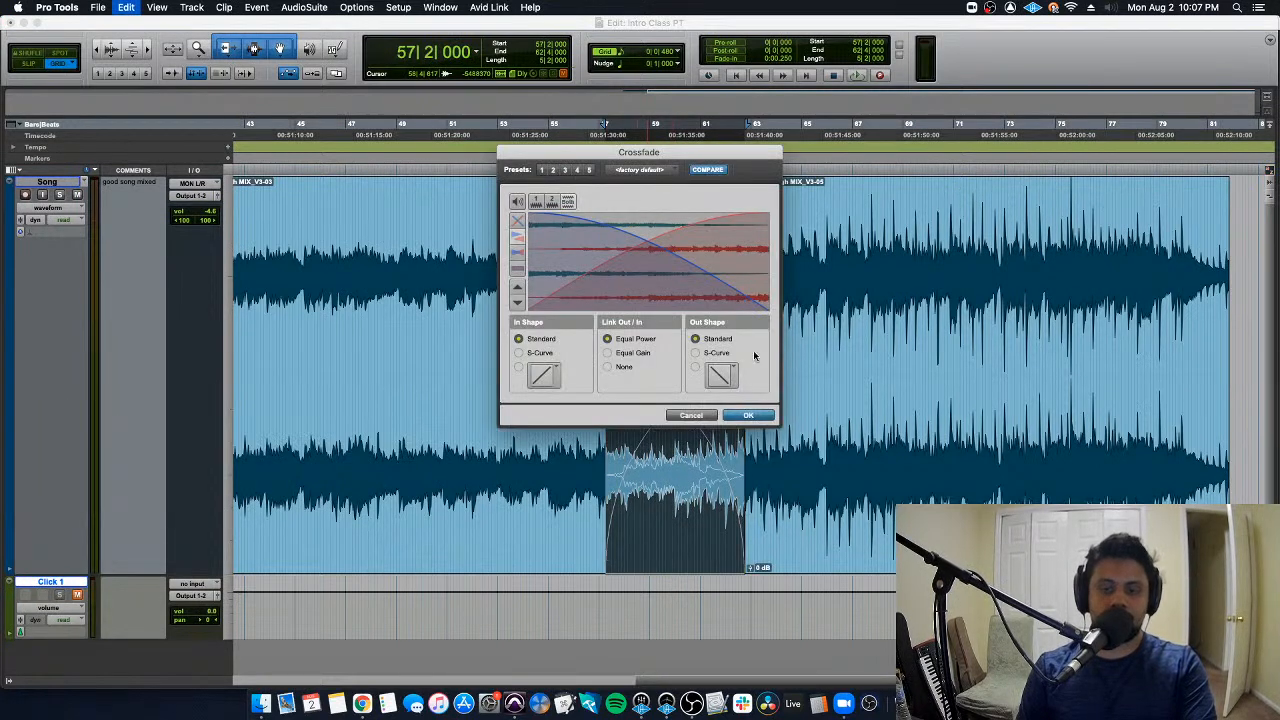
pyautogui.click(650, 353)
pyautogui.press('Return')
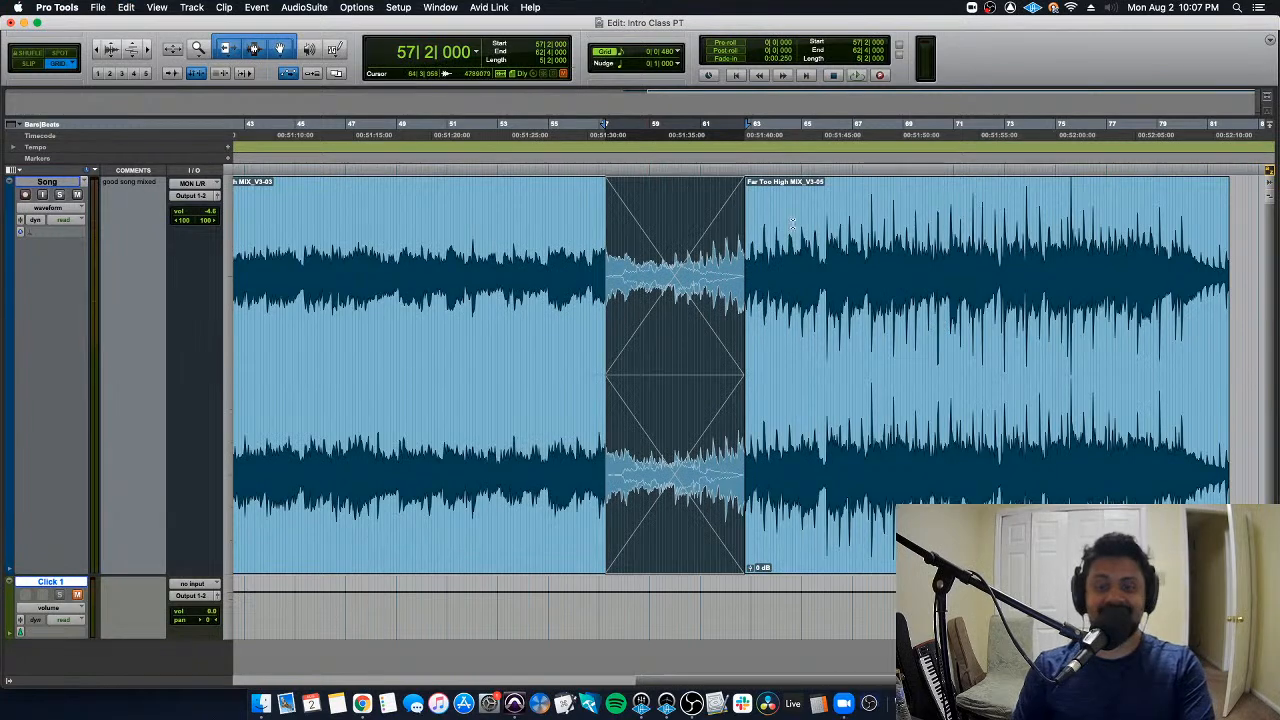
# - Play the crossfade between the two clips from 55|3|000
pyautogui.doubleClick(560, 204)
pyautogui.click(560, 203)
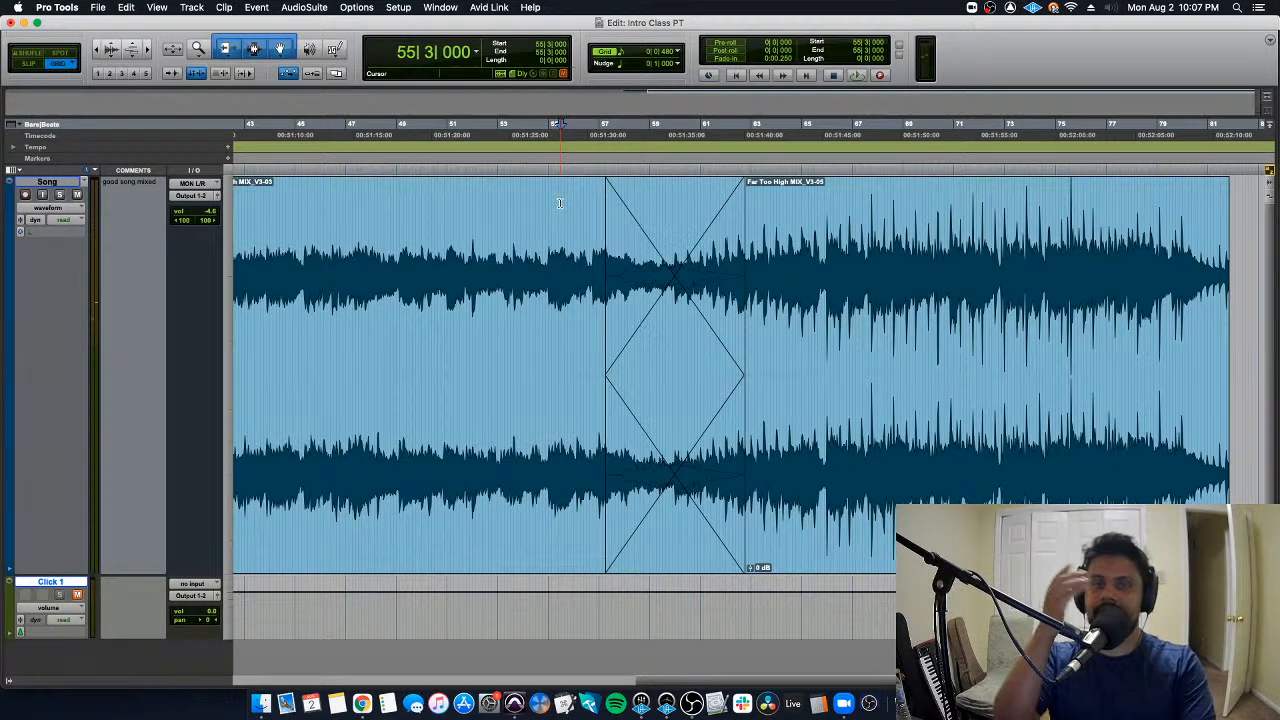
pyautogui.press('space')
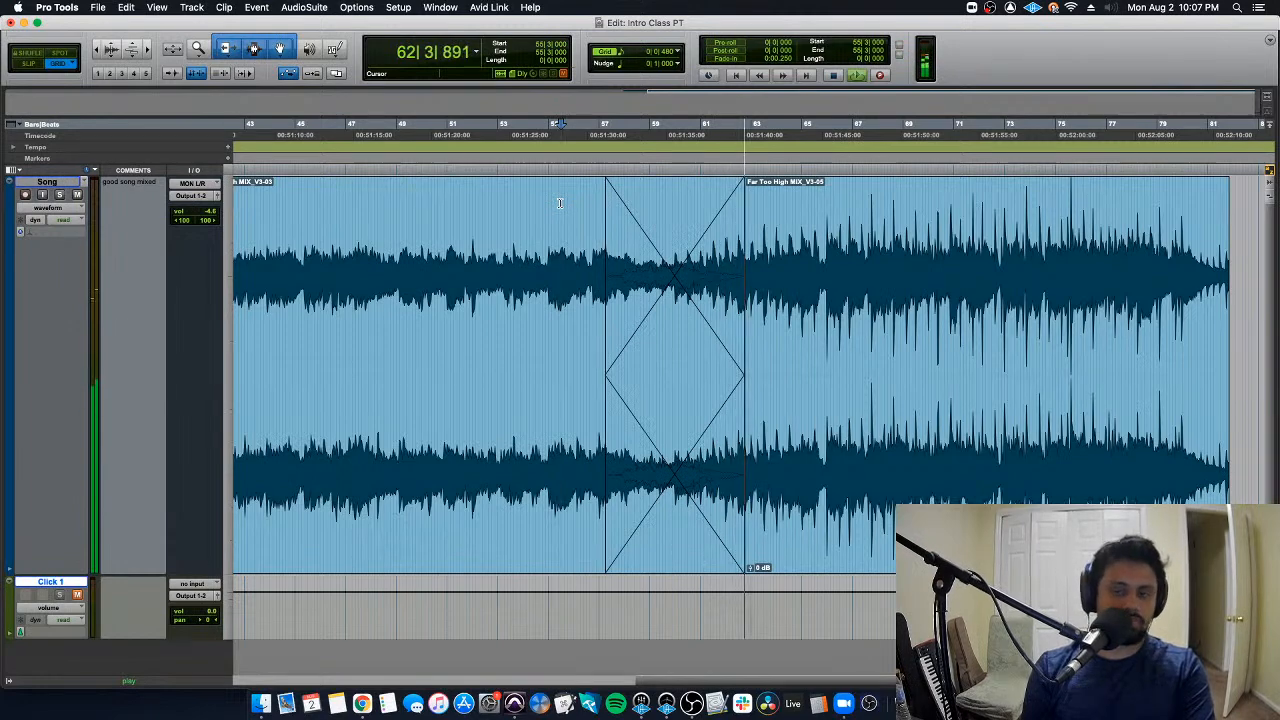
pyautogui.press('space')
# - Show the clip list, and remove the second clip and the leftover fade-out on the first clip
pyautogui.press('r')
pyautogui.press('r')
pyautogui.click(1269, 681)
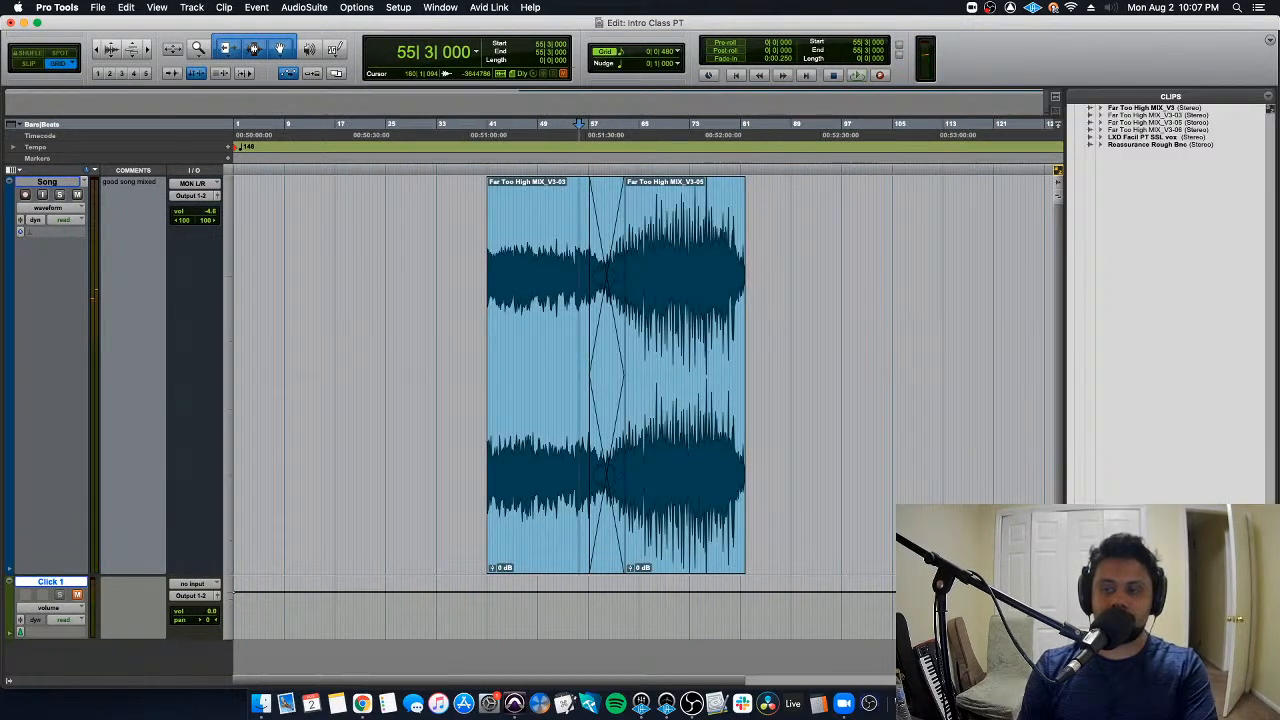
pyautogui.click(681, 457)
pyautogui.press('Delete')
pyautogui.doubleClick(597, 517)
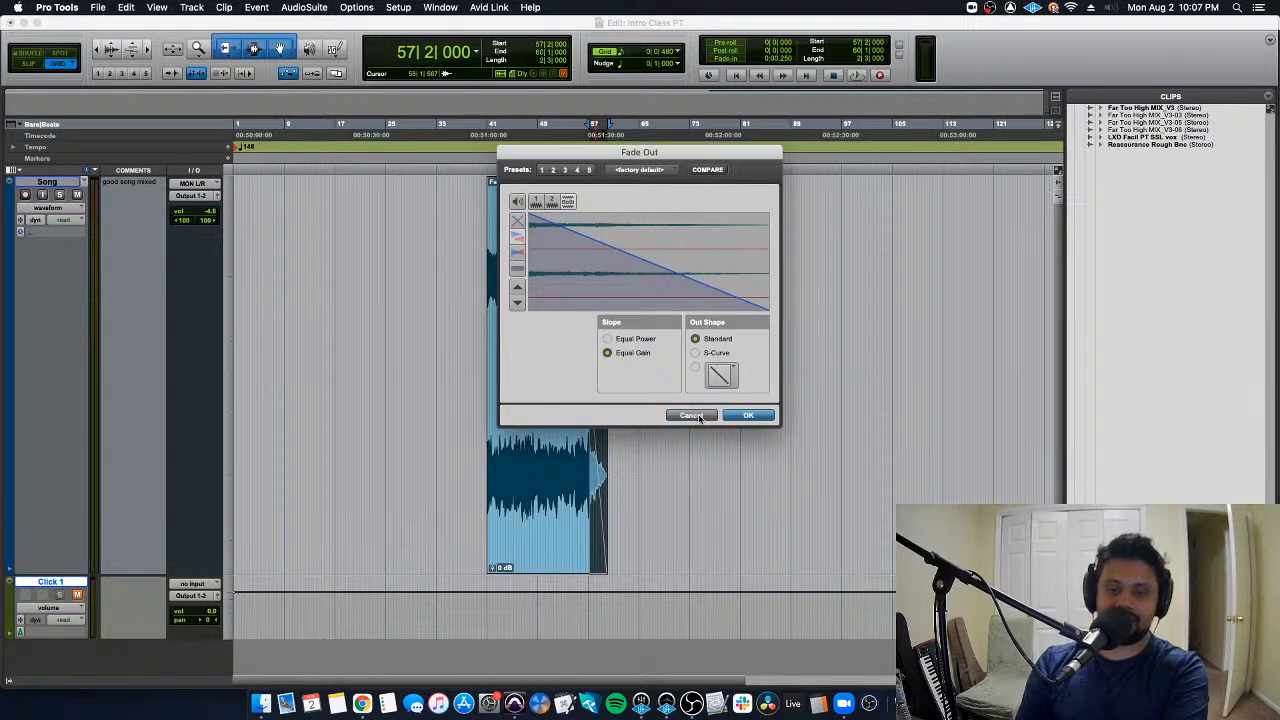
pyautogui.click(691, 416)
pyautogui.click(614, 549)
# - Place the LXD Facil PT SSL vox clip after the first clip and trim it to 16|2|000 long, starting at 90|3|000
pyautogui.moveTo(1166, 140); pyautogui.dragTo(626, 311)
pyautogui.click(800, 248)
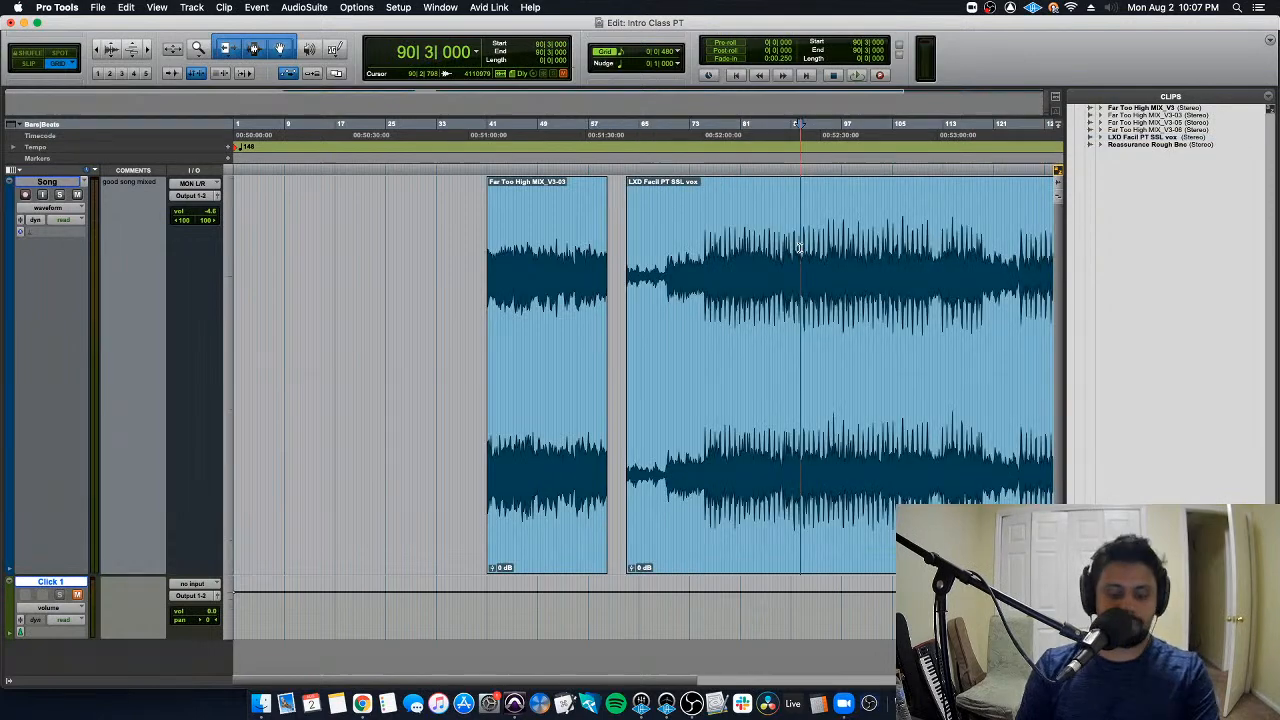
pyautogui.press('a')
pyautogui.click(904, 286)
pyautogui.press('s')
# - Move the trimmed vox clip to 60|1|000 and crossfade it with the first clip from 57|3|480 to 62|2|480 using Equal Gain
pyautogui.moveTo(871, 437); pyautogui.dragTo(668, 495)
pyautogui.press('t')
pyautogui.press('t')
pyautogui.press('t')
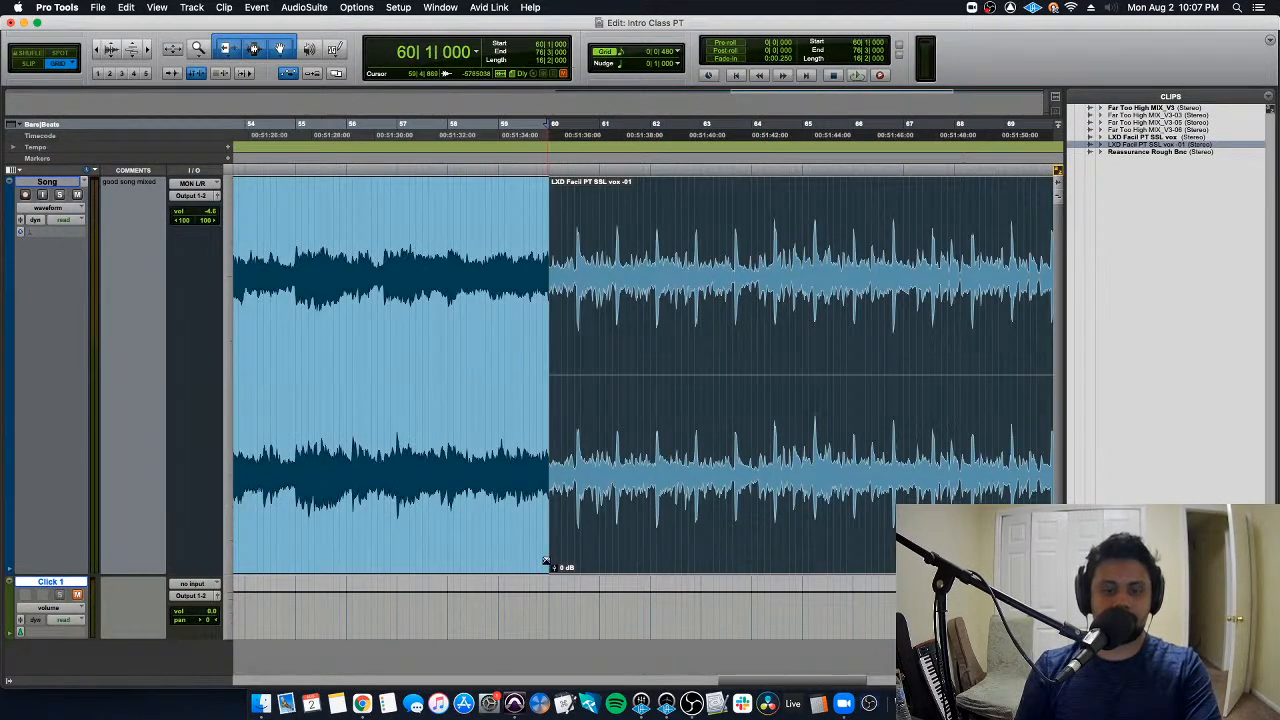
pyautogui.moveTo(548, 562); pyautogui.dragTo(430, 548)
pyautogui.press('super+f')
pyautogui.click(648, 356)
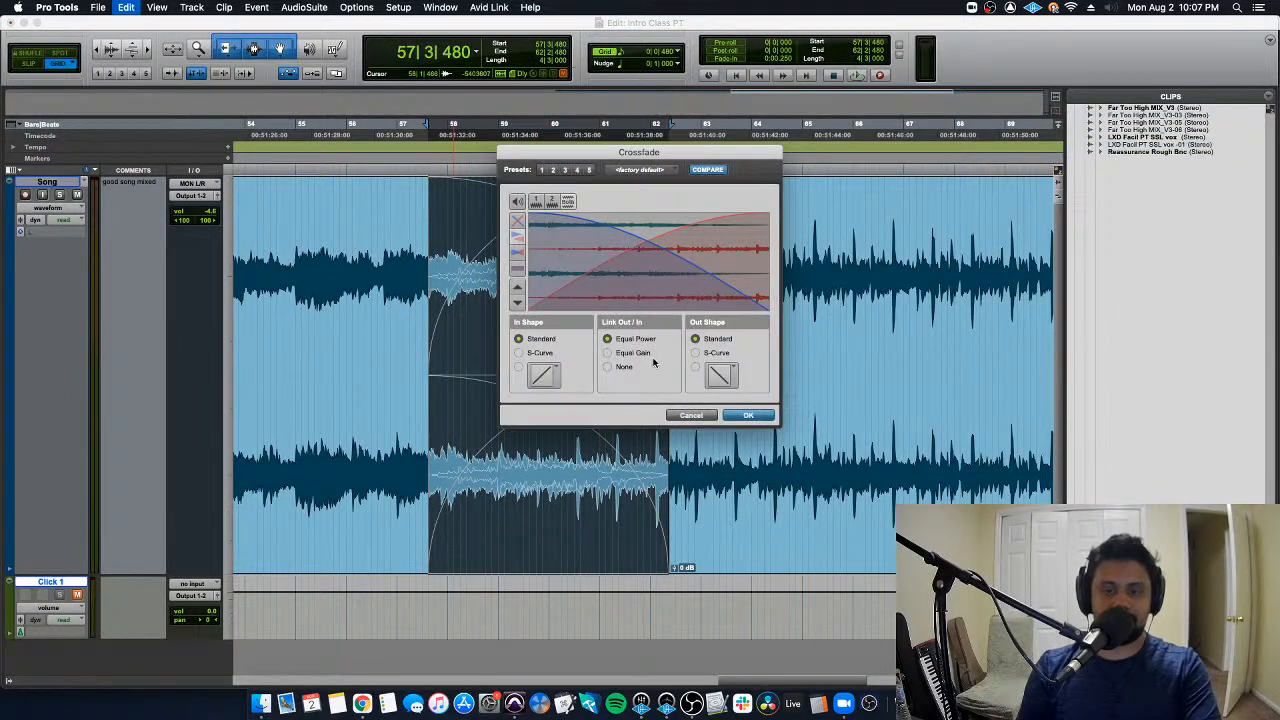
pyautogui.press('Return')
# - Hide the clip list and play the crossfade between the two songs from 55|1|480
pyautogui.press('r')
pyautogui.press('r')
pyautogui.doubleClick(560, 216)
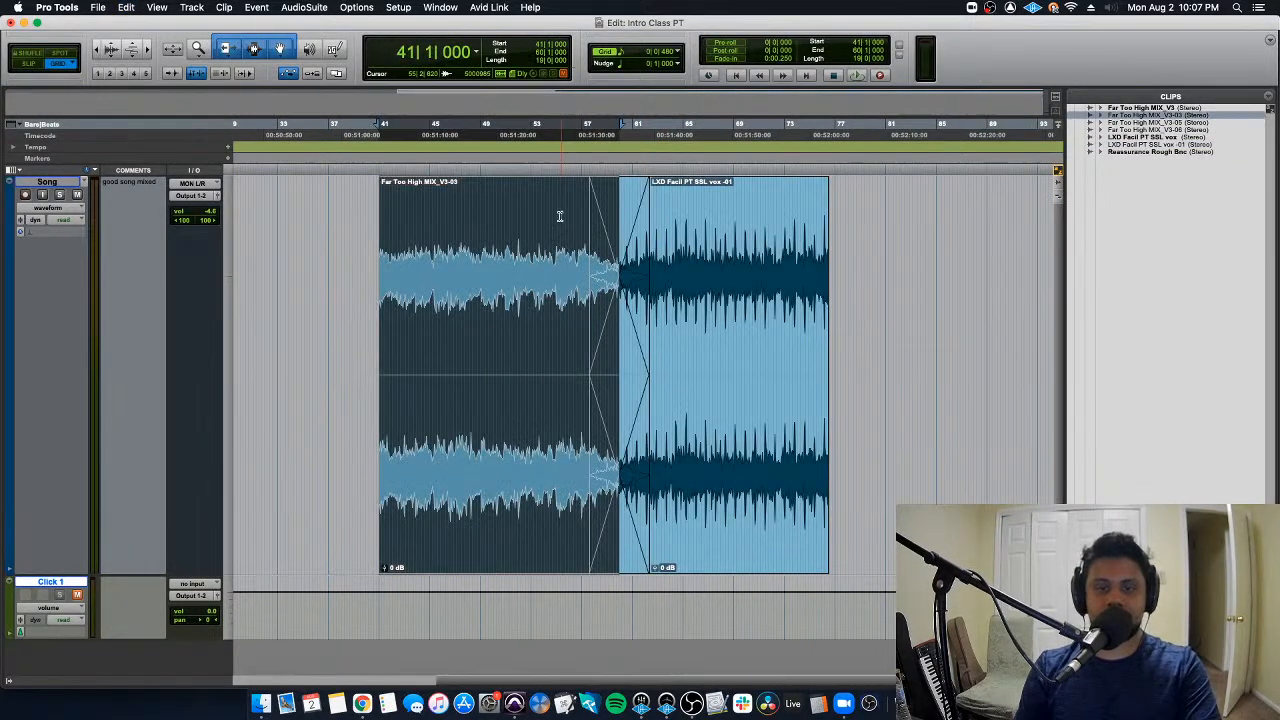
pyautogui.click(560, 216)
pyautogui.press('space')
pyautogui.press('super+alt+l')
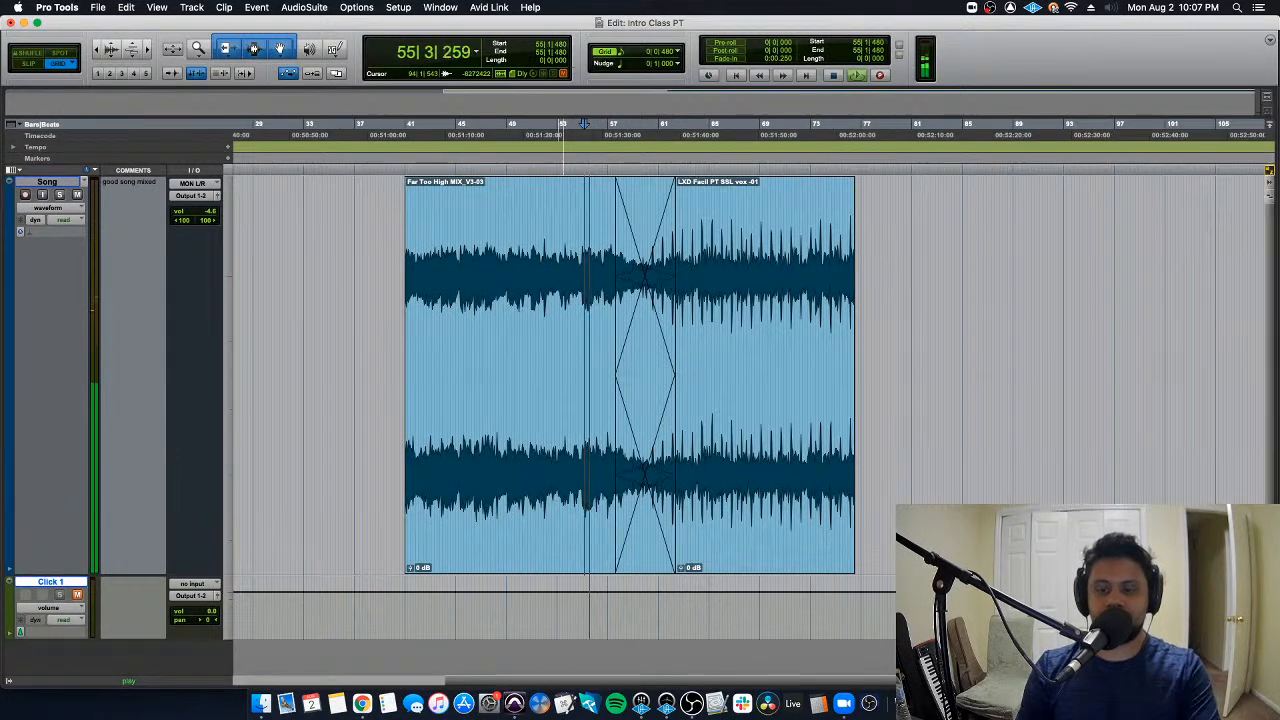
pyautogui.press('t')
pyautogui.press('t')
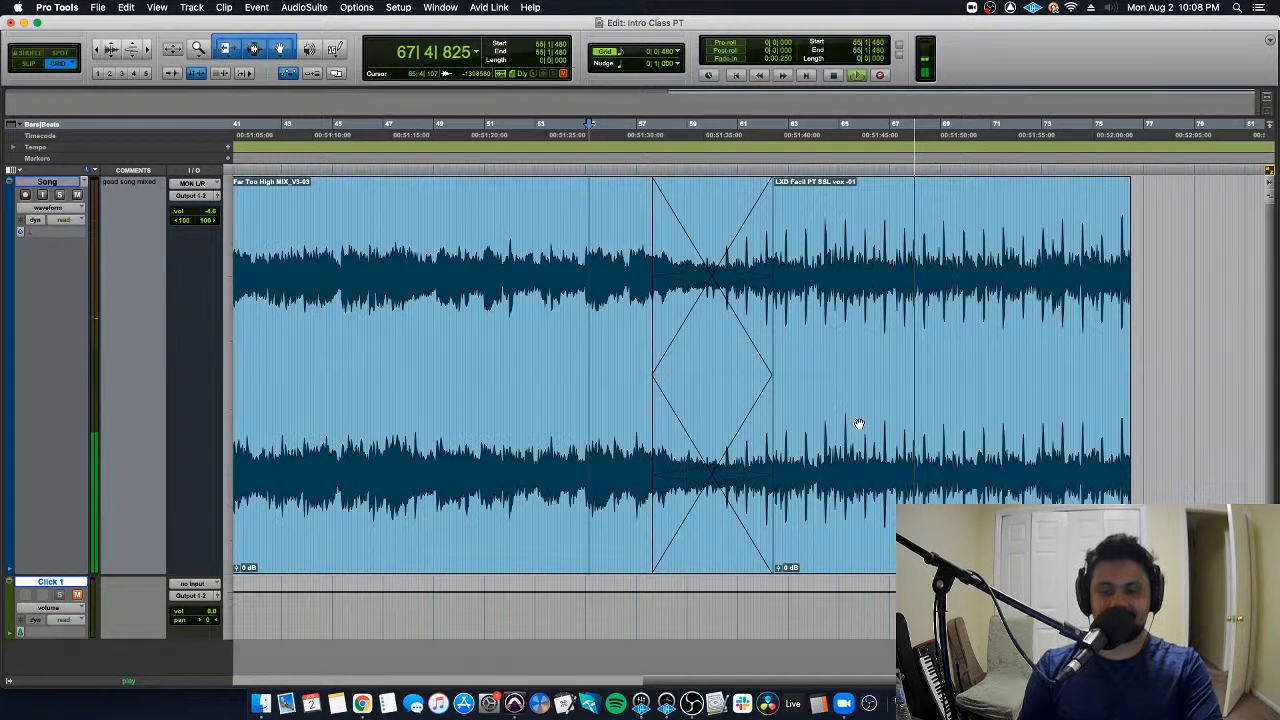
pyautogui.press('r')
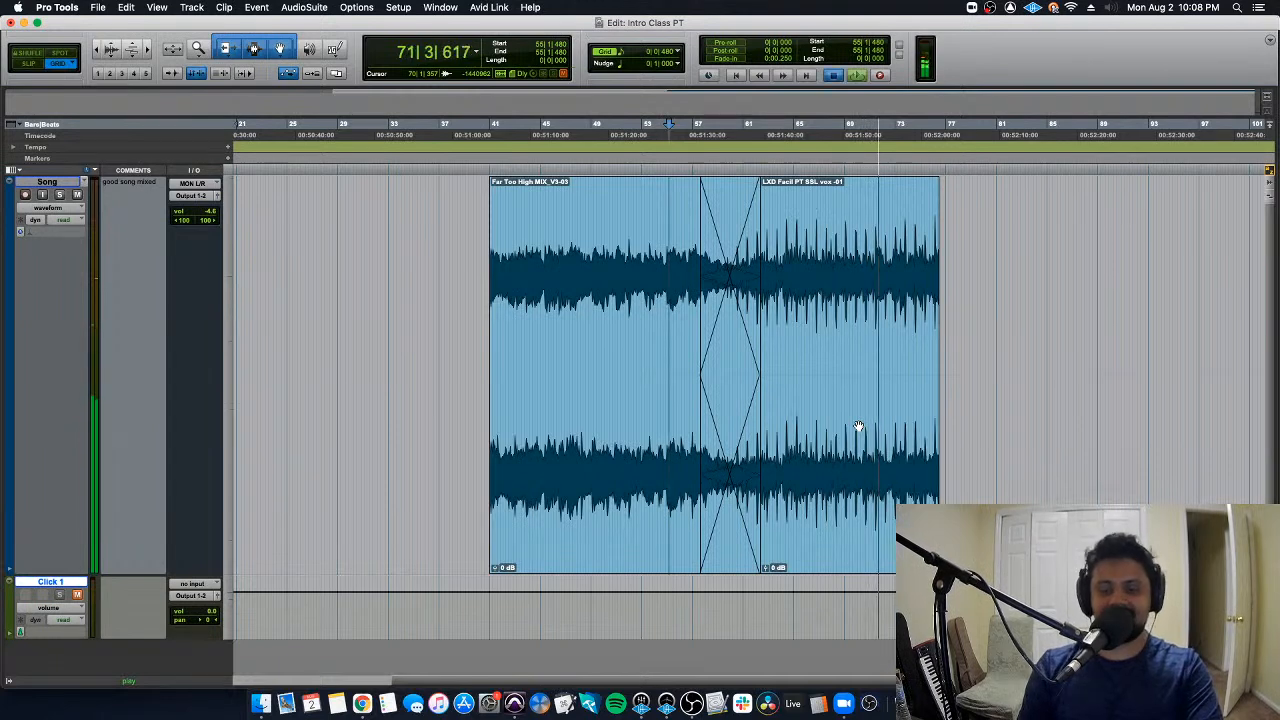
pyautogui.press('space')
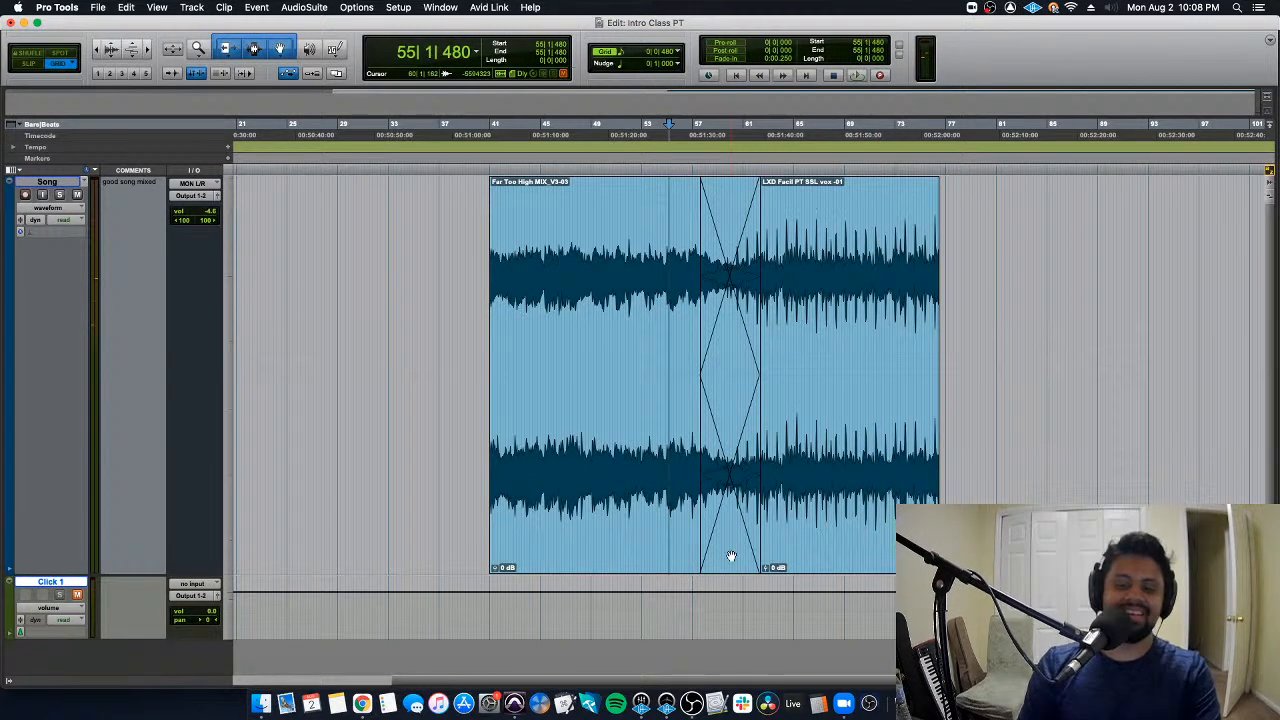
# - Delete the crossfade between the two songs, undo the deletion, and place the edit cursor at 53|1|000
pyautogui.click(731, 556)
pyautogui.press('Delete')
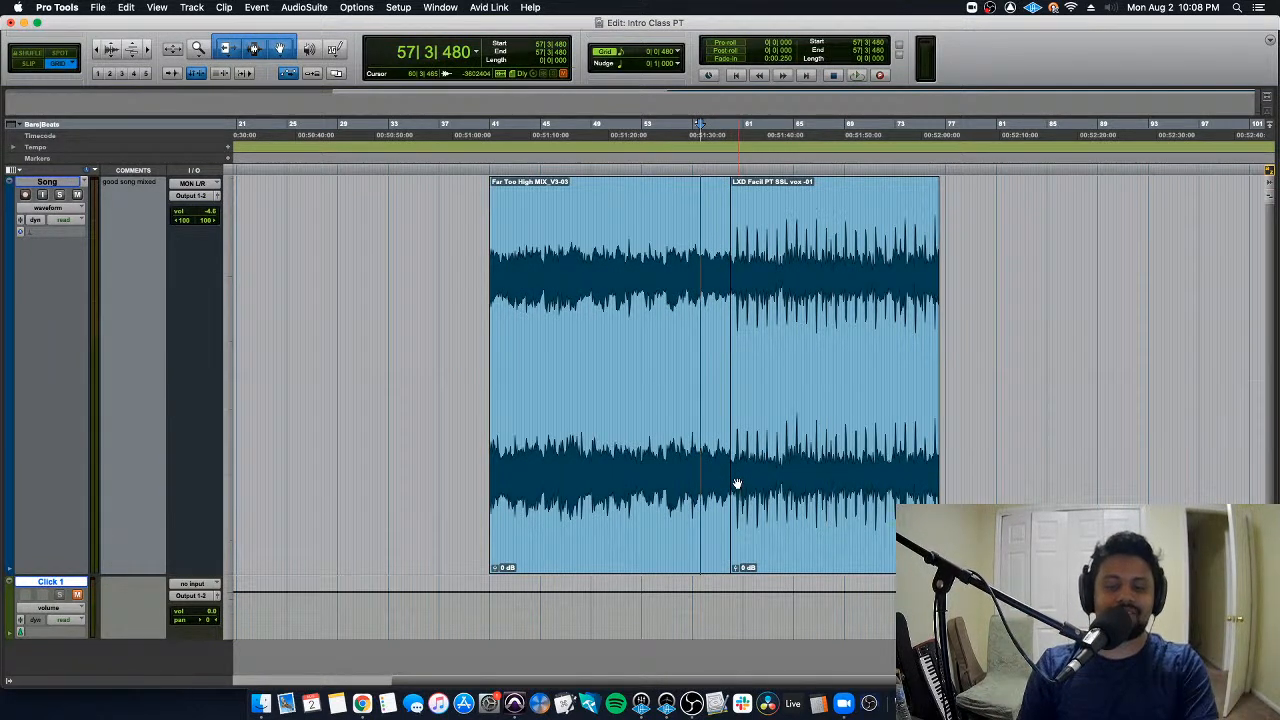
pyautogui.press('super+z')
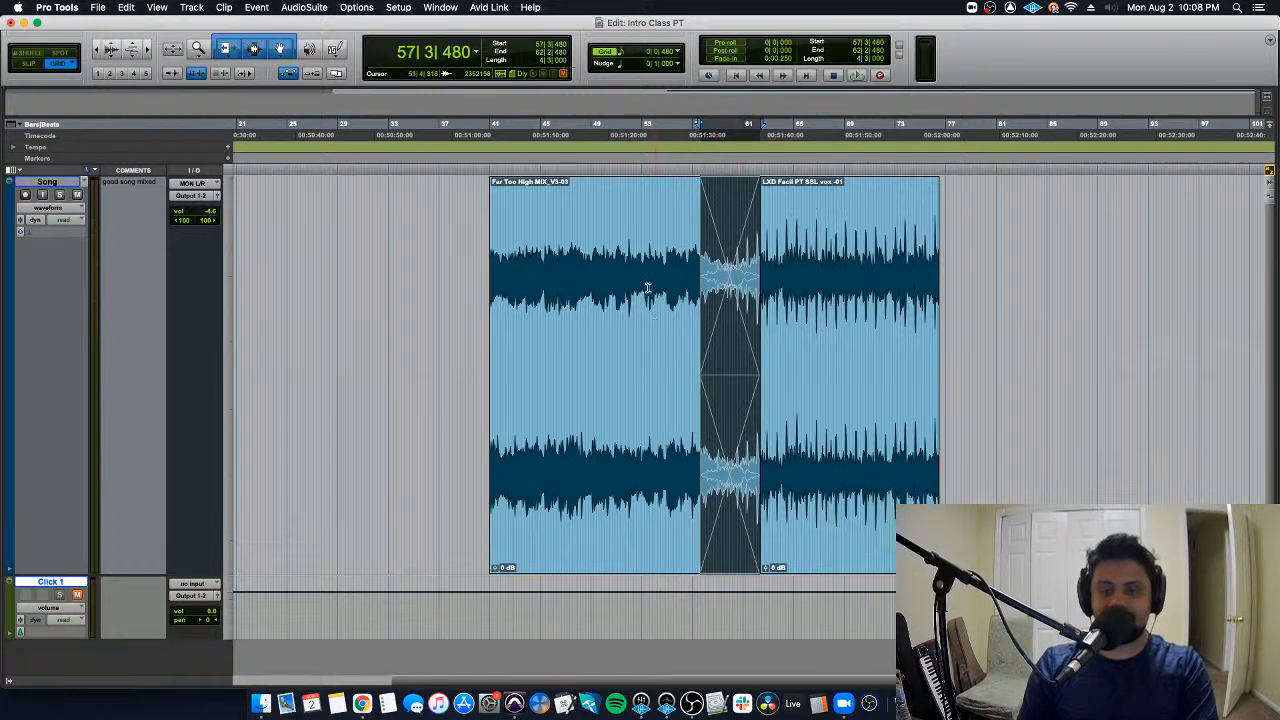
pyautogui.click(654, 323)
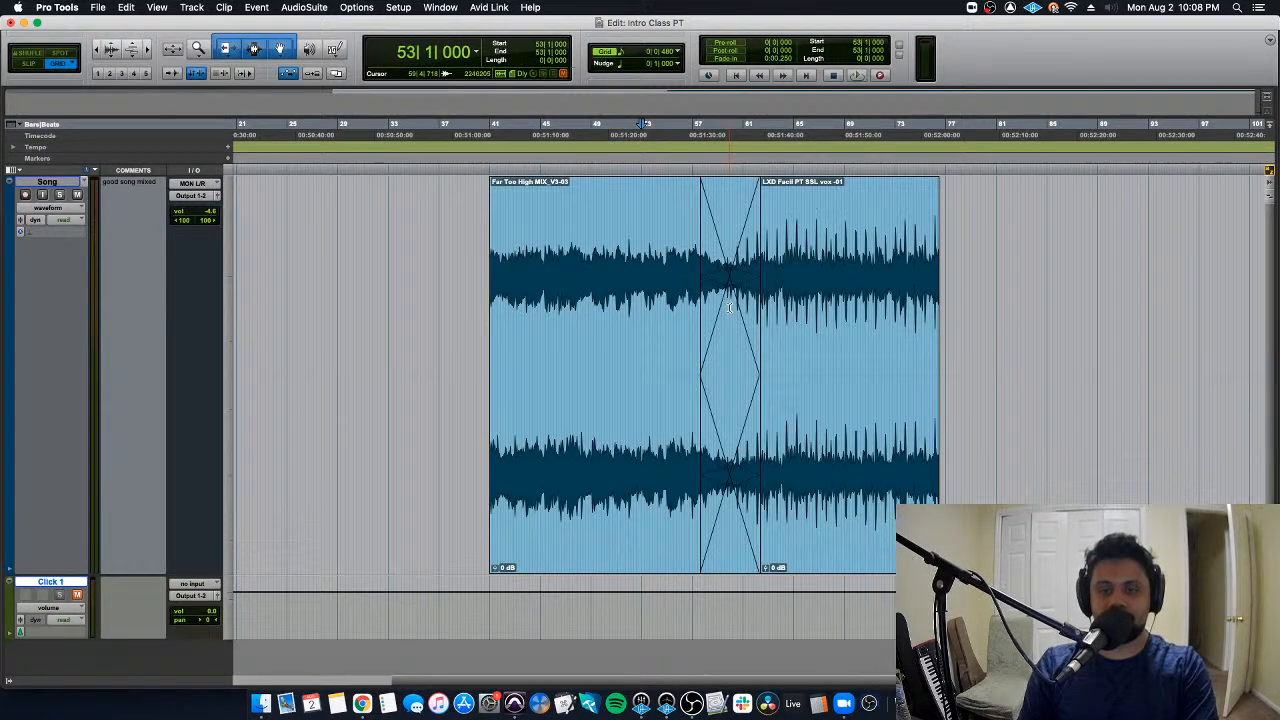
pyautogui.moveTo(731, 338); pyautogui.dragTo(748, 363)
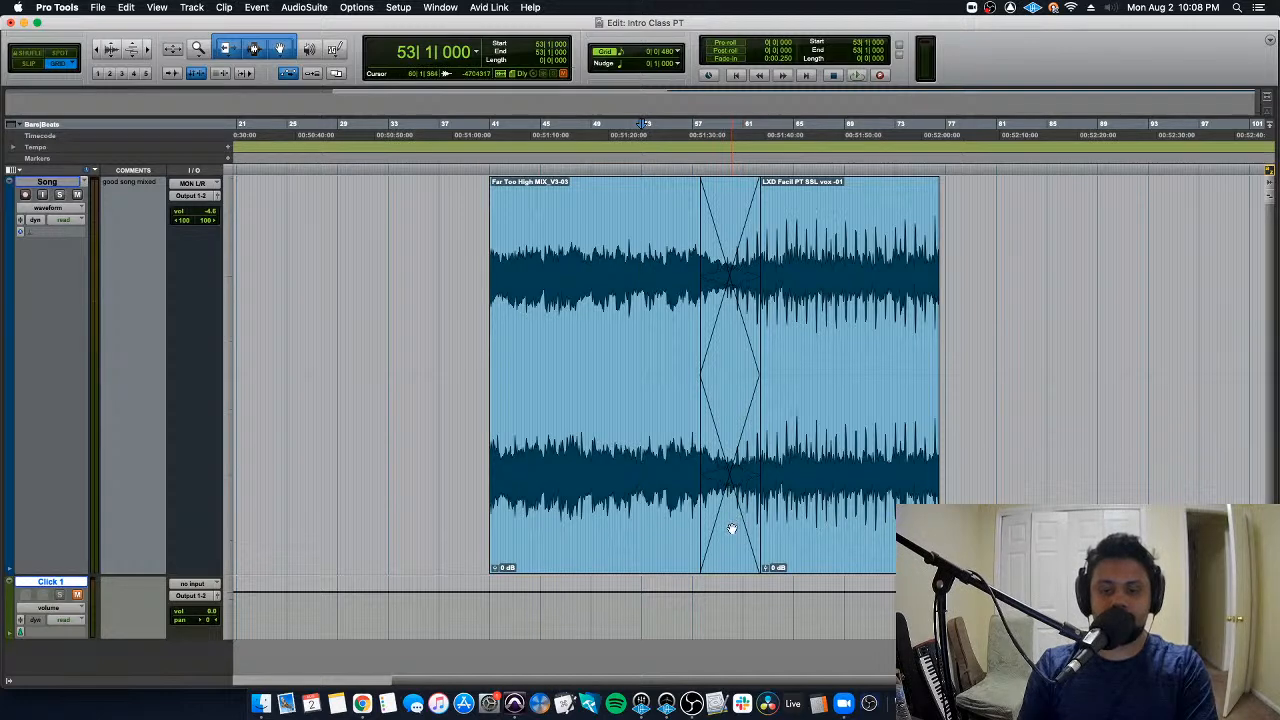
# - Reshape the existing crossfade by shifting its crossing point toward the end and setting both in and out shapes to S-Curve
pyautogui.click(731, 530)
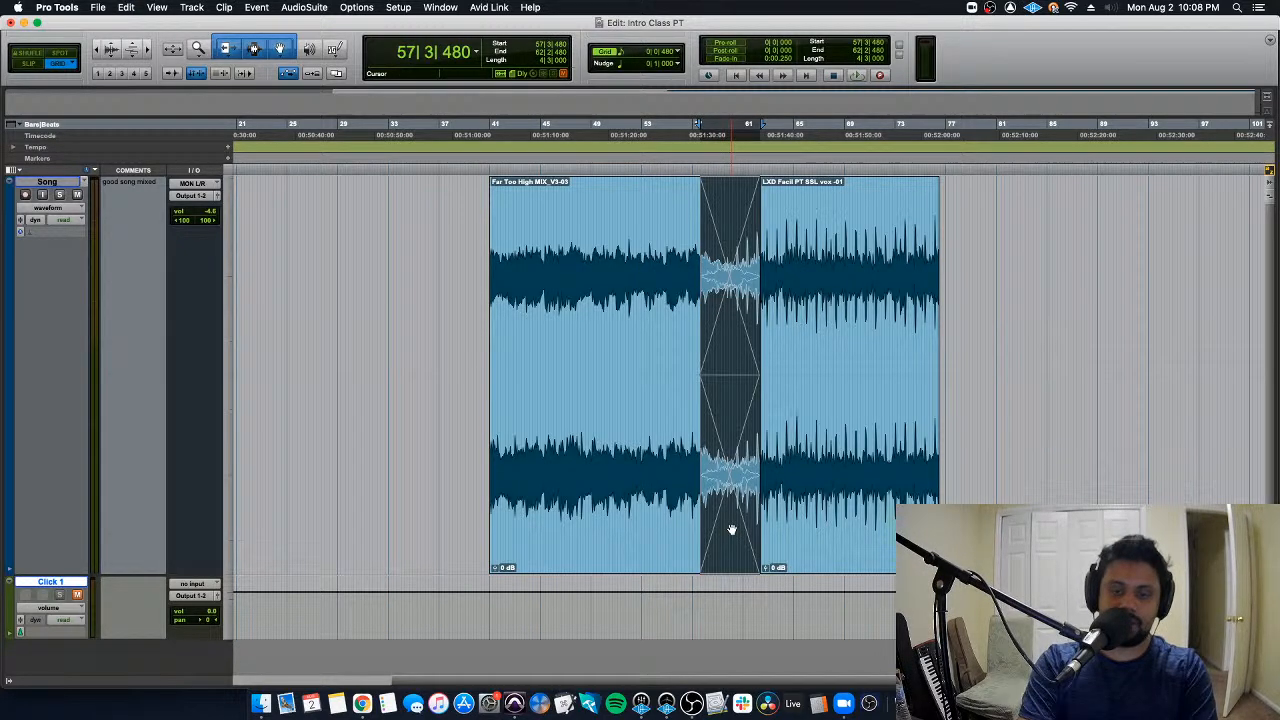
pyautogui.press('super+f')
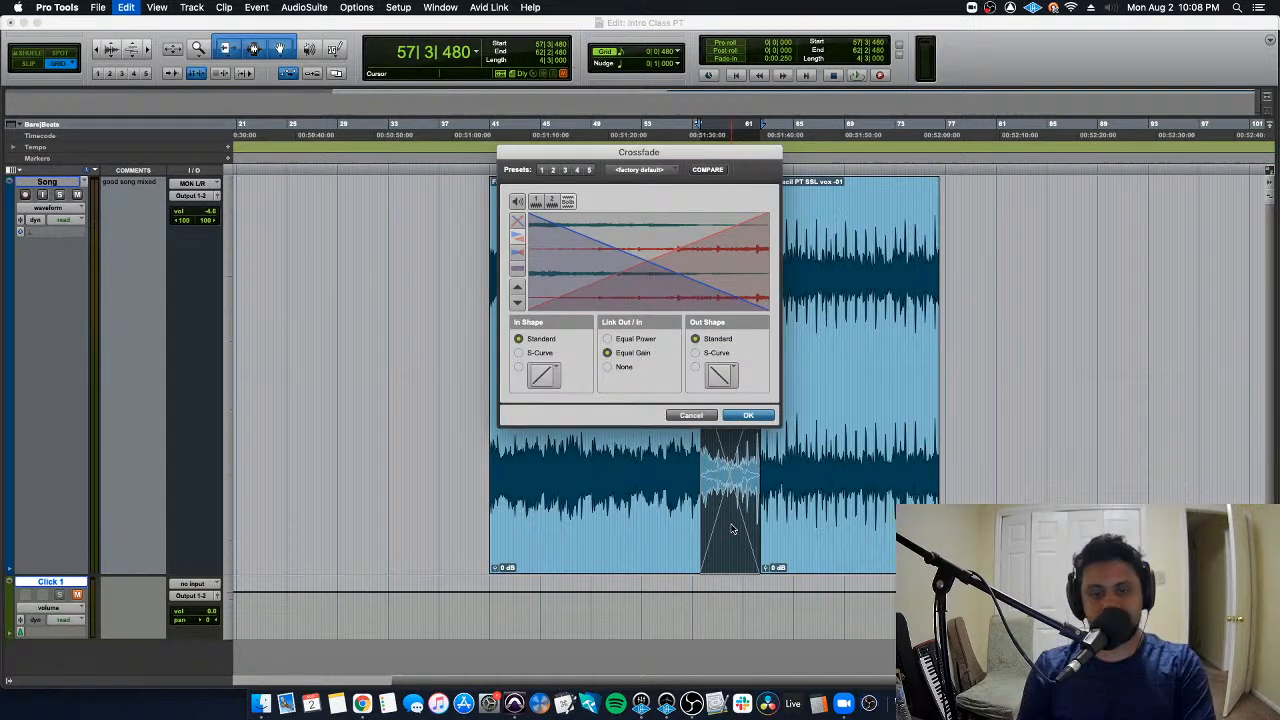
pyautogui.moveTo(660, 249); pyautogui.dragTo(740, 226)
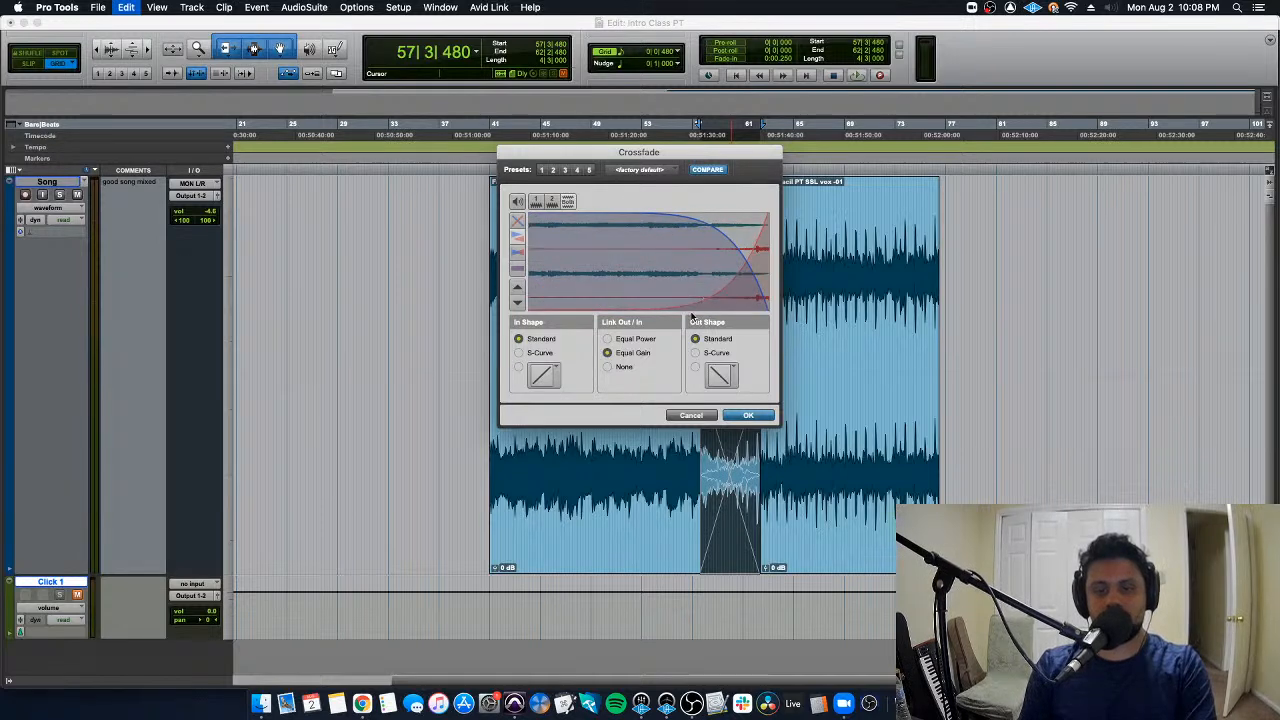
pyautogui.click(726, 352)
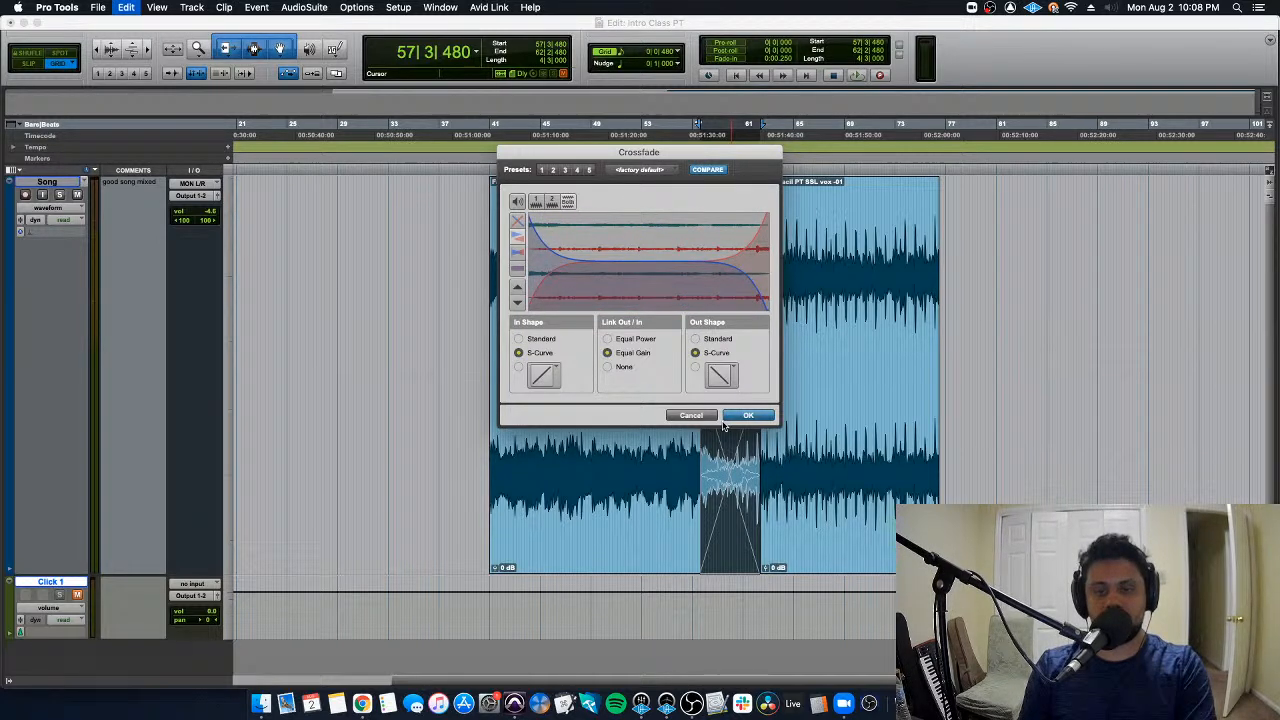
pyautogui.click(745, 416)
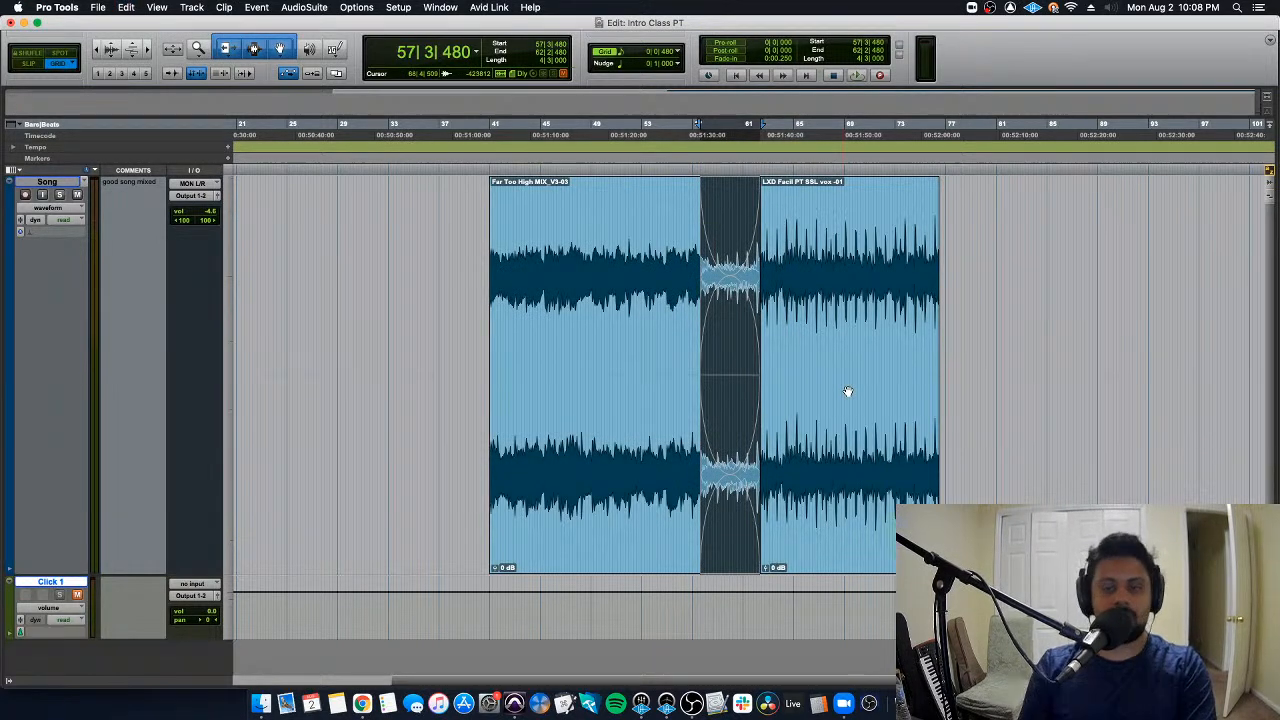
# - Undo the S-Curve change to the crossfade
pyautogui.doubleClick(606, 241)
pyautogui.click(607, 241)
pyautogui.press('Tab')
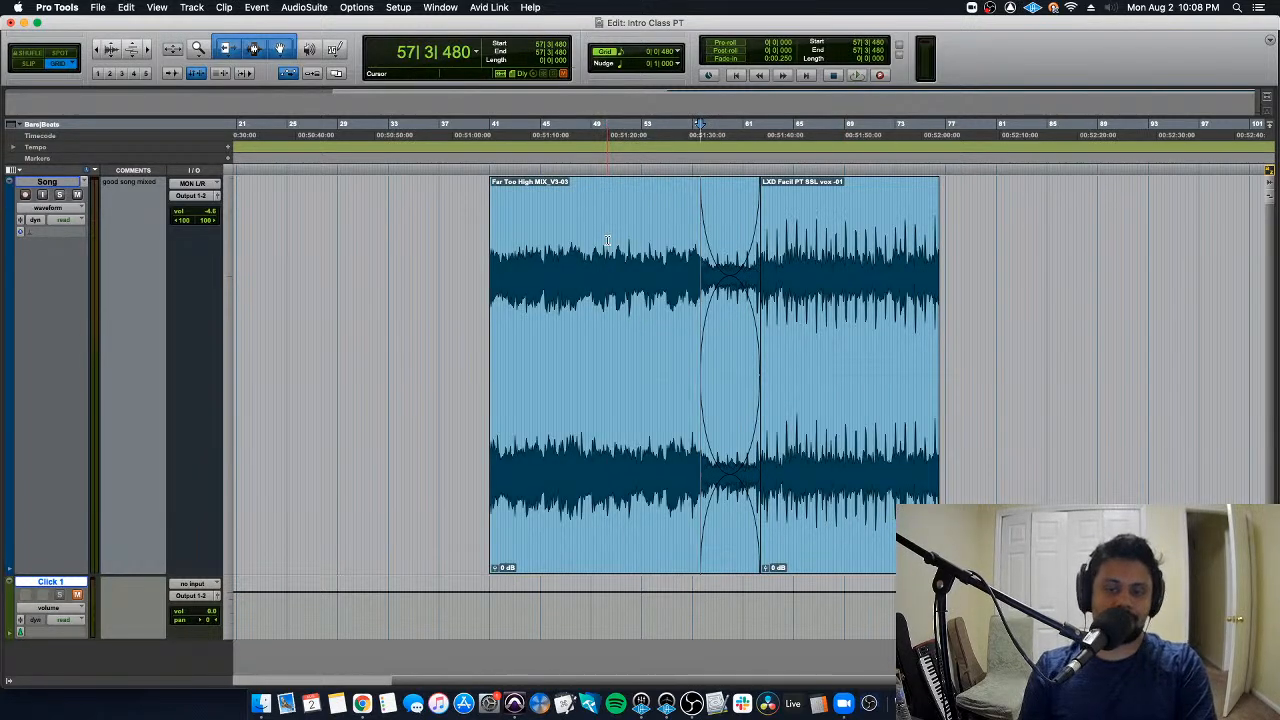
pyautogui.press('super+z')
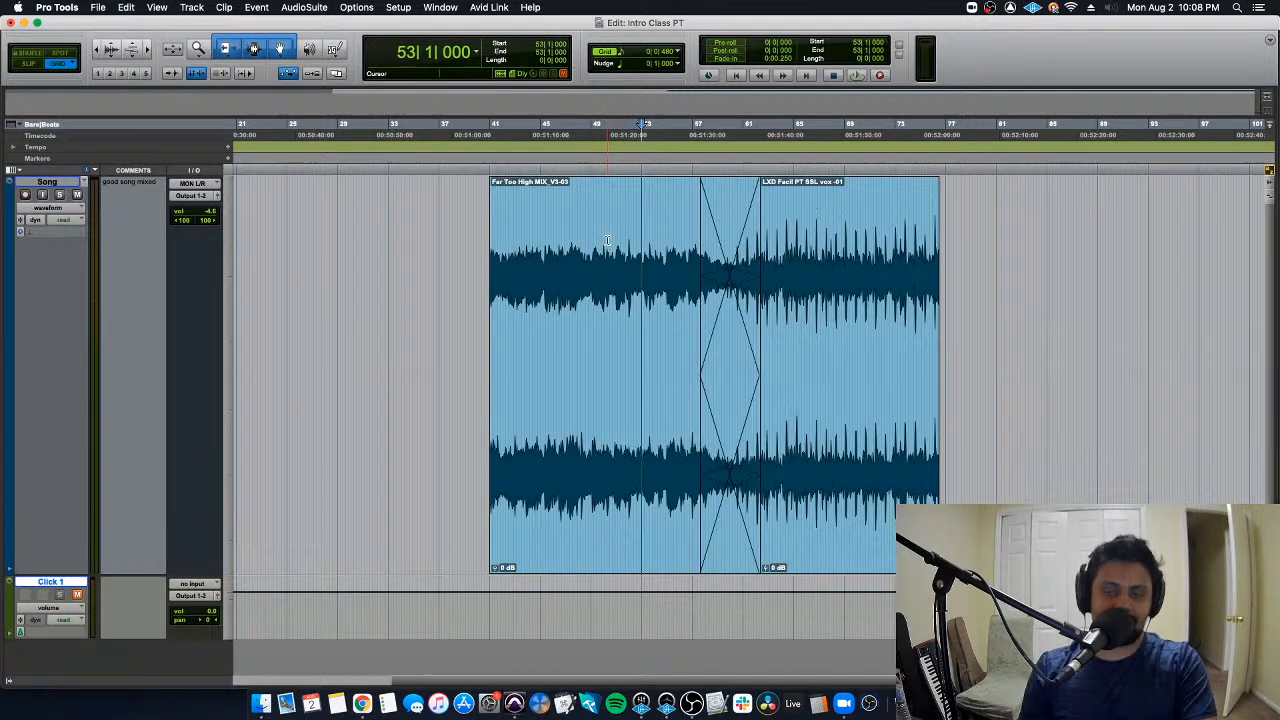
# - Delete all clips from the Song track and return the edit cursor to the session start
pyautogui.press('super+bracketleft')
pyautogui.click(461, 225)
pyautogui.press('Tab')
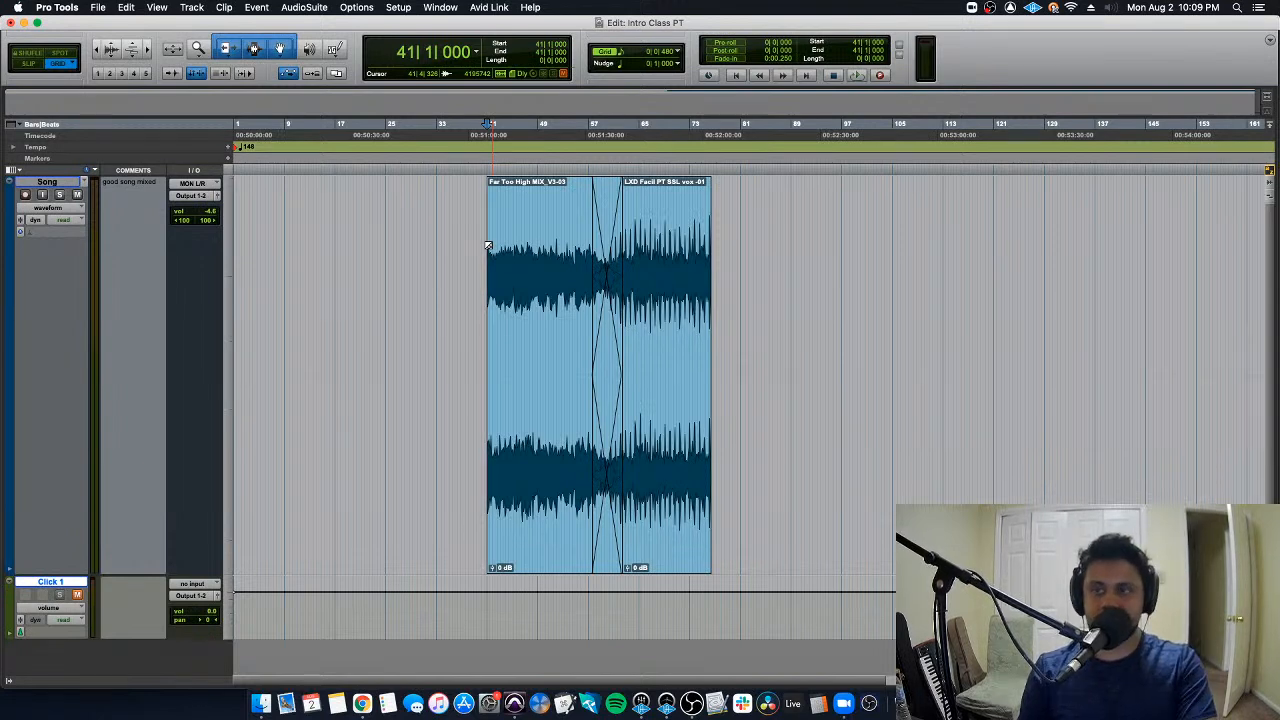
pyautogui.press('super+bracketleft')
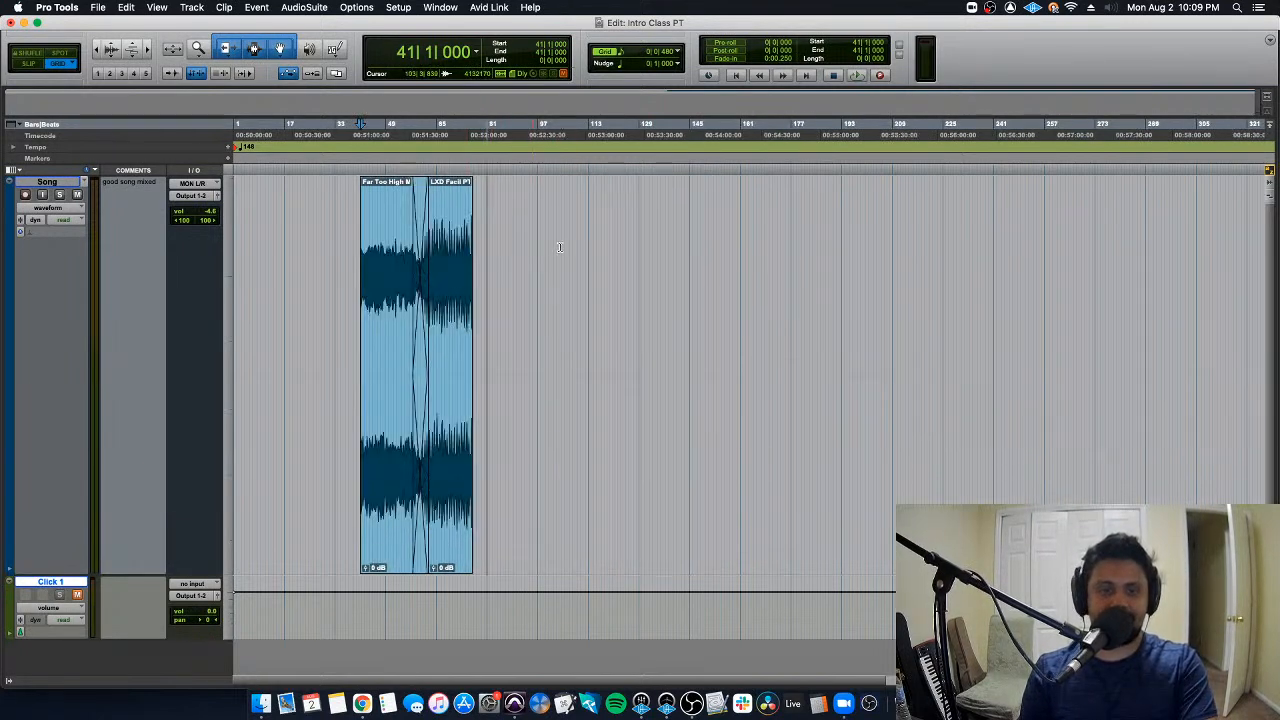
pyautogui.keyDown('shift'); pyautogui.click(559, 247); pyautogui.keyUp('shift')
pyautogui.press('BackSpace')
pyautogui.press('Return')
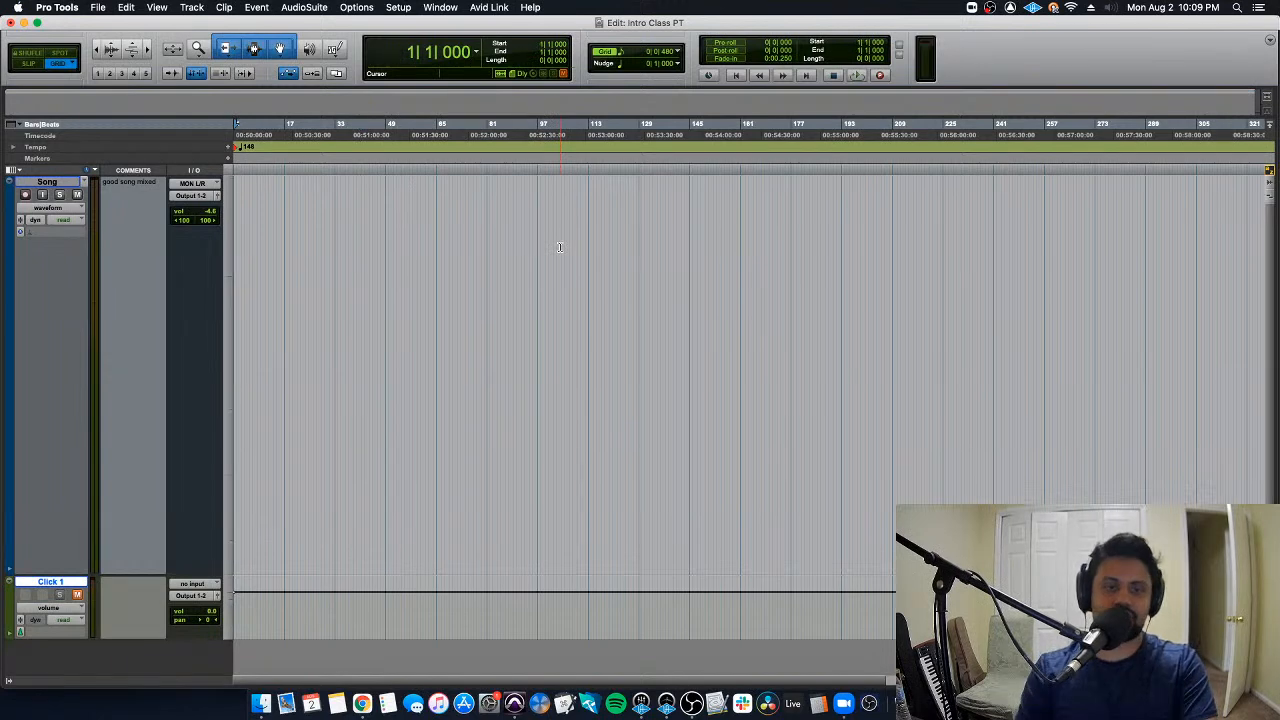